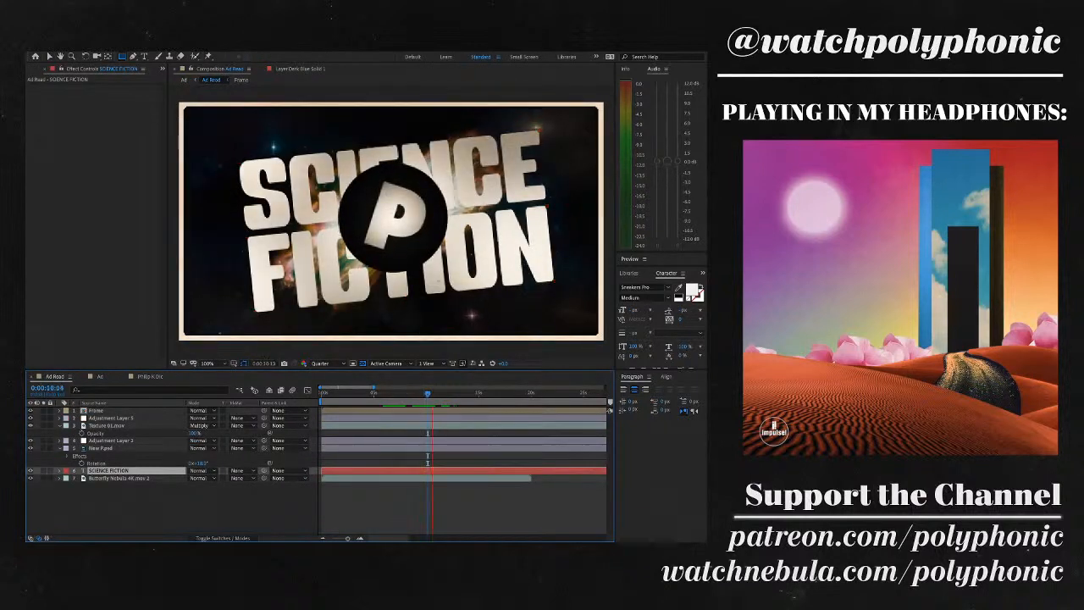
- Preview the animated Science Fiction title moving out of frame in the Ad composition
{"action": "key", "text": "space"}
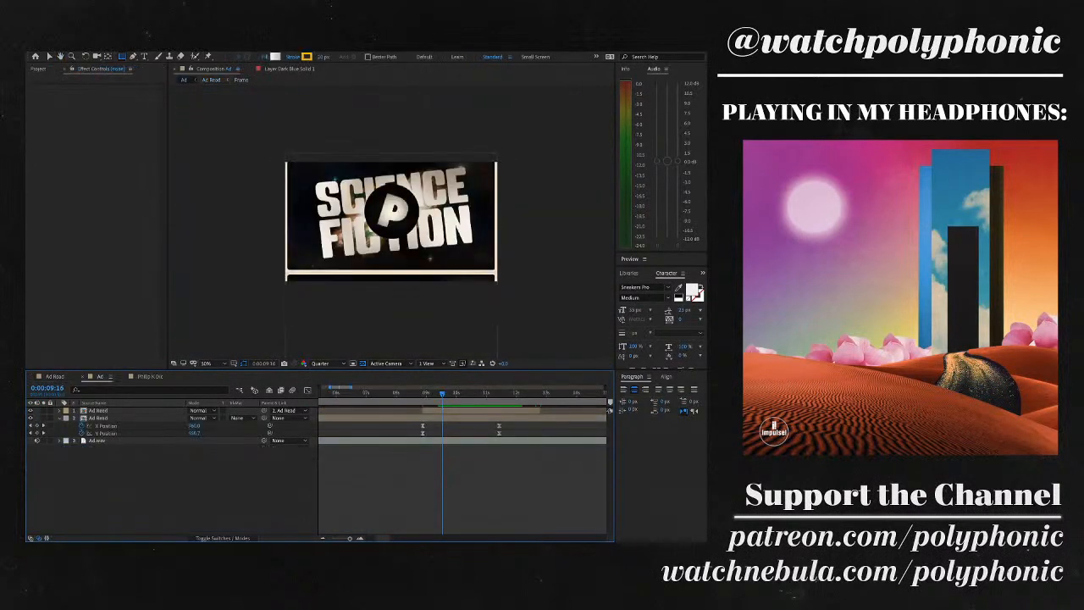
{"action": "key", "text": "space"}
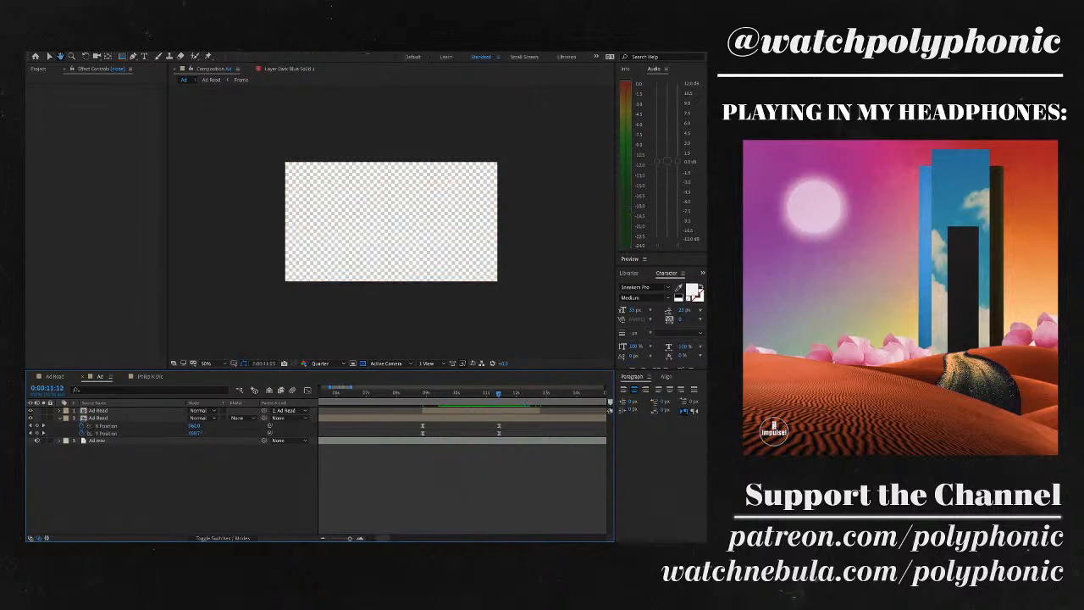
{"action": "key", "text": "q"}
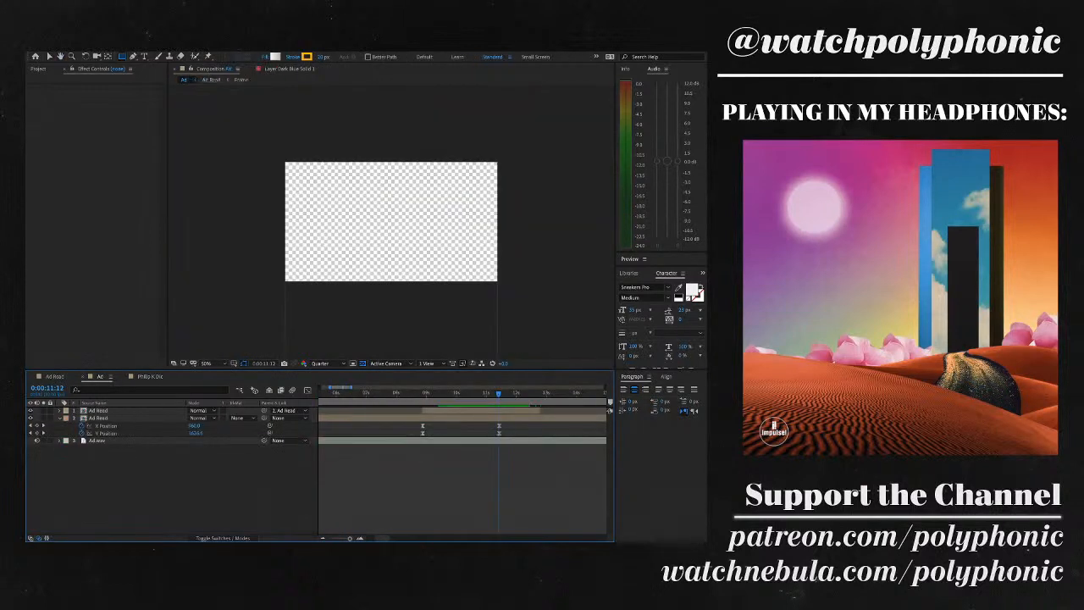
- Add the Philip K Dic composition from the project's Ad folder as the topmost layer of the Ad composition
{"action": "key", "text": "ctrl+0"}
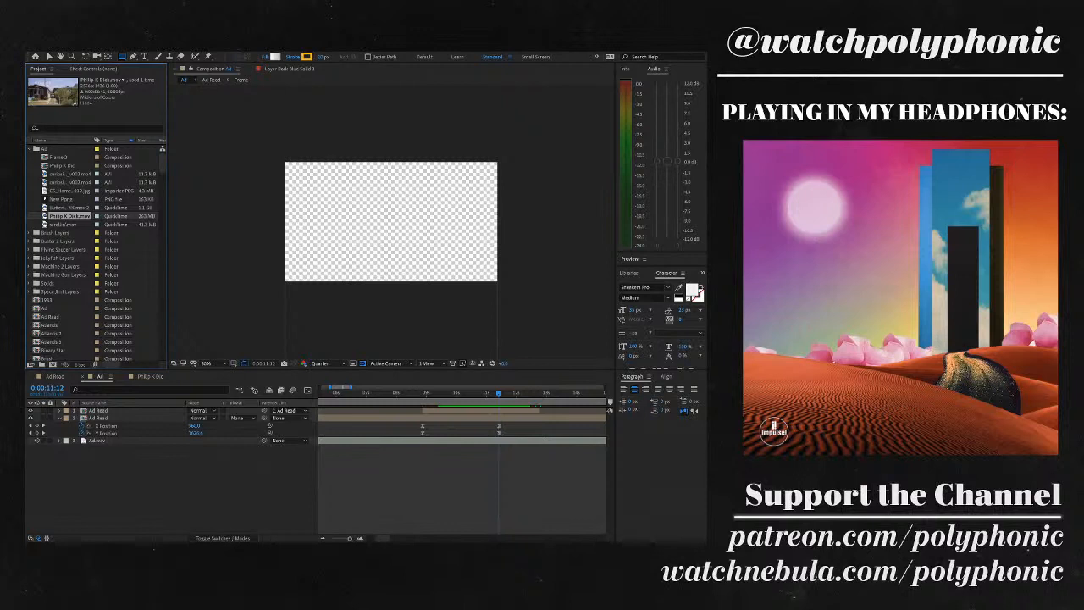
{"action": "left_click", "coordinate": [60, 156]}
{"action": "left_click", "coordinate": [61, 165]}
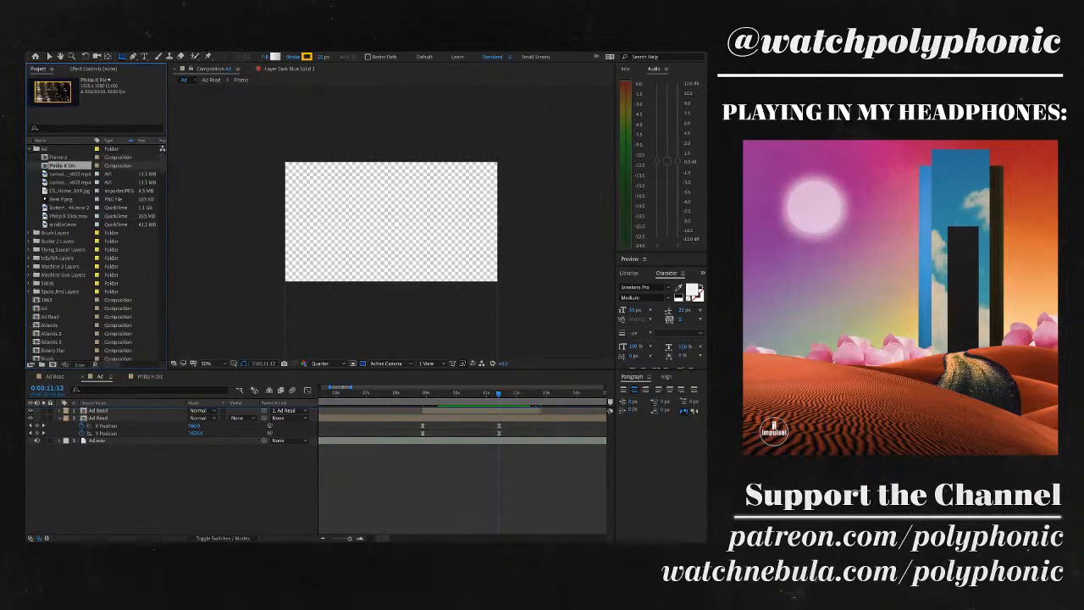
{"action": "key", "text": "ctrl+slash"}
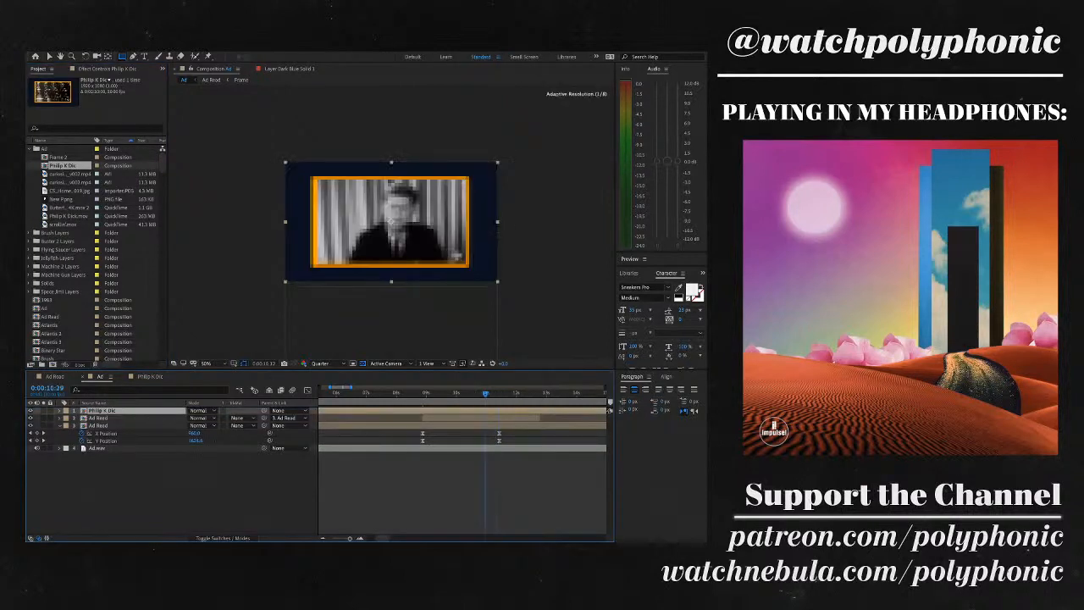
- Step back through the Ad composition and preview the Philip K Dic layer between about 9 and 11.5 seconds
{"action": "key", "text": "Page_Up"}
{"action": "key", "text": "Page_Up"}
{"action": "key", "text": "Page_Up"}
{"action": "key", "text": "Page_Up"}
{"action": "key", "text": "Page_Up"}
{"action": "key", "text": "Page_Up"}
{"action": "key", "text": "Page_Up"}
{"action": "key", "text": "Page_Up"}
{"action": "key", "text": "Page_Up"}
{"action": "key", "text": "Page_Up"}
{"action": "key", "text": "Page_Up"}
{"action": "key", "text": "Page_Up"}
{"action": "key", "text": "Page_Up"}
{"action": "key", "text": "Page_Up"}
{"action": "key", "text": "Page_Up"}
{"action": "key", "text": "Page_Up"}
{"action": "key", "text": "Page_Up"}
{"action": "key", "text": "Page_Up"}
{"action": "key", "text": "Page_Up"}
{"action": "key", "text": "Page_Up"}
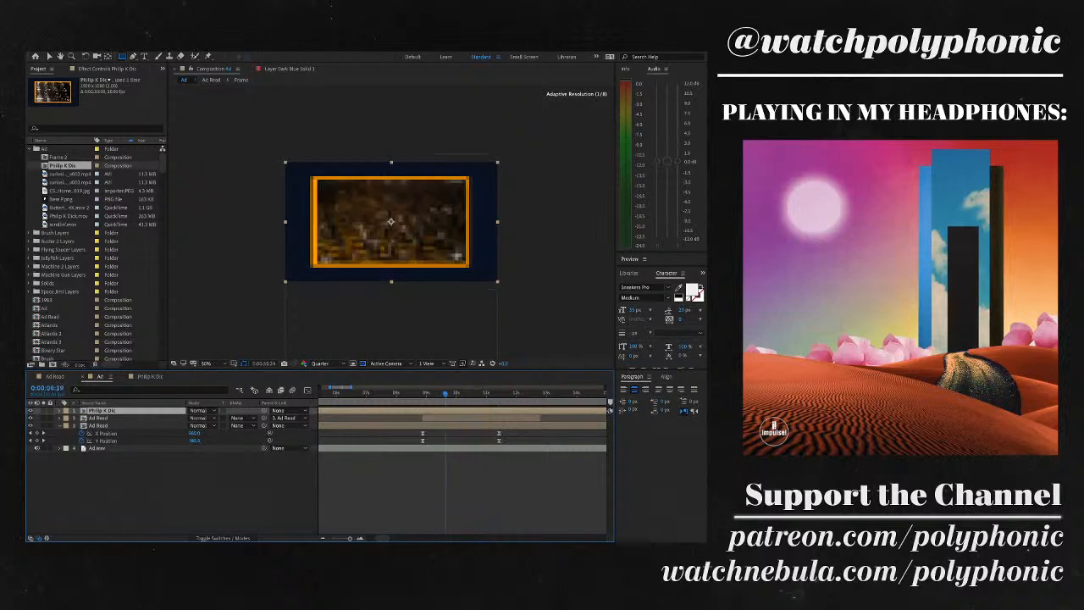
{"action": "key", "text": "space"}
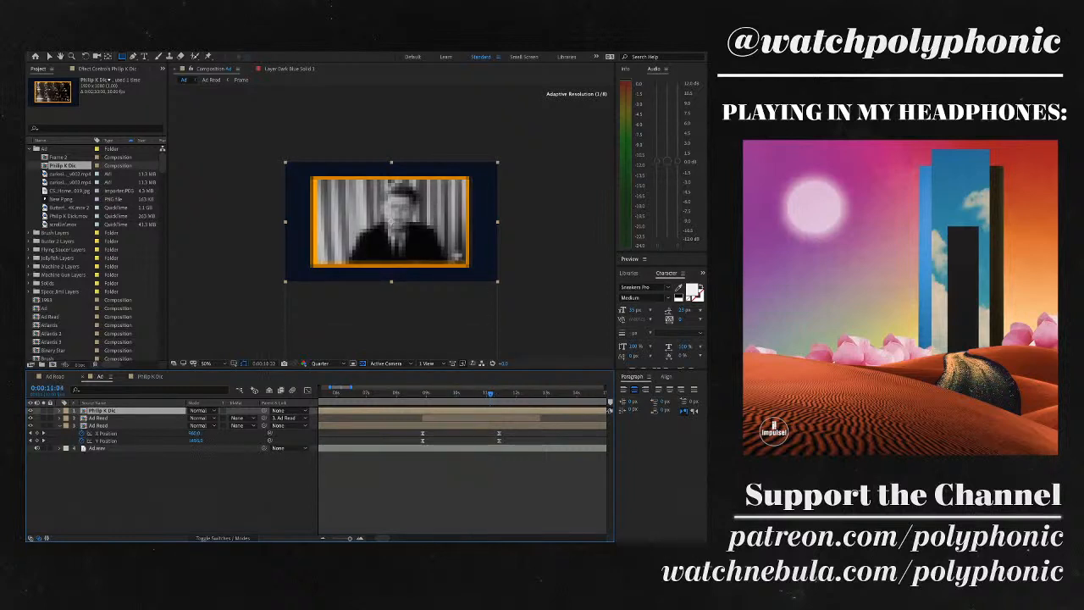
{"action": "key", "text": "space"}
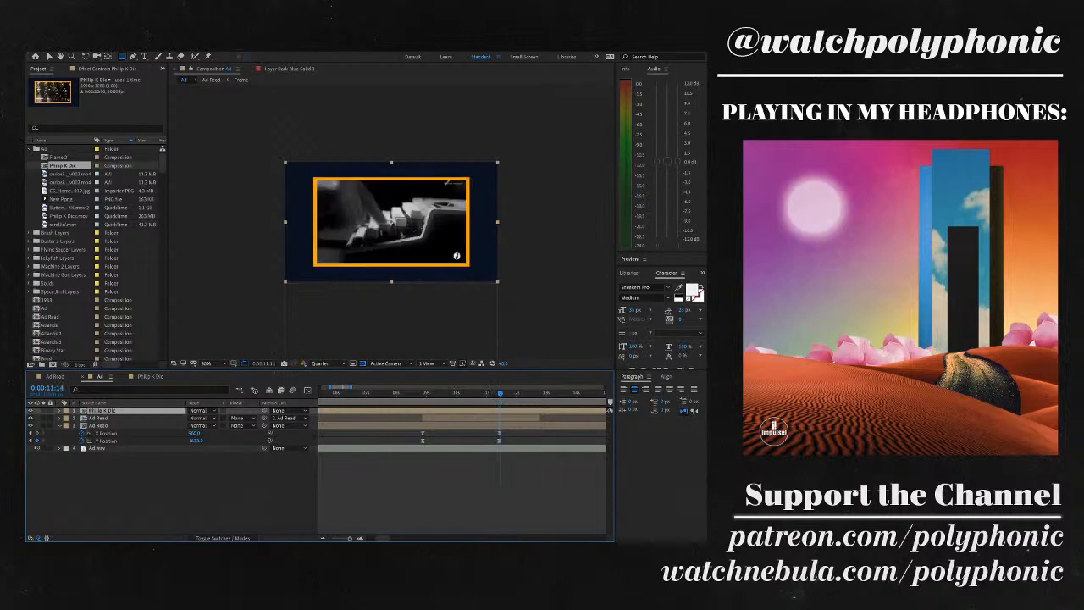
- Parent the Philip K Dic layer to the keyframed Ad Read layer and check its motion at 100% view
{"action": "left_click_drag", "start_coordinate": [127, 425], "coordinate": [127, 425]}
{"action": "key", "text": "slash"}
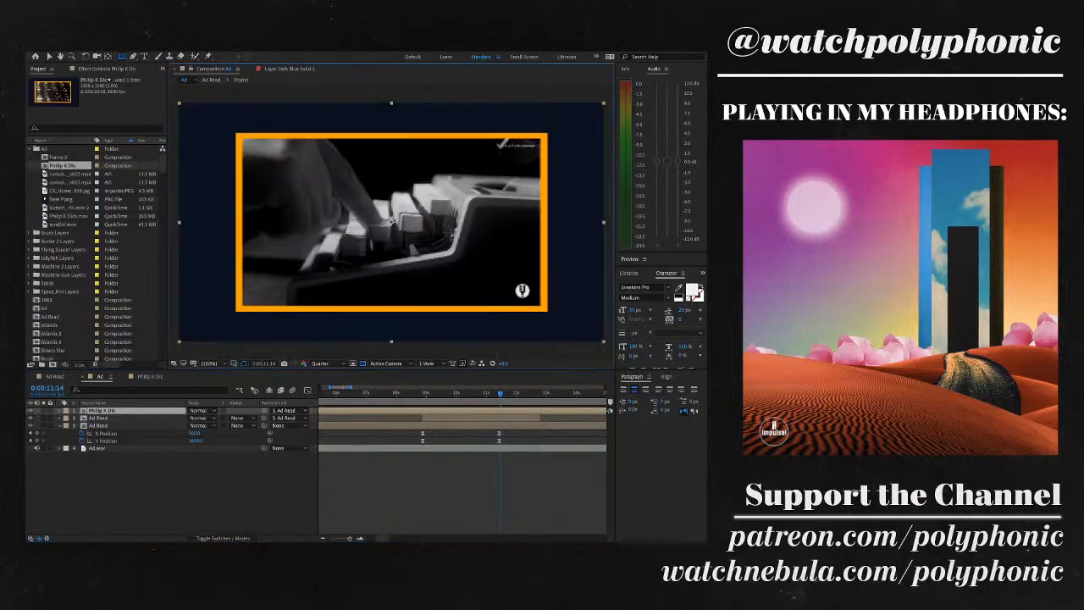
{"action": "key", "text": "space"}
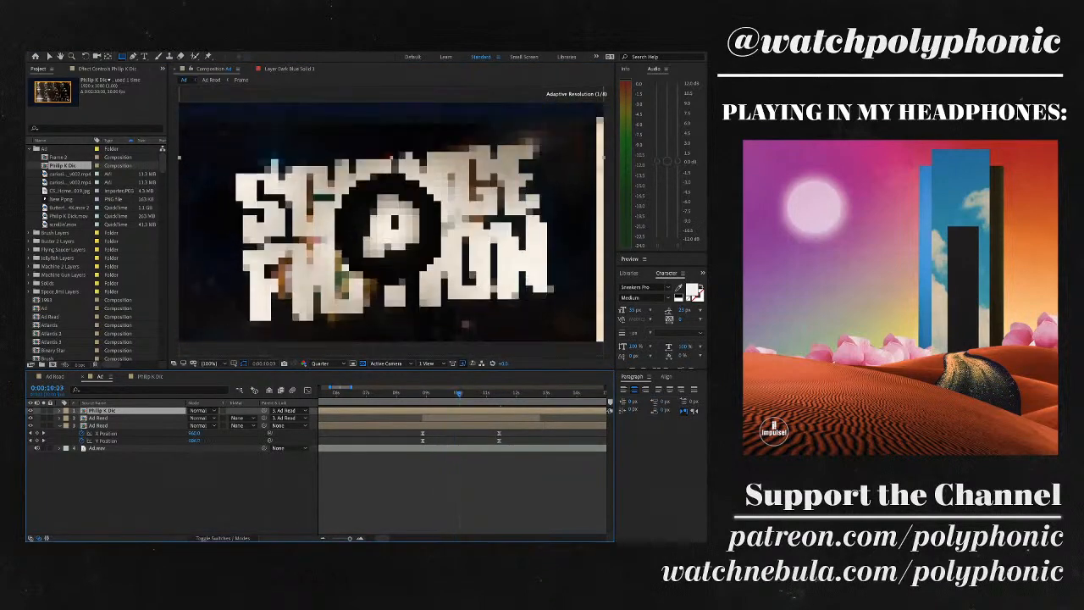
- Copy the Frame layer from the Ad Read composition to the top of the Philip K Dic composition
{"action": "double_click", "coordinate": [51, 316]}
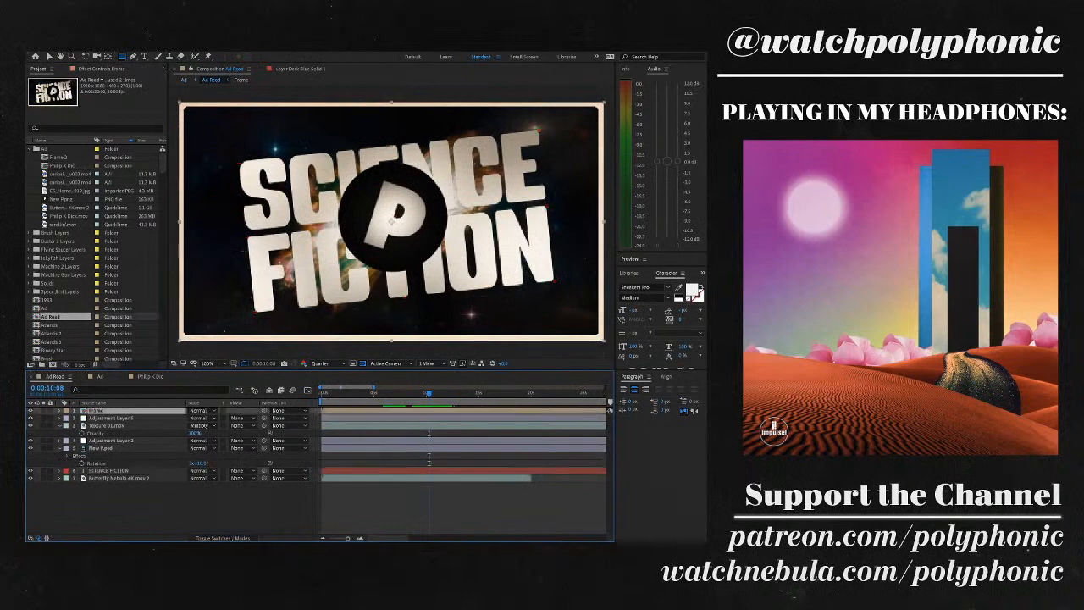
{"action": "left_click", "coordinate": [150, 376]}
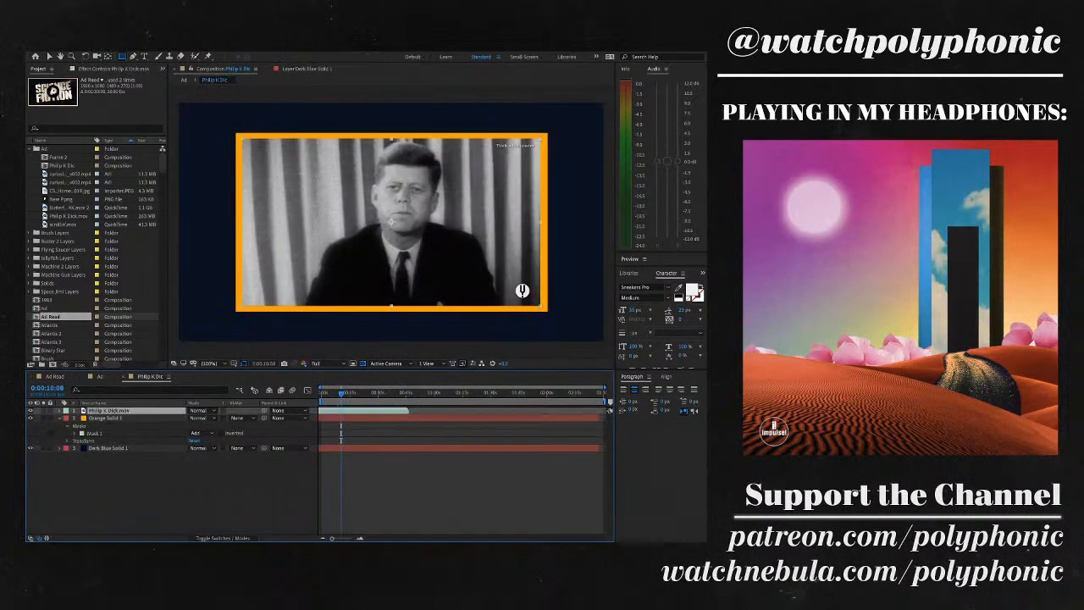
{"action": "key", "text": "ctrl+v"}
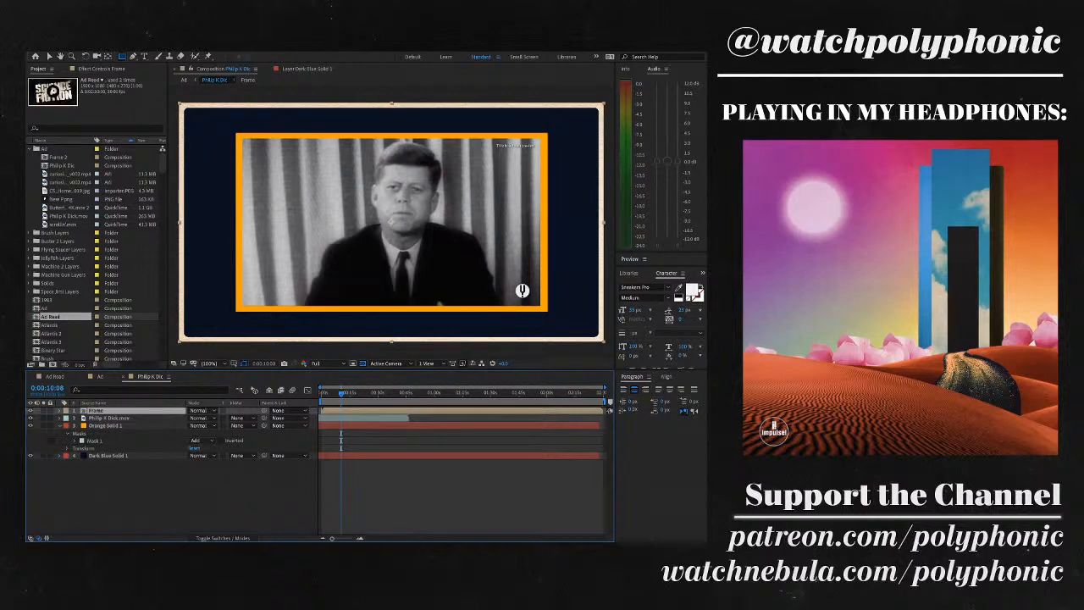
- In the Ad composition, slide the Philip K Dic layer along the timeline so it starts at about 8 seconds
{"action": "left_click", "coordinate": [54, 376]}
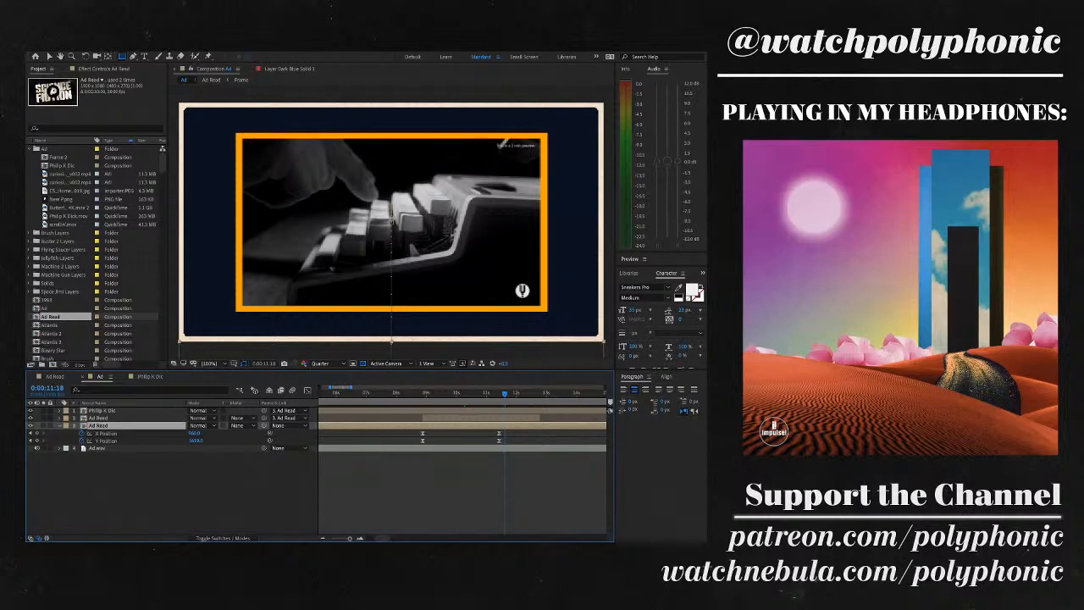
{"action": "left_click", "coordinate": [441, 392]}
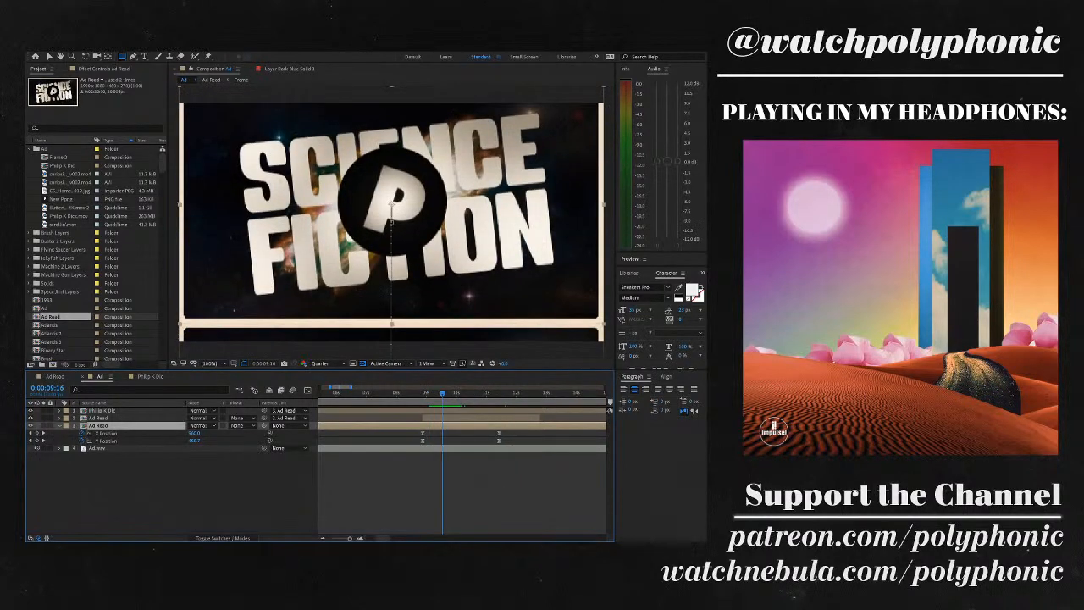
{"action": "left_click", "coordinate": [102, 410]}
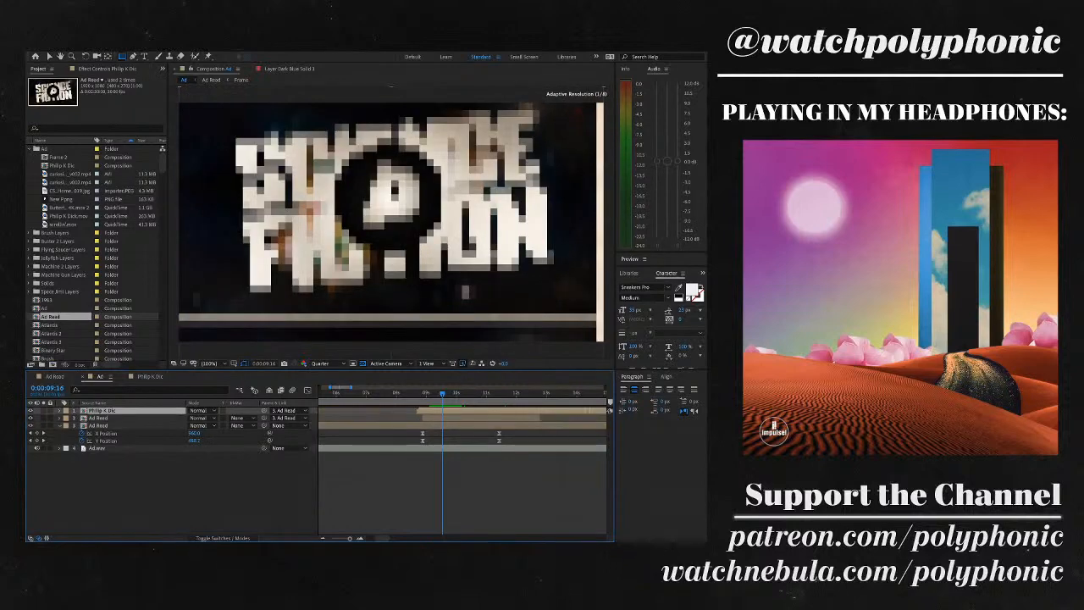
{"action": "key", "text": "space"}
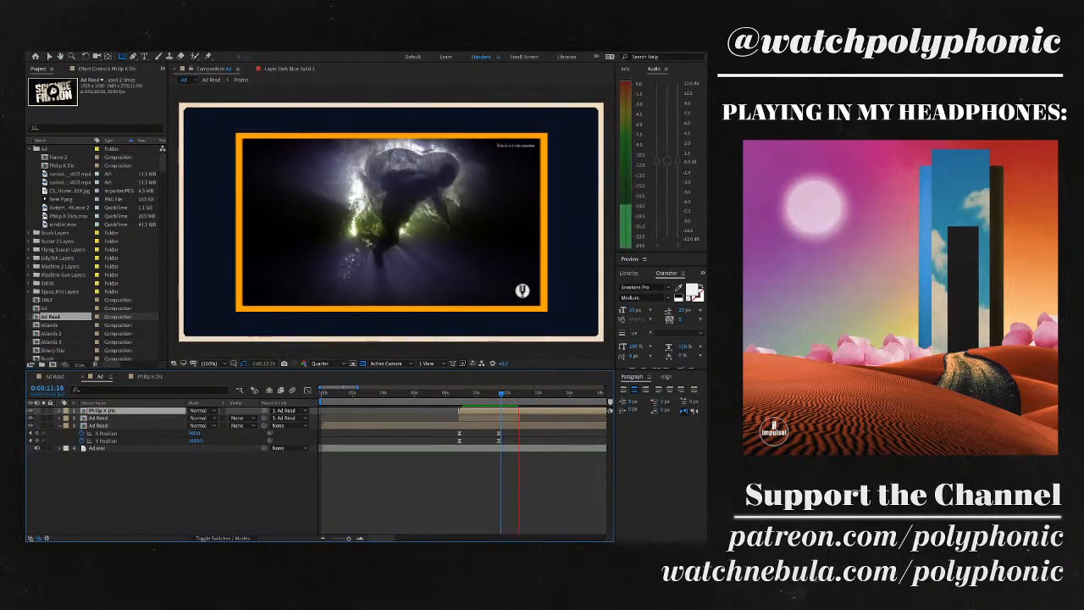
{"action": "key", "text": "space"}
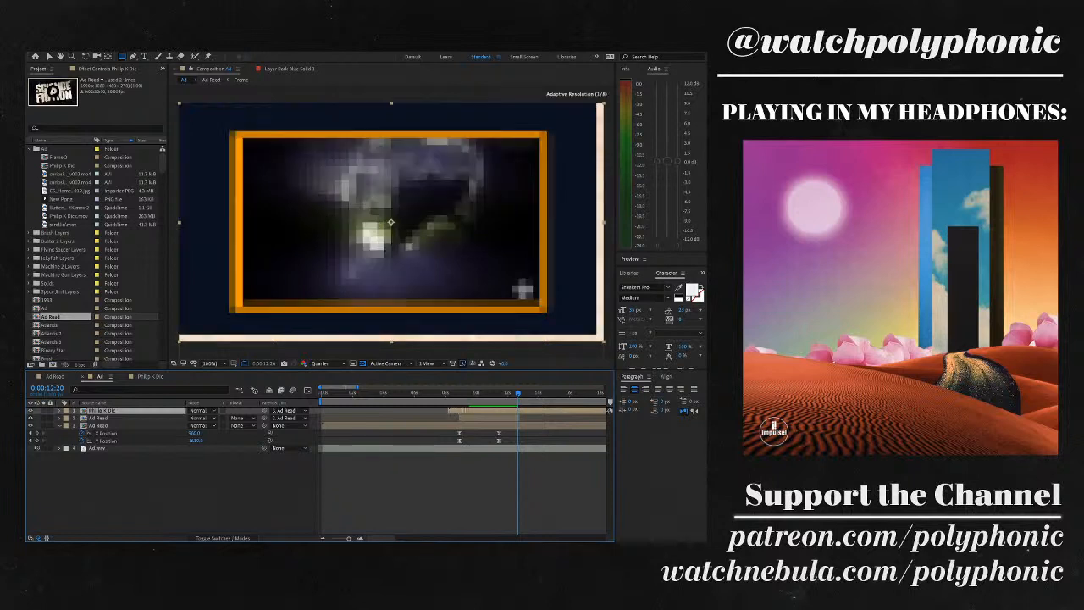
- Play and scrub through the Ad composition from about 9 to 17 seconds to review the Philip K Dic footage
{"action": "scroll", "coordinate": [461, 465], "scroll_direction": "left", "scroll_amount": 2}
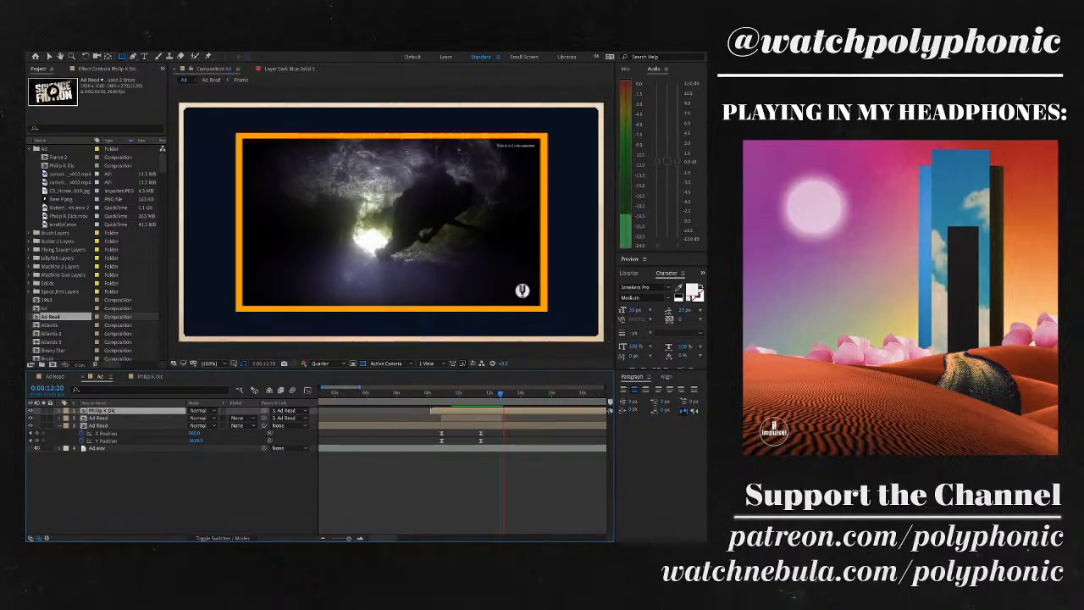
{"action": "scroll", "coordinate": [462, 466], "scroll_direction": "right", "scroll_amount": 3}
{"action": "key", "text": "space"}
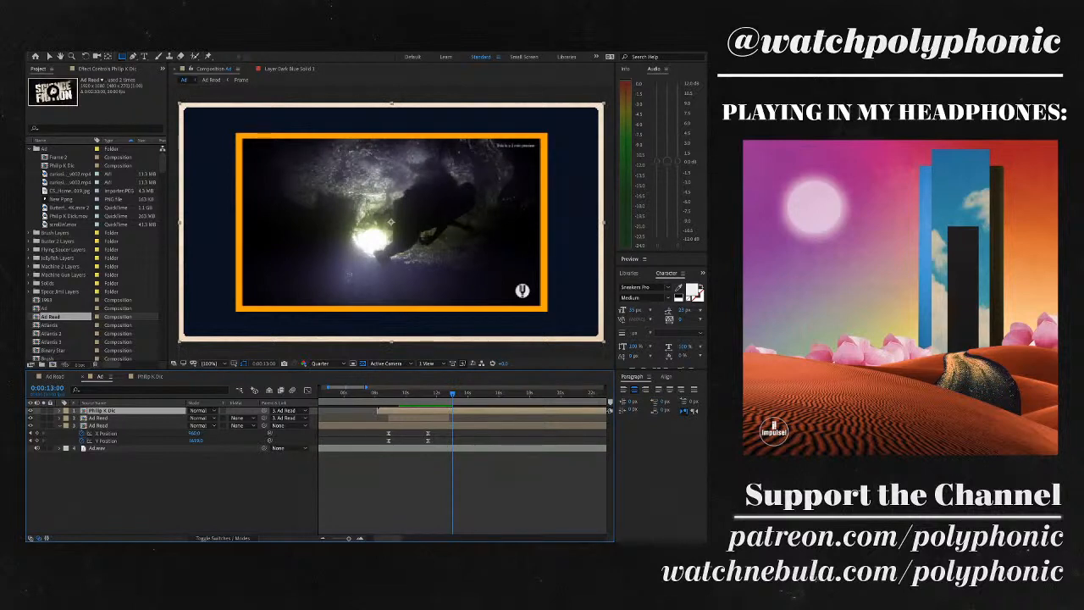
{"action": "key", "text": "space"}
{"action": "scroll", "coordinate": [406, 466], "scroll_direction": "down", "scroll_amount": 2}
{"action": "key", "text": "space"}
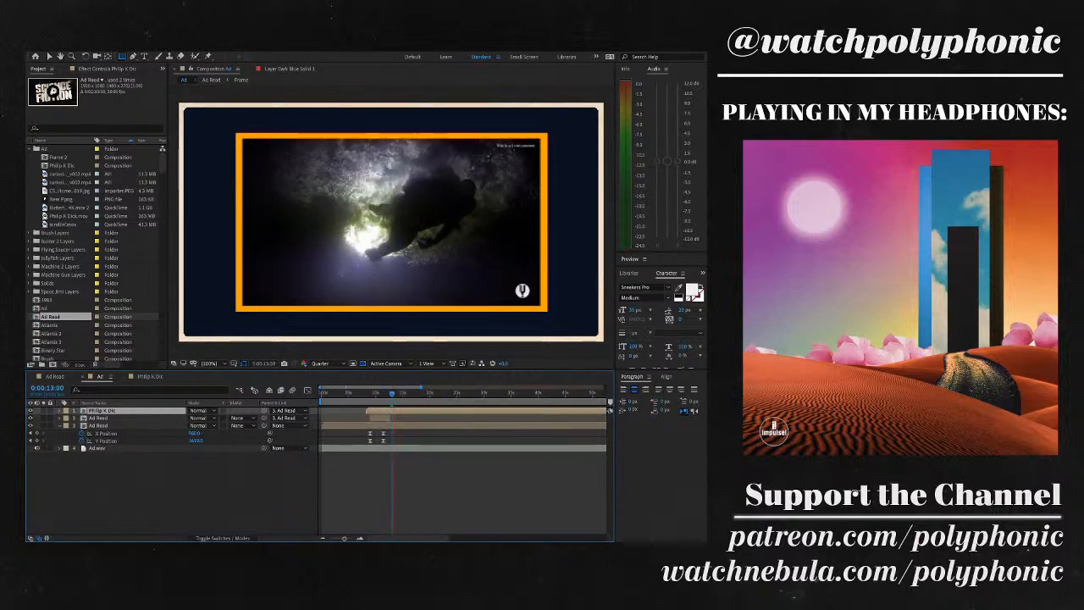
{"action": "key", "text": "space"}
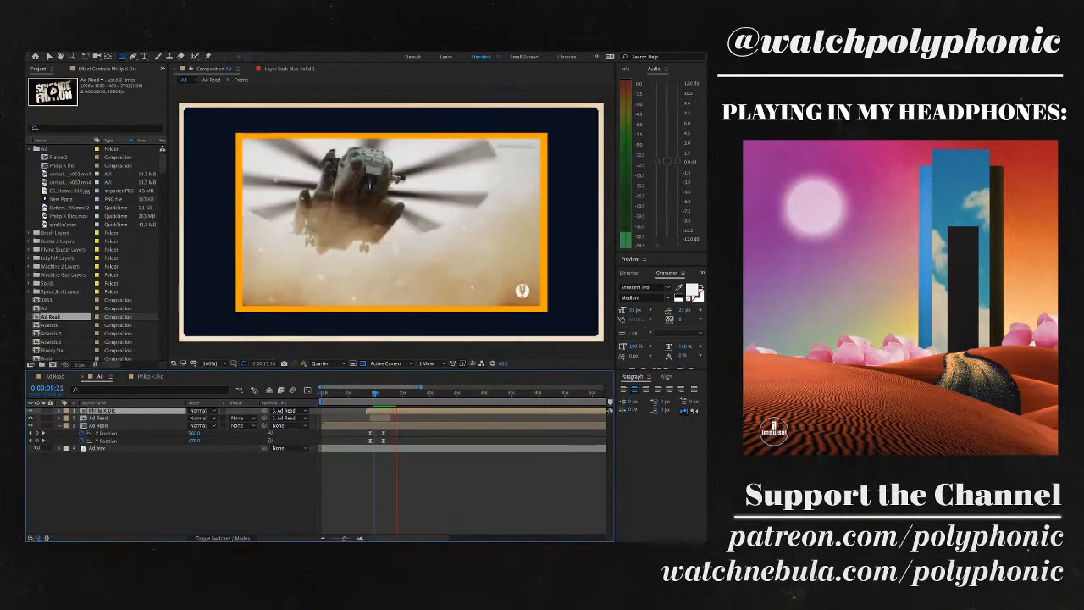
{"action": "key", "text": "space"}
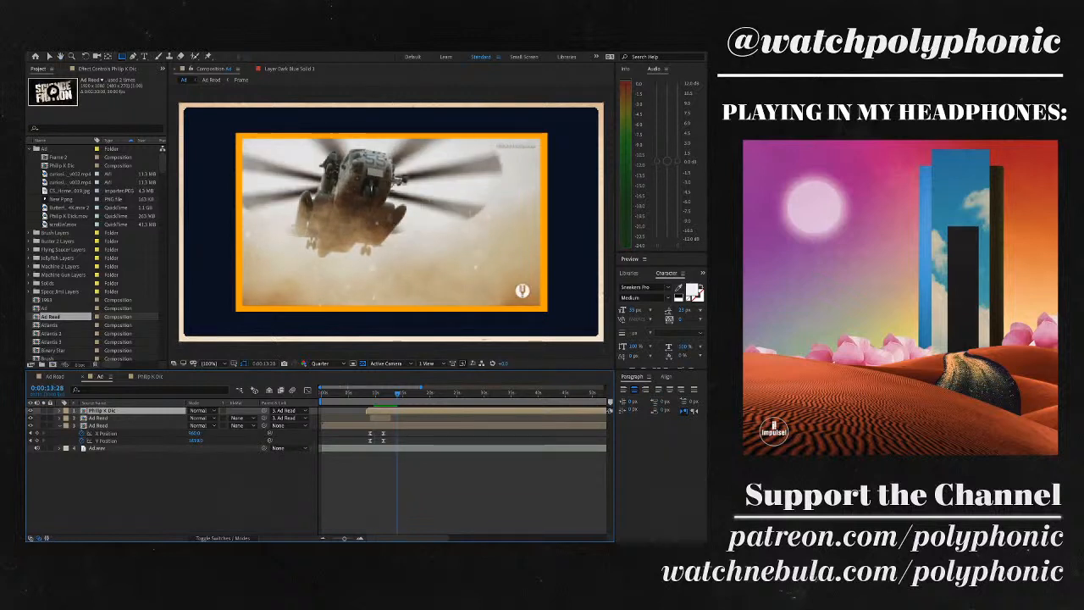
{"action": "key", "text": "space"}
{"action": "key", "text": "space"}
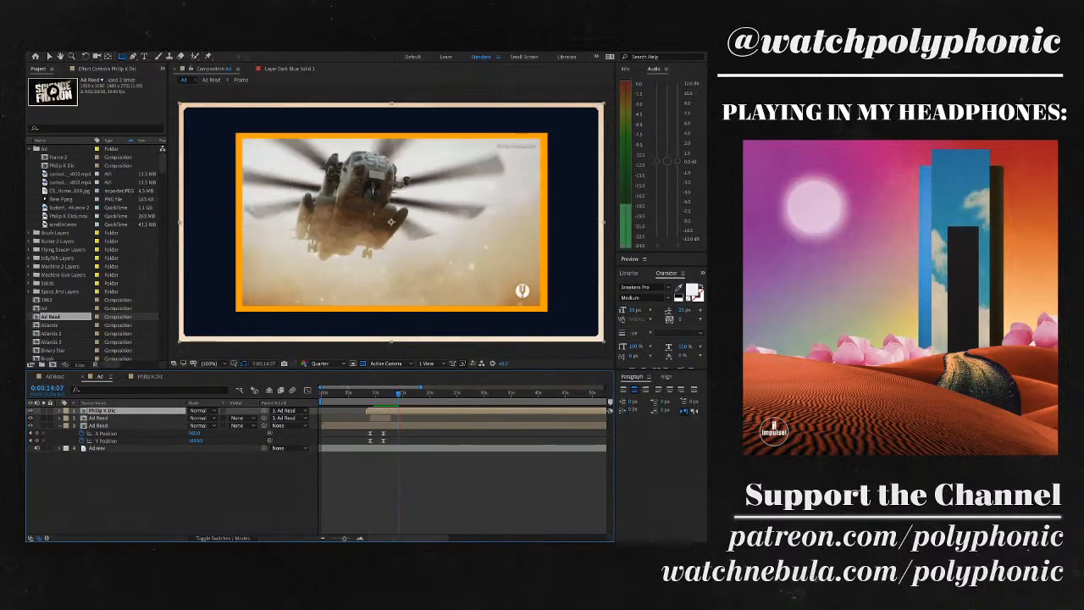
{"action": "left_click_drag", "start_coordinate": [398, 393], "coordinate": [417, 393]}
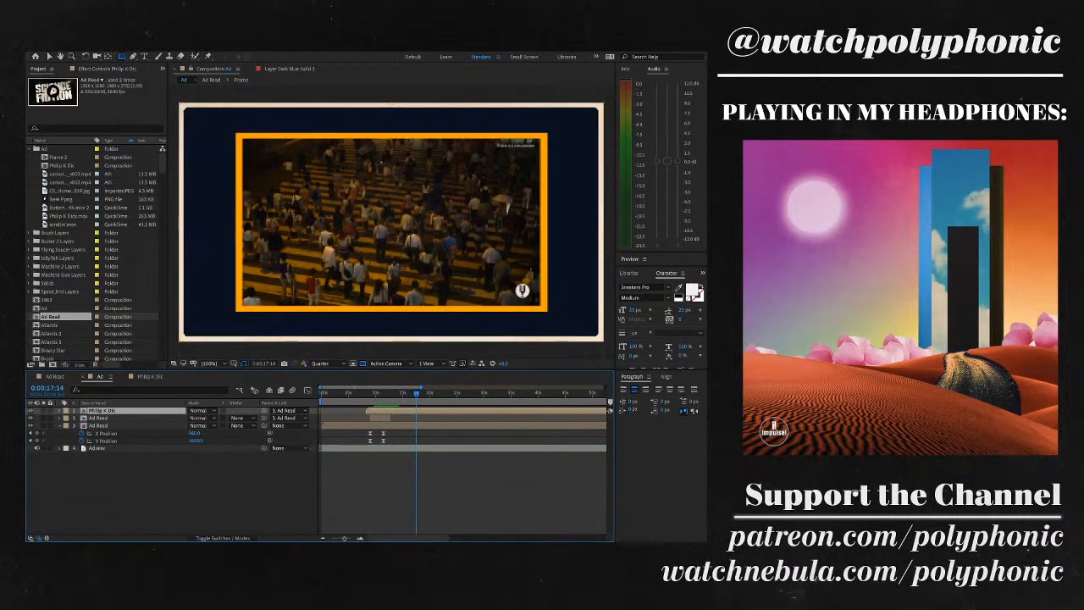
{"action": "key", "text": "space"}
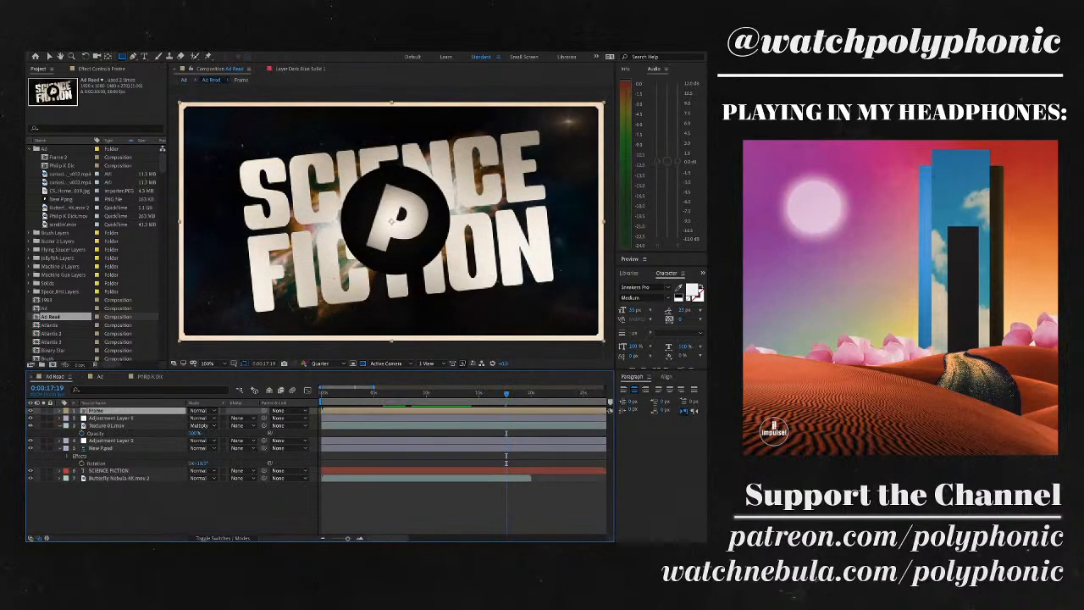
- Copy both adjustment layers and Texture 01.mov from Ad Read into the Philip K Dic composition and place them below the Frame layer
{"action": "left_click", "coordinate": [111, 418]}
{"action": "left_click", "coordinate": [111, 440], "text": "ctrl"}
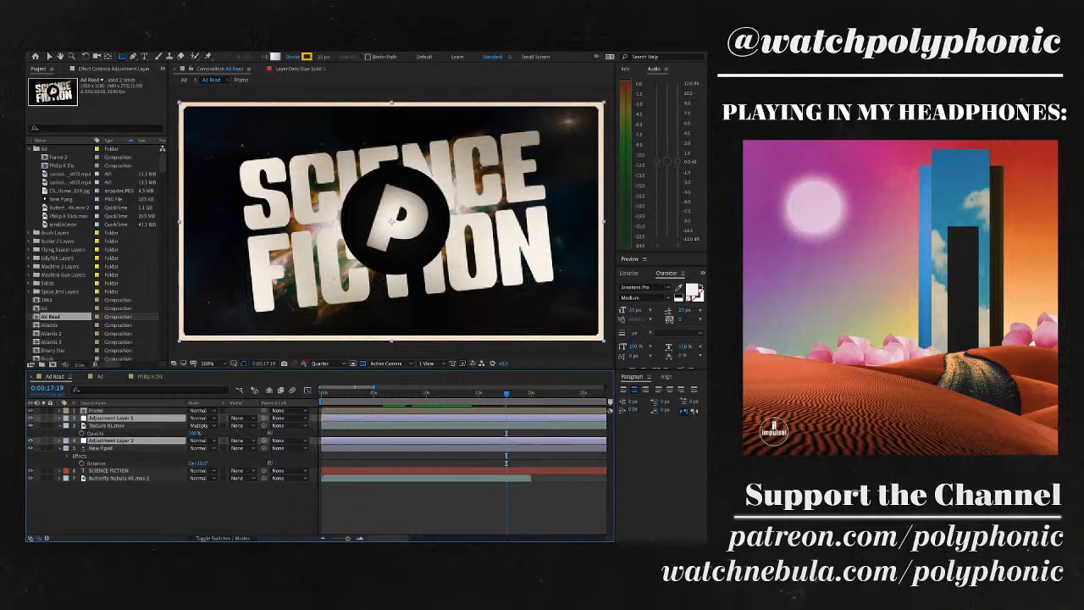
{"action": "left_click", "coordinate": [111, 410]}
{"action": "left_click", "coordinate": [111, 418]}
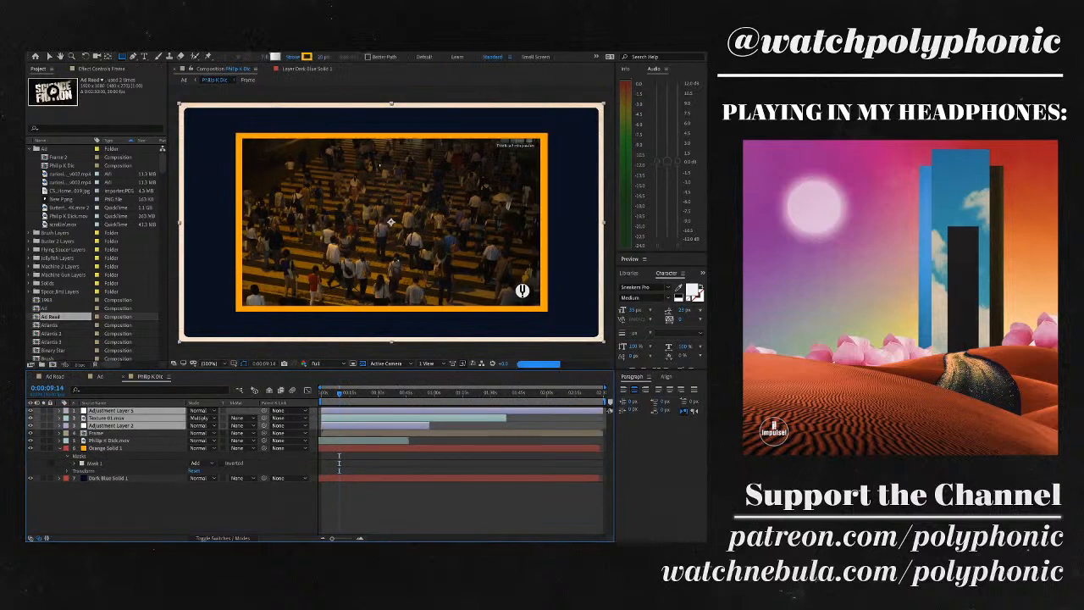
{"action": "left_click_drag", "start_coordinate": [111, 425], "coordinate": [111, 436]}
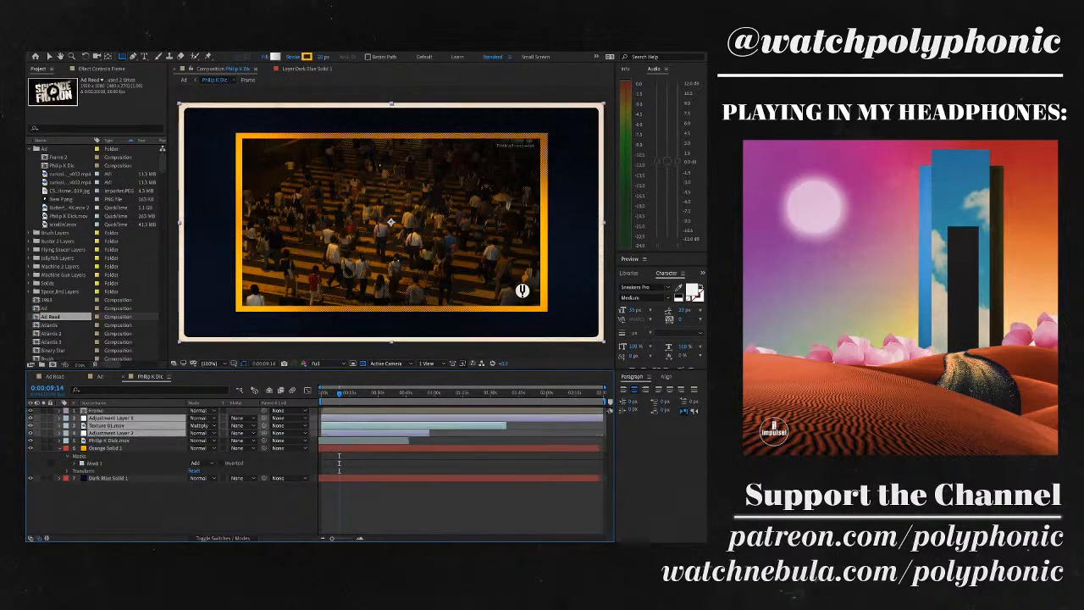
{"action": "key", "text": "F2"}
- Inspect the pasted texture and adjustment layers, and show the upper adjustment layer's Brightness & Contrast settings
{"action": "left_click", "coordinate": [111, 433]}
{"action": "left_click", "coordinate": [107, 425]}
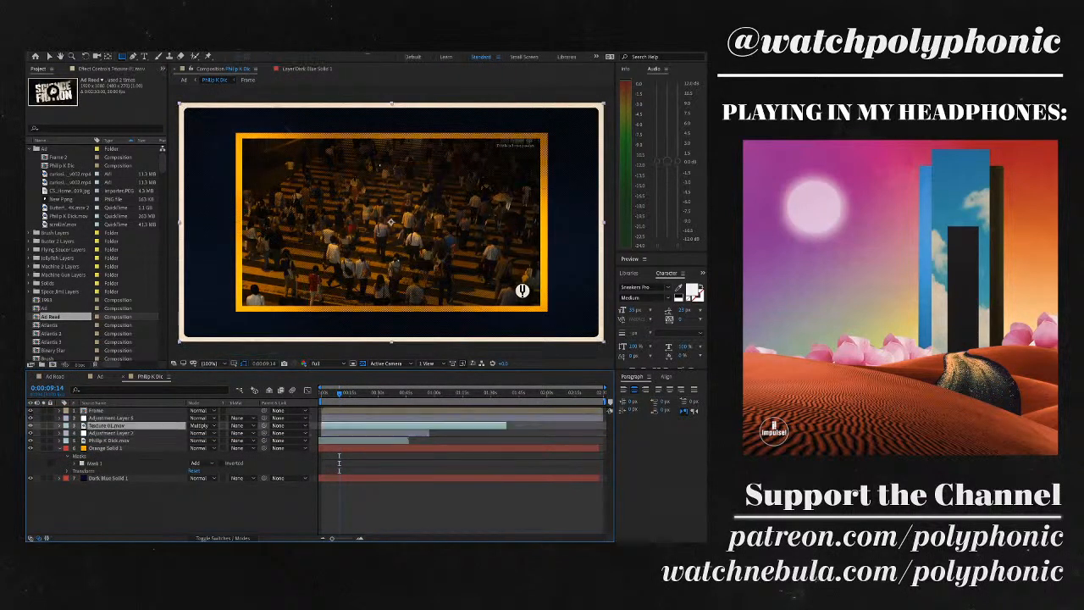
{"action": "left_click", "coordinate": [111, 418]}
{"action": "key", "text": "F3"}
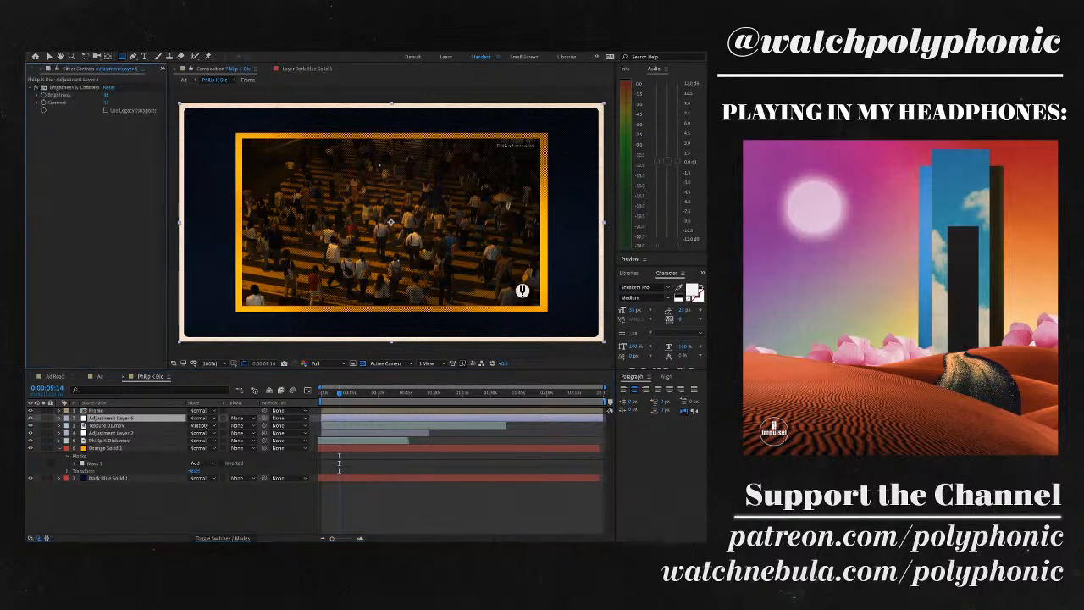
- Move the lower point of the central oval mask on the checkerboard adjustment layer slightly downward with the Selection tool
{"action": "left_click", "coordinate": [110, 432]}
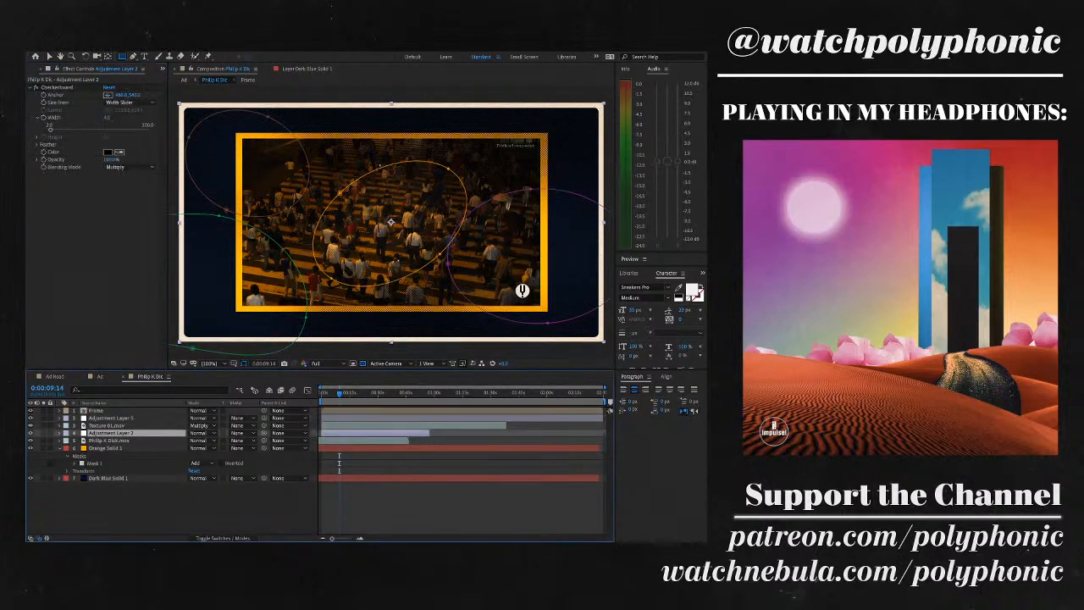
{"action": "key", "text": "v"}
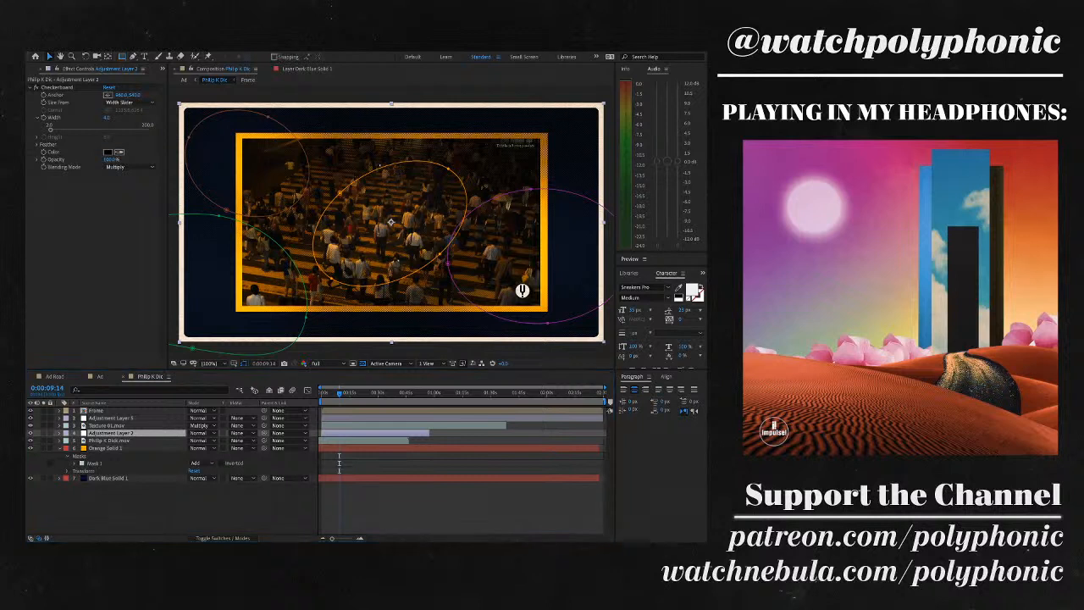
{"action": "left_click_drag", "start_coordinate": [382, 285], "coordinate": [383, 291]}
{"action": "key", "text": "="}
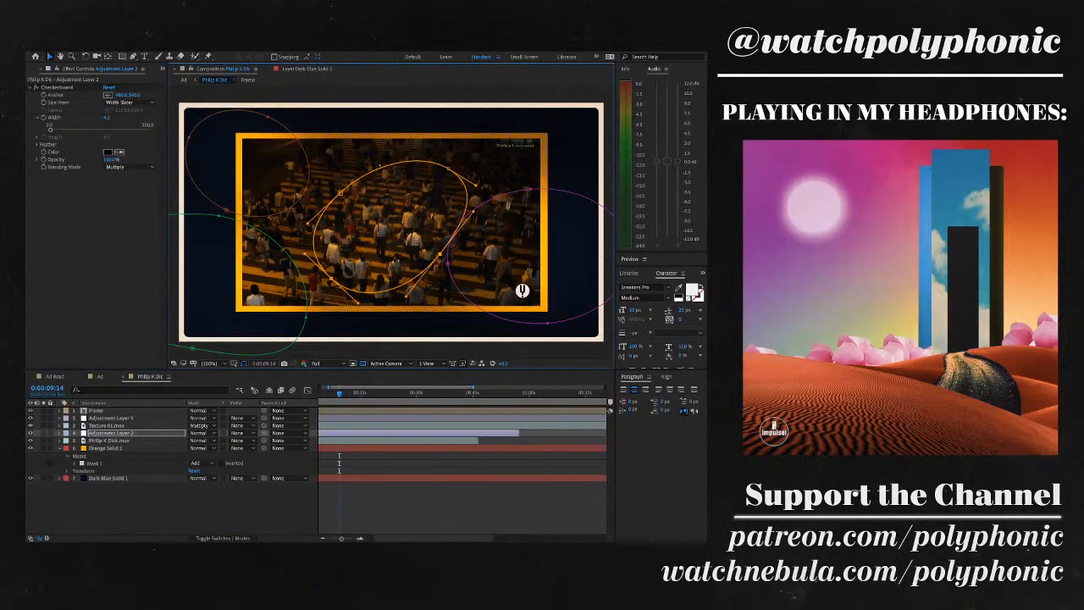
- Delete the central oval mask on the checkerboard adjustment layer, and rotate and enlarge the lower-left oval mask over the footage in its place
{"action": "key", "text": "Delete"}
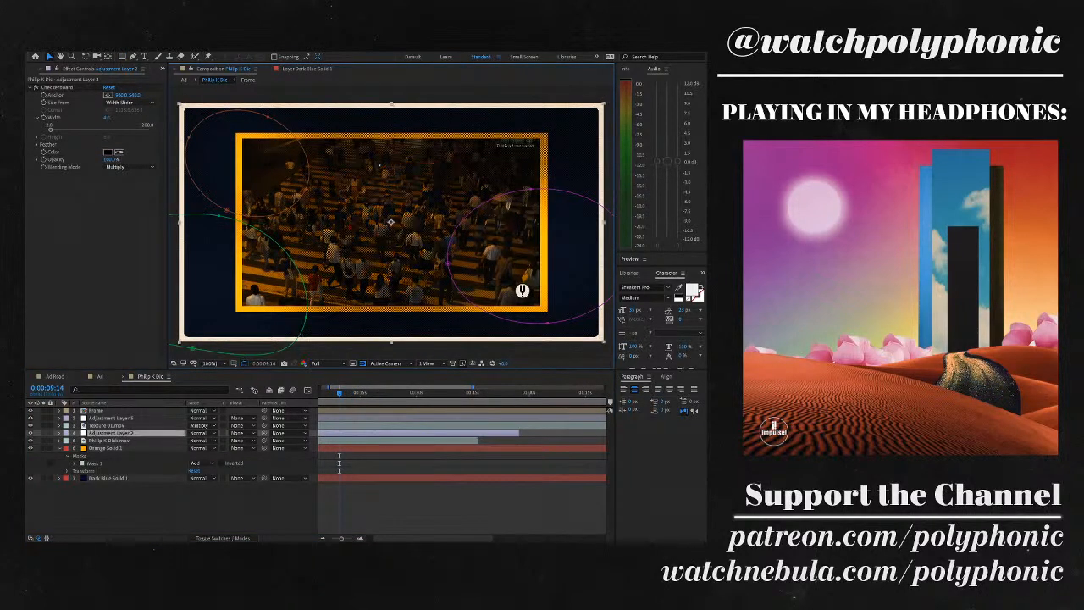
{"action": "double_click", "coordinate": [291, 254]}
{"action": "left_click_drag", "start_coordinate": [290, 254], "coordinate": [487, 179]}
{"action": "left_click_drag", "start_coordinate": [509, 288], "coordinate": [587, 306]}
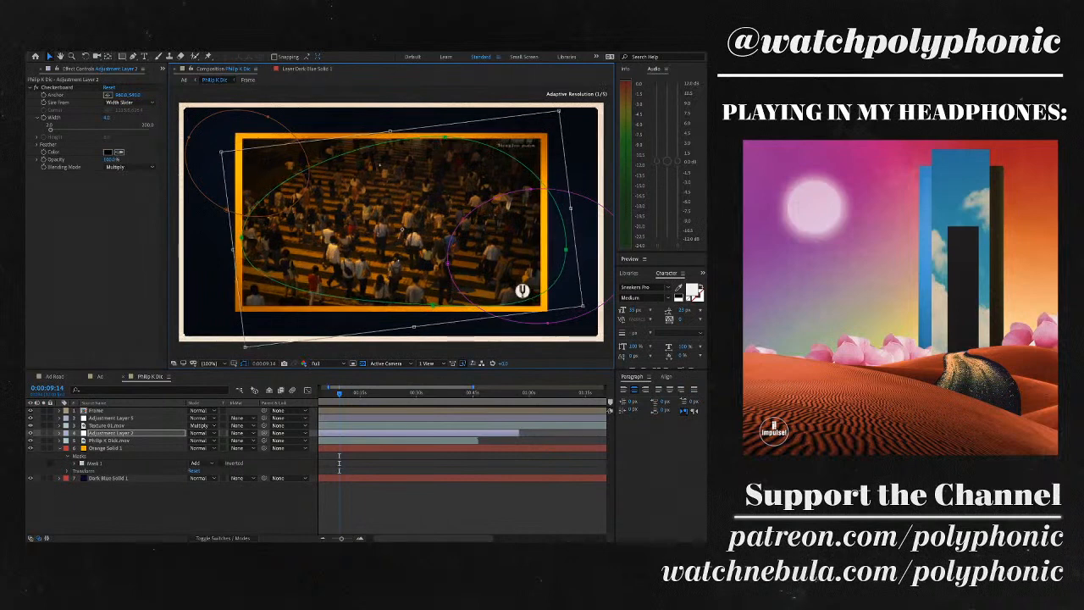
{"action": "left_click_drag", "start_coordinate": [402, 229], "coordinate": [384, 226]}
{"action": "key", "text": "Return"}
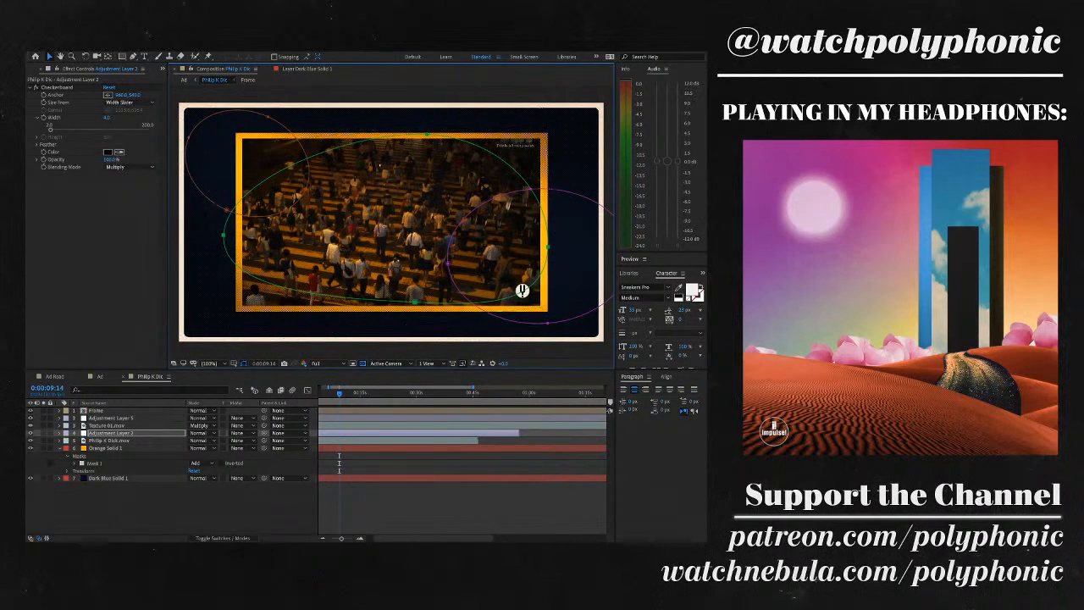
- Move the checkerboard layer's right-hand oval mask down and outward so it sits almost entirely beyond the composition's lower-right corner
{"action": "key", "text": "ctrl+t"}
{"action": "left_click_drag", "start_coordinate": [508, 206], "coordinate": [609, 289]}
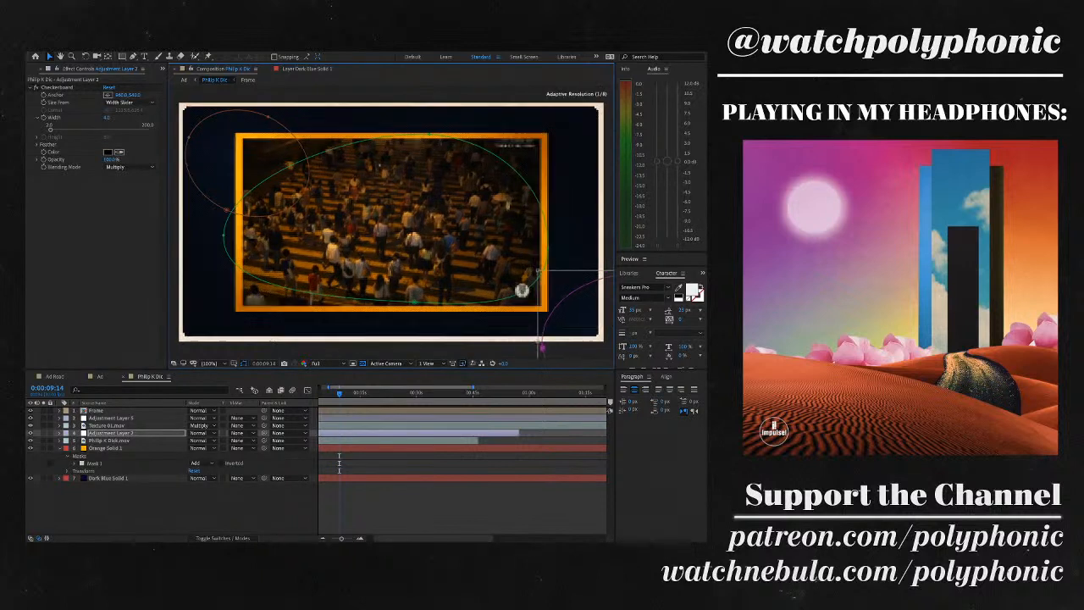
{"action": "key", "text": "Return"}
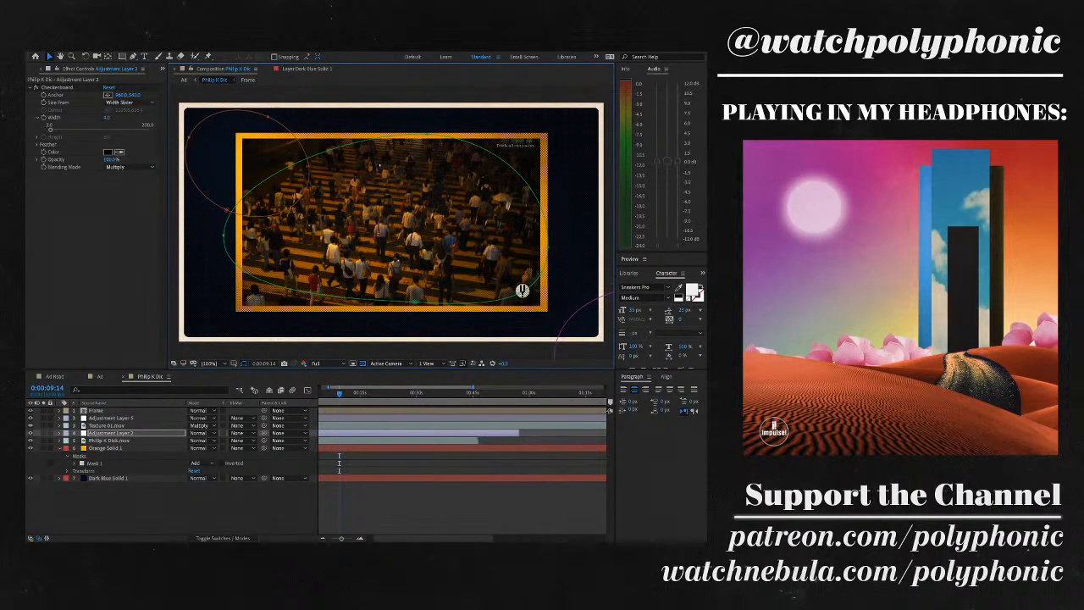
- Enlarge and slightly rotate the central oval mask so it extends beyond the gold border on all sides, roughly centred on the footage
{"action": "left_click", "coordinate": [223, 234]}
{"action": "key", "text": "ctrl+t"}
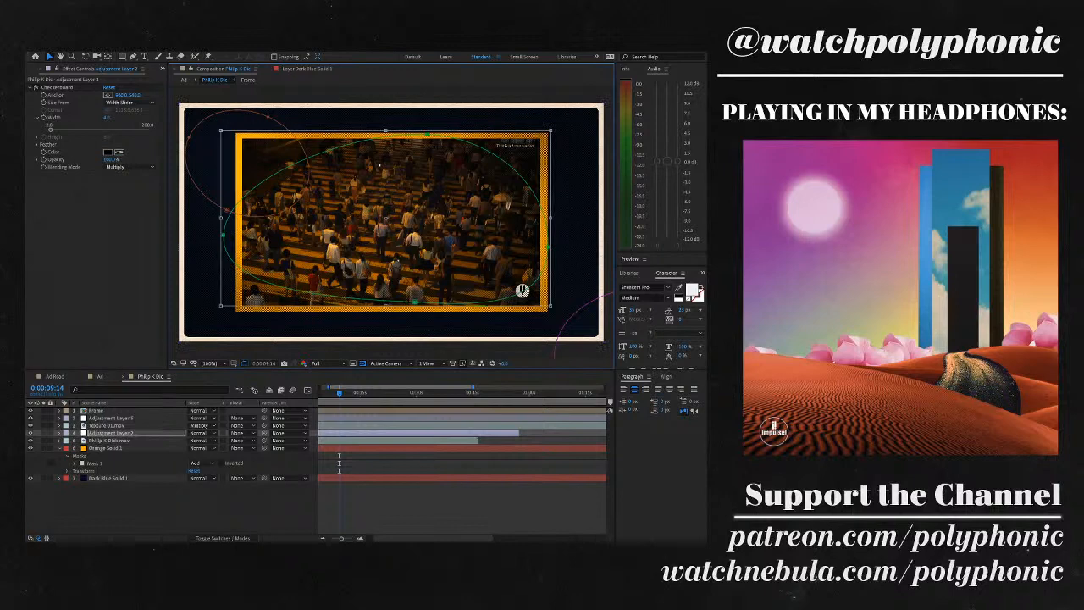
{"action": "left_click_drag", "start_coordinate": [555, 130], "coordinate": [554, 126]}
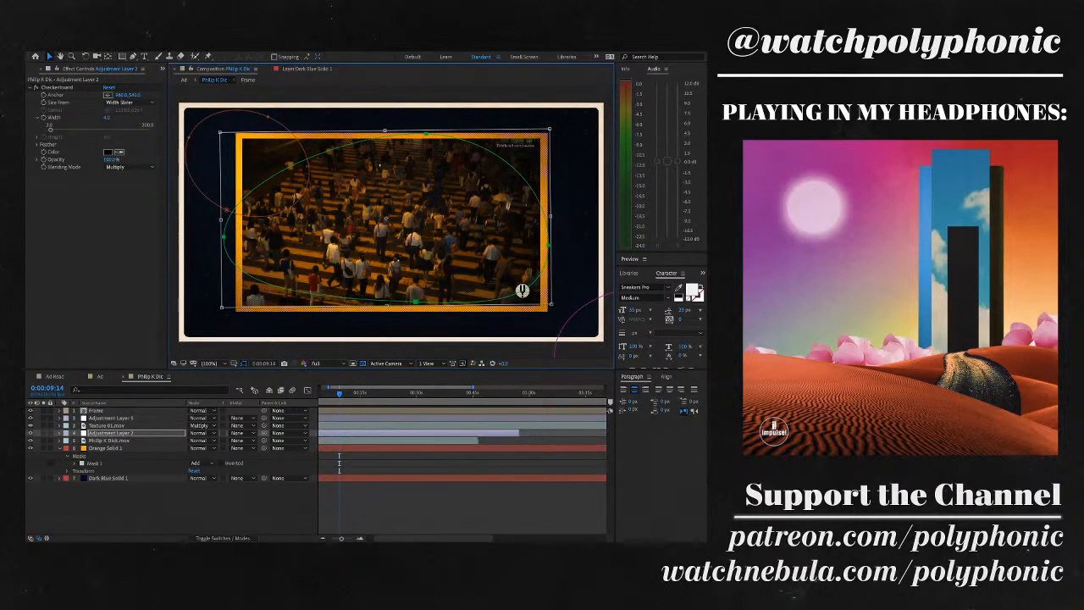
{"action": "left_click_drag", "start_coordinate": [551, 304], "coordinate": [590, 325]}
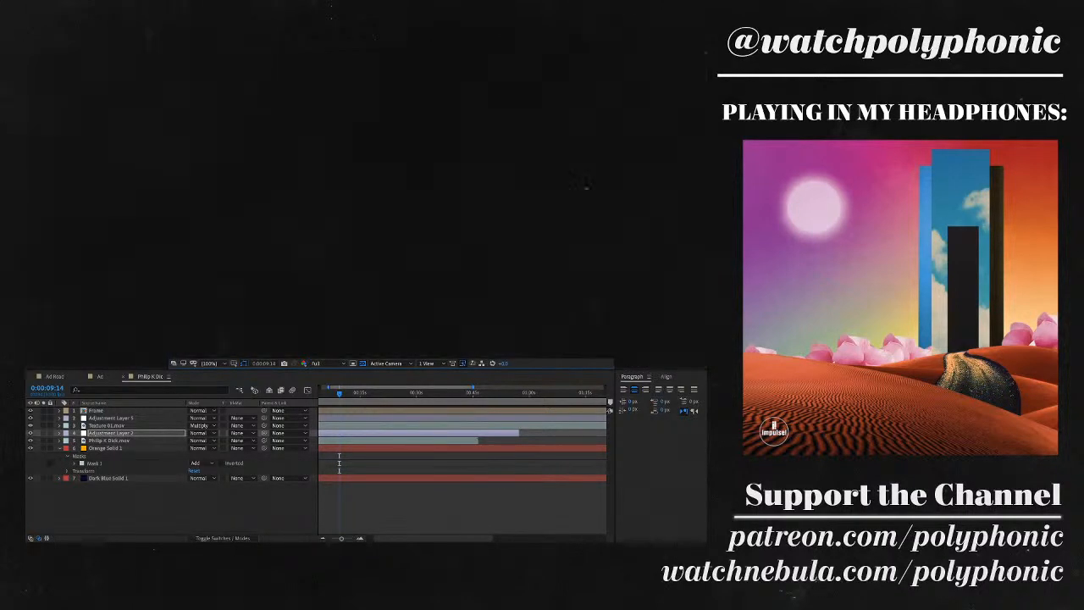
{"action": "left_click_drag", "start_coordinate": [405, 227], "coordinate": [392, 218]}
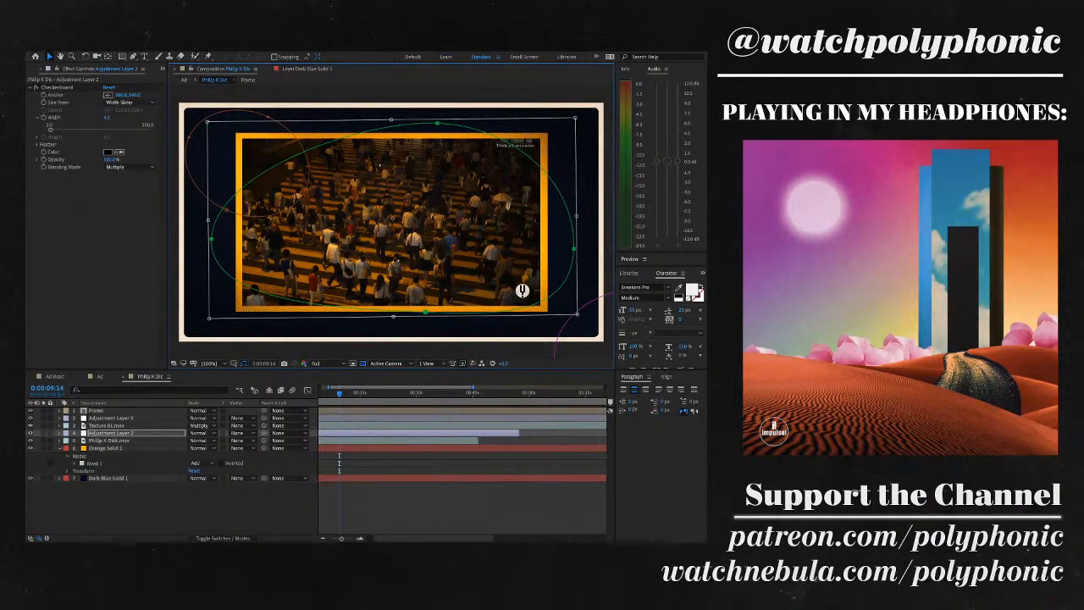
{"action": "left_click_drag", "start_coordinate": [207, 122], "coordinate": [194, 111]}
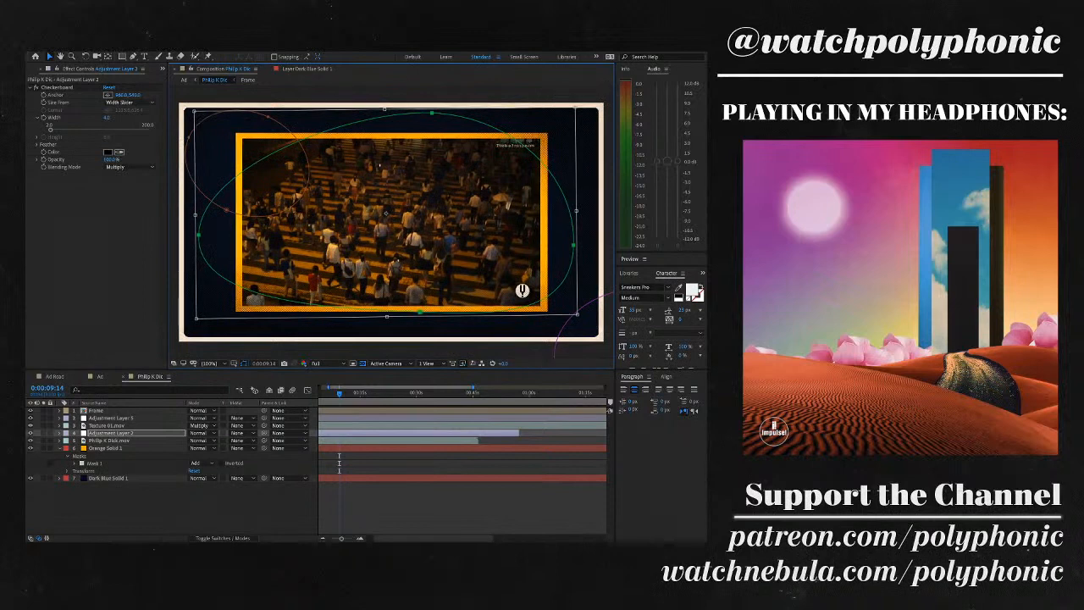
{"action": "key", "text": "ctrl+shift+a"}
- Search the project for "night" and place the second Night sky clip directly above Dark Blue Solid 1, blended in Lighten mode
{"action": "left_click", "coordinate": [96, 410]}
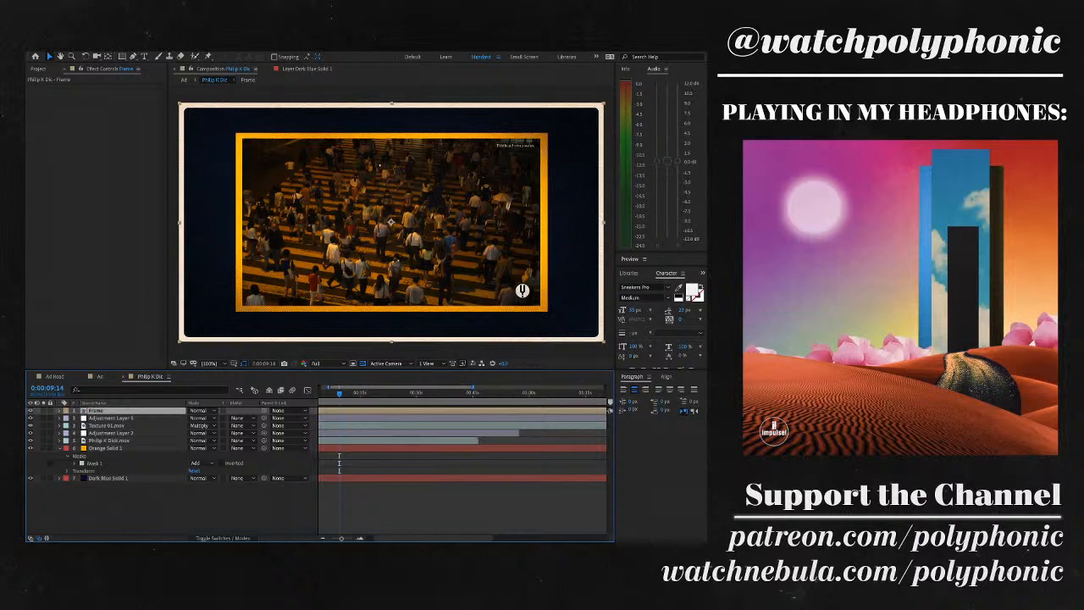
{"action": "left_click", "coordinate": [117, 426]}
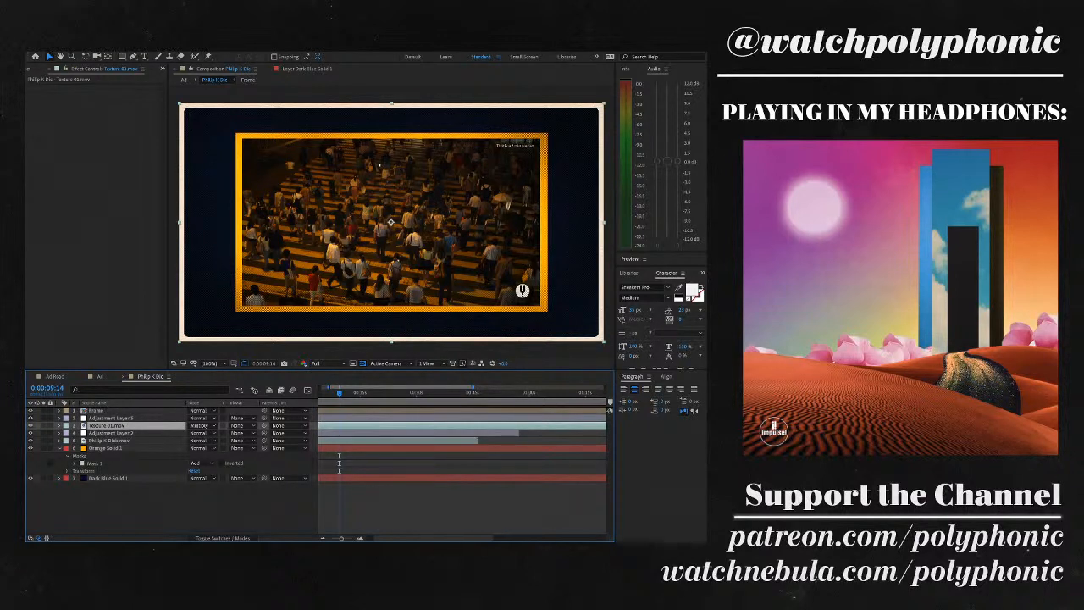
{"action": "key", "text": "ctrl+0"}
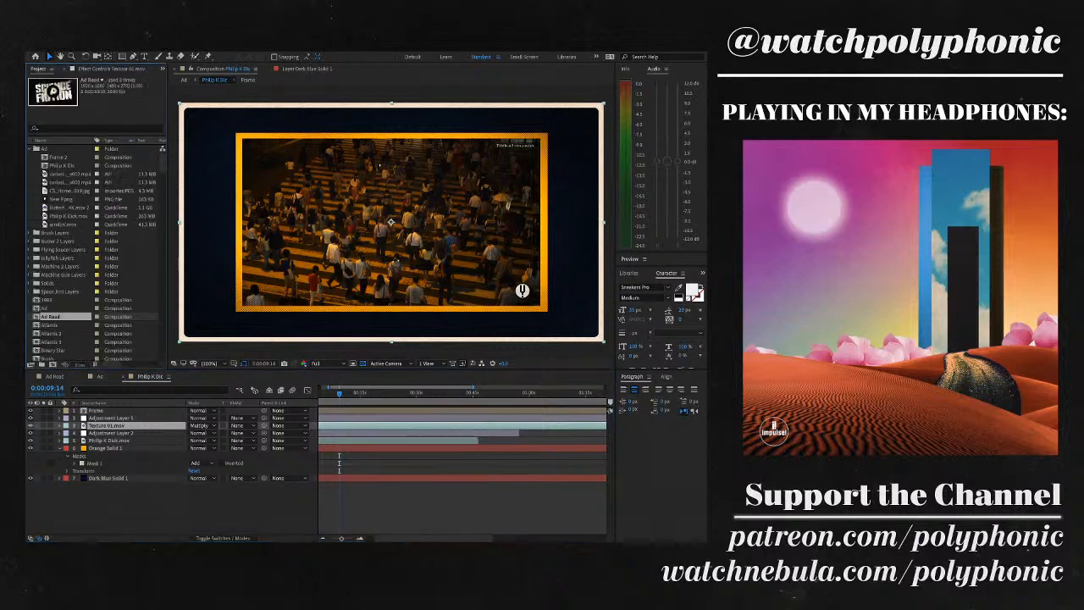
{"action": "left_click", "coordinate": [93, 128]}
{"action": "type", "text": "so"}
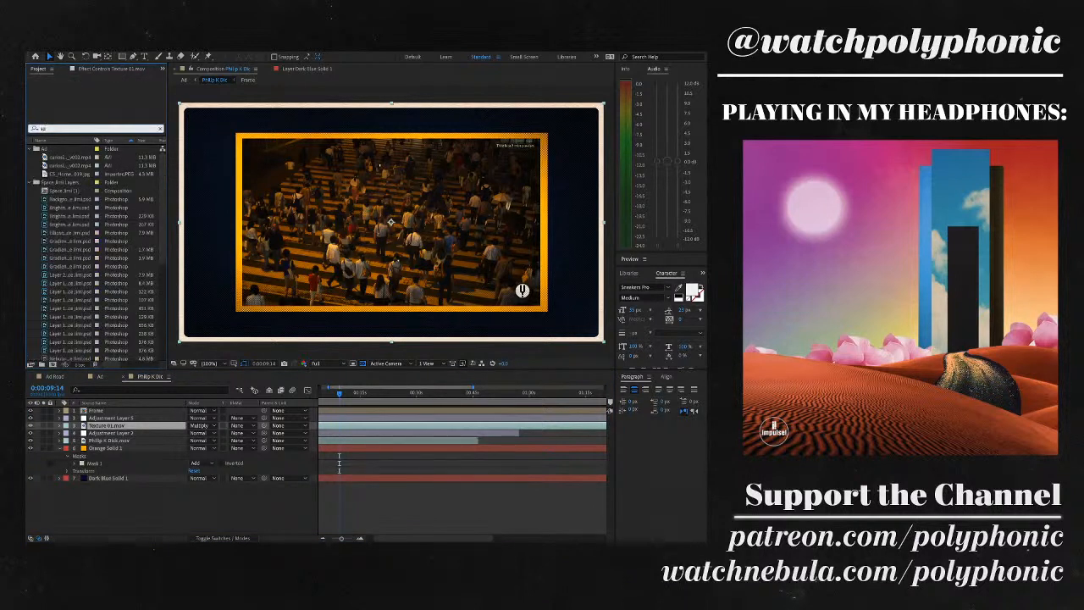
{"action": "type", "text": "ght"}
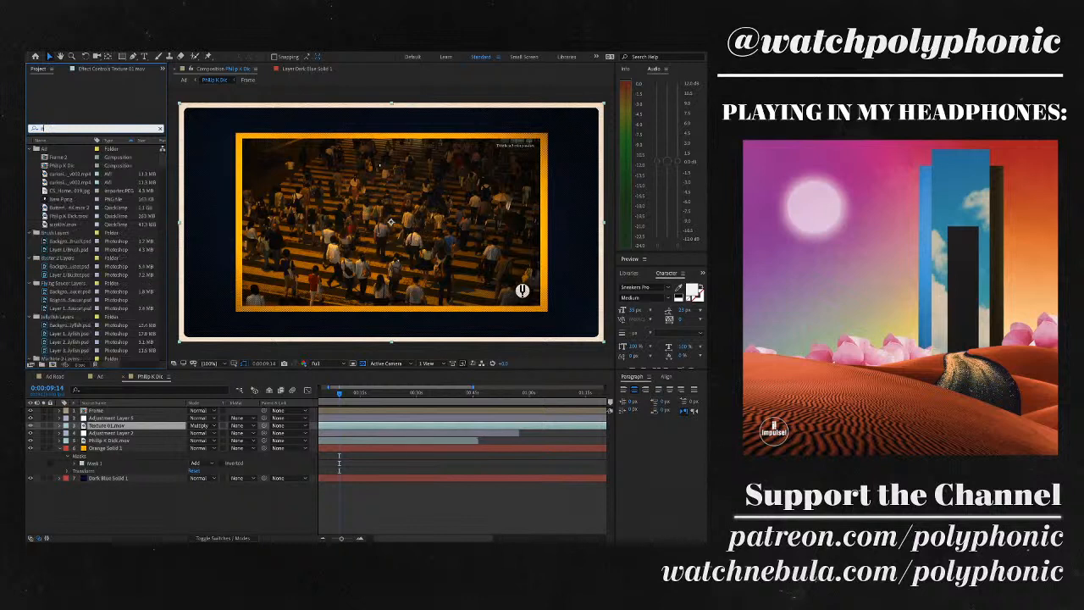
{"action": "left_click", "coordinate": [61, 157]}
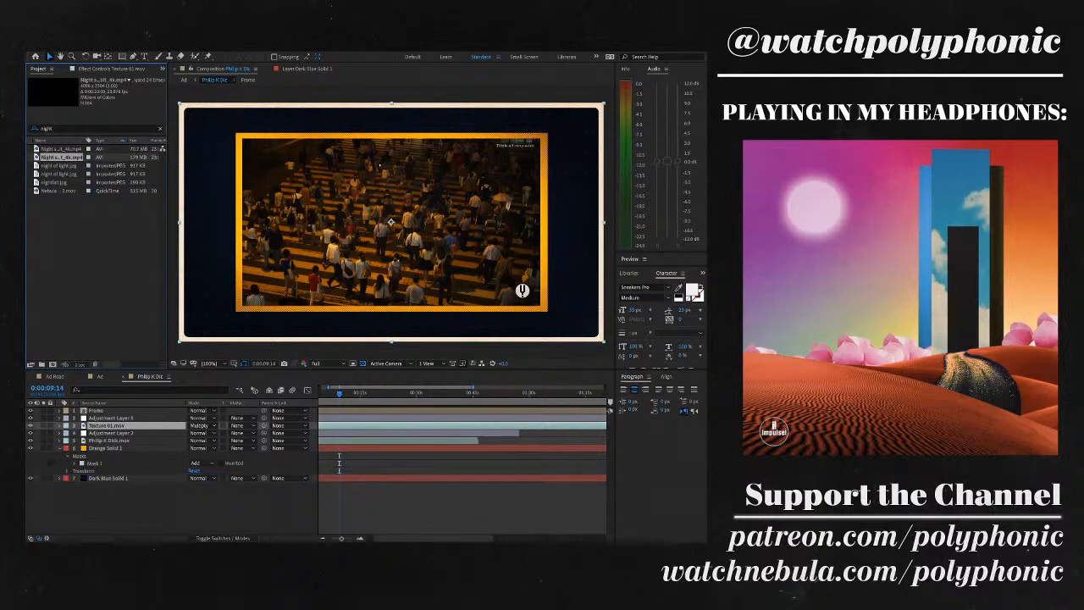
{"action": "left_click_drag", "start_coordinate": [61, 157], "coordinate": [131, 474]}
{"action": "left_click", "coordinate": [332, 392]}
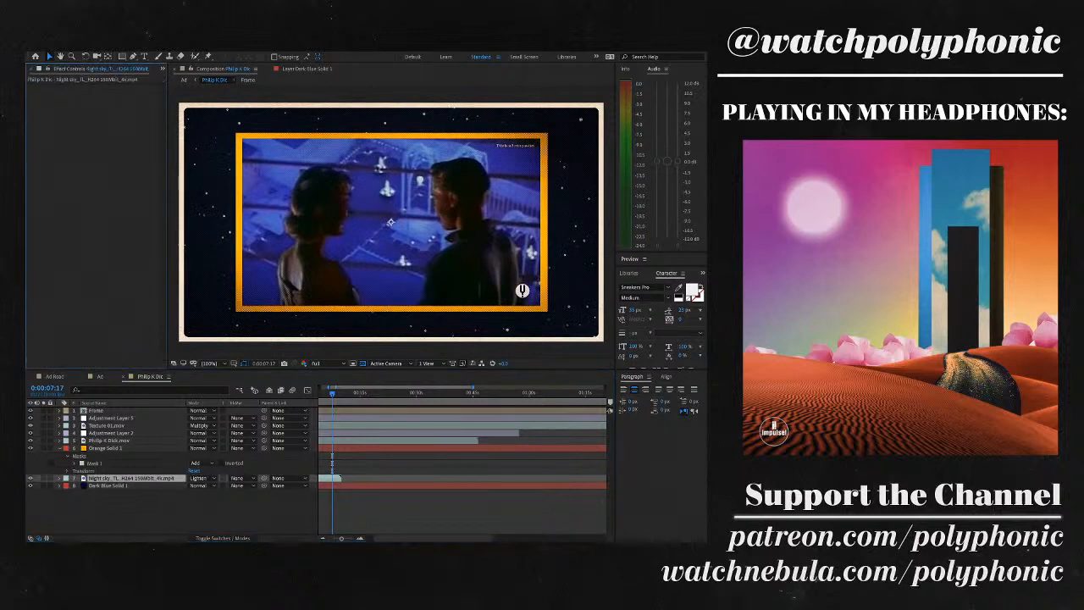
- Scale the Night sky layer down proportionally until it just covers the composition frame
{"action": "key", "text": "comma"}
{"action": "key", "text": "comma"}
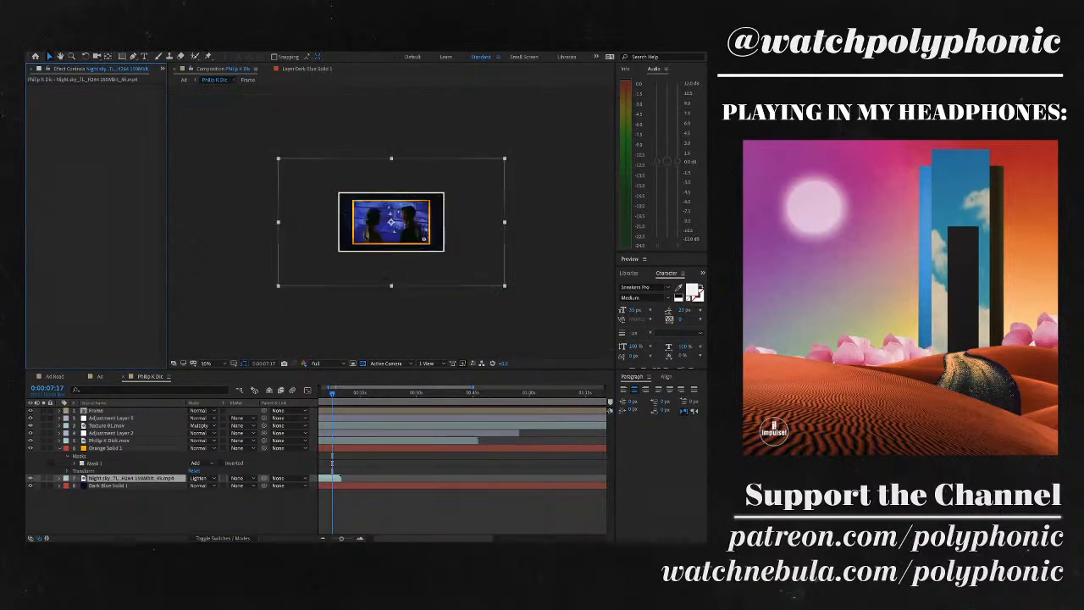
{"action": "left_click_drag", "start_coordinate": [504, 158], "coordinate": [445, 191]}
{"action": "key", "text": "period"}
{"action": "key", "text": "period"}
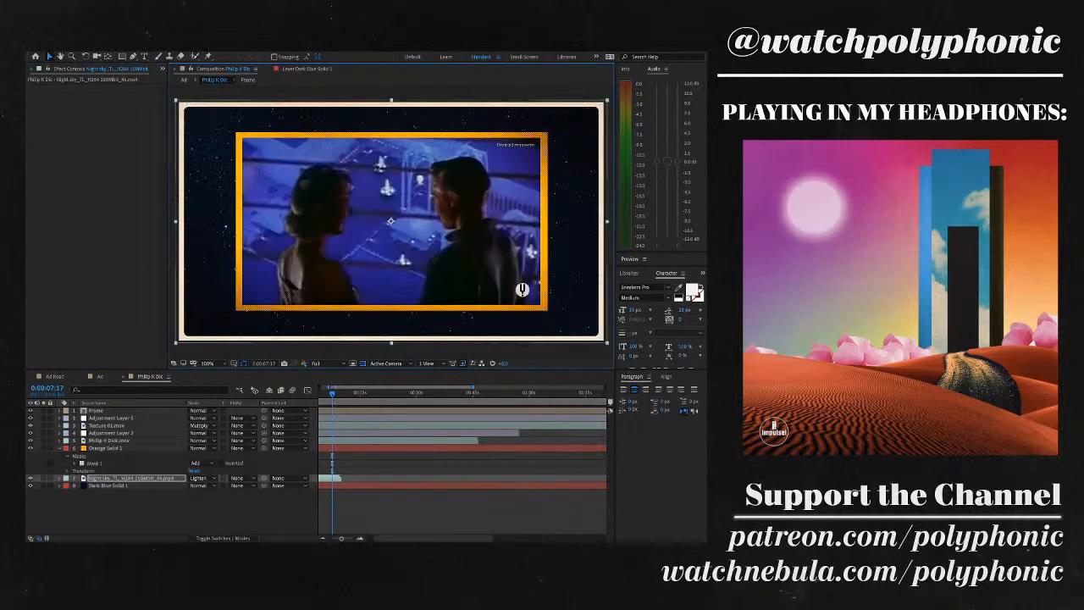
{"action": "key", "text": "comma"}
{"action": "key", "text": "ctrl+shift+a"}
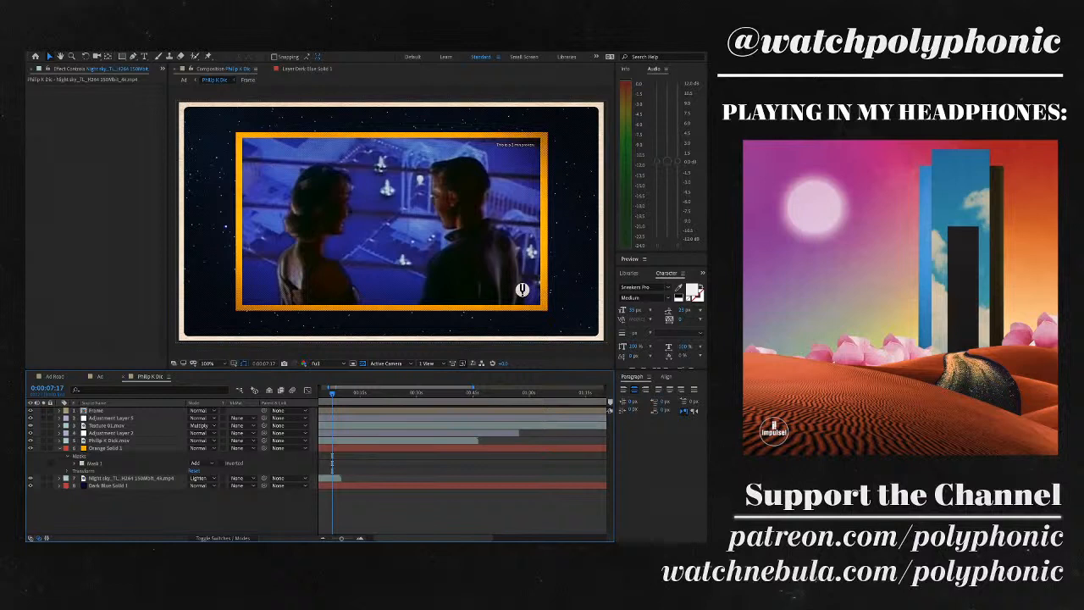
- Duplicate the Night sky layer and place the copy above the Philip K Dick.mov layer, below Adjustment Layer 2
{"action": "left_click", "coordinate": [127, 478]}
{"action": "key", "text": "ctrl+d"}
{"action": "key", "text": "ctrl+bracketright"}
{"action": "key", "text": "ctrl+bracketright"}
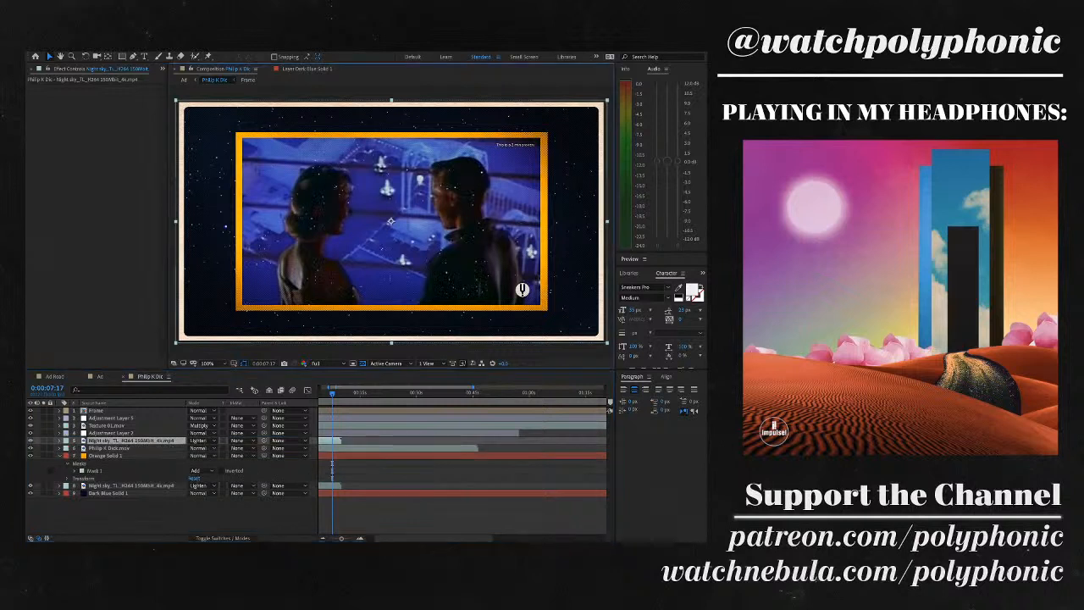
{"action": "key", "text": "Return"}
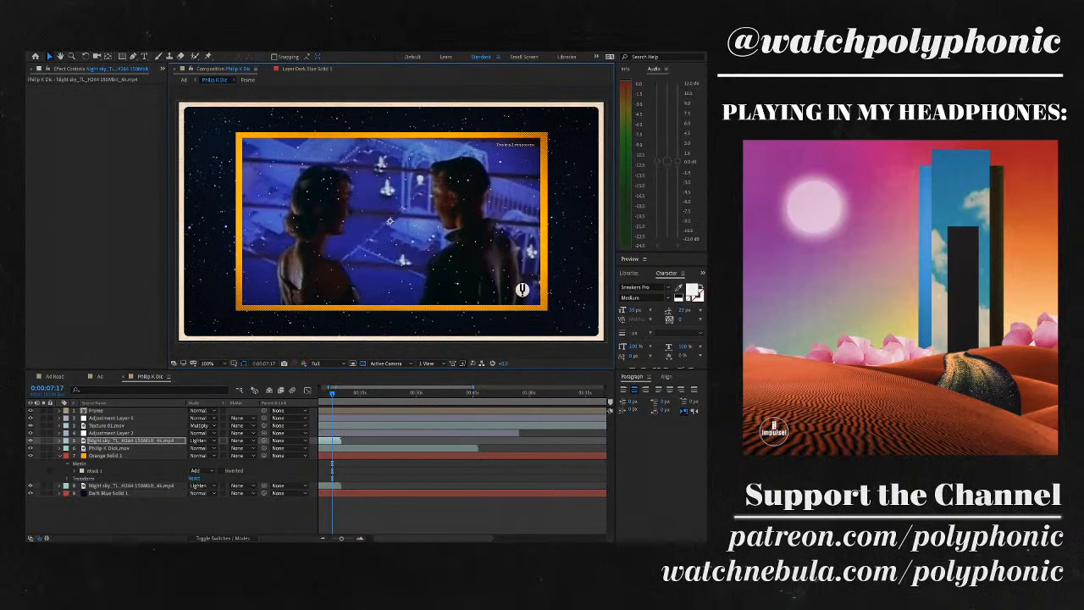
- Add an inverted elliptical mask around the footage on the upper Night sky layer and feather it by about 226 pixels
{"action": "key", "text": "q"}
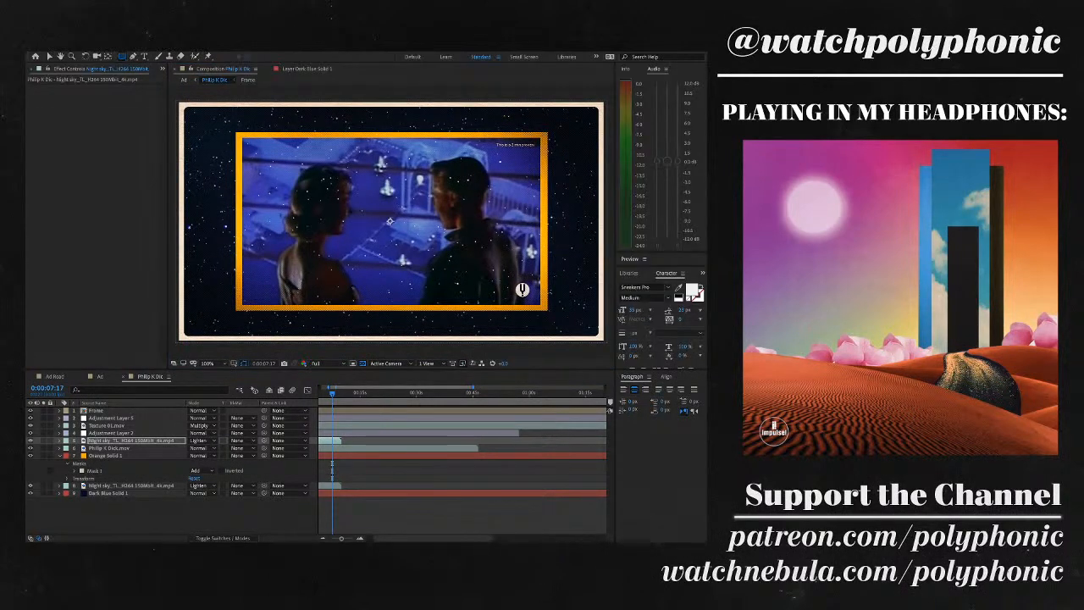
{"action": "double_click", "coordinate": [121, 56]}
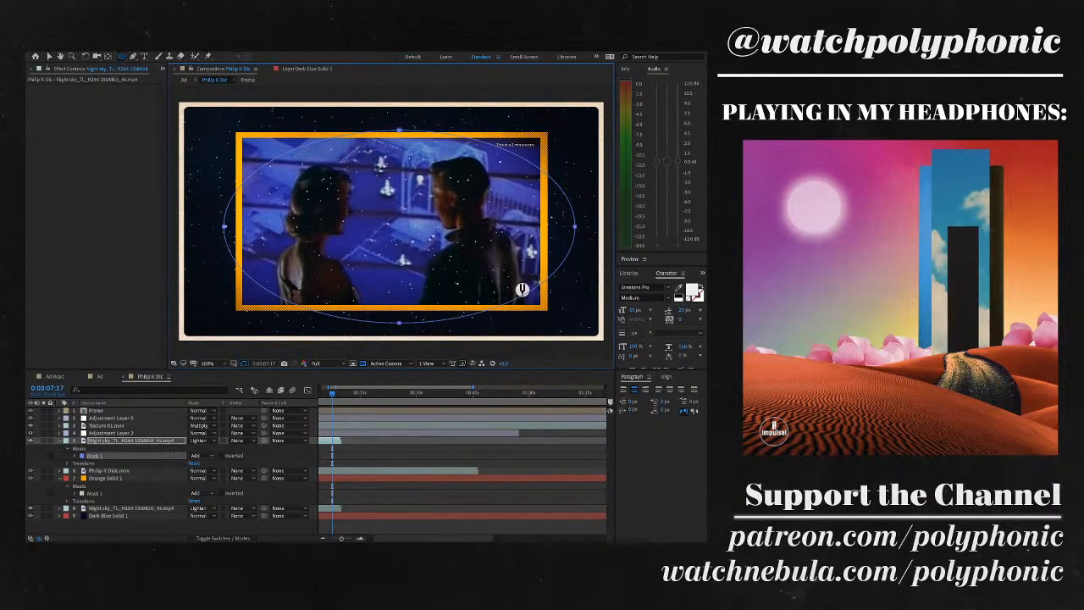
{"action": "left_click", "coordinate": [75, 456]}
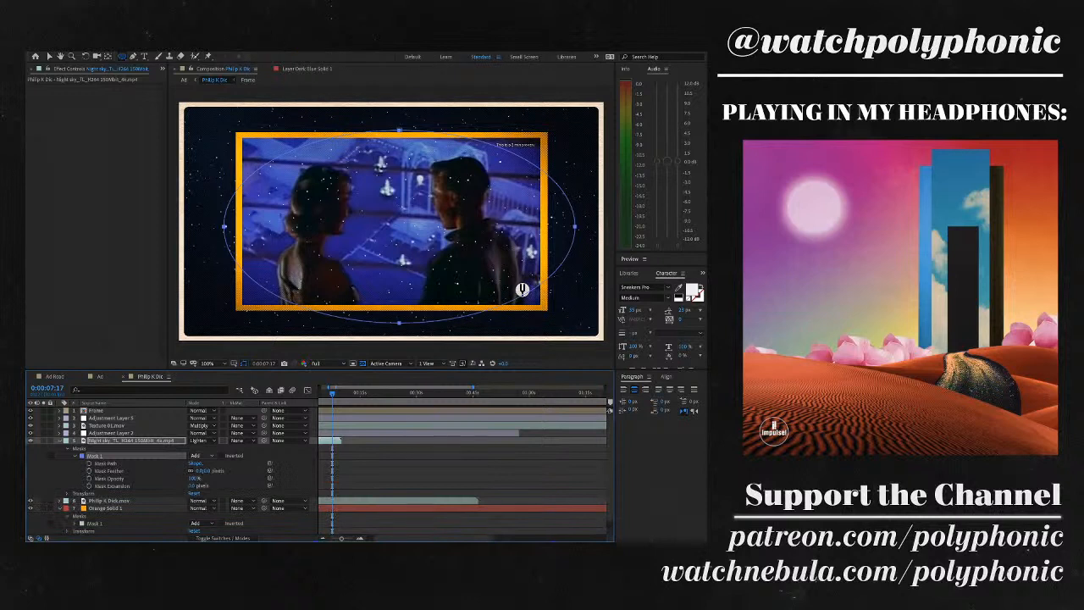
{"action": "left_click", "coordinate": [219, 456]}
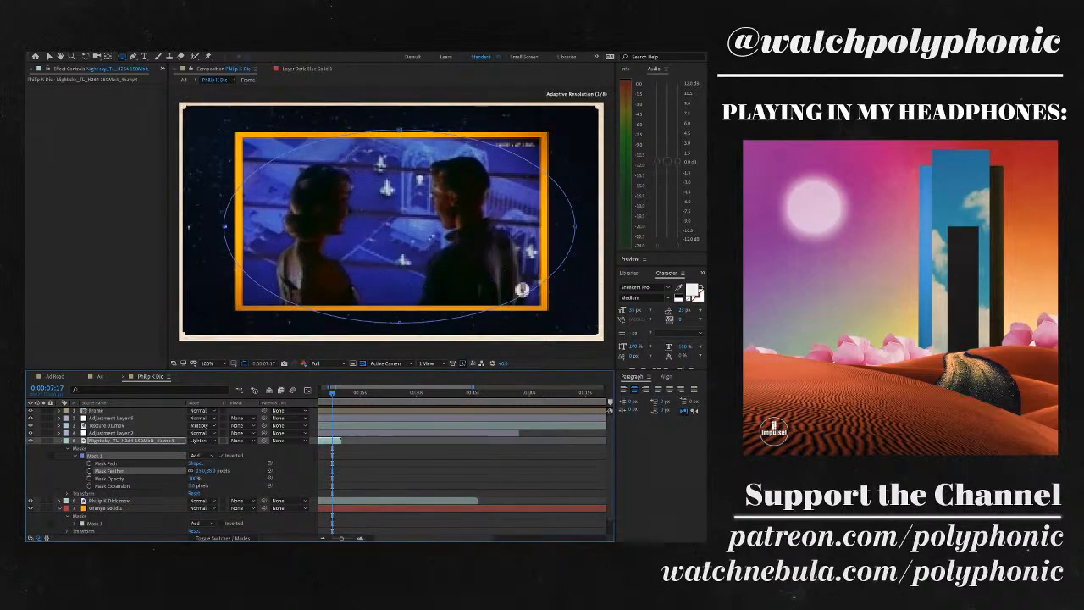
{"action": "left_click_drag", "start_coordinate": [208, 470], "coordinate": [225, 470]}
{"action": "key", "text": "v"}
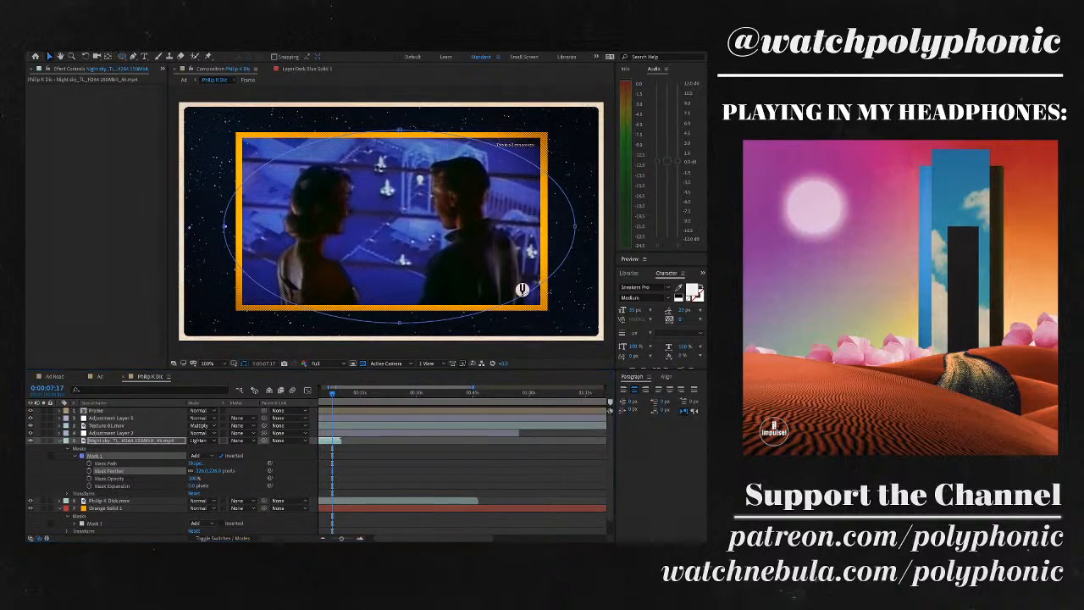
- Resize and centre the upper Night sky layer's elliptical mask so it fits within the height of the gold border
{"action": "key", "text": "ctrl+t"}
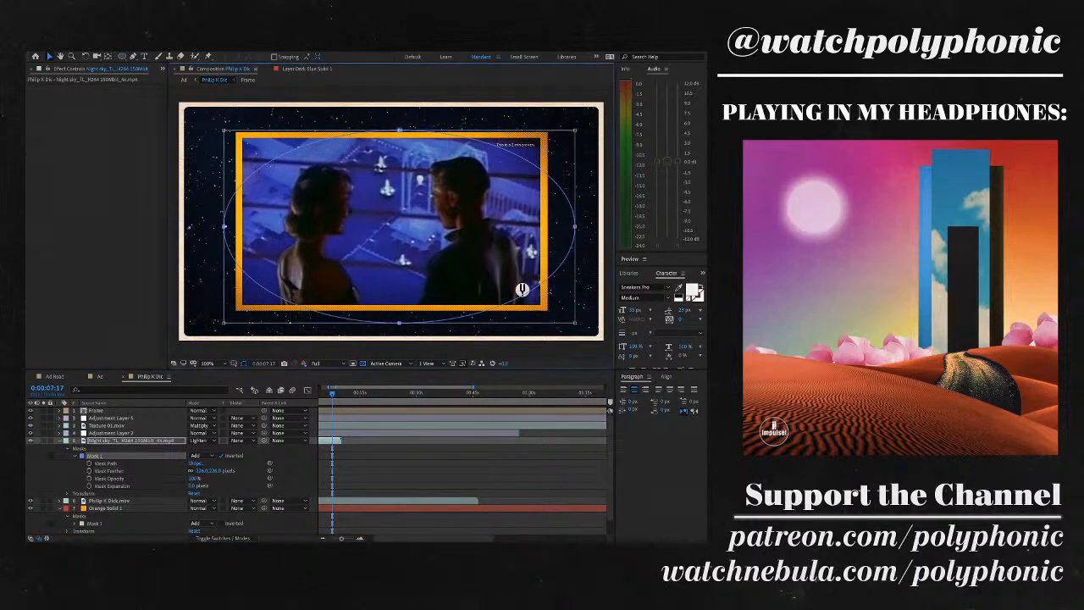
{"action": "left_click_drag", "start_coordinate": [399, 322], "coordinate": [399, 293]}
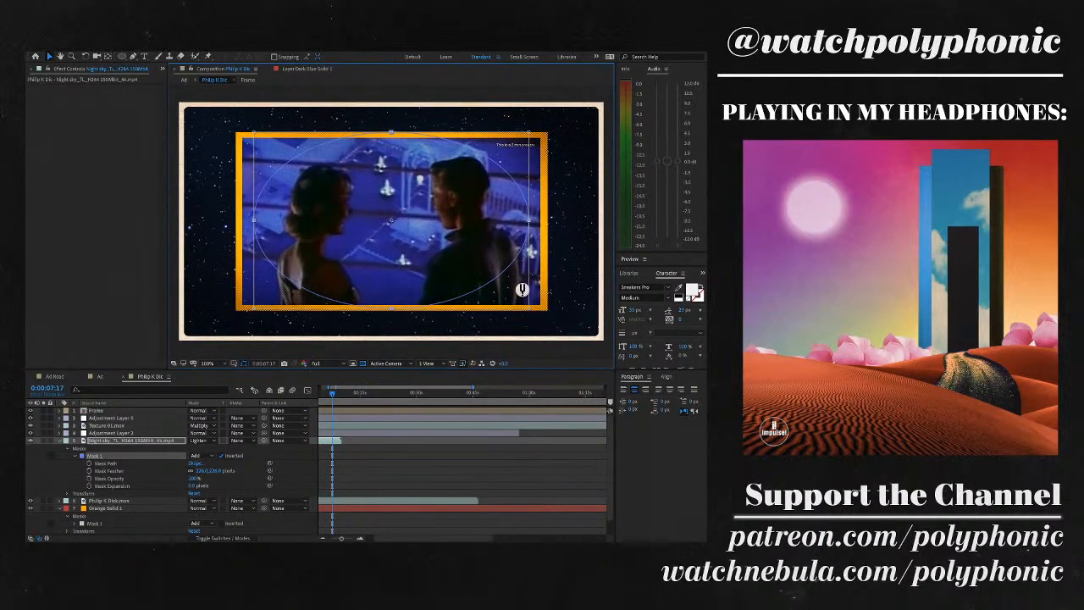
{"action": "key", "text": "F2"}
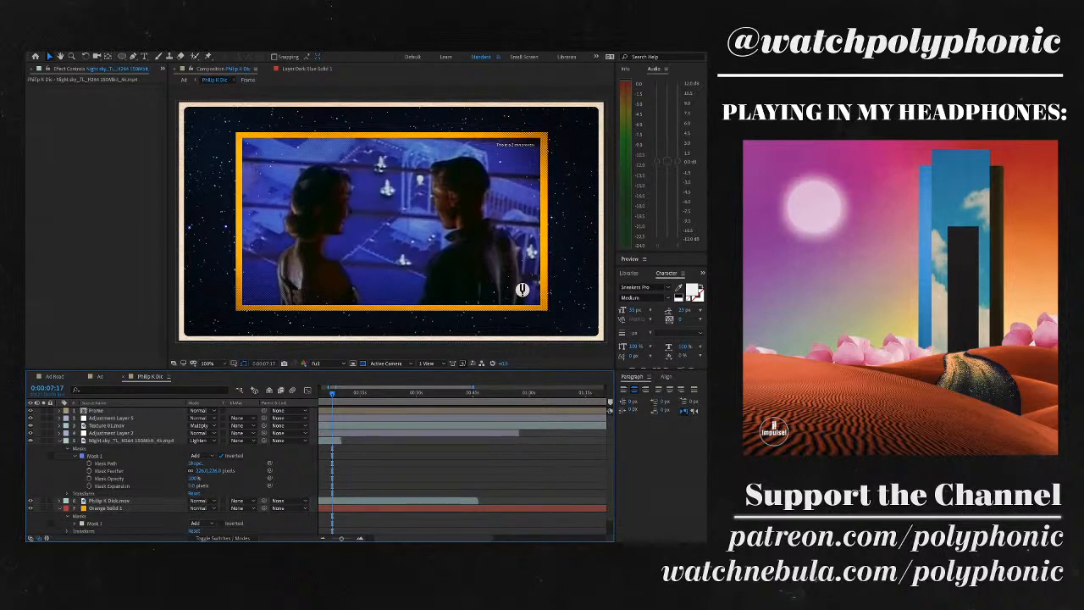
- Increase the feather of the inverted elliptical mask on the upper Night sky layer
{"action": "left_click", "coordinate": [106, 425]}
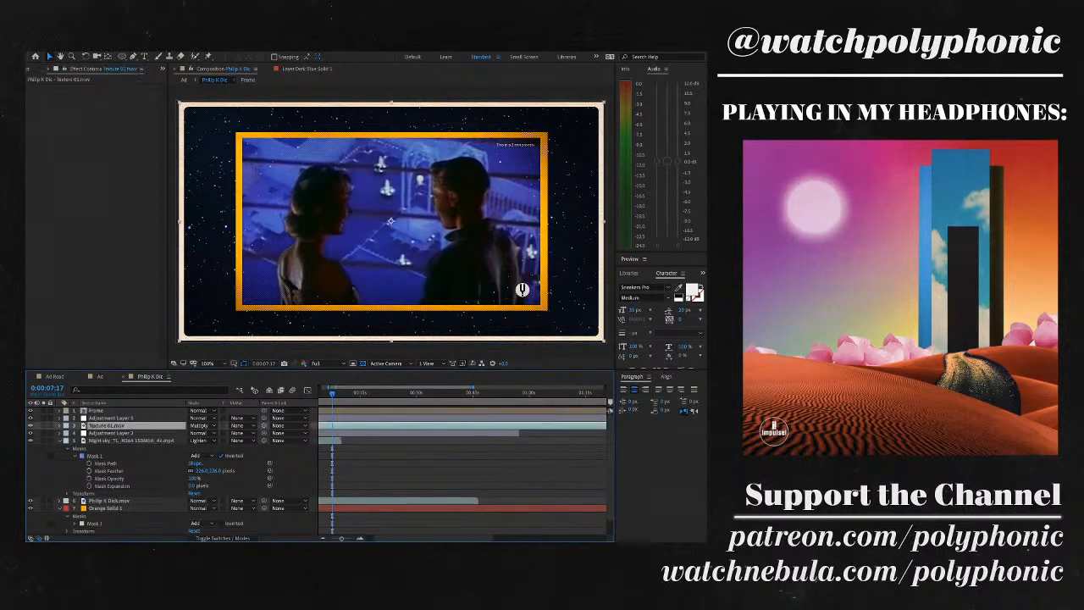
{"action": "left_click", "coordinate": [95, 409]}
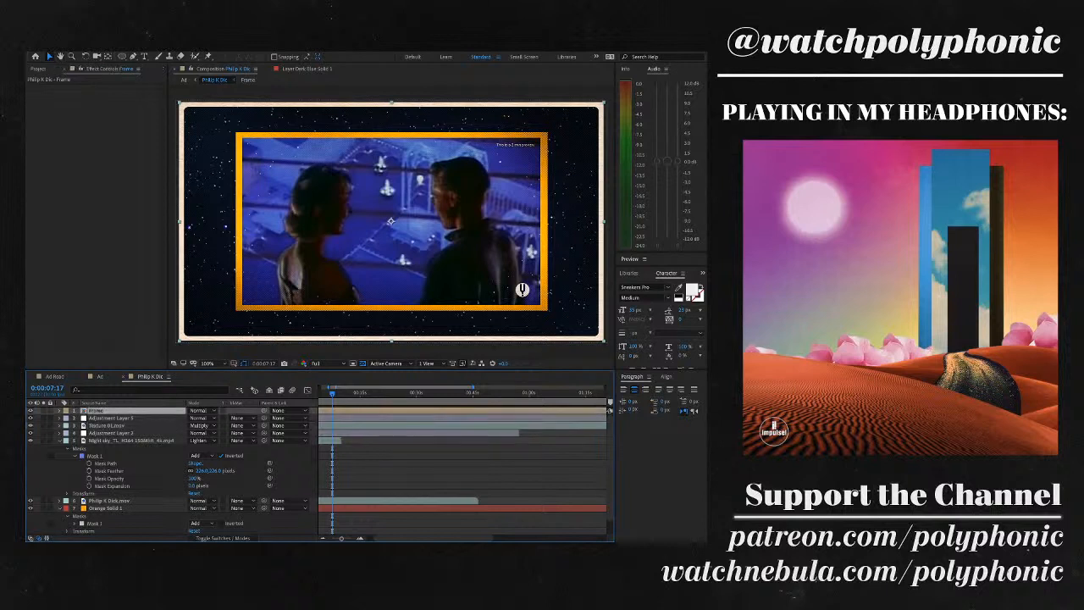
{"action": "left_click", "coordinate": [131, 440]}
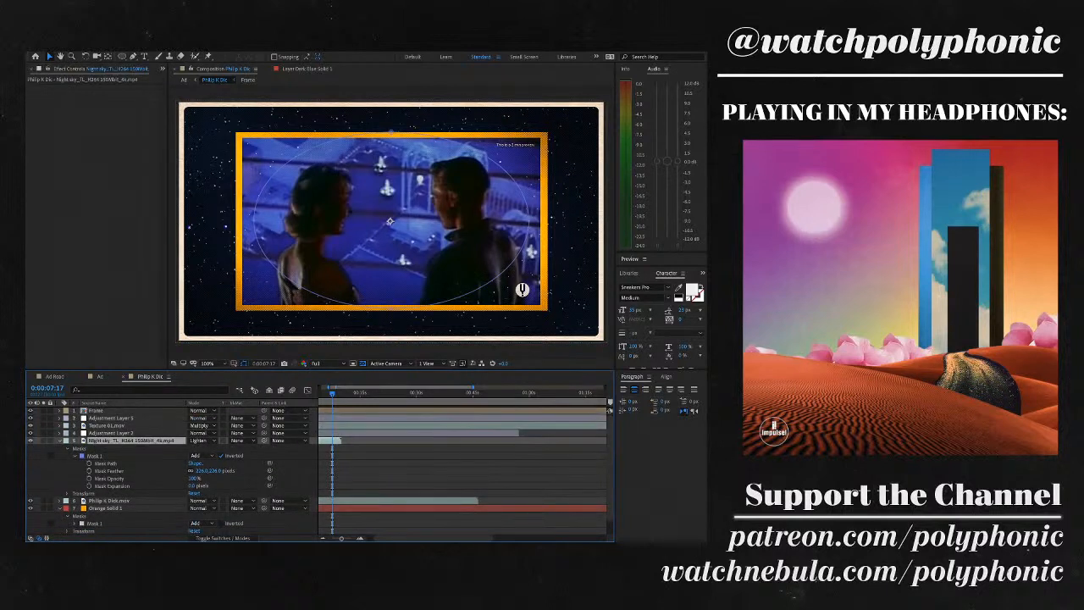
{"action": "key", "text": "ctrl+shift+a"}
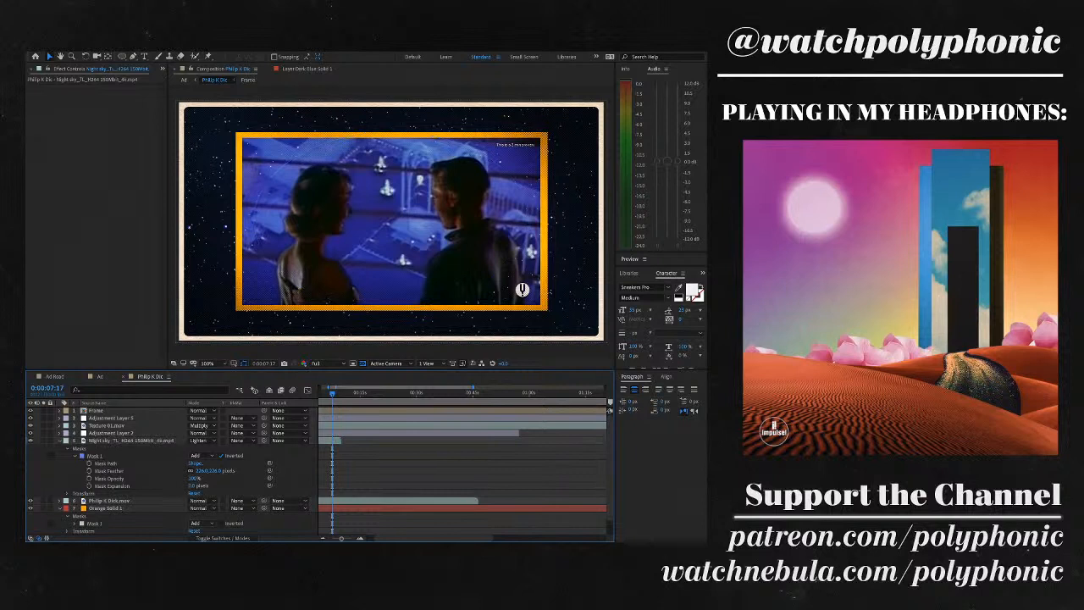
{"action": "left_click_drag", "start_coordinate": [214, 471], "coordinate": [217, 471]}
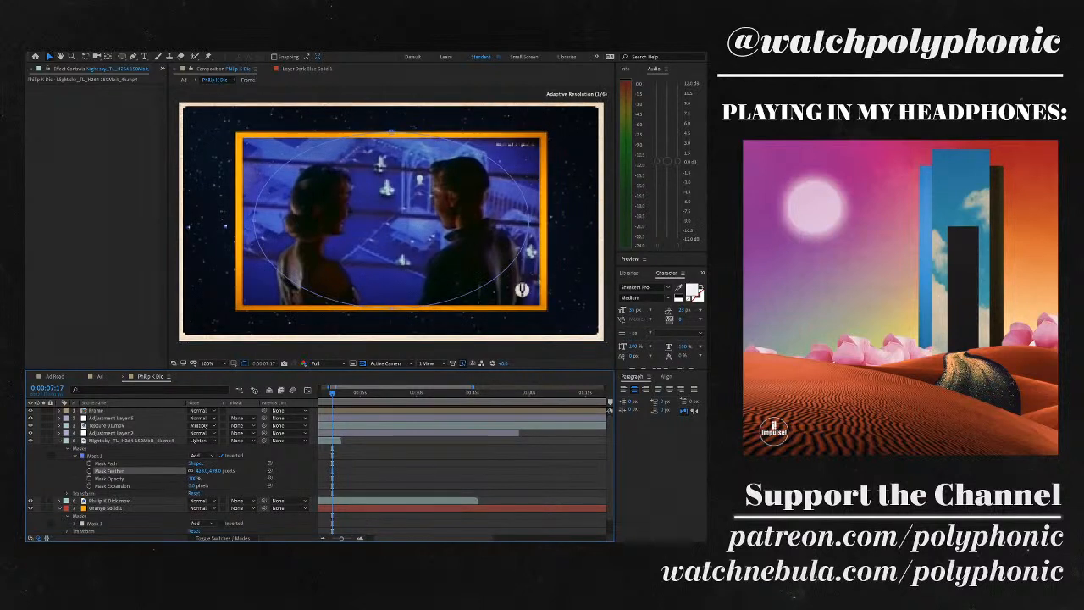
- Enlarge and reposition the upper Night sky layer's elliptical mask so it extends slightly above and below the gold border
{"action": "left_click", "coordinate": [132, 440]}
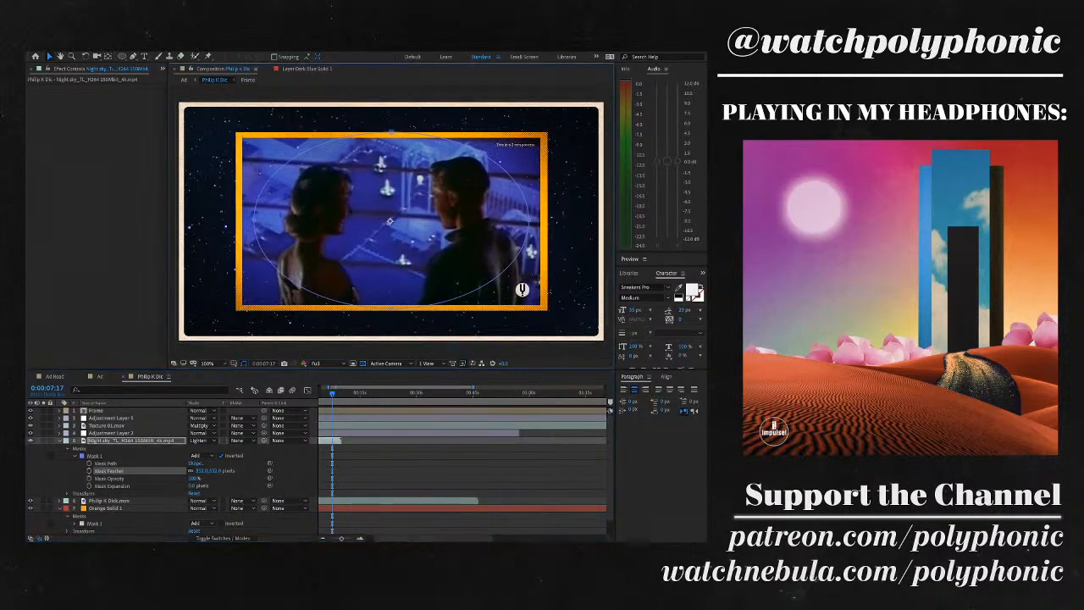
{"action": "left_click", "coordinate": [95, 456]}
{"action": "double_click", "coordinate": [523, 290]}
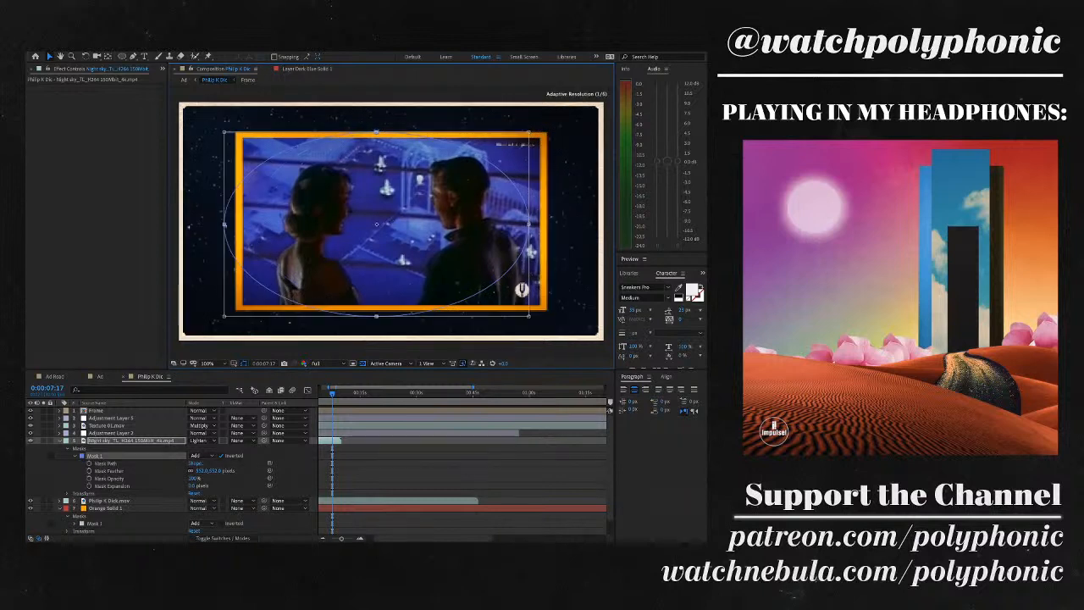
{"action": "left_click_drag", "start_coordinate": [523, 290], "coordinate": [533, 281]}
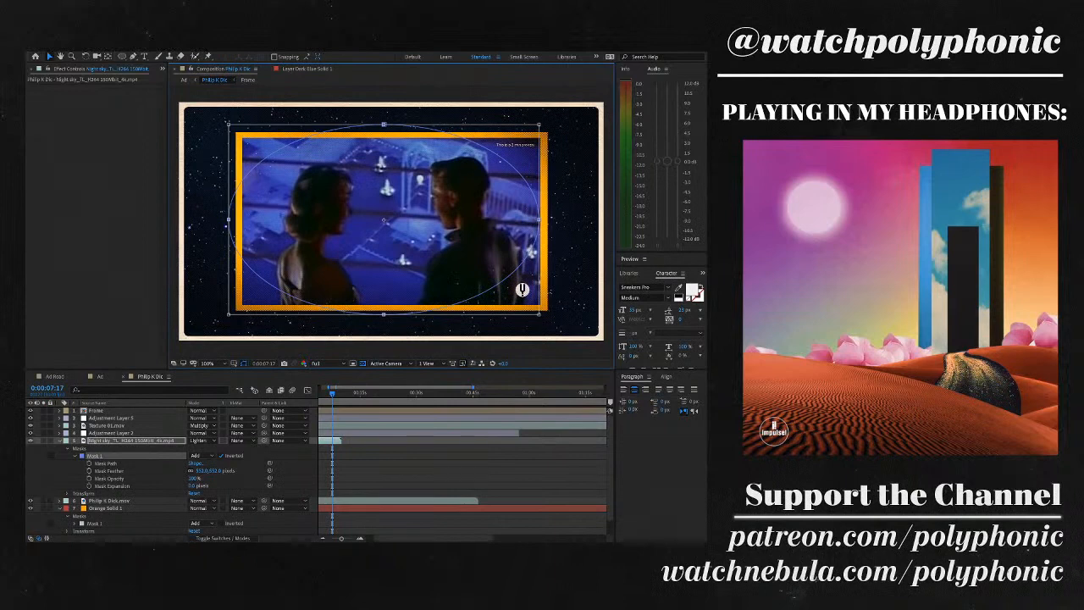
{"action": "key", "text": "F2"}
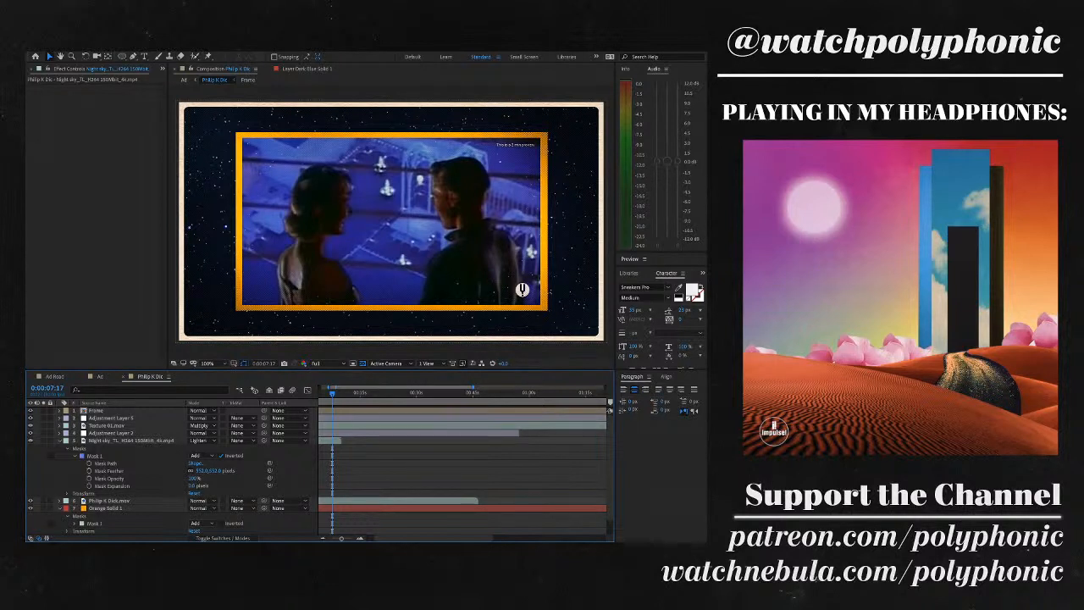
{"action": "scroll", "coordinate": [391, 221], "scroll_direction": "down", "scroll_amount": 2}
{"action": "scroll", "coordinate": [392, 221], "scroll_direction": "up", "scroll_amount": 4}
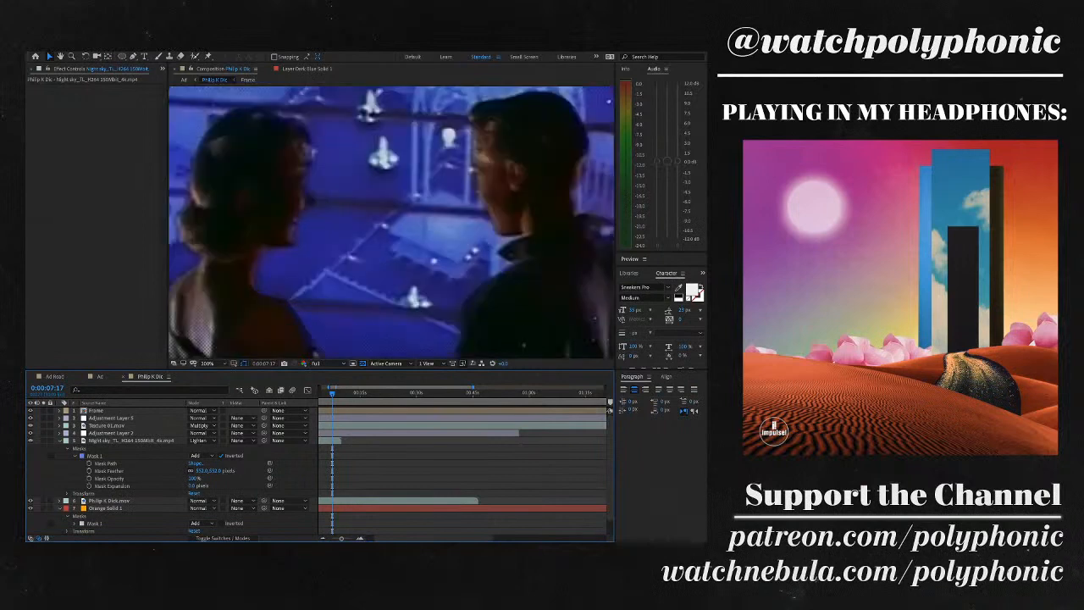
{"action": "scroll", "coordinate": [391, 222], "scroll_direction": "down", "scroll_amount": 2}
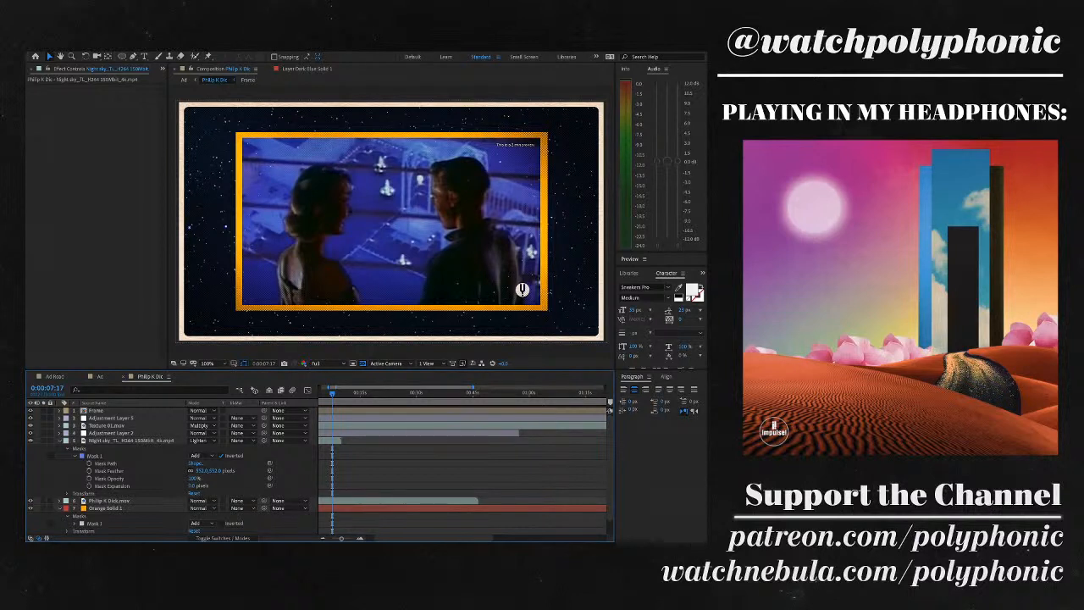
- Show the layer switches and parent Philip K Dick.mov to Orange Solid 1
{"action": "left_click", "coordinate": [131, 441]}
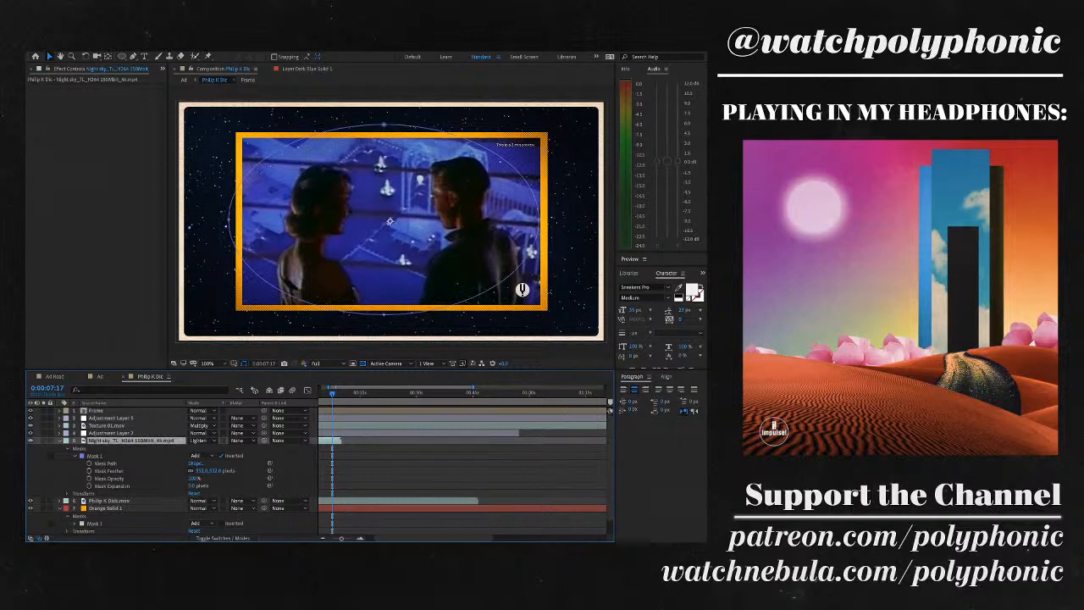
{"action": "key", "text": "F4"}
{"action": "key", "text": "ctrl+a"}
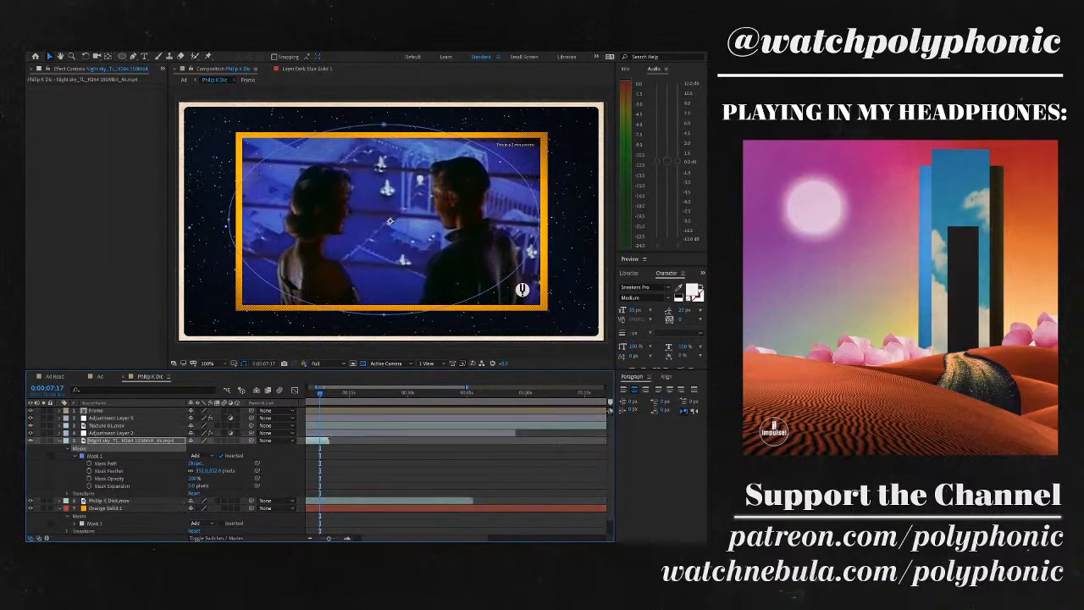
{"action": "left_click", "coordinate": [109, 500]}
{"action": "left_click_drag", "start_coordinate": [252, 501], "coordinate": [135, 508]}
- Make both Night sky layers, Philip K Dick.mov and Orange Solid 1 3D layers, and add a new orange solid
{"action": "left_click", "coordinate": [131, 440]}
{"action": "scroll", "coordinate": [320, 471], "scroll_direction": "down", "scroll_amount": 1}
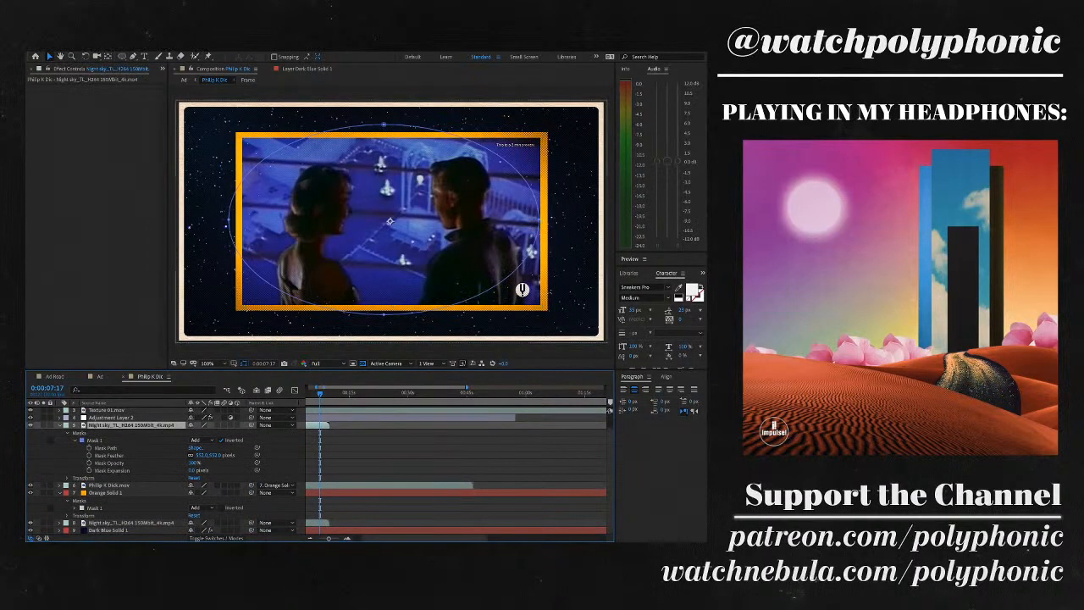
{"action": "left_click", "coordinate": [131, 523], "text": "shift"}
{"action": "left_click", "coordinate": [237, 522]}
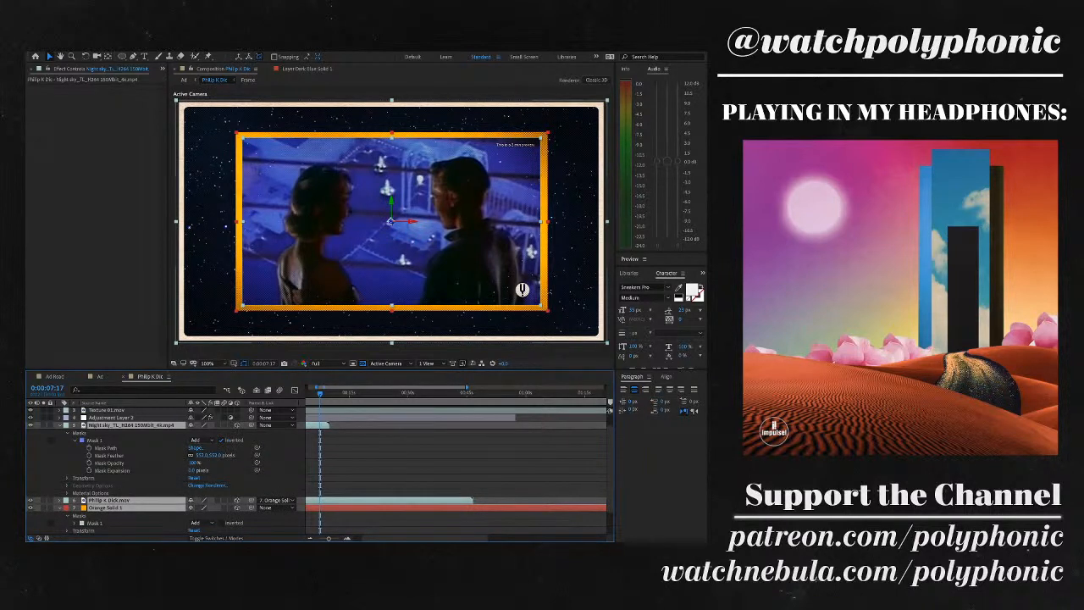
{"action": "key", "text": "Return"}
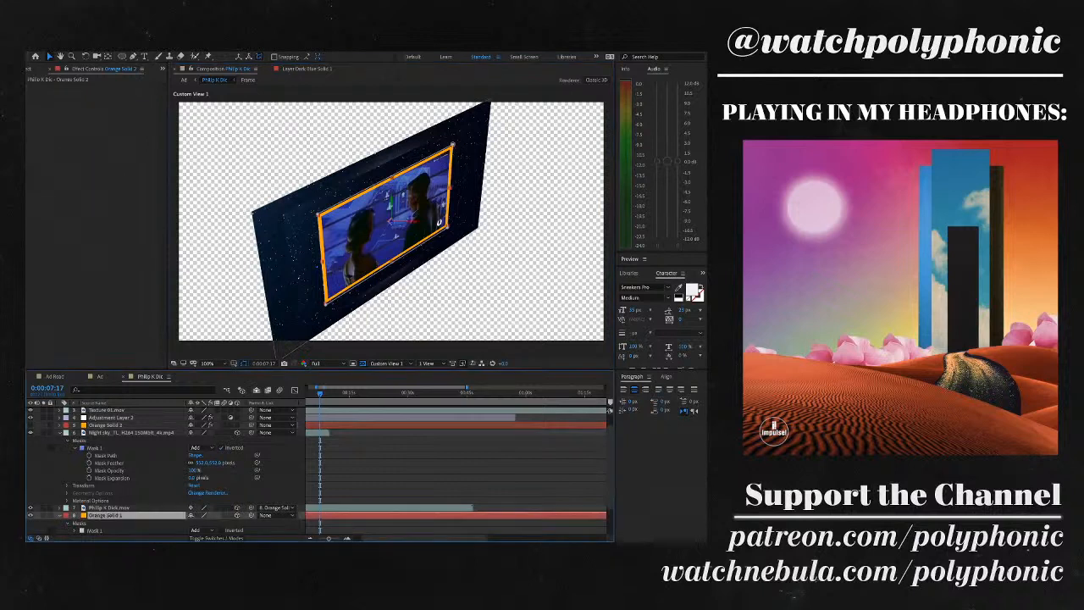
- Move Orange Solid 1 and its parented footage back along the Z axis, away from the upper Night sky layer
{"action": "scroll", "coordinate": [319, 470], "scroll_direction": "down", "scroll_amount": 1}
{"action": "key", "text": "p"}
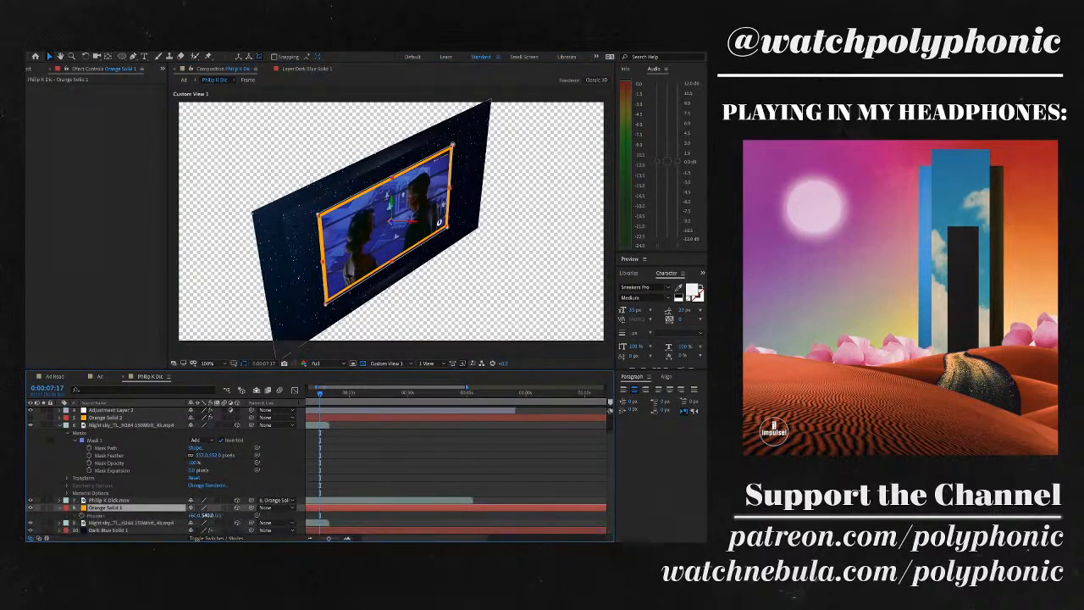
{"action": "left_click_drag", "start_coordinate": [219, 515], "coordinate": [457, 515]}
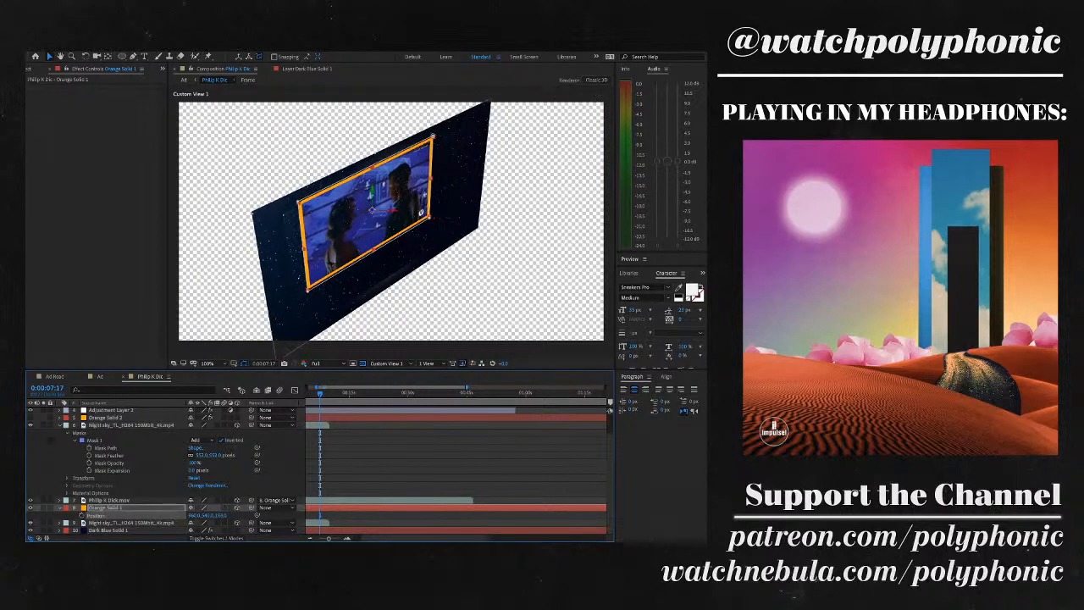
- Bring the upper Night sky layer forward along the Z axis, in front of the framed footage
{"action": "left_click", "coordinate": [131, 424]}
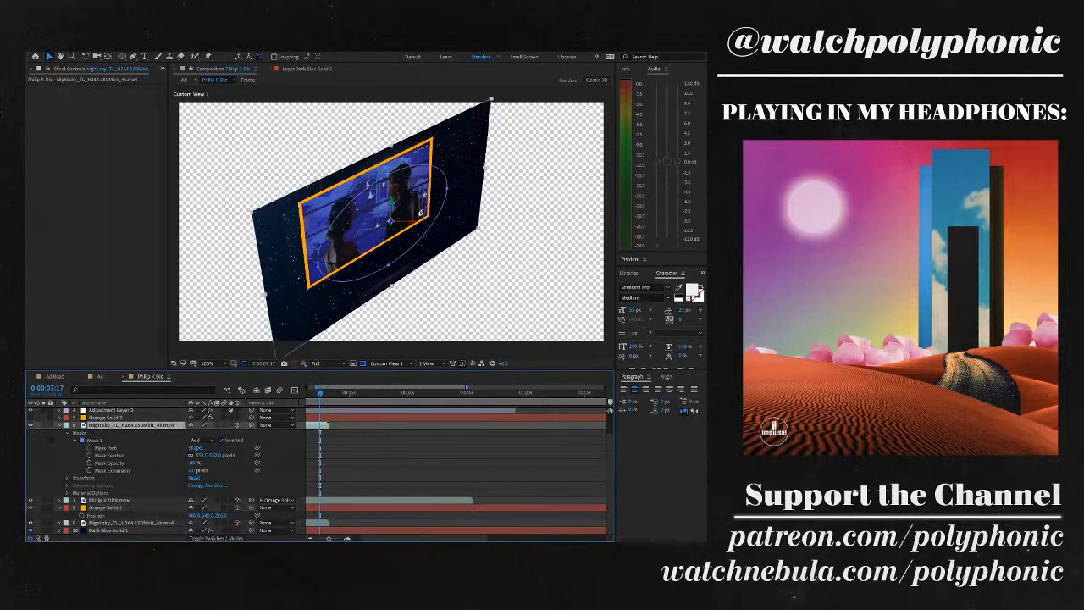
{"action": "key", "text": "p"}
{"action": "key", "text": "p"}
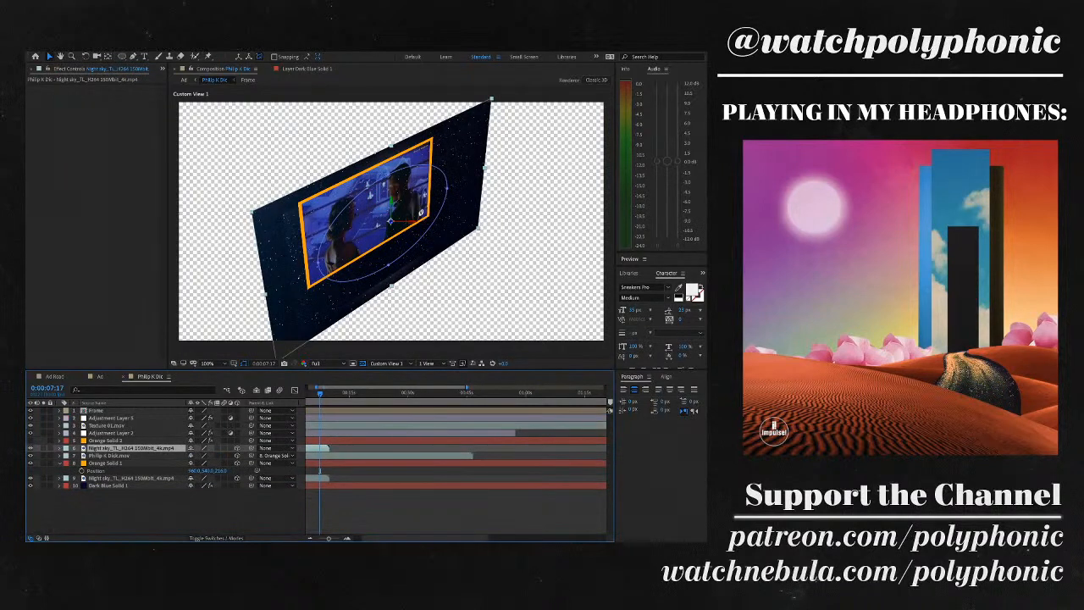
{"action": "key", "text": "p"}
{"action": "left_click_drag", "start_coordinate": [219, 455], "coordinate": [113, 456]}
- Push the lower Night sky layer back in Z behind the framed footage and return to the Active Camera view
{"action": "left_click", "coordinate": [131, 485]}
{"action": "key", "text": "p"}
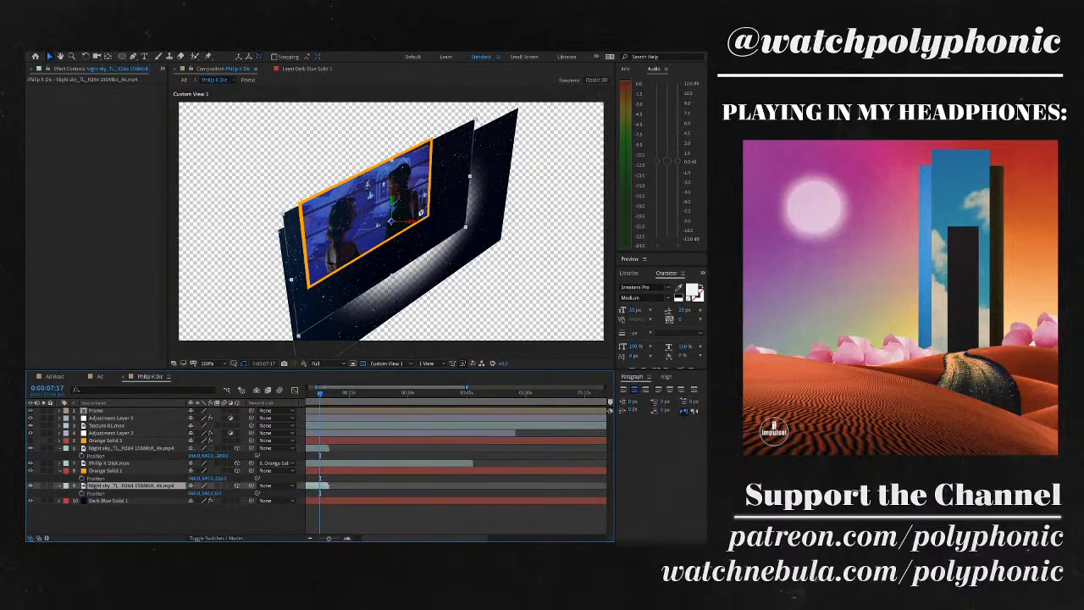
{"action": "left_click_drag", "start_coordinate": [217, 493], "coordinate": [481, 493]}
{"action": "left_click_drag", "start_coordinate": [274, 314], "coordinate": [244, 349]}
{"action": "key", "text": "F12"}
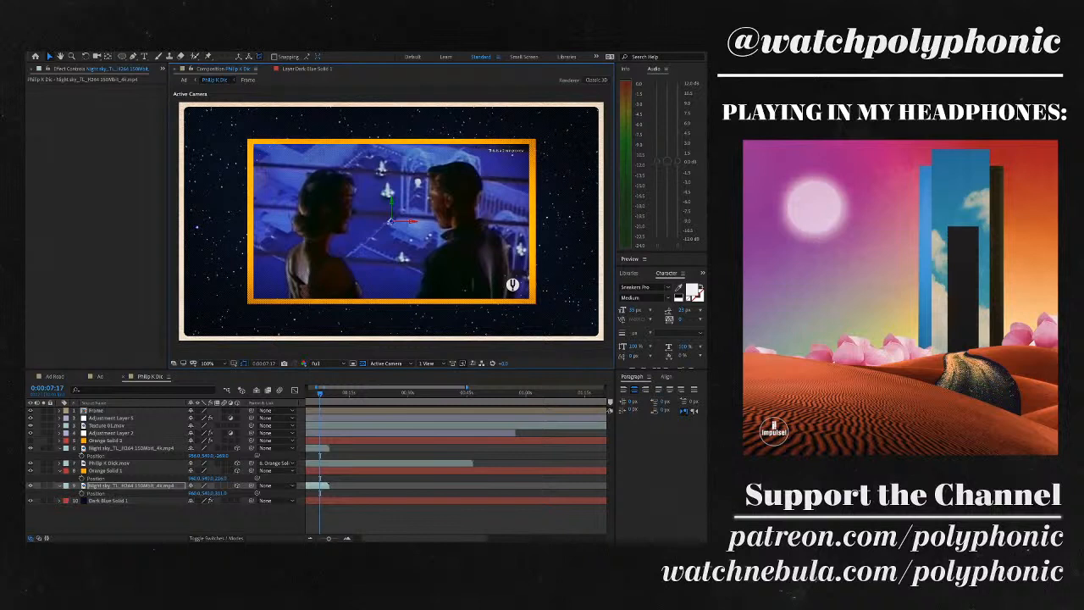
- Set up a HandyCam camera from Orange Solid 2 and set its Z (Dolly) to -280
{"action": "left_click", "coordinate": [106, 440]}
{"action": "left_click", "coordinate": [130, 230]}
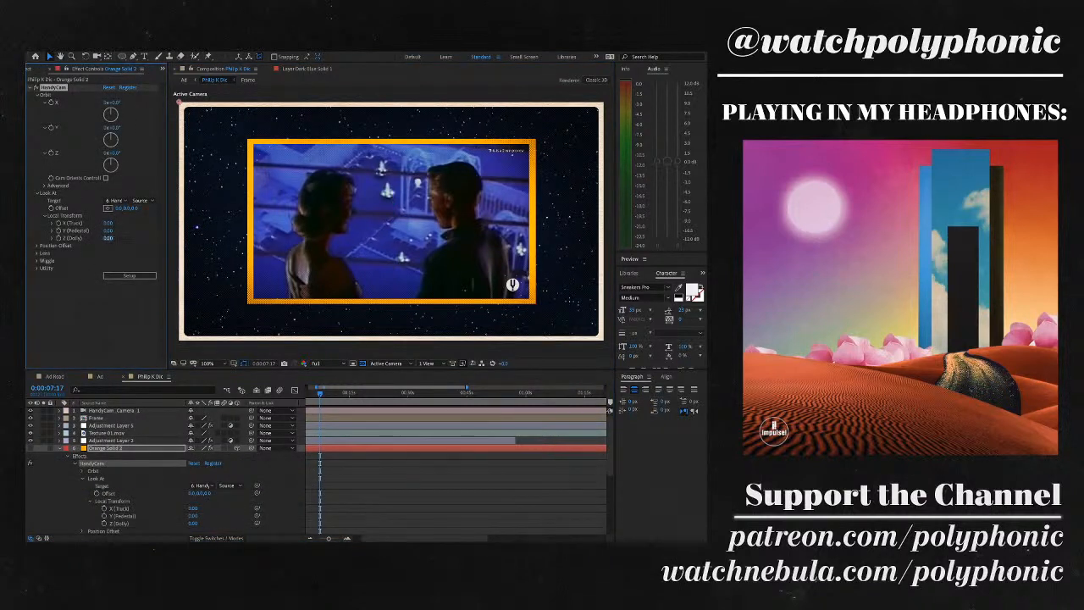
{"action": "left_click_drag", "start_coordinate": [108, 231], "coordinate": [33, 238]}
- Nudge the upper Night sky layer's elliptical mask to the right so it is centred around the gold border
{"action": "scroll", "coordinate": [165, 470], "scroll_direction": "down", "scroll_amount": 3}
{"action": "scroll", "coordinate": [165, 470], "scroll_direction": "down", "scroll_amount": 3}
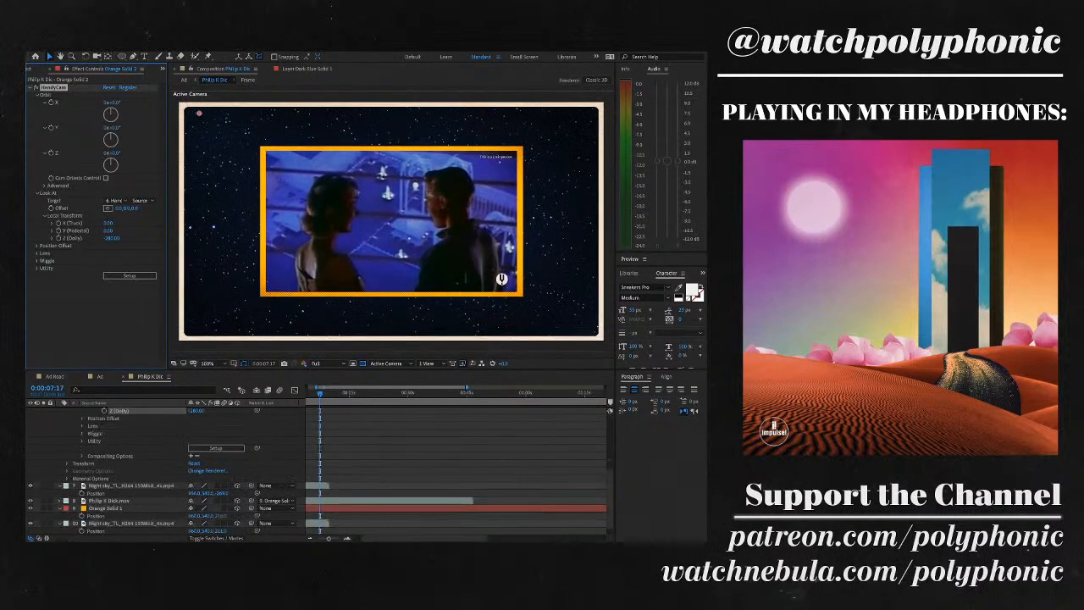
{"action": "scroll", "coordinate": [165, 470], "scroll_direction": "up", "scroll_amount": 5}
{"action": "scroll", "coordinate": [165, 470], "scroll_direction": "down", "scroll_amount": 4}
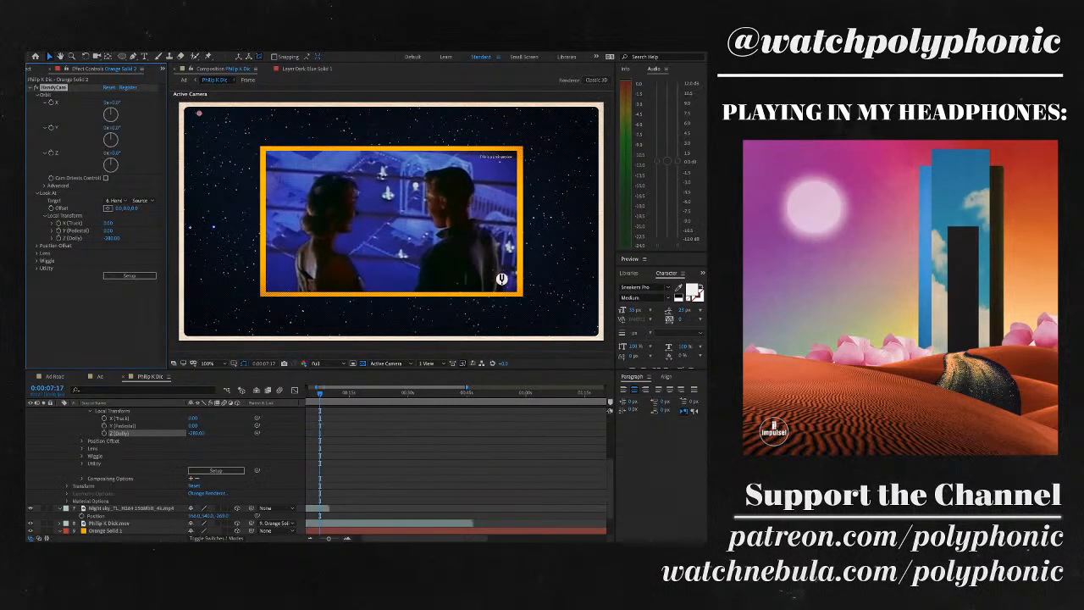
{"action": "left_click", "coordinate": [131, 508]}
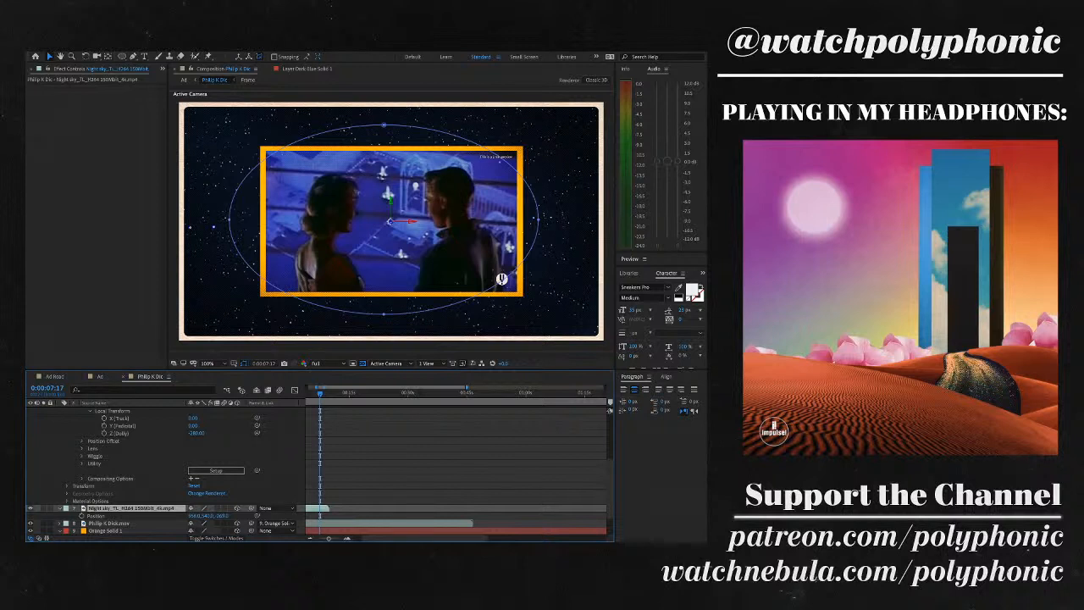
{"action": "key", "text": "shift+Right"}
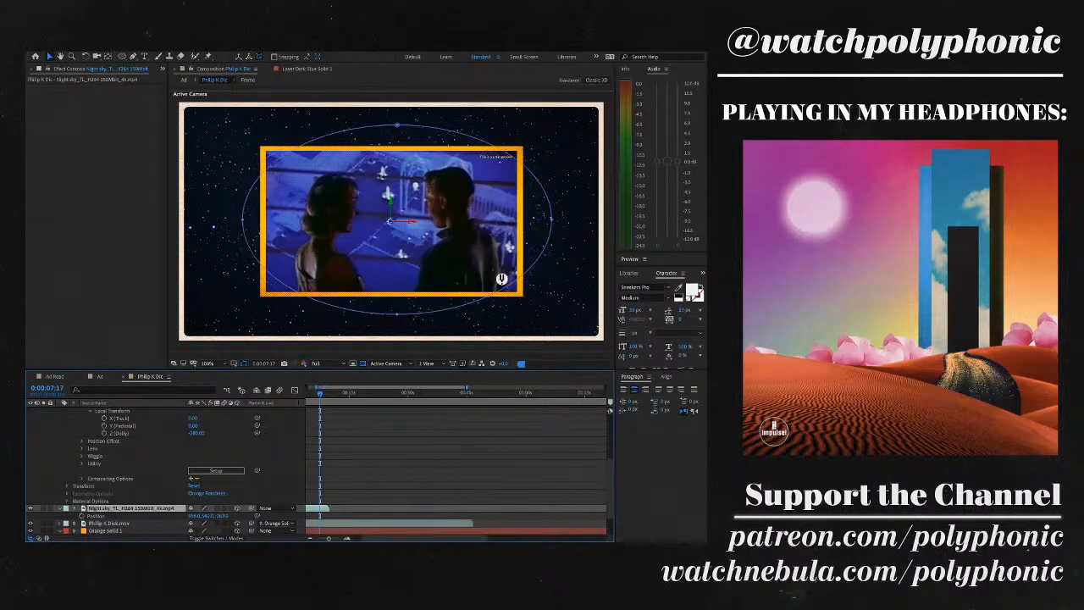
- Set the HandyCam Z (Dolly) to -550 and keyframe it at the start of the composition
{"action": "scroll", "coordinate": [165, 470], "scroll_direction": "up", "scroll_amount": 4}
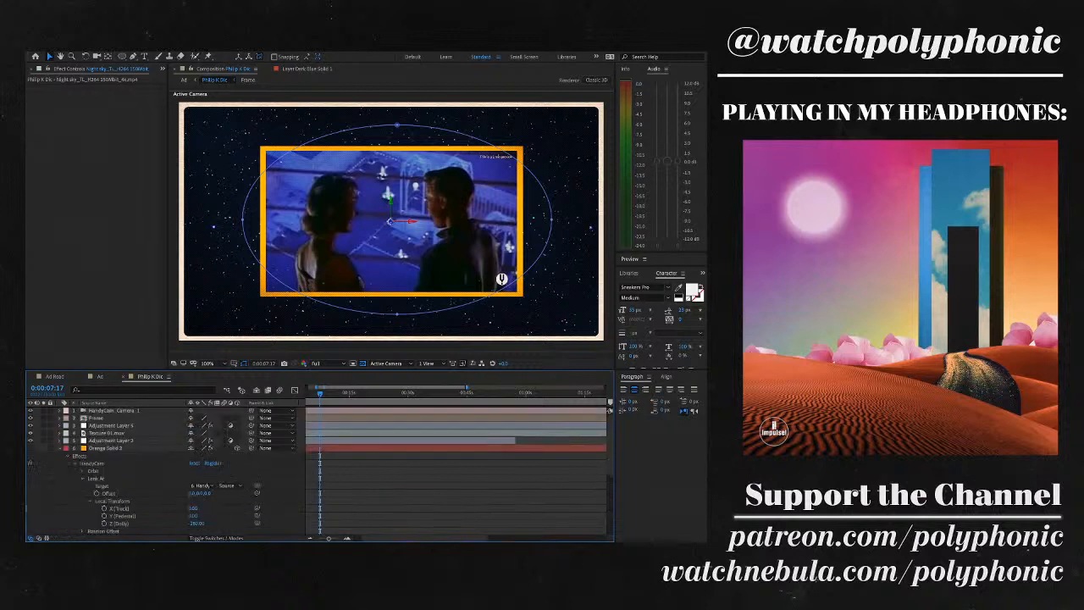
{"action": "scroll", "coordinate": [165, 470], "scroll_direction": "down", "scroll_amount": 4}
{"action": "scroll", "coordinate": [165, 470], "scroll_direction": "up", "scroll_amount": 4}
{"action": "scroll", "coordinate": [165, 470], "scroll_direction": "down", "scroll_amount": 4}
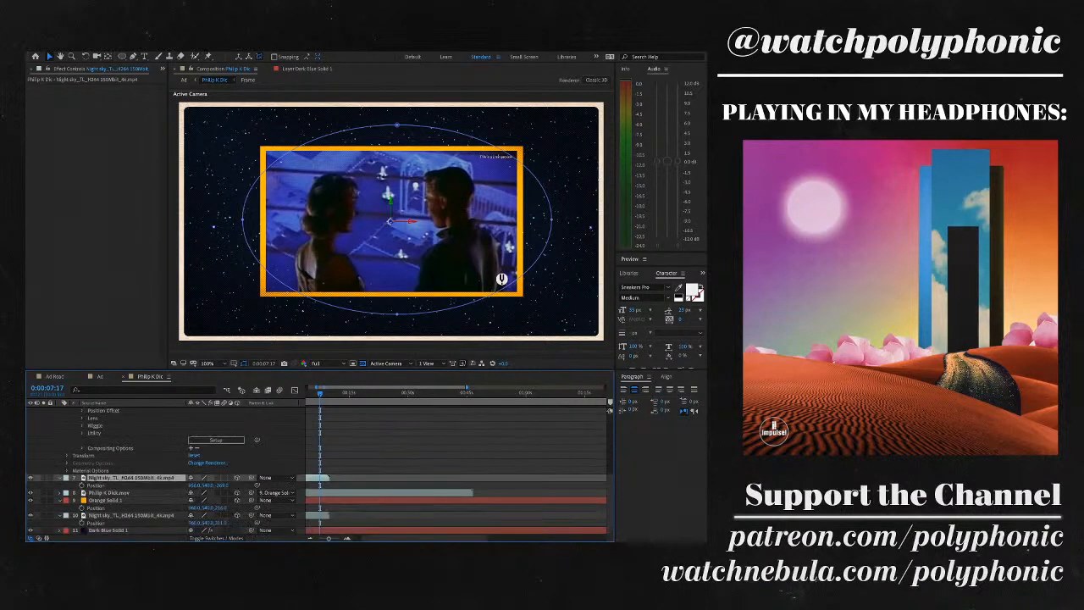
{"action": "scroll", "coordinate": [165, 470], "scroll_direction": "up", "scroll_amount": 4}
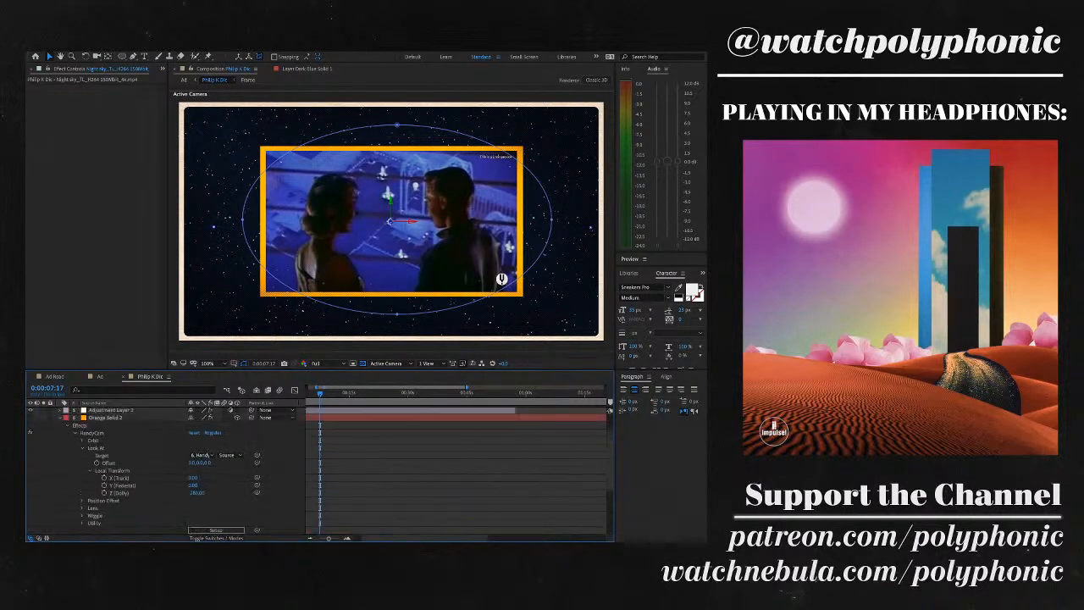
{"action": "left_click_drag", "start_coordinate": [195, 492], "coordinate": [114, 492]}
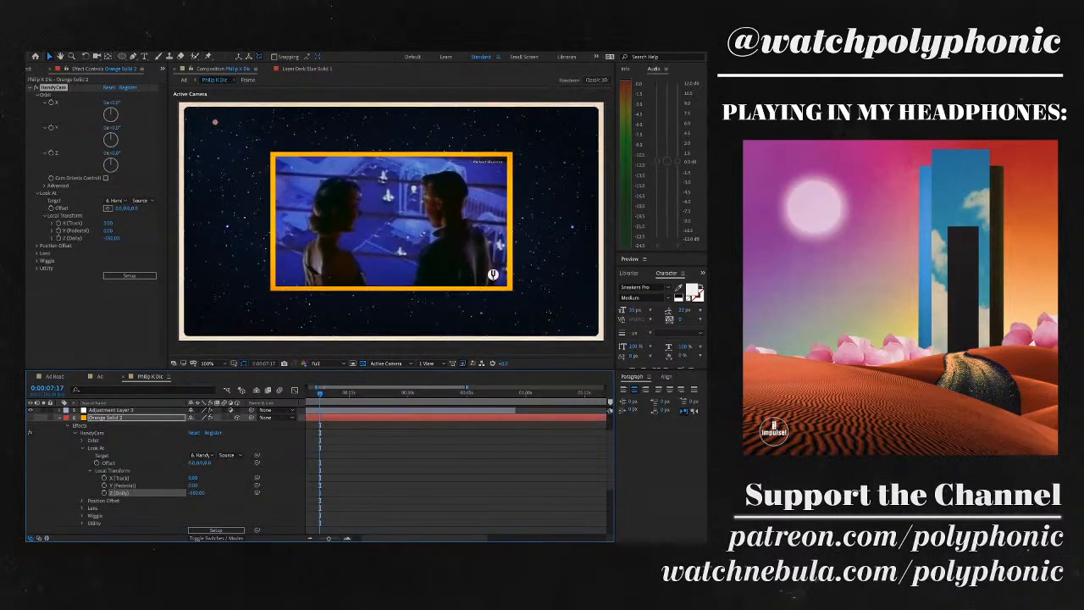
{"action": "left_click", "coordinate": [104, 492]}
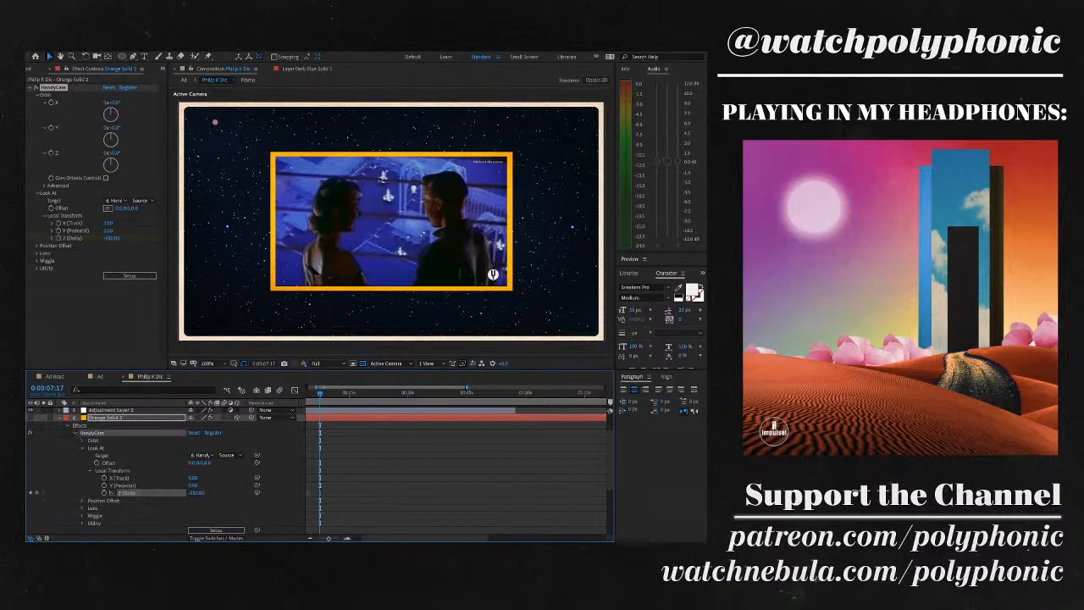
- Add a second HandyCam Z (Dolly) keyframe about seven seconds in that pushes the camera forward, and preview the move
{"action": "scroll", "coordinate": [456, 463], "scroll_direction": "left", "scroll_amount": 1}
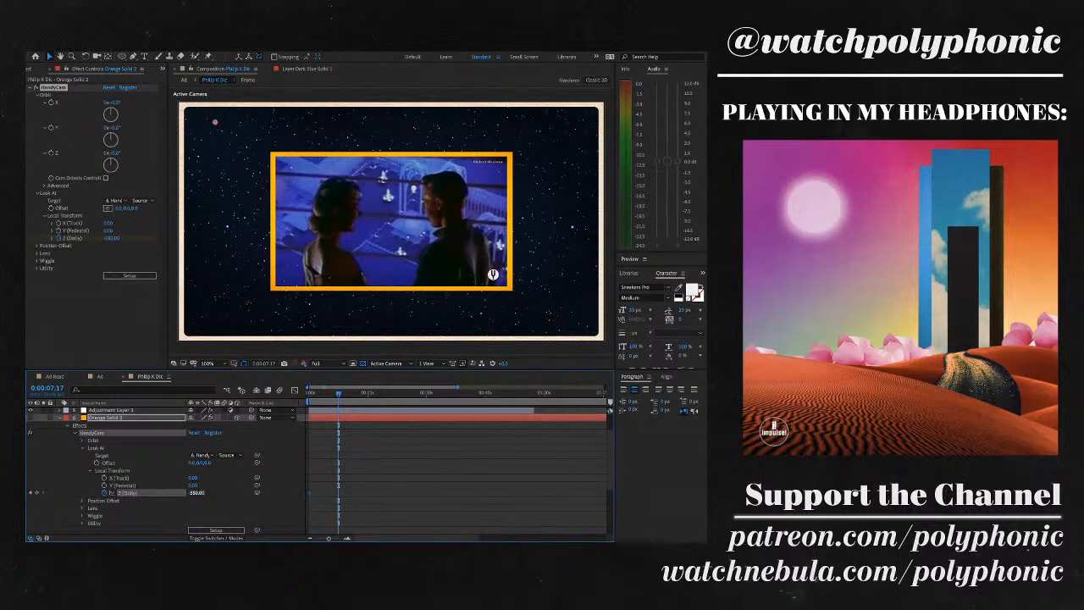
{"action": "left_click_drag", "start_coordinate": [195, 493], "coordinate": [627, 493]}
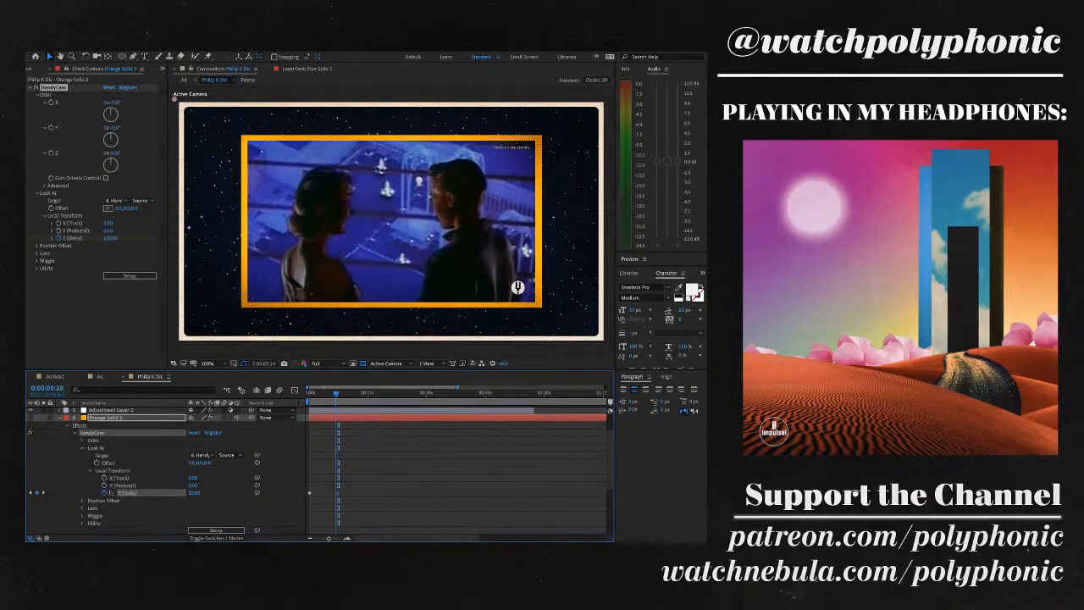
{"action": "left_click", "coordinate": [310, 392]}
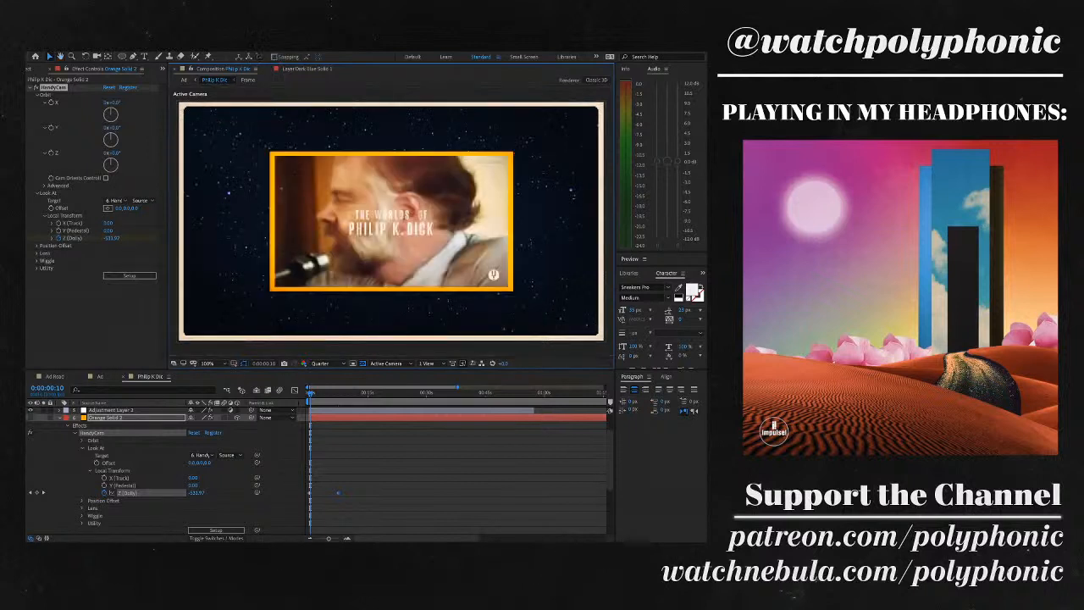
{"action": "key", "text": "space"}
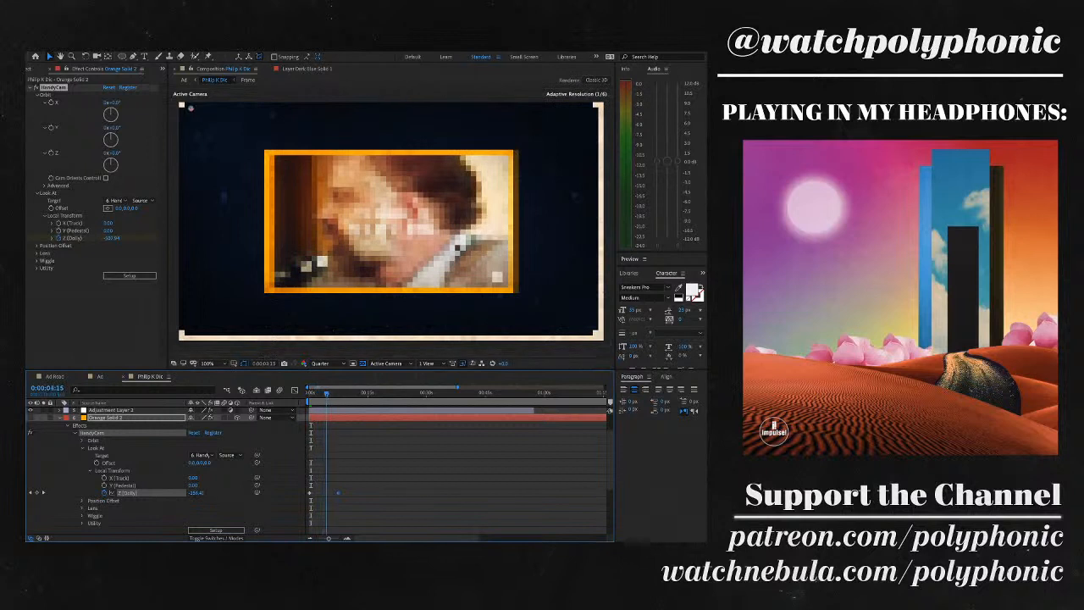
{"action": "key", "text": "space"}
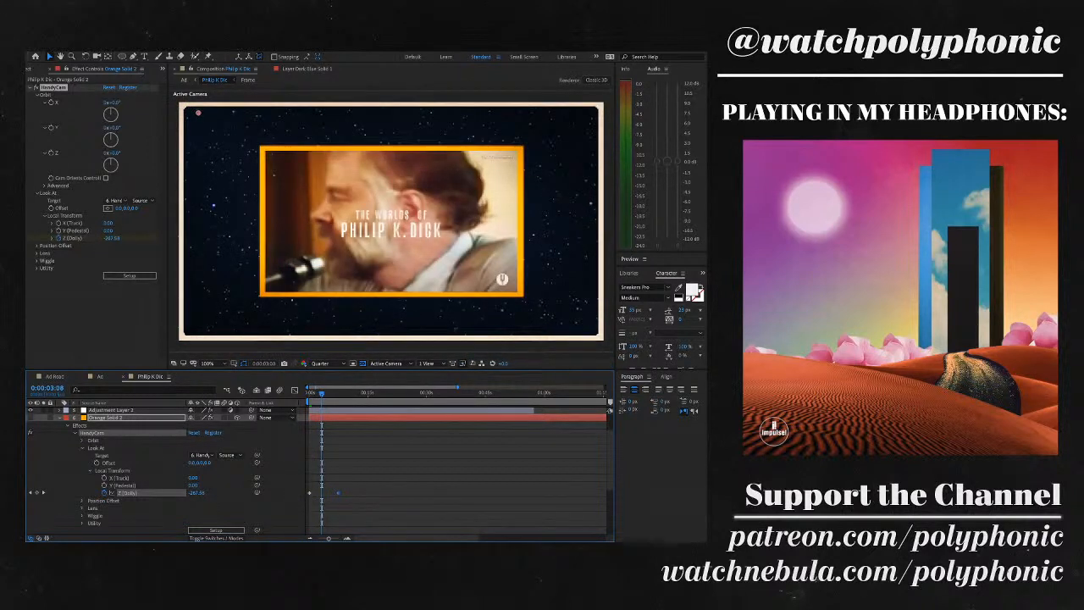
- Clear the project search, add the CuriosityStream white-and-gold logo PNG to the composition, and place it above the gold-framed video
{"action": "key", "text": "ctrl+0"}
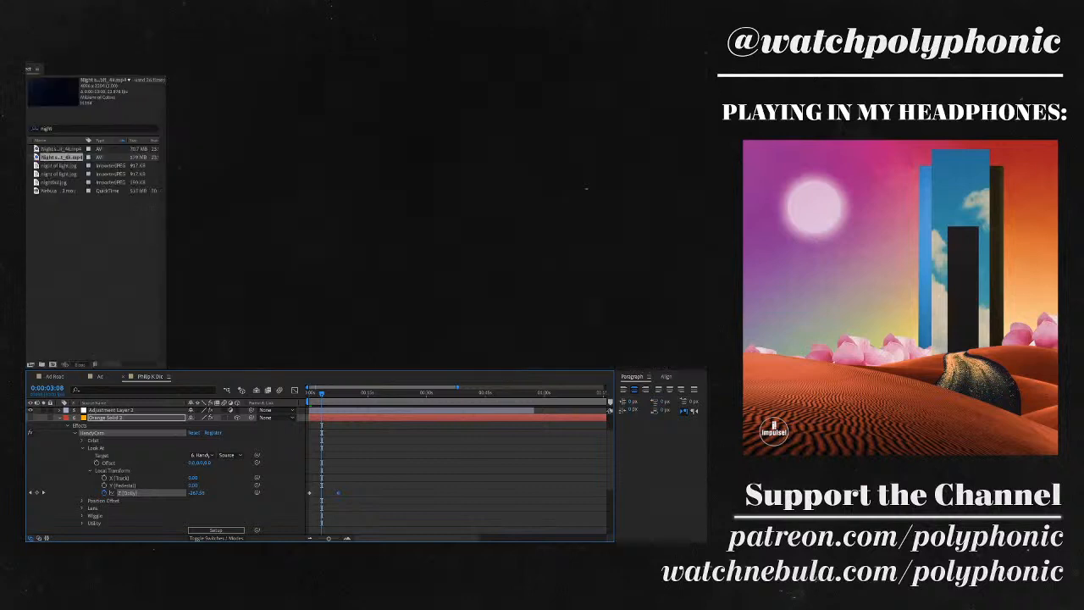
{"action": "key", "text": "ctrl+a"}
{"action": "key", "text": "BackSpace"}
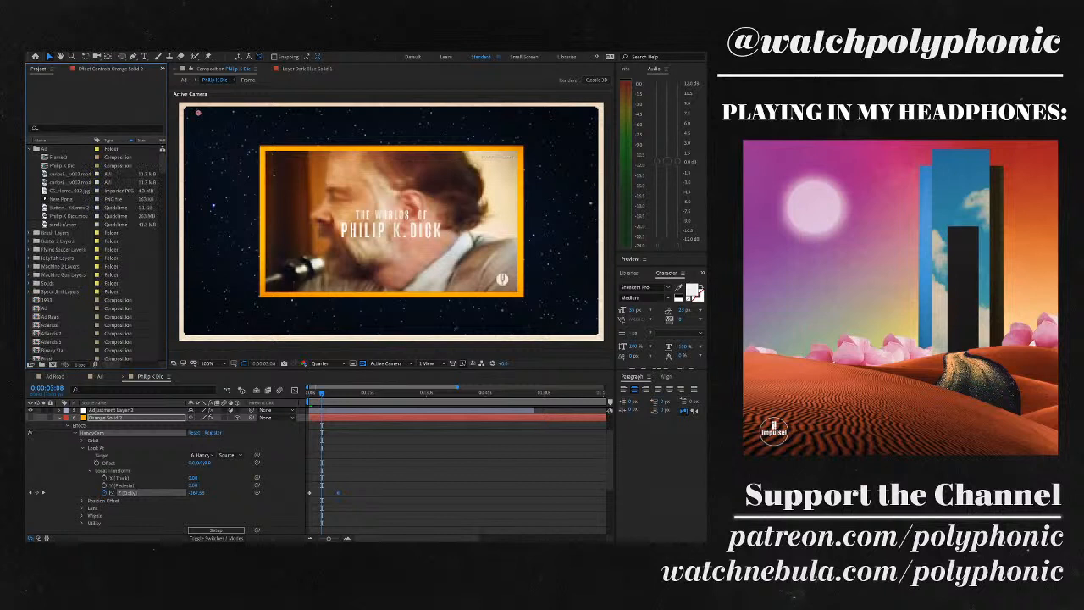
{"action": "left_click", "coordinate": [68, 173]}
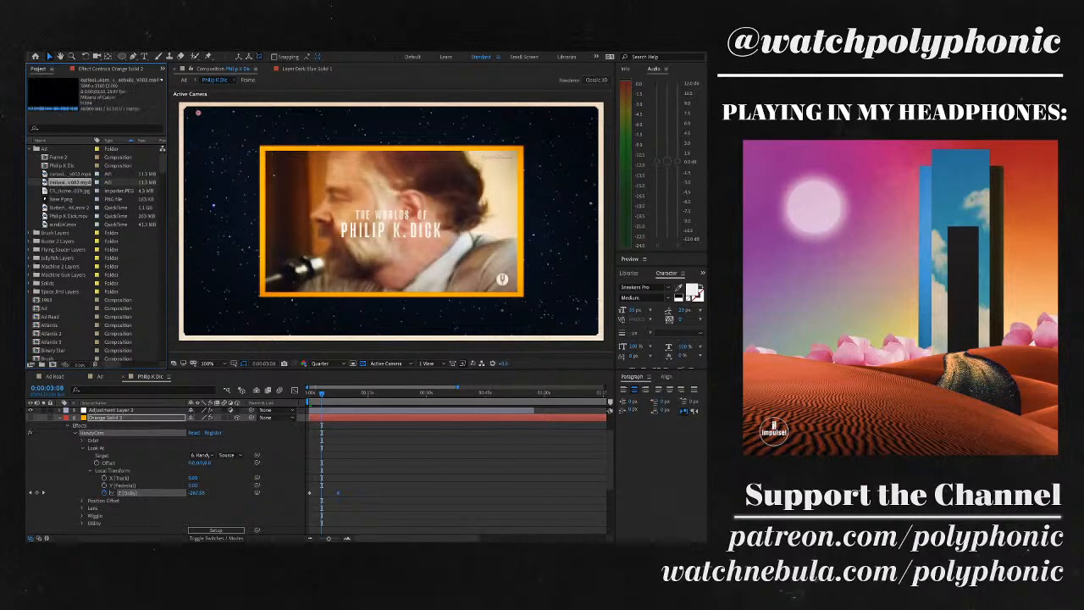
{"action": "left_click", "coordinate": [64, 224]}
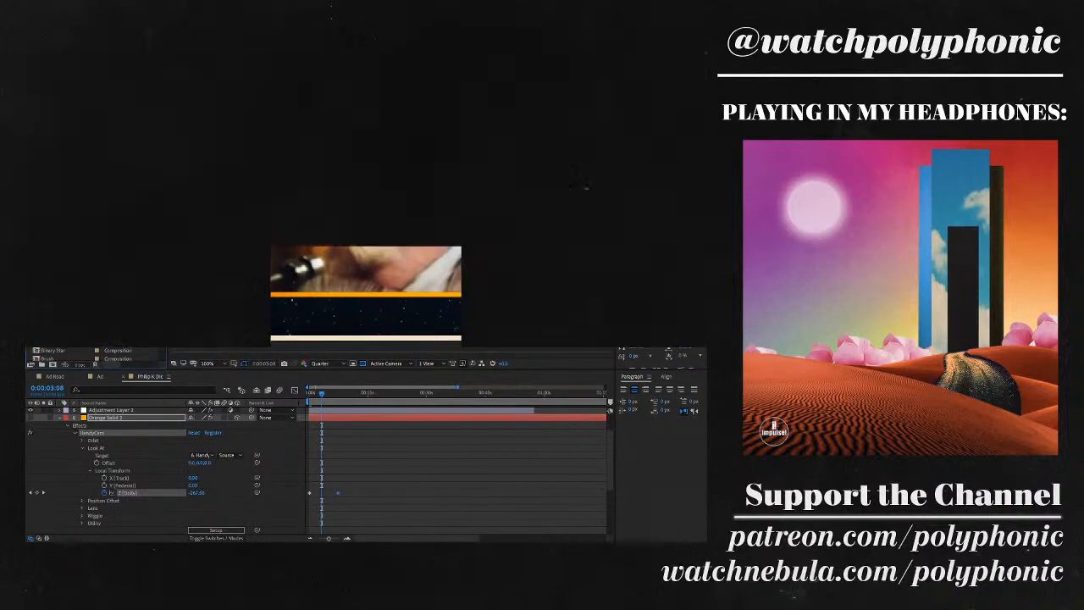
{"action": "key", "text": "comma"}
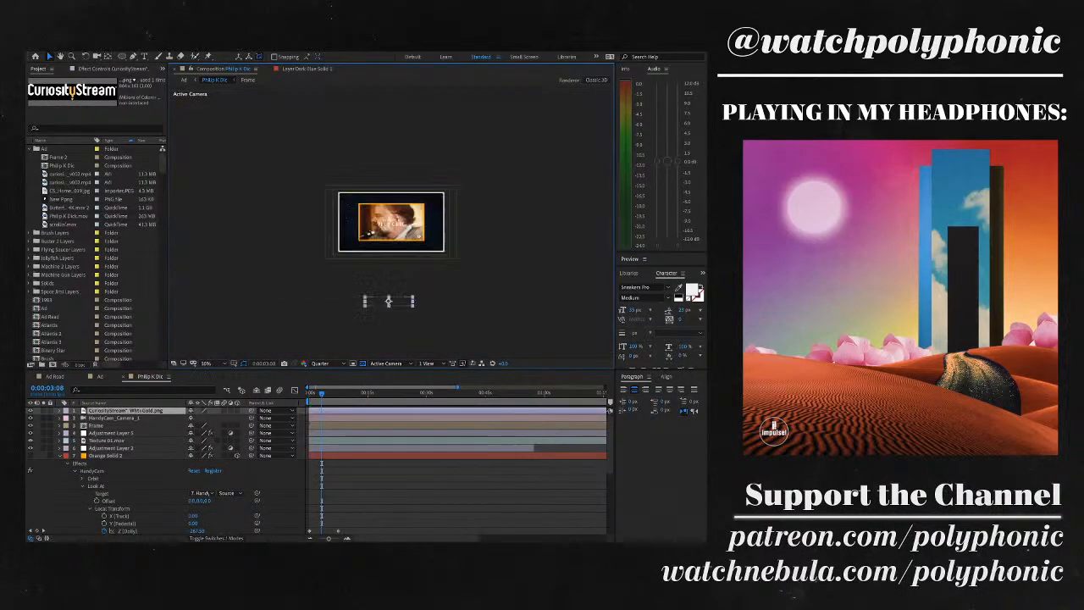
{"action": "key", "text": "comma"}
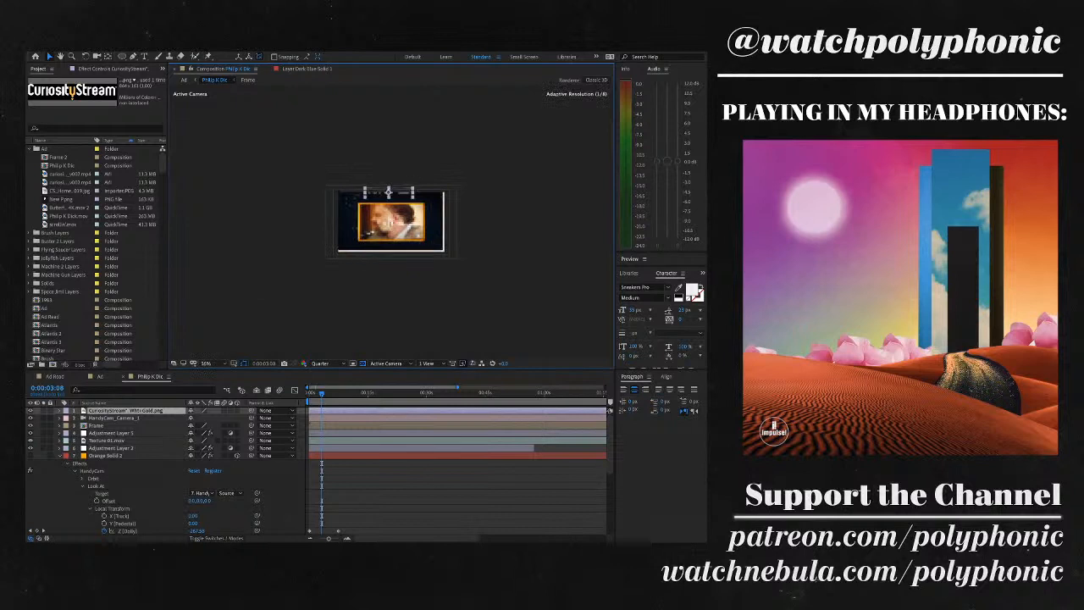
{"action": "key", "text": "period"}
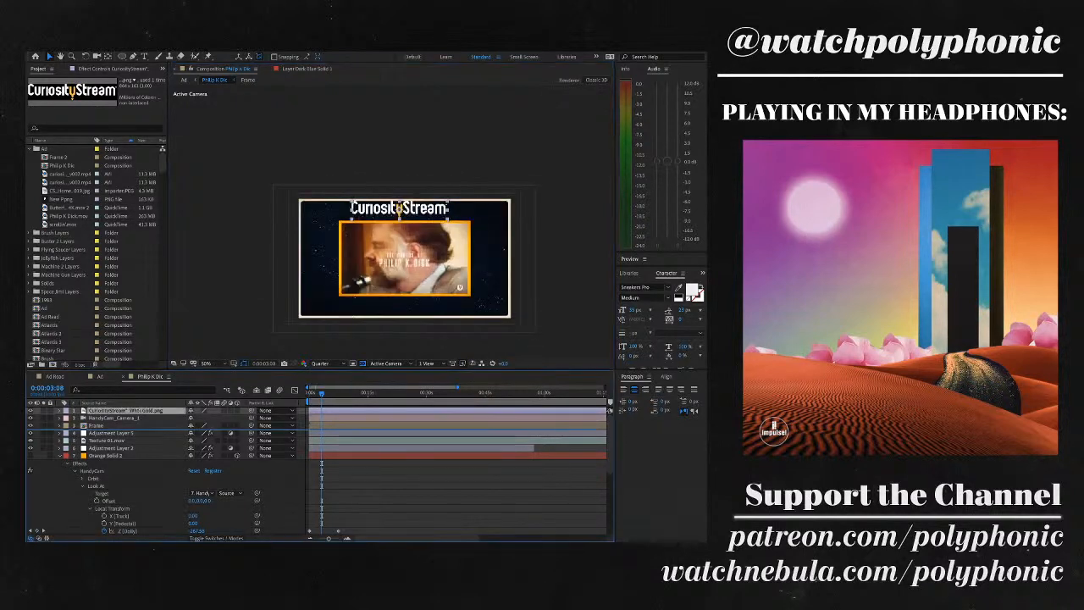
- Move the CuriosityStream logo layer down to just above Orange Solid 2, make it 3D and centre it above the gold border
{"action": "key", "text": "ctrl+bracketleft"}
{"action": "key", "text": "ctrl+bracketleft"}
{"action": "key", "text": "ctrl+bracketleft"}
{"action": "key", "text": "ctrl+bracketleft"}
{"action": "key", "text": "ctrl+bracketleft"}
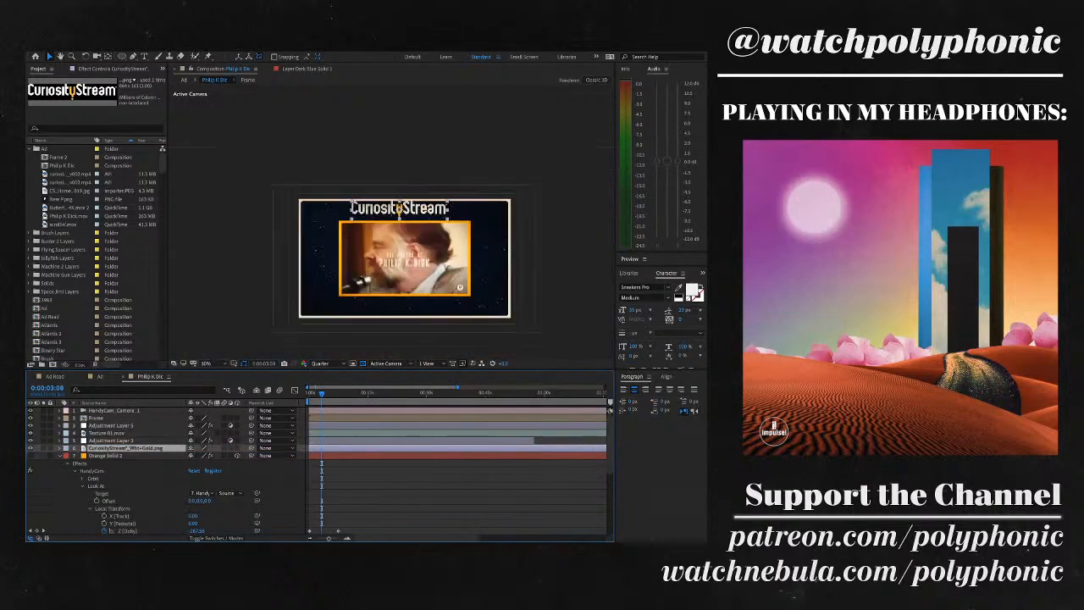
{"action": "key", "text": "slash"}
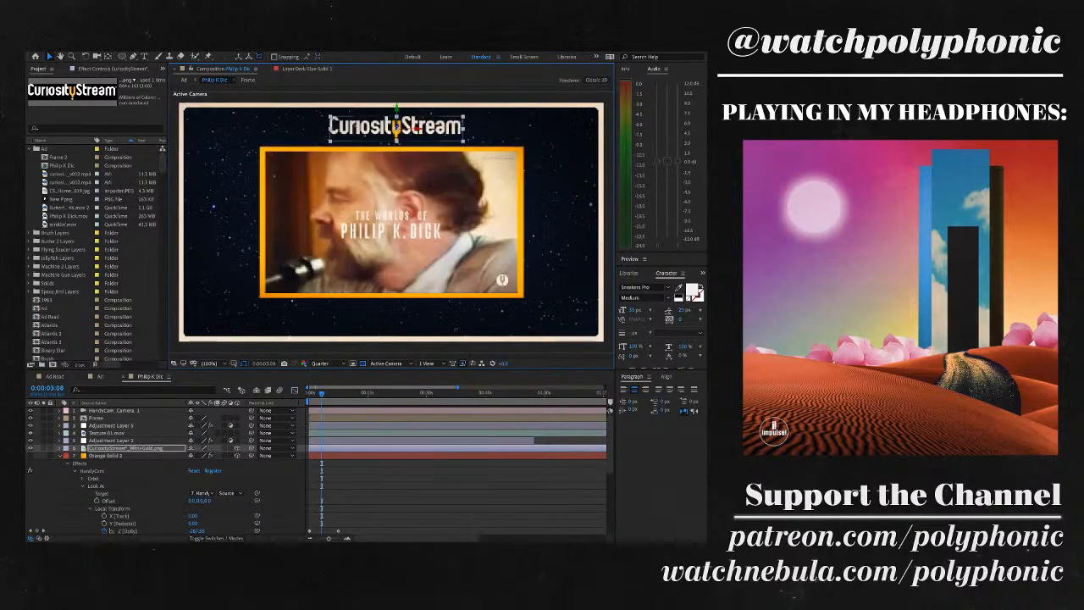
- Add a text layer reading "curiositystream.com/polyphonic" beneath the gold-framed video
{"action": "key", "text": "ctrl+t"}
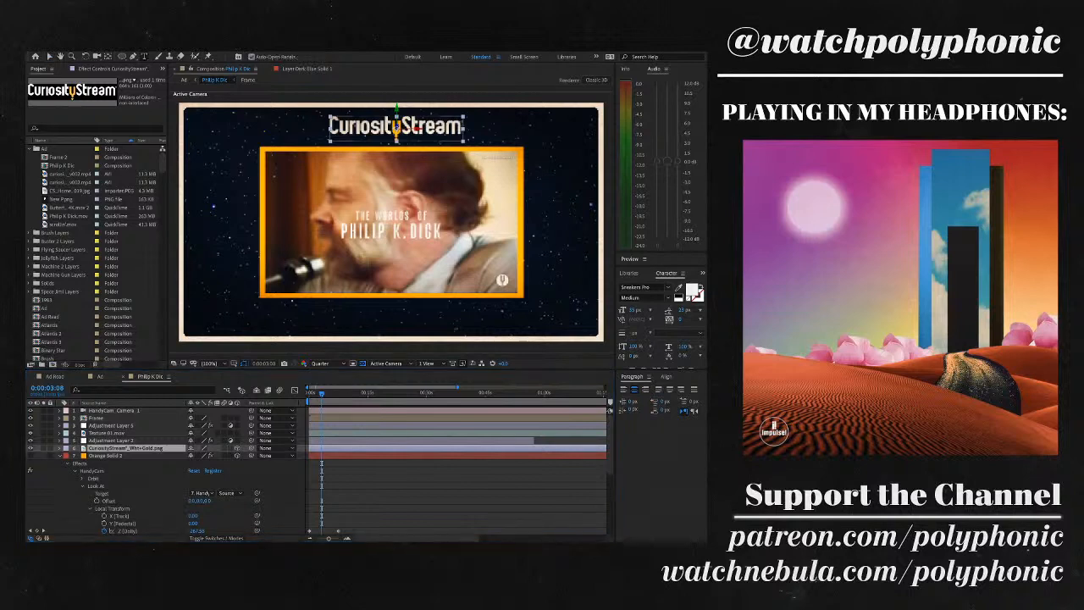
{"action": "left_click", "coordinate": [391, 317]}
{"action": "type", "text": "polyphonic"}
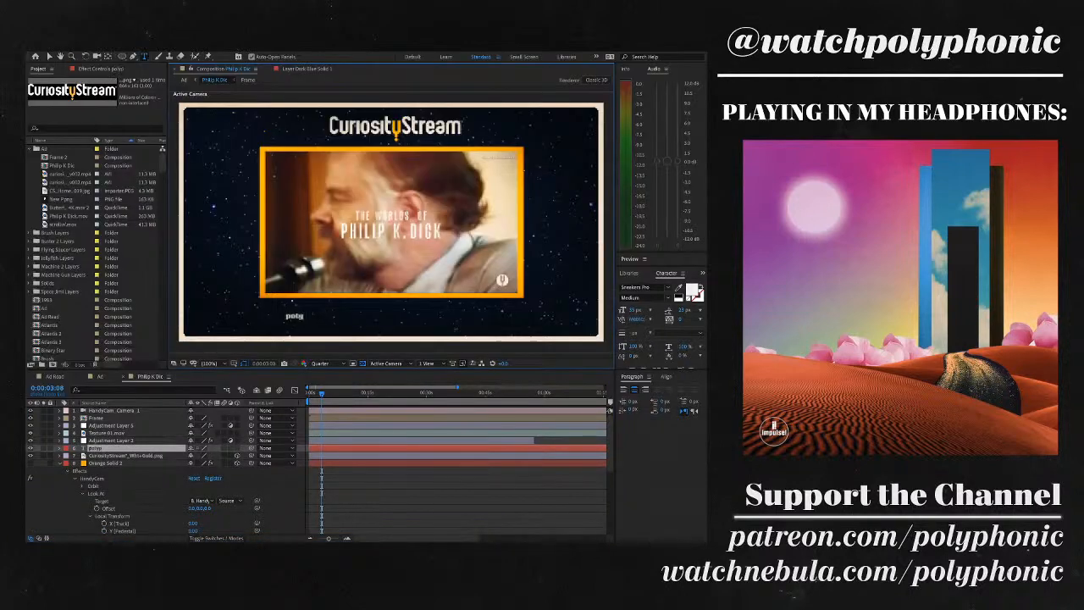
{"action": "key", "text": "ctrl+a"}
{"action": "type", "text": "curiositystream.com"}
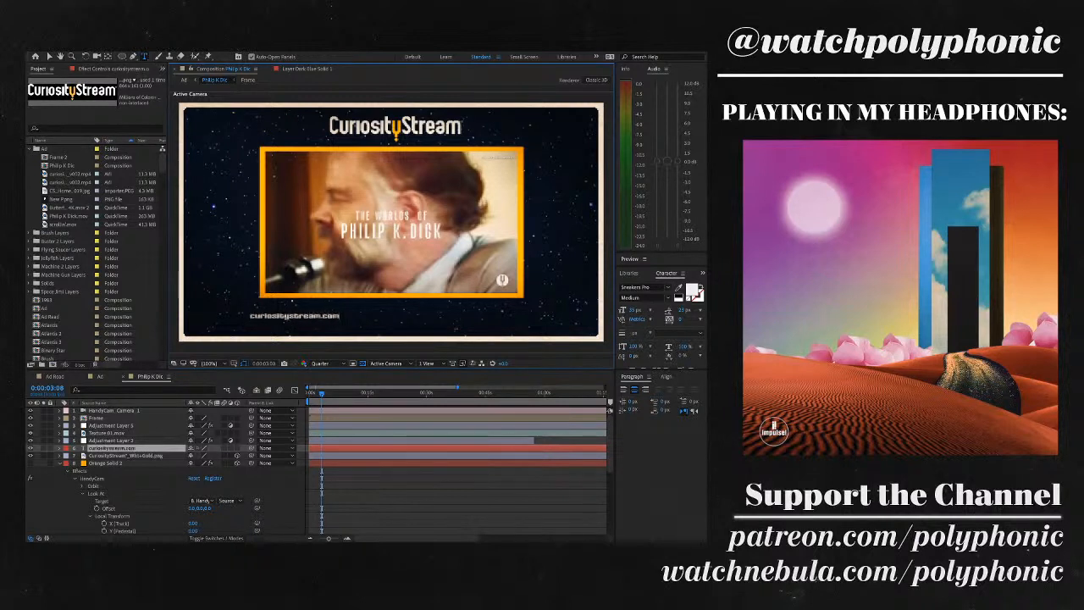
{"action": "type", "text": "/polyphonic"}
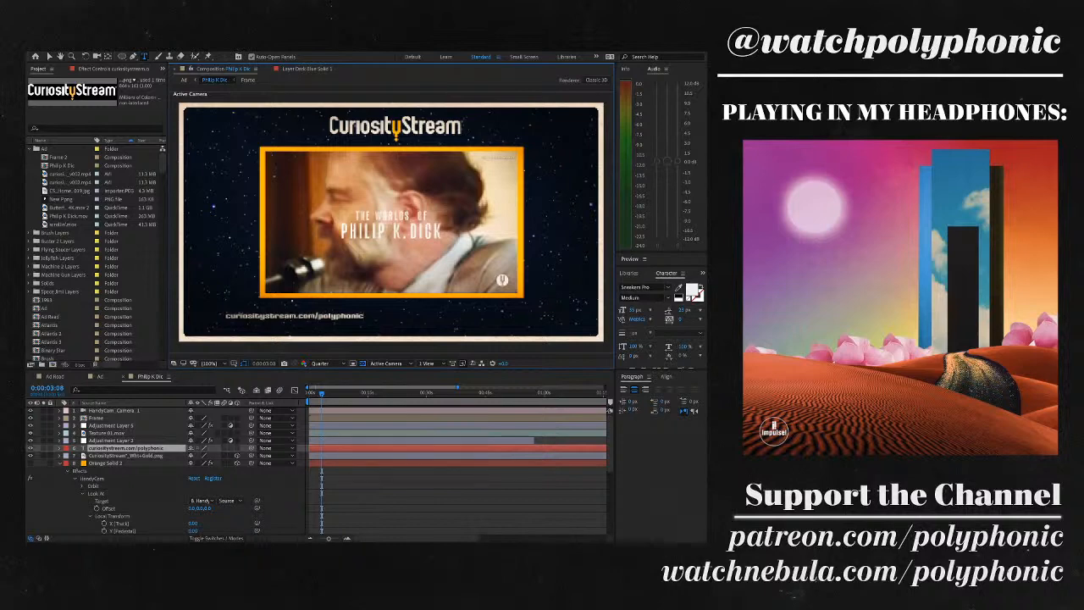
- Enlarge the web address text to roughly the width of the gold border and centre it beneath the framed video
{"action": "left_click", "coordinate": [50, 56]}
{"action": "left_click_drag", "start_coordinate": [326, 314], "coordinate": [424, 305]}
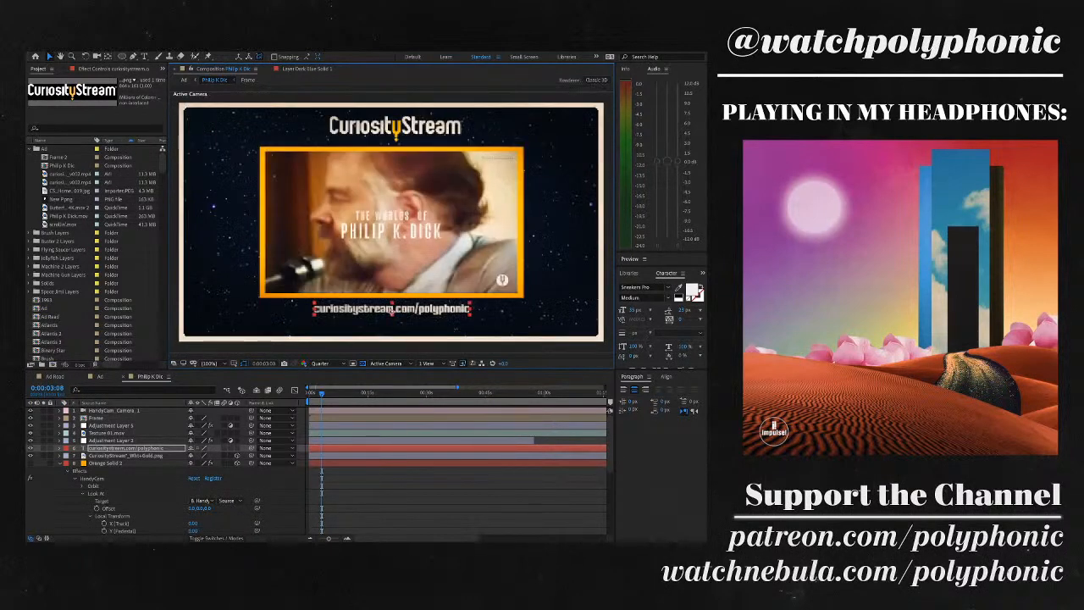
{"action": "mouse_move", "coordinate": [315, 315]}
{"action": "left_mouse_down"}
{"action": "mouse_move", "coordinate": [302, 314]}
{"action": "mouse_move", "coordinate": [309, 309]}
{"action": "left_mouse_up"}
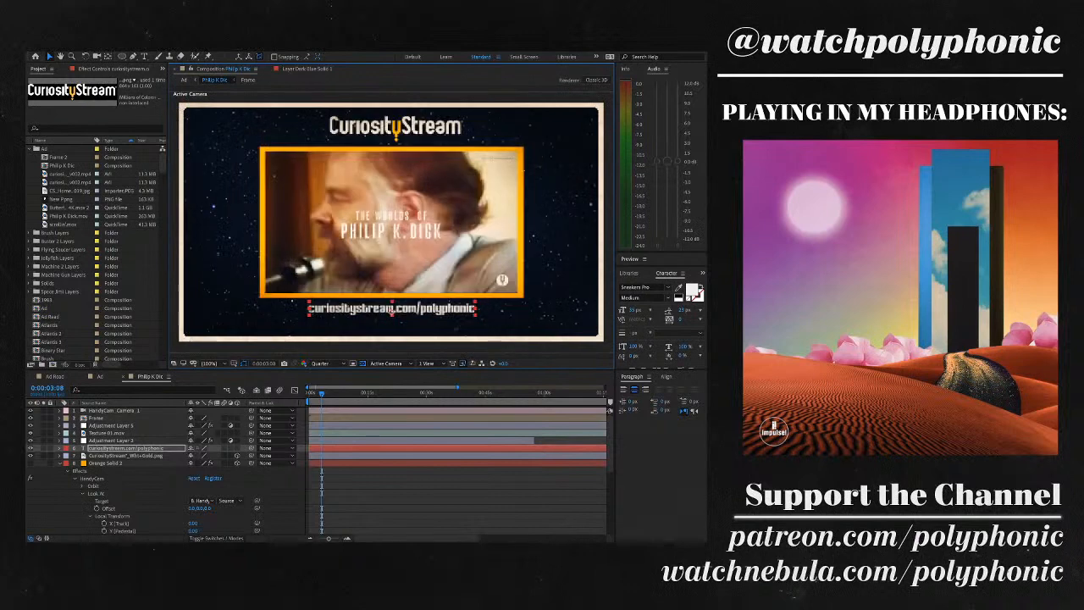
{"action": "left_click_drag", "start_coordinate": [392, 308], "coordinate": [371, 317]}
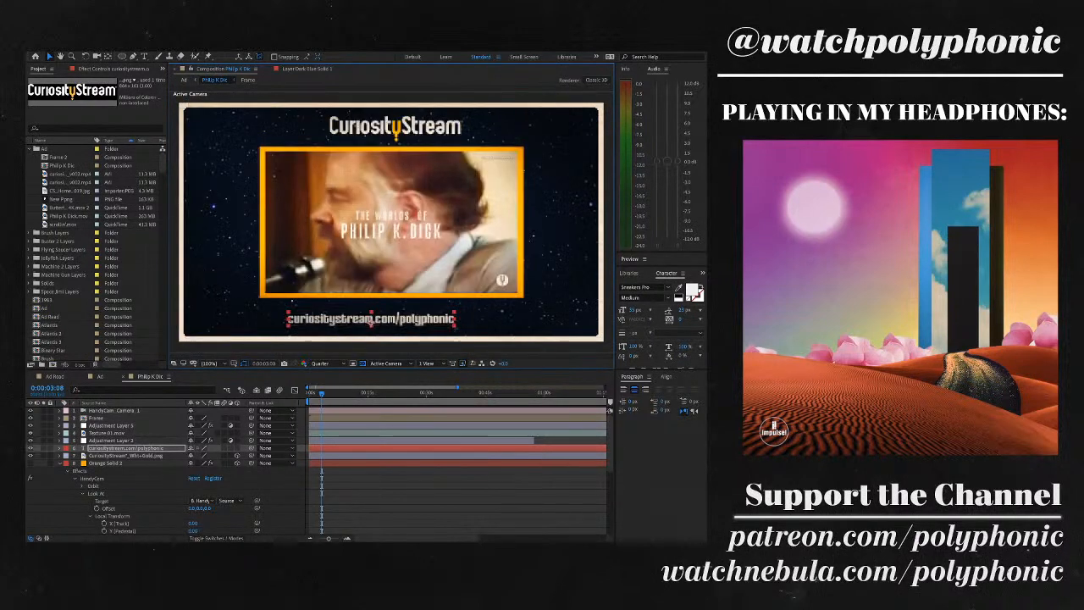
{"action": "left_click_drag", "start_coordinate": [287, 324], "coordinate": [235, 327]}
{"action": "left_click_drag", "start_coordinate": [371, 317], "coordinate": [390, 317]}
- Retype the web address in capitals as "CURIOSITYSTREAM.COM/POLYPHONIC"
{"action": "double_click", "coordinate": [390, 318]}
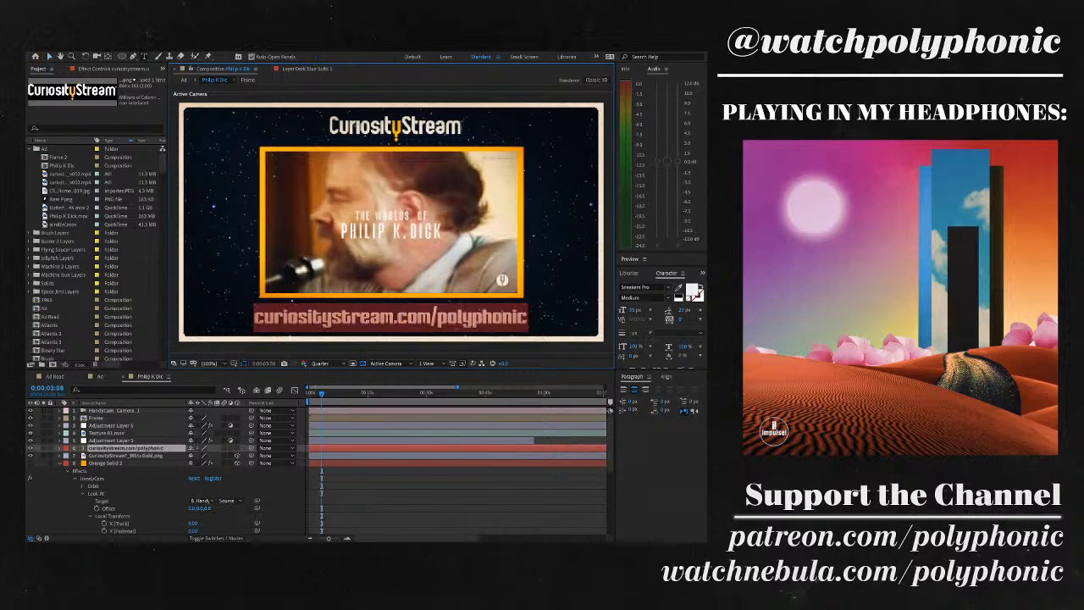
{"action": "type", "text": "CURIOS"}
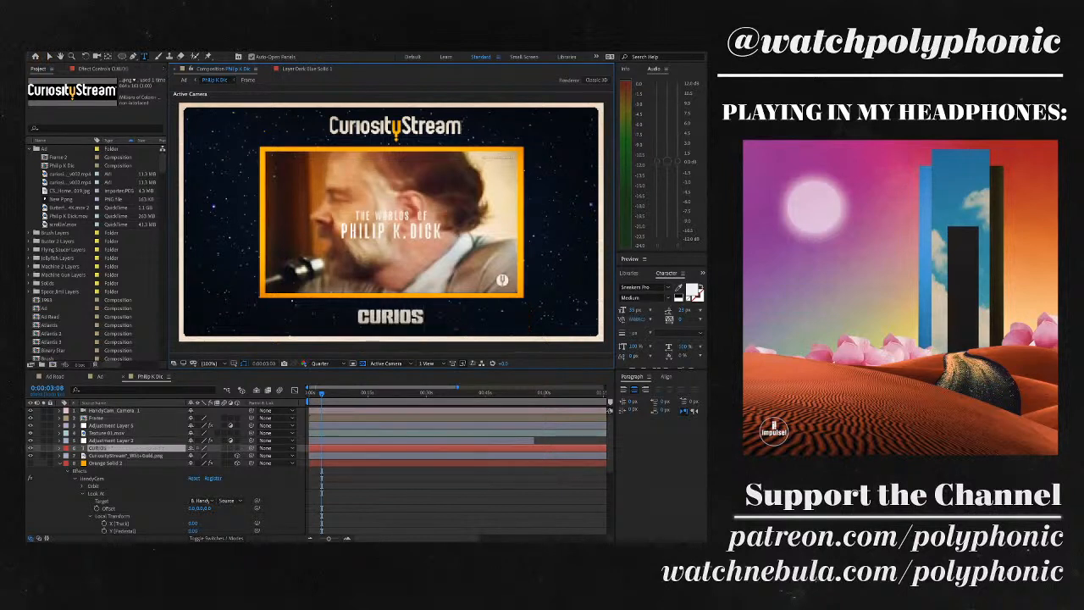
{"action": "type", "text": "ITYSTREAM.COM/"}
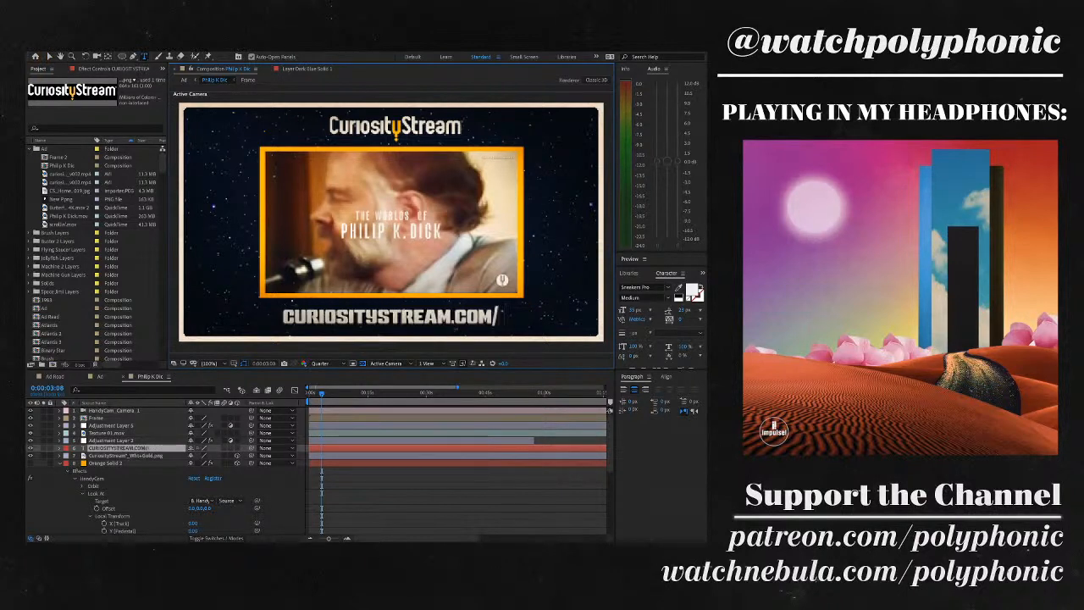
{"action": "type", "text": "POLYPHONIC"}
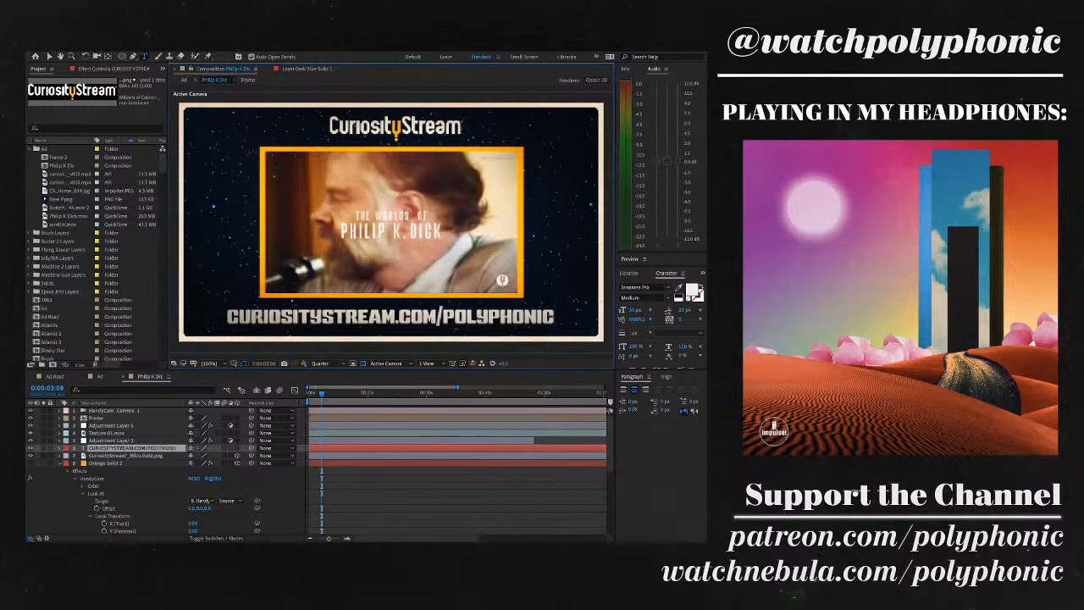
- Colour the word POLYPHONIC orange in the web address and keep CURIOSITYSTREAM.COM/ white
{"action": "left_click_drag", "start_coordinate": [555, 317], "coordinate": [398, 317]}
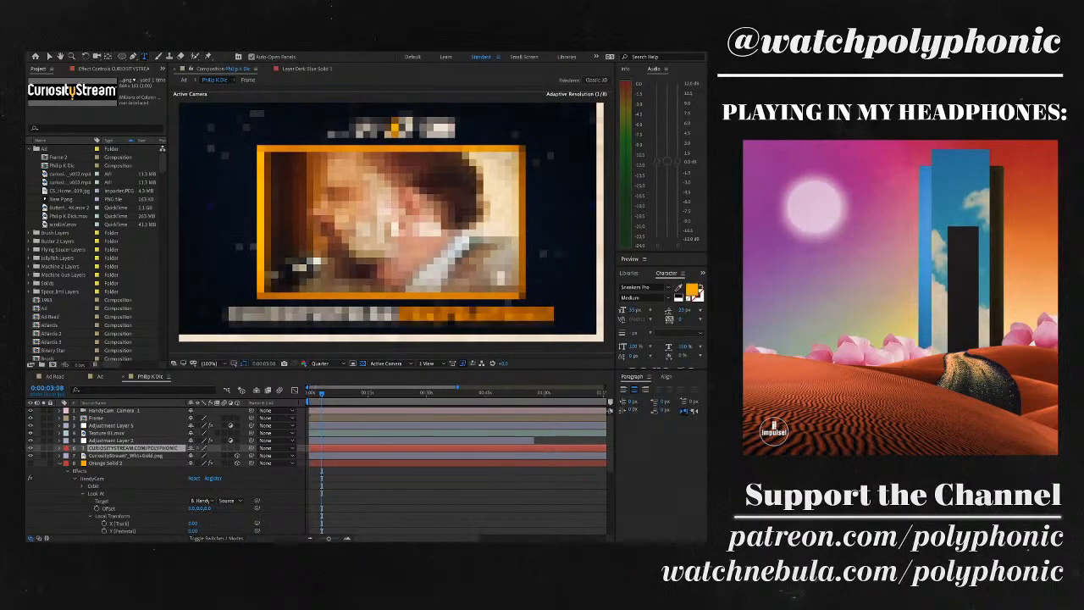
{"action": "left_click", "coordinate": [398, 317]}
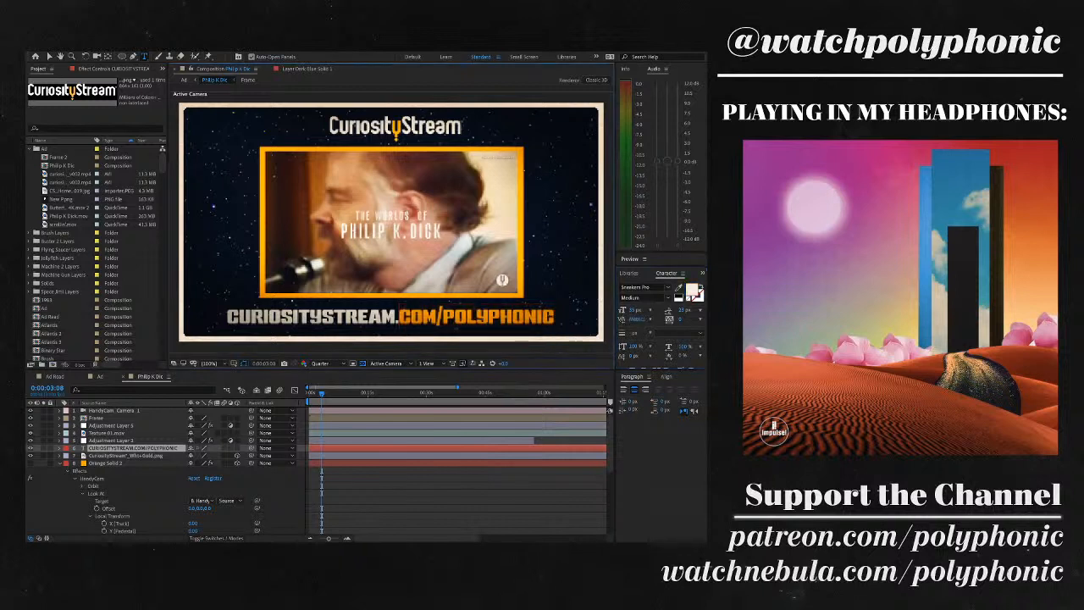
{"action": "left_click_drag", "start_coordinate": [437, 316], "coordinate": [398, 316]}
{"action": "left_click", "coordinate": [678, 287]}
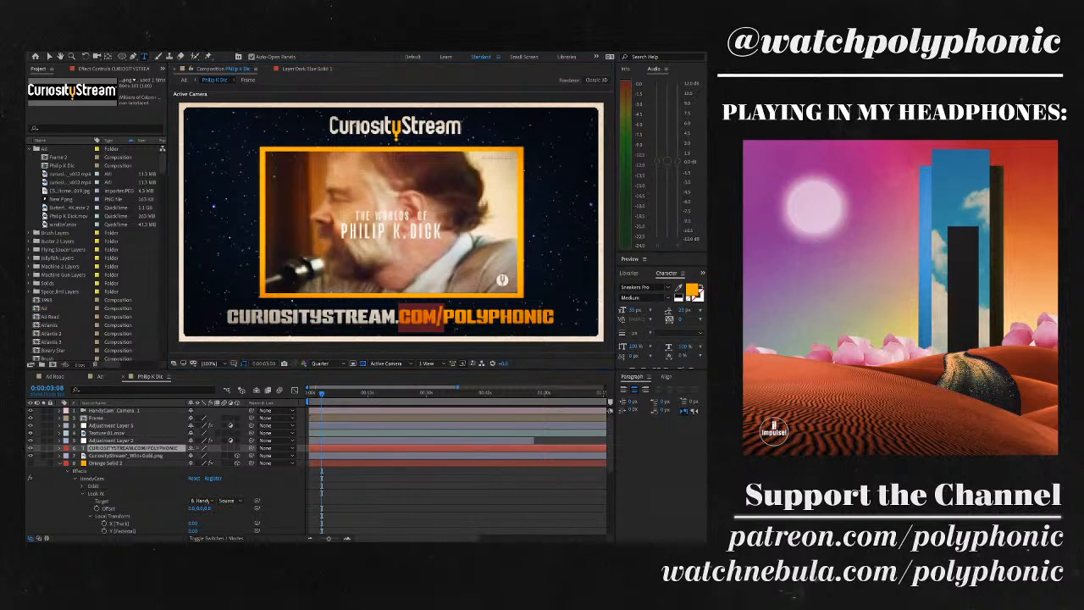
{"action": "left_click", "coordinate": [372, 317]}
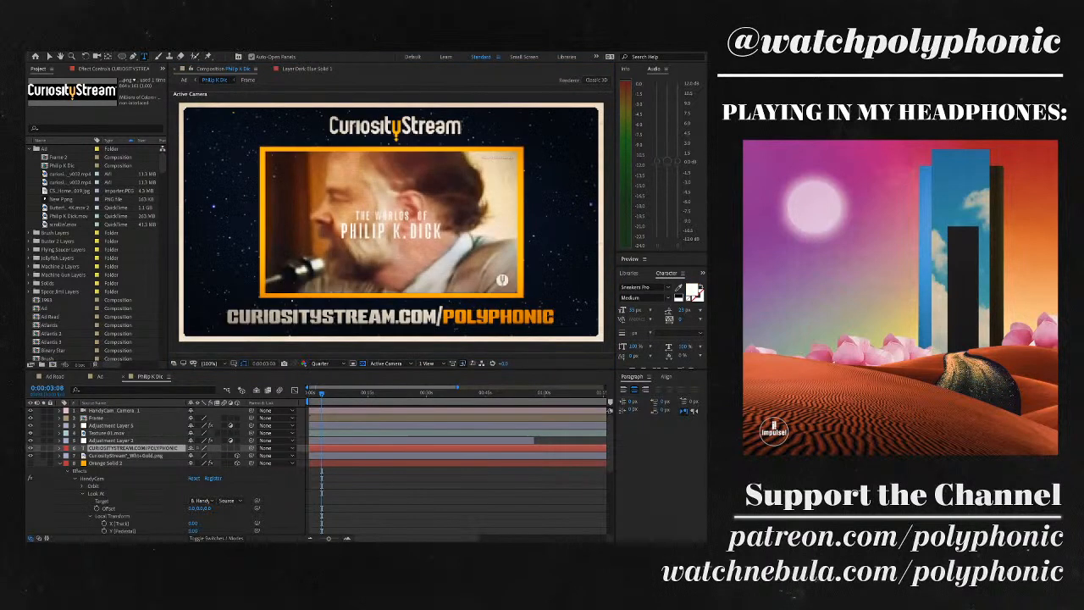
{"action": "key", "text": "Escape"}
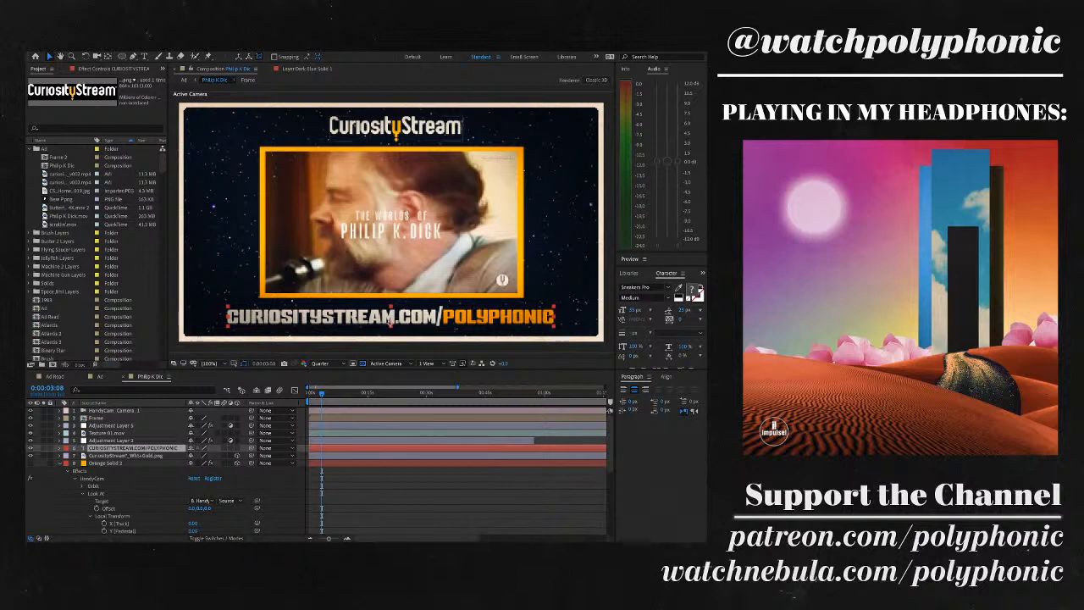
- Scale the web address text down to the width of the gold border and move it up closer beneath the border
{"action": "left_click", "coordinate": [126, 455]}
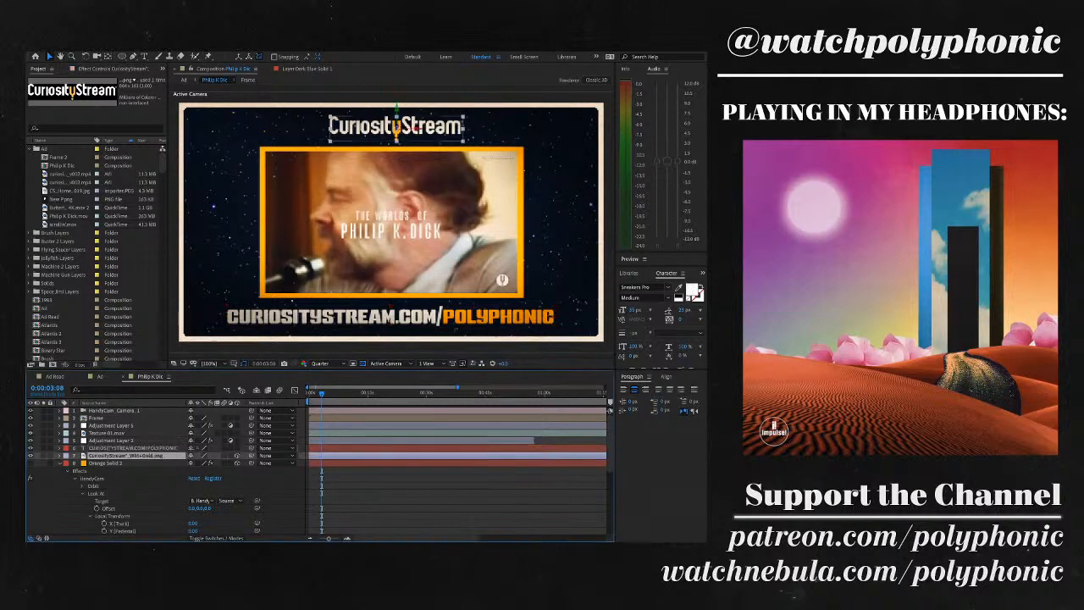
{"action": "left_click", "coordinate": [133, 448]}
{"action": "left_click_drag", "start_coordinate": [553, 308], "coordinate": [521, 311]}
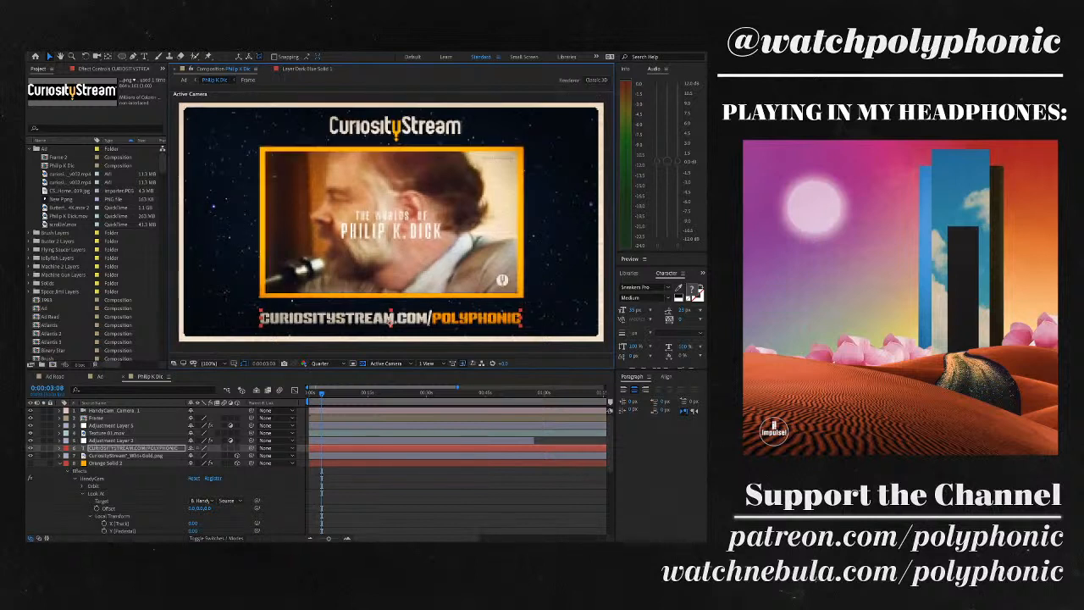
{"action": "left_click_drag", "start_coordinate": [390, 317], "coordinate": [390, 311]}
- Preview the camera push-in from near the start of the composition to check how the logo and web address text move
{"action": "left_click_drag", "start_coordinate": [321, 392], "coordinate": [312, 392]}
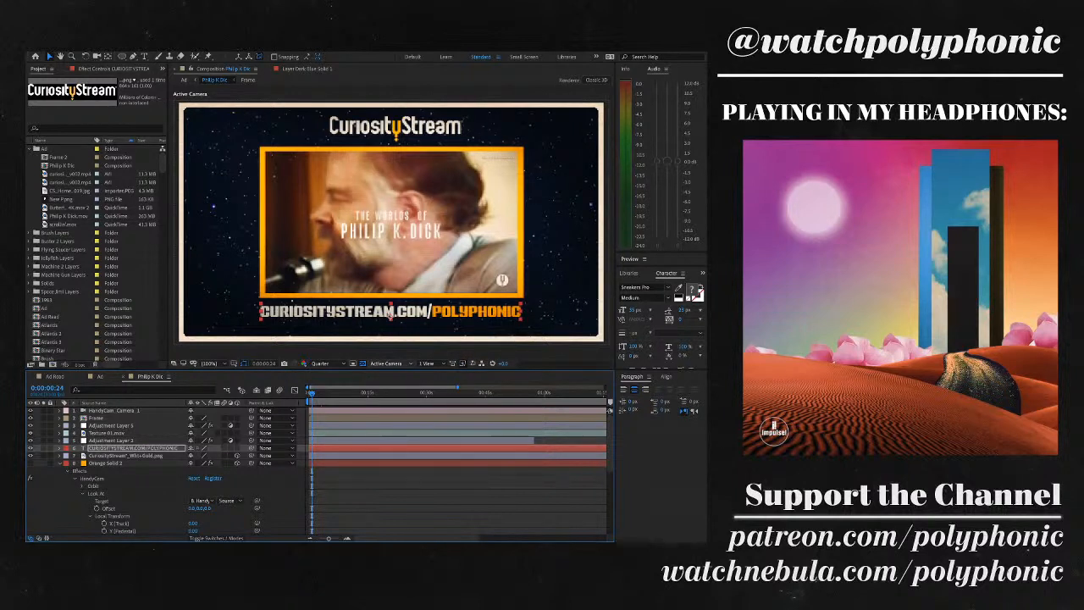
{"action": "key", "text": "space"}
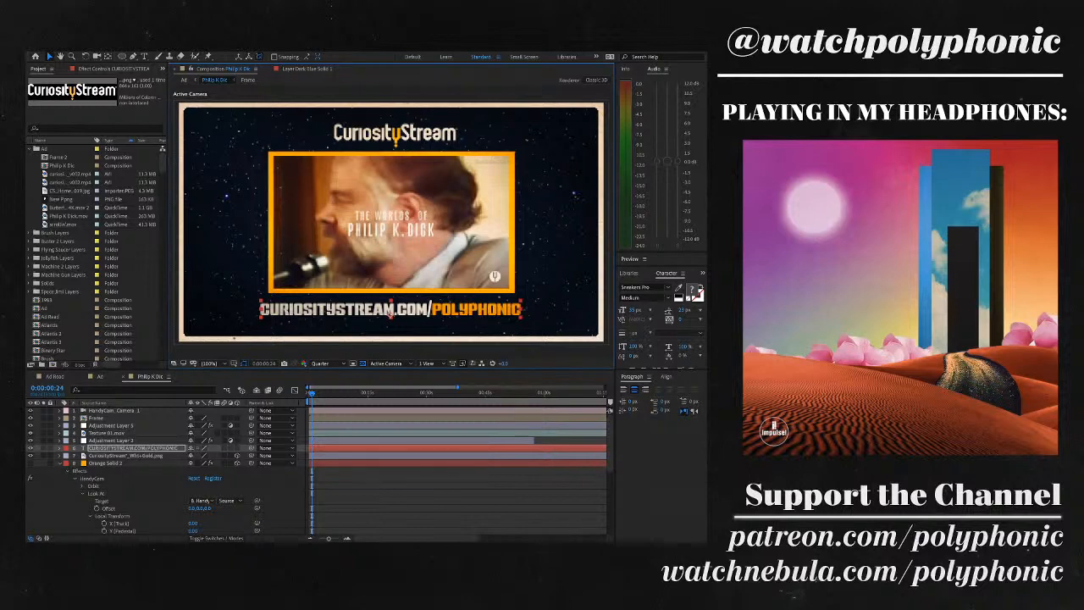
{"action": "key", "text": "F2"}
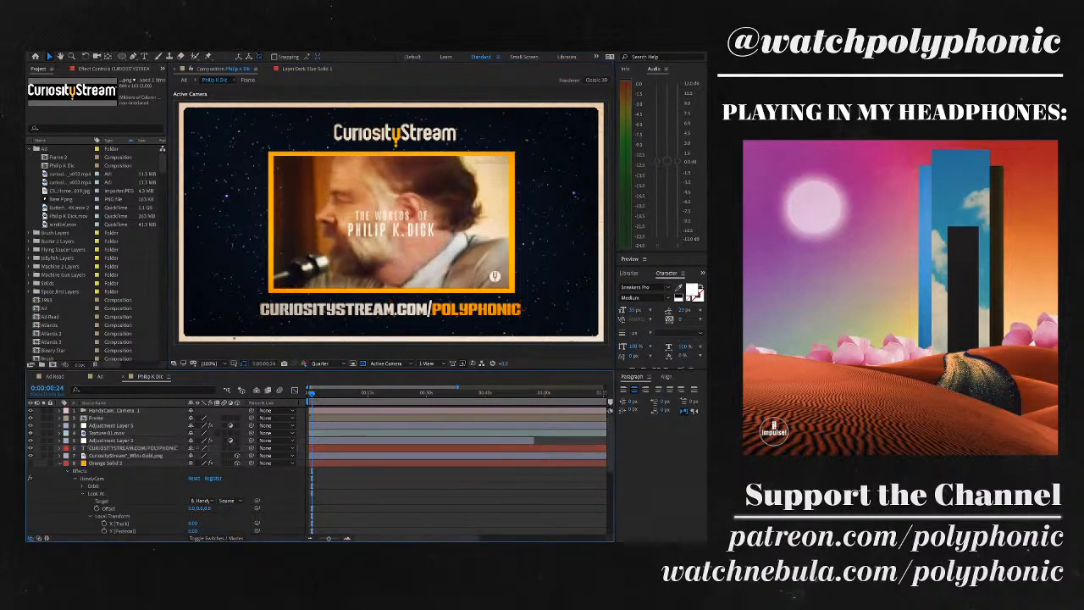
{"action": "key", "text": "space"}
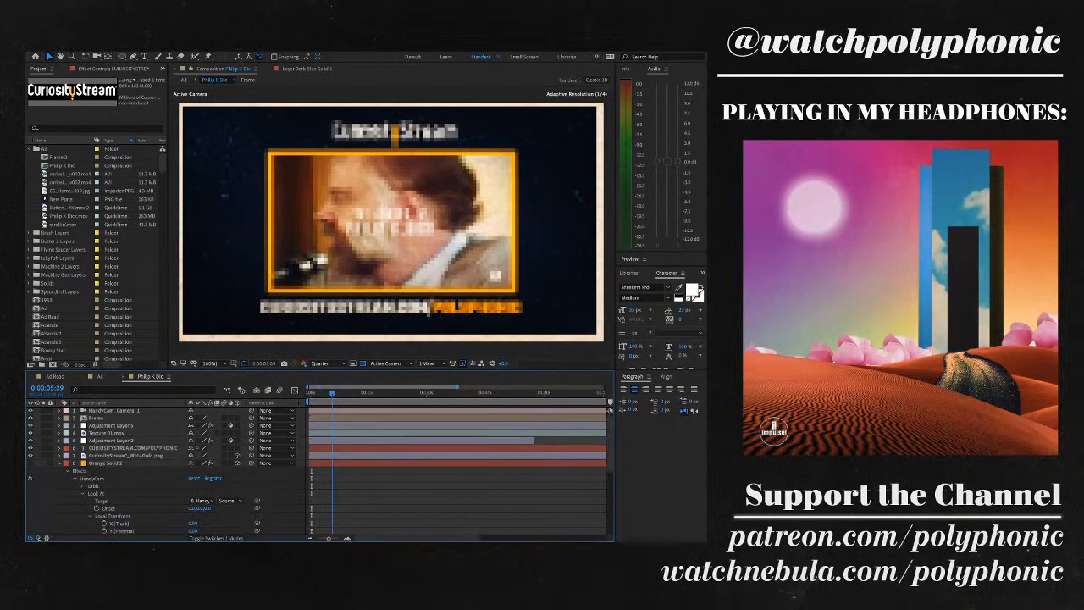
{"action": "key", "text": "space"}
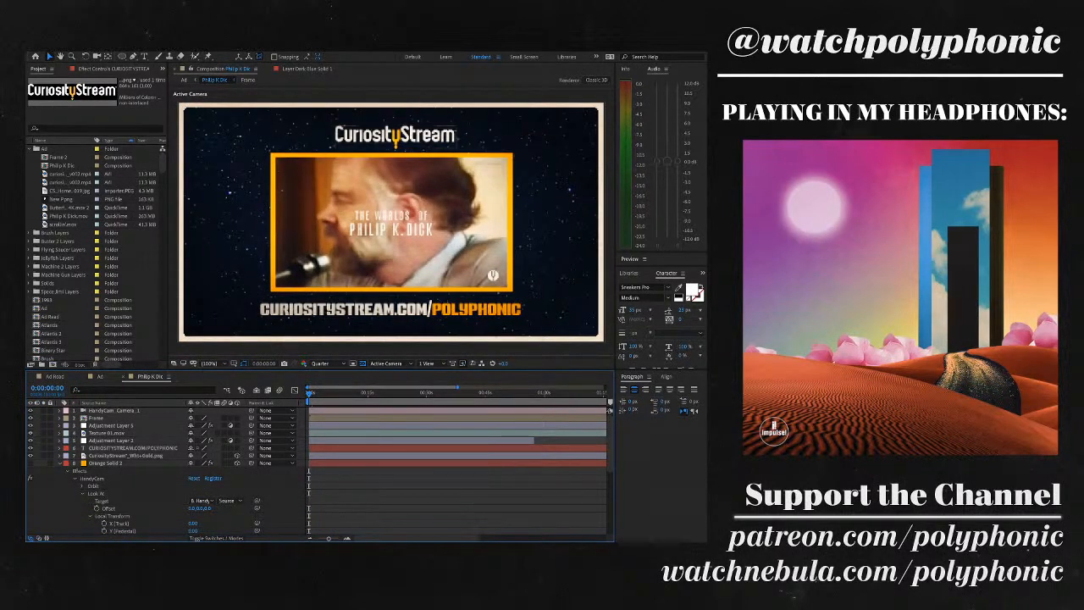
- Make the web address text layer 3D and lower it just beneath the gold border, then select the Frame layer
{"action": "left_click", "coordinate": [133, 448]}
{"action": "left_click", "coordinate": [237, 448]}
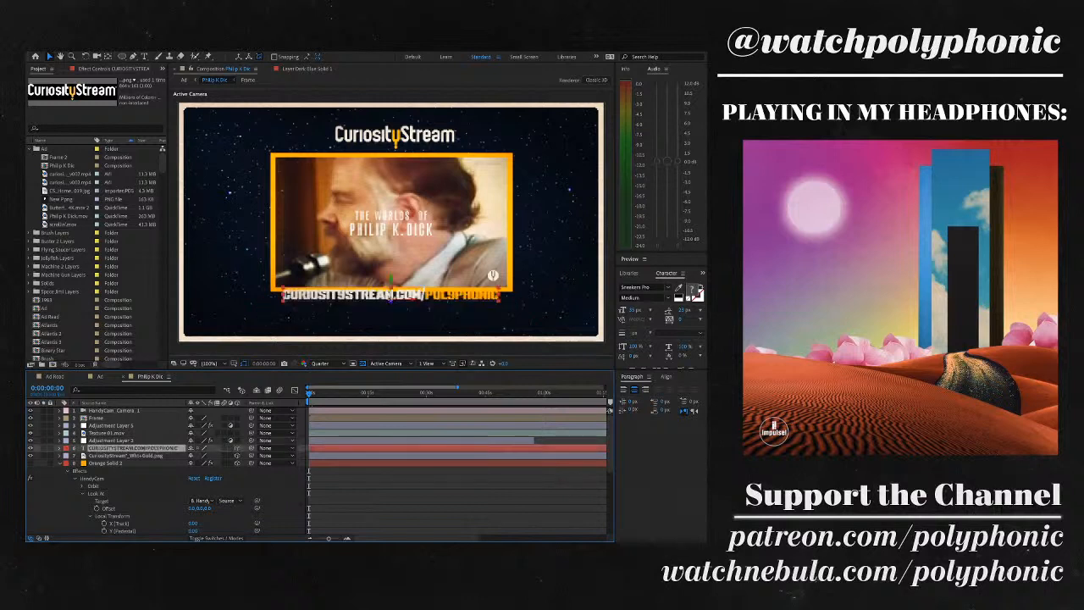
{"action": "left_click_drag", "start_coordinate": [390, 300], "coordinate": [390, 311]}
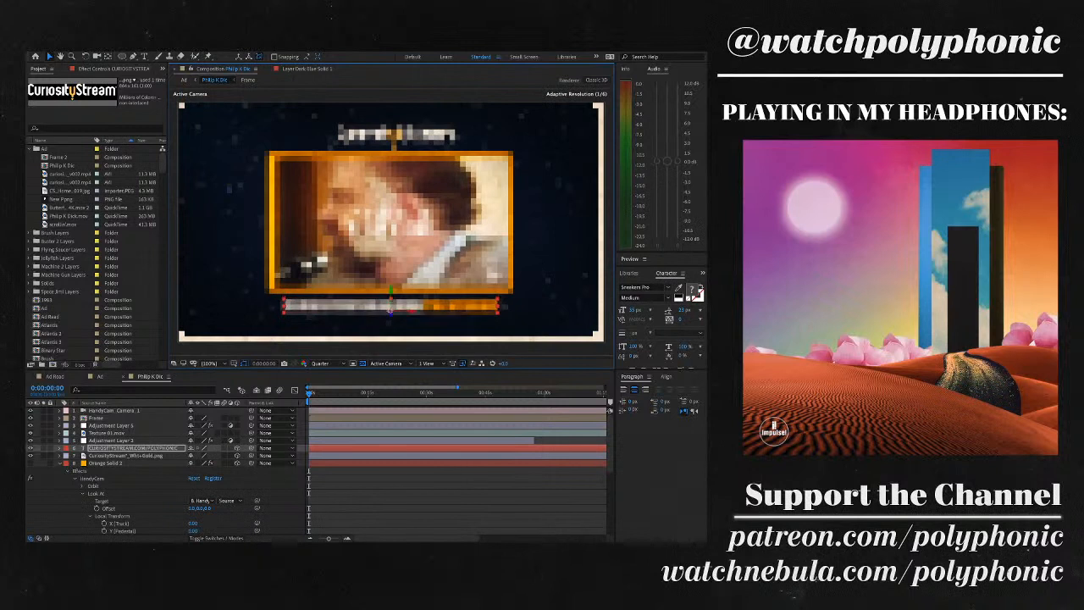
{"action": "left_click", "coordinate": [97, 417]}
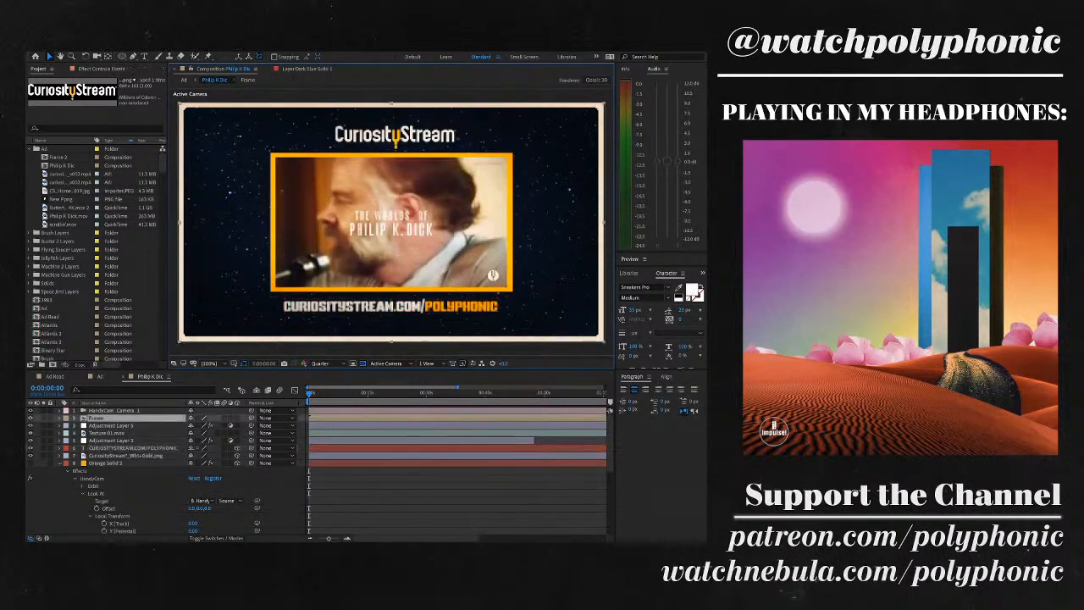
- Scale the CURIOSITYSTREAM.COM/POLYPHONIC text up slightly so it sits closer to the width of the gold border
{"action": "left_click", "coordinate": [131, 447]}
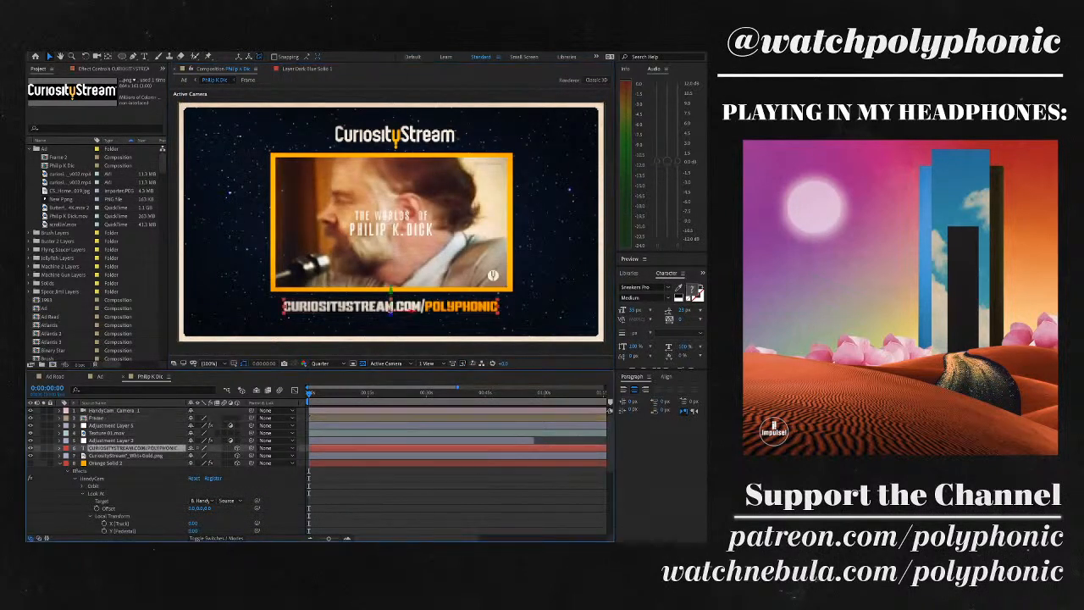
{"action": "key", "text": "ctrl+shift+period"}
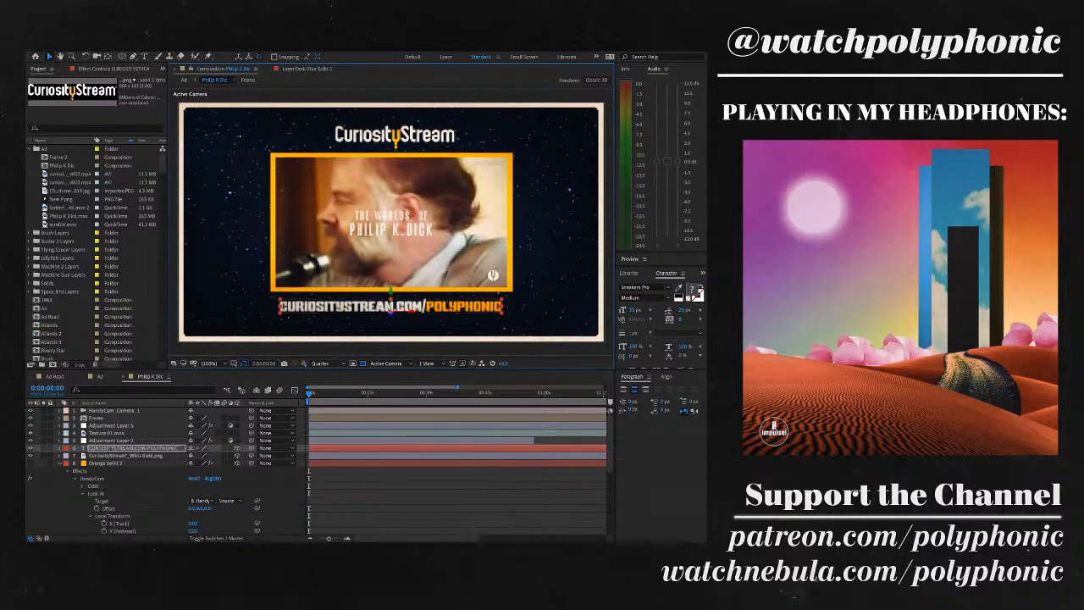
{"action": "key", "text": "space"}
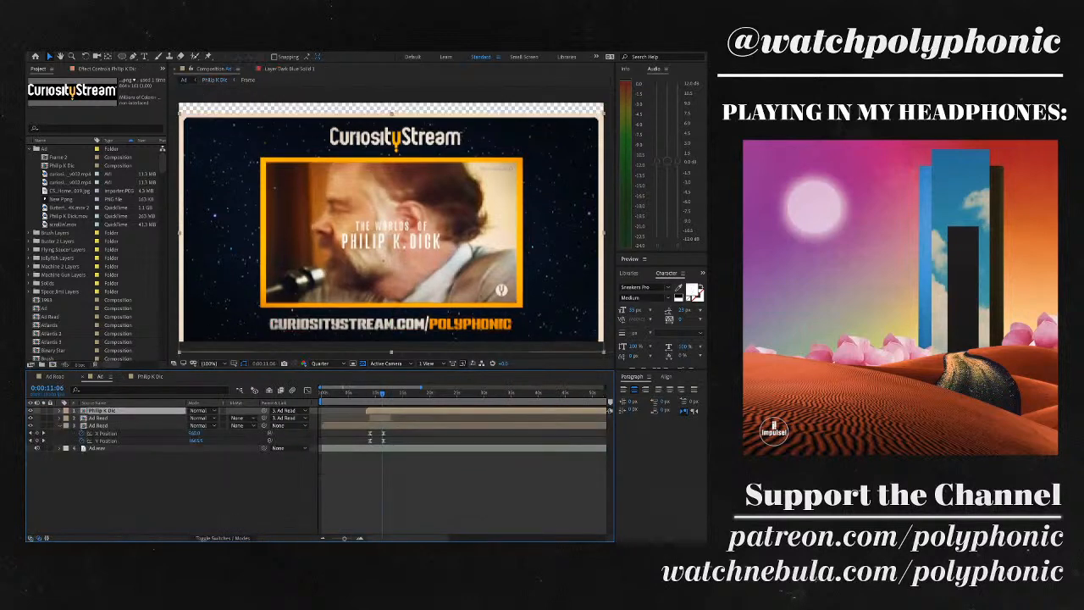
- Preview the slide from the SCIENCE FICTION title to the Philip K Dic scene in the Ad composition, starting at 0:00:08:22
{"action": "key", "text": "j"}
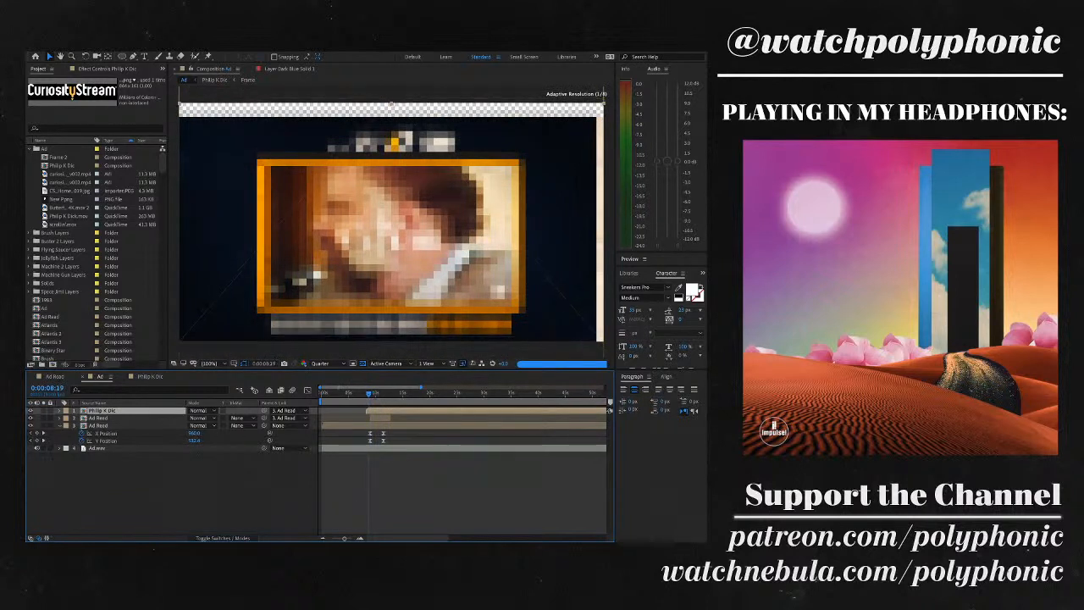
{"action": "key", "text": "Page_Down"}
{"action": "key", "text": "Page_Down"}
{"action": "key", "text": "Page_Down"}
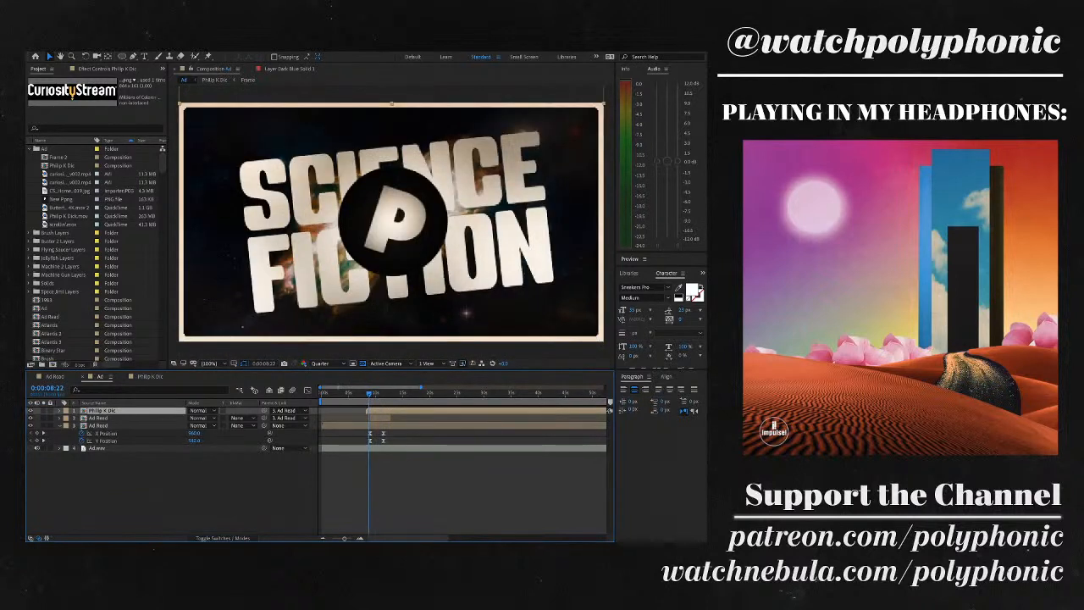
{"action": "key", "text": "space"}
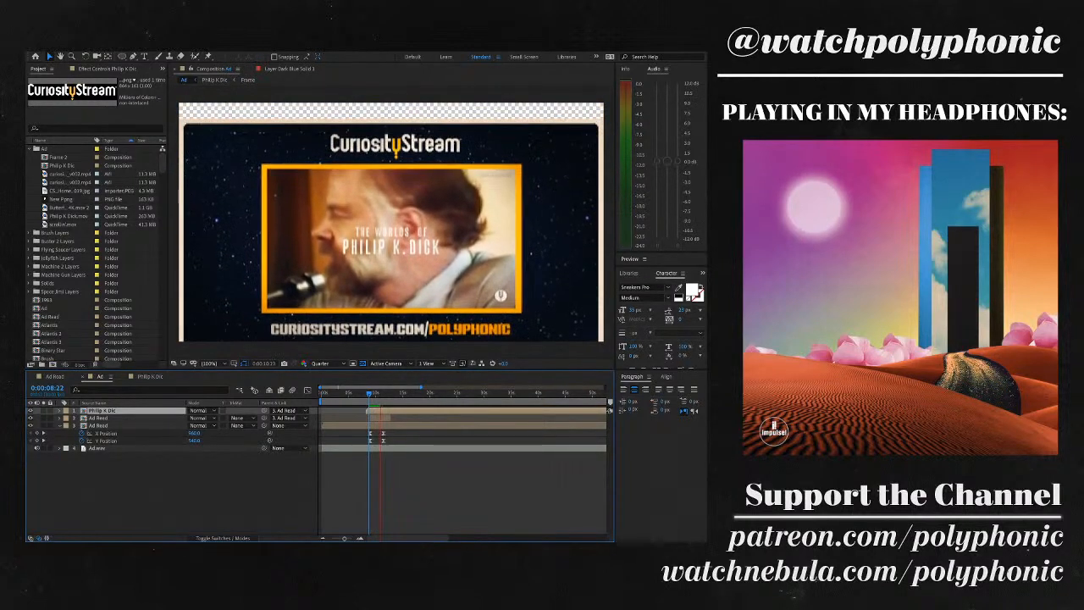
{"action": "key", "text": "space"}
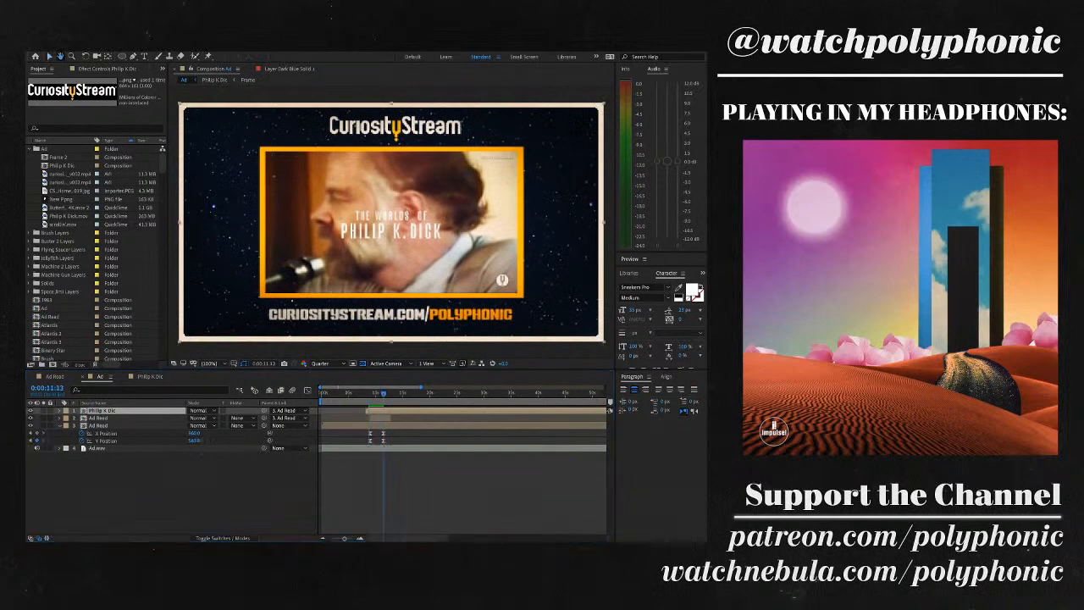
- Duplicate the Philip K Dic layer and move the copy up until its bottom frame edge butts against the original's top edge, covering the empty gap
{"action": "key", "text": "ctrl+d"}
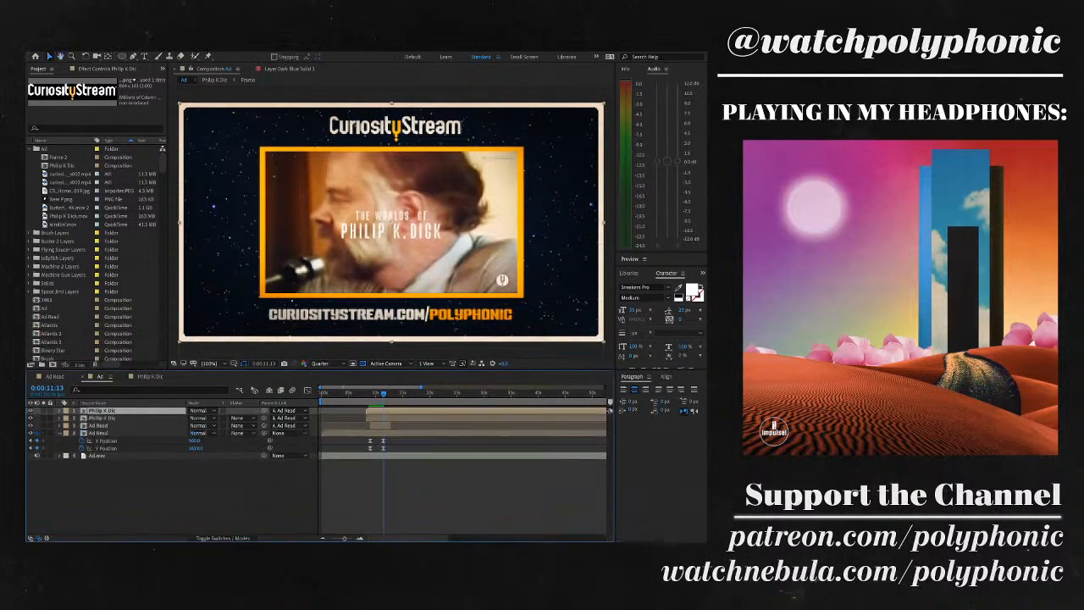
{"action": "left_click_drag", "start_coordinate": [383, 392], "coordinate": [378, 392]}
{"action": "left_click_drag", "start_coordinate": [390, 238], "coordinate": [391, 16]}
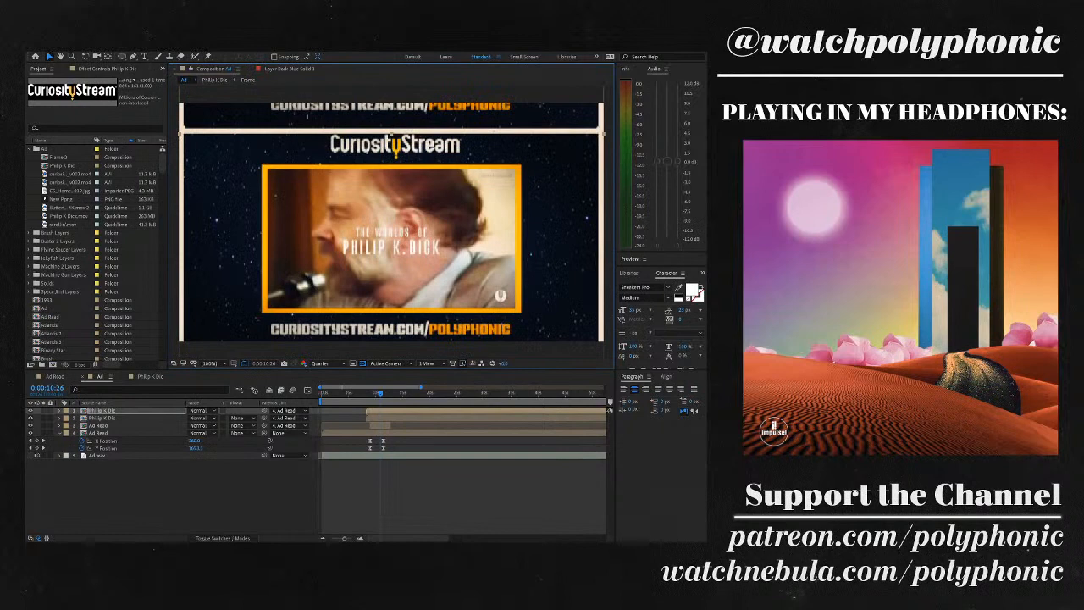
{"action": "left_click_drag", "start_coordinate": [390, 119], "coordinate": [390, 93]}
{"action": "key", "text": "Down"}
{"action": "key", "text": "Down"}
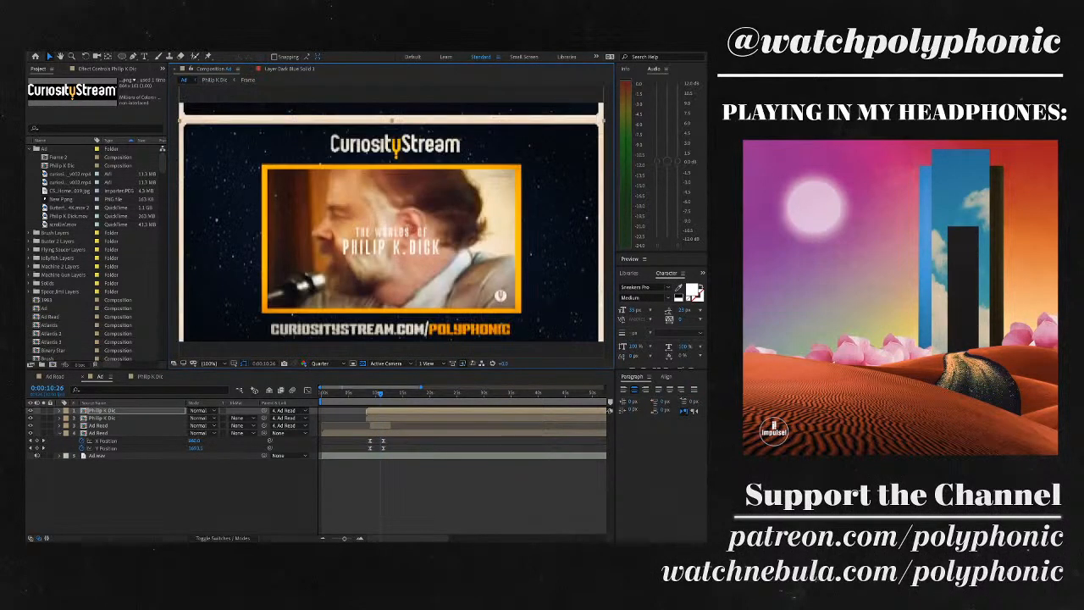
{"action": "key", "text": "Up"}
{"action": "key", "text": "Down"}
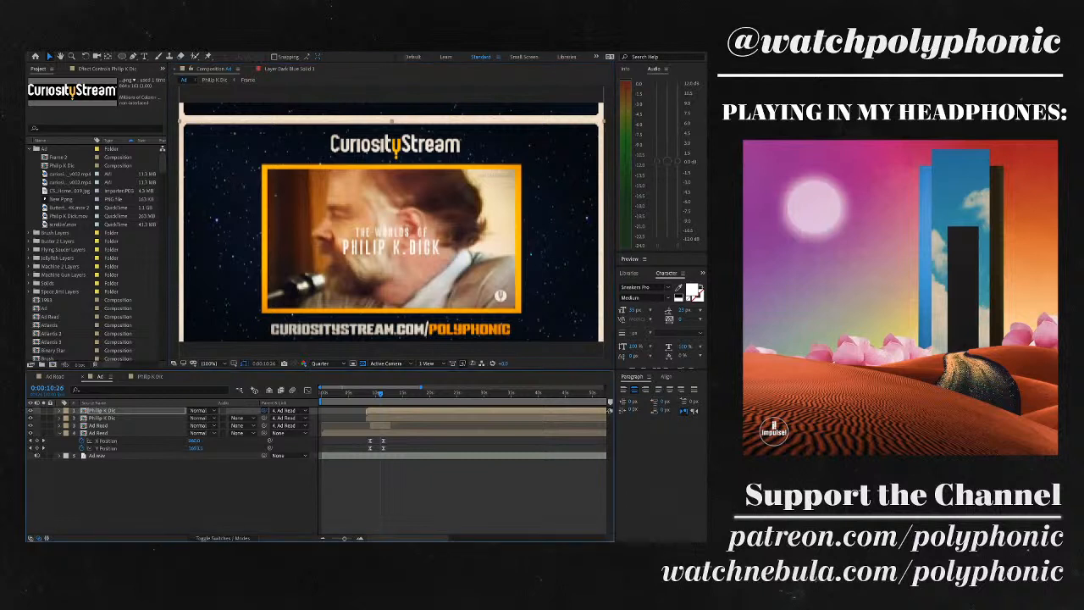
- Trim the end of the duplicate Philip K Dic layer to 0:00:11:27, just after the slide
{"action": "left_click_drag", "start_coordinate": [264, 418], "coordinate": [127, 432]}
{"action": "key", "text": "space"}
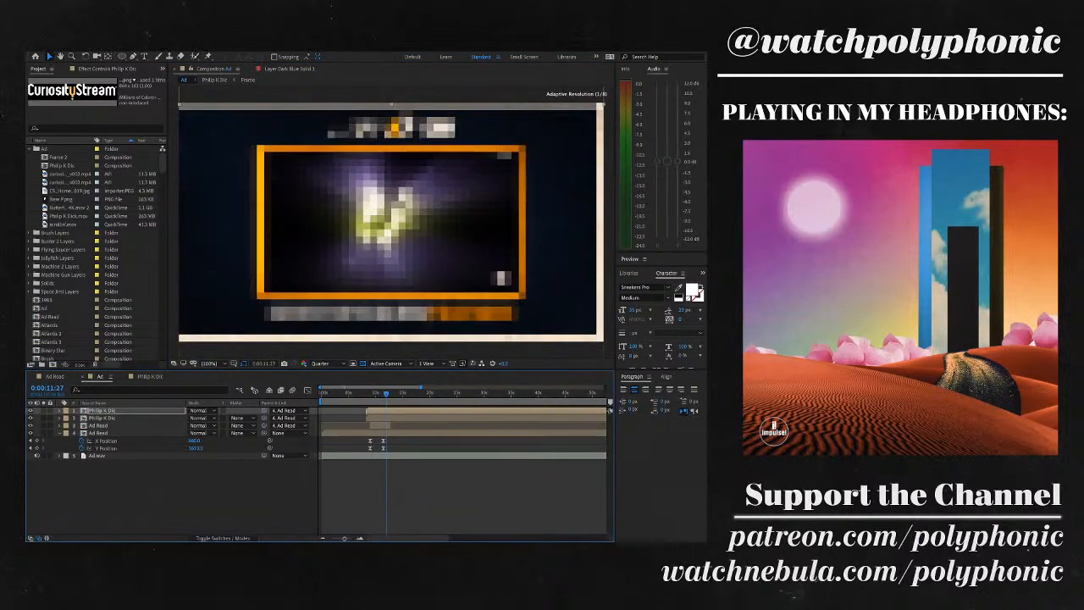
{"action": "key", "text": "space"}
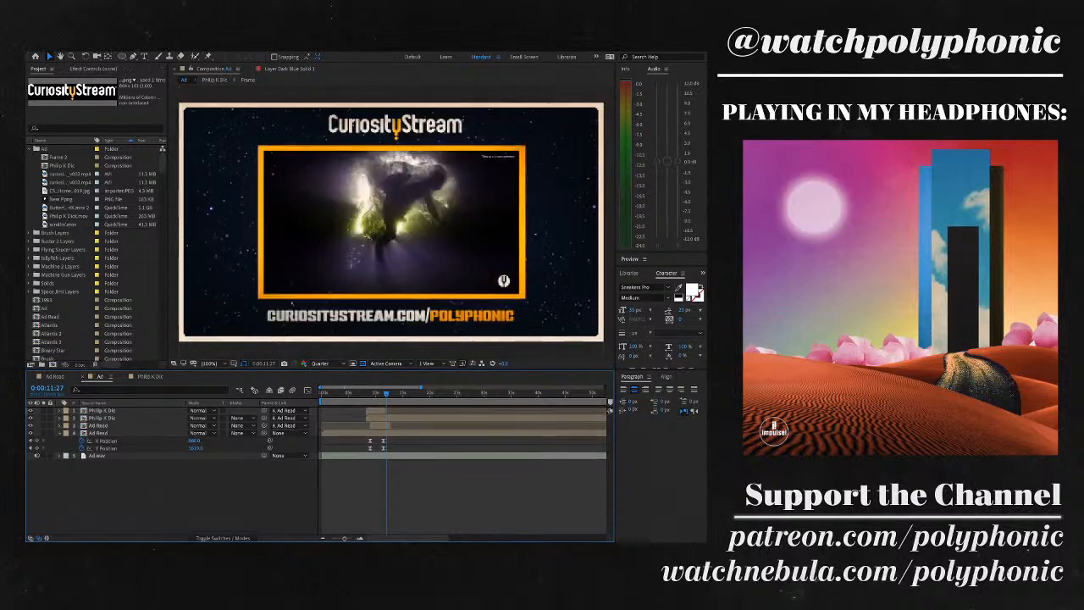
- Preview the Ad composition from before the slide through to the first clips of the Philip K Dic scene
{"action": "left_click_drag", "start_coordinate": [386, 393], "coordinate": [361, 393]}
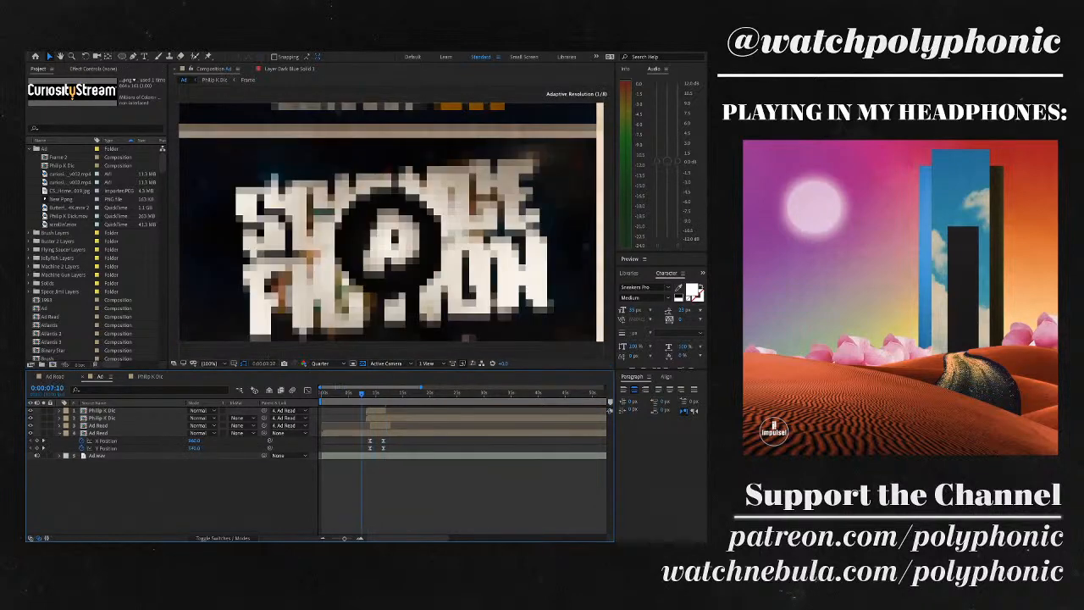
{"action": "key", "text": "space"}
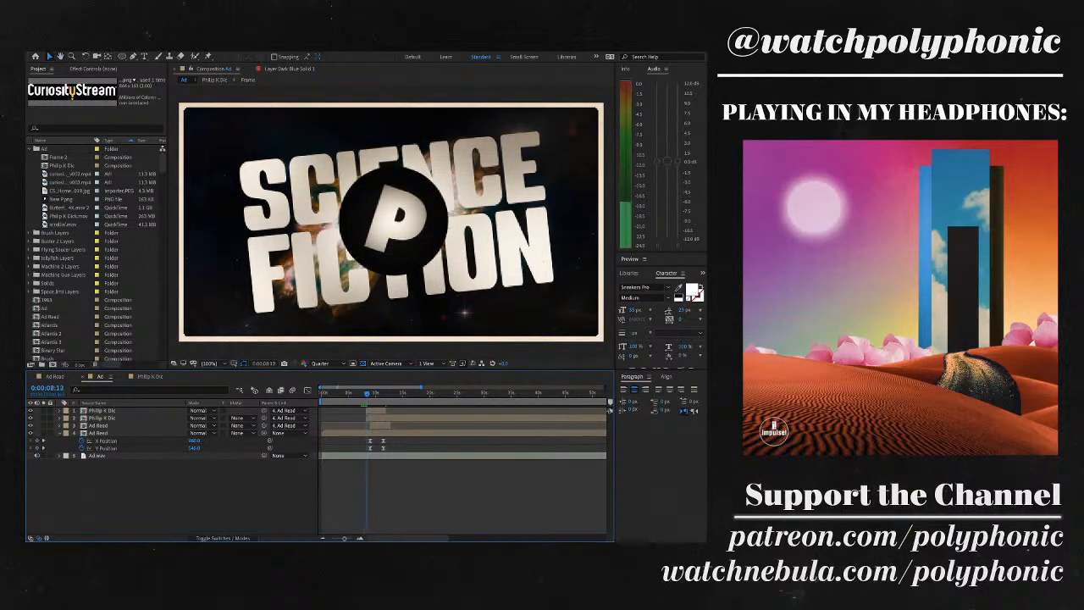
{"action": "left_click_drag", "start_coordinate": [366, 393], "coordinate": [373, 393]}
{"action": "key", "text": "space"}
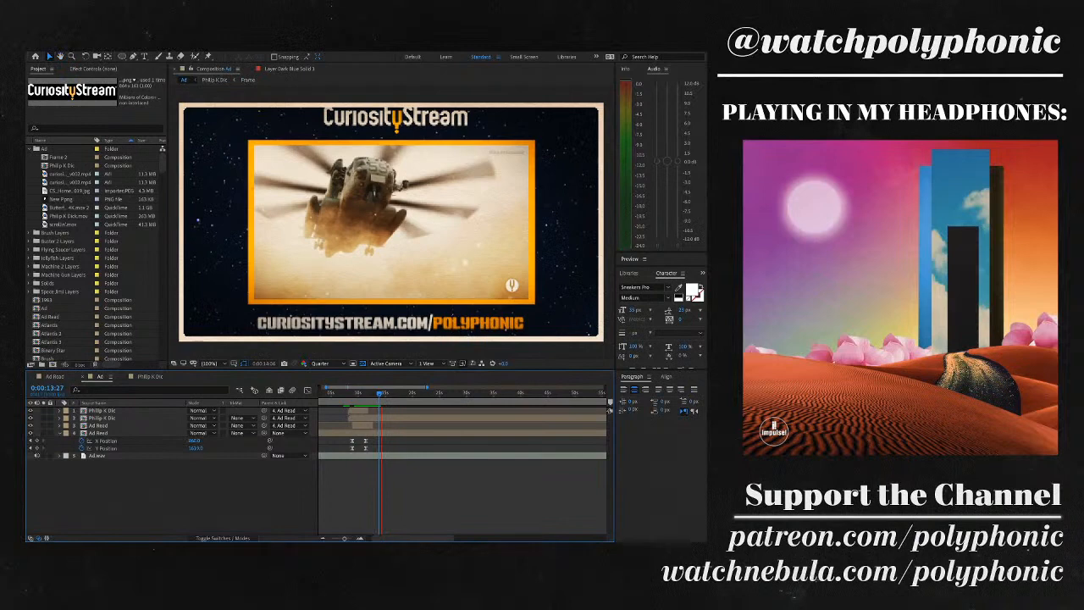
- Trim the end of the keyframed Ad Read layer to 0:00:13:07 and play on
{"action": "key", "text": "space"}
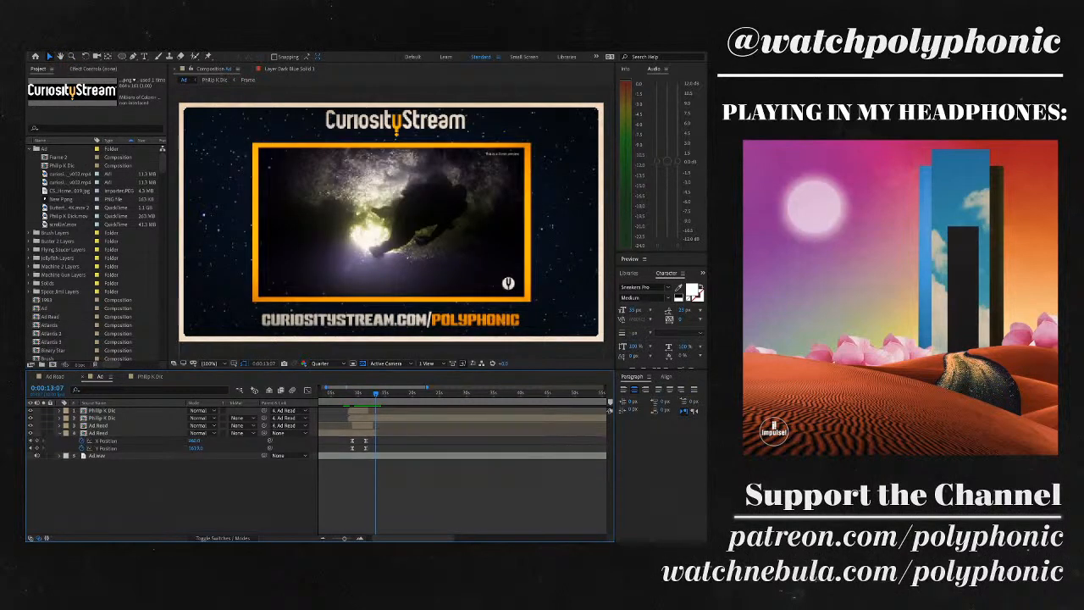
{"action": "key", "text": "space"}
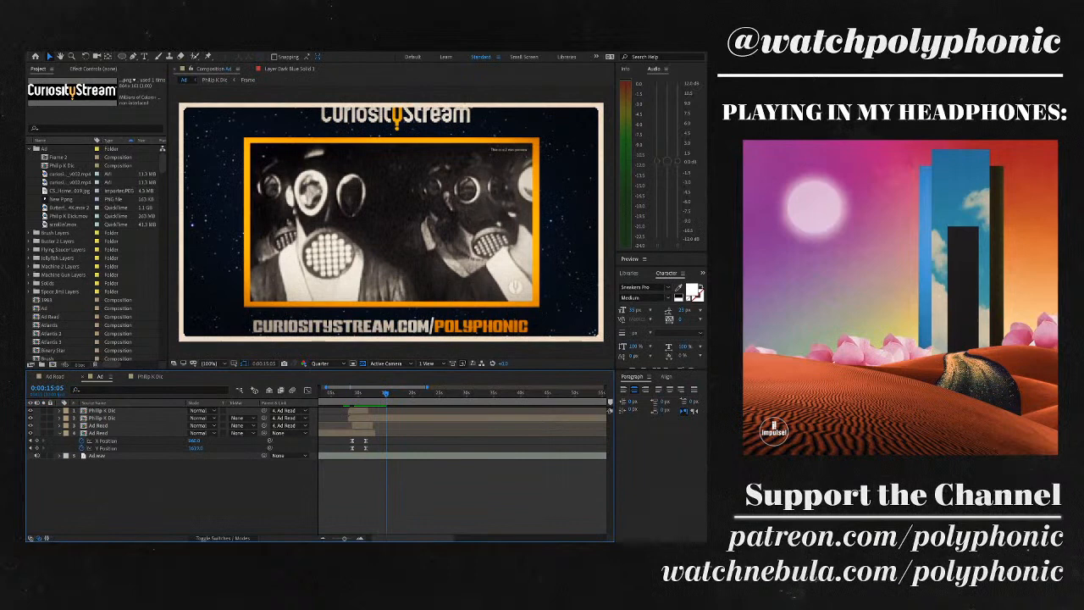
- Open the Philip K Dic composition and slow the camera push-in by moving the second Z (Dolly) keyframe to about 26 seconds
{"action": "left_click", "coordinate": [101, 418]}
{"action": "double_click", "coordinate": [101, 417]}
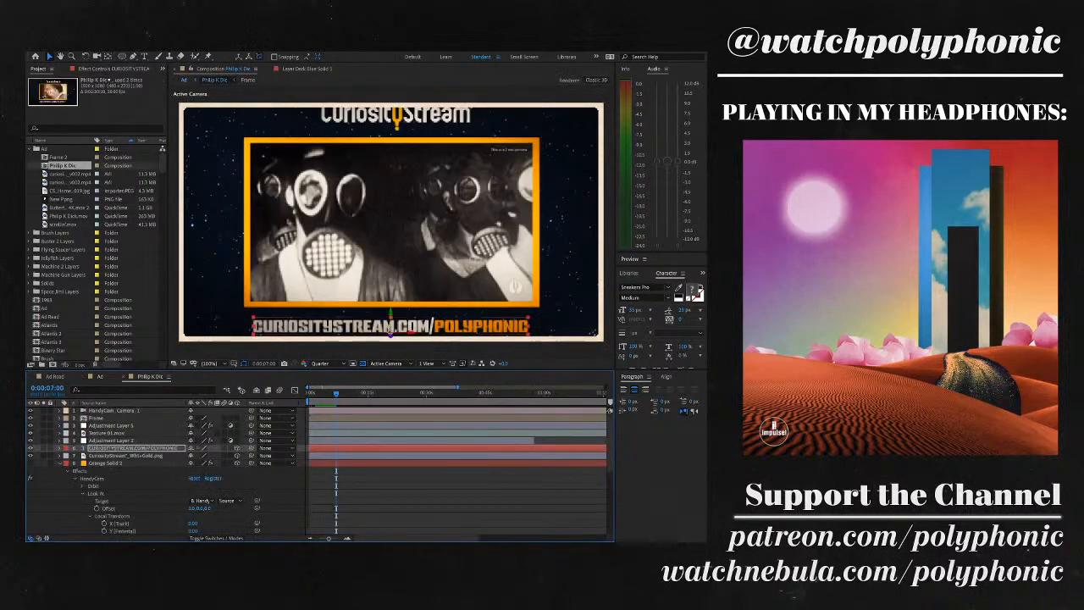
{"action": "scroll", "coordinate": [318, 471], "scroll_direction": "down", "scroll_amount": 4}
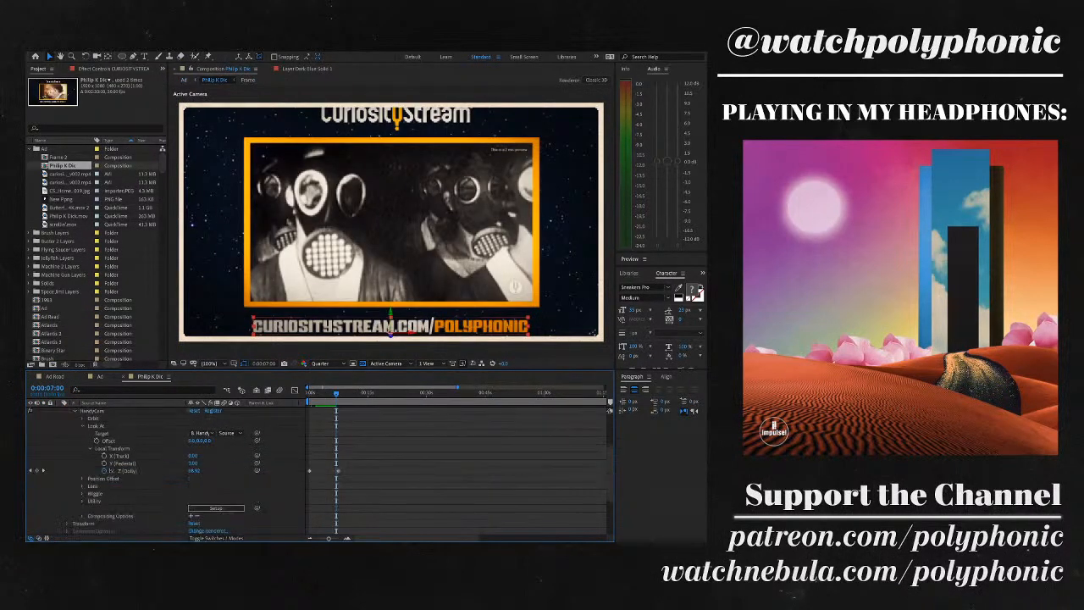
{"action": "scroll", "coordinate": [318, 471], "scroll_direction": "down", "scroll_amount": 2}
{"action": "left_click_drag", "start_coordinate": [338, 433], "coordinate": [413, 433]}
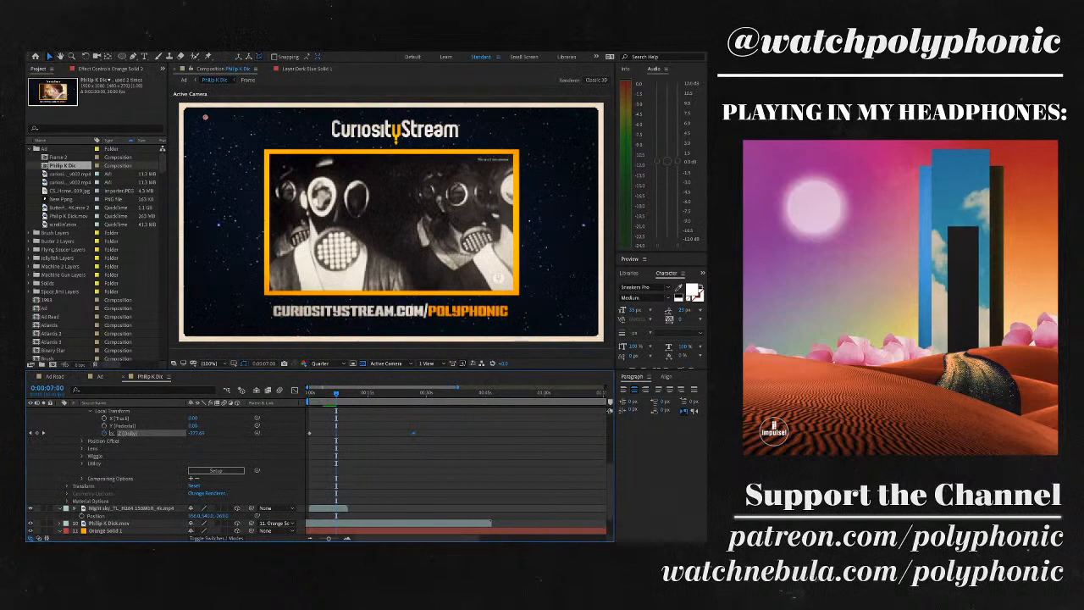
- Lower the Wiggle Speed on the Philip K Dick.mov layer and set its Wiggle Amount to 40 pixels
{"action": "scroll", "coordinate": [339, 470], "scroll_direction": "down", "scroll_amount": 2}
{"action": "left_click", "coordinate": [110, 492]}
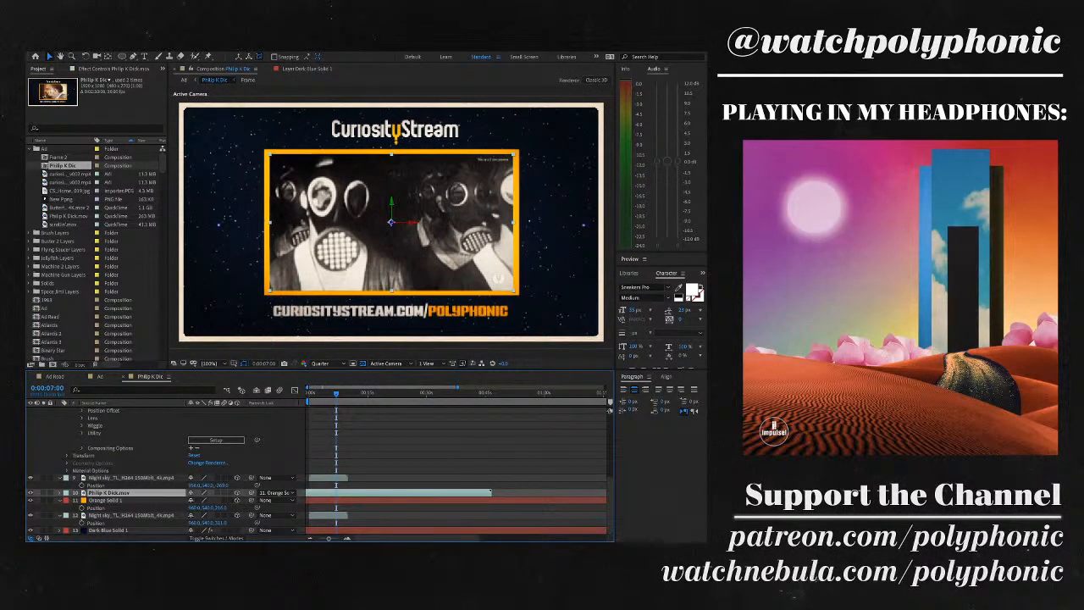
{"action": "left_click", "coordinate": [112, 69]}
{"action": "left_click", "coordinate": [109, 95]}
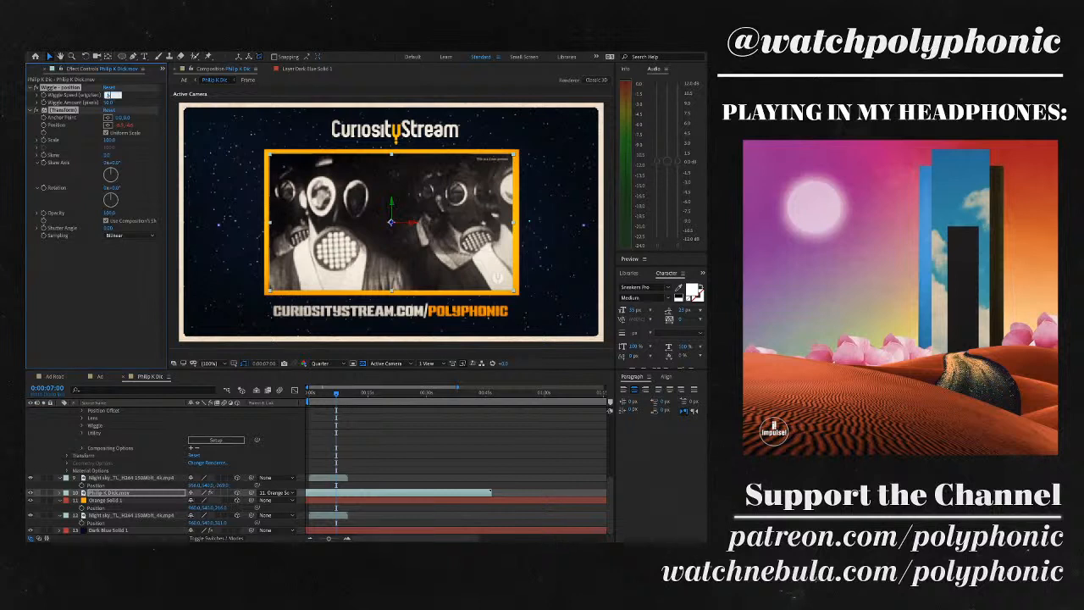
{"action": "key", "text": "Return"}
{"action": "left_click", "coordinate": [109, 103]}
{"action": "type", "text": "4"}
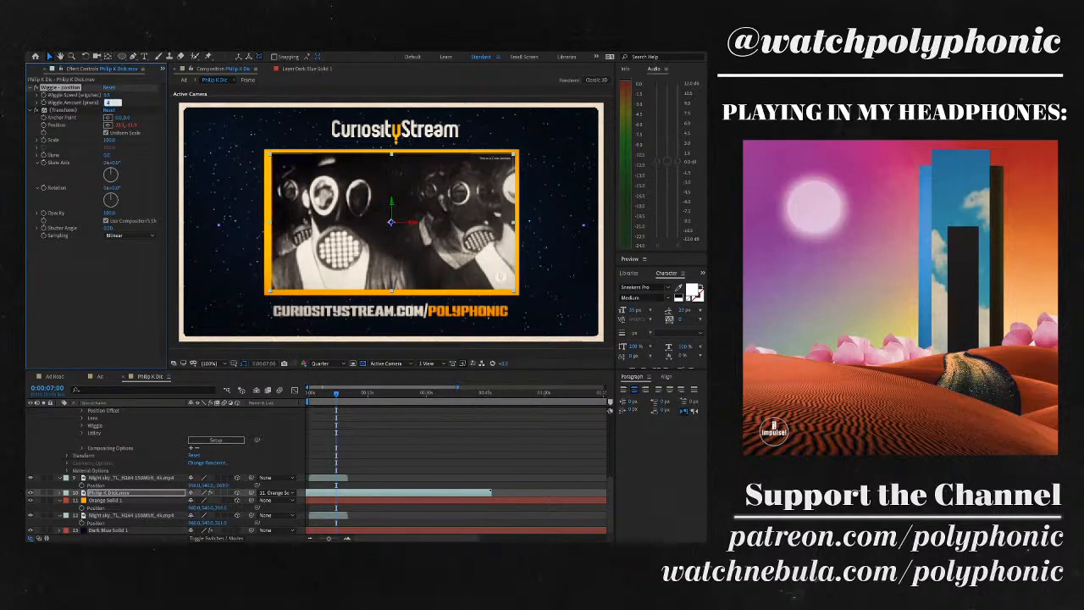
{"action": "type", "text": "0"}
{"action": "key", "text": "Return"}
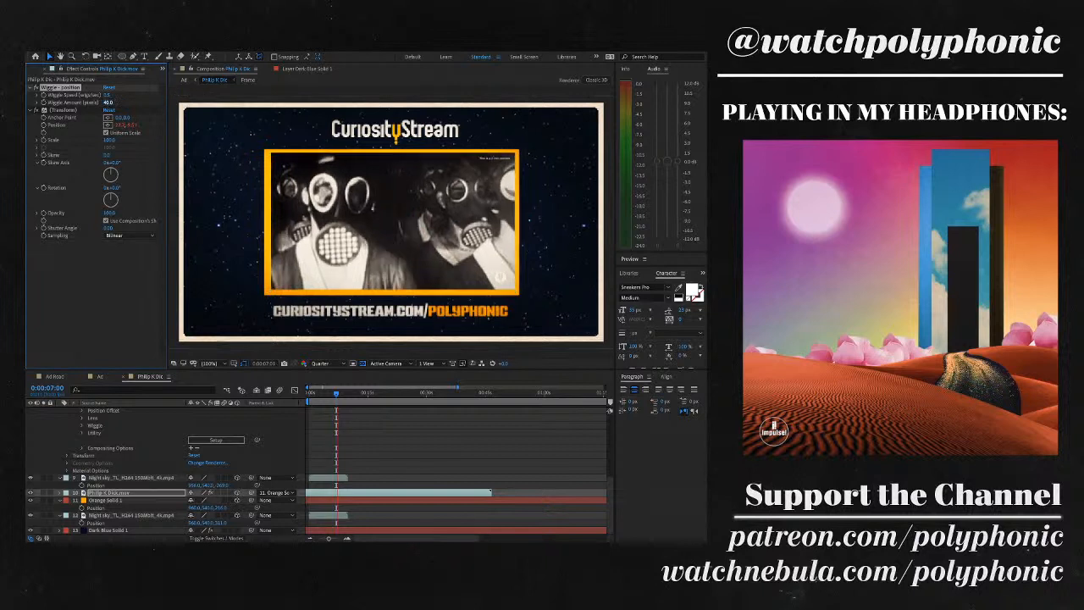
- Preview the footage wiggle inside the gold border in the Philip K Dic composition
{"action": "key", "text": "space"}
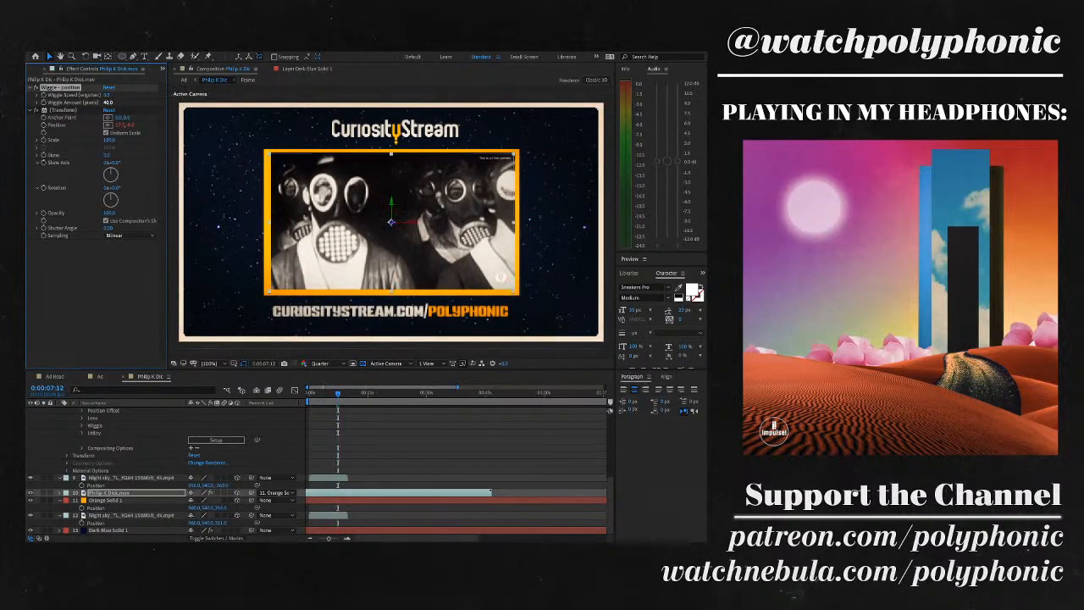
{"action": "key", "text": "space"}
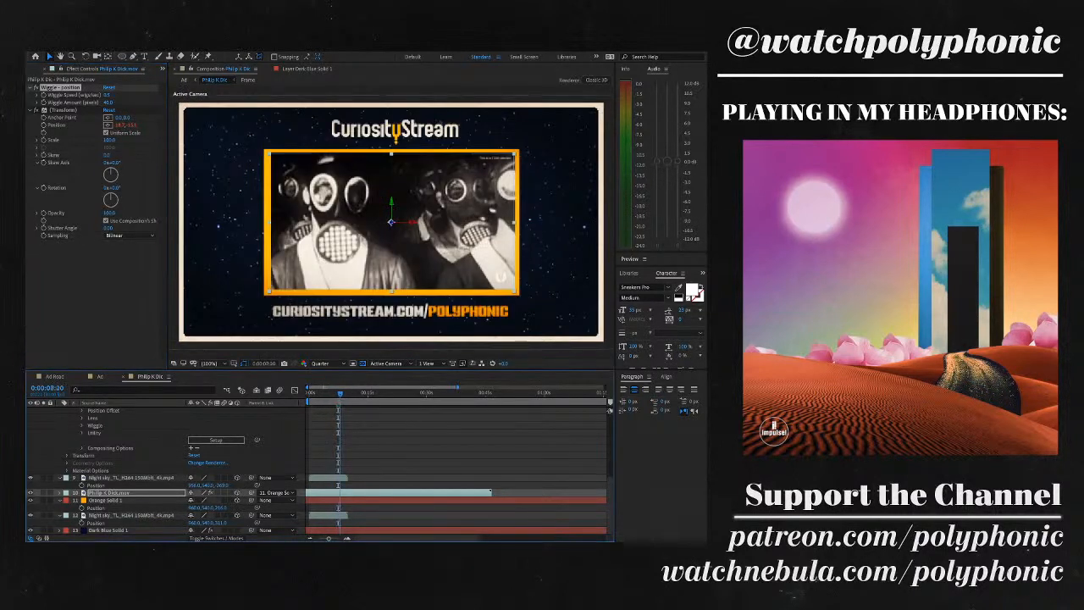
{"action": "left_click_drag", "start_coordinate": [343, 393], "coordinate": [328, 393]}
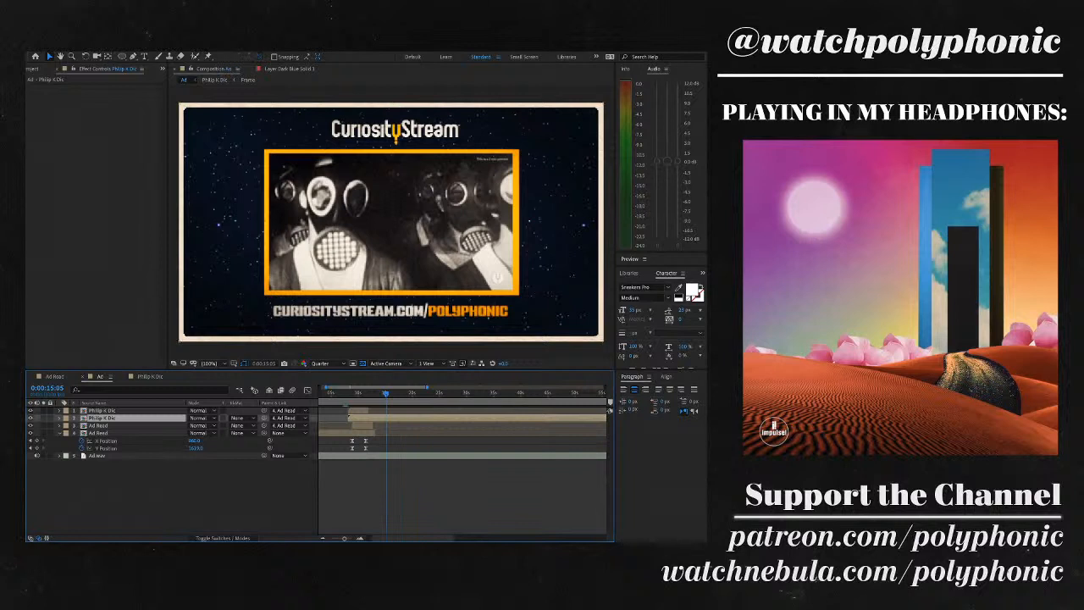
- Preview the Ad composition from 0:00:15:05 to check how the wiggling footage sits within the gold border
{"action": "key", "text": "space"}
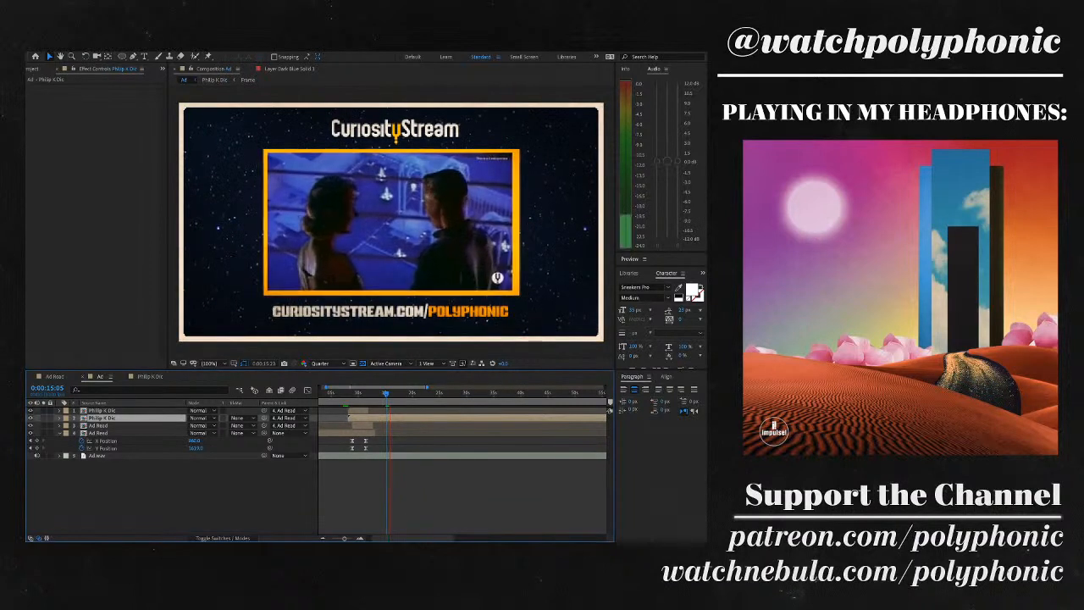
{"action": "key", "text": "space"}
{"action": "key", "text": "space"}
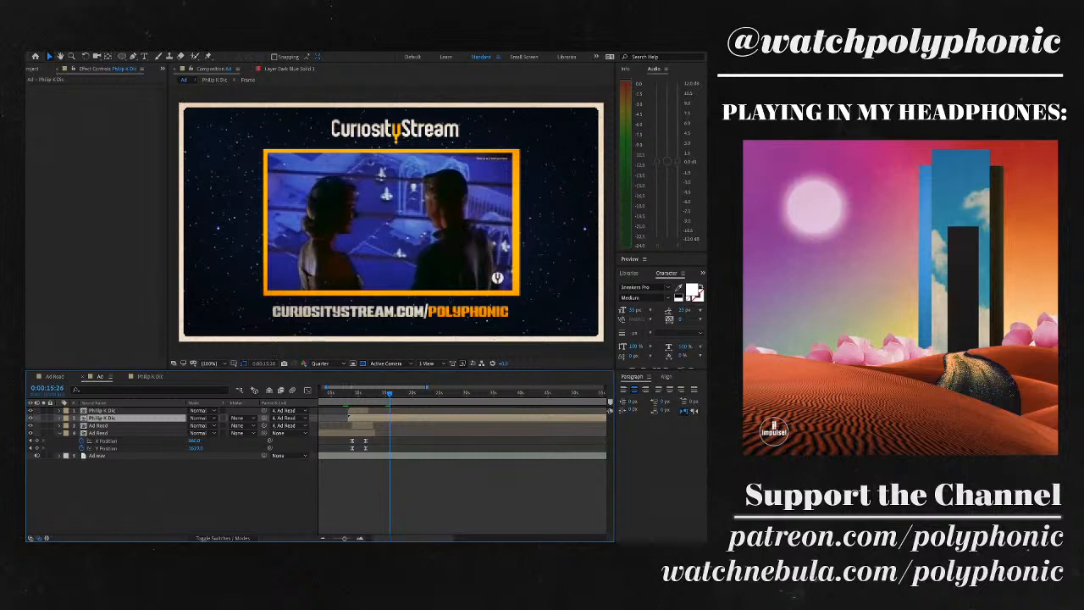
{"action": "key", "text": "space"}
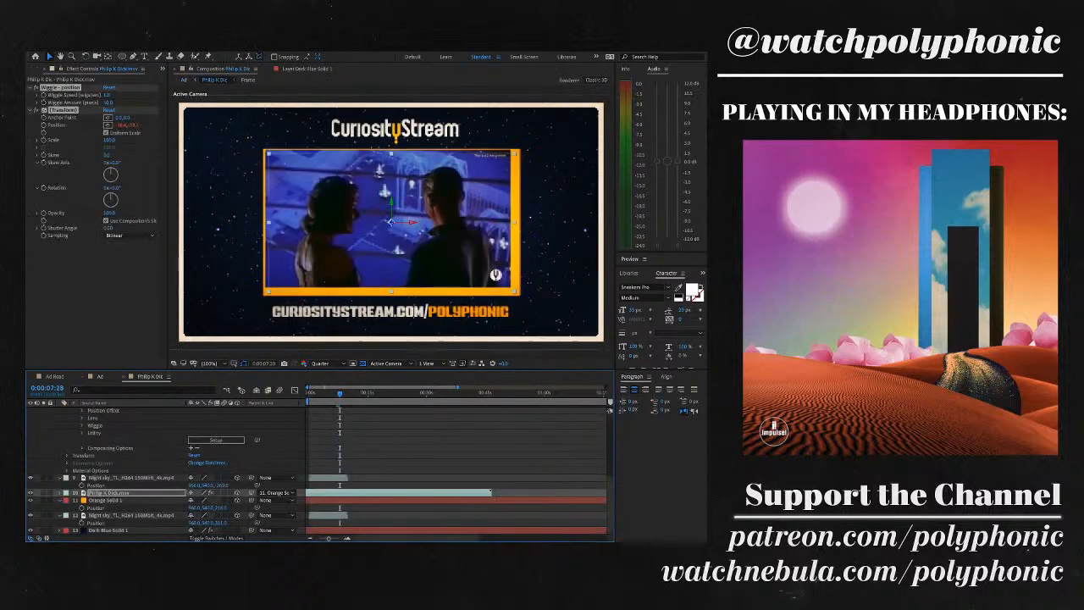
- Remove the Wiggle - position and Transform effects from the Philip K Dick.mov layer and align the footage to the centre of the gold border
{"action": "left_click_drag", "start_coordinate": [392, 222], "coordinate": [395, 224]}
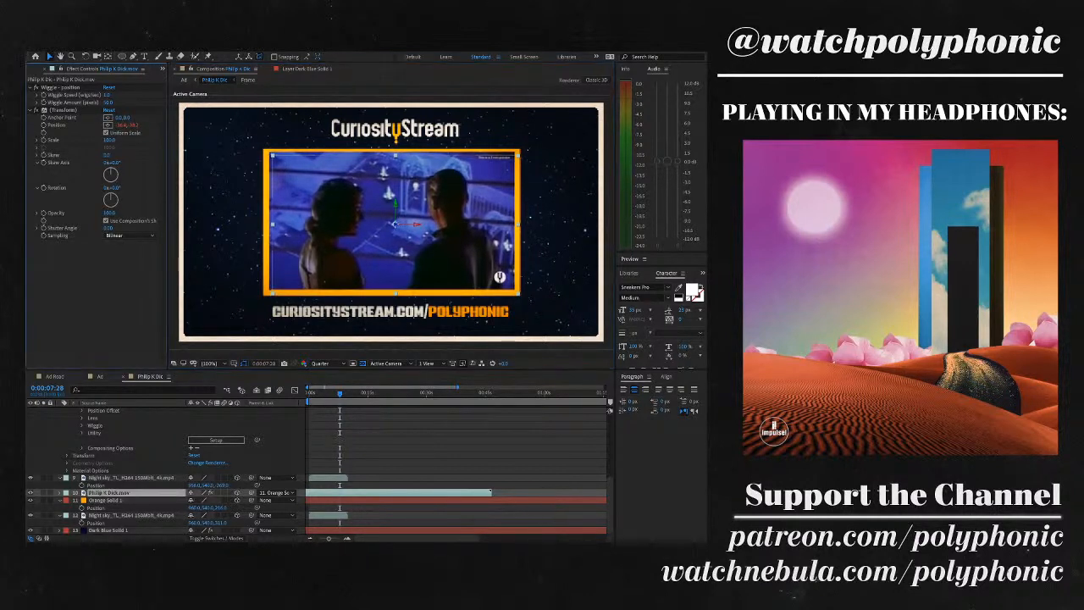
{"action": "left_click", "coordinate": [59, 87]}
{"action": "key", "text": "Delete"}
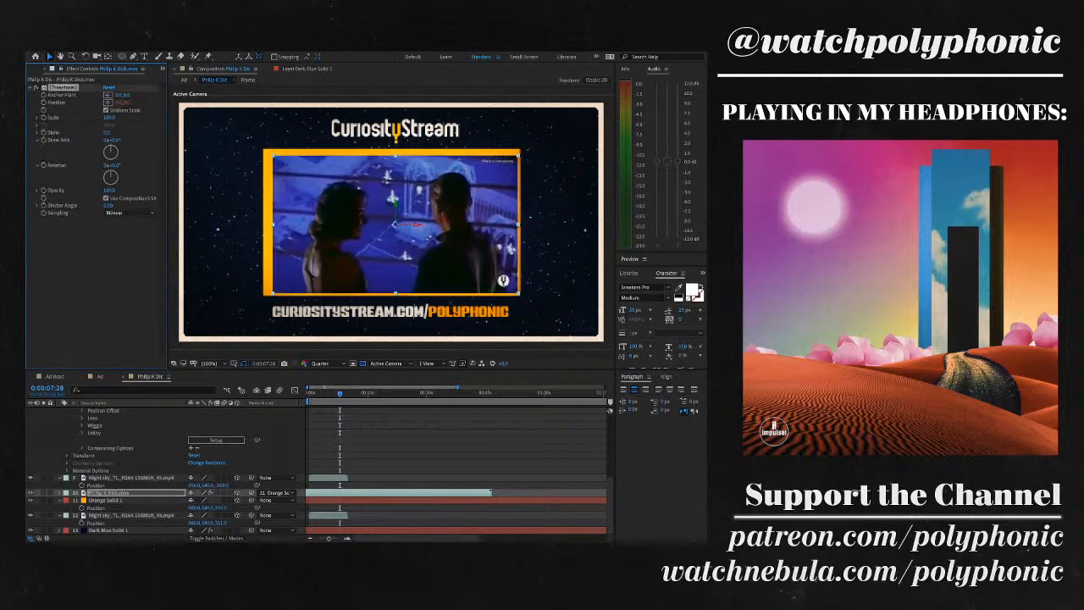
{"action": "key", "text": "Delete"}
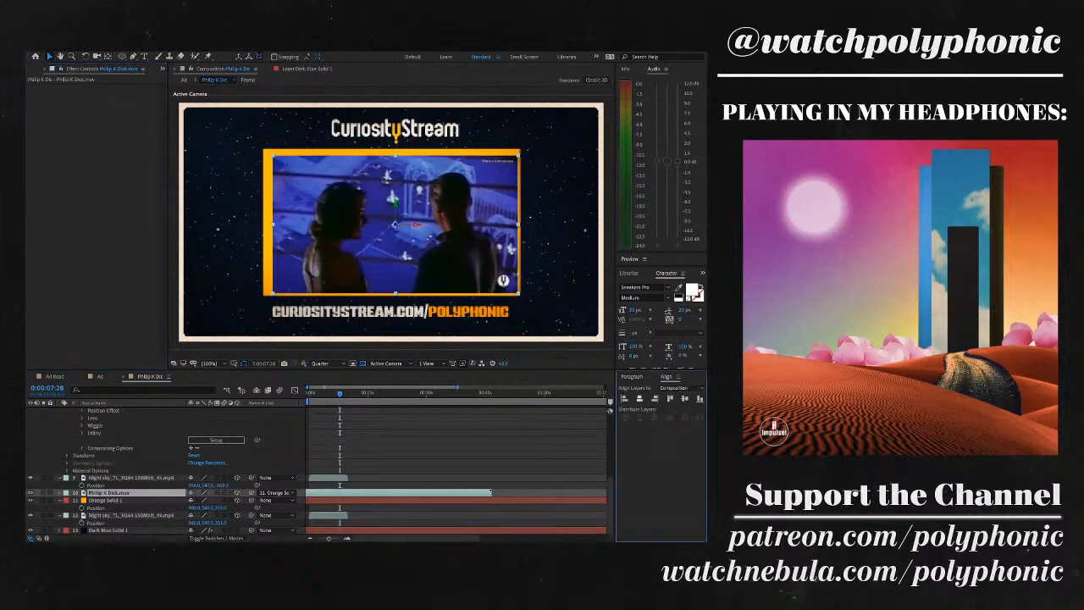
{"action": "left_click", "coordinate": [666, 376]}
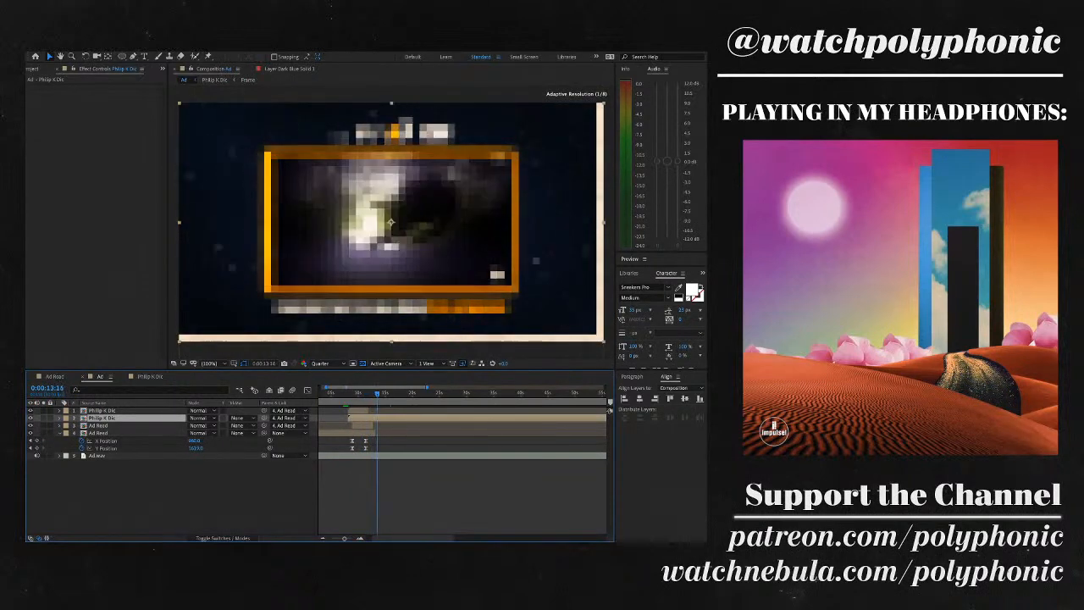
- Preview the Ad composition from 0:00:13:16 up to the footage around 0:00:16:17
{"action": "key", "text": "space"}
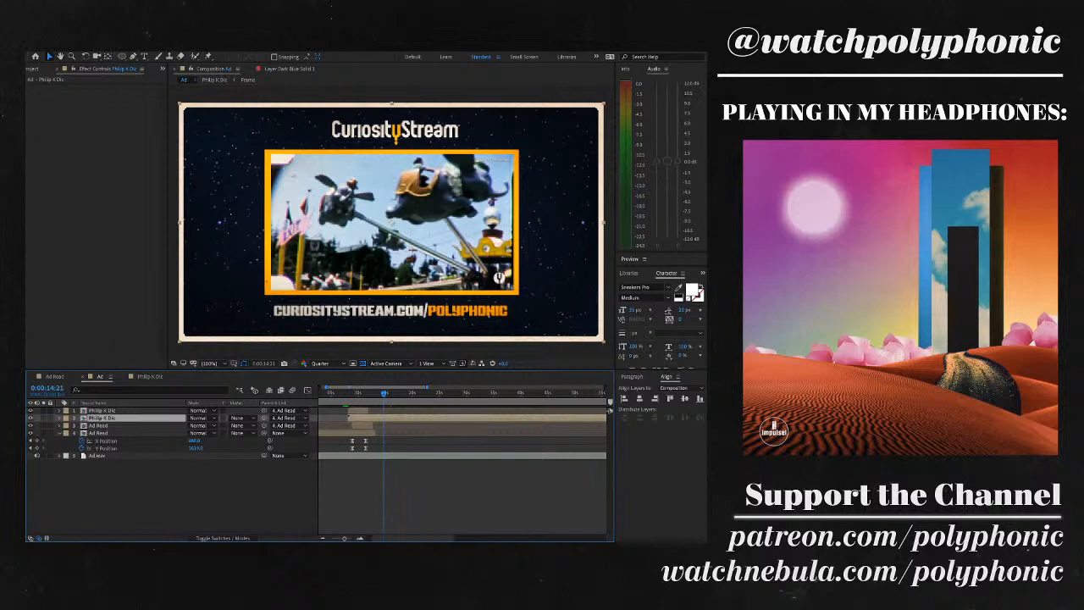
{"action": "key", "text": "space"}
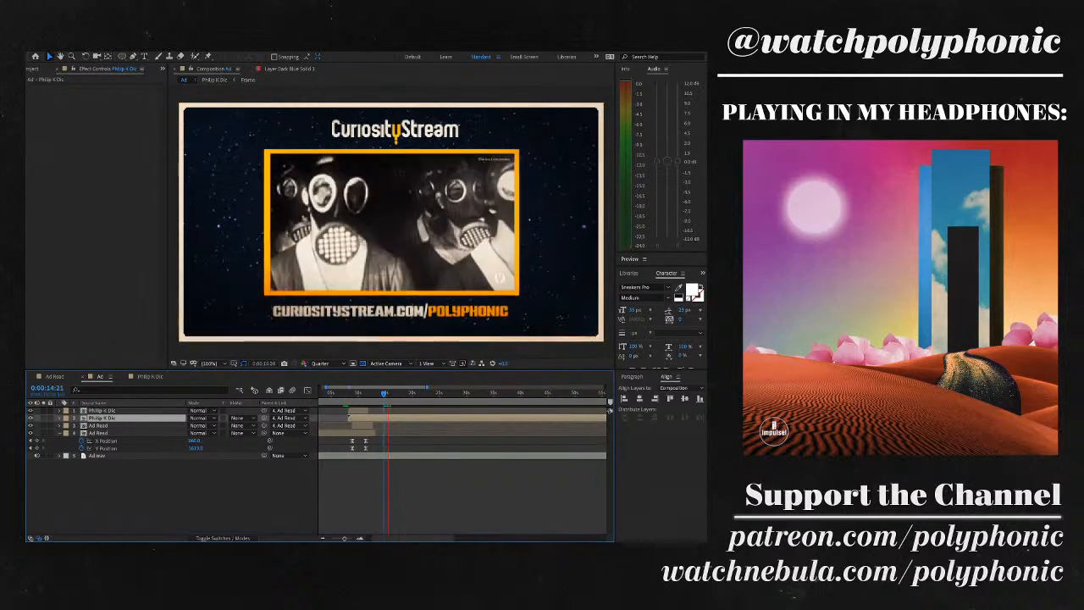
{"action": "key", "text": "space"}
{"action": "key", "text": "space"}
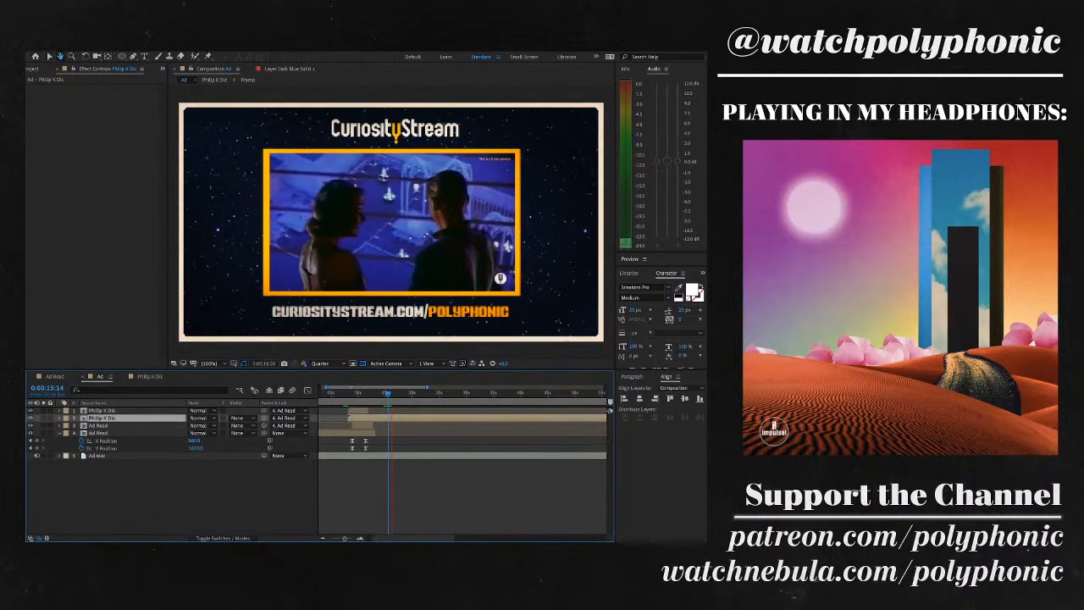
{"action": "key", "text": "space"}
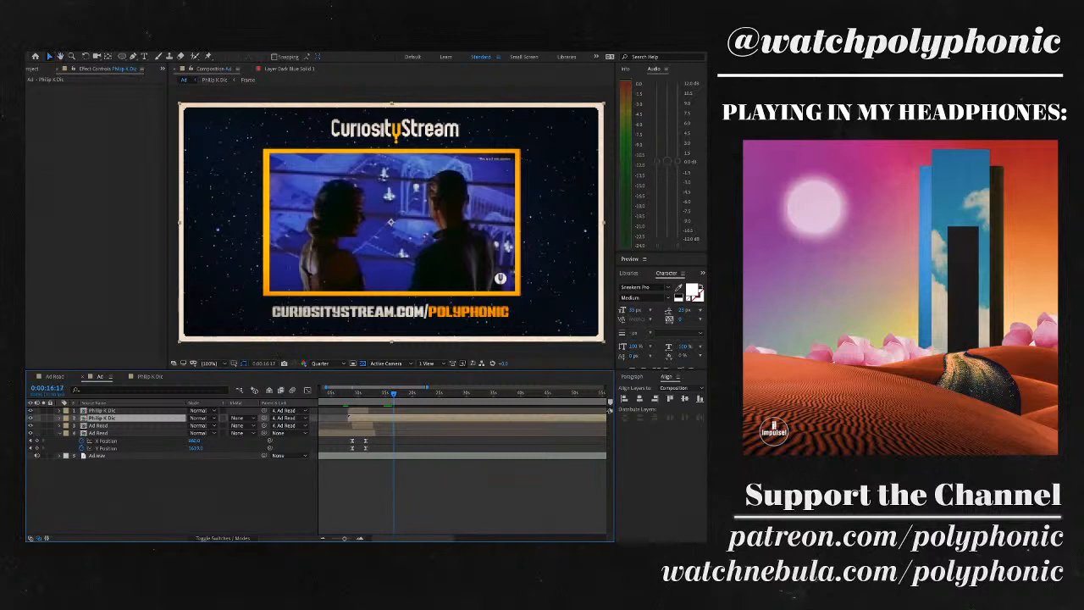
{"action": "key", "text": "space"}
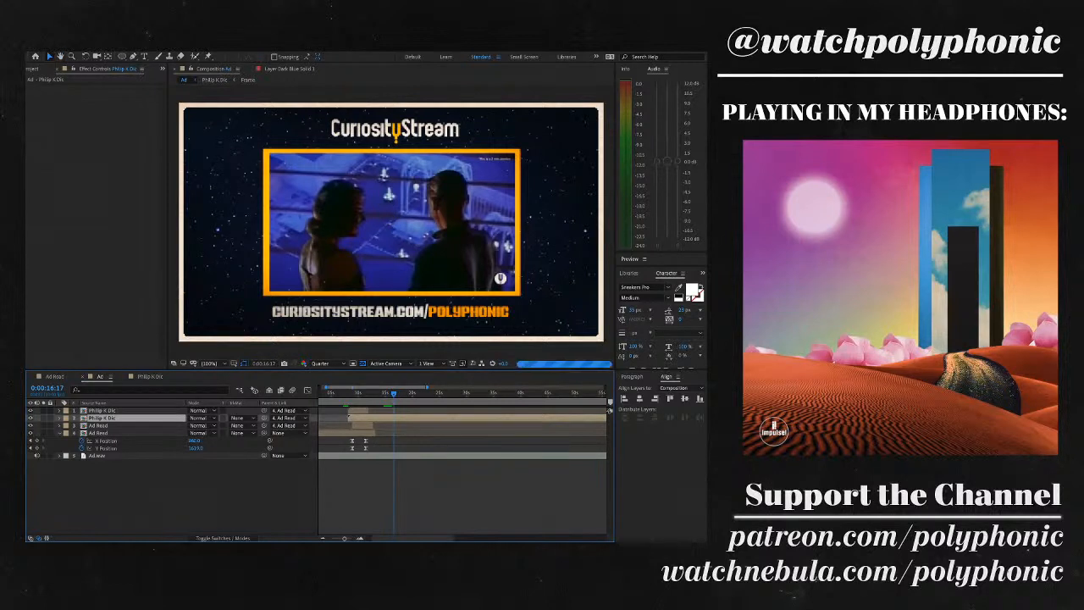
{"action": "key", "text": "space"}
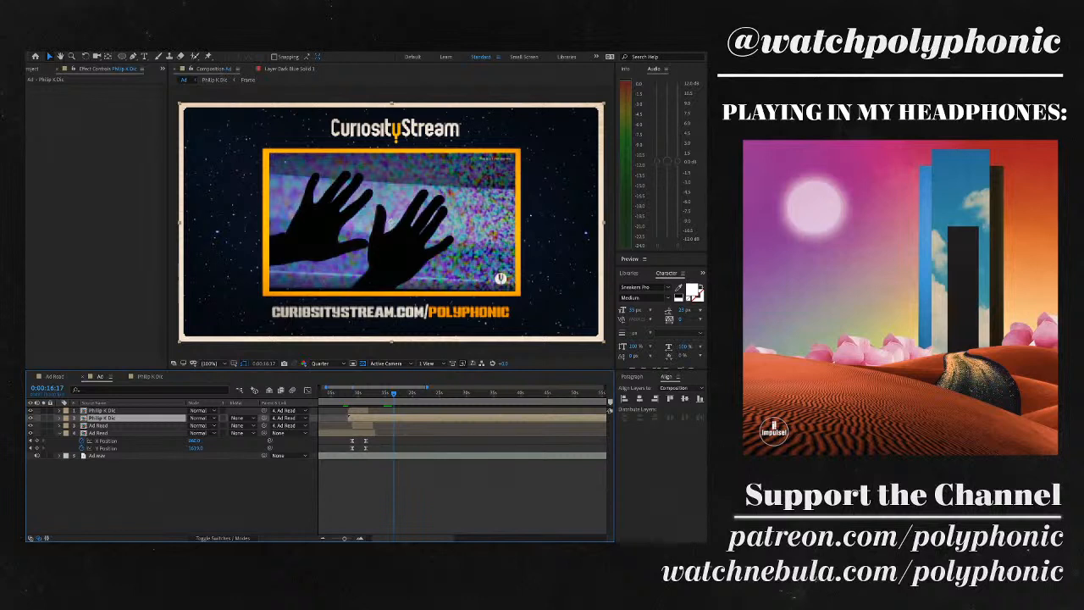
- Step frame by frame from 0:00:16:17 to 0:00:17:04 to find where the CuriosityStream scene should end
{"action": "key", "text": "Page_Down"}
{"action": "key", "text": "Page_Down"}
{"action": "key", "text": "Page_Down"}
{"action": "key", "text": "Page_Down"}
{"action": "key", "text": "Page_Down"}
{"action": "key", "text": "Page_Down"}
{"action": "key", "text": "Page_Down"}
{"action": "key", "text": "Page_Down"}
{"action": "key", "text": "Page_Down"}
{"action": "key", "text": "Page_Down"}
{"action": "key", "text": "Page_Down"}
{"action": "key", "text": "Page_Down"}
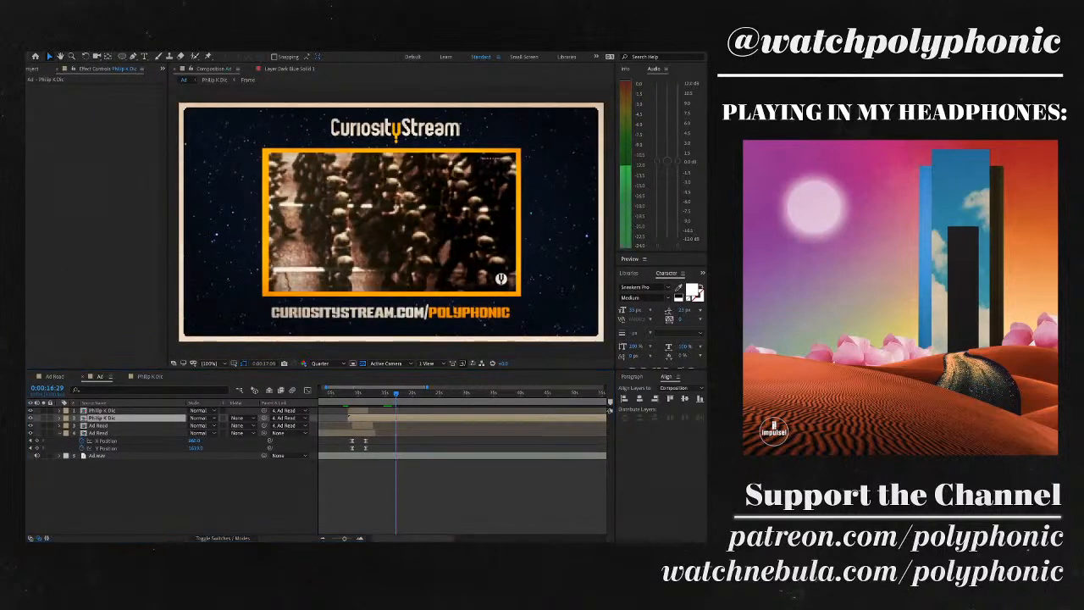
{"action": "key", "text": "space"}
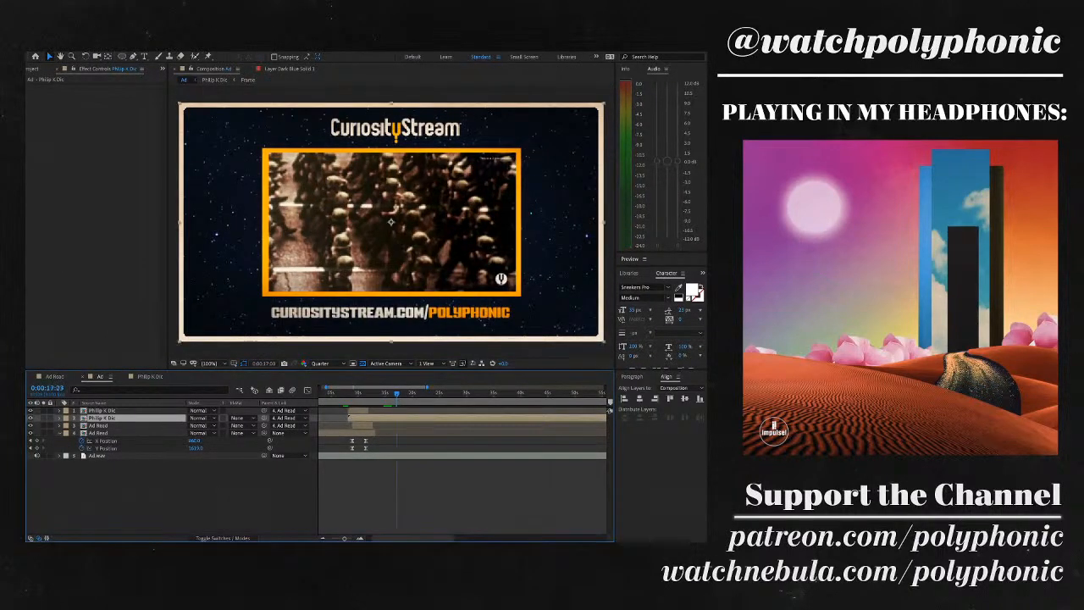
{"action": "key", "text": "Page_Down"}
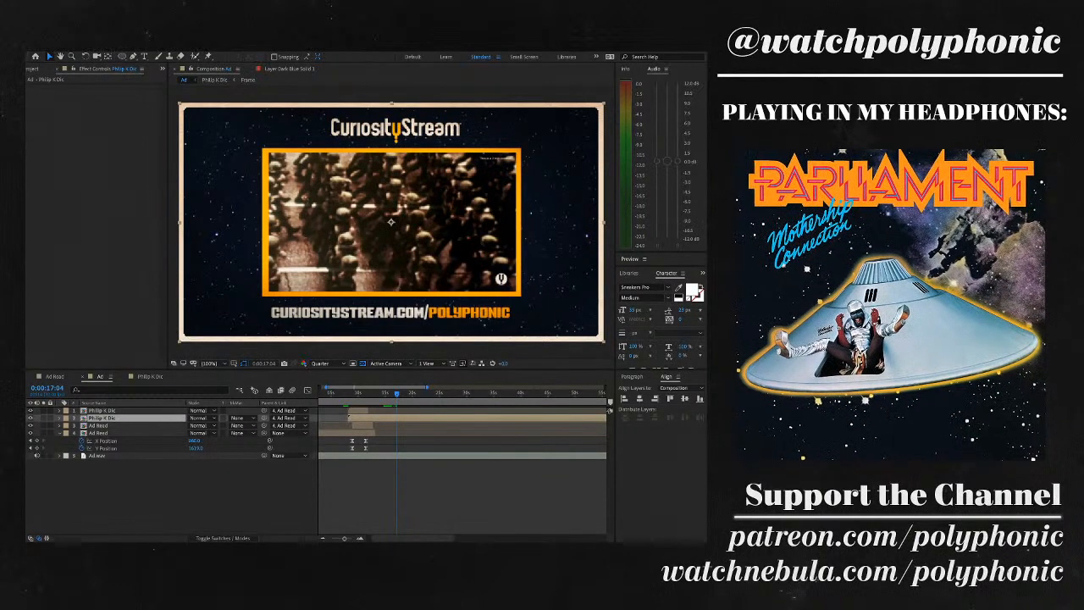
- Replay the section between 0:00:17:02 and 0:00:17:28 to judge the timing of the exit from the CuriosityStream scene
{"action": "key", "text": "space"}
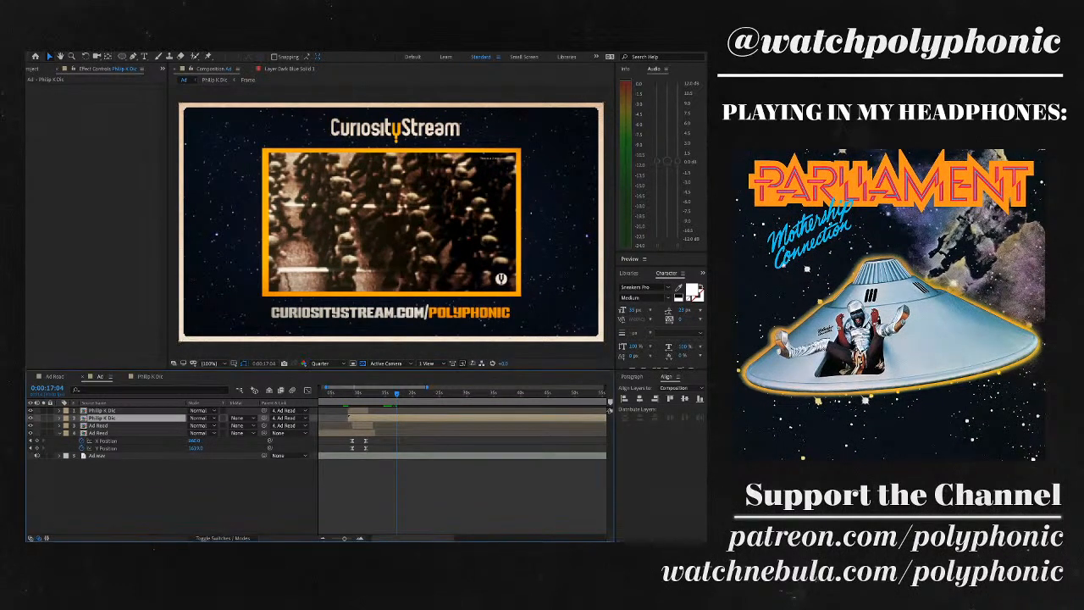
{"action": "key", "text": "="}
{"action": "key", "text": "="}
{"action": "key", "text": "space"}
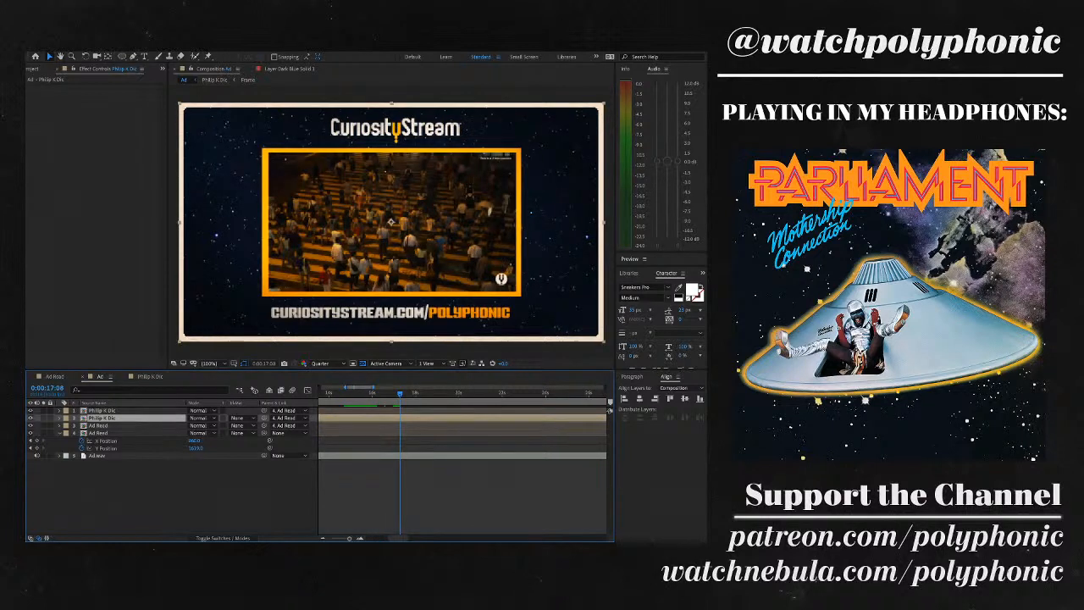
{"action": "key", "text": "space"}
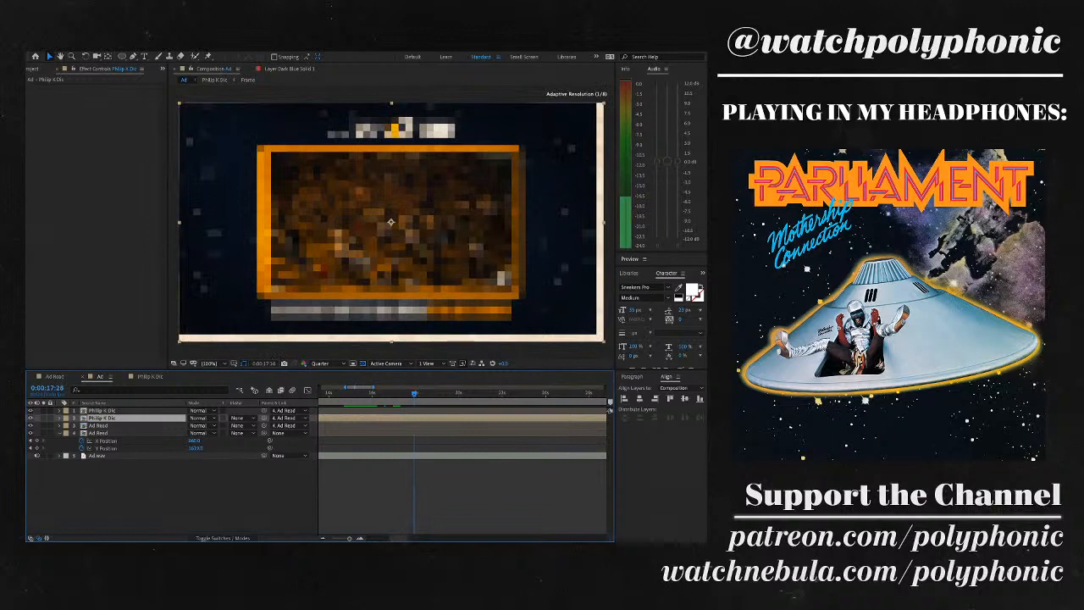
{"action": "key", "text": "space"}
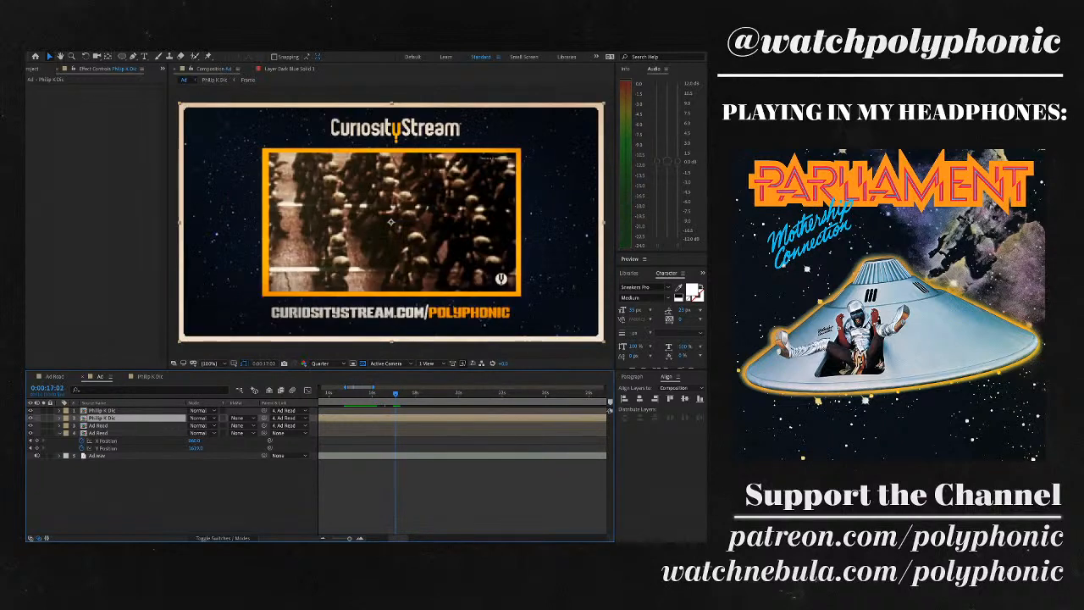
{"action": "key", "text": "minus"}
{"action": "key", "text": "minus"}
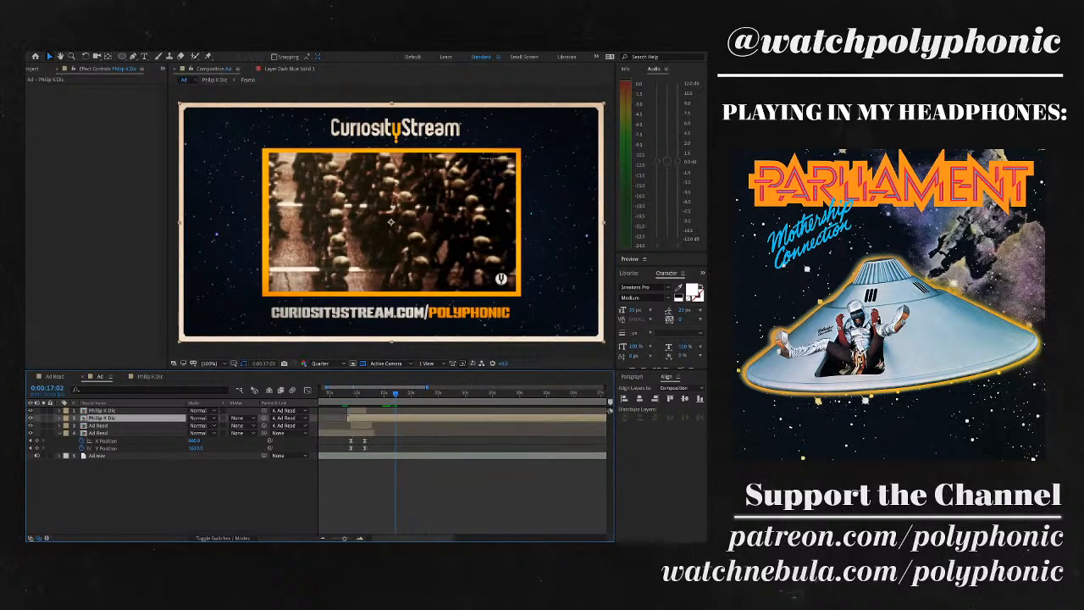
{"action": "key", "text": "equal"}
{"action": "key", "text": "equal"}
{"action": "key", "text": "space"}
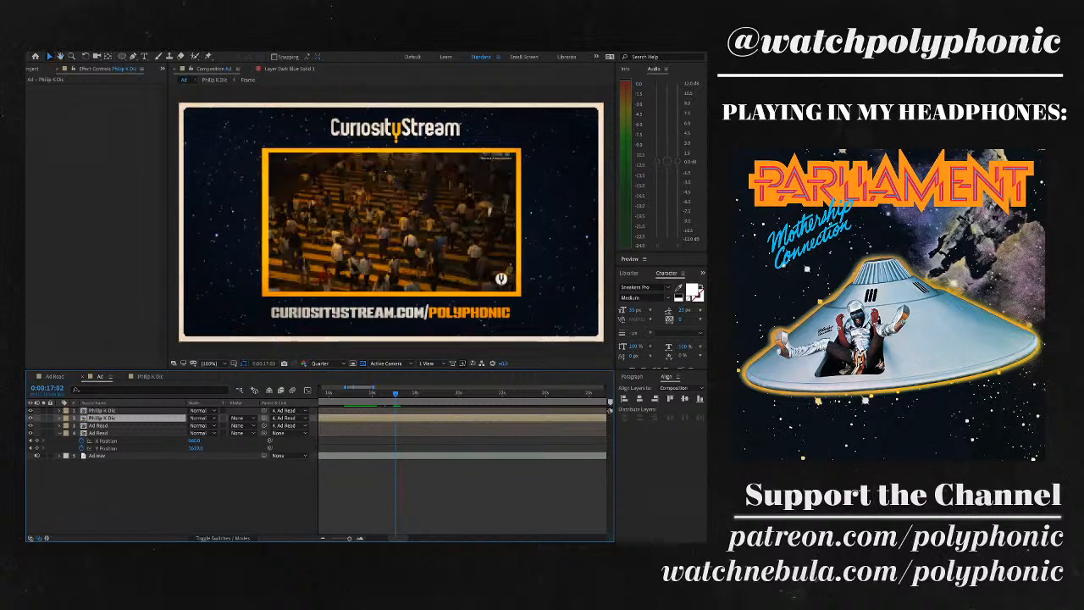
{"action": "key", "text": "space"}
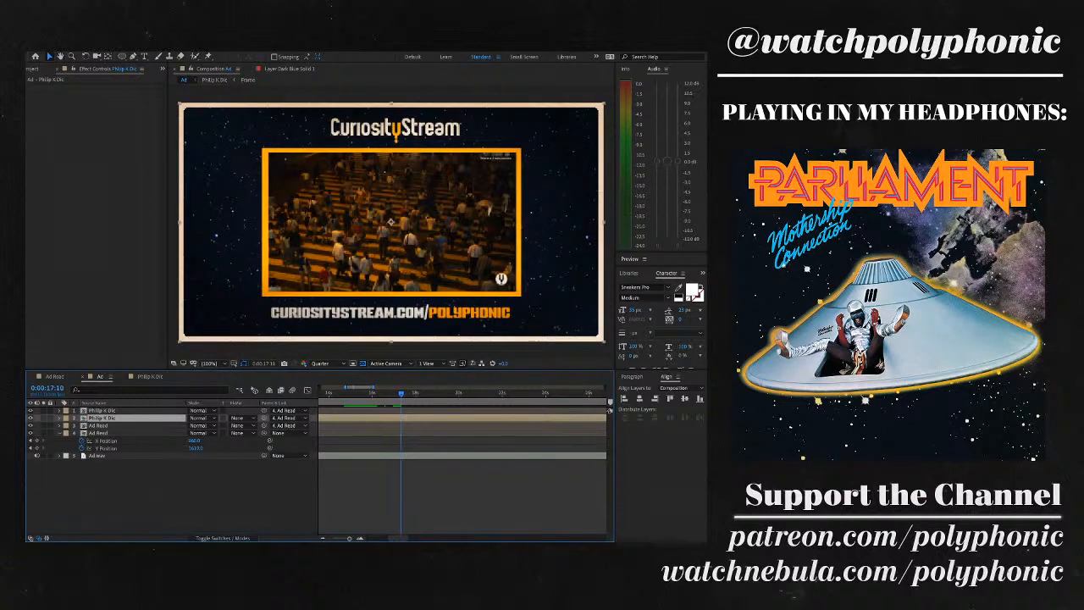
- Keyframe the Position of the second Philip K Dic layer so it slides down out of frame, reaching Y 573 at 0:00:17:10
{"action": "key", "text": "u"}
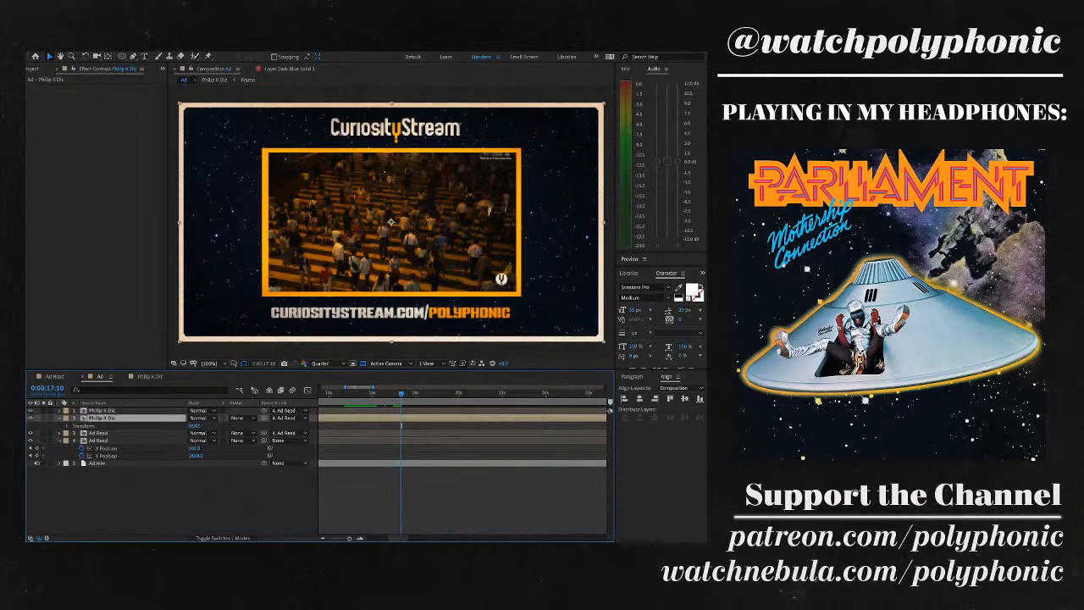
{"action": "key", "text": "u"}
{"action": "key", "text": "alt+shift+p"}
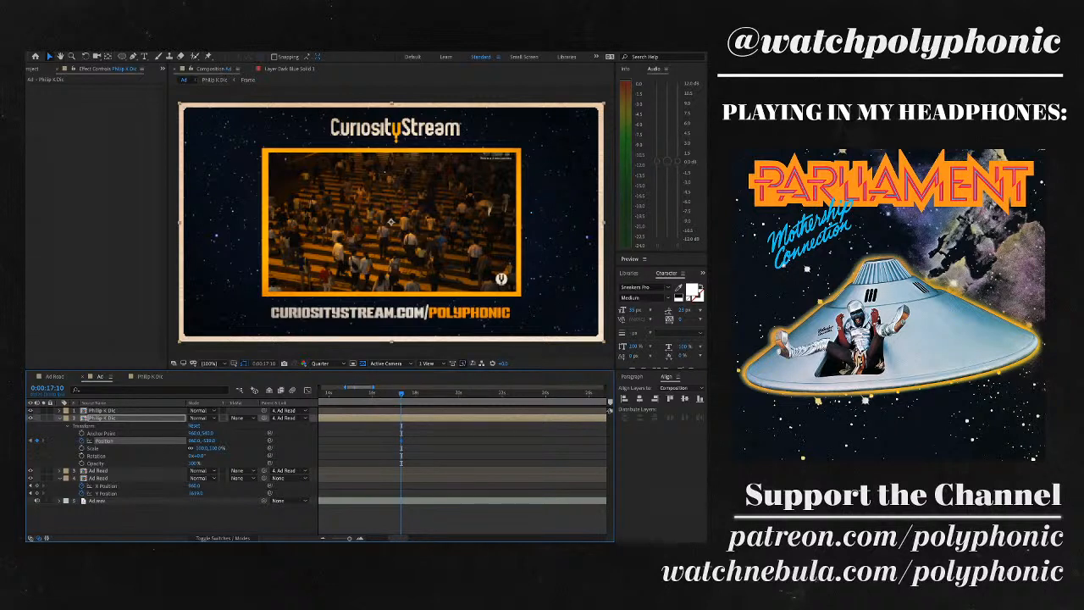
{"action": "left_click_drag", "start_coordinate": [208, 441], "coordinate": [458, 440]}
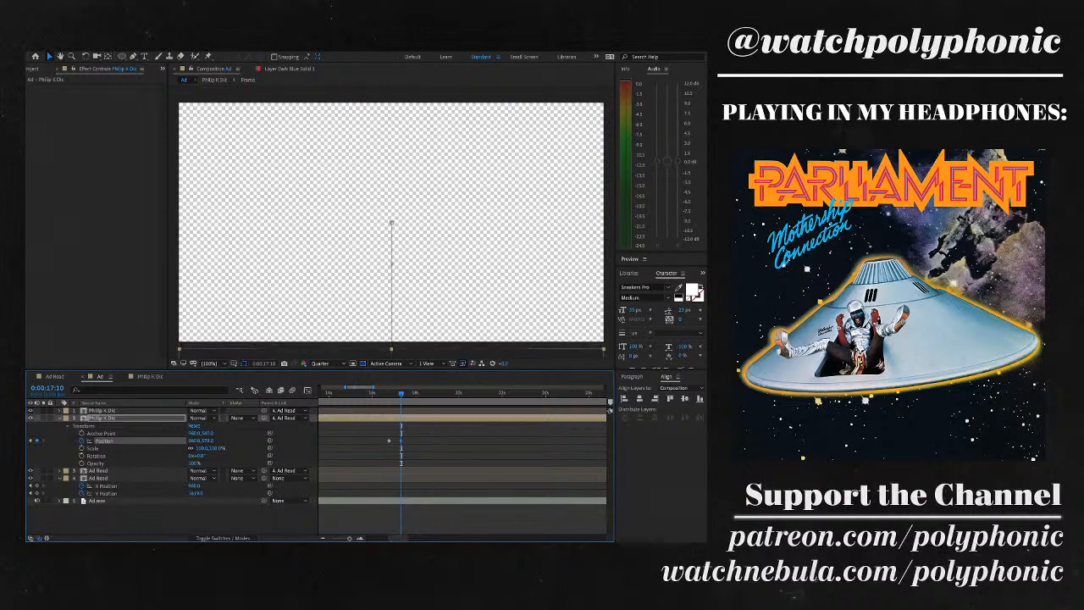
- Separate the layer's Position into X and Y and ease both slide keyframes into a speed curve that peaks midway
{"action": "key", "text": "shift+F3"}
{"action": "key", "text": "equal"}
{"action": "key", "text": "equal"}
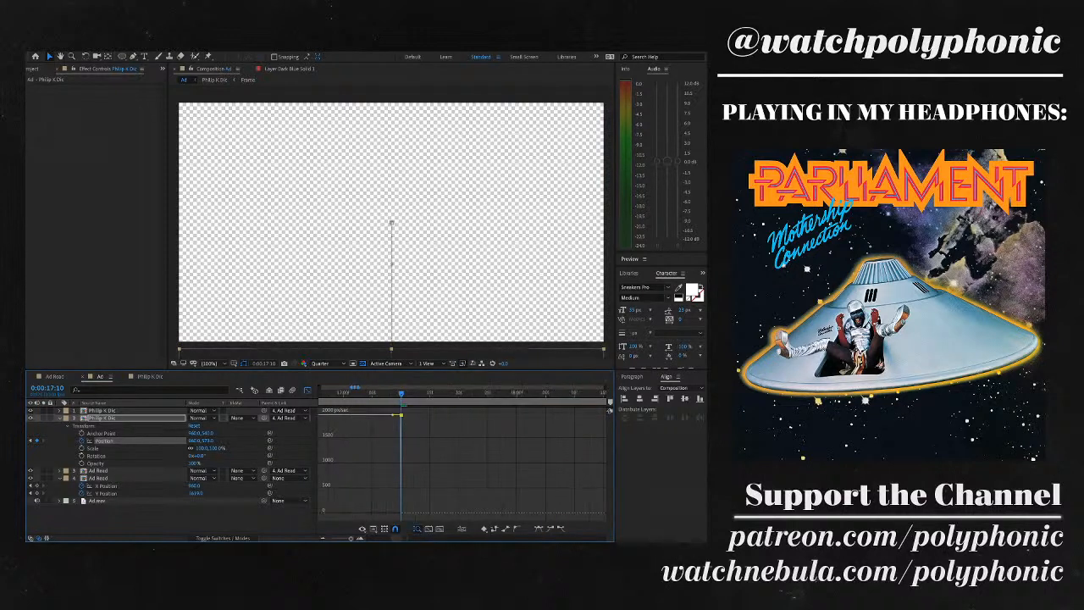
{"action": "left_click_drag", "start_coordinate": [398, 415], "coordinate": [381, 505]}
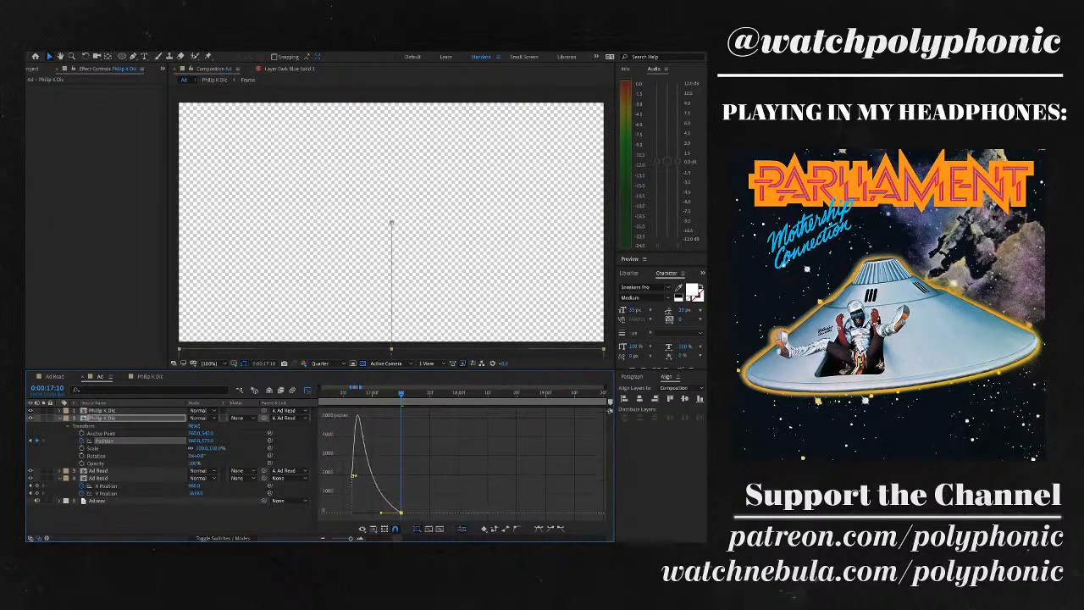
{"action": "left_click", "coordinate": [462, 529]}
{"action": "left_click_drag", "start_coordinate": [401, 415], "coordinate": [386, 511]}
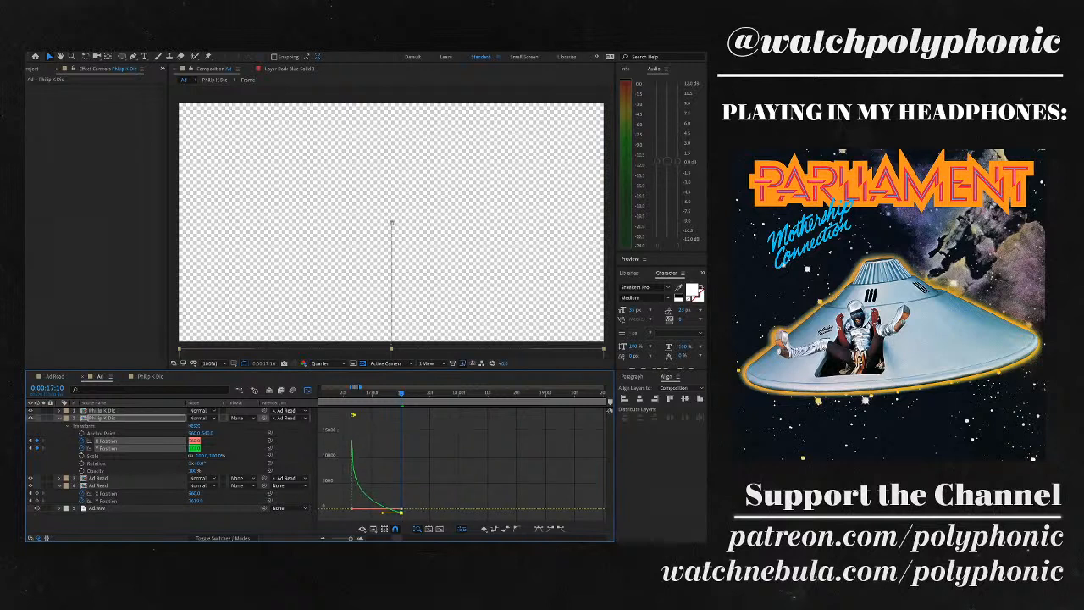
{"action": "left_click_drag", "start_coordinate": [355, 415], "coordinate": [368, 506]}
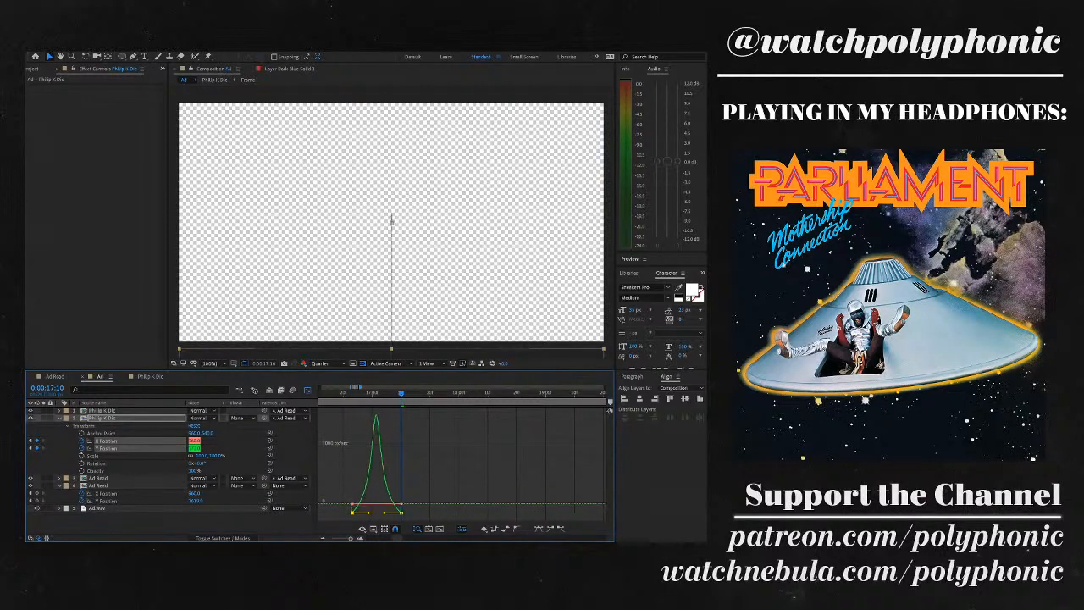
- Preview the eased slide-out and check it frame by frame from 0:00:16:22 to 0:00:17:12
{"action": "key", "text": "space"}
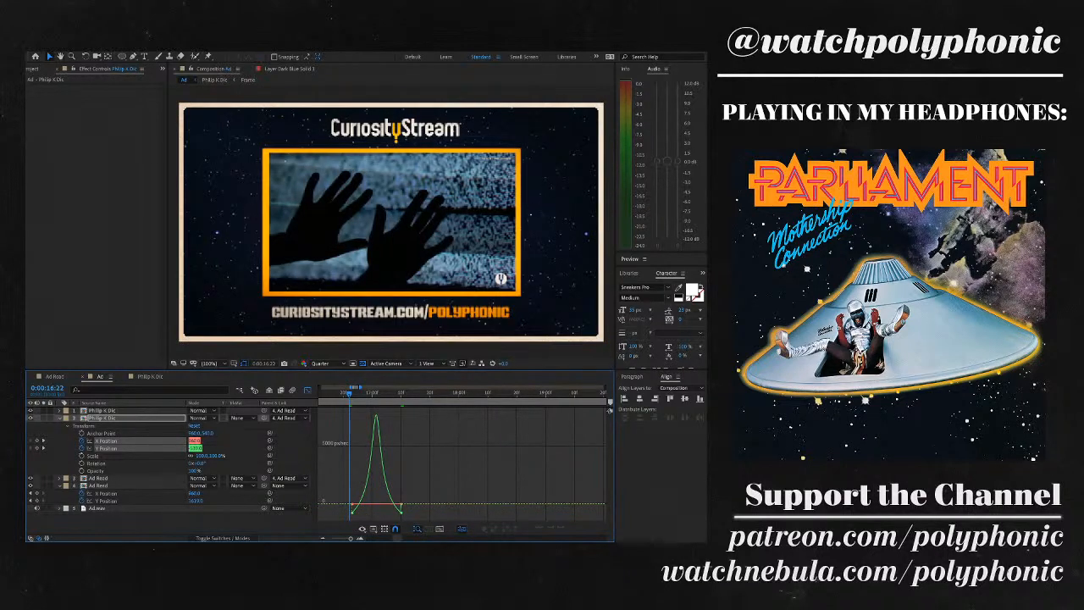
{"action": "key", "text": "Page_Down"}
{"action": "key", "text": "Page_Down"}
{"action": "key", "text": "Page_Down"}
{"action": "key", "text": "Page_Down"}
{"action": "key", "text": "Page_Down"}
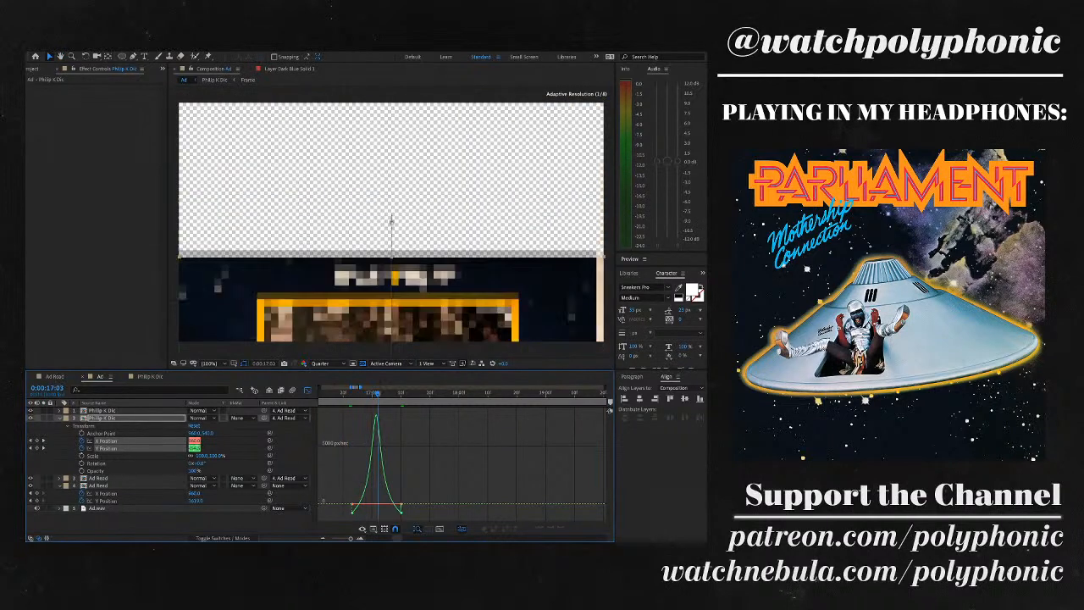
{"action": "key", "text": "Page_Down"}
{"action": "key", "text": "Page_Down"}
{"action": "key", "text": "Page_Down"}
{"action": "key", "text": "Page_Down"}
{"action": "key", "text": "Page_Down"}
{"action": "key", "text": "Page_Down"}
{"action": "key", "text": "Page_Down"}
{"action": "key", "text": "Page_Down"}
{"action": "key", "text": "Page_Down"}
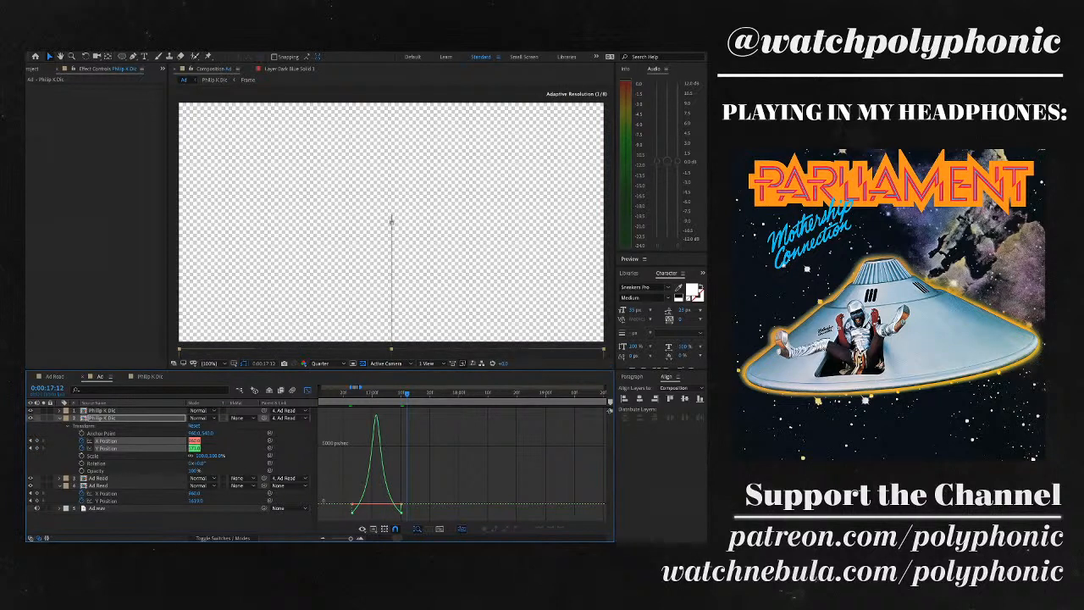
- Set the Y Position keyframe at 0:00:17:10 on the second Philip K Dic layer to 540
{"action": "left_click", "coordinate": [308, 390]}
{"action": "key", "text": "Page_Up"}
{"action": "key", "text": "Page_Up"}
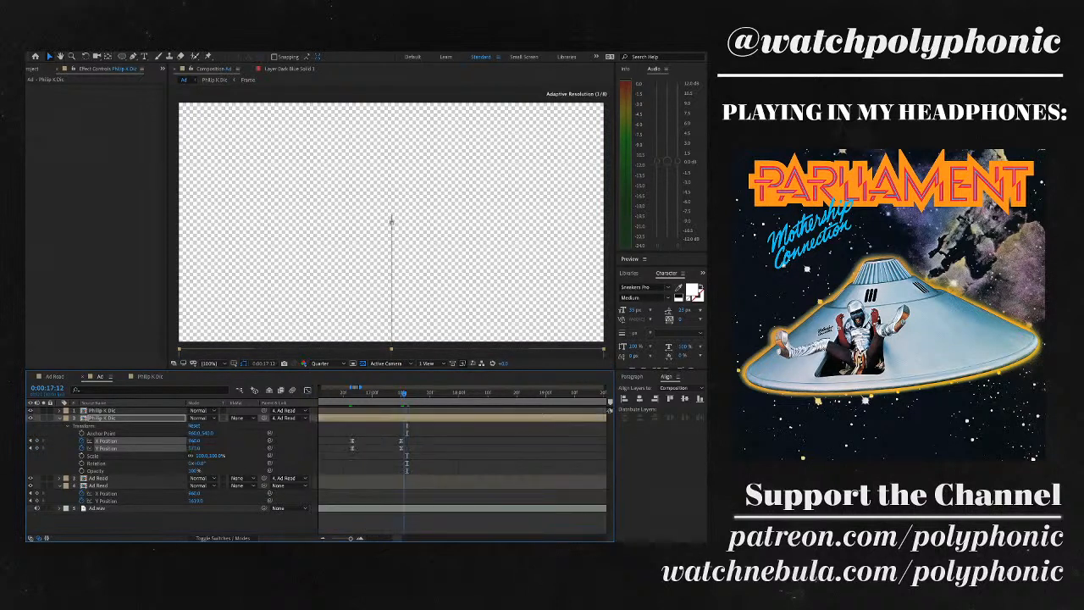
{"action": "left_click", "coordinate": [106, 448]}
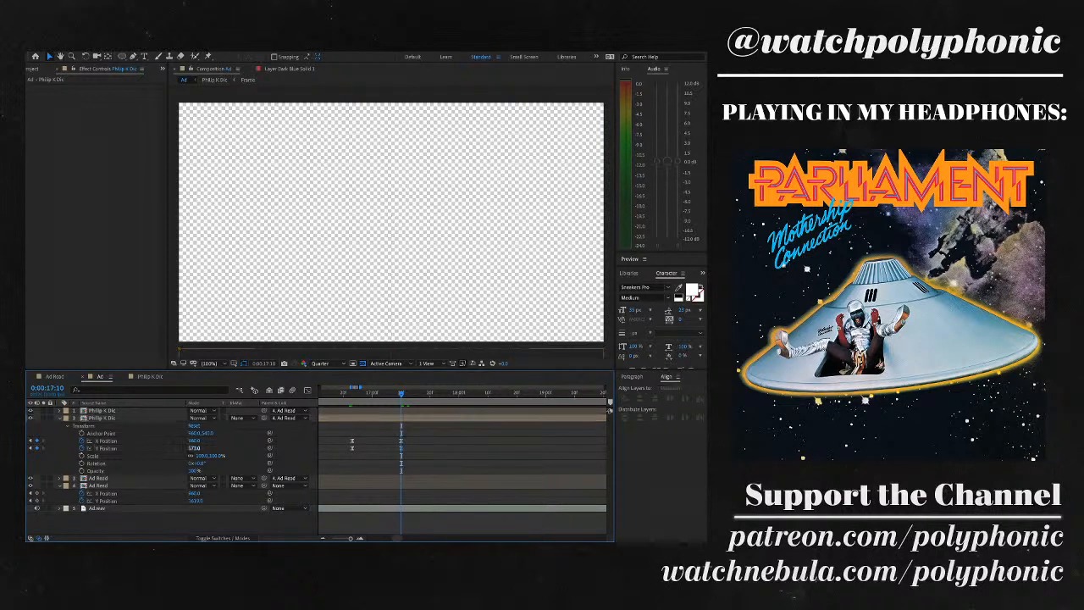
{"action": "key", "text": "shift+Up"}
{"action": "key", "text": "shift+Up"}
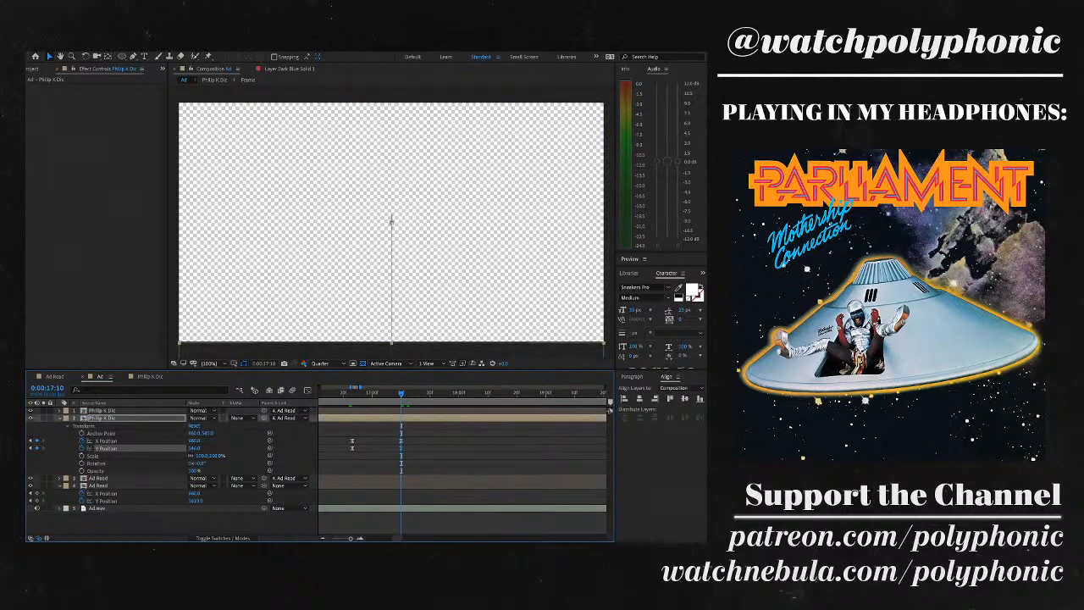
- Check the beginning of the slide-out by stepping back from 0:00:17:10 to 0:00:16:24
{"action": "key", "text": "shift+Page_Up"}
{"action": "key", "text": "Page_Up"}
{"action": "key", "text": "Page_Up"}
{"action": "key", "text": "Page_Up"}
{"action": "key", "text": "Page_Up"}
{"action": "key", "text": "Page_Up"}
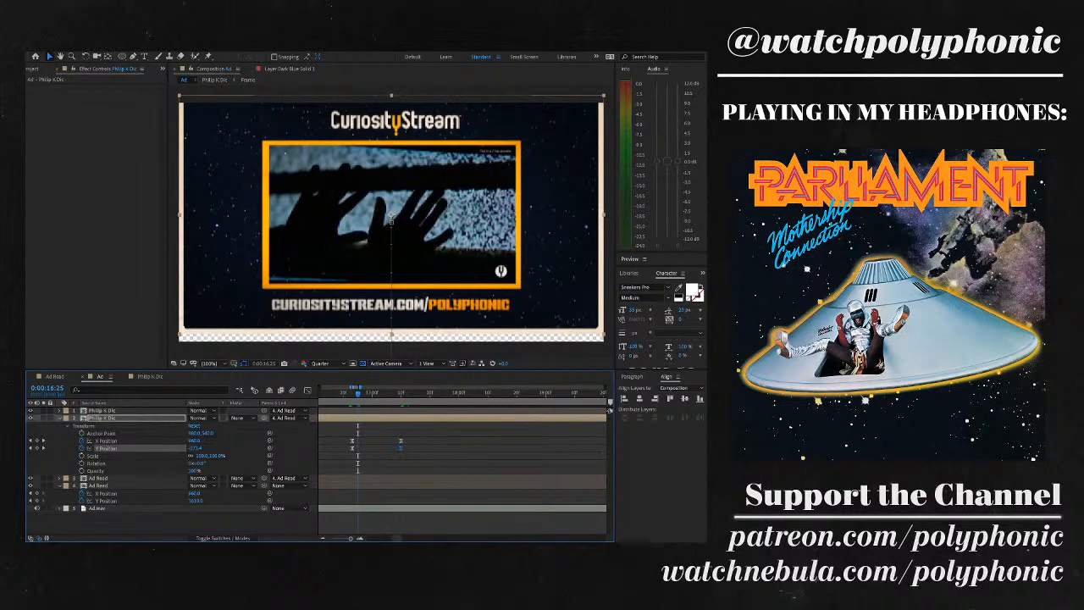
{"action": "key", "text": "Page_Up"}
- Duplicate the Ad Read layer and place the copy in time over the start of the slide-out at 0:00:16:24
{"action": "key", "text": "minus"}
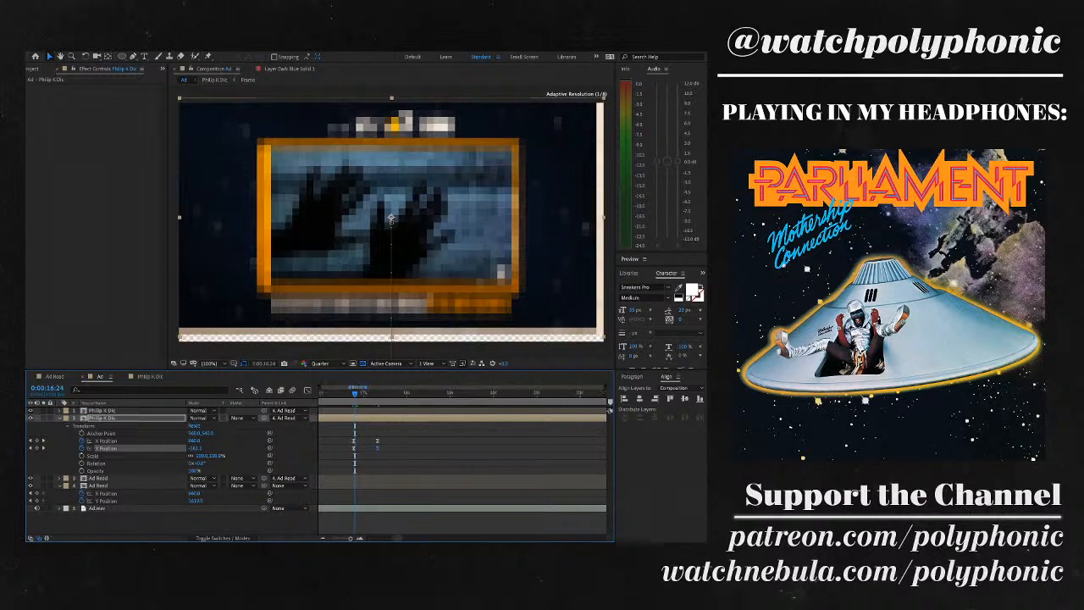
{"action": "key", "text": "minus"}
{"action": "key", "text": "minus"}
{"action": "key", "text": "minus"}
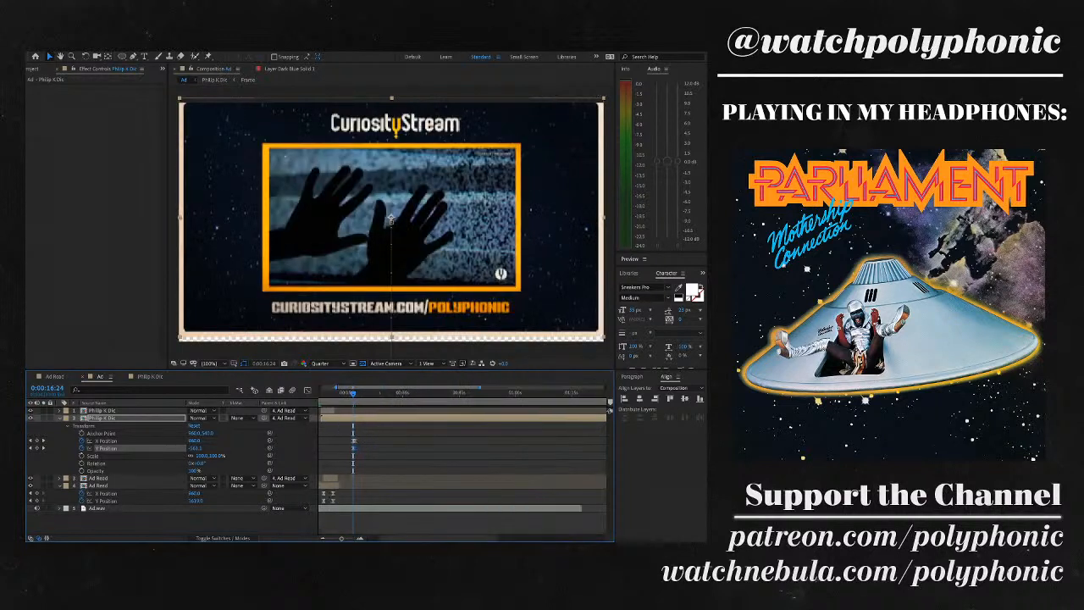
{"action": "key", "text": "equal"}
{"action": "key", "text": "equal"}
{"action": "key", "text": "equal"}
{"action": "key", "text": "equal"}
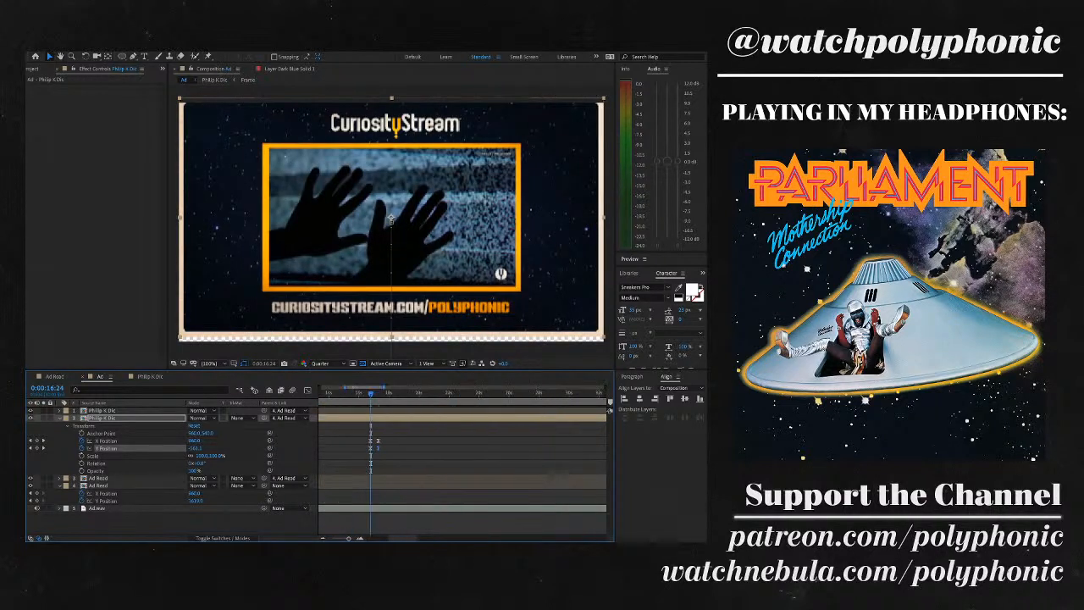
{"action": "key", "text": "minus"}
{"action": "key", "text": "ctrl+d"}
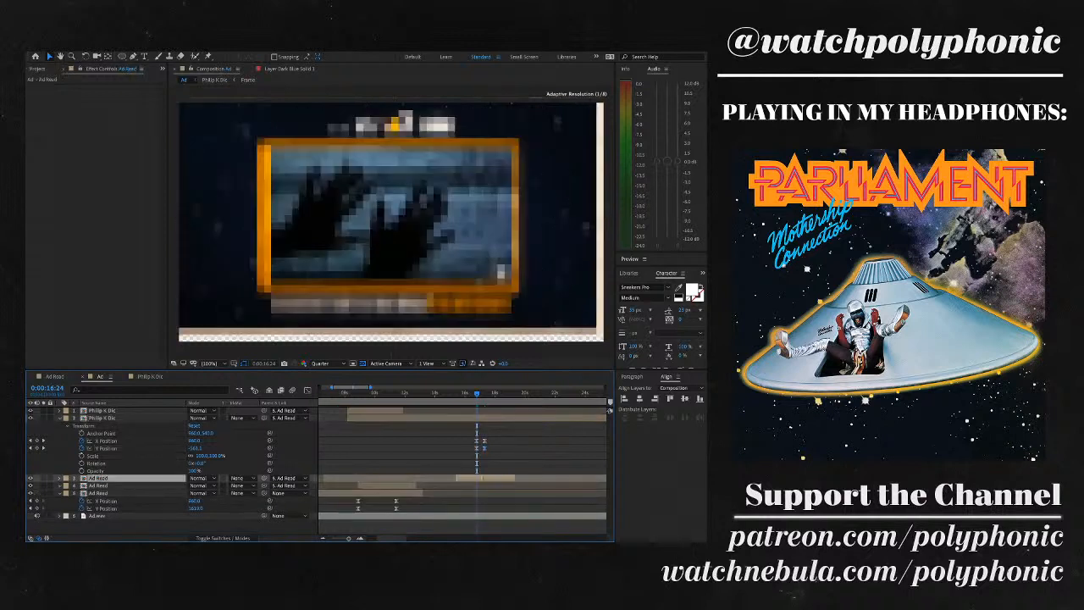
- Move the new Ad Read copy so its upper edge lines up with the lower edge of the Philip K Dic frame
{"action": "key", "text": "comma"}
{"action": "key", "text": "comma"}
{"action": "key", "text": "comma"}
{"action": "key", "text": "comma"}
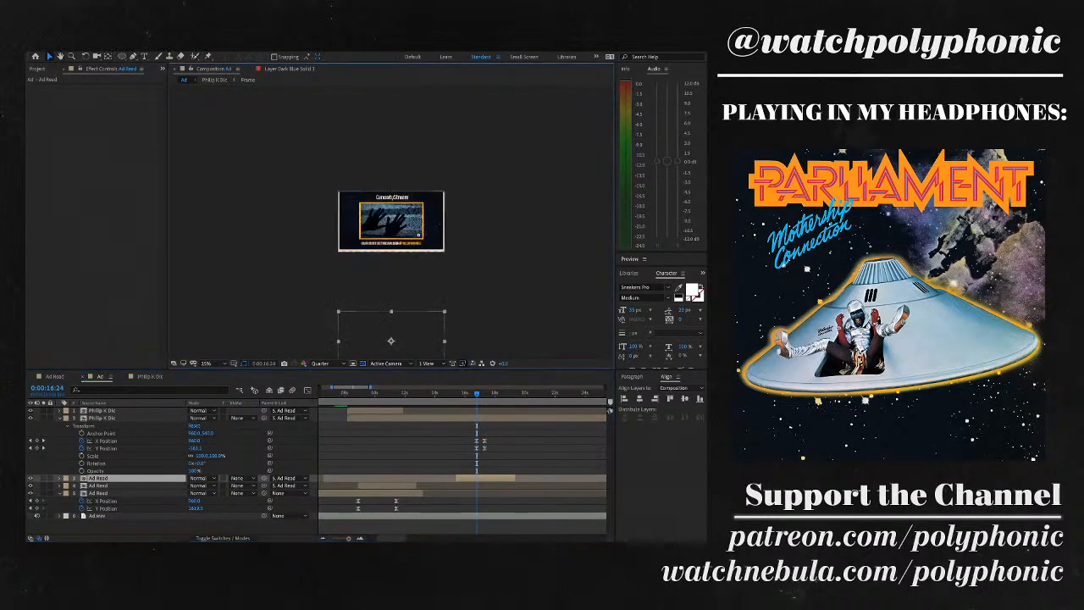
{"action": "key", "text": "period"}
{"action": "key", "text": "period"}
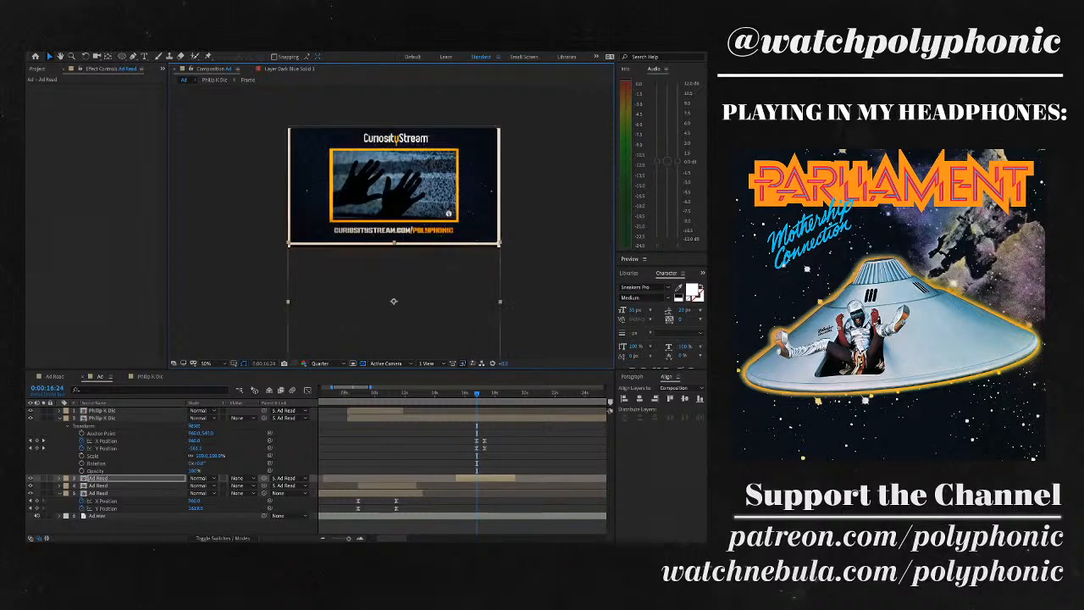
{"action": "key", "text": "period"}
{"action": "key", "text": "period"}
{"action": "key", "text": "Down"}
{"action": "key", "text": "Down"}
{"action": "key", "text": "Down"}
{"action": "key", "text": "Down"}
{"action": "key", "text": "Down"}
{"action": "key", "text": "Down"}
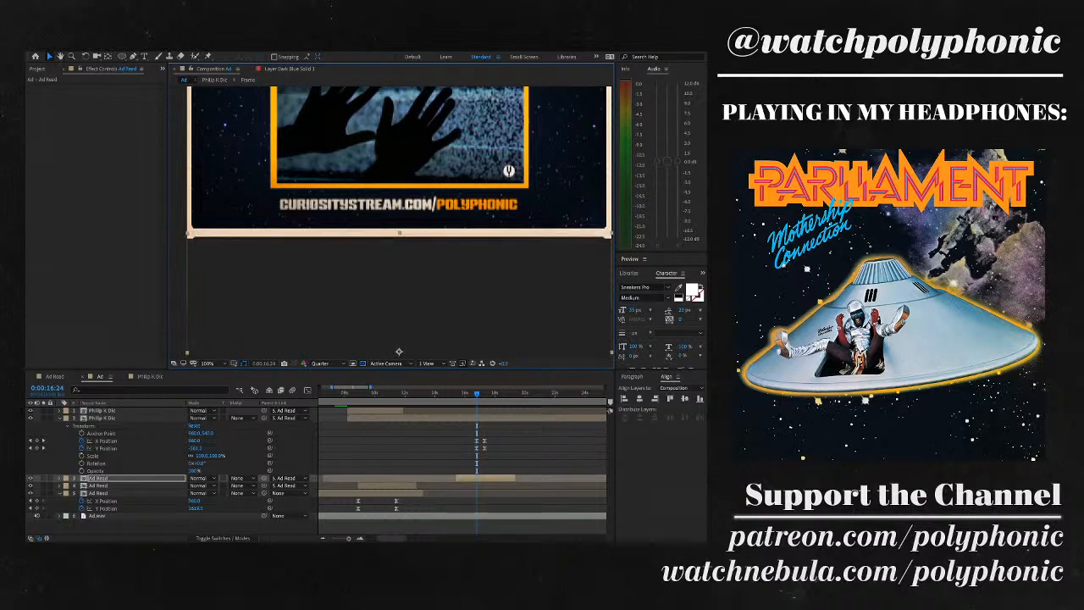
- Parent the new Ad Read copy to the second Philip K Dic layer and check that their frame edges meet
{"action": "left_click_drag", "start_coordinate": [264, 417], "coordinate": [265, 477]}
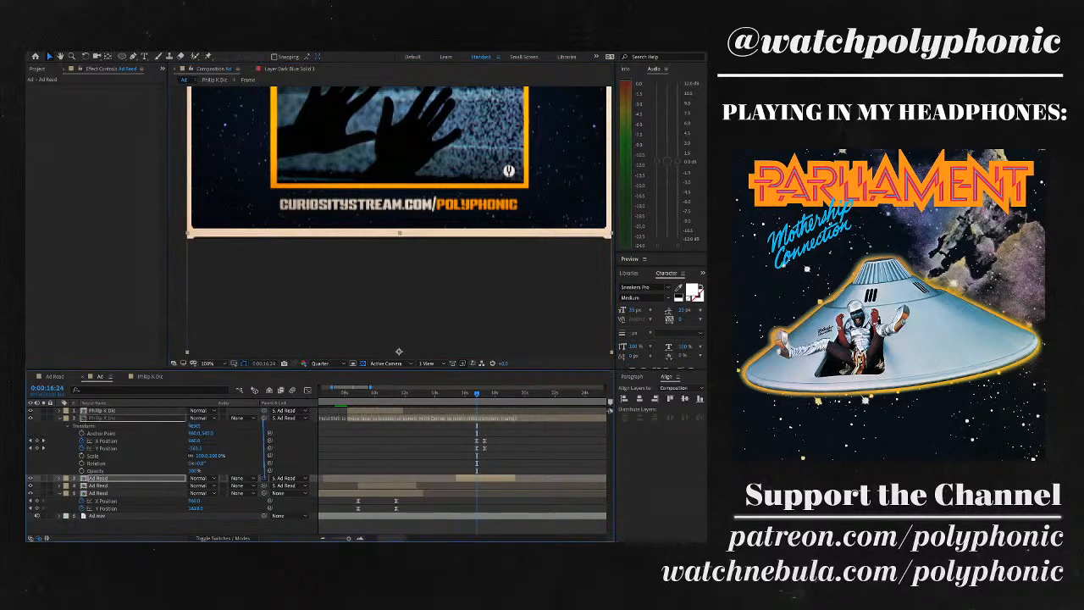
{"action": "left_click_drag", "start_coordinate": [264, 418], "coordinate": [266, 417]}
{"action": "key", "text": "comma"}
{"action": "key", "text": "comma"}
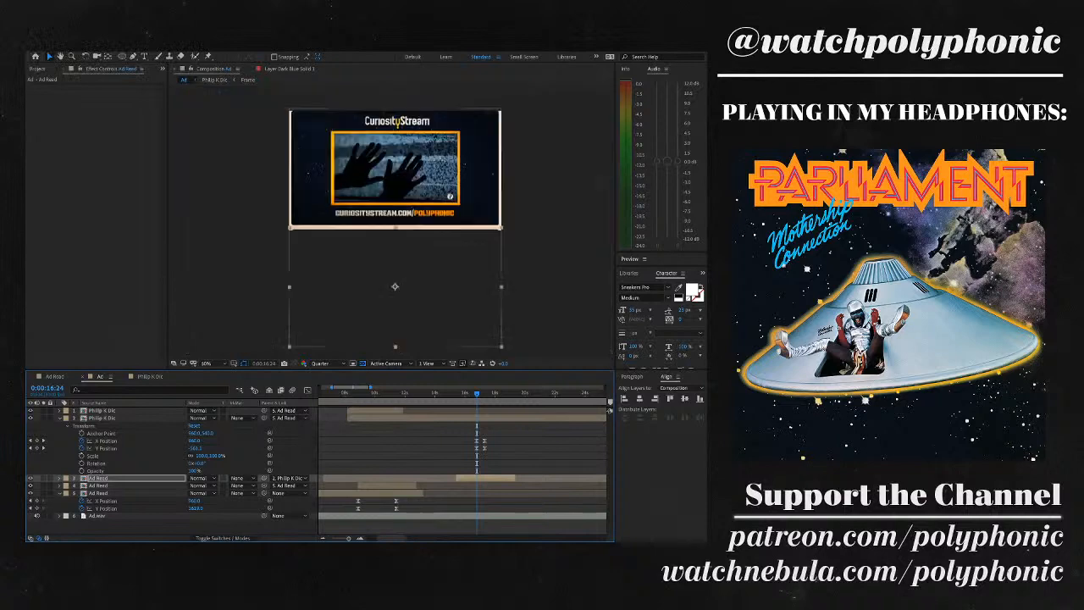
{"action": "key", "text": "period"}
{"action": "key", "text": "period"}
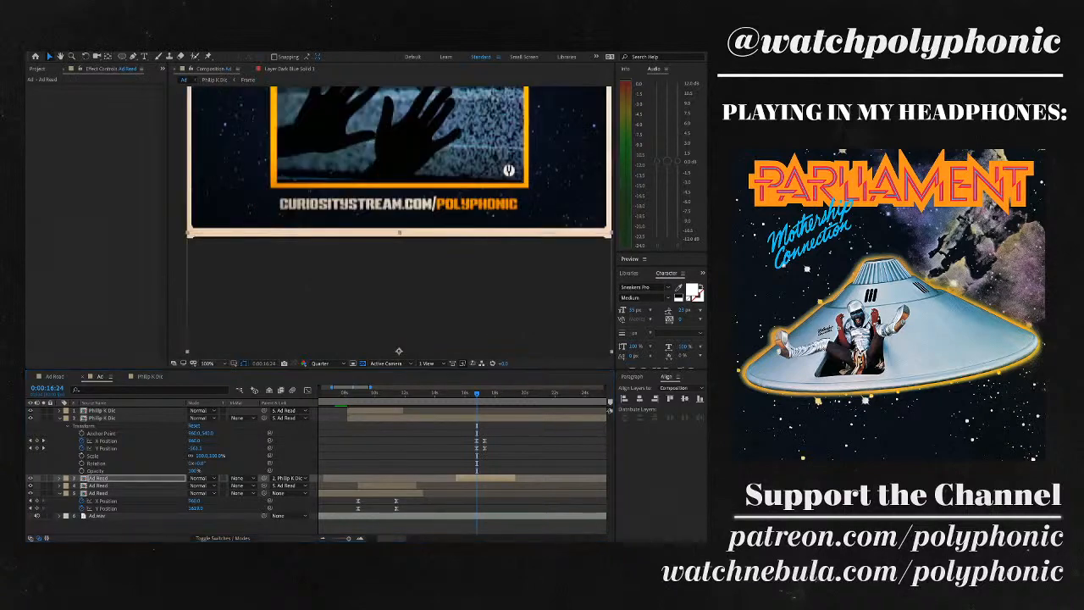
{"action": "key", "text": "alt+slash"}
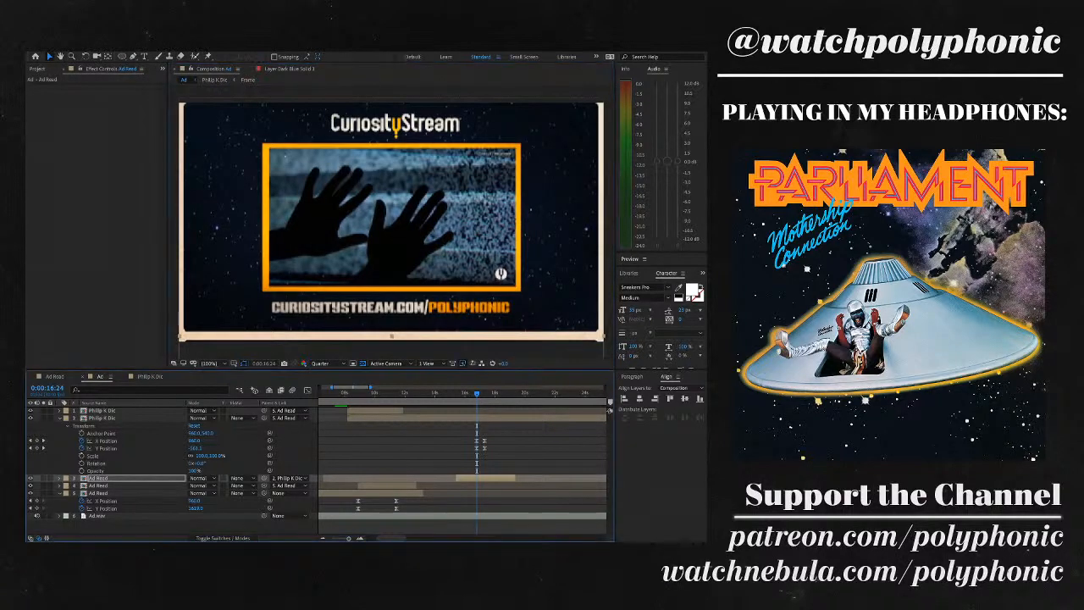
- Split the new Ad Read copy at 0:00:17:09 and delete the part after the split
{"action": "key", "text": "space"}
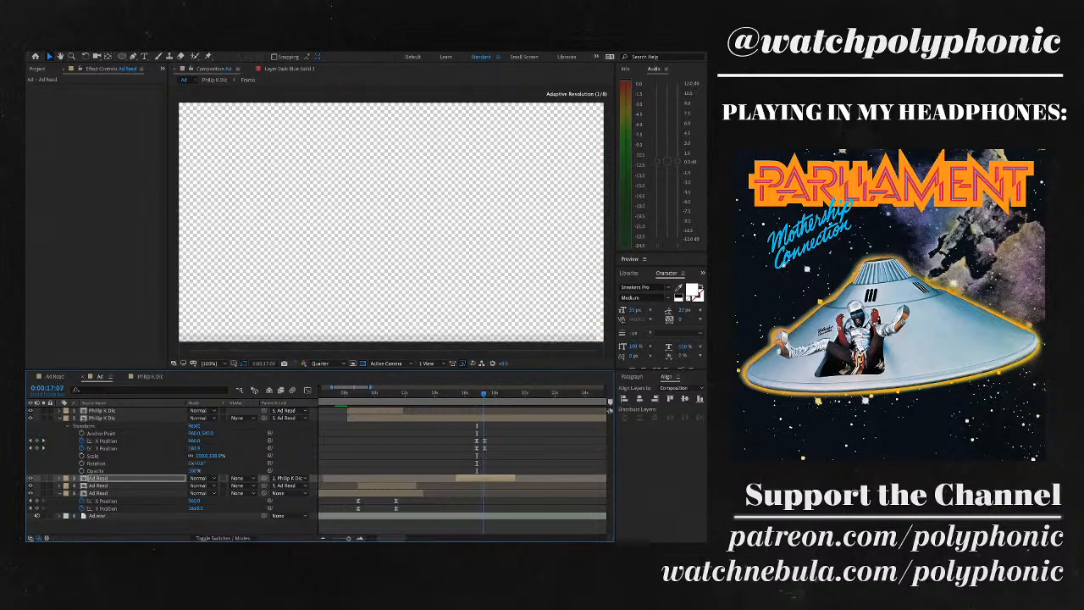
{"action": "key", "text": "ctrl+d"}
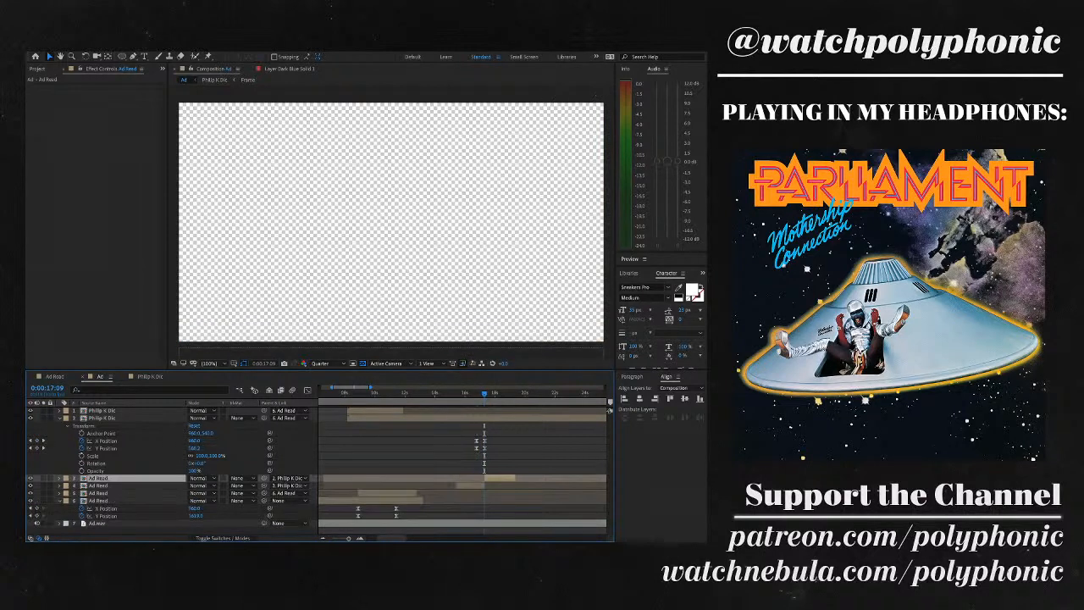
{"action": "key", "text": "Delete"}
- Preview the slide-out, then retime its X and Y Position keyframes to start later and end at about 0:00:18:12
{"action": "key", "text": "space"}
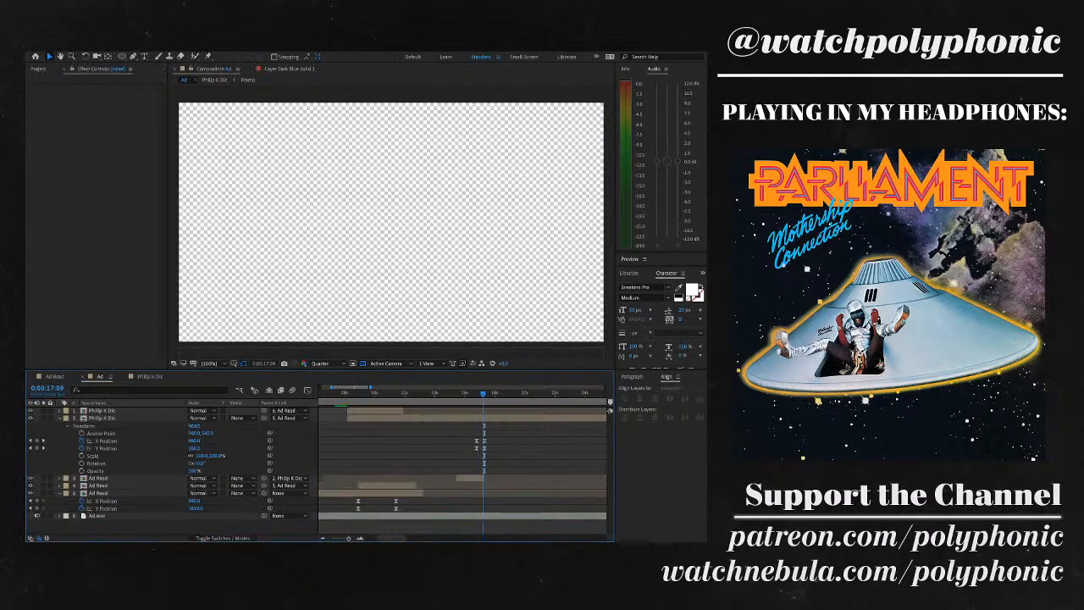
{"action": "key", "text": "space"}
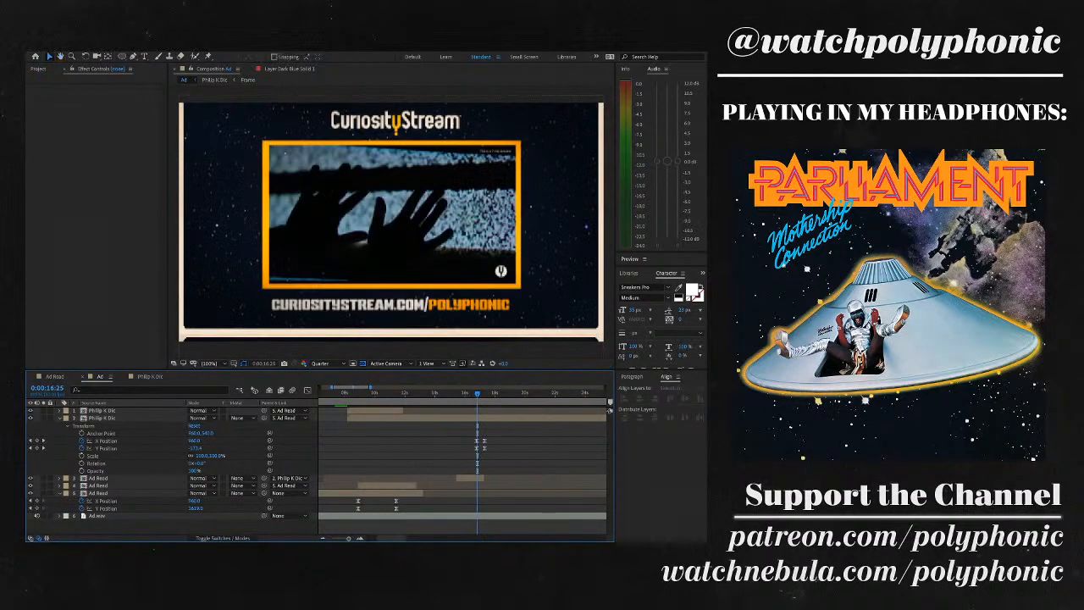
{"action": "key", "text": "space"}
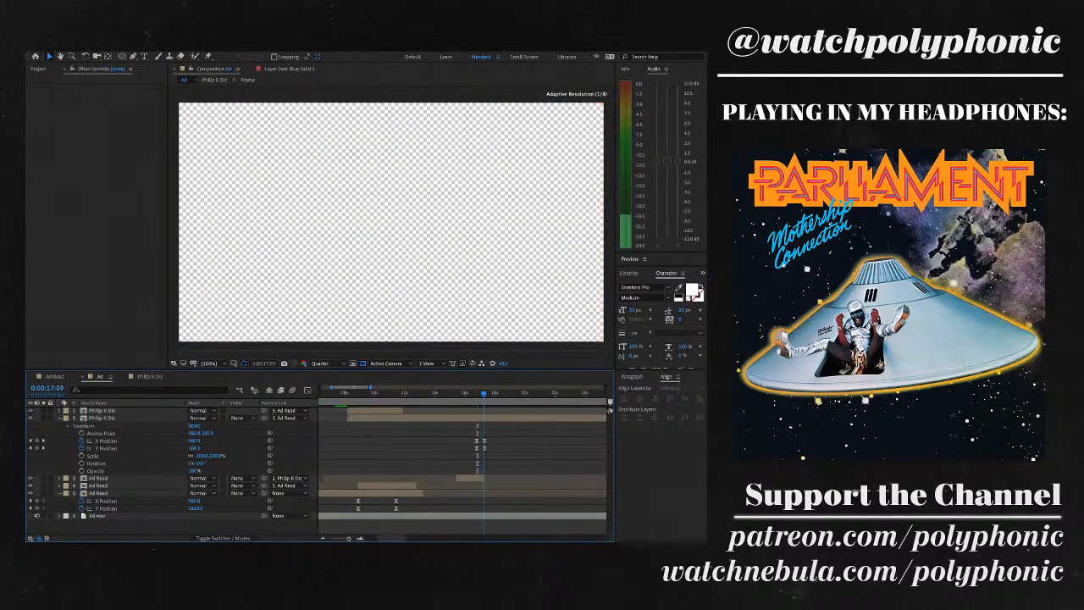
{"action": "key", "text": "space"}
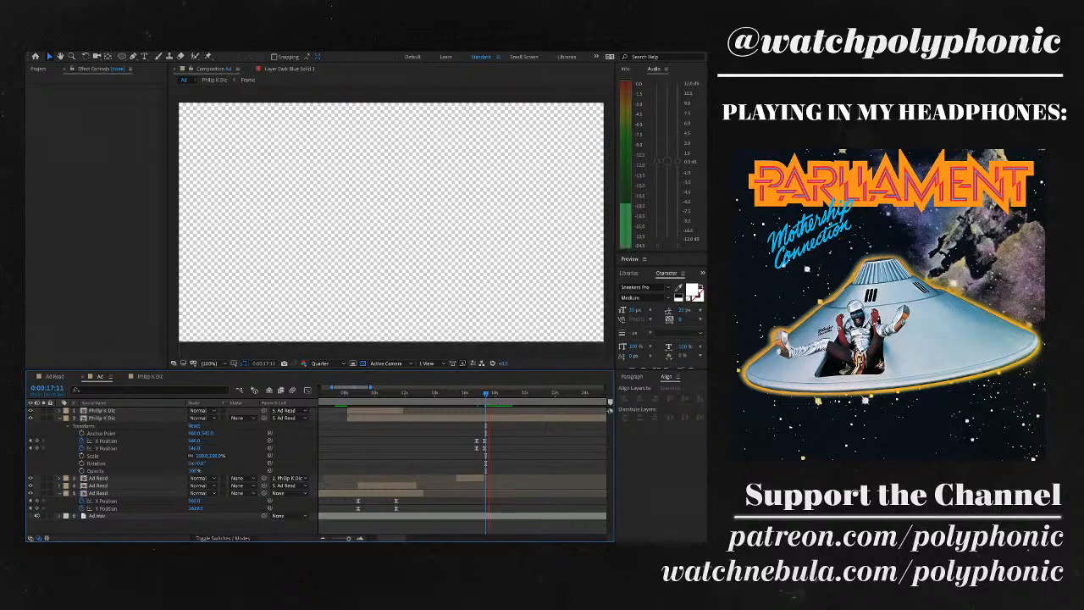
{"action": "mouse_move", "coordinate": [507, 429]}
{"action": "left_mouse_down"}
{"action": "mouse_move", "coordinate": [461, 462]}
{"action": "mouse_move", "coordinate": [500, 441]}
{"action": "left_mouse_up"}
{"action": "left_click_drag", "start_coordinate": [498, 393], "coordinate": [493, 393]}
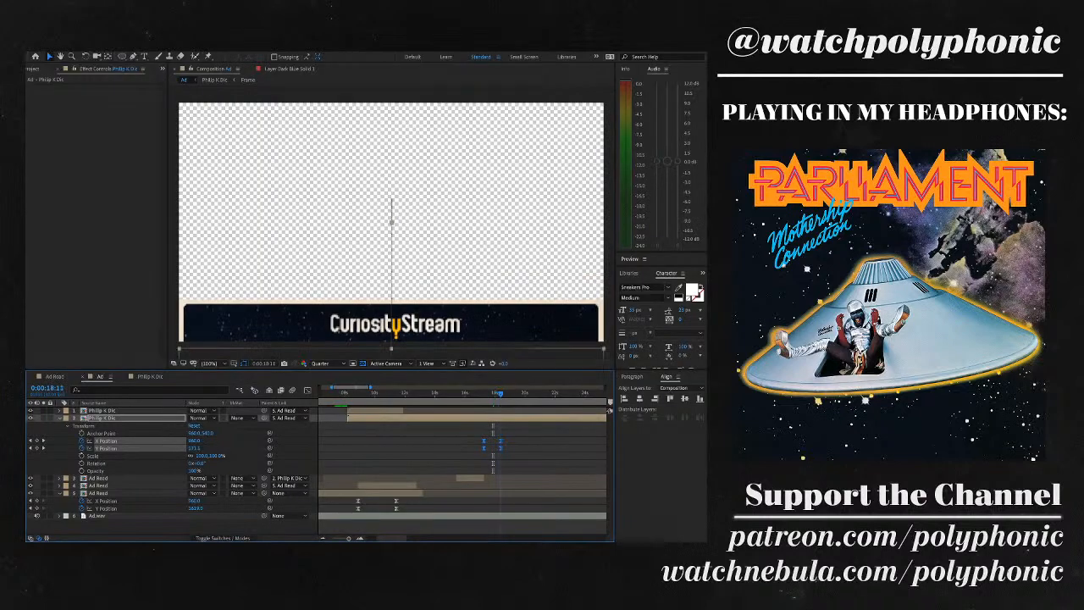
{"action": "key", "text": "Page_Down"}
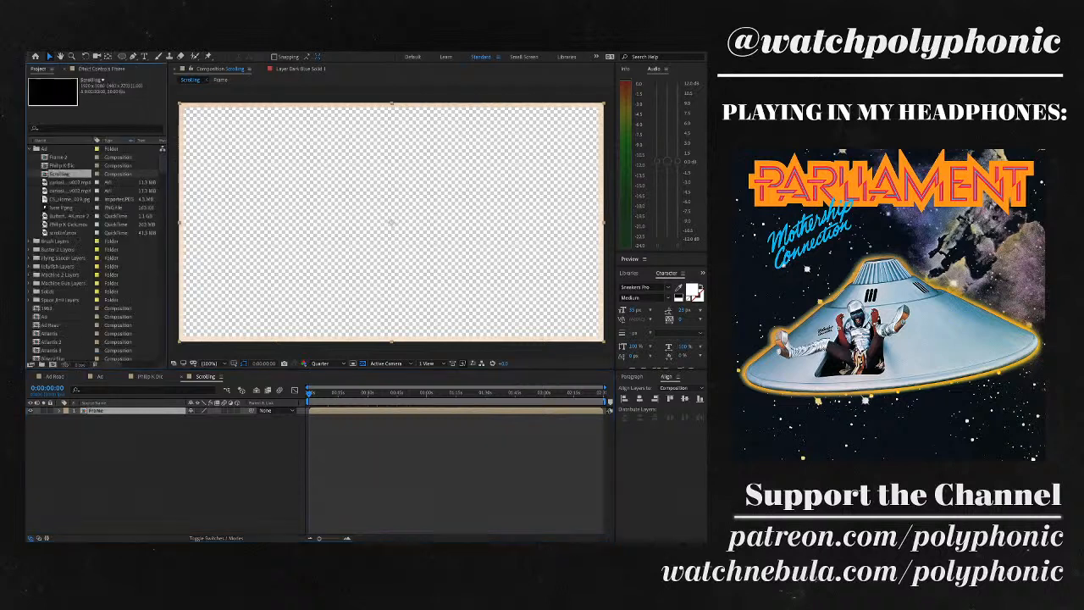
- Find the CuriosityStream scrolling video among the Ad footage and add it beneath the Frame layer in the Scrolling composition
{"action": "left_click", "coordinate": [68, 198]}
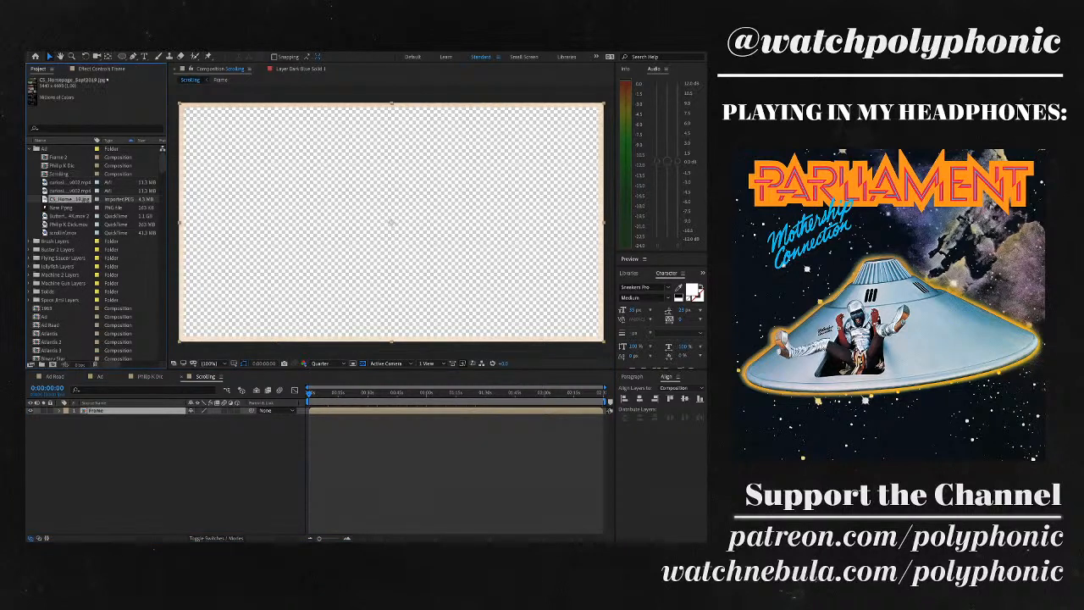
{"action": "left_click", "coordinate": [69, 224]}
{"action": "left_click", "coordinate": [64, 233]}
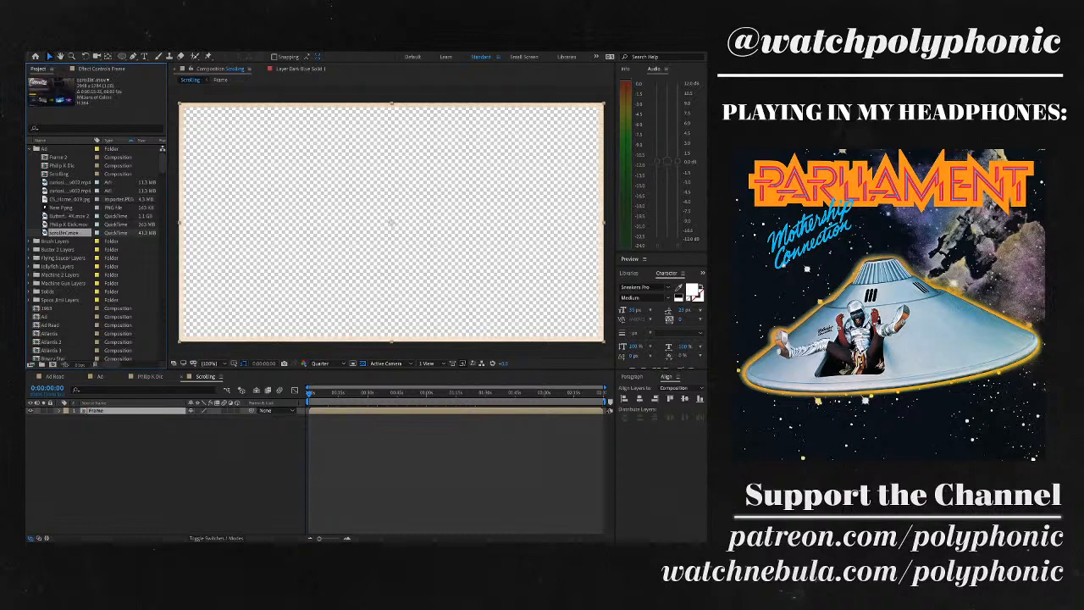
{"action": "left_click", "coordinate": [63, 208]}
{"action": "left_click", "coordinate": [70, 225]}
{"action": "left_click", "coordinate": [65, 233]}
{"action": "left_click_drag", "start_coordinate": [64, 233], "coordinate": [128, 419]}
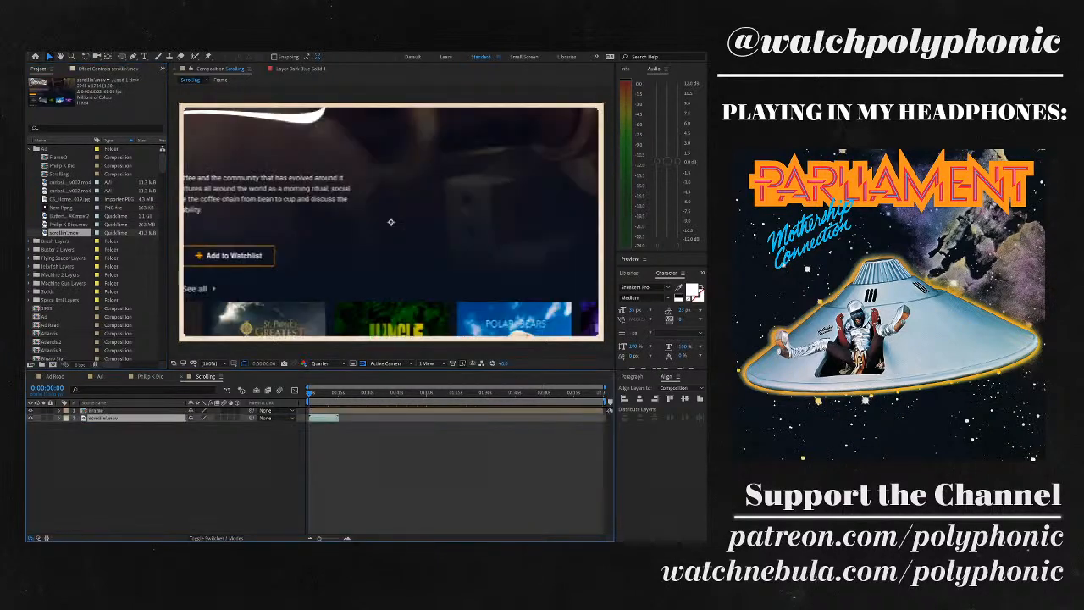
- Scale the scrolling video down until it only slightly overfills the width of the frame
{"action": "scroll", "coordinate": [391, 222], "scroll_direction": "down", "scroll_amount": 3}
{"action": "scroll", "coordinate": [391, 207], "scroll_direction": "up", "scroll_amount": 1}
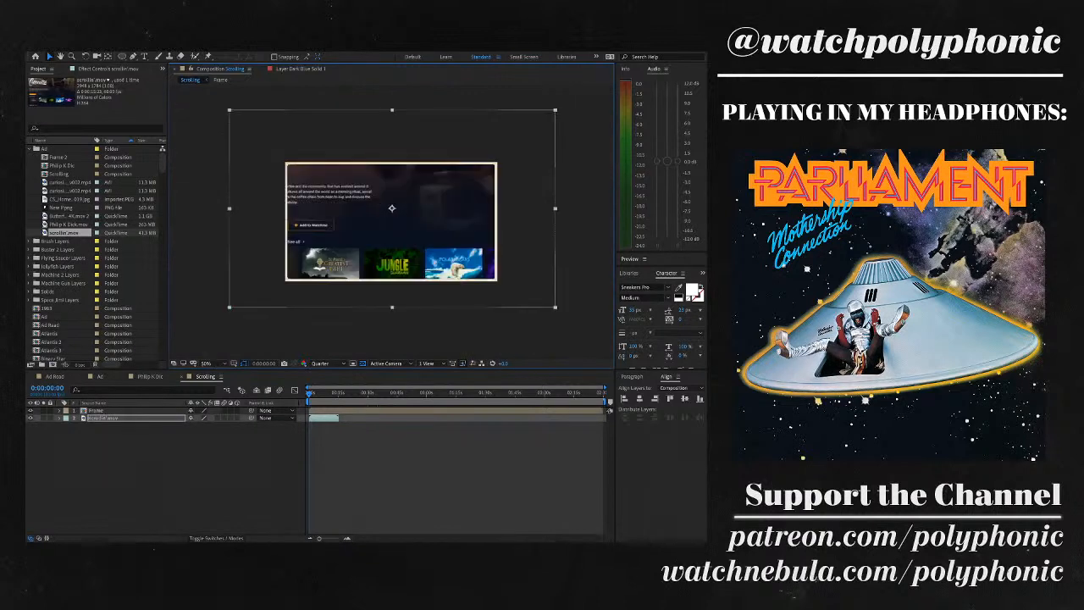
{"action": "key", "text": "ctrl+alt+shift+h"}
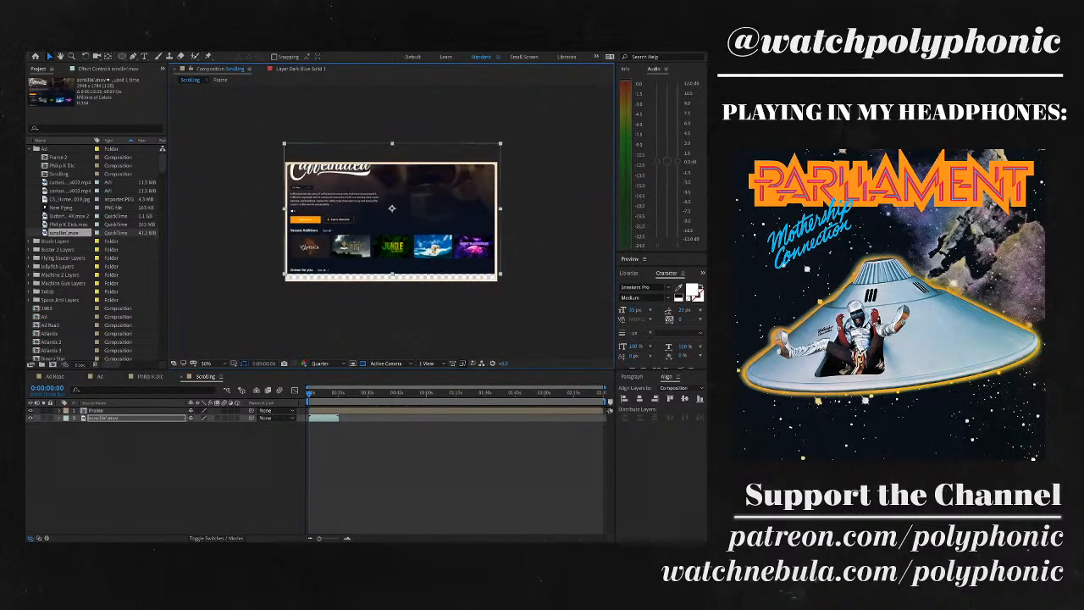
{"action": "key", "text": "ctrl+alt+equal"}
{"action": "key", "text": "ctrl+alt+equal"}
{"action": "key", "text": "ctrl+alt+minus"}
{"action": "key", "text": "ctrl+alt+equal"}
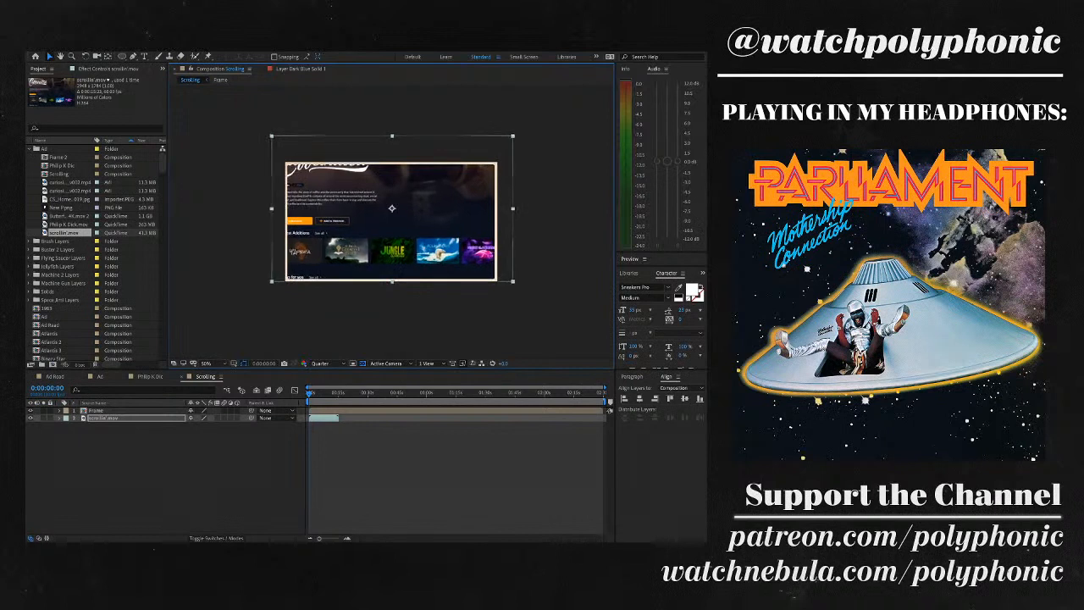
- Shift the scrolling video earlier so it opens on the "Shows for you" row, and resize and reposition it to fit the frame
{"action": "left_click_drag", "start_coordinate": [326, 418], "coordinate": [319, 417]}
{"action": "left_click", "coordinate": [392, 132]}
{"action": "left_click", "coordinate": [392, 140]}
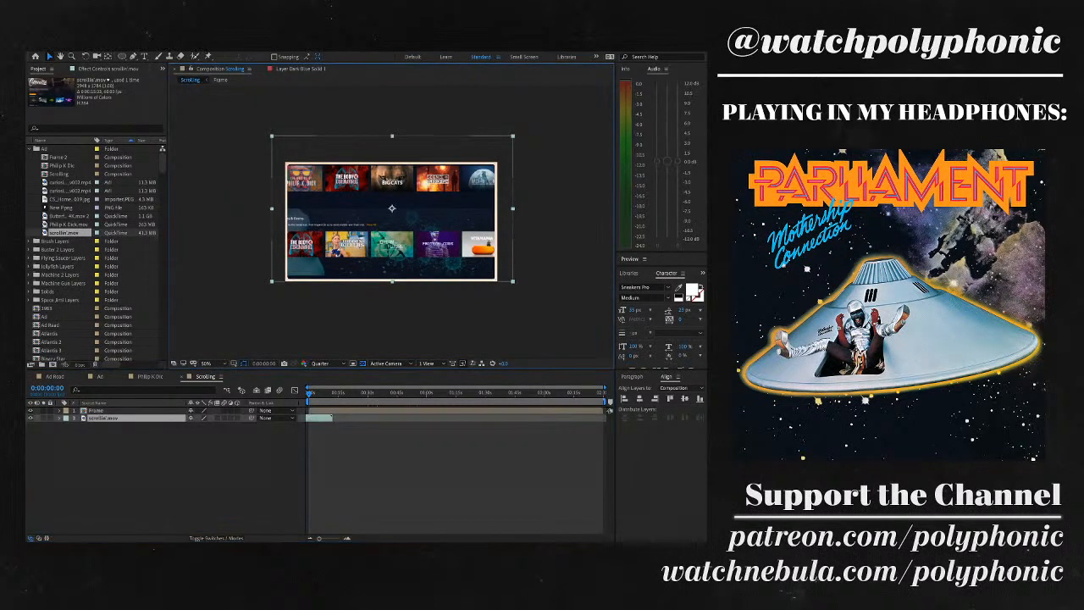
{"action": "left_click", "coordinate": [393, 132]}
{"action": "left_click", "coordinate": [393, 140]}
{"action": "left_click_drag", "start_coordinate": [392, 136], "coordinate": [392, 144]}
{"action": "mouse_move", "coordinate": [392, 209]}
{"action": "left_mouse_down"}
{"action": "mouse_move", "coordinate": [390, 222]}
{"action": "mouse_move", "coordinate": [390, 213]}
{"action": "left_mouse_up"}
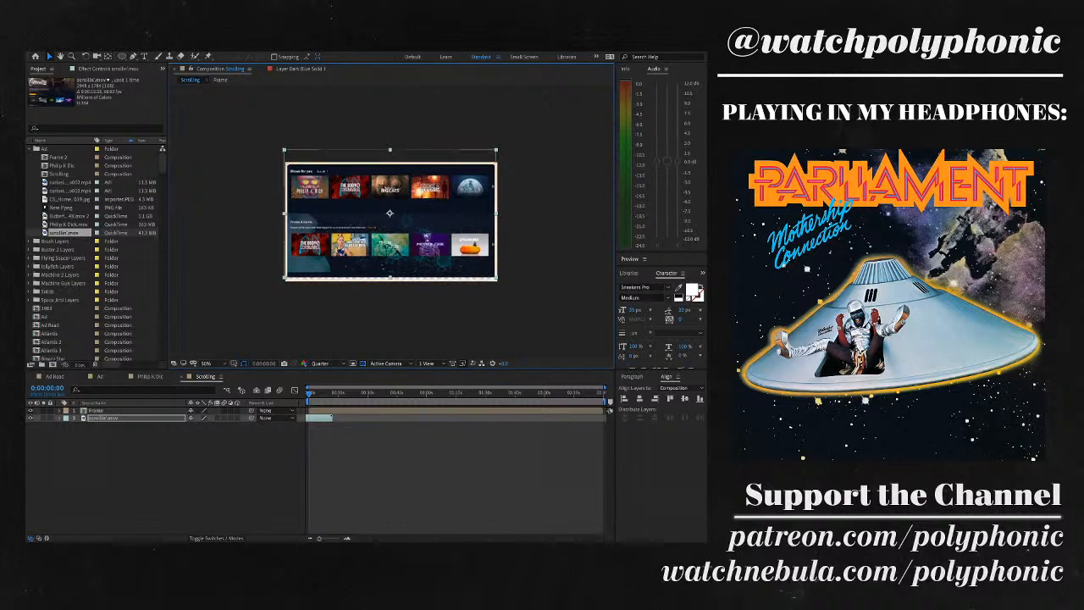
{"action": "key", "text": "period"}
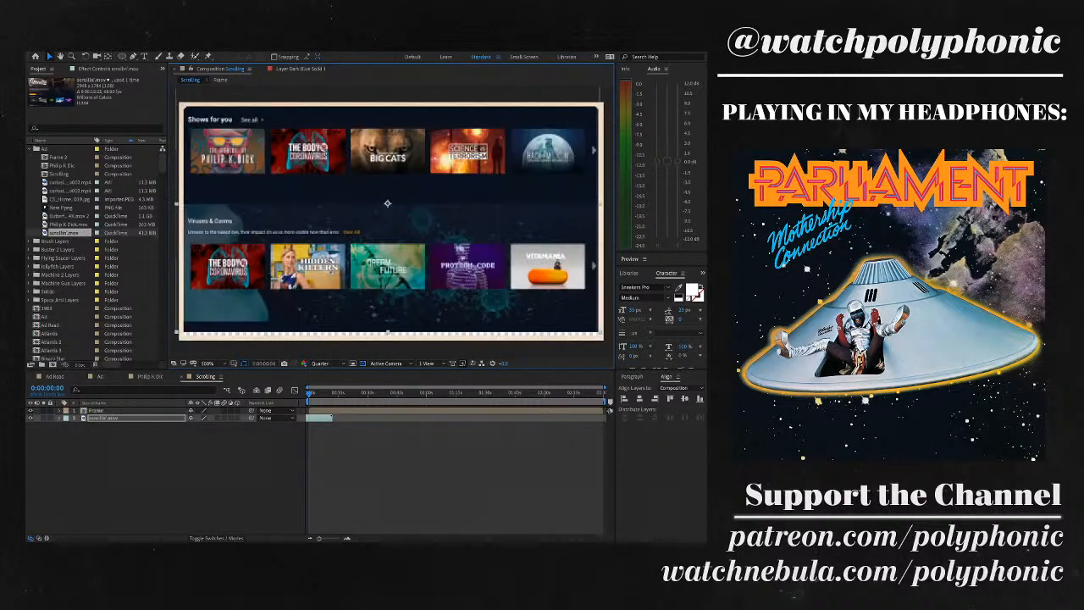
{"action": "key", "text": "comma"}
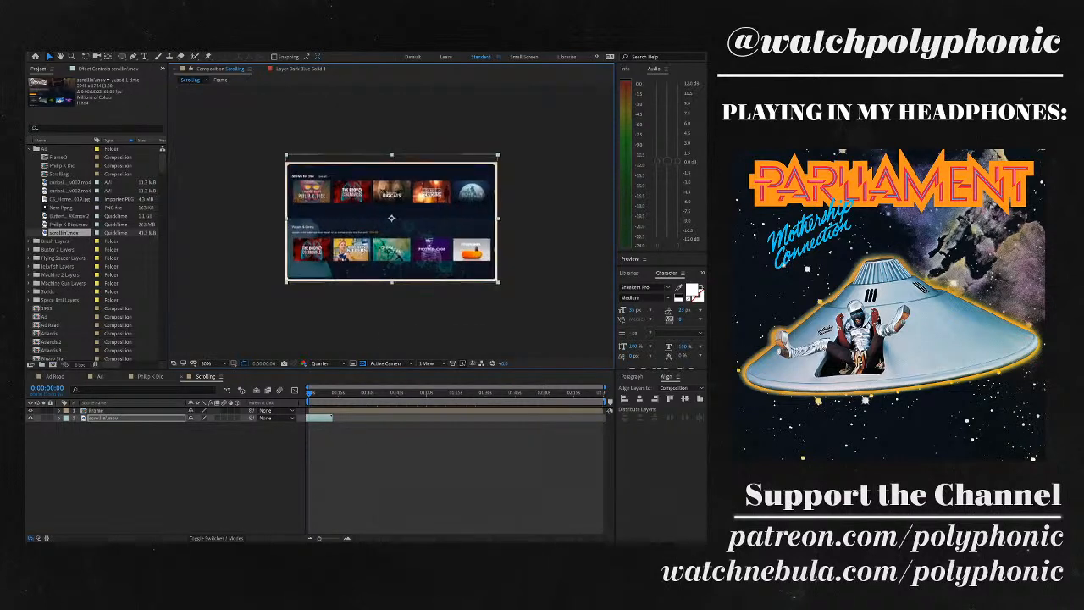
{"action": "key", "text": "period"}
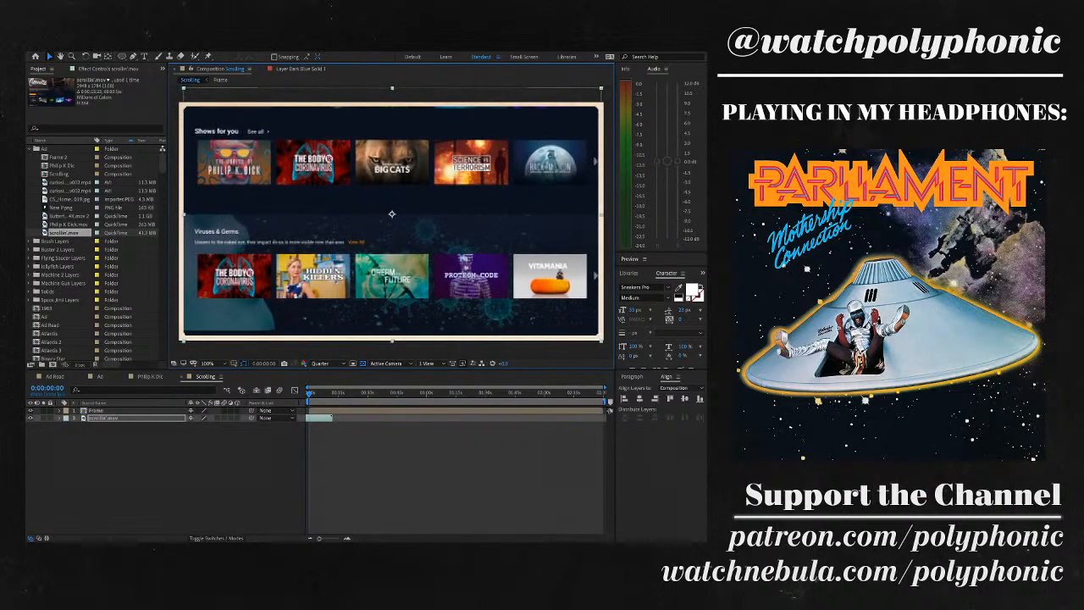
- Preview the scrolling video inside the frame and return to the start of the composition
{"action": "key", "text": "space"}
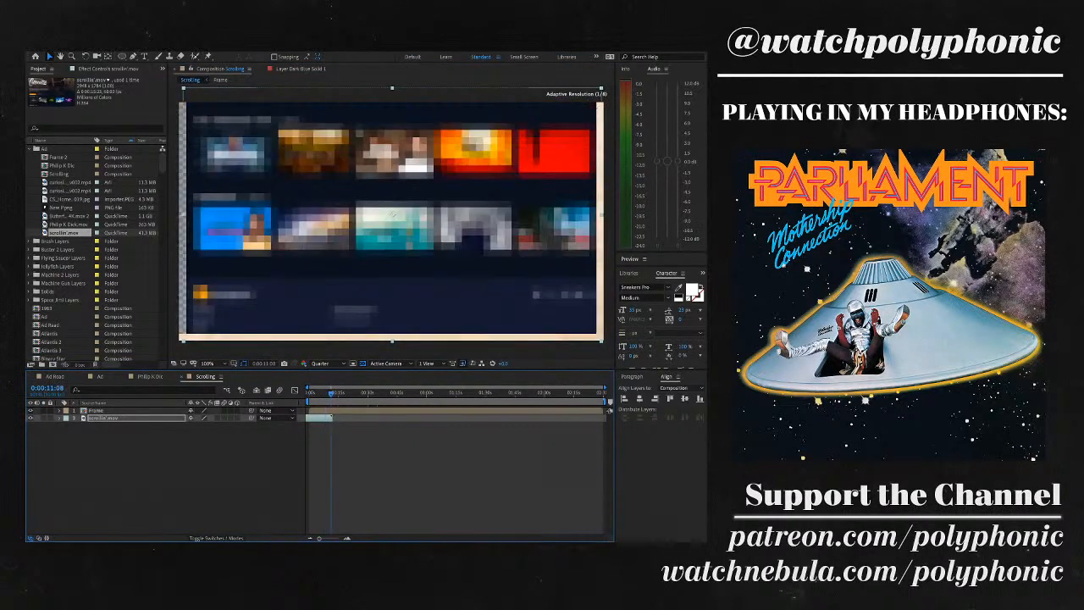
{"action": "key", "text": "space"}
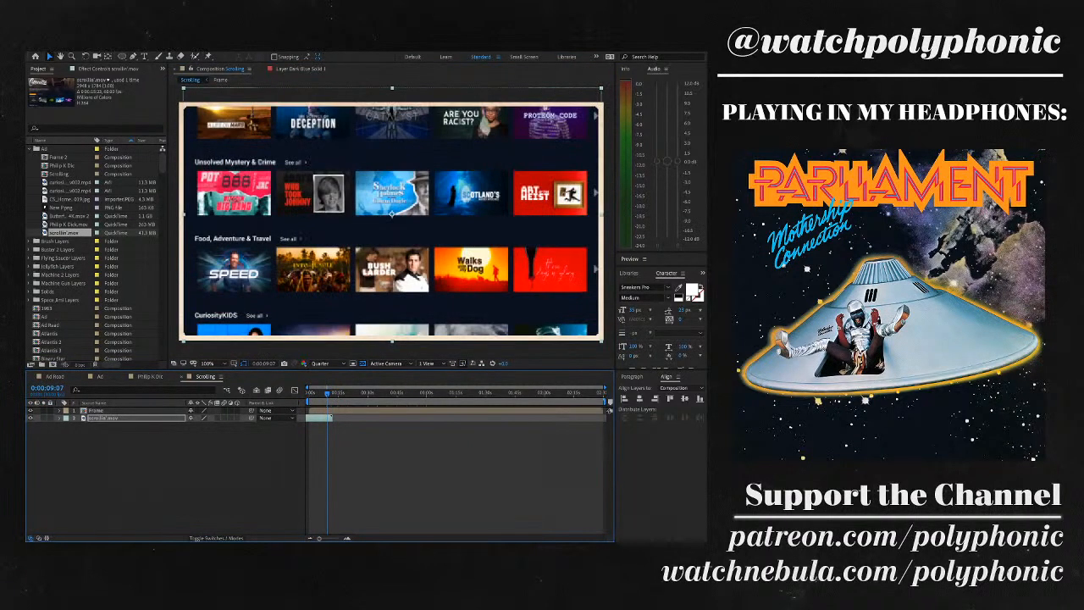
{"action": "key", "text": "space"}
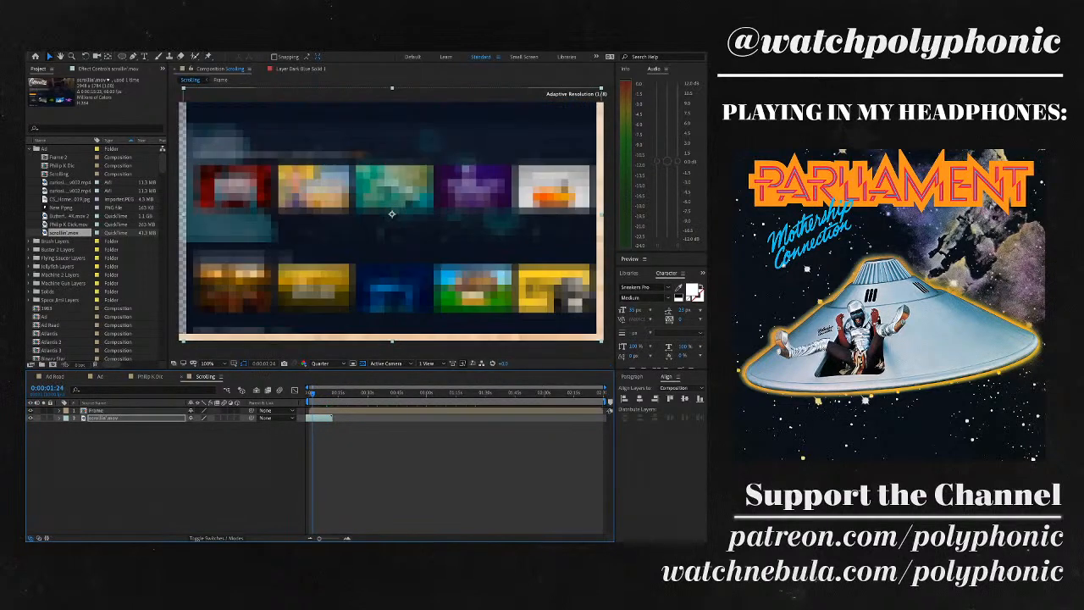
{"action": "key", "text": "space"}
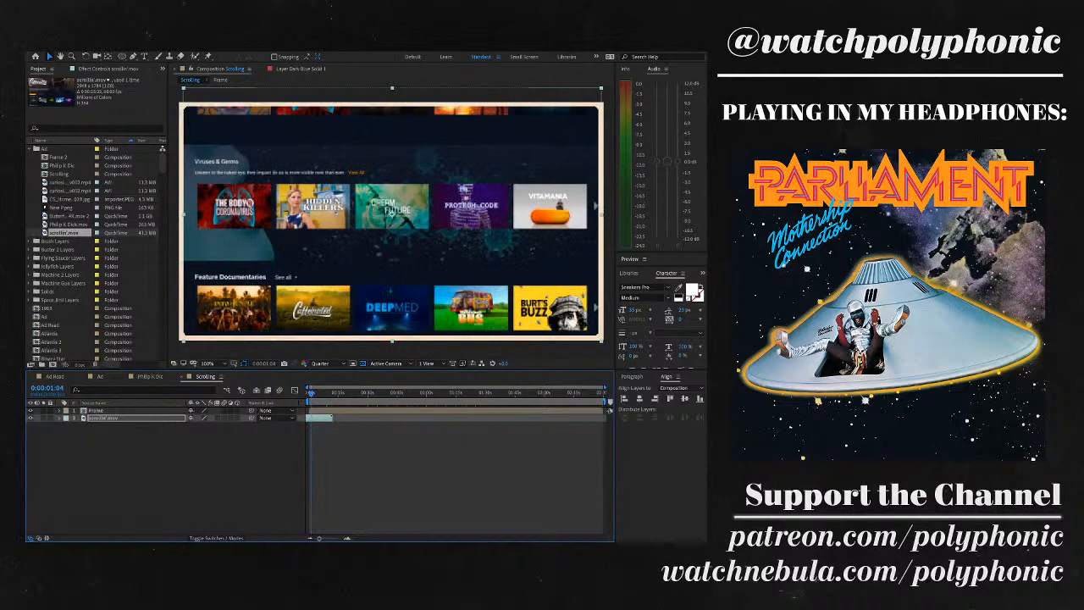
{"action": "key", "text": "Home"}
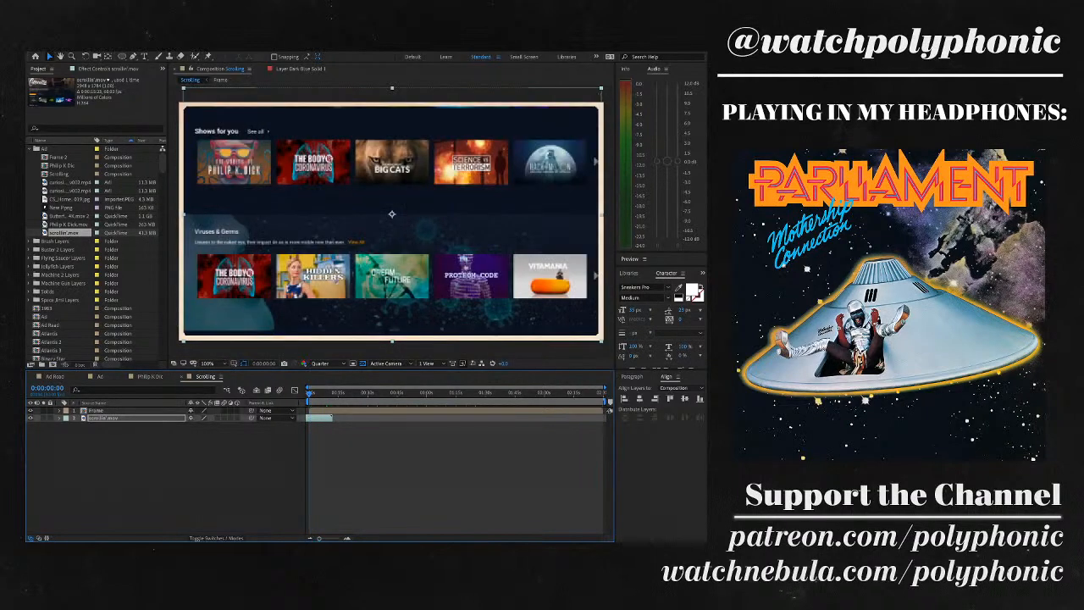
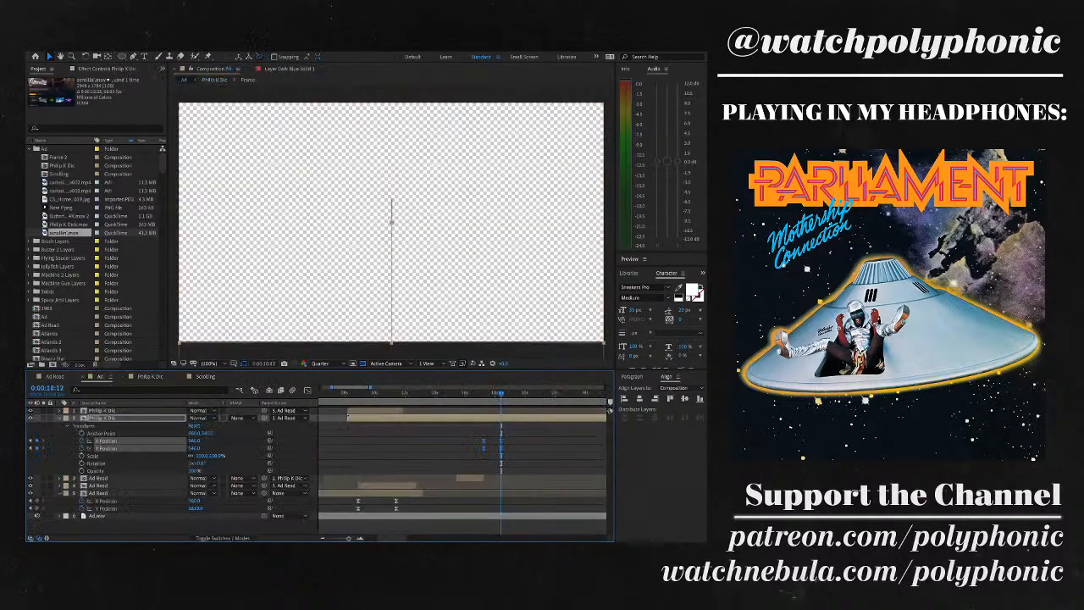
- Shift the Ad Read clip parented to the Philip K Dic layer later so it covers the slide-out, and preview the transition
{"action": "left_click_drag", "start_coordinate": [501, 392], "coordinate": [484, 393]}
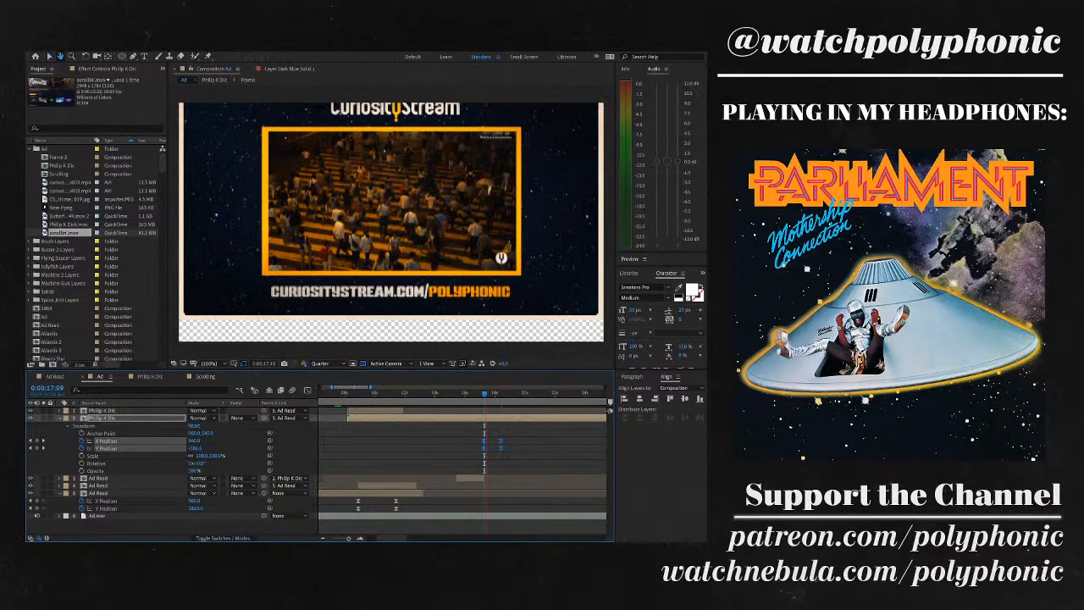
{"action": "left_click", "coordinate": [470, 478]}
{"action": "mouse_move", "coordinate": [485, 477]}
{"action": "left_mouse_down"}
{"action": "mouse_move", "coordinate": [510, 477]}
{"action": "mouse_move", "coordinate": [475, 477]}
{"action": "left_mouse_up"}
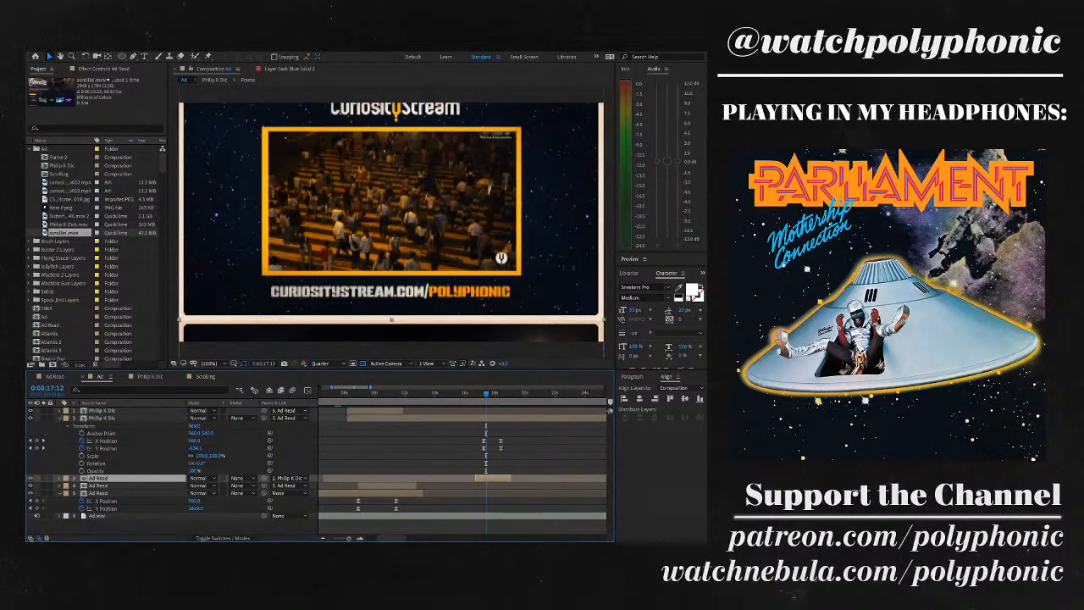
{"action": "key", "text": "space"}
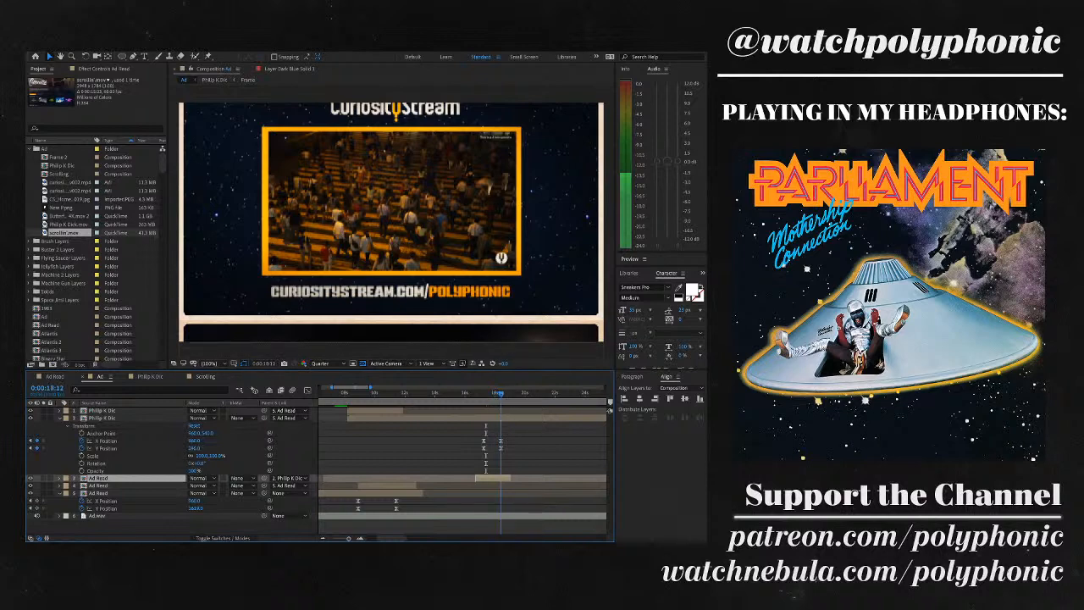
{"action": "key", "text": "space"}
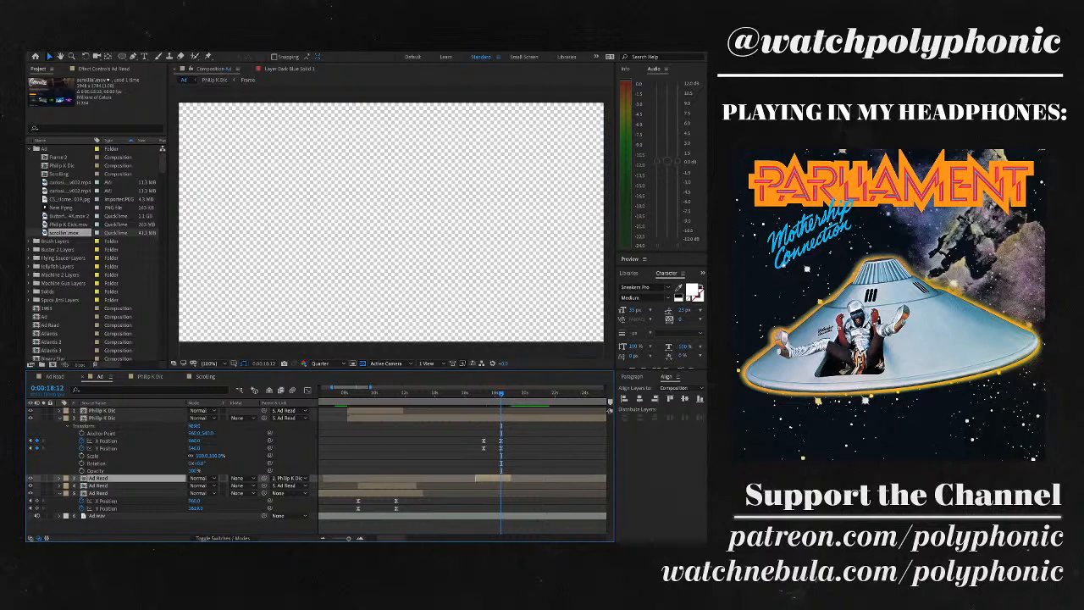
- Add the Scrolling composition to Ad above the lower Philip K Dic layer, starting where that layer's slide begins
{"action": "left_click_drag", "start_coordinate": [60, 174], "coordinate": [492, 414]}
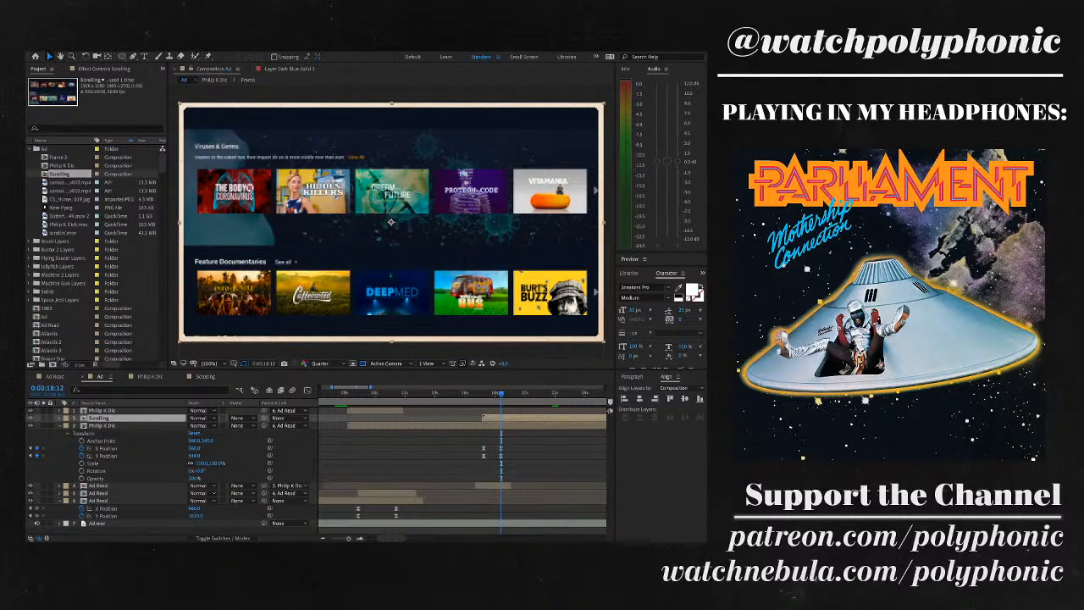
{"action": "left_click", "coordinate": [608, 410]}
{"action": "key", "text": "Page_Down"}
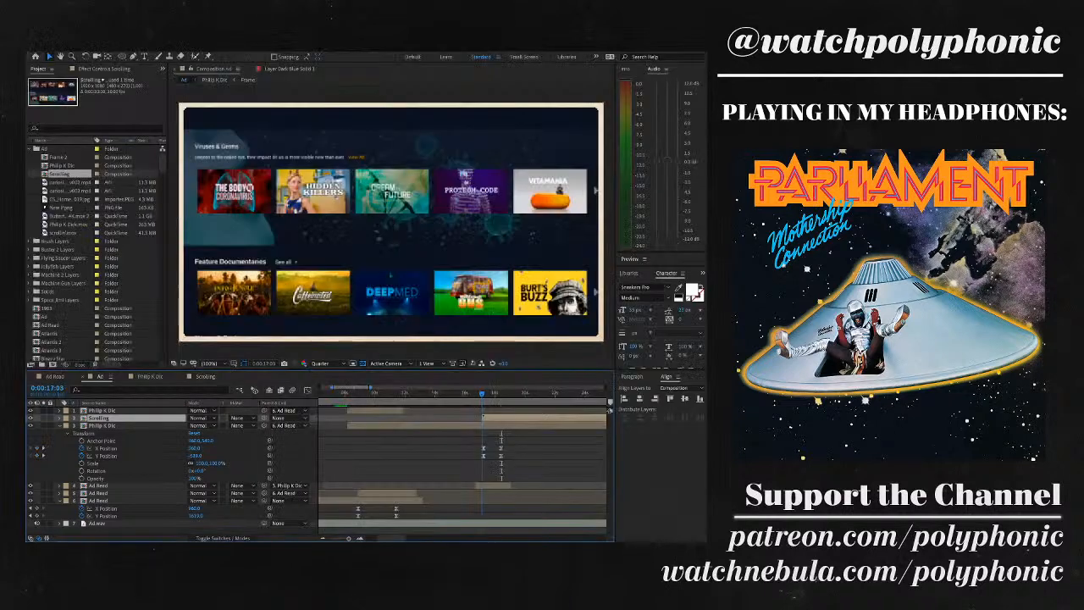
- Step back and forth through the Ad composition around the slide to check how the Scrolling layer plays
{"action": "key", "text": "Page_Down"}
{"action": "key", "text": "Page_Down"}
{"action": "key", "text": "Page_Down"}
{"action": "key", "text": "Page_Down"}
{"action": "key", "text": "Page_Down"}
{"action": "key", "text": "Page_Down"}
{"action": "key", "text": "Page_Down"}
{"action": "key", "text": "Page_Down"}
{"action": "key", "text": "Page_Down"}
{"action": "key", "text": "Page_Down"}
{"action": "key", "text": "Page_Down"}
{"action": "key", "text": "Page_Down"}
{"action": "key", "text": "Page_Down"}
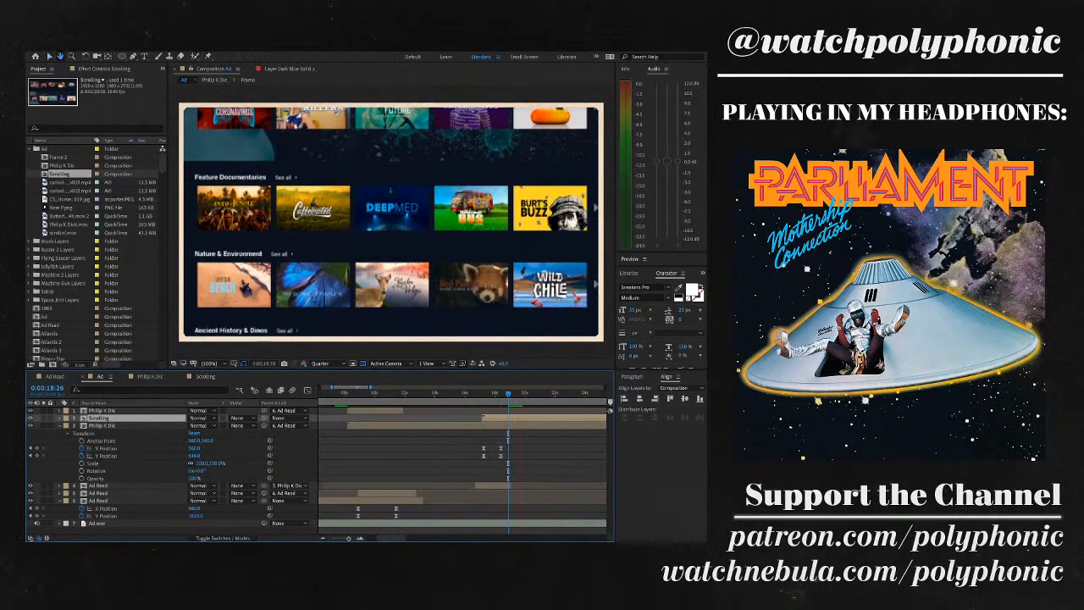
{"action": "key", "text": "Page_Up"}
{"action": "key", "text": "Page_Up"}
{"action": "key", "text": "Page_Up"}
{"action": "key", "text": "Page_Up"}
{"action": "key", "text": "Page_Up"}
{"action": "key", "text": "Page_Up"}
{"action": "key", "text": "Page_Up"}
{"action": "key", "text": "Page_Up"}
{"action": "key", "text": "Page_Up"}
{"action": "key", "text": "Page_Up"}
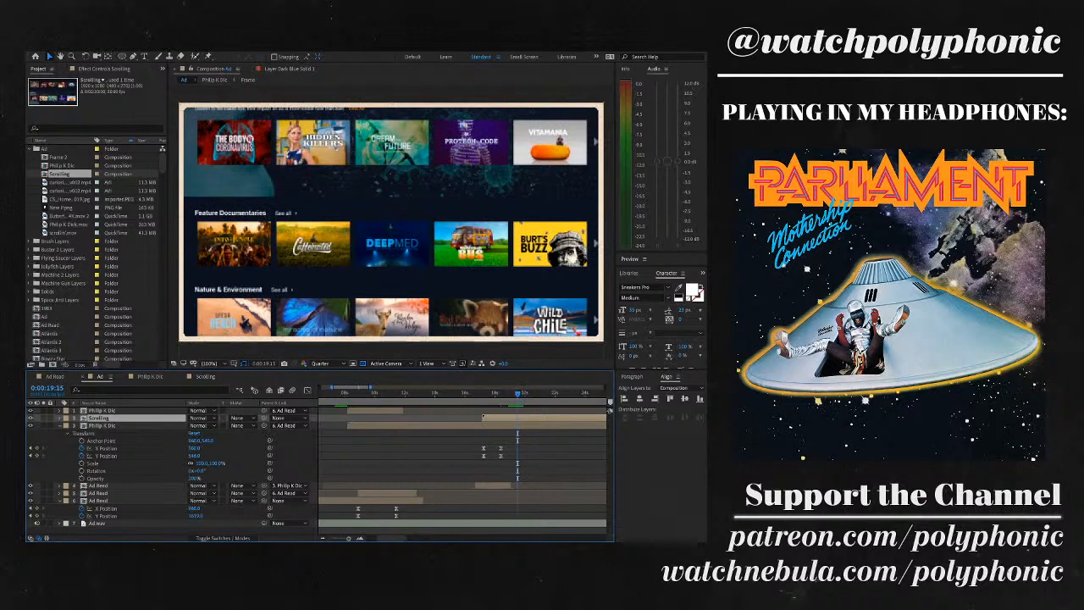
{"action": "key", "text": "space"}
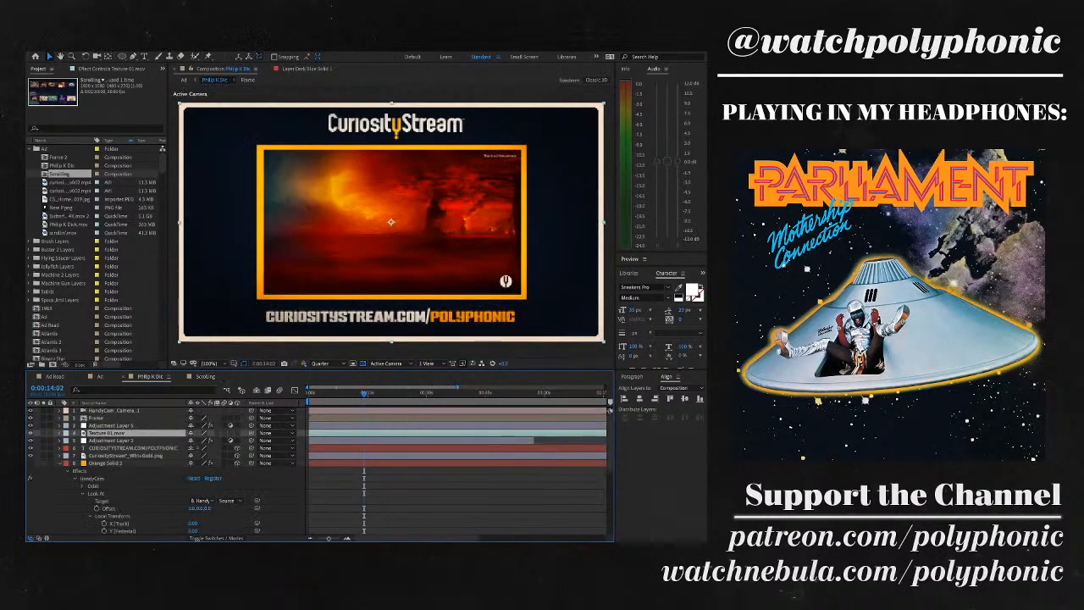
- Copy Texture 01.mov and the two adjustment layers into Scrolling beneath Frame, checking the look at Full preview resolution
{"action": "left_click", "coordinate": [111, 440]}
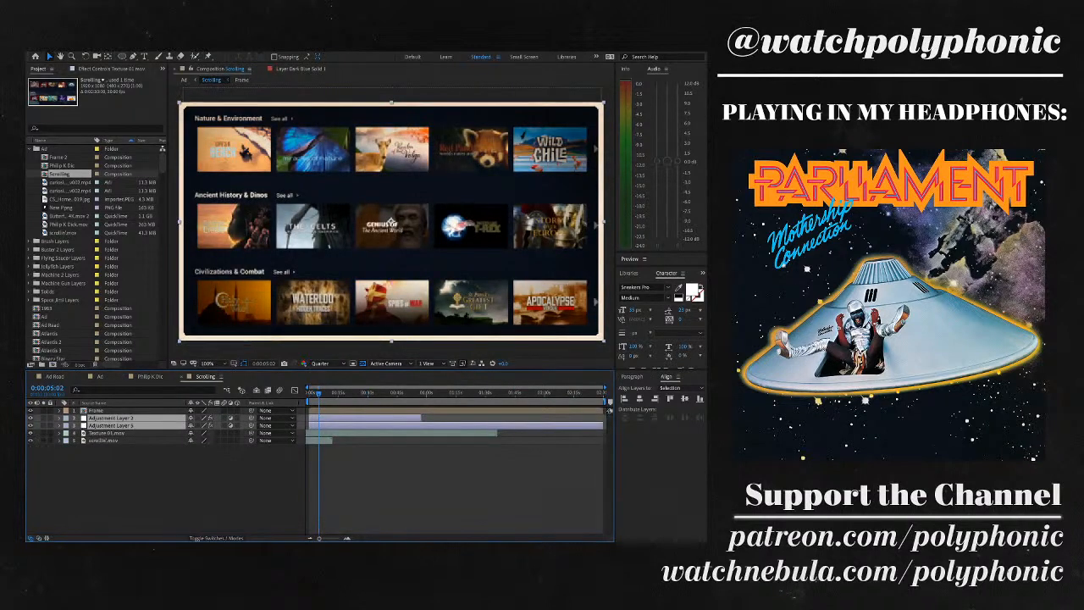
{"action": "key", "text": "ctrl+j"}
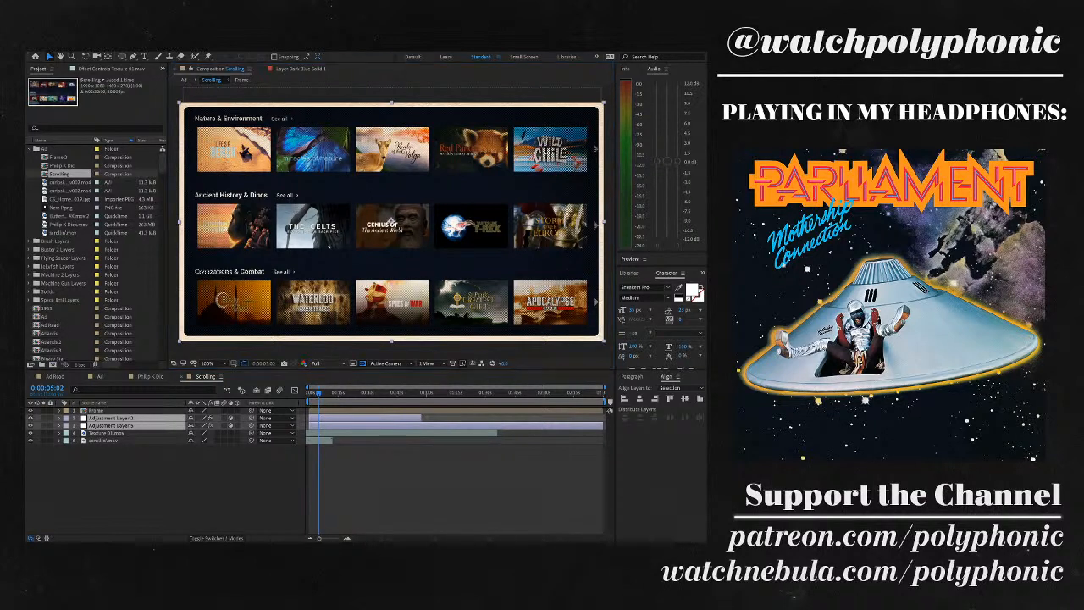
{"action": "key", "text": "ctrl+alt+shift+j"}
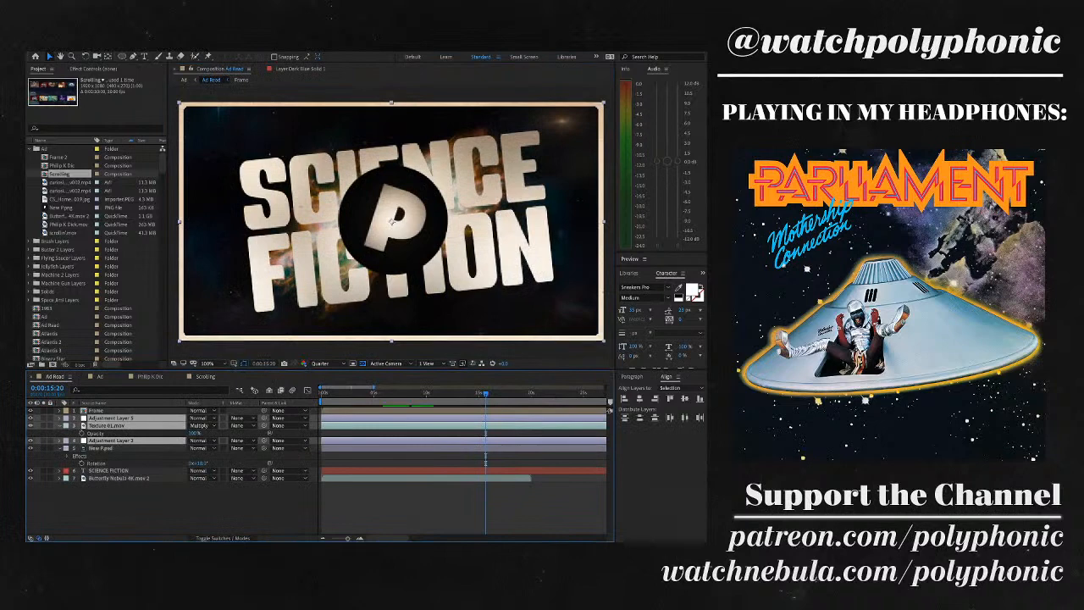
- Scrub through the Ad Read title composition to check its texture and adjustment layers
{"action": "key", "text": "Page_Up"}
{"action": "key", "text": "Page_Up"}
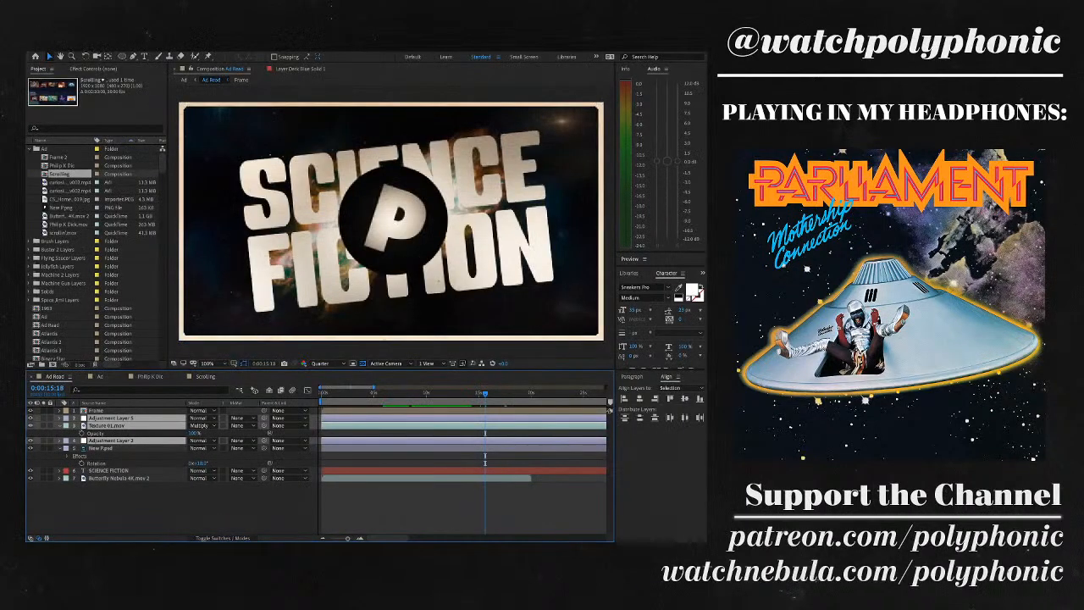
{"action": "key", "text": "Page_Down"}
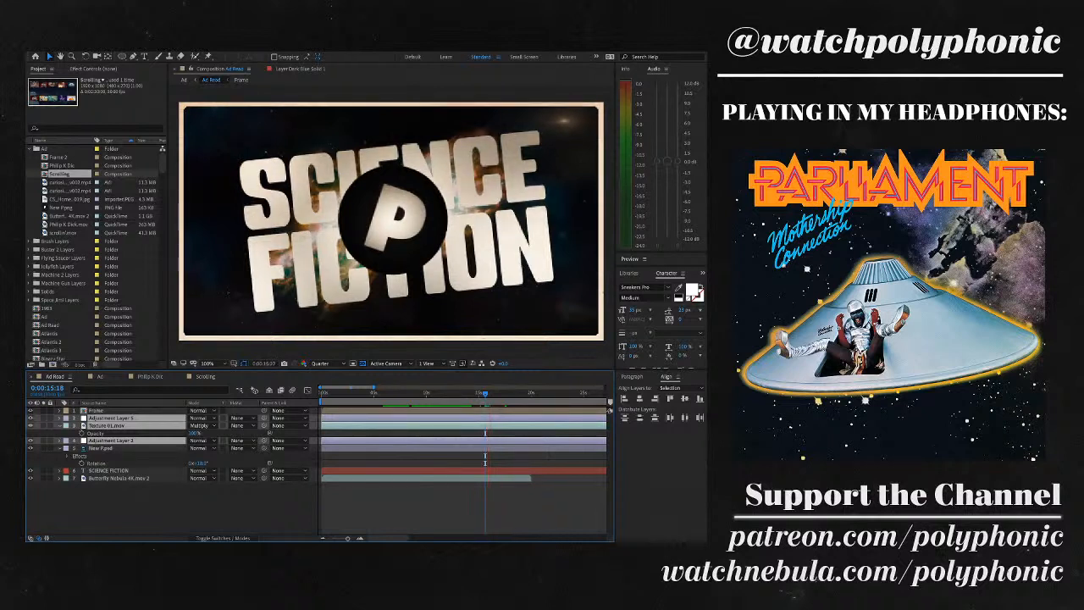
{"action": "left_click", "coordinate": [391, 222]}
{"action": "key", "text": "shift+Page_Down"}
{"action": "key", "text": "j"}
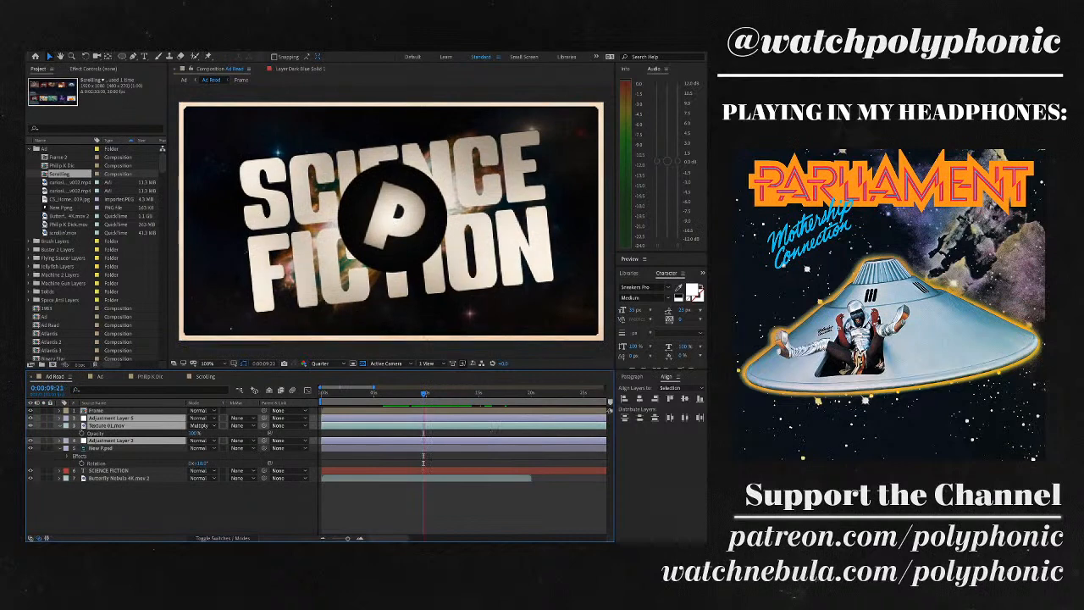
{"action": "key", "text": "shift+Page_Up"}
{"action": "key", "text": "shift+Page_Up"}
{"action": "key", "text": "shift+Page_Up"}
{"action": "key", "text": "shift+Page_Up"}
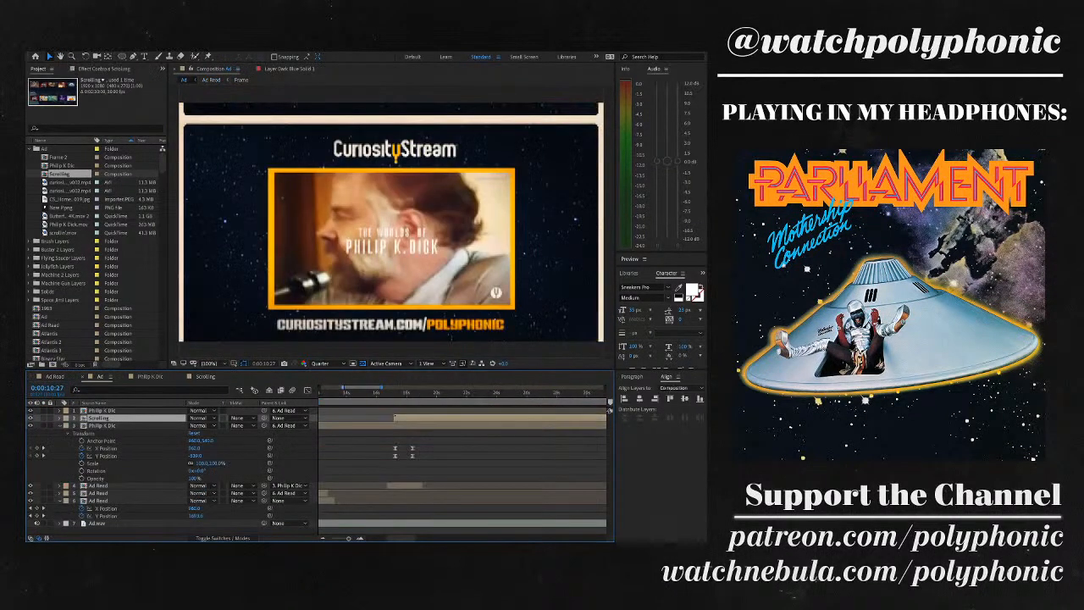
- Preview the Ad composition from the Philip K Dic scene through the scrolling site, stopping at 0:00:22:14
{"action": "key", "text": "space"}
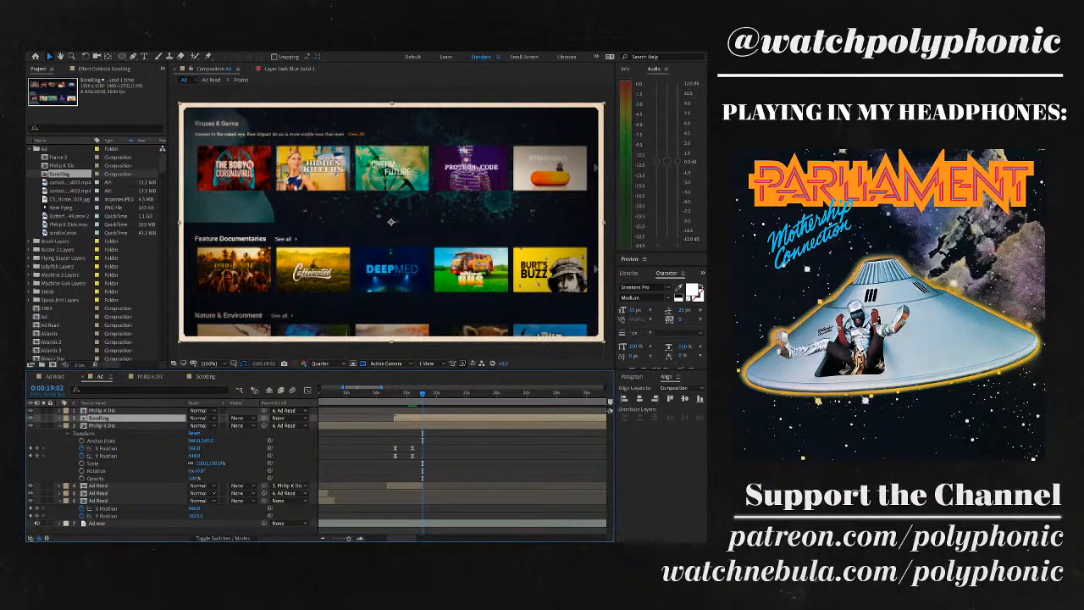
{"action": "left_click_drag", "start_coordinate": [422, 393], "coordinate": [418, 393]}
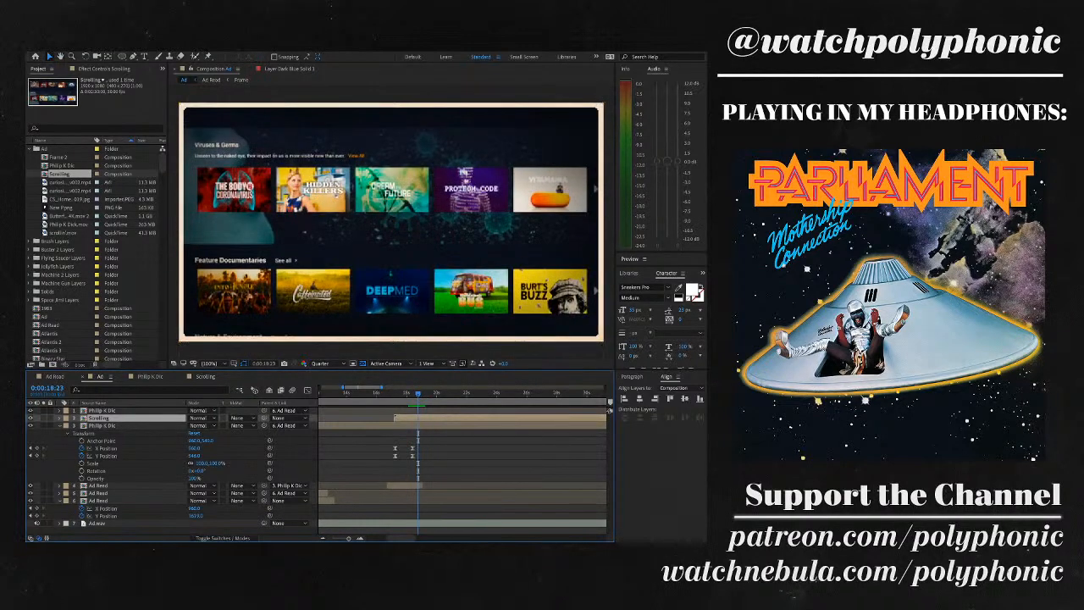
{"action": "key", "text": "space"}
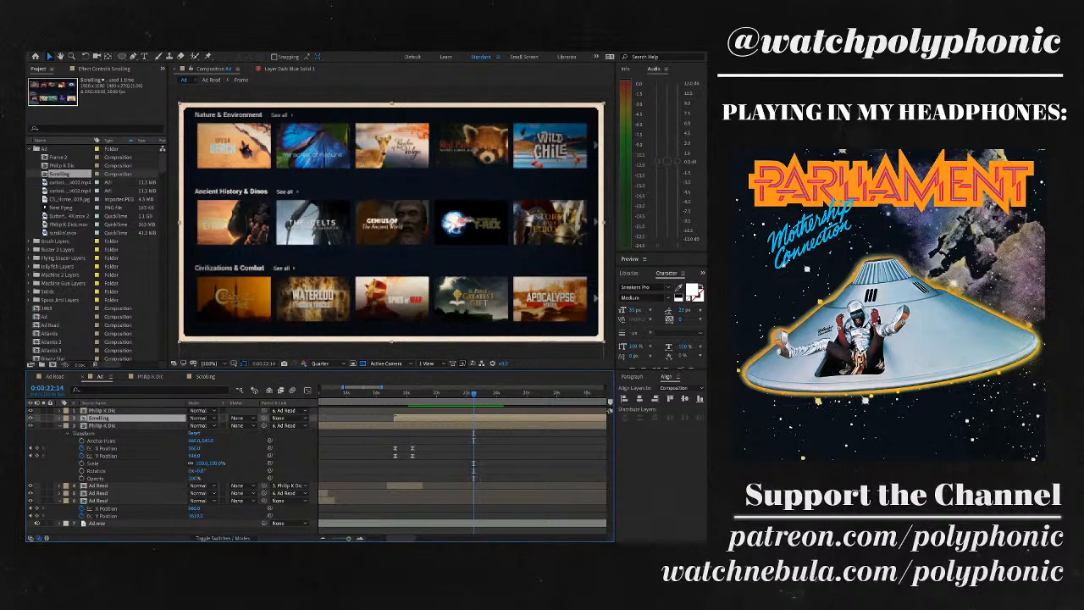
- Create a shape layer on top of the Ad composition with a wide rounded rectangle, placed over the lower edge of the bottom thumbnail row
{"action": "left_click", "coordinate": [84, 432]}
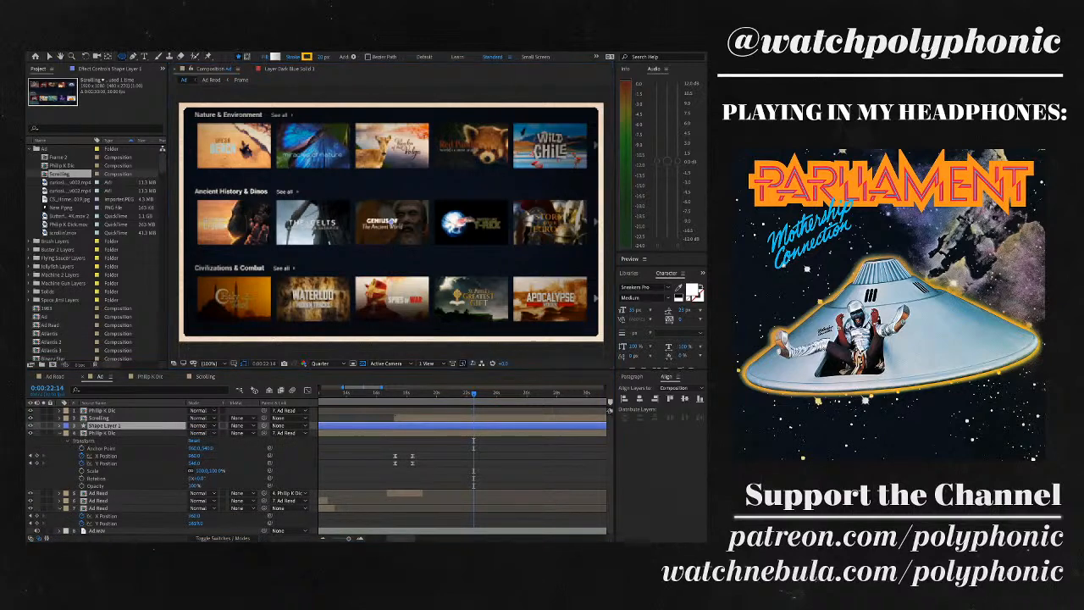
{"action": "left_click_drag", "start_coordinate": [267, 264], "coordinate": [517, 293]}
{"action": "key", "text": "ctrl+z"}
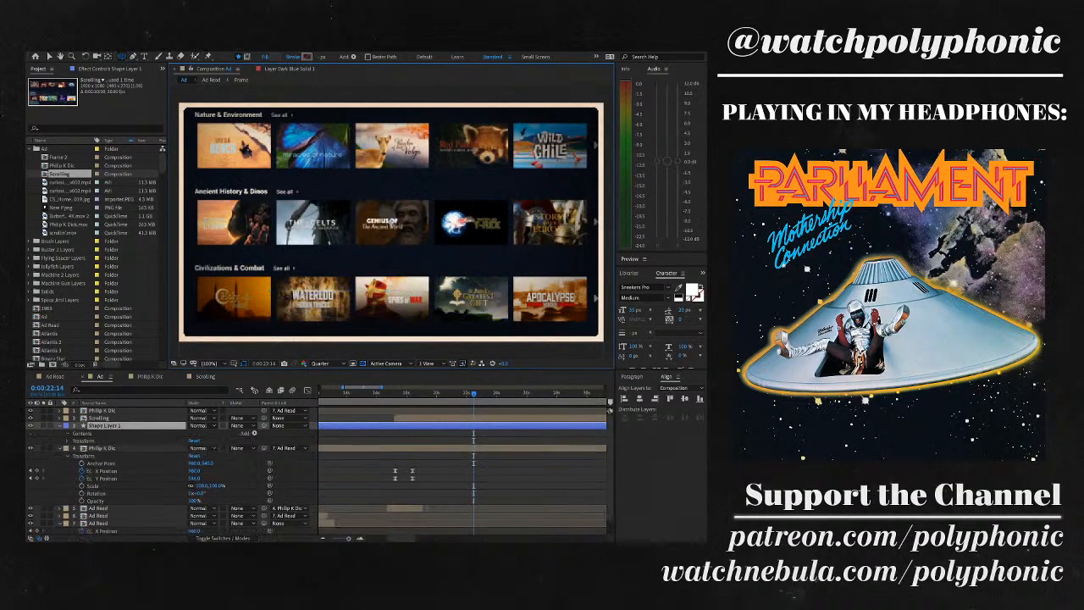
{"action": "key", "text": "ctrl+shift+bracketright"}
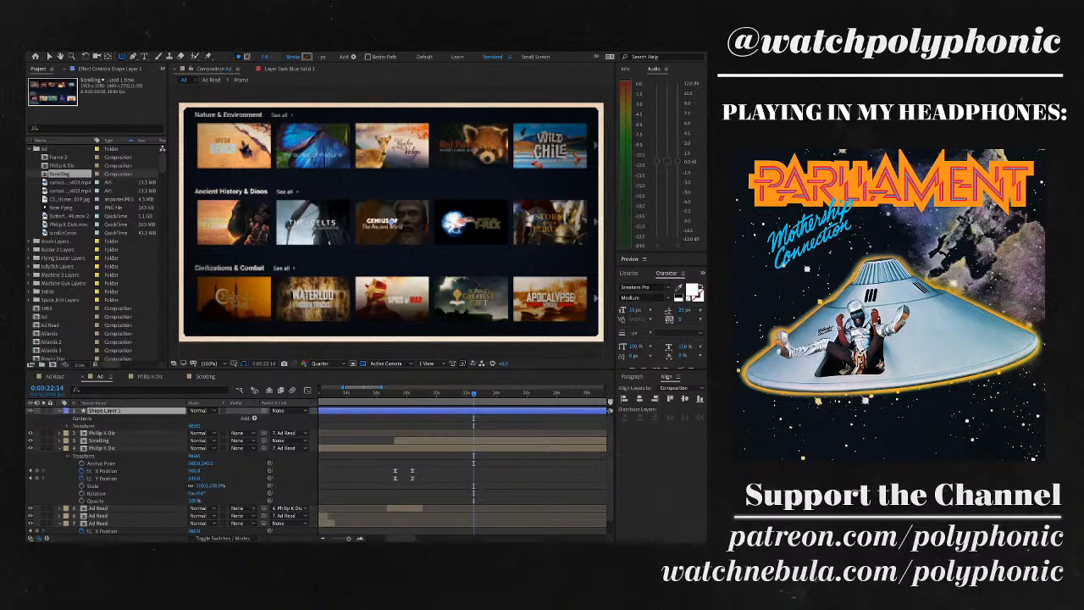
{"action": "left_click_drag", "start_coordinate": [267, 280], "coordinate": [531, 305]}
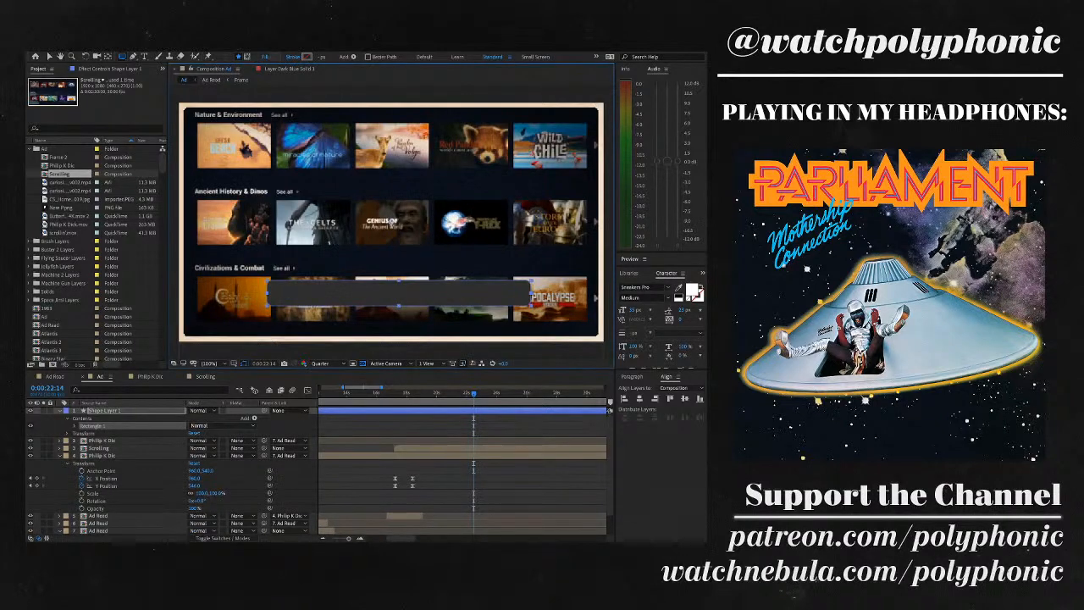
{"action": "key", "text": "v"}
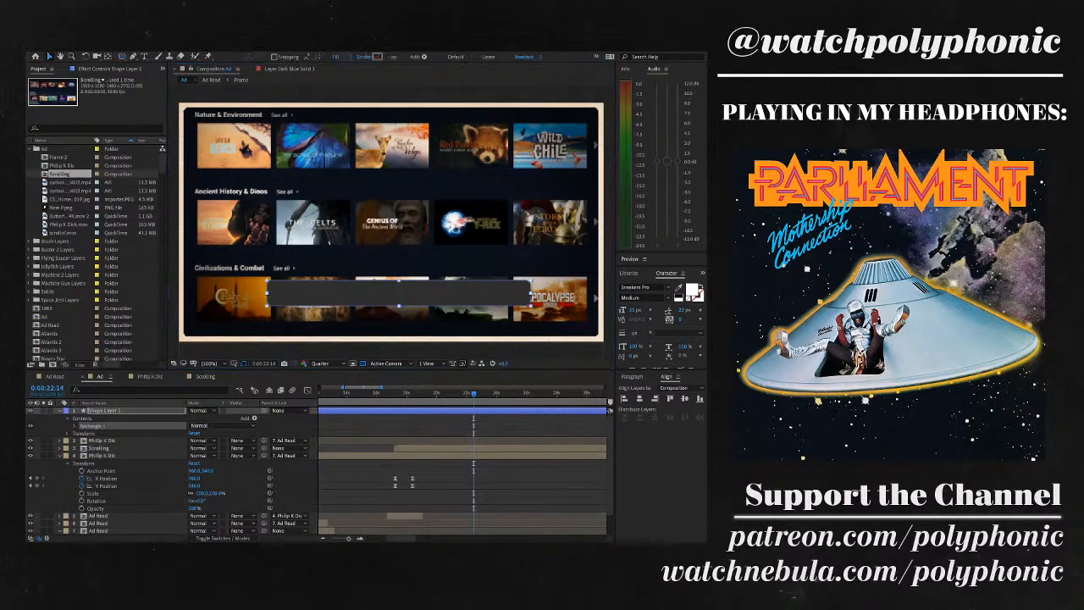
{"action": "left_click_drag", "start_coordinate": [399, 293], "coordinate": [387, 309]}
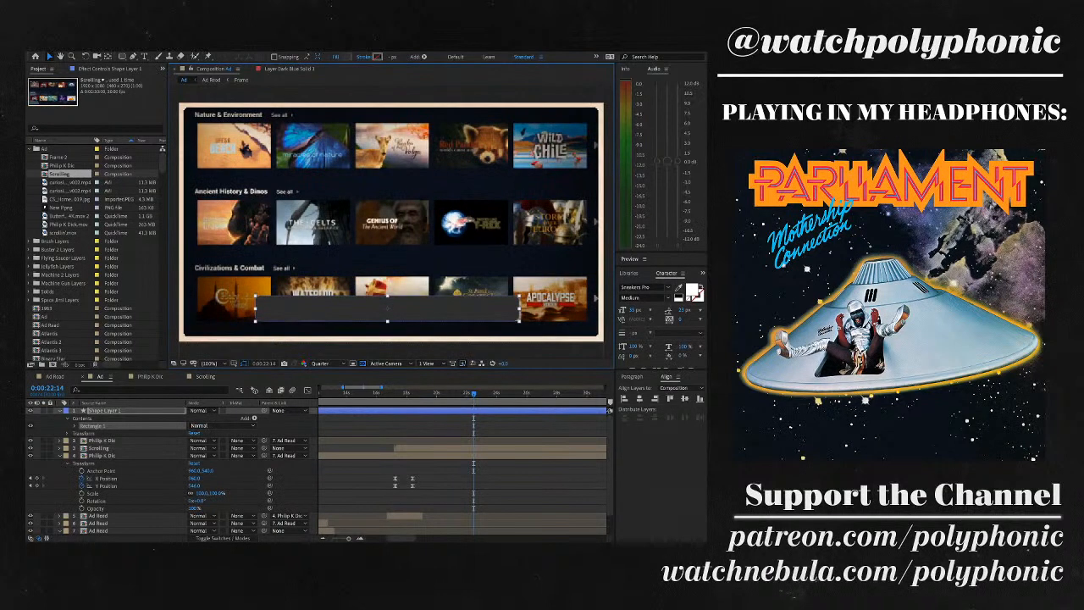
{"action": "left_click", "coordinate": [441, 499]}
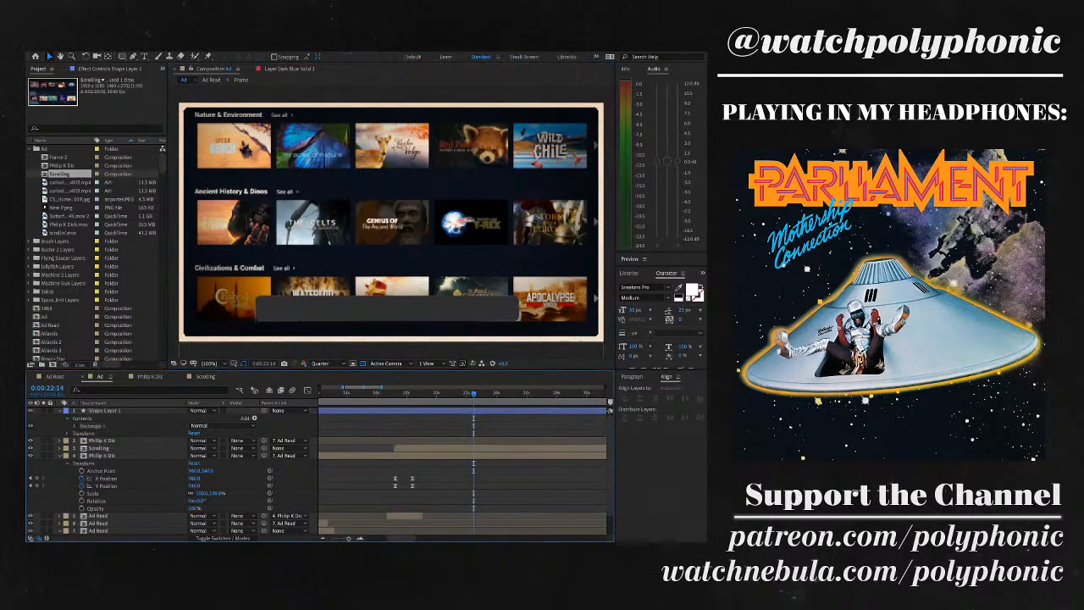
- Slim the rounded rectangle down to a thinner bar and change its fill to black
{"action": "left_click", "coordinate": [105, 410]}
{"action": "mouse_move", "coordinate": [387, 308]}
{"action": "left_mouse_down"}
{"action": "mouse_move", "coordinate": [388, 321]}
{"action": "mouse_move", "coordinate": [387, 302]}
{"action": "mouse_move", "coordinate": [387, 311]}
{"action": "left_mouse_up"}
{"action": "double_click", "coordinate": [387, 302]}
{"action": "left_click", "coordinate": [102, 441]}
{"action": "left_click", "coordinate": [105, 410]}
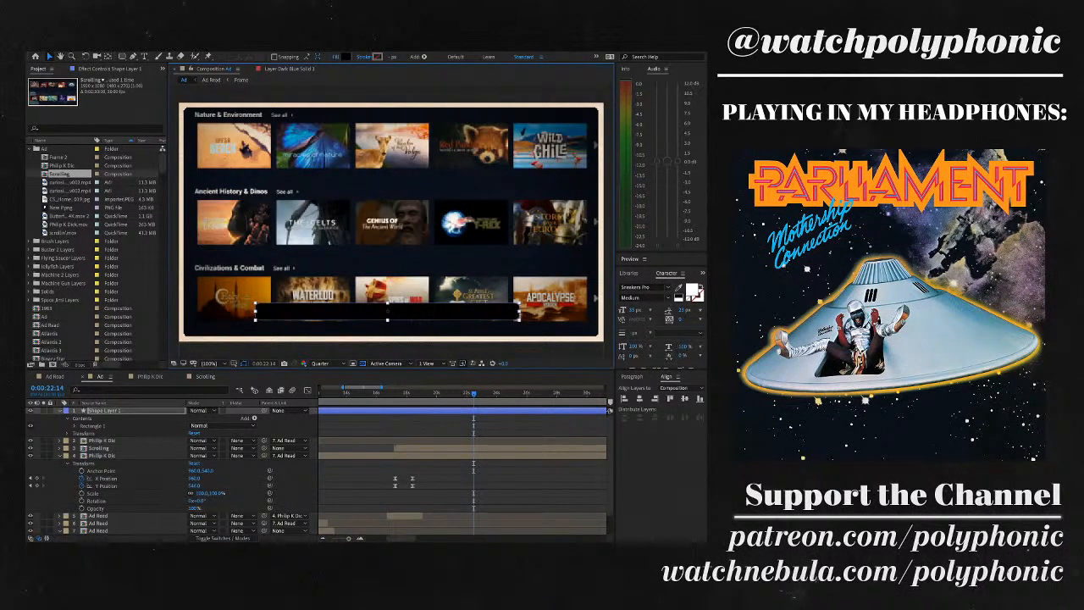
{"action": "key", "text": "ctrl+shift+a"}
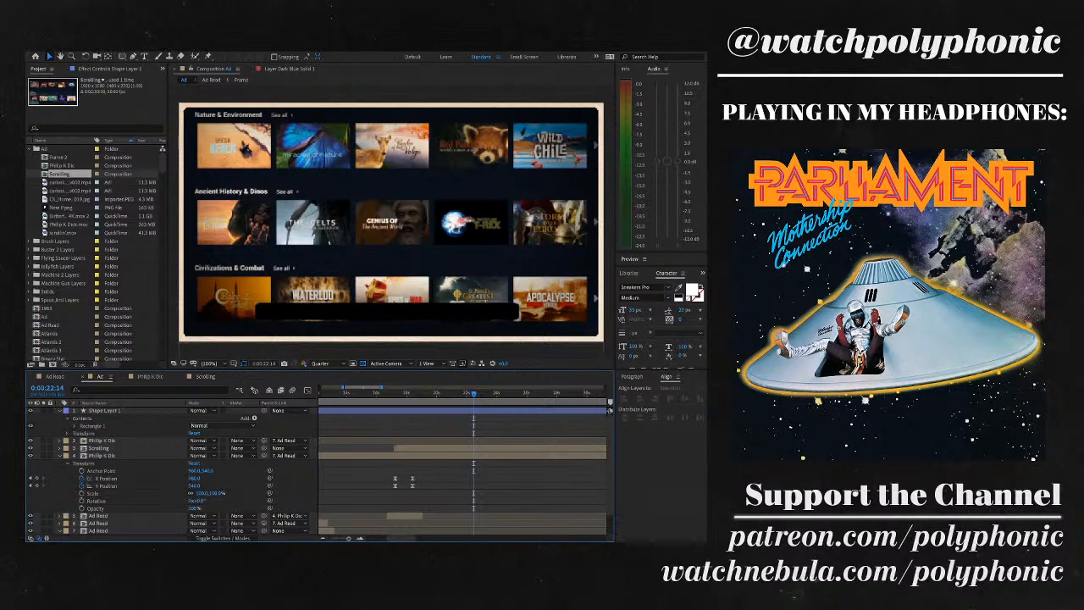
- Add a white text layer reading "curiositystream.com/polyphonic" to the Ad composition
{"action": "key", "text": "ctrl+t"}
{"action": "left_click", "coordinate": [364, 245]}
{"action": "type", "text": "cur"}
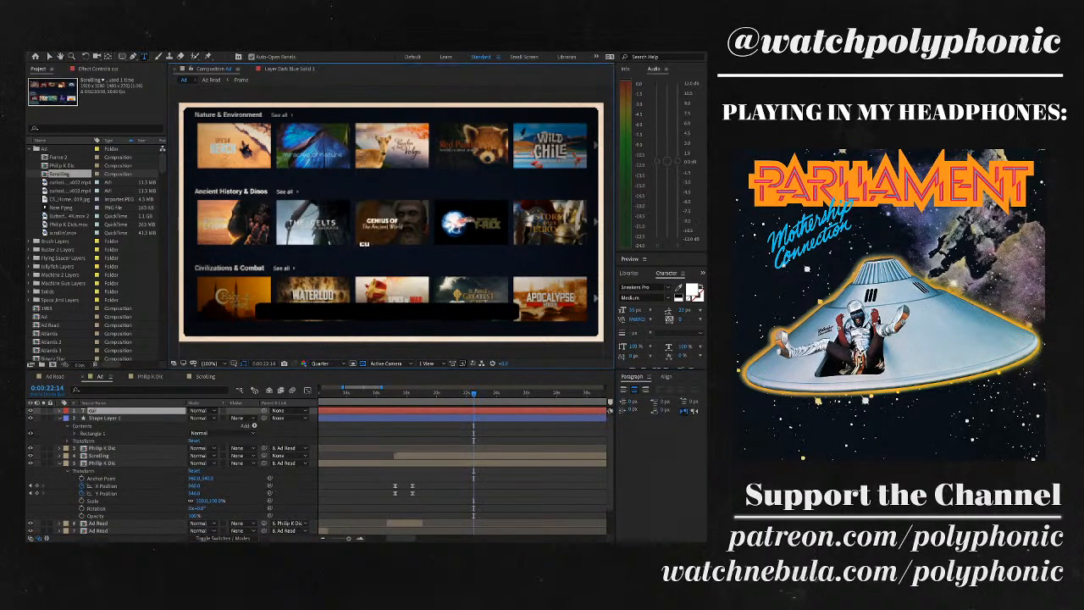
{"action": "type", "text": "iositystream.com/"}
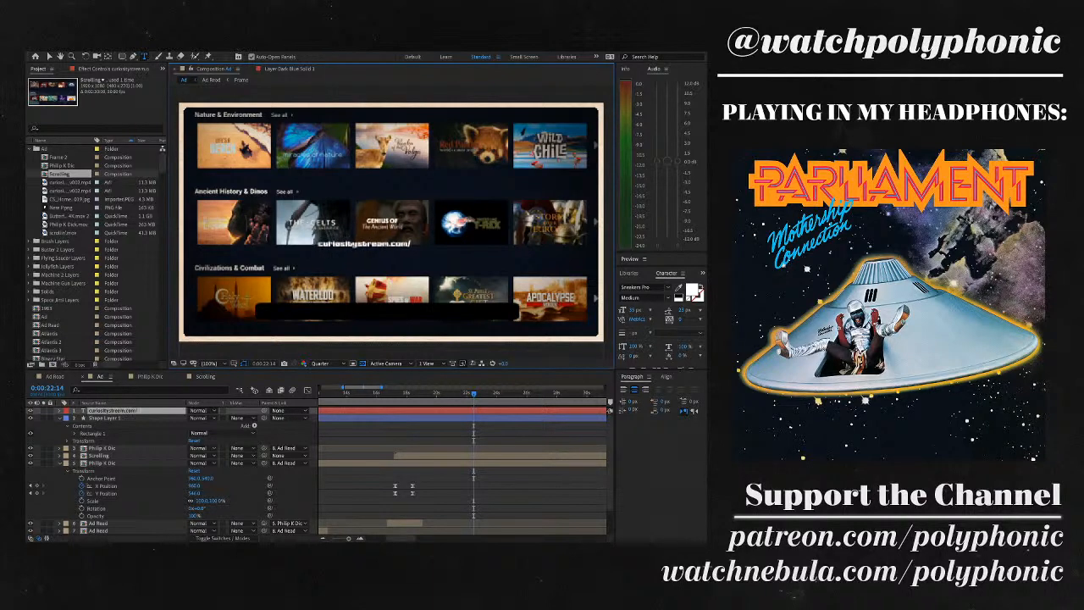
{"action": "type", "text": "polyphoni"}
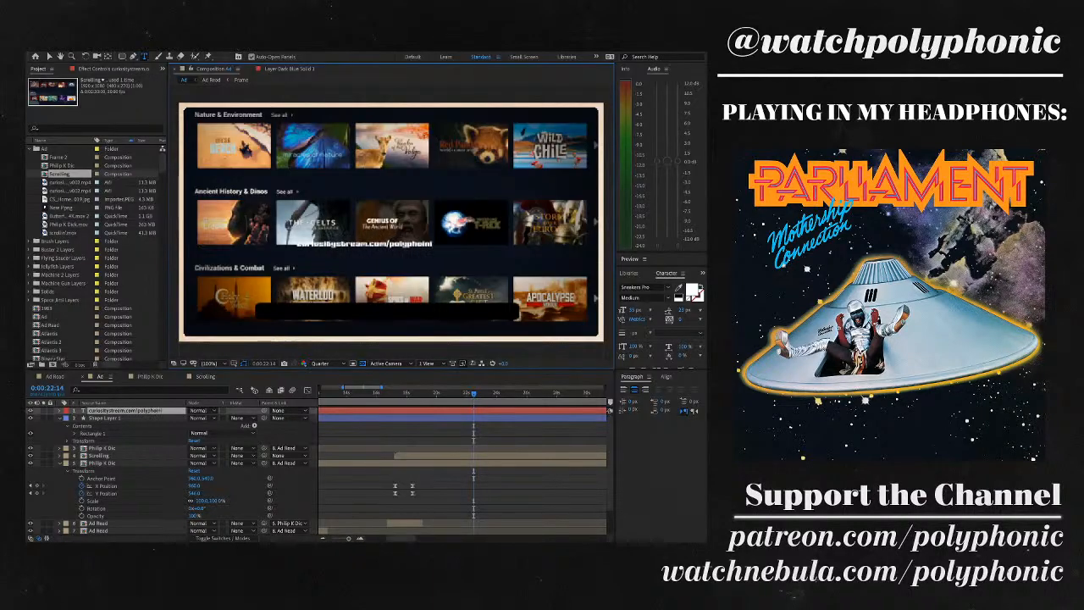
{"action": "type", "text": "c"}
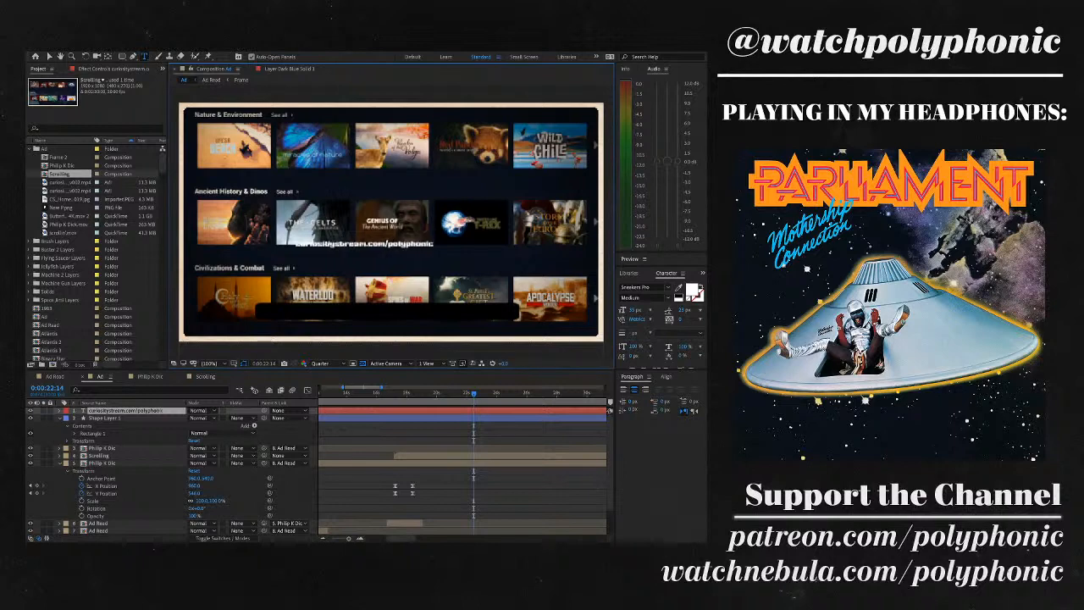
{"action": "left_click", "coordinate": [49, 56]}
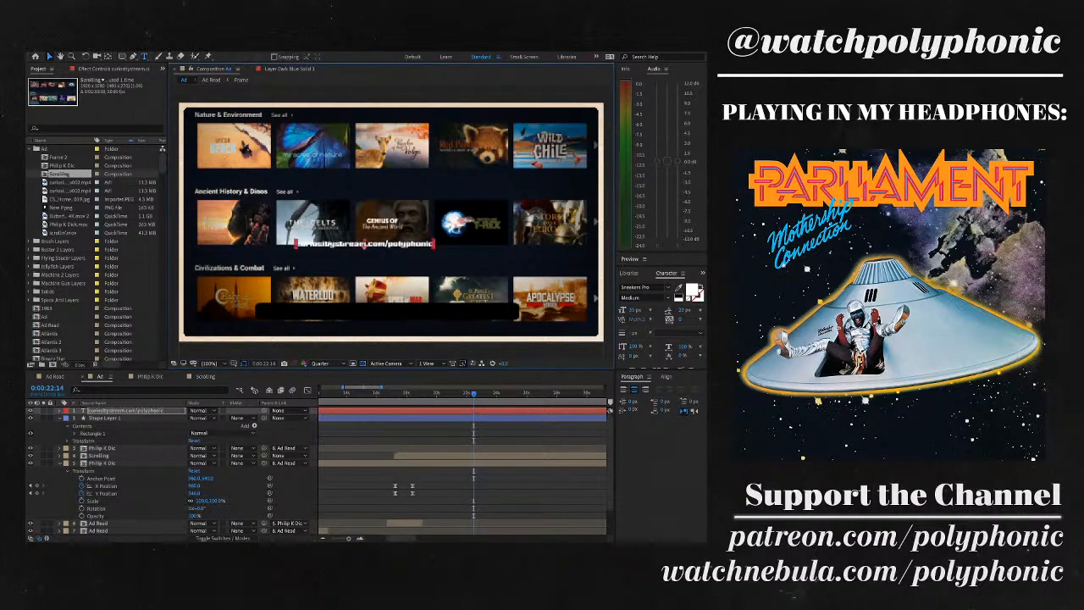
- Move the URL text onto the black bar, enlarge it to nearly the bar's width and center it there
{"action": "left_click_drag", "start_coordinate": [365, 244], "coordinate": [345, 315]}
{"action": "left_click_drag", "start_coordinate": [415, 310], "coordinate": [460, 303]}
{"action": "left_click_drag", "start_coordinate": [346, 315], "coordinate": [386, 315]}
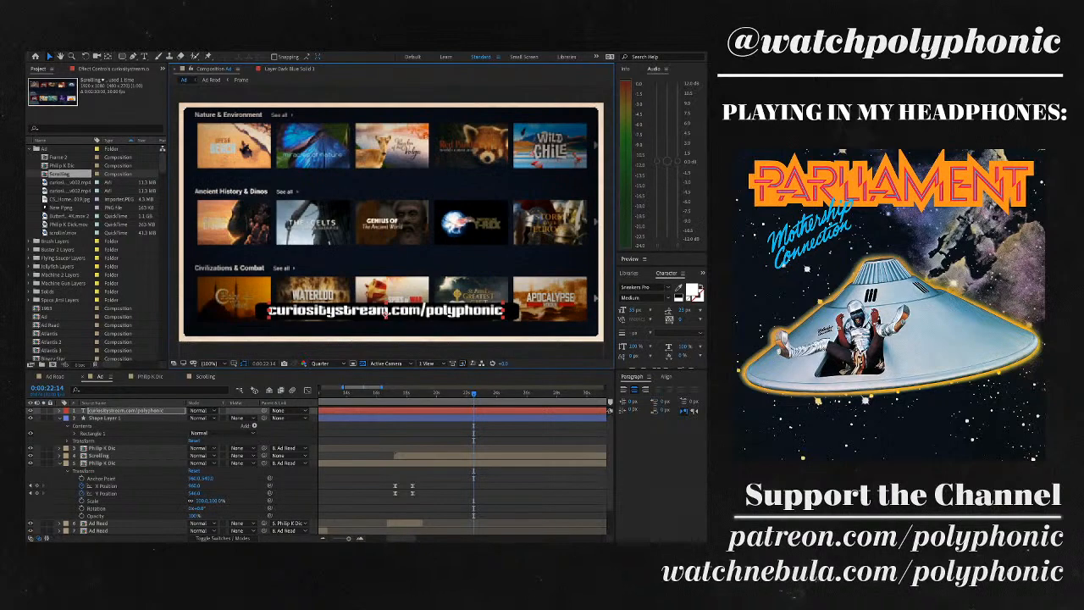
- Replace the URL text on the black bar with the all-capitals version "CURIOSITYSTREAM.COM/POLYPHONIC"
{"action": "key", "text": "Return"}
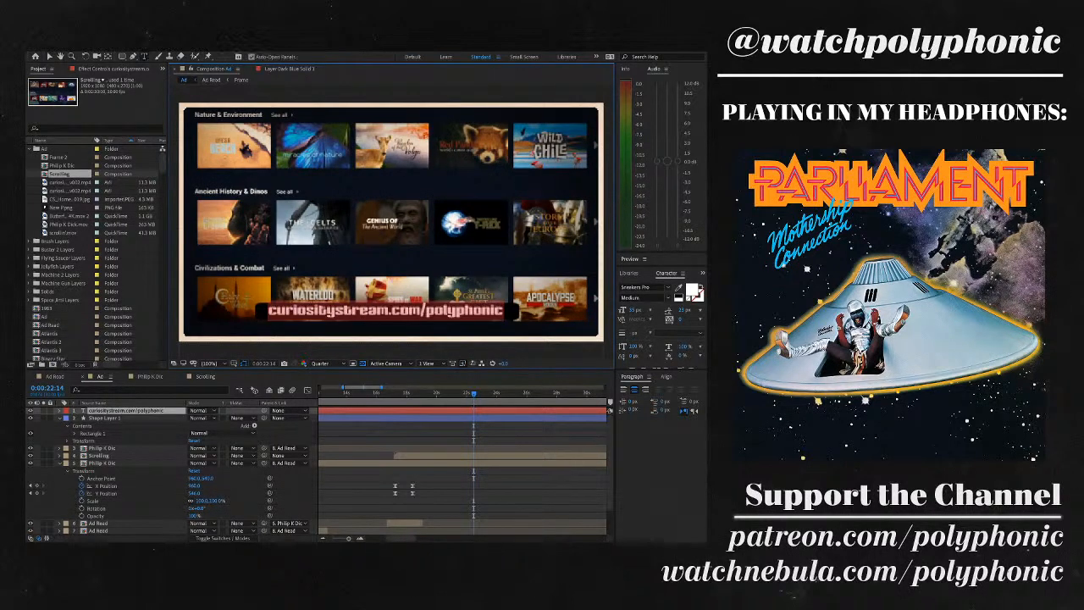
{"action": "type", "text": "CURIOSITYS"}
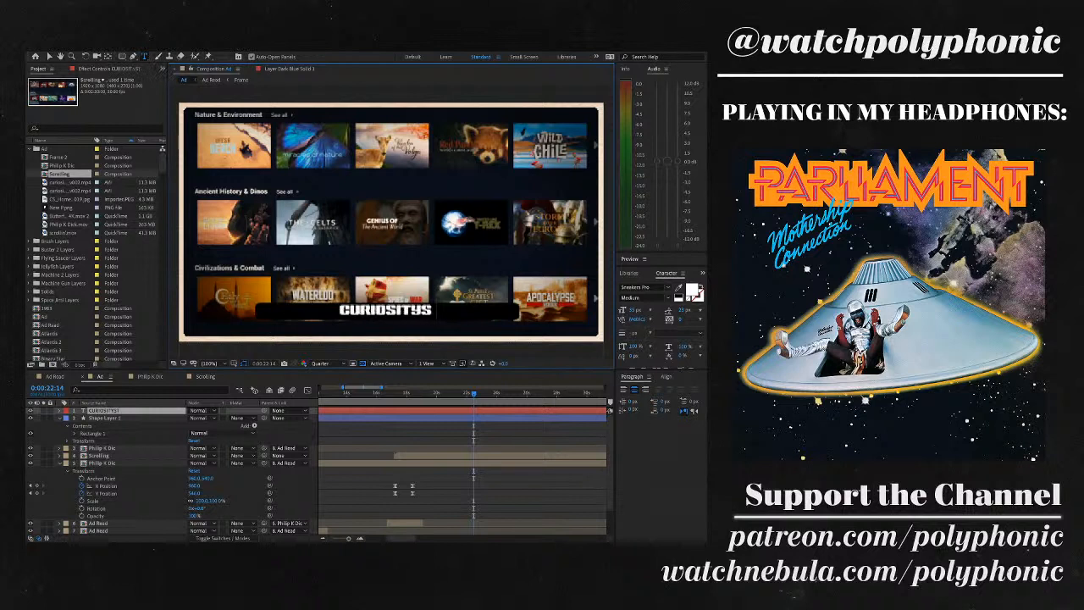
{"action": "type", "text": "TREAM.COM/POLYP"}
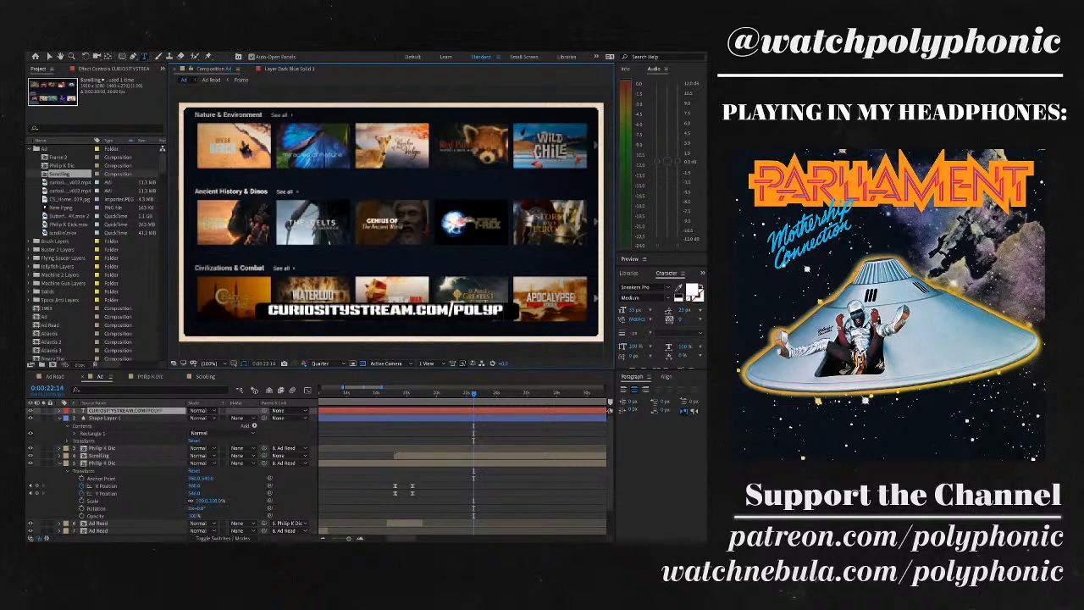
{"action": "type", "text": "HONIC"}
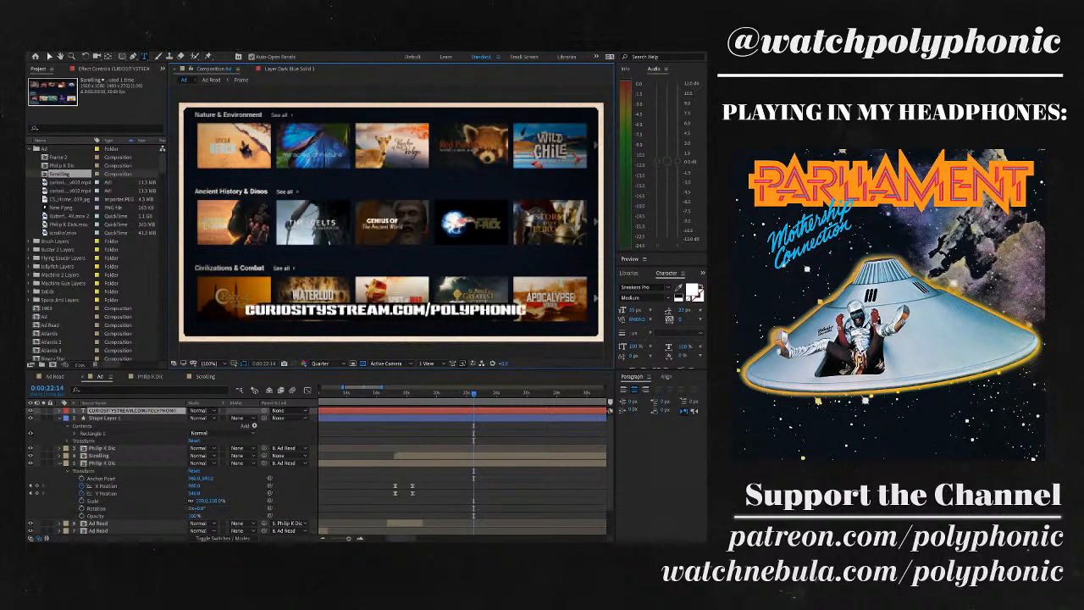
{"action": "key", "text": "Escape"}
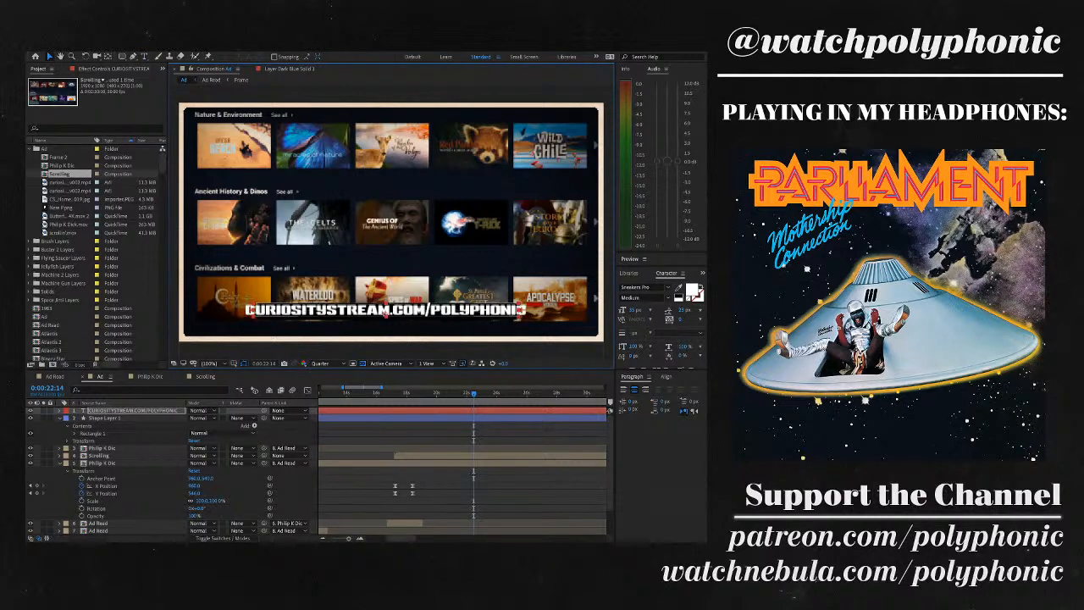
{"action": "key", "text": "Caps_Lock"}
{"action": "key", "text": "Caps_Lock"}
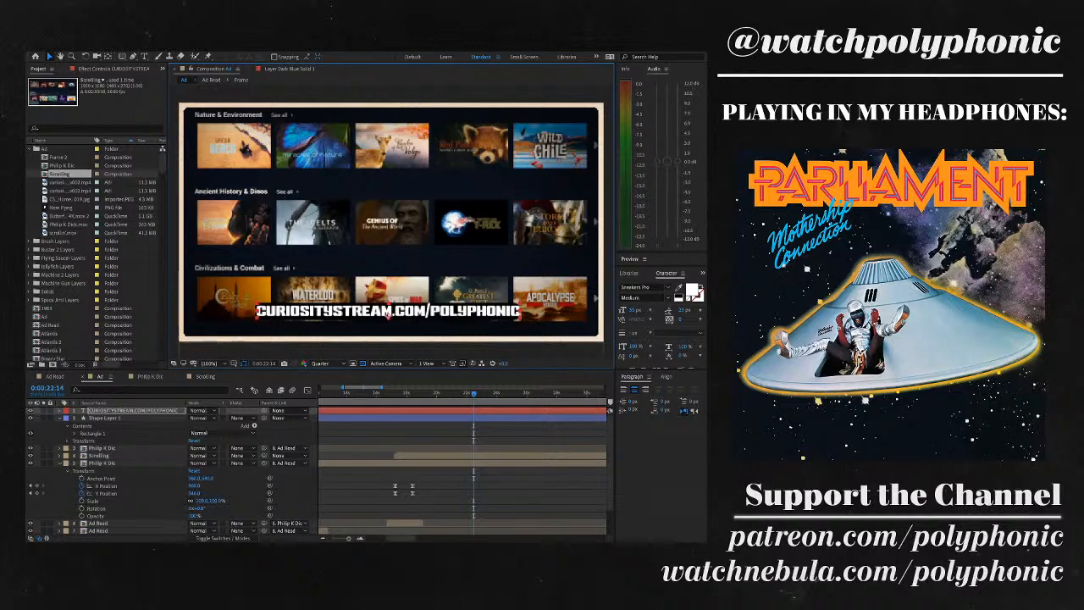
- Scale the capitalized URL text down slightly so it fits within the width of the black bar
{"action": "key", "text": "shift+Right"}
{"action": "key", "text": "shift+Right"}
{"action": "key", "text": "shift+Right"}
{"action": "key", "text": "shift+Right"}
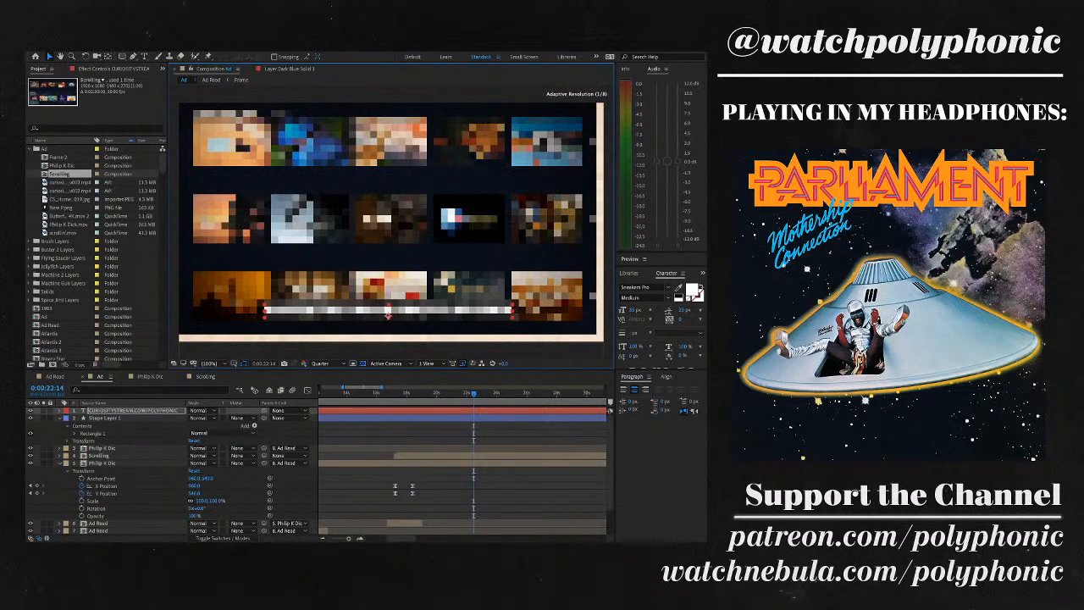
{"action": "key", "text": "shift+Right"}
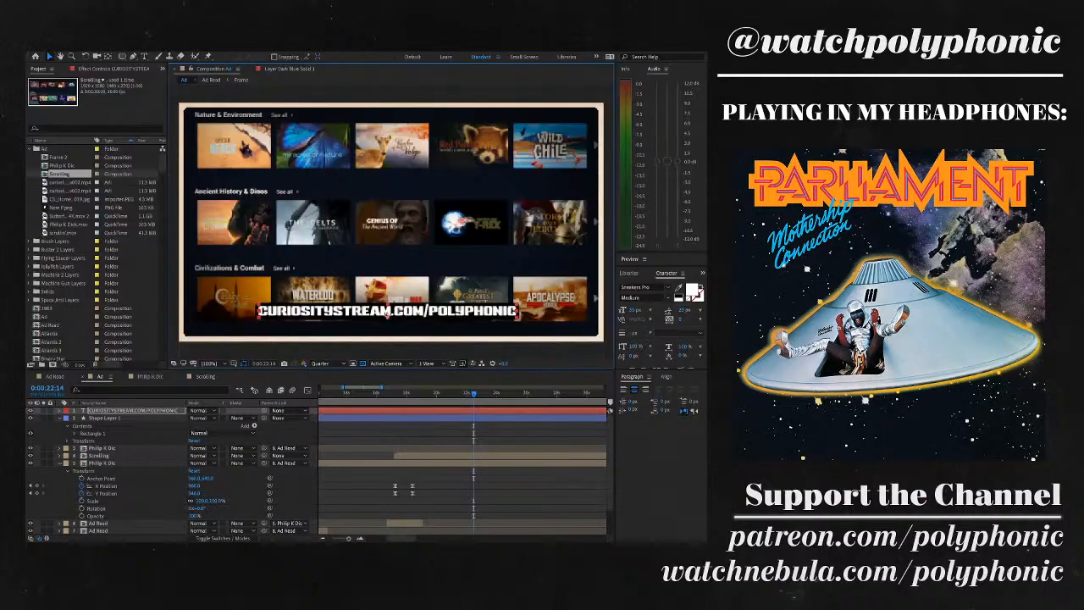
- Set the composition preview to Full resolution and select the ".COM/POLYPHONIC" part of the URL text for editing
{"action": "left_click", "coordinate": [99, 455]}
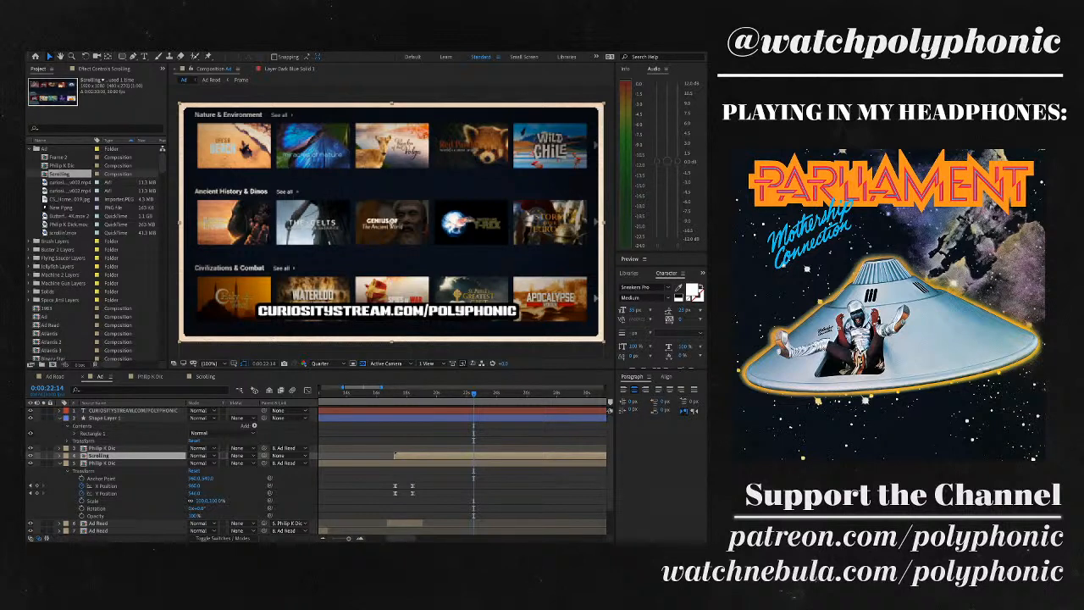
{"action": "key", "text": "ctrl+j"}
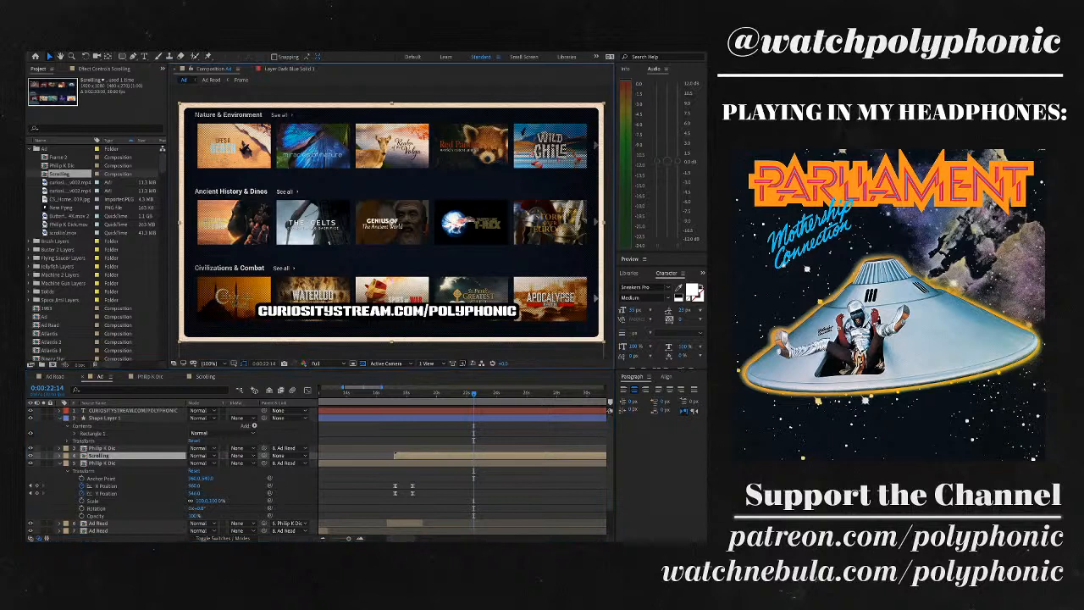
{"action": "double_click", "coordinate": [387, 311]}
{"action": "left_click_drag", "start_coordinate": [393, 311], "coordinate": [517, 311]}
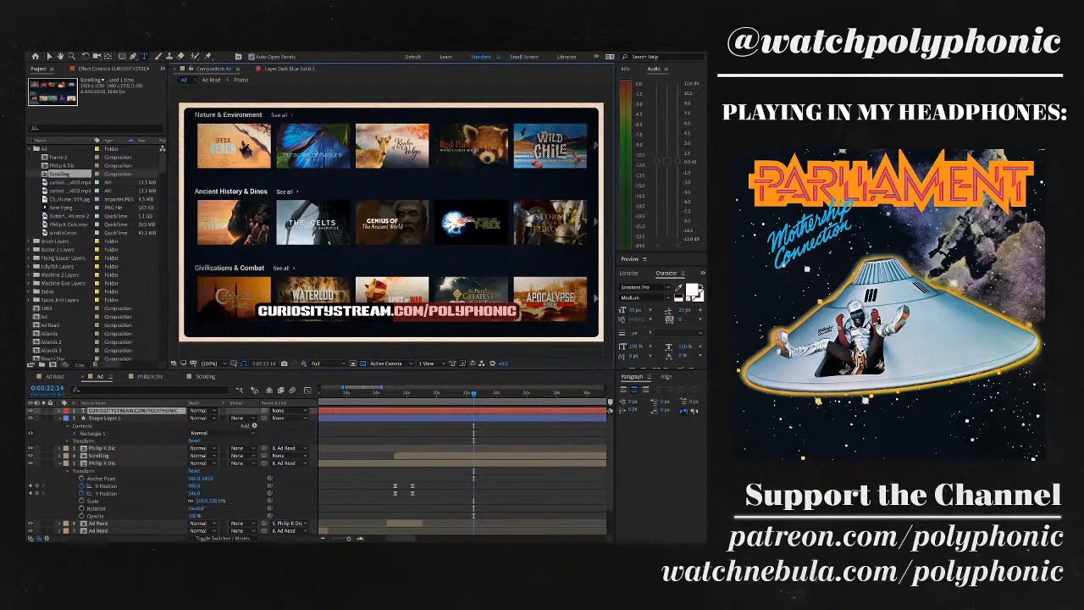
- Recolour the word POLYPHONIC in the CURIOSITYSTREAM.COM/POLYPHONIC text layer from white to orange
{"action": "left_click_drag", "start_coordinate": [427, 310], "coordinate": [517, 311]}
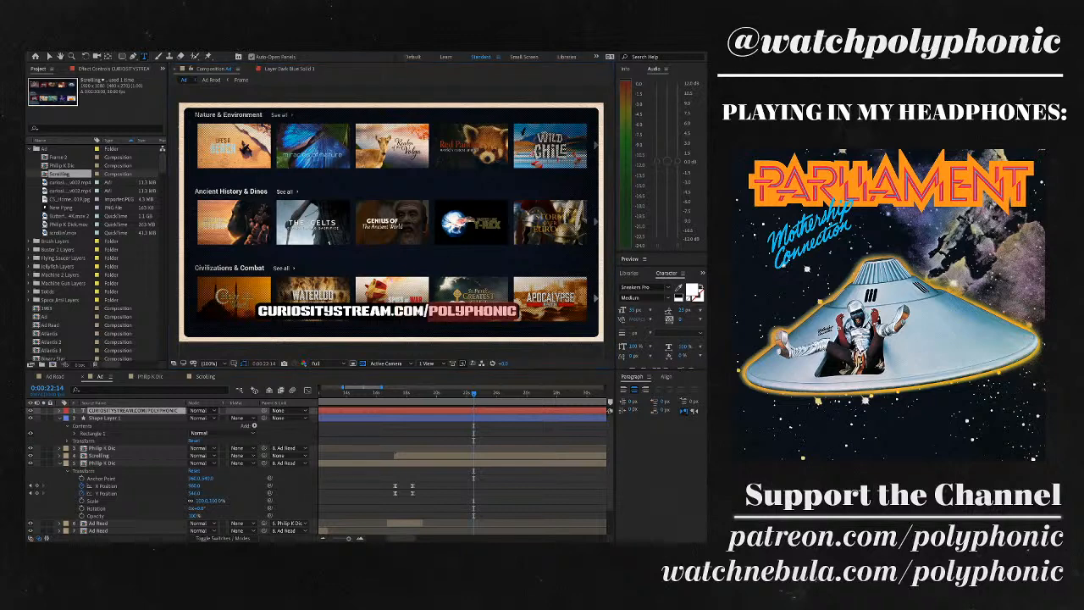
{"action": "left_click", "coordinate": [692, 288]}
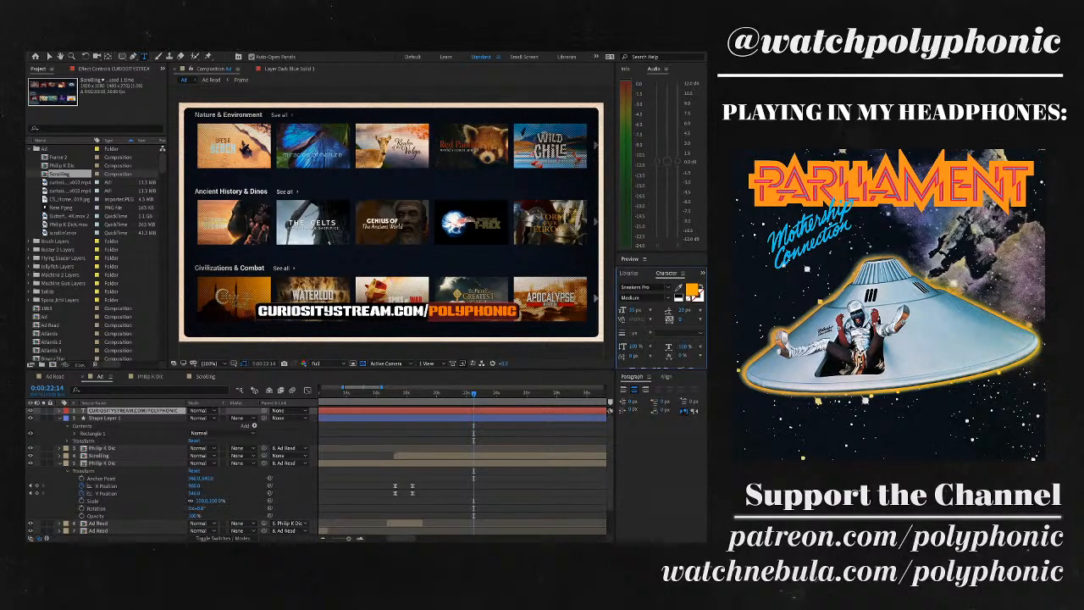
{"action": "key", "text": "F2"}
{"action": "left_click", "coordinate": [131, 410]}
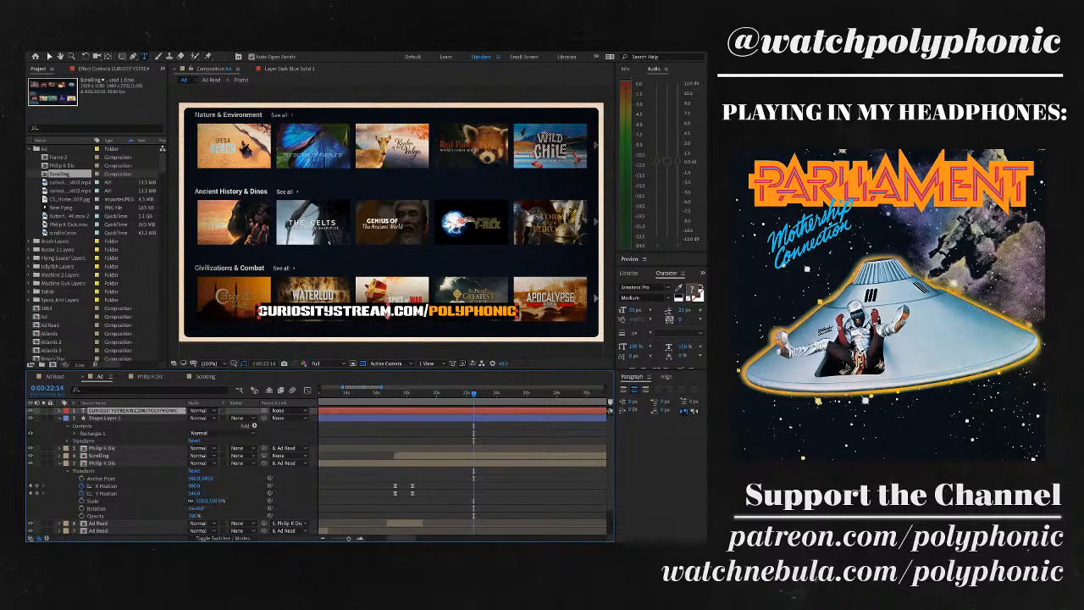
- Nudge the CURIOSITYSTREAM.COM/POLYPHONIC text in small increments until it sits centred inside its black box
{"action": "key", "text": "v"}
{"action": "left_click", "coordinate": [387, 311]}
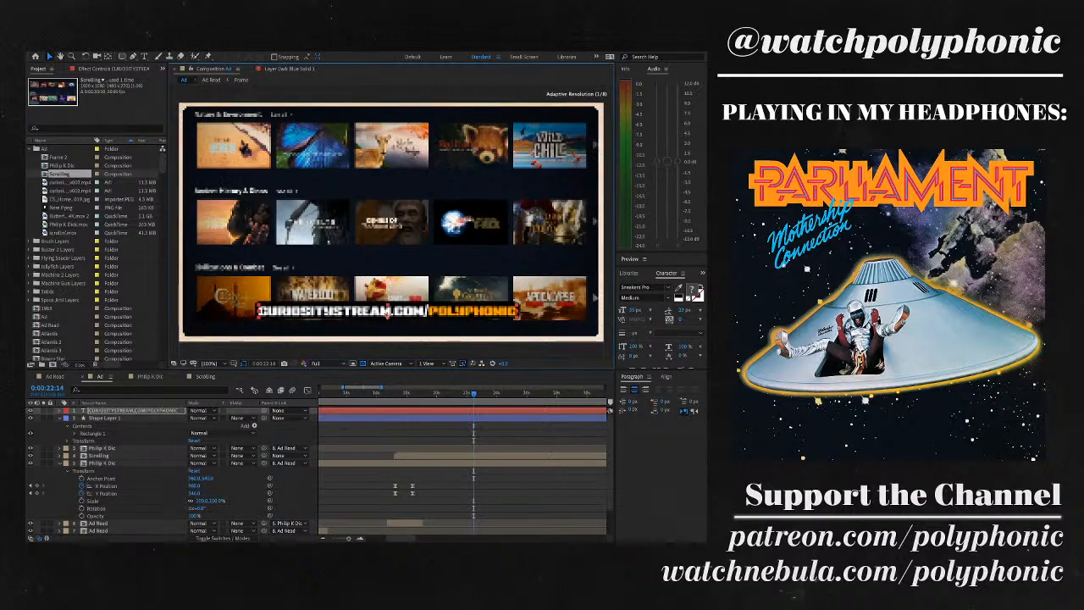
{"action": "key", "text": "Up"}
{"action": "key", "text": "Up"}
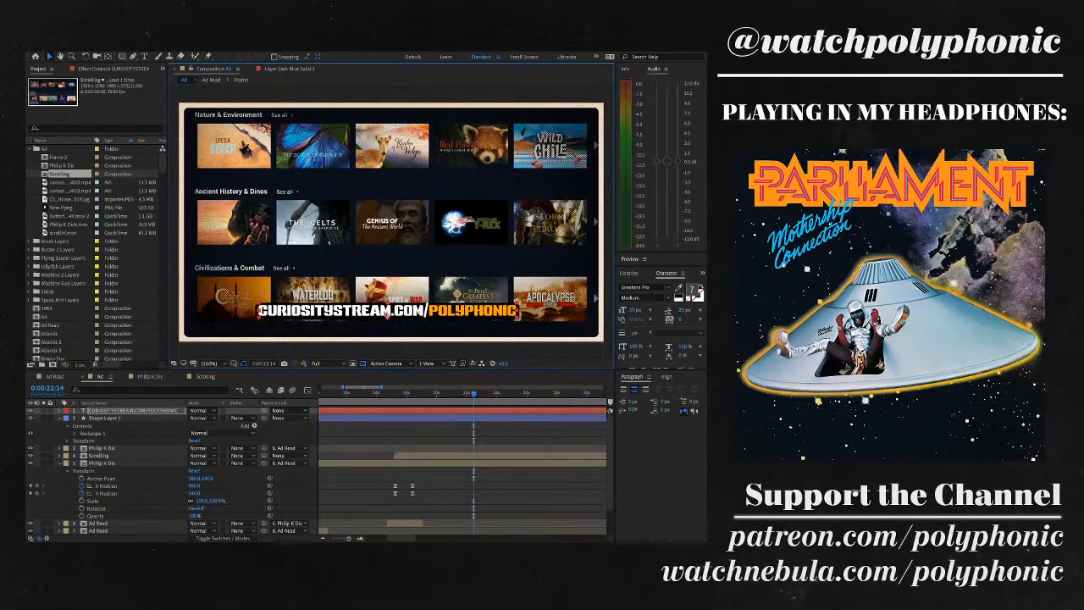
{"action": "key", "text": "Down"}
{"action": "key", "text": "Down"}
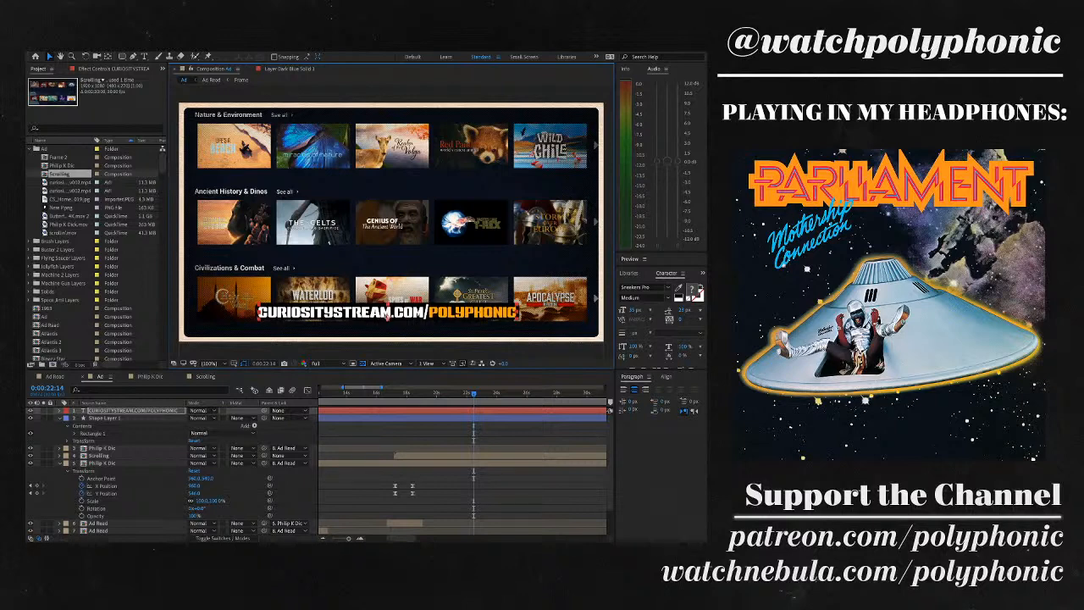
{"action": "key", "text": "Right"}
{"action": "key", "text": "Right"}
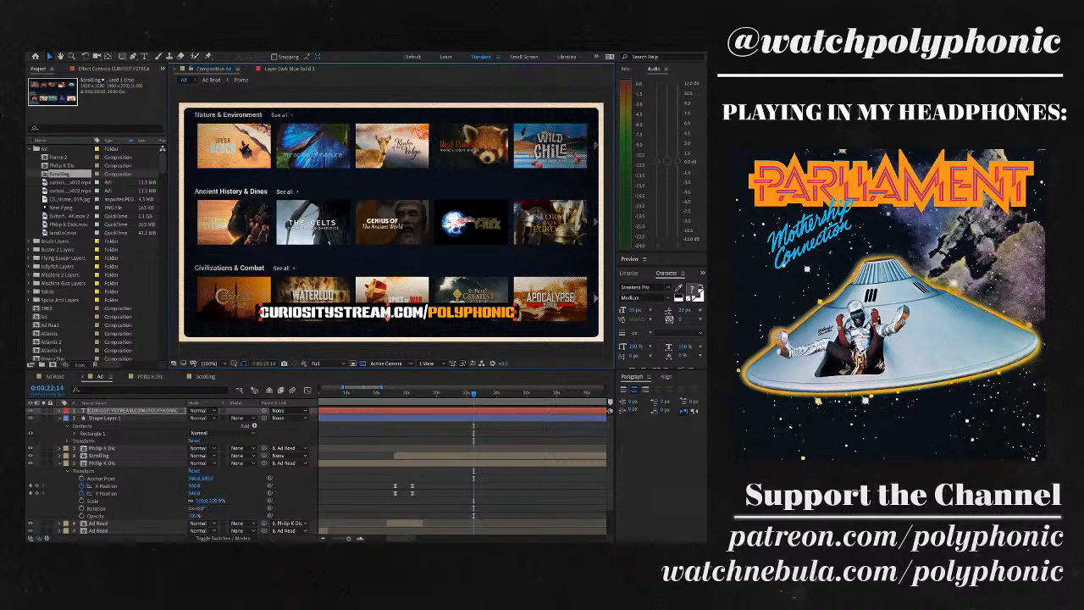
{"action": "key", "text": "Down"}
{"action": "key", "text": "Down"}
{"action": "key", "text": "Down"}
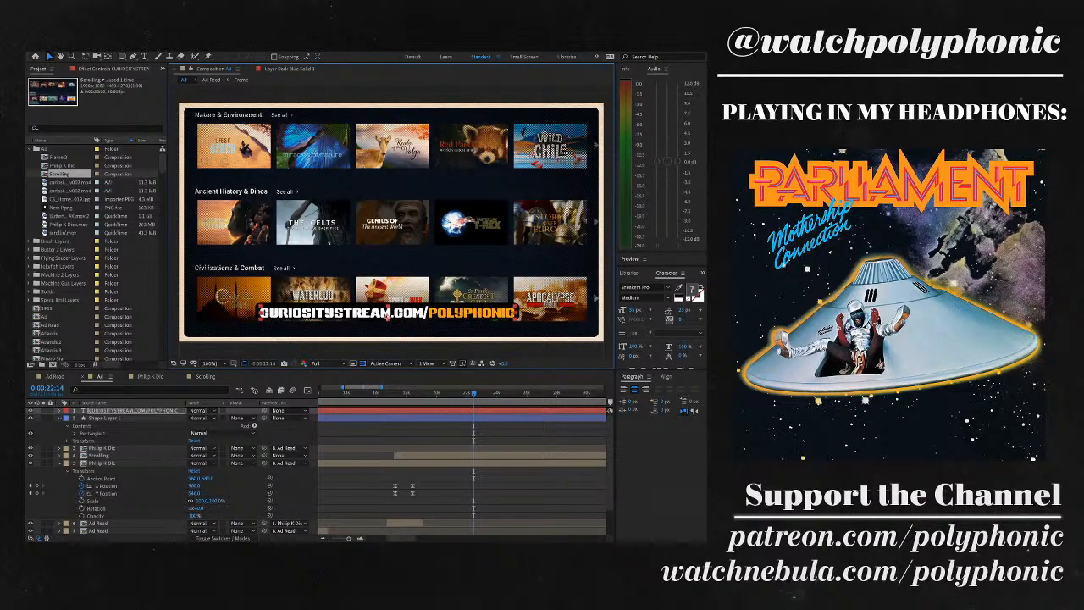
{"action": "key", "text": "Up"}
{"action": "key", "text": "Up"}
{"action": "key", "text": "Up"}
{"action": "key", "text": "Up"}
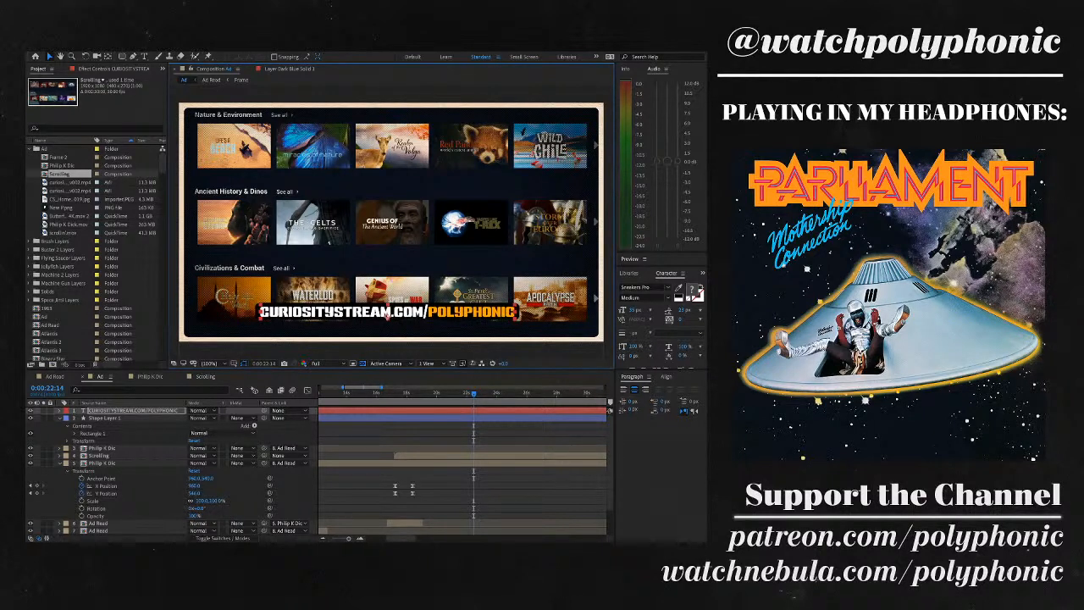
- Parent the CURIOSITYSTREAM.COM/POLYPHONIC text layer to Shape Layer 1 and preview the composition from 0:00:21:06
{"action": "left_click_drag", "start_coordinate": [264, 410], "coordinate": [127, 417]}
{"action": "left_click_drag", "start_coordinate": [473, 392], "coordinate": [455, 392]}
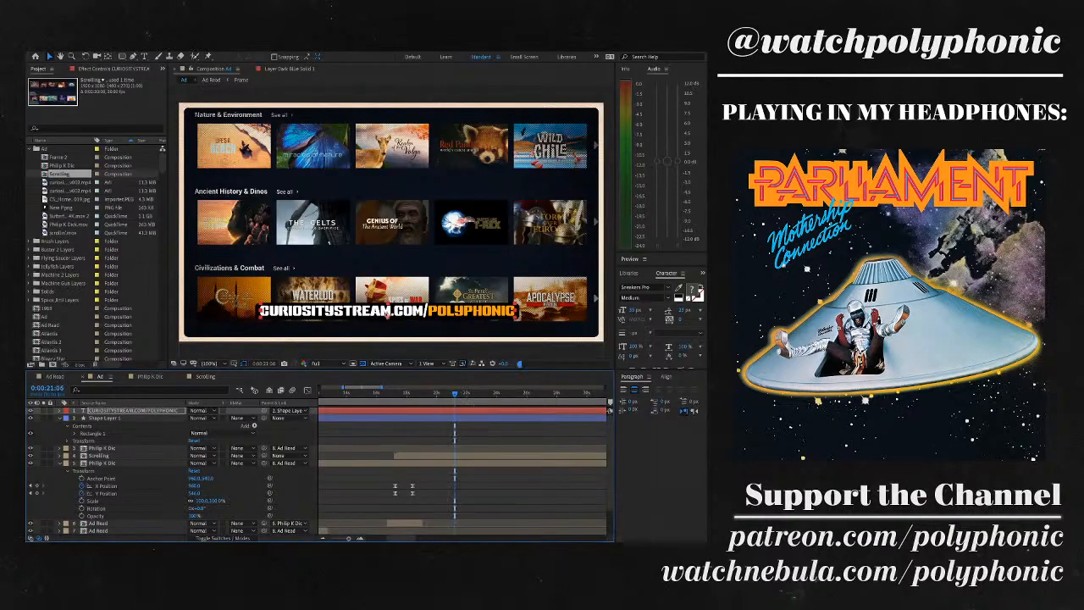
{"action": "key", "text": "space"}
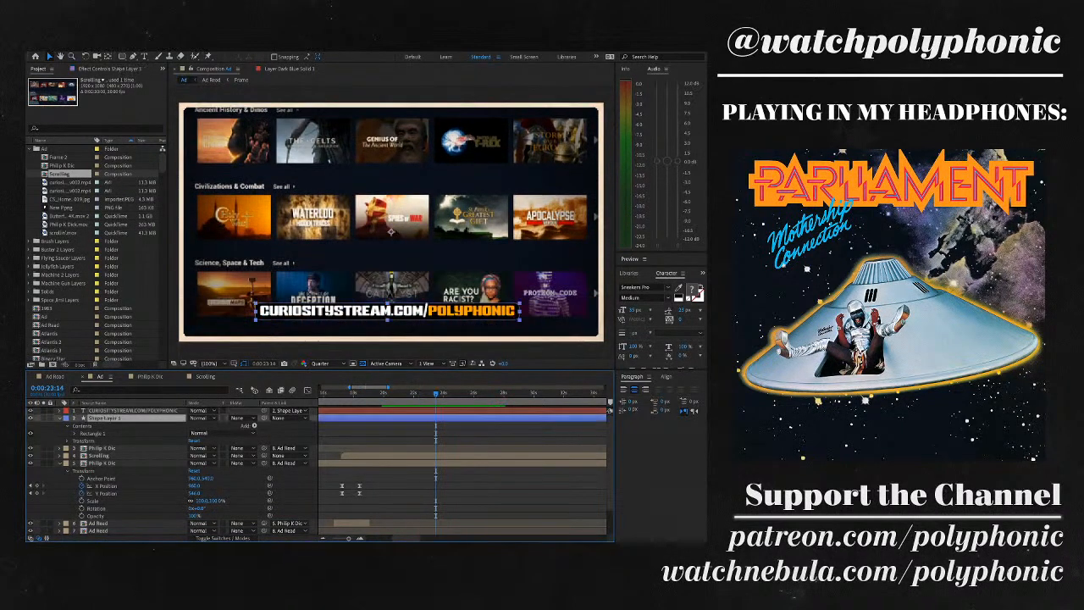
- Keyframe Shape Layer 1's position so it rises from below the frame at 0:00:21:17 to its resting place at 0:00:23:14
{"action": "key", "text": "p"}
{"action": "left_click", "coordinate": [81, 426]}
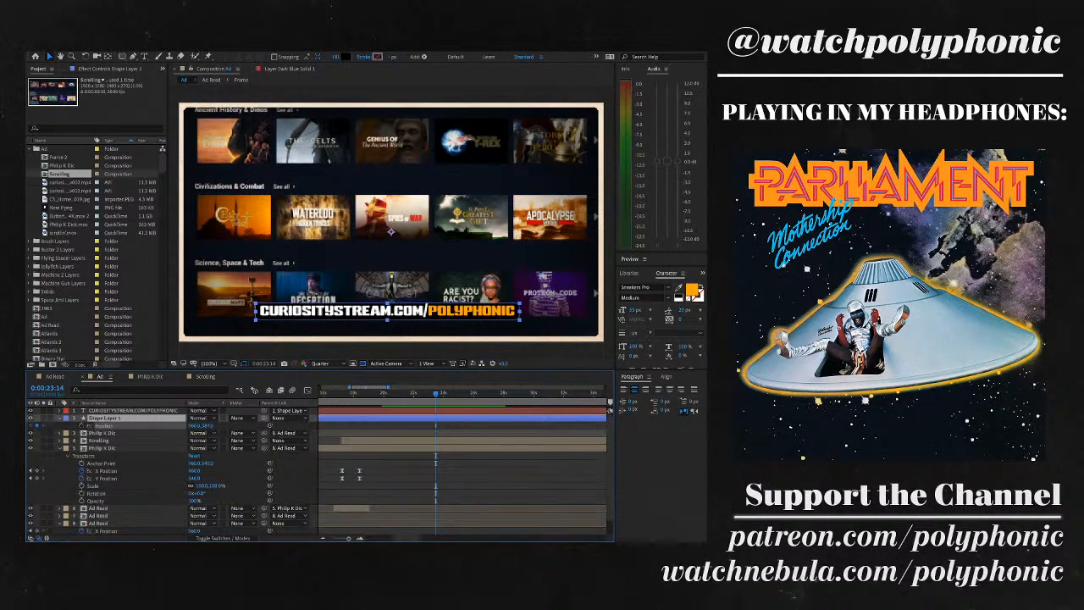
{"action": "left_click_drag", "start_coordinate": [436, 393], "coordinate": [406, 393]}
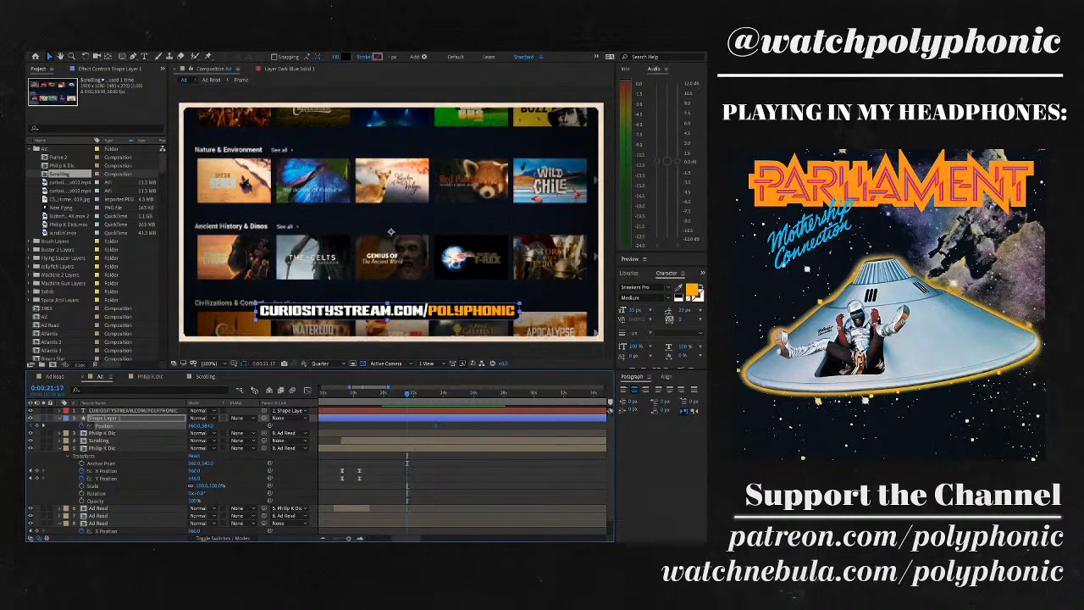
{"action": "left_click_drag", "start_coordinate": [208, 425], "coordinate": [462, 425]}
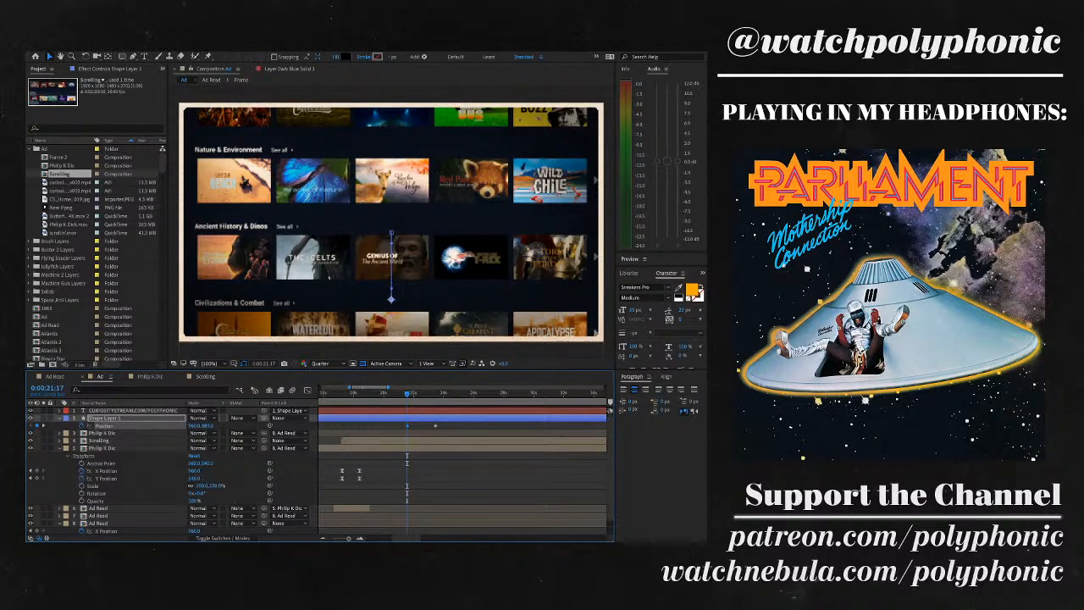
- Ease Shape Layer 1's two position keyframes in the graph editor, shaping a speed curve that peaks early and tapers off slowly
{"action": "left_click", "coordinate": [307, 390]}
{"action": "key", "text": "="}
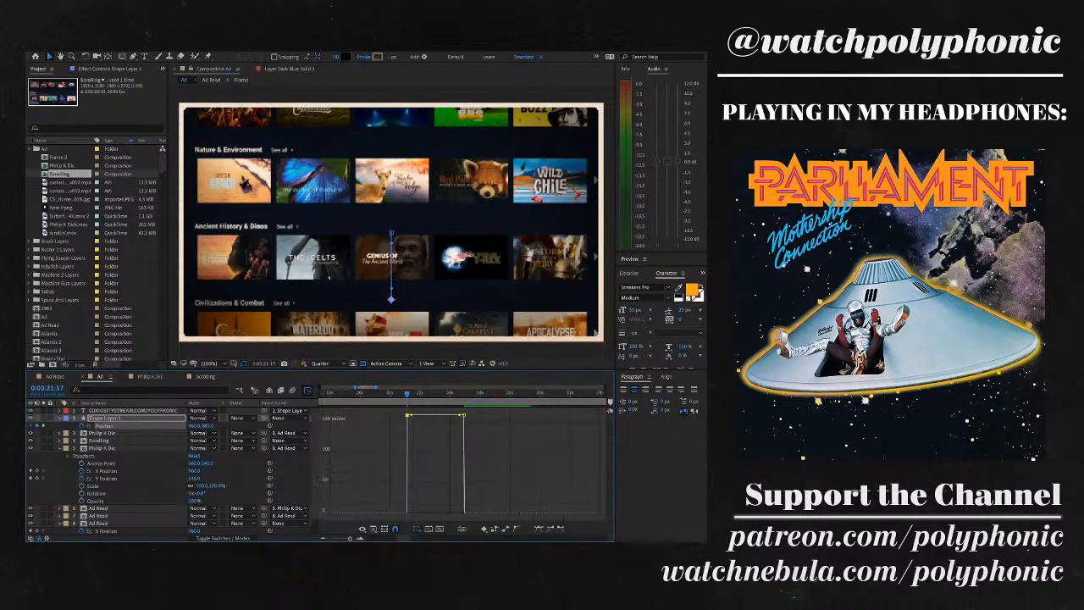
{"action": "left_click_drag", "start_coordinate": [464, 415], "coordinate": [421, 512]}
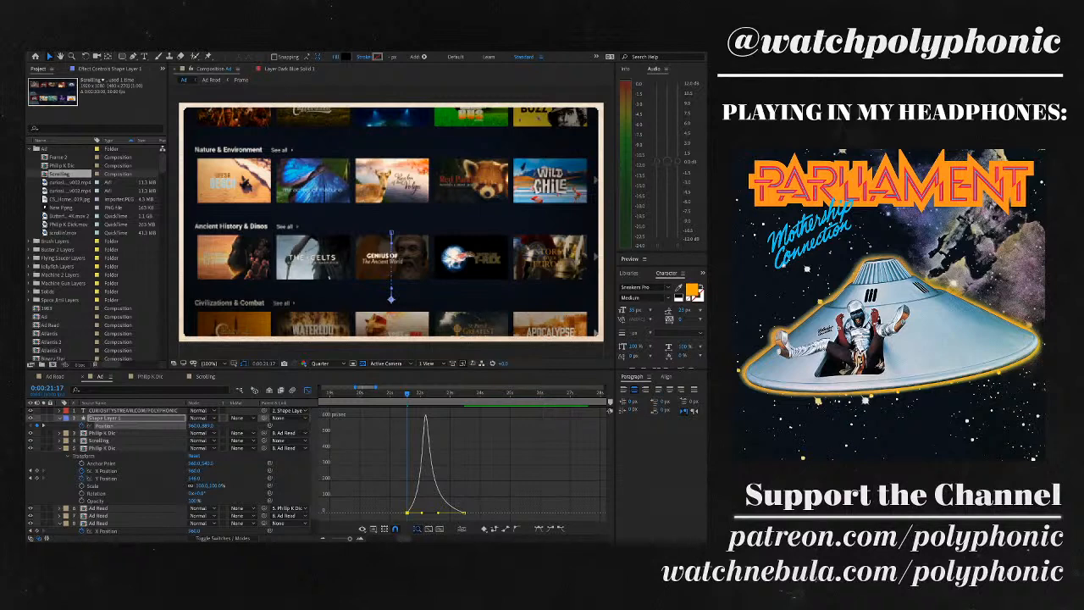
- Preview the URL banner's entrance, collapse Shape Layer 1's properties, leave the graph editor and play on to 0:00:25:24
{"action": "key", "text": "space"}
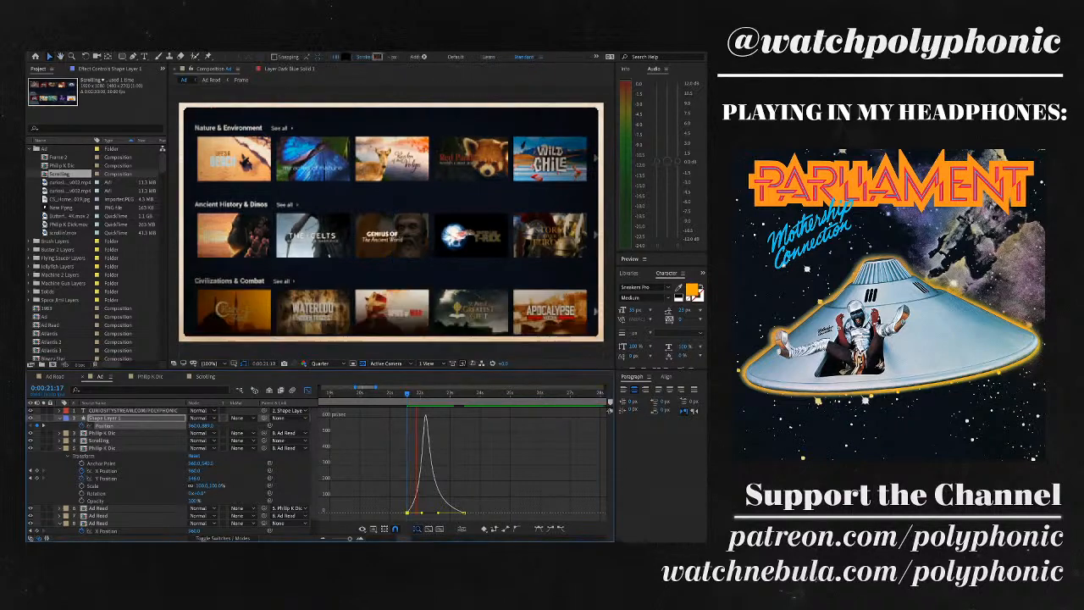
{"action": "key", "text": "space"}
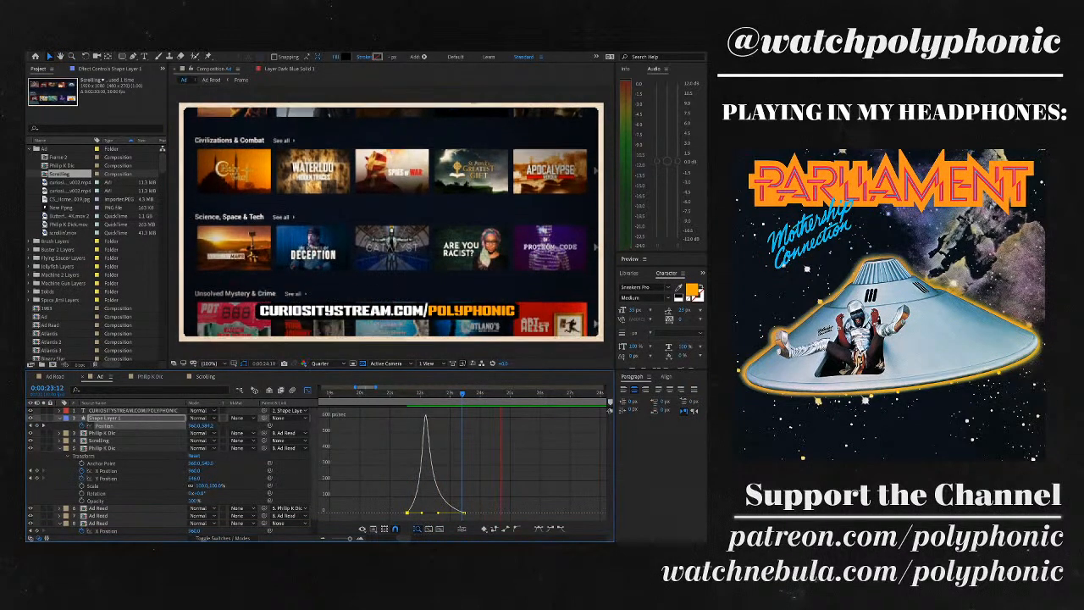
{"action": "key", "text": "u"}
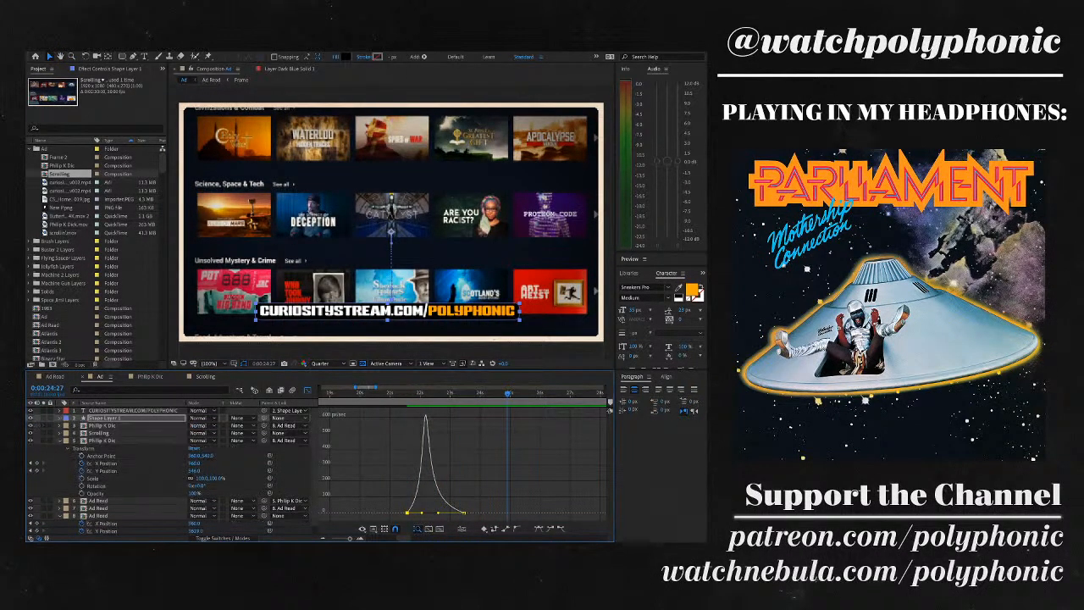
{"action": "left_click", "coordinate": [307, 390]}
{"action": "key", "text": "space"}
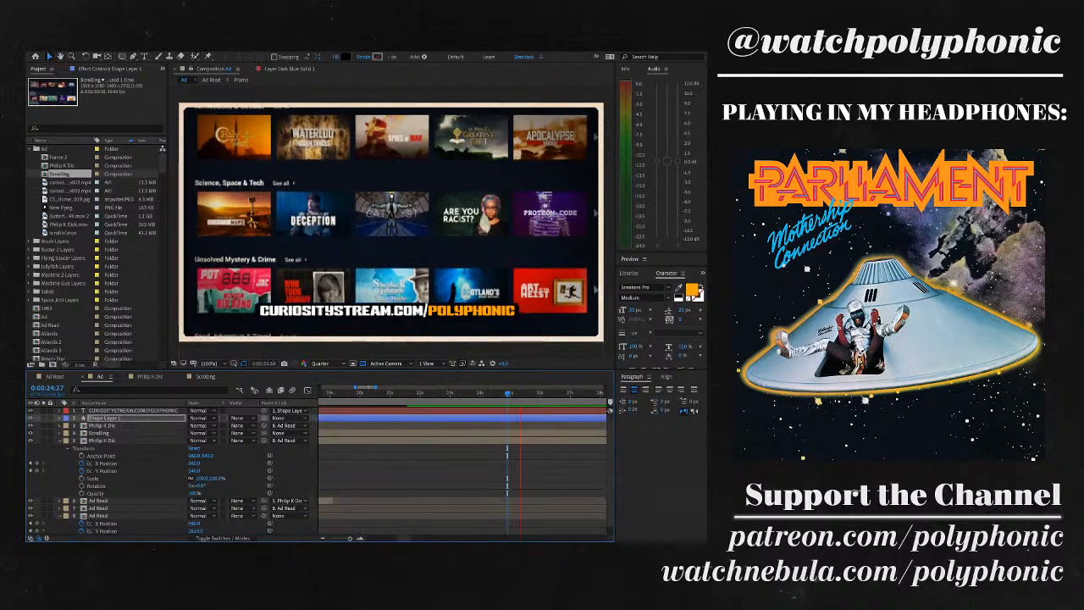
{"action": "key", "text": "space"}
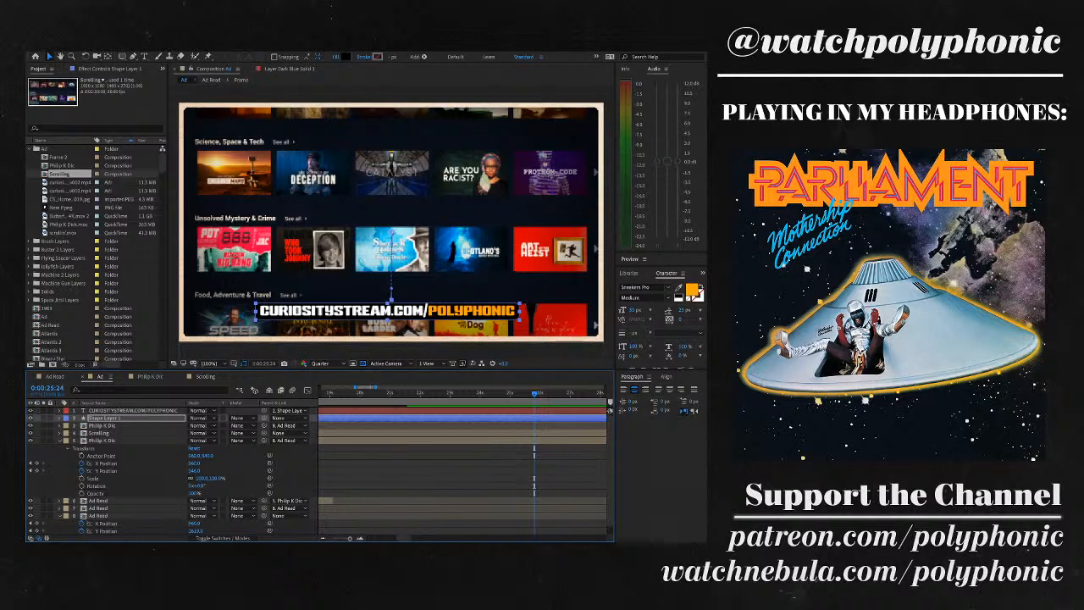
- Keyframe the Scrolling layer's position so it slides straight down out of the frame by 0:00:25:24
{"action": "left_click", "coordinate": [99, 432]}
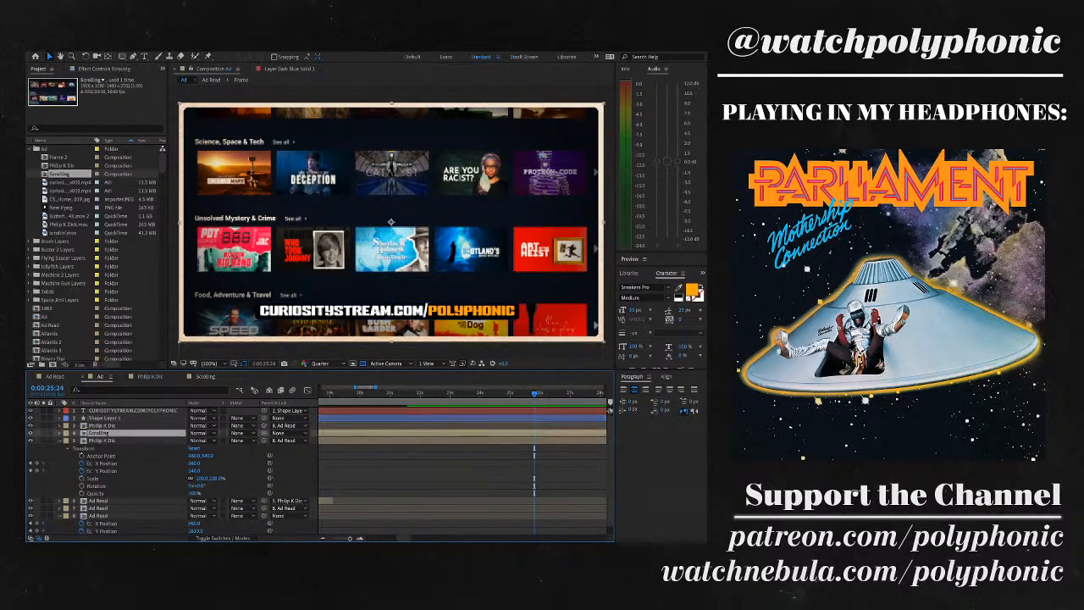
{"action": "key", "text": "p"}
{"action": "scroll", "coordinate": [462, 465], "scroll_direction": "left", "scroll_amount": 6}
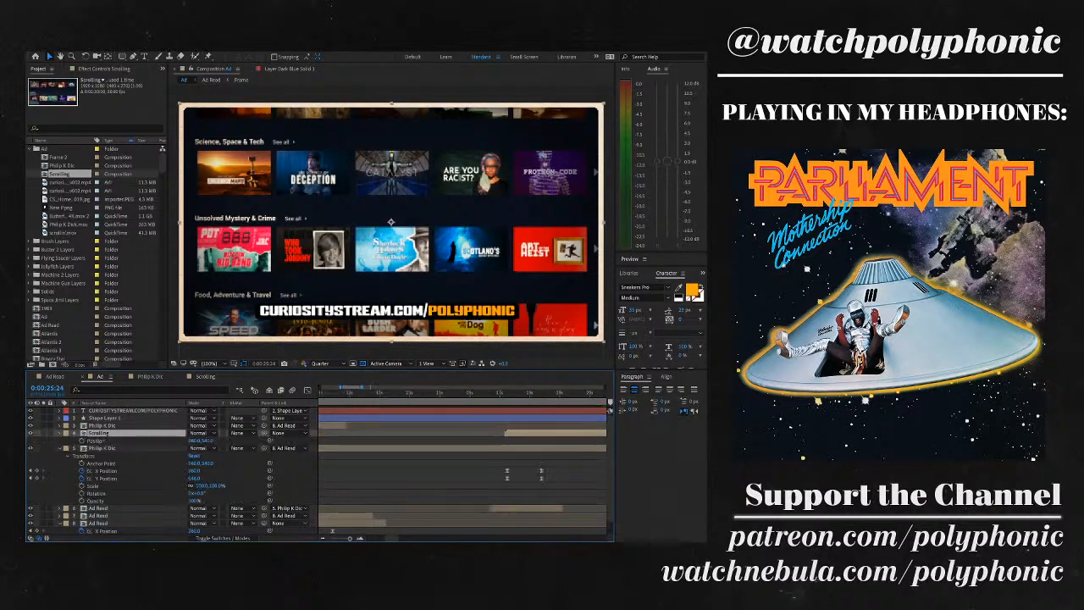
{"action": "left_click", "coordinate": [102, 425]}
{"action": "scroll", "coordinate": [461, 466], "scroll_direction": "right", "scroll_amount": 4}
{"action": "key", "text": "d"}
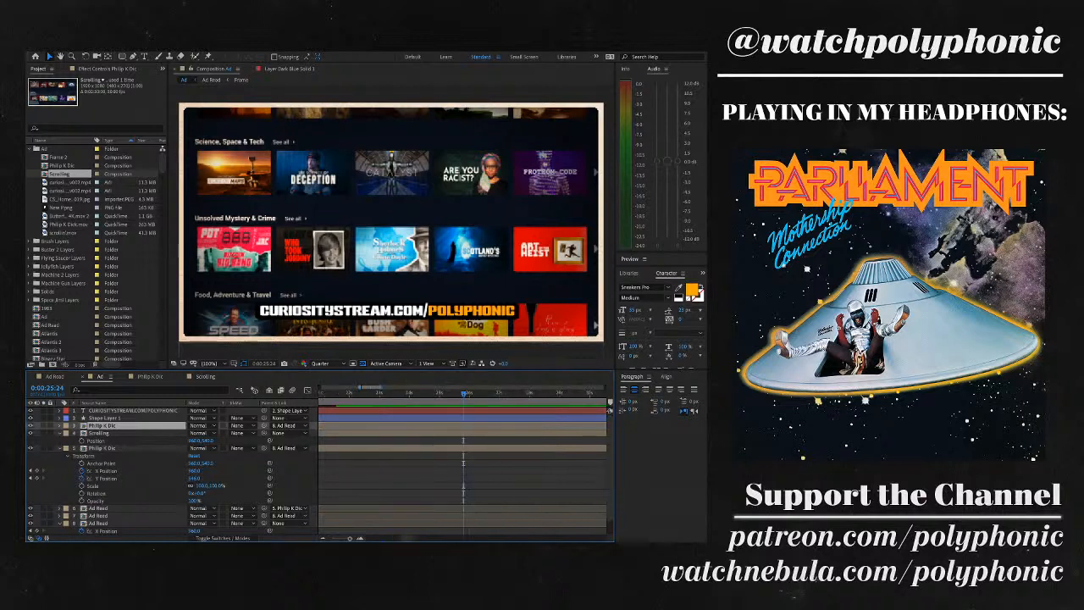
{"action": "left_click", "coordinate": [99, 433]}
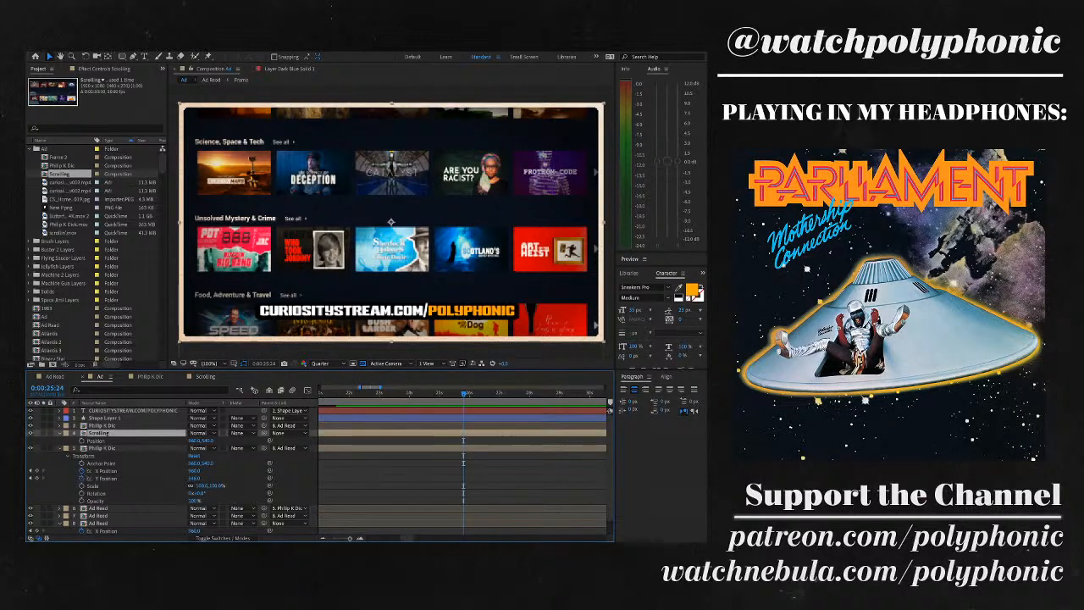
{"action": "key", "text": "alt+shift+p"}
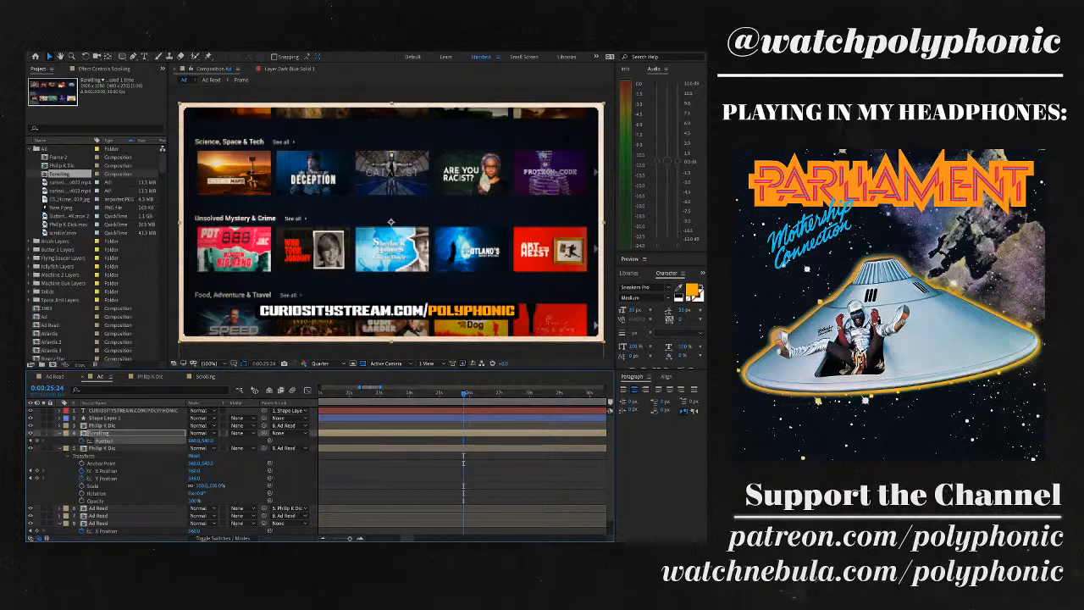
{"action": "left_click_drag", "start_coordinate": [206, 441], "coordinate": [593, 440]}
{"action": "scroll", "coordinate": [319, 470], "scroll_direction": "down", "scroll_amount": 1}
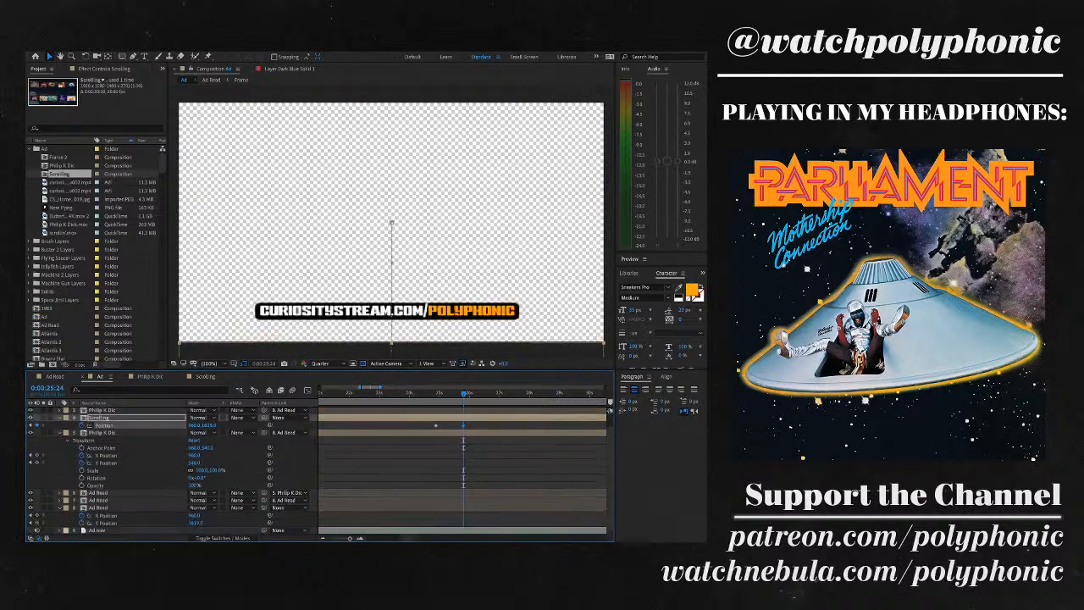
- Show the Scrolling layer's position keyframes in the graph editor and separate its position into X and Y dimensions
{"action": "scroll", "coordinate": [319, 471], "scroll_direction": "up", "scroll_amount": 1}
{"action": "scroll", "coordinate": [462, 470], "scroll_direction": "left", "scroll_amount": 1}
{"action": "key", "text": "minus"}
{"action": "key", "text": "minus"}
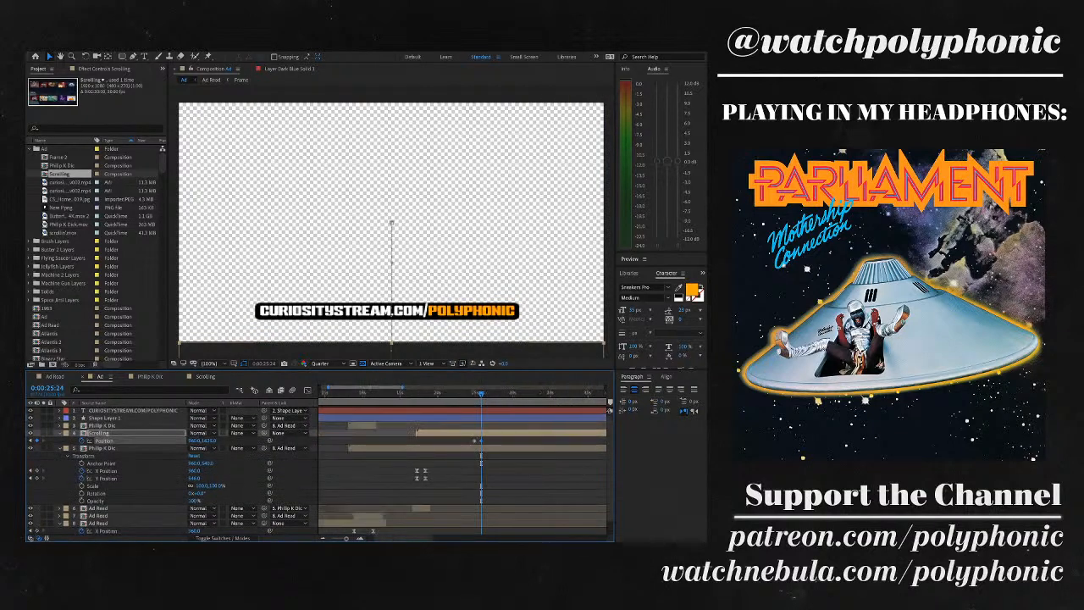
{"action": "key", "text": "ctrl+d"}
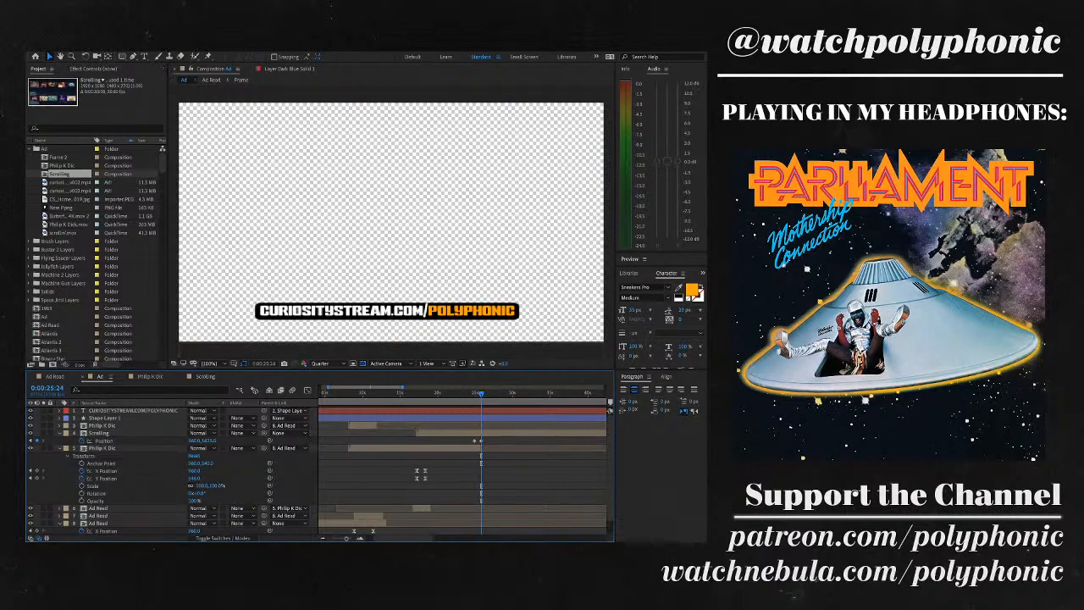
{"action": "left_click", "coordinate": [102, 447]}
{"action": "left_click", "coordinate": [104, 441]}
{"action": "key", "text": "shift+F3"}
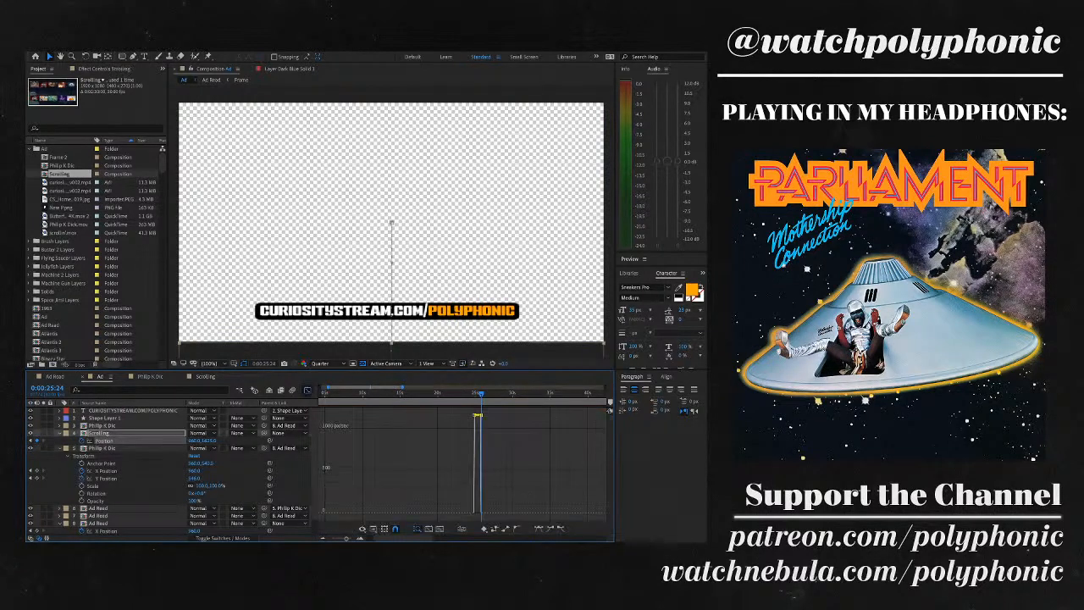
{"action": "left_click", "coordinate": [462, 528]}
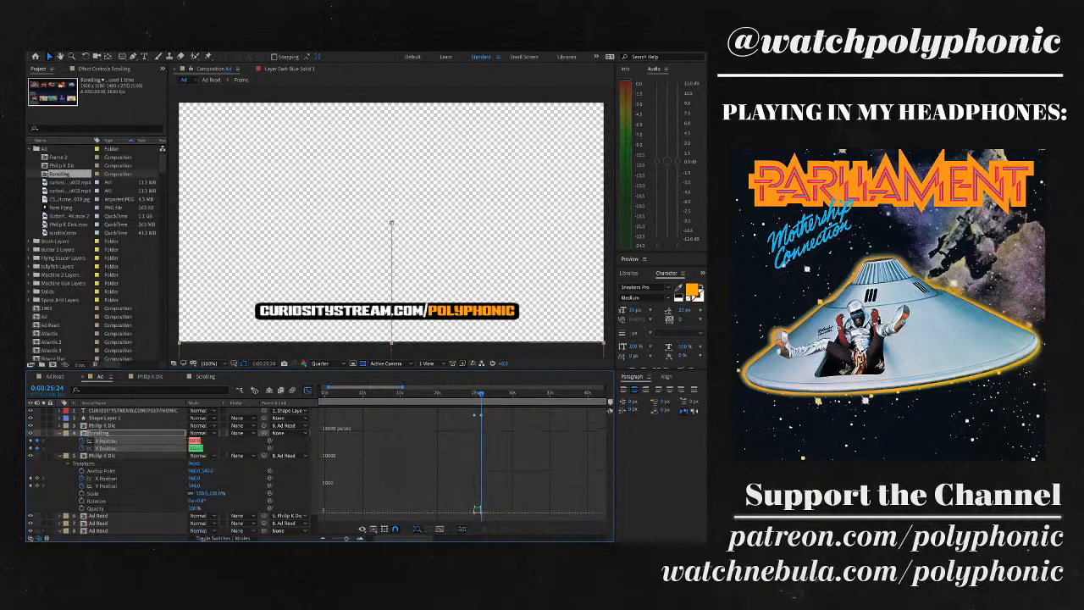
- Ease both Y Position keyframes of the Scrolling layer, shaping the speed graph into a symmetrical peak midway between them
{"action": "scroll", "coordinate": [480, 419], "scroll_direction": "up", "scroll_amount": 3}
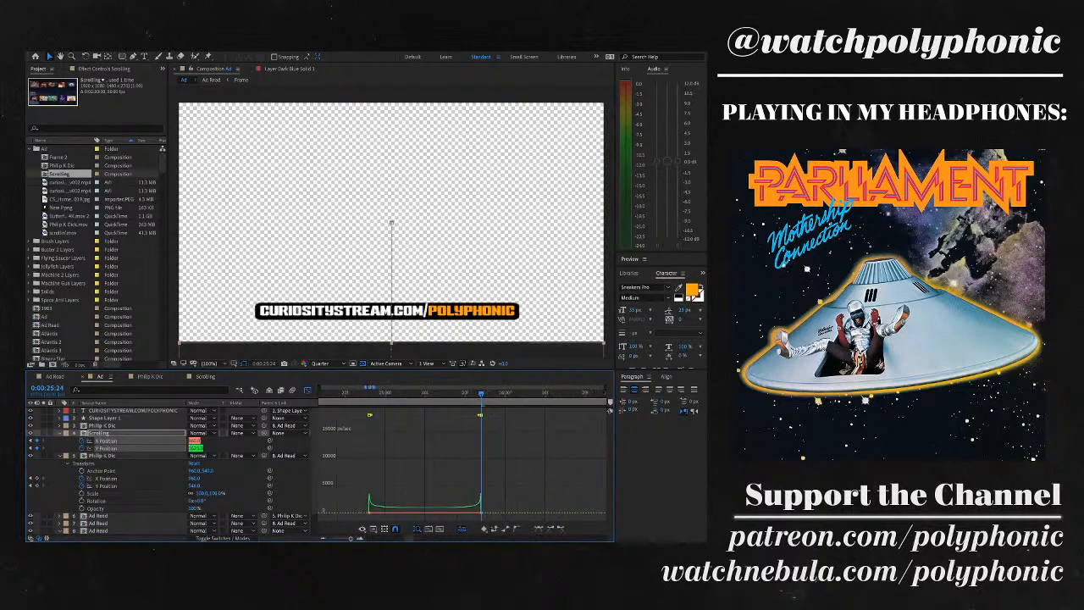
{"action": "left_click_drag", "start_coordinate": [480, 507], "coordinate": [447, 512]}
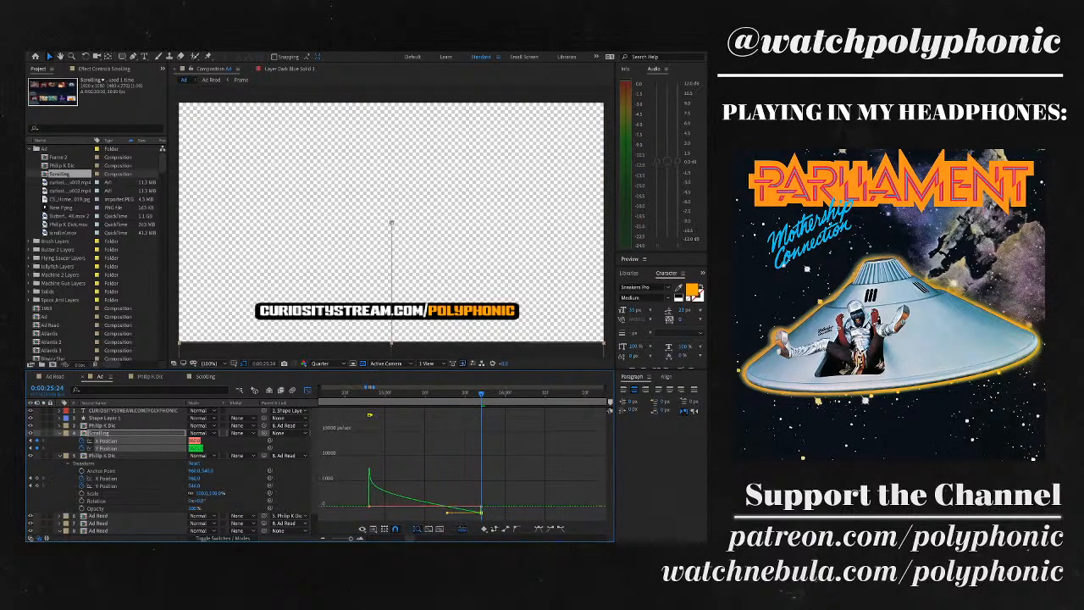
{"action": "left_click_drag", "start_coordinate": [370, 468], "coordinate": [440, 506]}
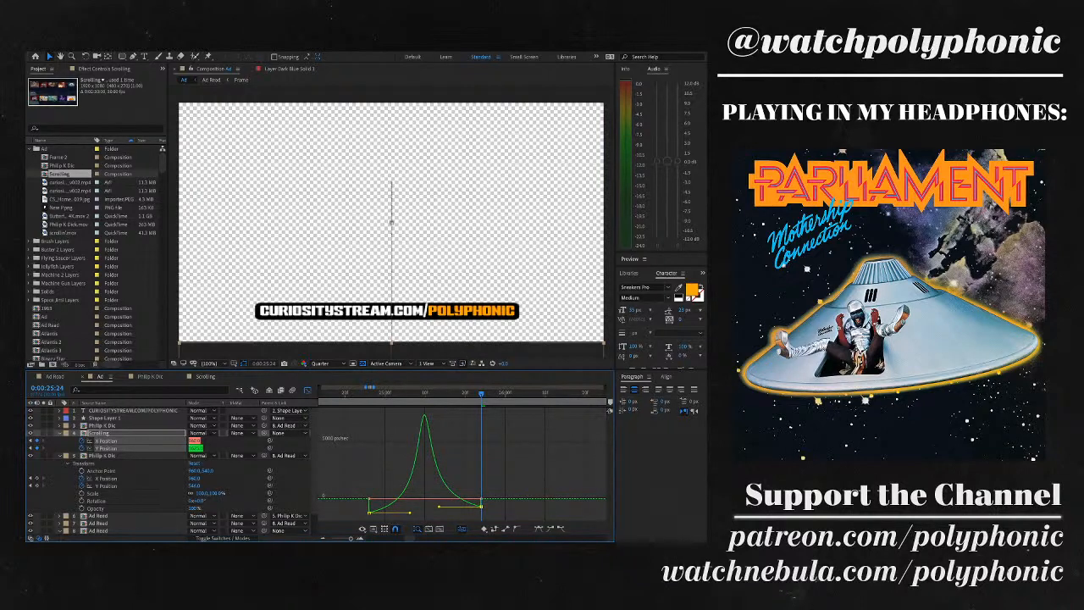
{"action": "left_click_drag", "start_coordinate": [410, 512], "coordinate": [410, 513]}
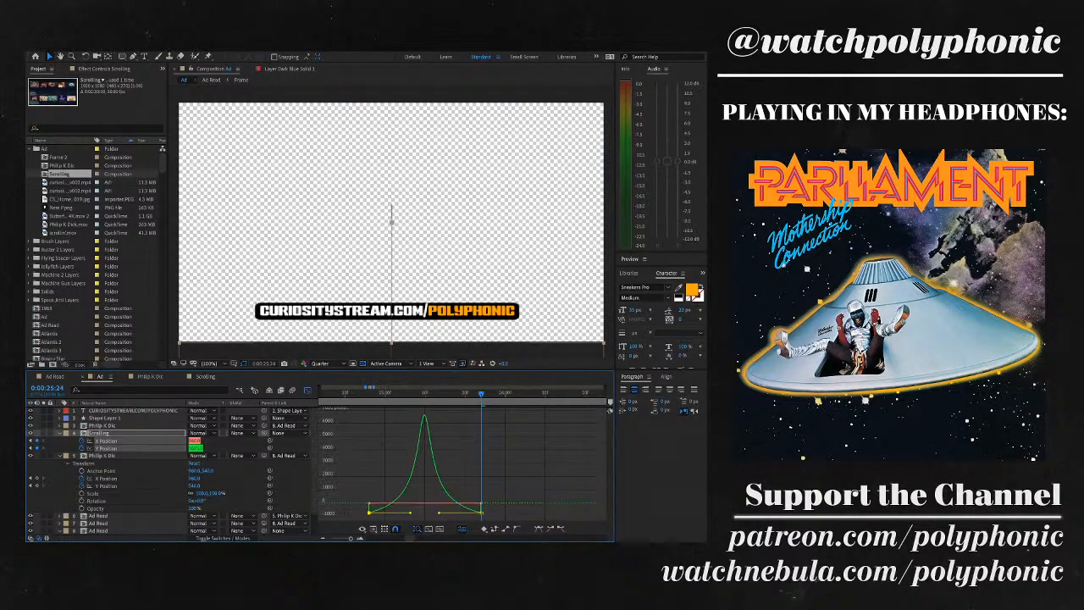
- Preview the Scrolling layer's eased exit and leave the graph editor
{"action": "key", "text": "space"}
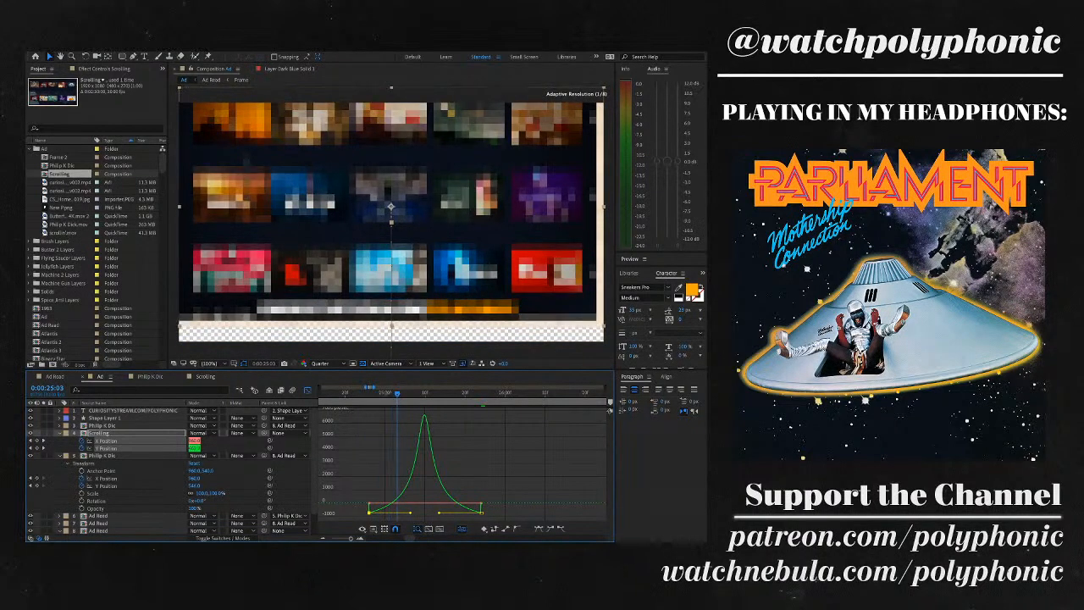
{"action": "key", "text": "space"}
{"action": "left_click", "coordinate": [307, 390]}
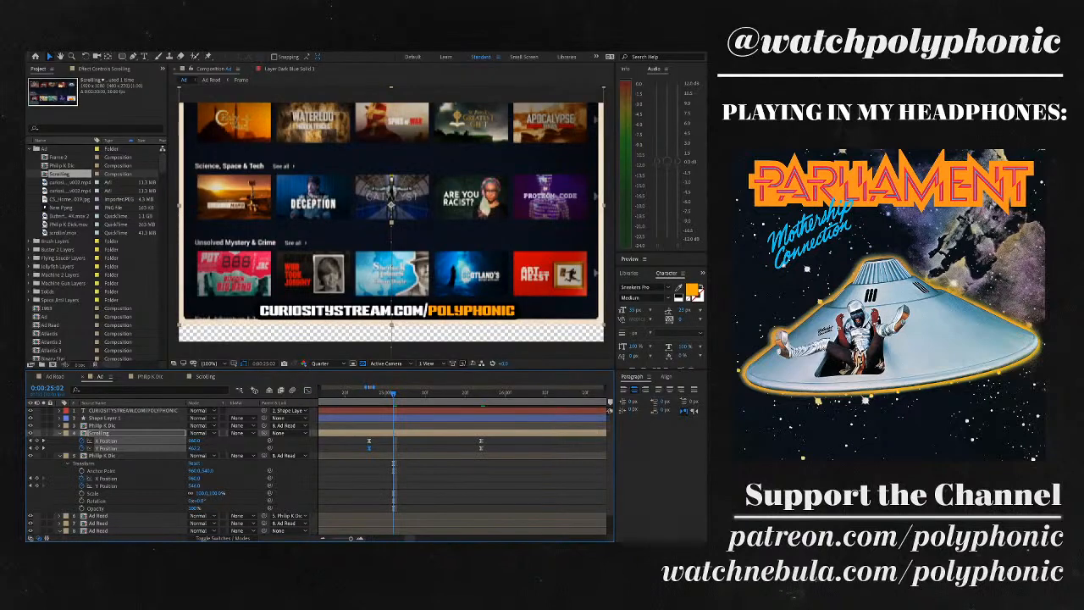
- Duplicate the Scrolling layer, place the copy directly below the original in the frame, and parent it to the original
{"action": "key", "text": "ctrl+d"}
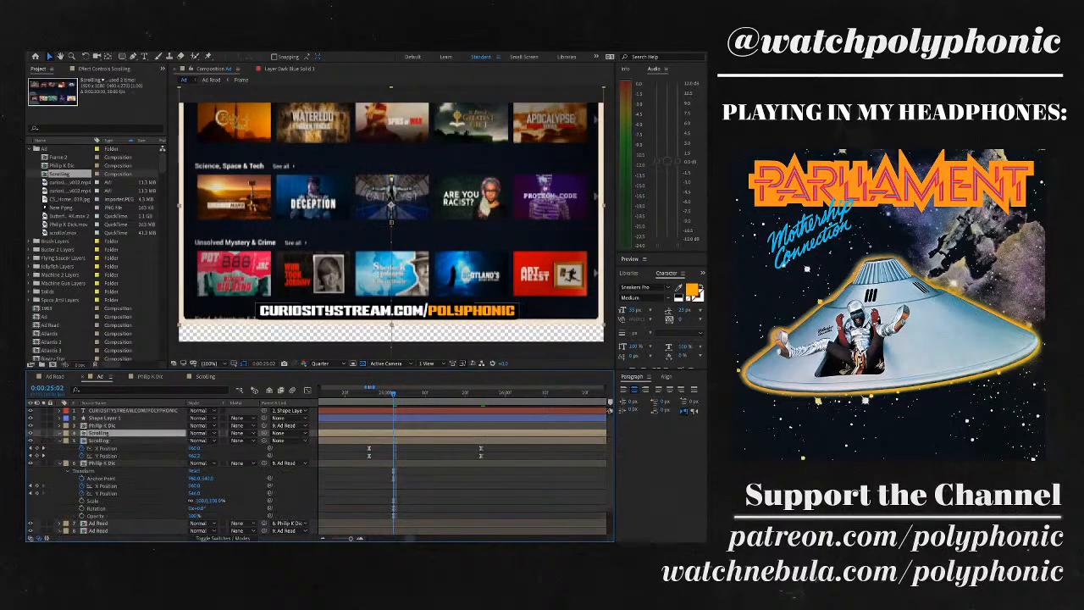
{"action": "key", "text": "minus"}
{"action": "key", "text": "minus"}
{"action": "key", "text": "minus"}
{"action": "key", "text": "minus"}
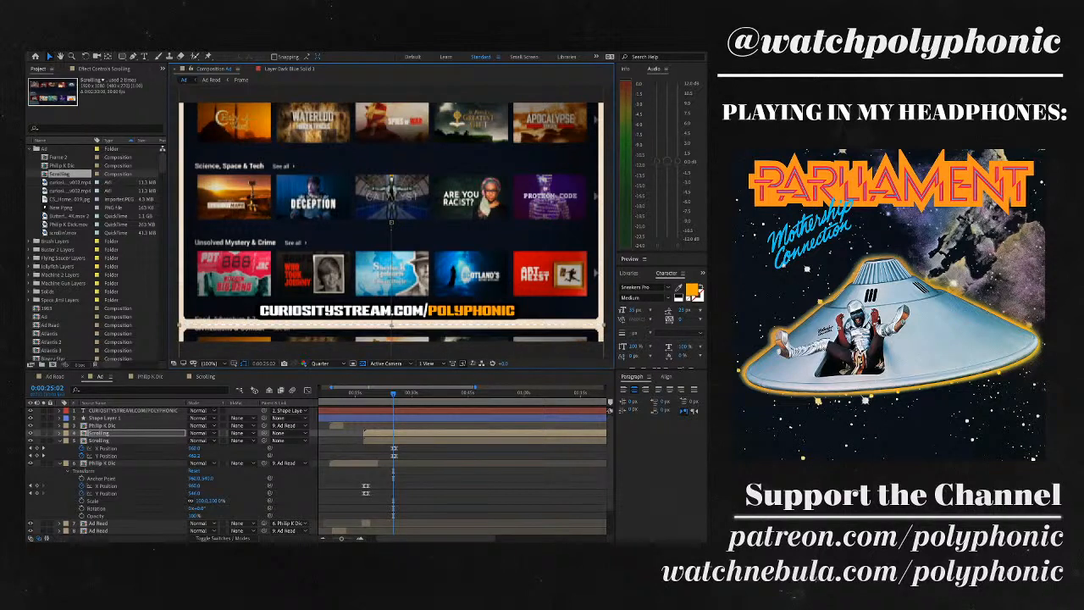
{"action": "left_click_drag", "start_coordinate": [264, 433], "coordinate": [99, 441]}
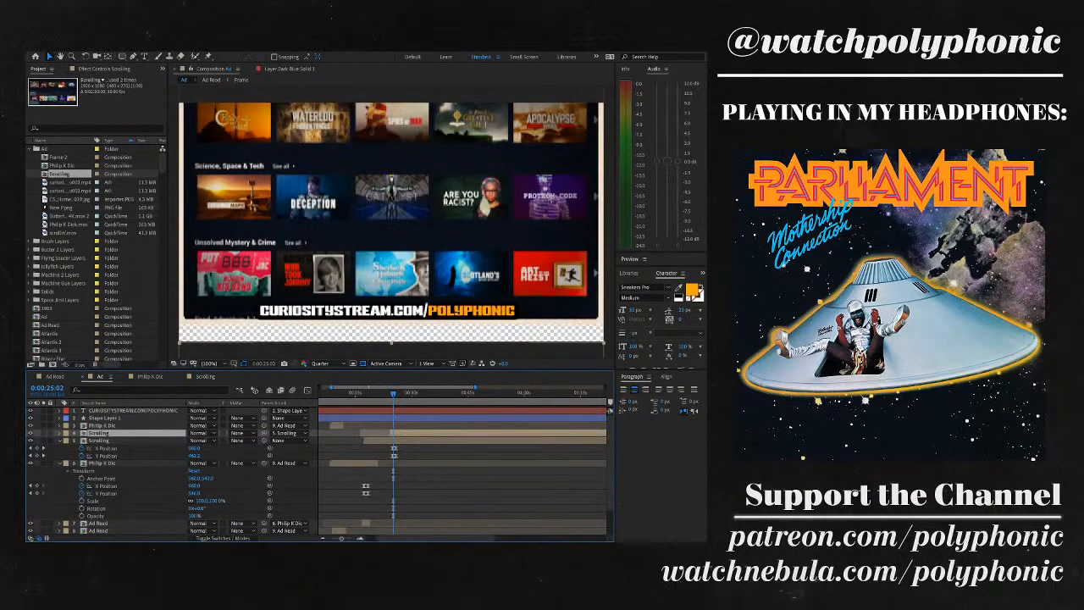
- Split the Scrolling copy near 0:00:25:25 and trim it to a short clip spanning the original's slide out of frame
{"action": "key", "text": "ctrl+d"}
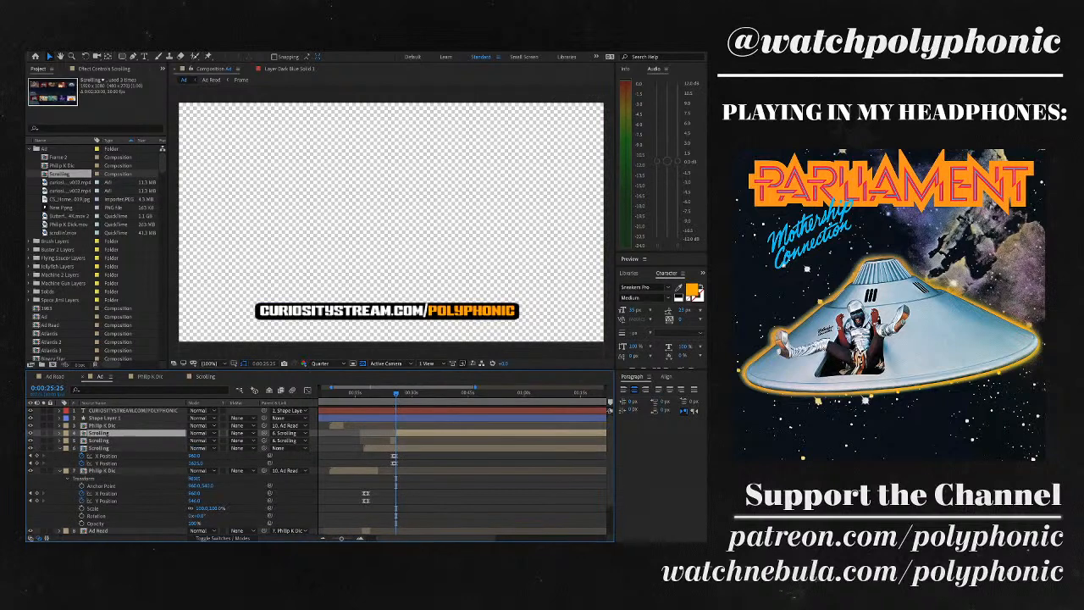
{"action": "key", "text": "ctrl+z"}
{"action": "key", "text": "="}
{"action": "key", "text": "="}
{"action": "key", "text": "="}
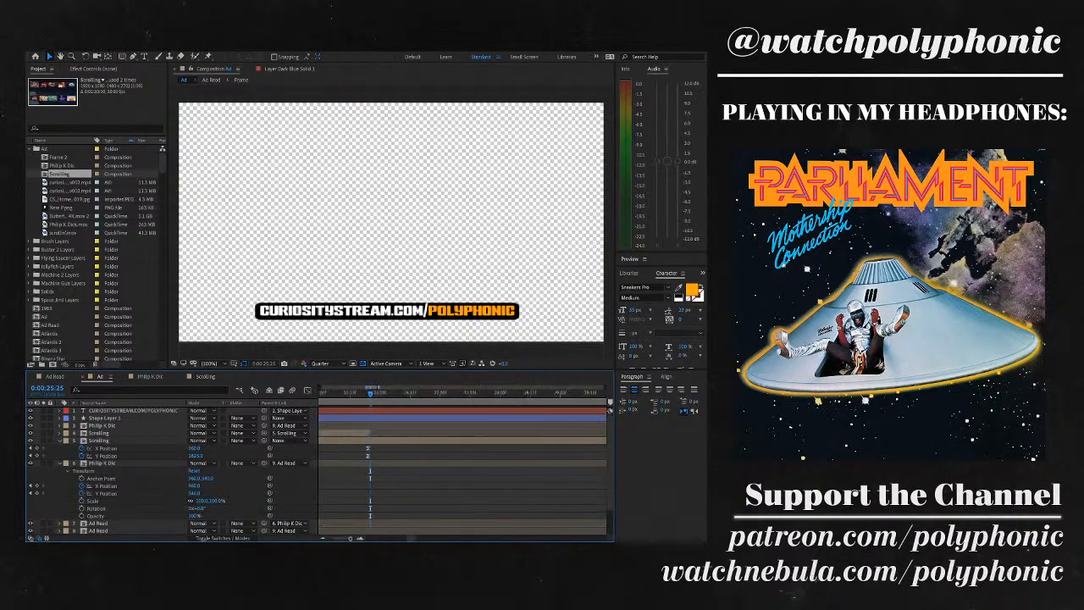
{"action": "key", "text": "ctrl+z"}
{"action": "key", "text": "ctrl+z"}
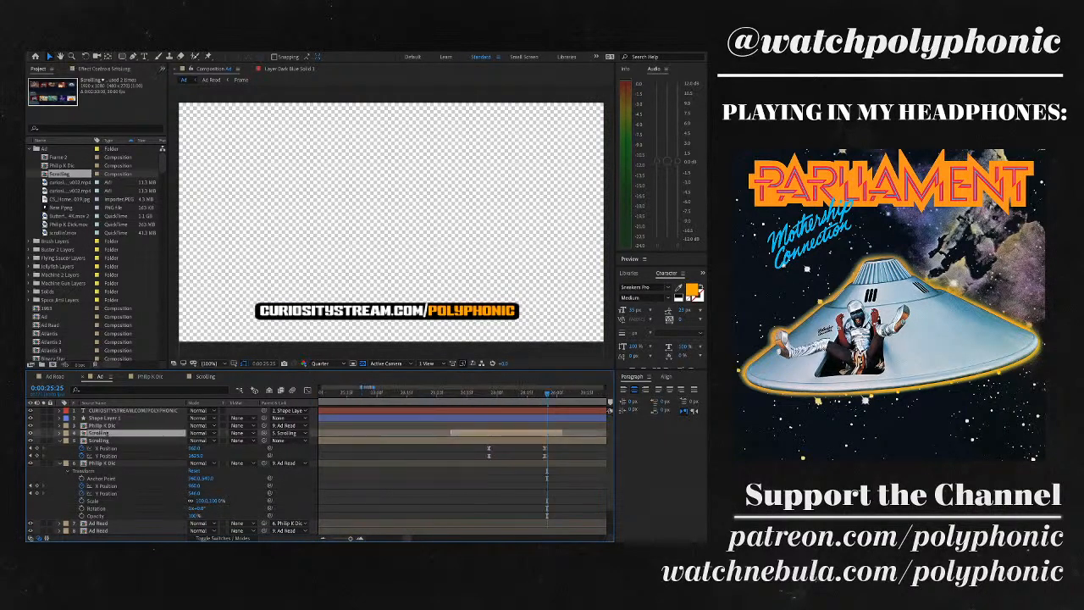
- Preview the slide and step back and forth between 0:00:24:23 and 0:00:26:02 to examine how the Scrolling copy follows the original
{"action": "key", "text": "space"}
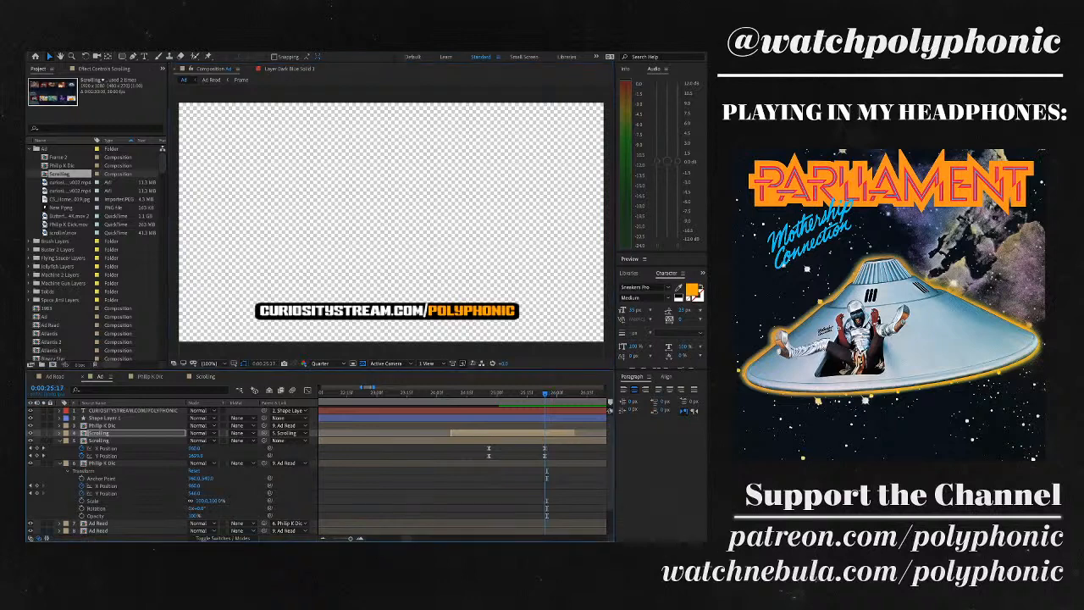
{"action": "key", "text": "space"}
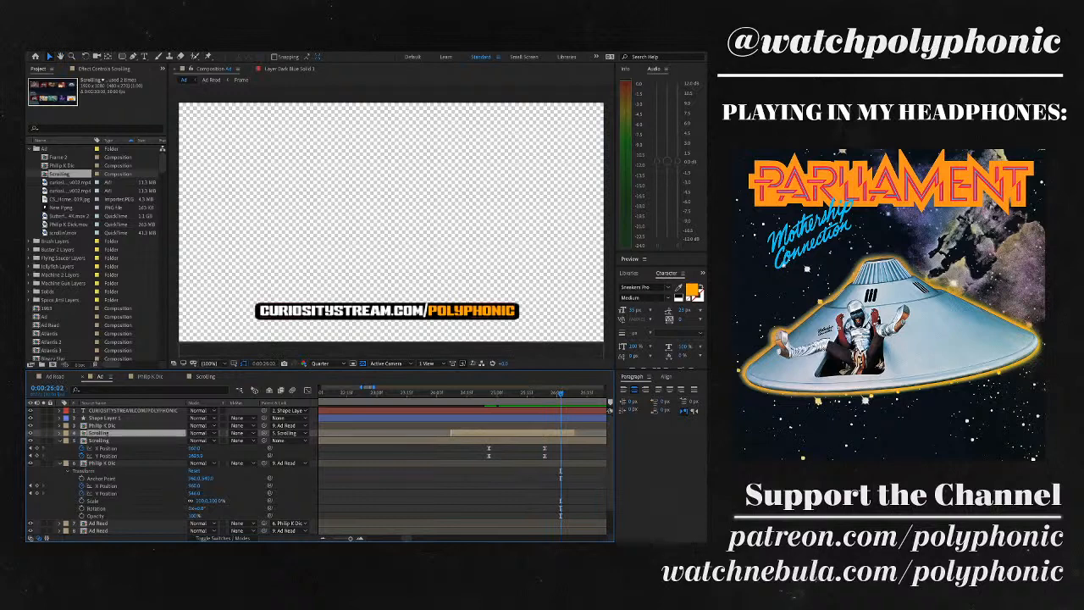
{"action": "key", "text": "comma"}
{"action": "left_click", "coordinate": [127, 440]}
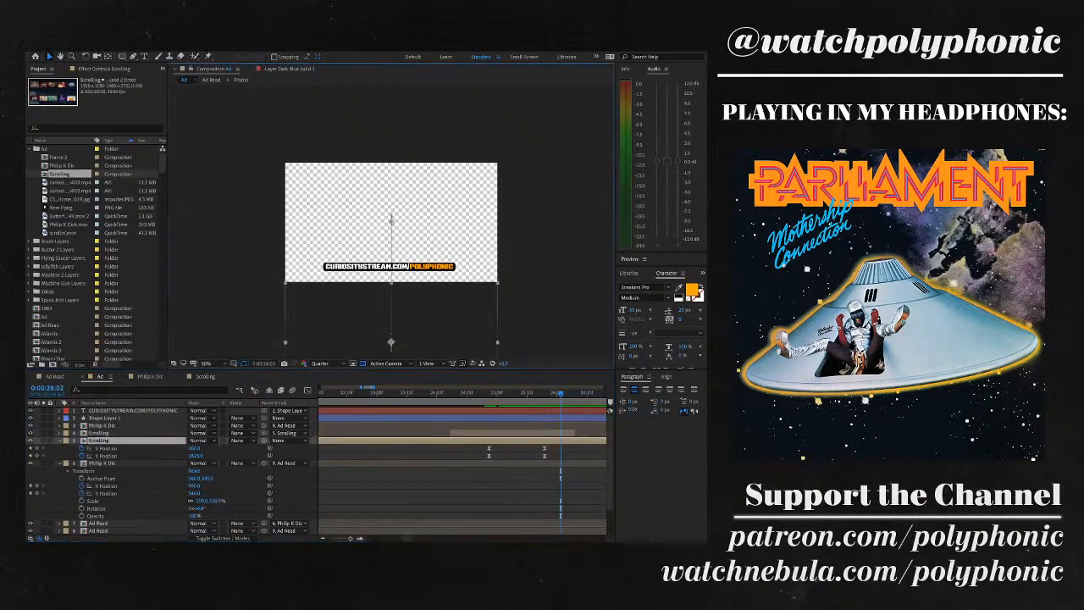
{"action": "key", "text": "period"}
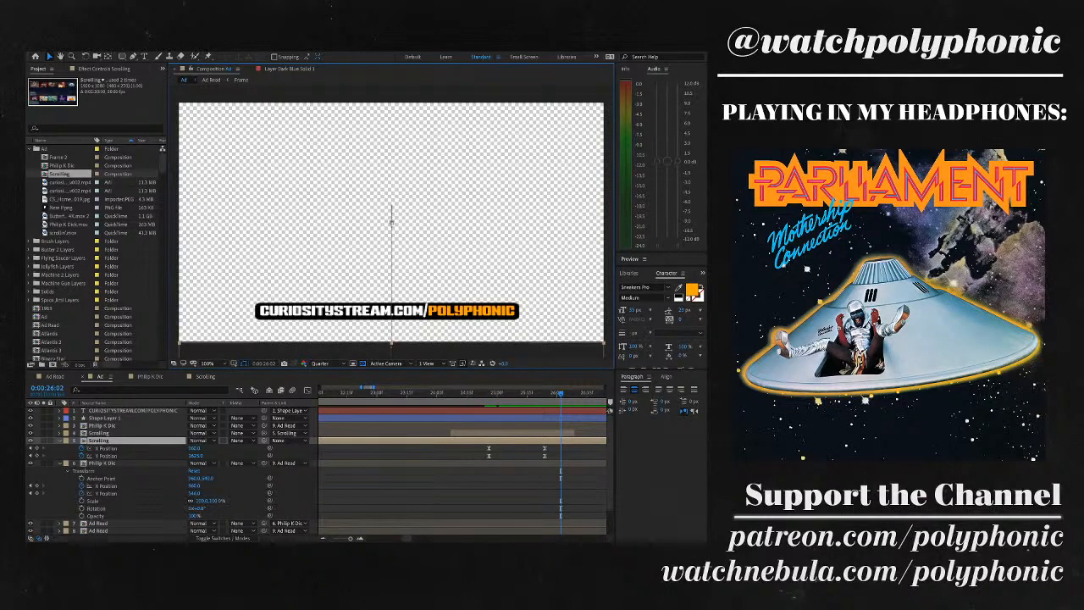
{"action": "key", "text": "Page_Up"}
{"action": "key", "text": "Page_Up"}
{"action": "key", "text": "Page_Up"}
{"action": "key", "text": "Page_Up"}
{"action": "key", "text": "Page_Up"}
{"action": "key", "text": "Page_Up"}
{"action": "key", "text": "Page_Up"}
{"action": "key", "text": "Page_Up"}
{"action": "key", "text": "Page_Up"}
{"action": "key", "text": "Page_Up"}
{"action": "key", "text": "Page_Up"}
{"action": "key", "text": "Page_Up"}
{"action": "key", "text": "Page_Up"}
{"action": "key", "text": "Page_Up"}
{"action": "key", "text": "Page_Up"}
{"action": "key", "text": "Page_Up"}
{"action": "key", "text": "Page_Up"}
{"action": "key", "text": "Page_Up"}
{"action": "key", "text": "Page_Up"}
{"action": "key", "text": "Page_Up"}
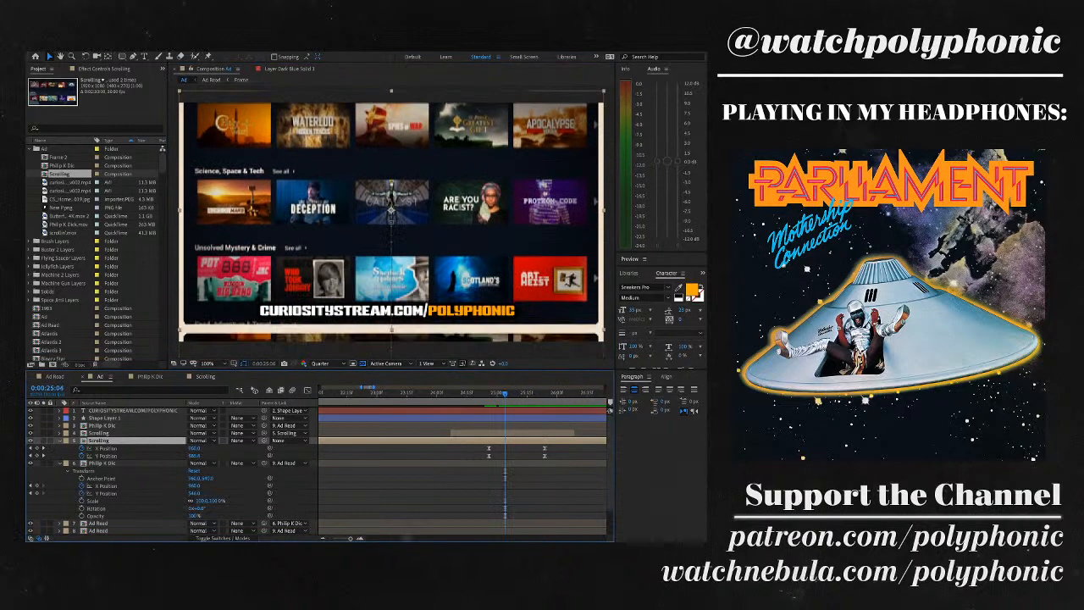
{"action": "key", "text": "Page_Up"}
{"action": "key", "text": "Page_Up"}
{"action": "key", "text": "Page_Up"}
{"action": "key", "text": "Page_Up"}
{"action": "key", "text": "Page_Up"}
{"action": "key", "text": "Page_Up"}
{"action": "key", "text": "Page_Up"}
{"action": "key", "text": "Page_Up"}
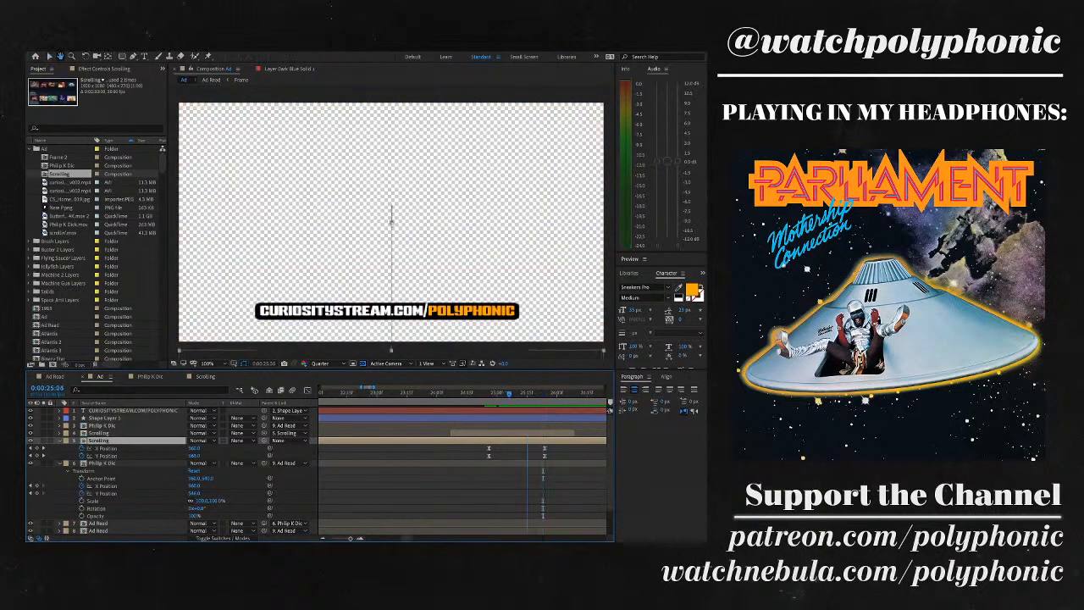
{"action": "key", "text": "Page_Down"}
{"action": "key", "text": "Page_Down"}
{"action": "key", "text": "Page_Down"}
{"action": "key", "text": "Page_Down"}
{"action": "key", "text": "Page_Down"}
{"action": "key", "text": "Page_Down"}
{"action": "key", "text": "Page_Down"}
{"action": "key", "text": "Page_Down"}
{"action": "key", "text": "Page_Down"}
{"action": "key", "text": "Page_Down"}
{"action": "key", "text": "Page_Down"}
{"action": "key", "text": "Page_Down"}
{"action": "key", "text": "Page_Down"}
{"action": "key", "text": "Page_Down"}
{"action": "key", "text": "Page_Down"}
{"action": "key", "text": "Page_Down"}
{"action": "key", "text": "Page_Down"}
{"action": "key", "text": "Page_Down"}
{"action": "key", "text": "Page_Down"}
{"action": "key", "text": "Page_Down"}
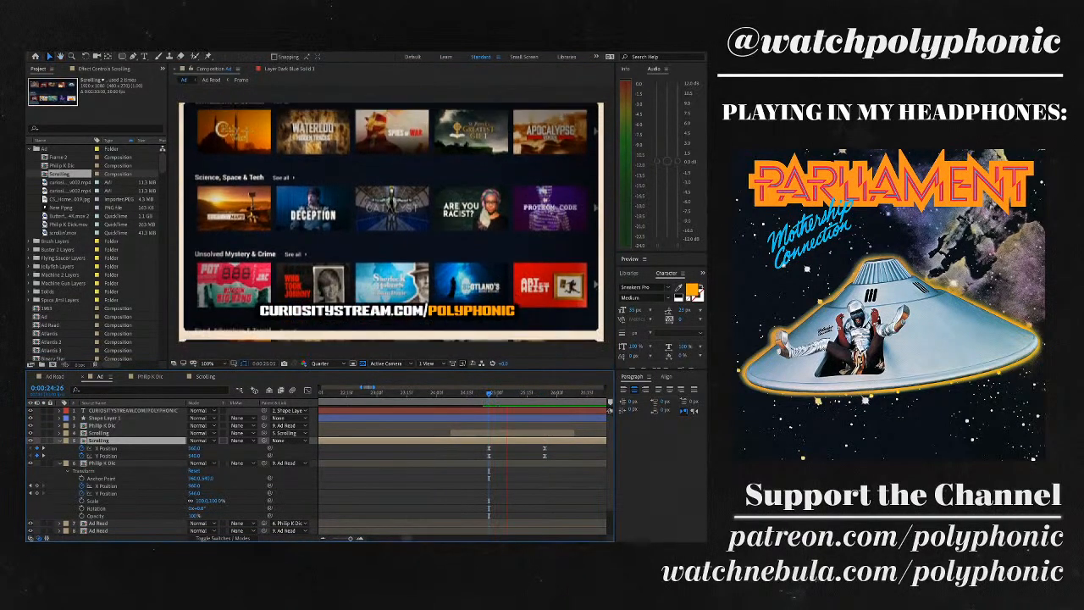
{"action": "key", "text": "Page_Up"}
{"action": "key", "text": "Page_Up"}
{"action": "key", "text": "Page_Up"}
{"action": "key", "text": "Page_Up"}
{"action": "key", "text": "Page_Up"}
{"action": "key", "text": "Page_Up"}
{"action": "key", "text": "Page_Up"}
{"action": "key", "text": "Page_Up"}
{"action": "key", "text": "Page_Up"}
{"action": "key", "text": "Page_Up"}
{"action": "key", "text": "Page_Up"}
{"action": "key", "text": "Page_Up"}
{"action": "key", "text": "Page_Up"}
{"action": "key", "text": "Page_Up"}
{"action": "key", "text": "Page_Up"}
{"action": "key", "text": "Page_Up"}
{"action": "key", "text": "Page_Up"}
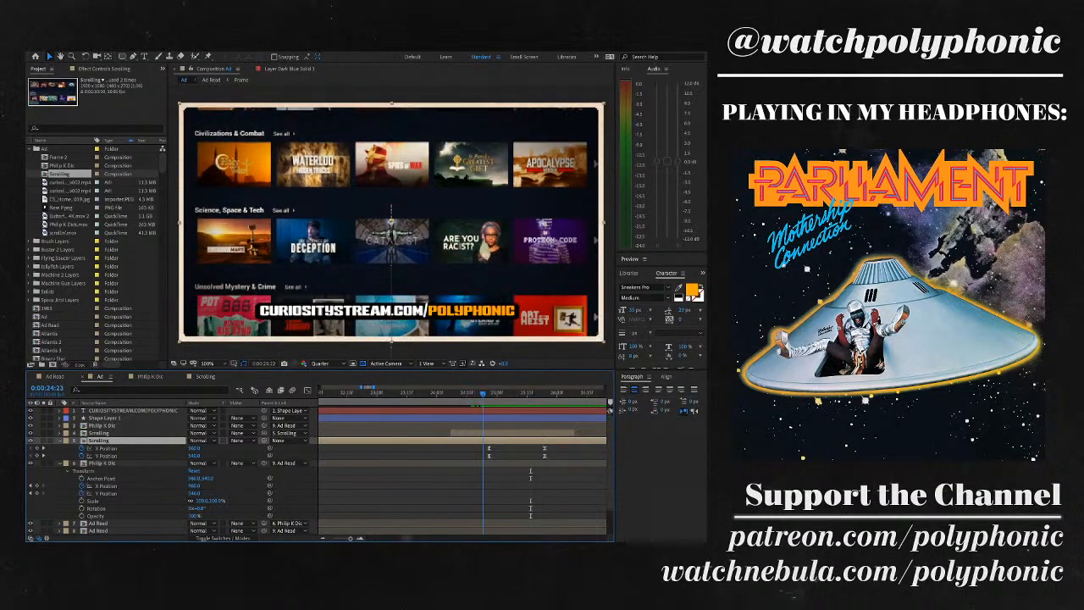
{"action": "key", "text": "Page_Down"}
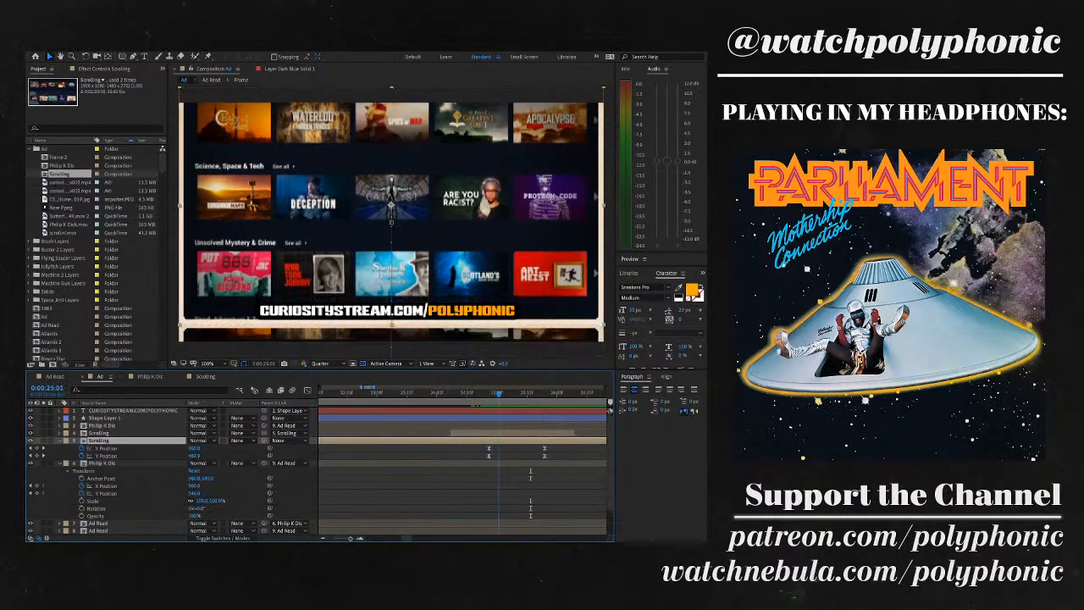
- Delete all X and Y Position keyframes from the parented Scrolling copy
{"action": "left_click", "coordinate": [99, 432]}
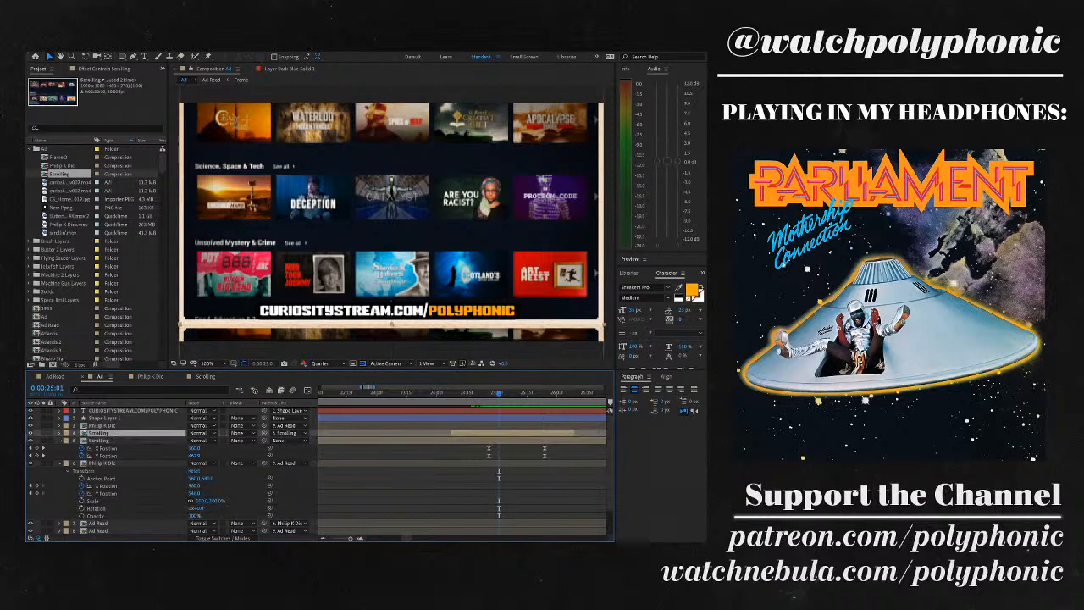
{"action": "key", "text": "p"}
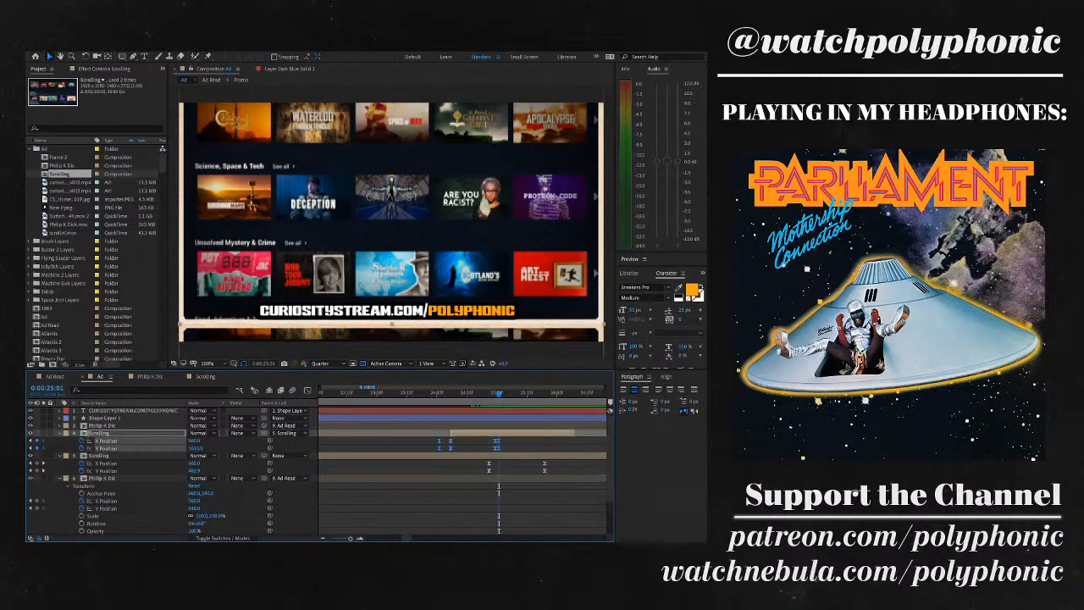
{"action": "key", "text": "Delete"}
- Preview the transition of both Scrolling layers from 0:00:24:26, with a wider span of the timeline in view
{"action": "key", "text": "Page_Up"}
{"action": "key", "text": "Page_Up"}
{"action": "key", "text": "Page_Up"}
{"action": "key", "text": "Page_Up"}
{"action": "key", "text": "Page_Up"}
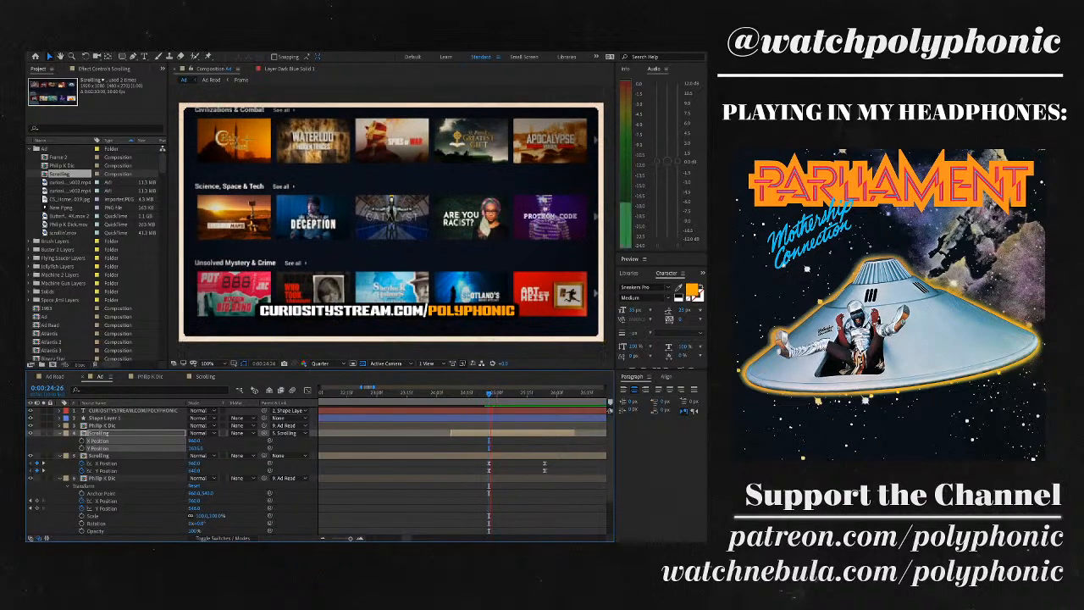
{"action": "key", "text": "space"}
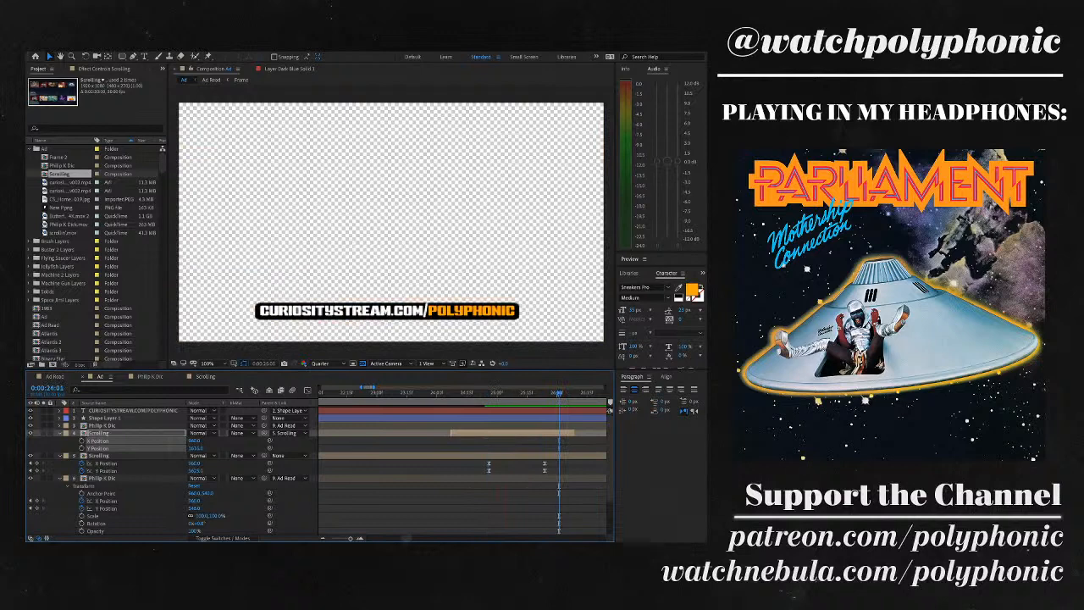
{"action": "key", "text": "minus"}
{"action": "key", "text": "minus"}
{"action": "key", "text": "minus"}
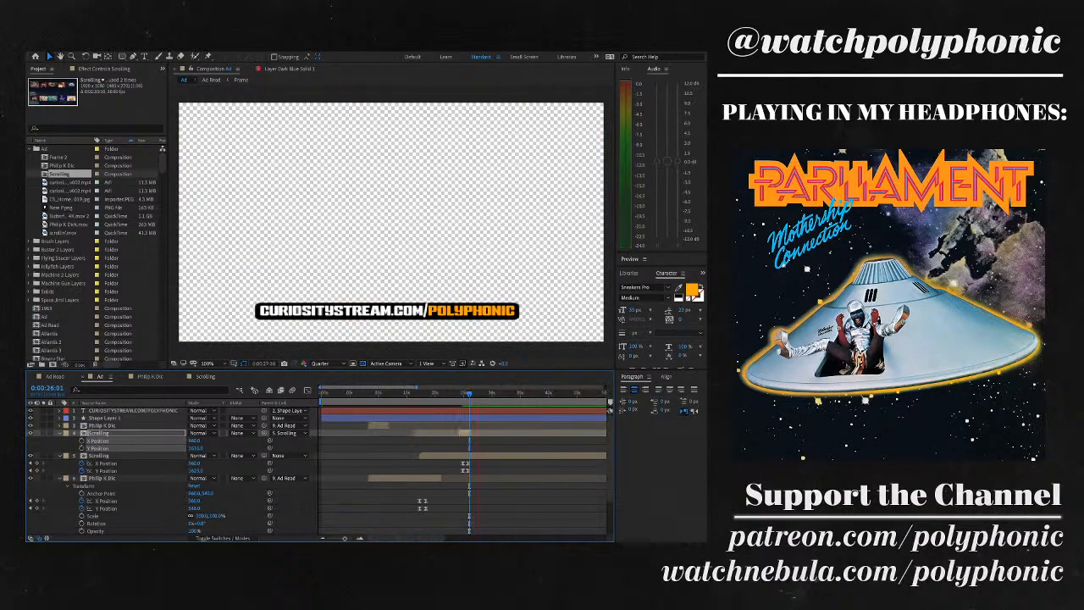
{"action": "key", "text": "space"}
{"action": "key", "text": "space"}
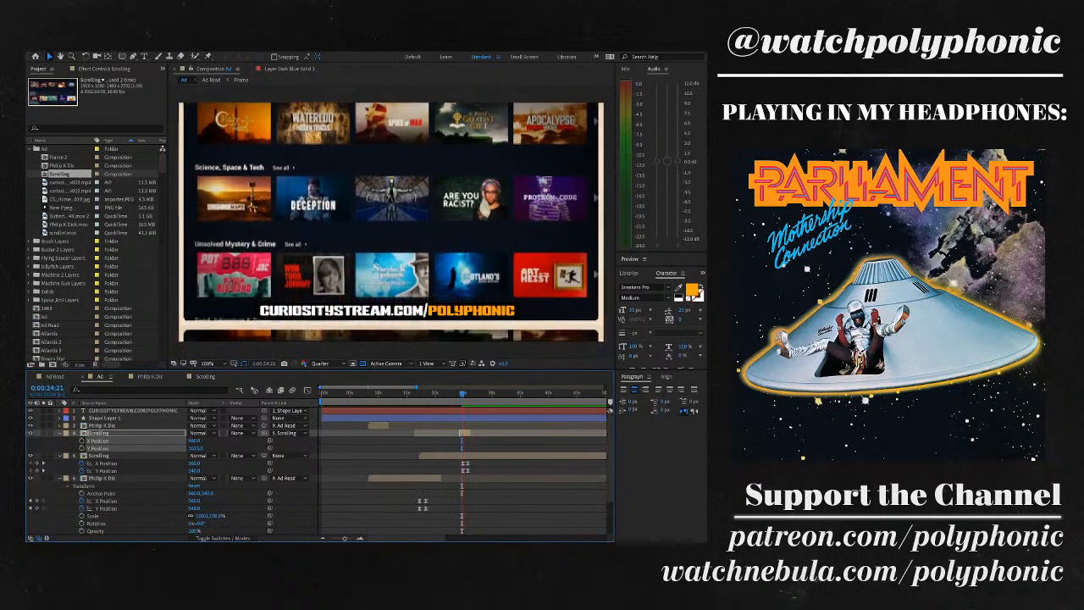
- Extend the Scrolling copy's end to about 28 seconds and shift the original Scrolling layer's position keyframes slightly under a second later
{"action": "key", "text": "equal"}
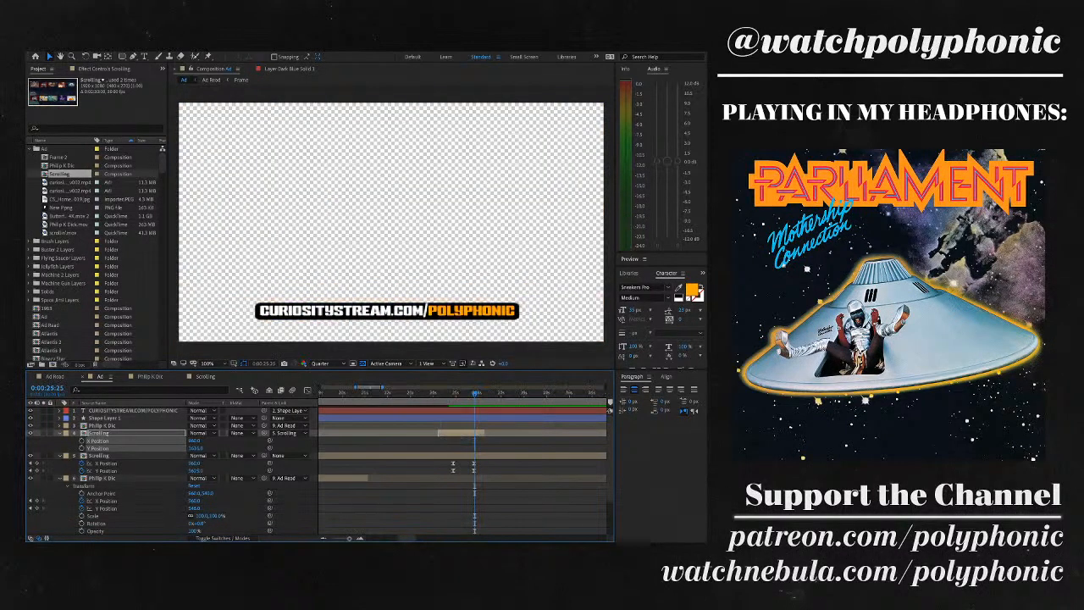
{"action": "left_click_drag", "start_coordinate": [484, 433], "coordinate": [523, 432]}
{"action": "mouse_move", "coordinate": [489, 473]}
{"action": "left_mouse_down"}
{"action": "mouse_move", "coordinate": [439, 465]}
{"action": "mouse_move", "coordinate": [471, 463]}
{"action": "left_mouse_up"}
- Preview the retimed slide, then step back to 0:00:23:25 and play the lead-up to it
{"action": "key", "text": "shift+Page_Up"}
{"action": "key", "text": "space"}
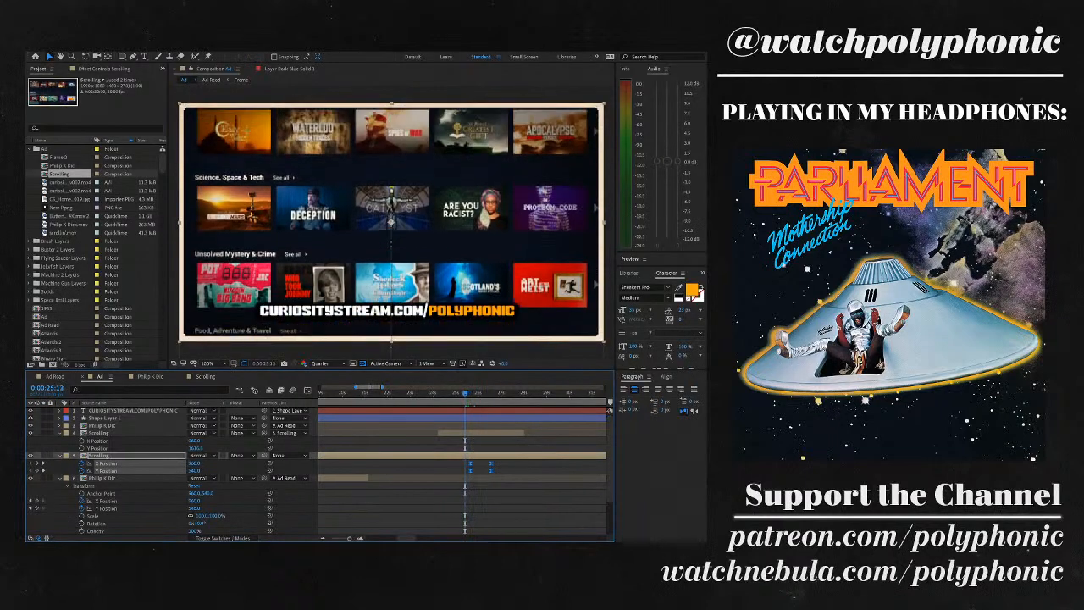
{"action": "key", "text": "space"}
{"action": "key", "text": "shift+Page_Up"}
{"action": "key", "text": "shift+Page_Up"}
{"action": "key", "text": "shift+Page_Up"}
{"action": "key", "text": "shift+Page_Up"}
{"action": "key", "text": "shift+Page_Up"}
{"action": "key", "text": "shift+Page_Up"}
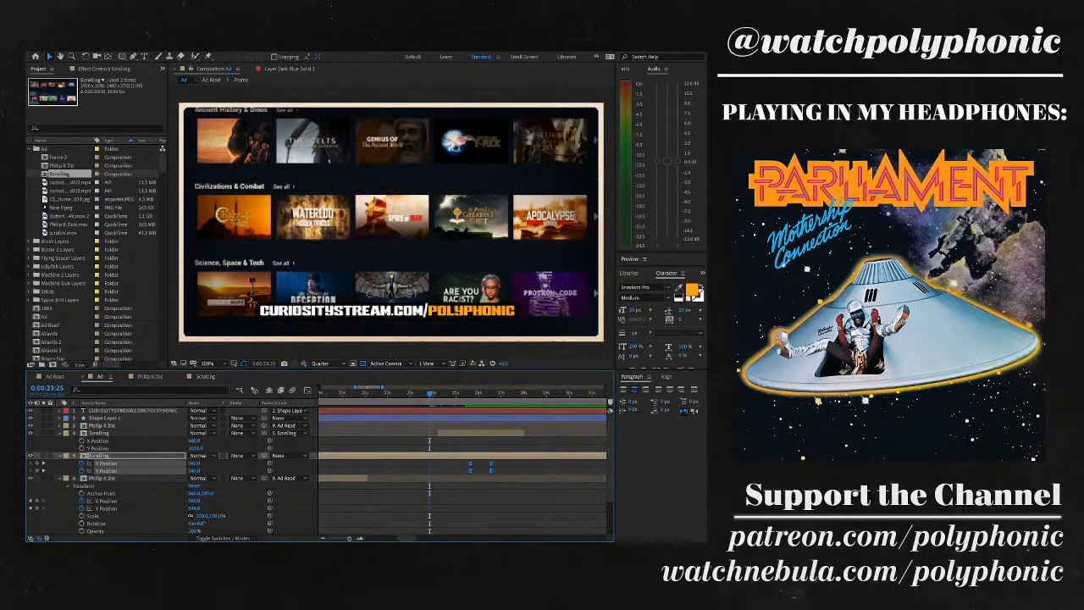
{"action": "key", "text": "space"}
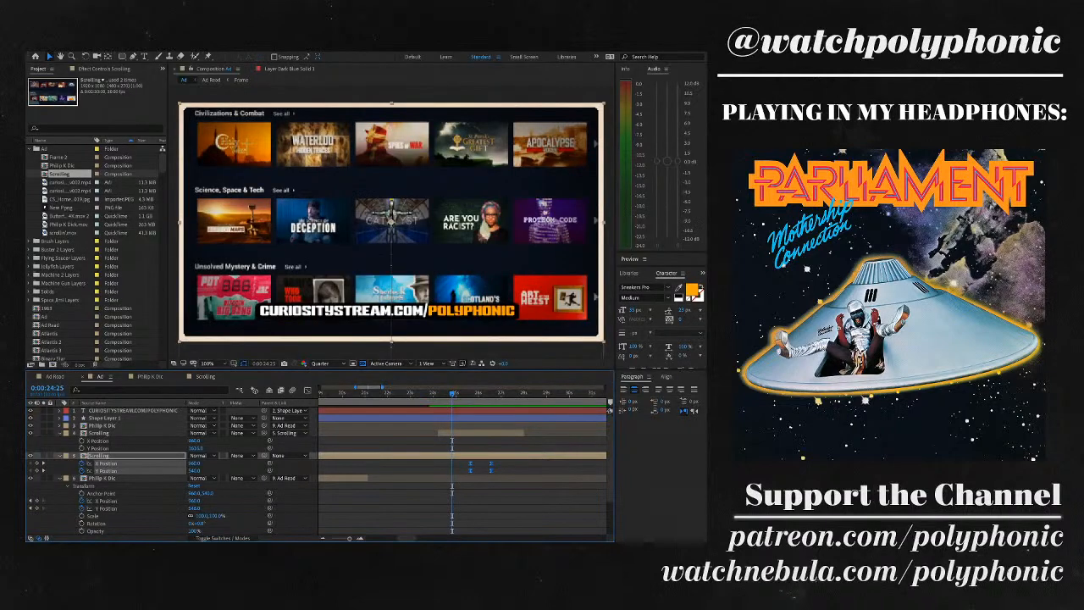
- Open the Scrolling composition, add the CuriosityStream and Nebula clip scaled to fit the composition, and place it beneath the Frame layer
{"action": "double_click", "coordinate": [99, 455]}
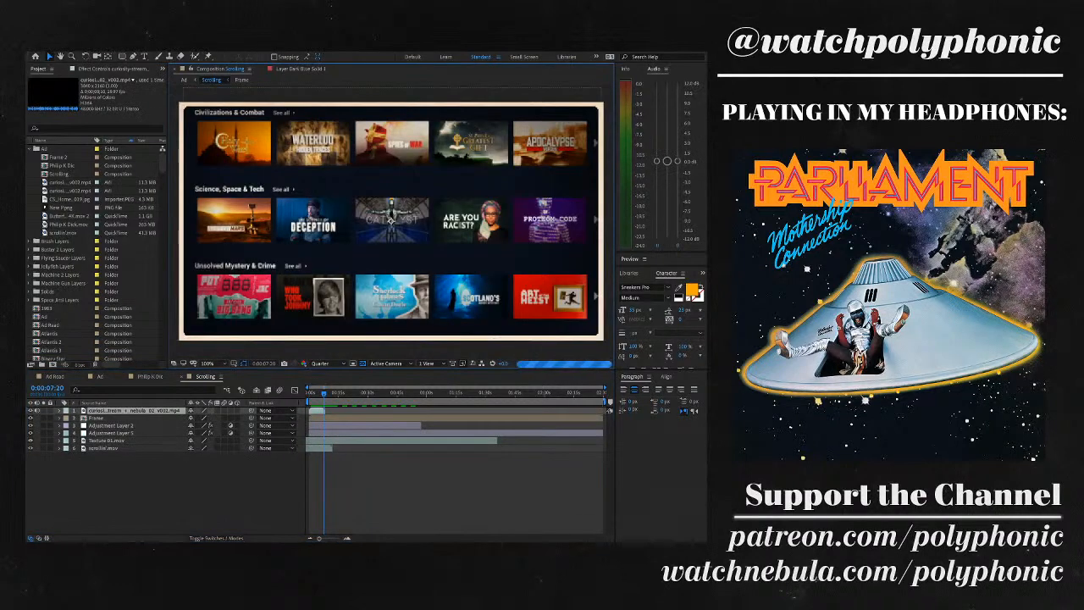
{"action": "key", "text": "comma"}
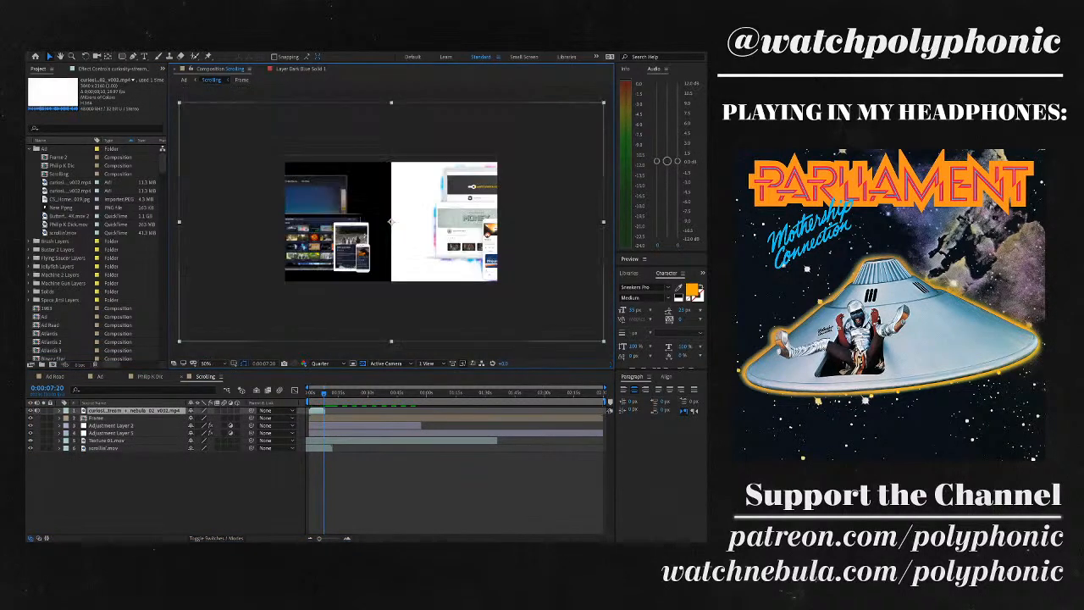
{"action": "left_click_drag", "start_coordinate": [604, 342], "coordinate": [498, 282]}
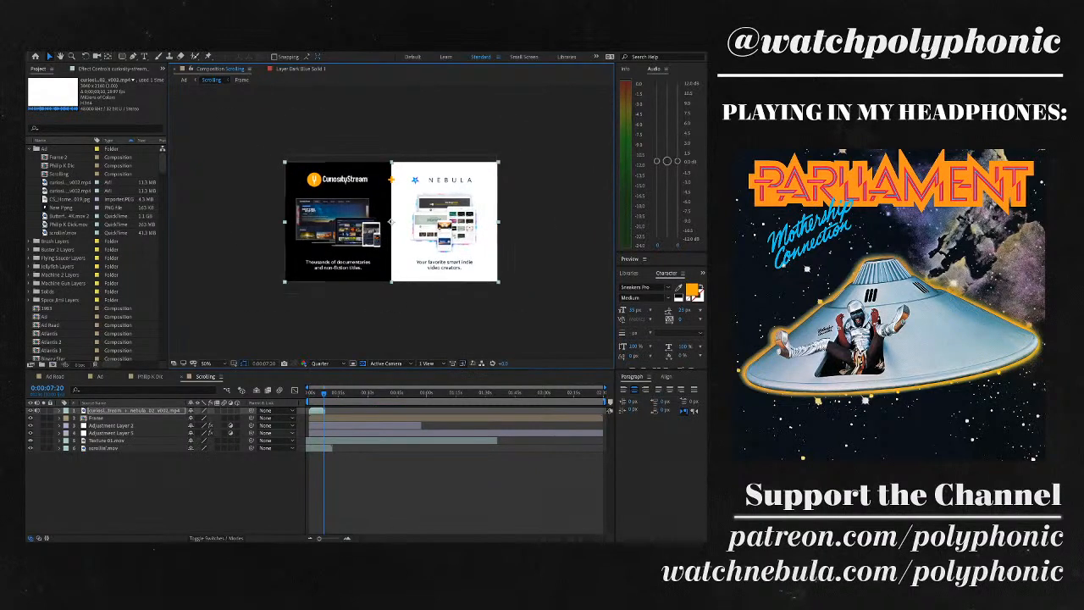
{"action": "left_click_drag", "start_coordinate": [134, 410], "coordinate": [134, 421]}
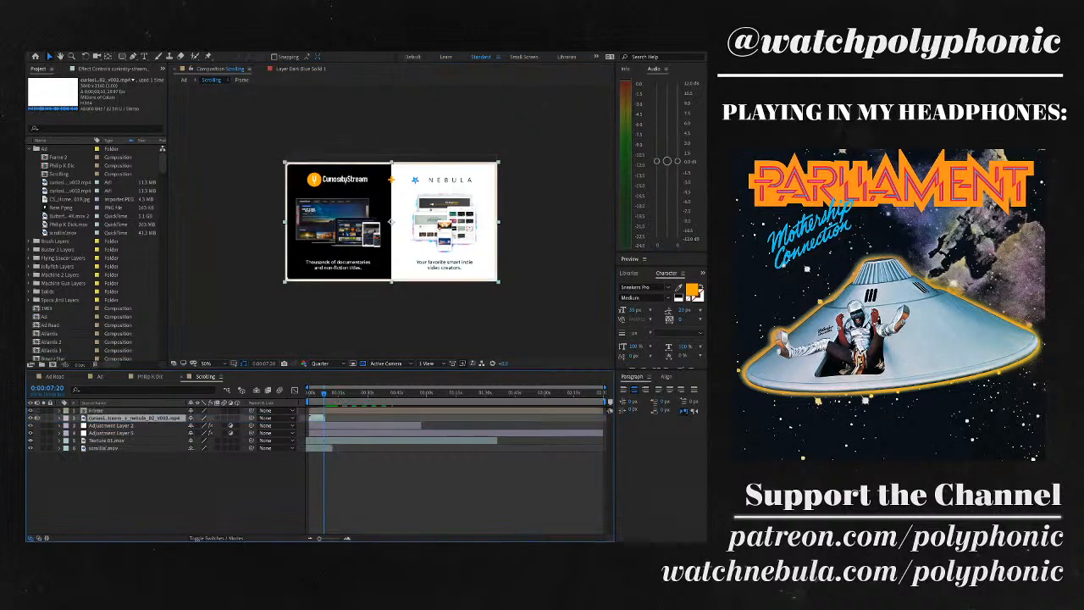
- Move the CuriosityStream and Nebula clip later in the Scrolling composition so it starts shortly before 0:00:07:20
{"action": "key", "text": "equal"}
{"action": "key", "text": "equal"}
{"action": "key", "text": "equal"}
{"action": "key", "text": "equal"}
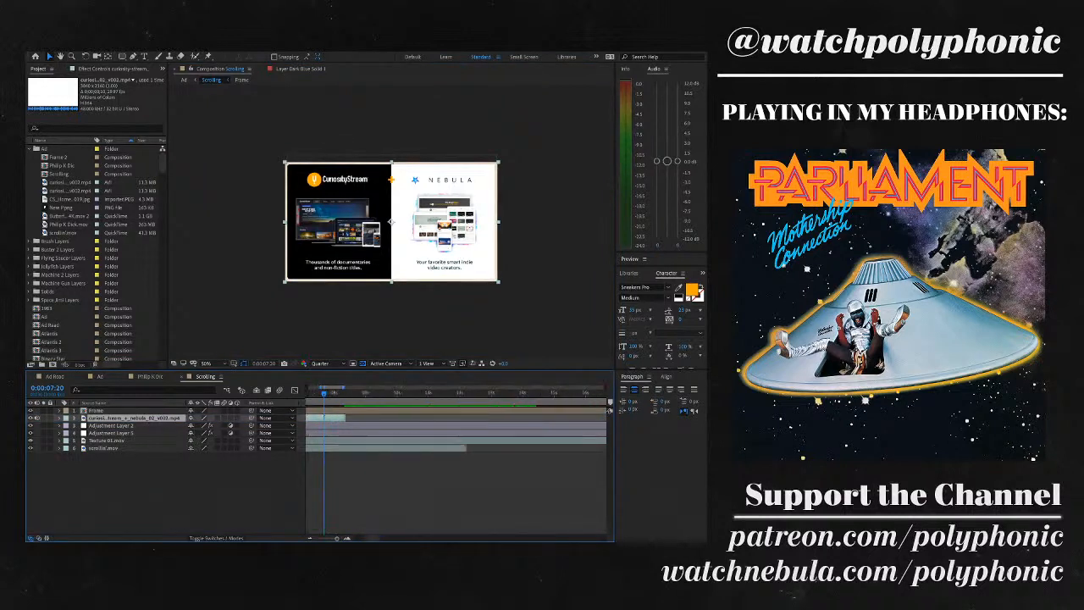
{"action": "key", "text": "minus"}
{"action": "key", "text": "minus"}
{"action": "key", "text": "minus"}
{"action": "left_click_drag", "start_coordinate": [351, 417], "coordinate": [451, 418]}
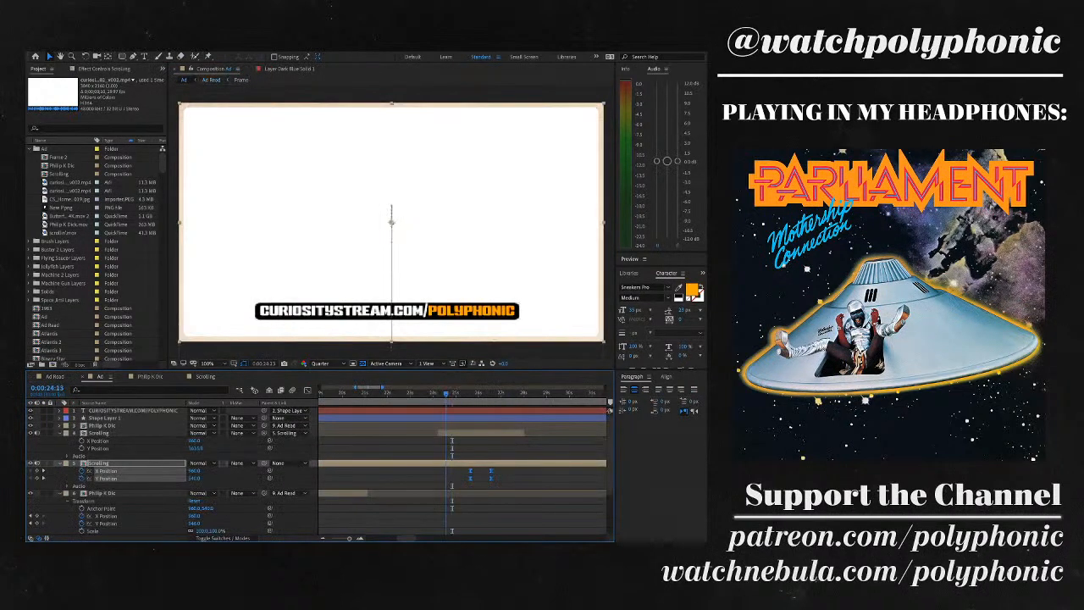
- Preview the added clip in the Ad composition from 0:00:24:07 and reopen the Scrolling composition
{"action": "left_click_drag", "start_coordinate": [435, 393], "coordinate": [439, 393]}
{"action": "key", "text": "space"}
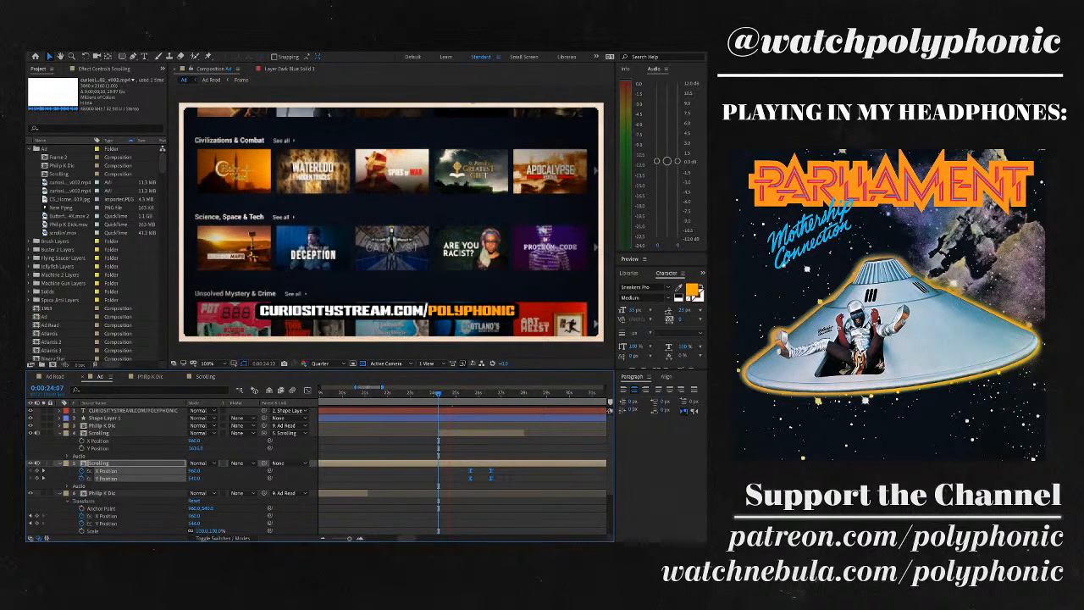
{"action": "key", "text": "space"}
{"action": "double_click", "coordinate": [60, 174]}
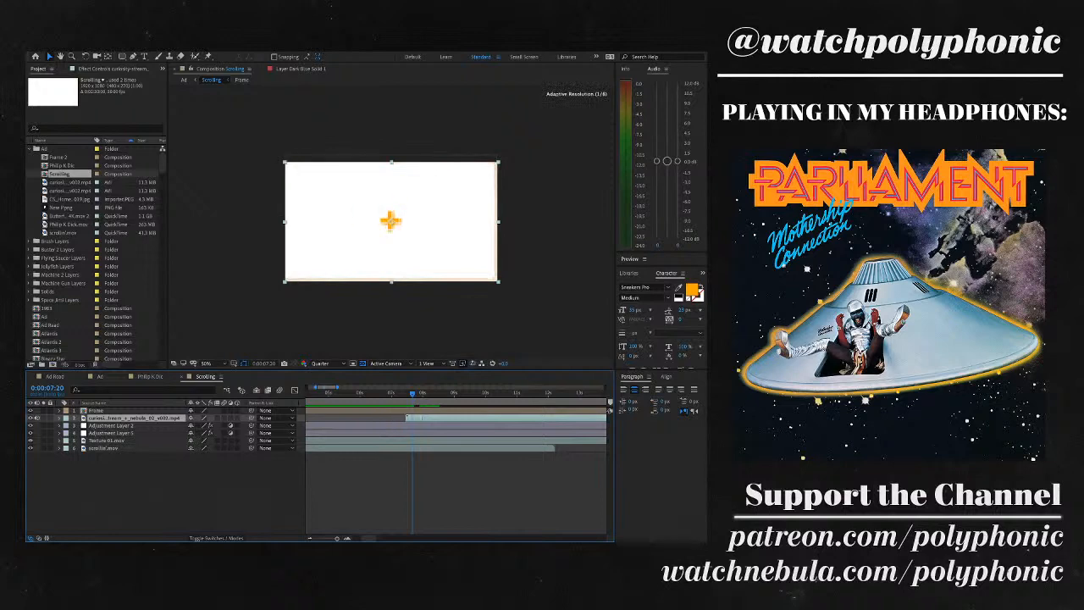
- Move the CuriosityStream and Nebula clip earlier so it starts at about 0:00:06:00, and set its blending mode to Normal
{"action": "left_click_drag", "start_coordinate": [431, 417], "coordinate": [374, 393]}
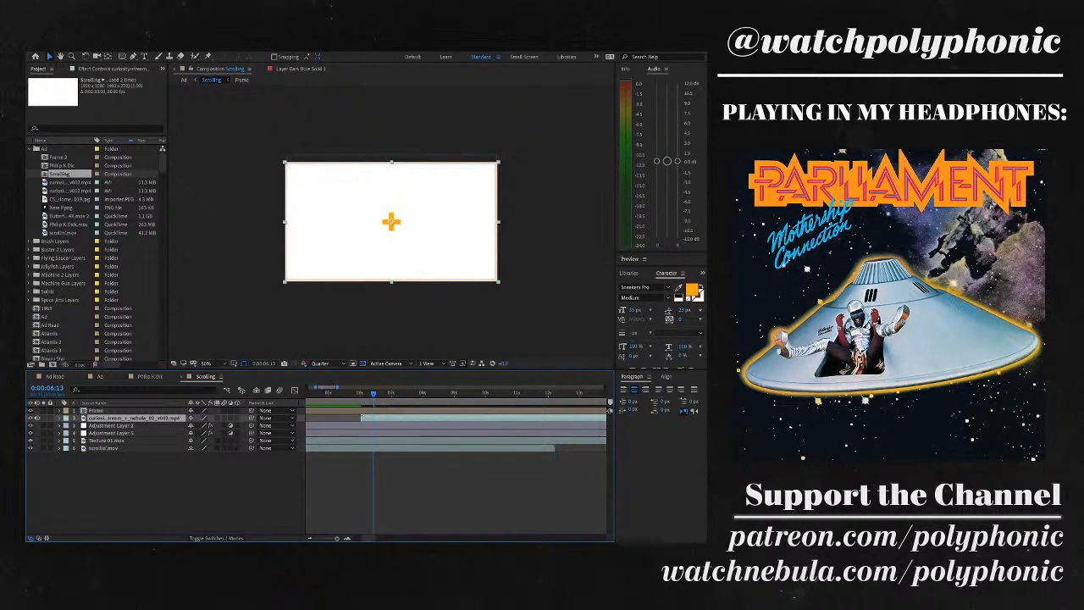
{"action": "left_click", "coordinate": [216, 537]}
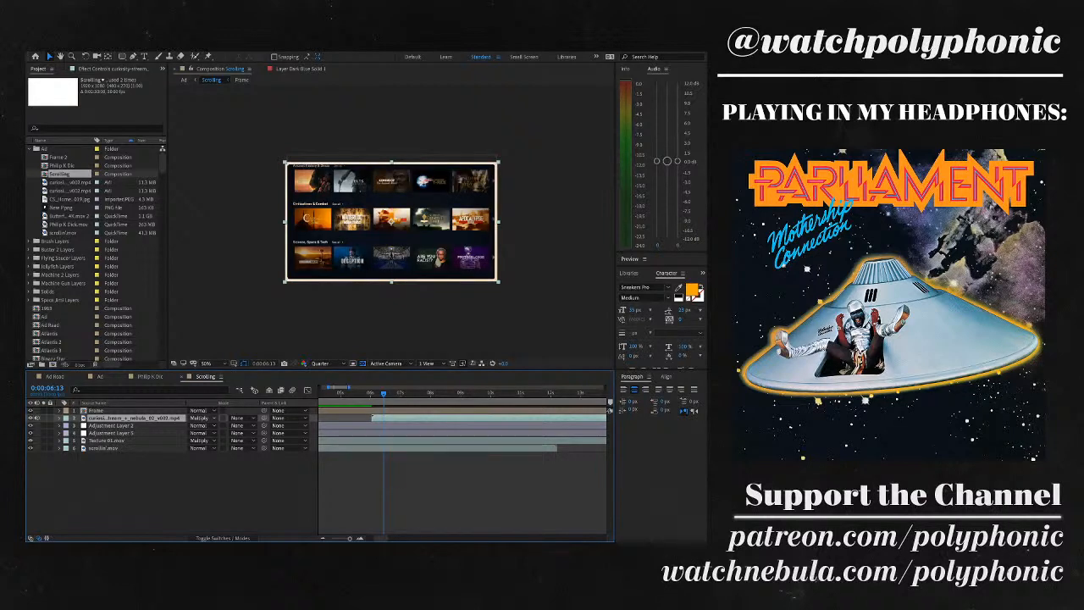
{"action": "key", "text": "shift+minus"}
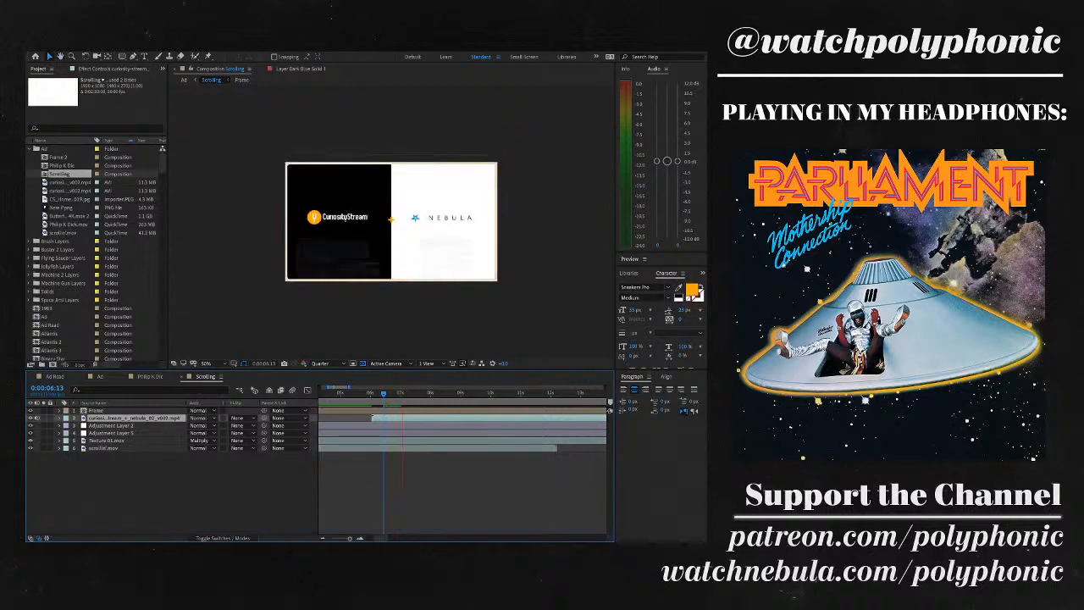
- Preview the moved clip from 0:00:05:29, review the Philip K Dic composition, and check the Ad composition at 0:00:25:09
{"action": "left_click_drag", "start_coordinate": [383, 393], "coordinate": [369, 393]}
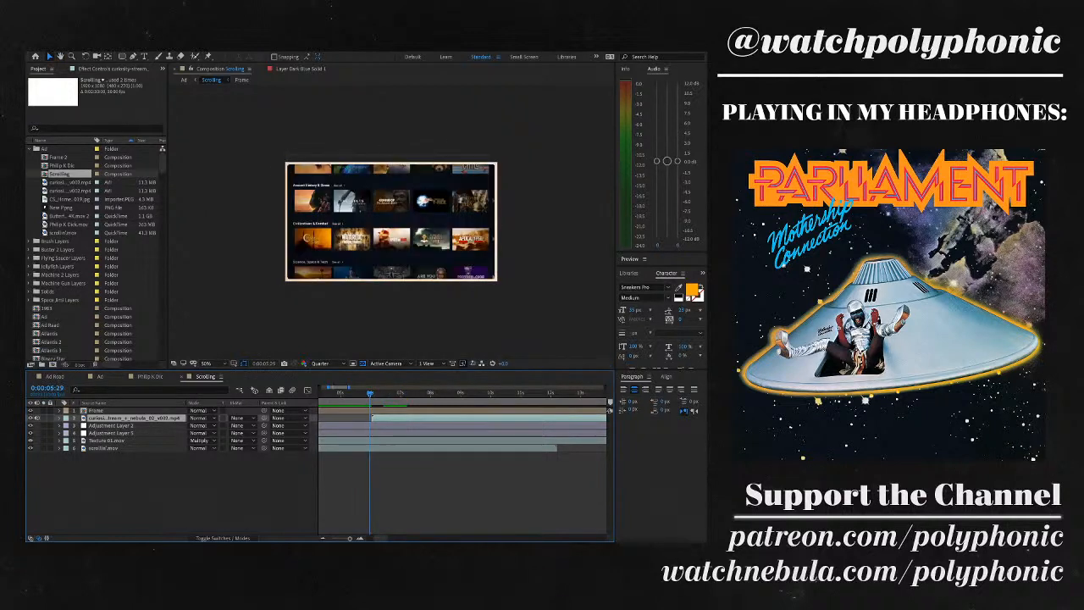
{"action": "key", "text": "space"}
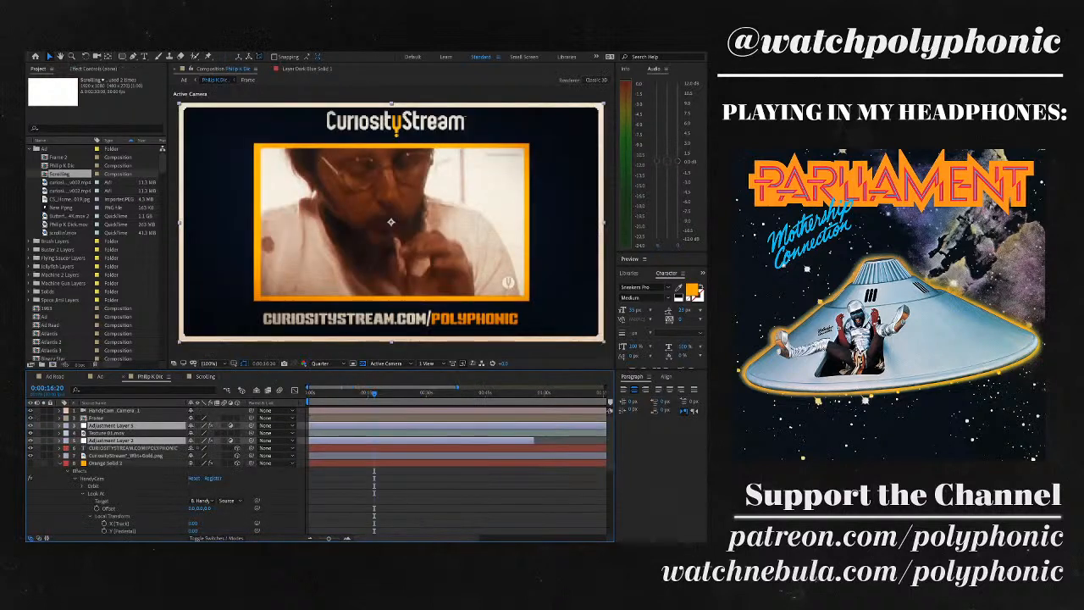
{"action": "key", "text": "space"}
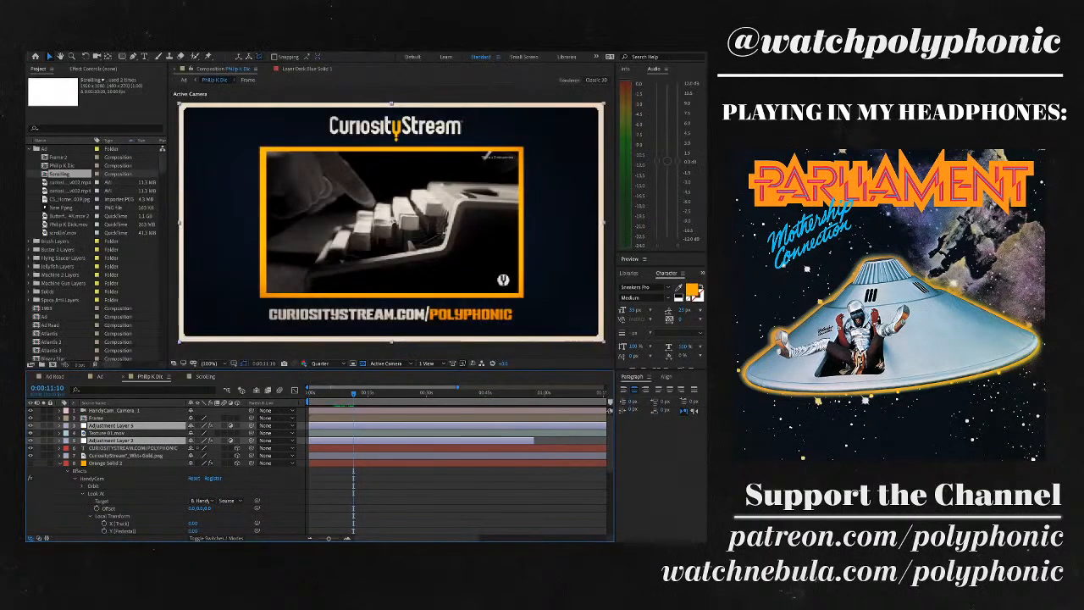
{"action": "left_click", "coordinate": [127, 433]}
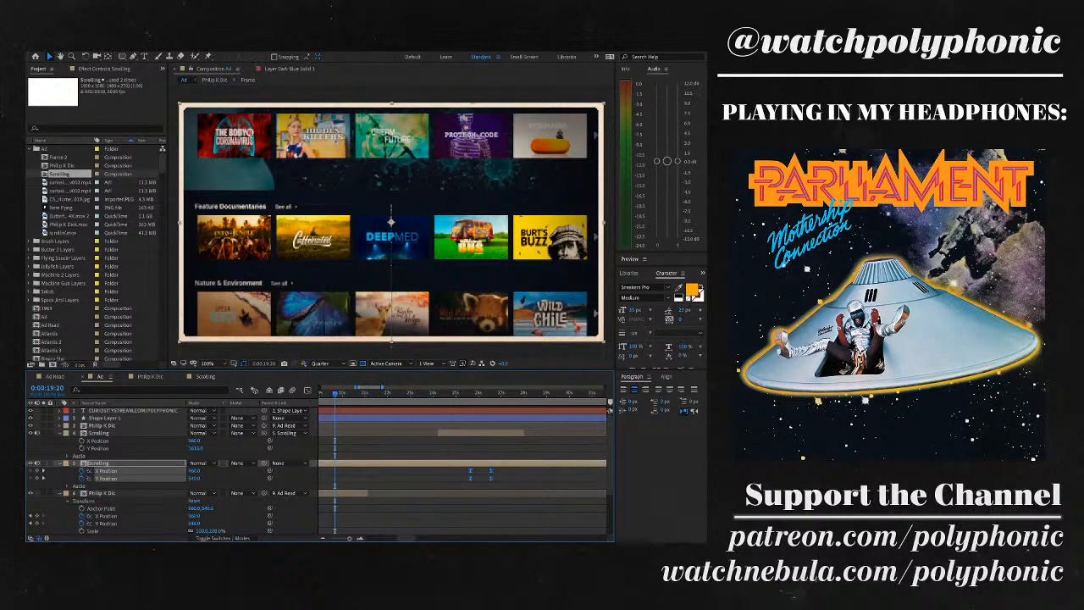
{"action": "left_click", "coordinate": [464, 392]}
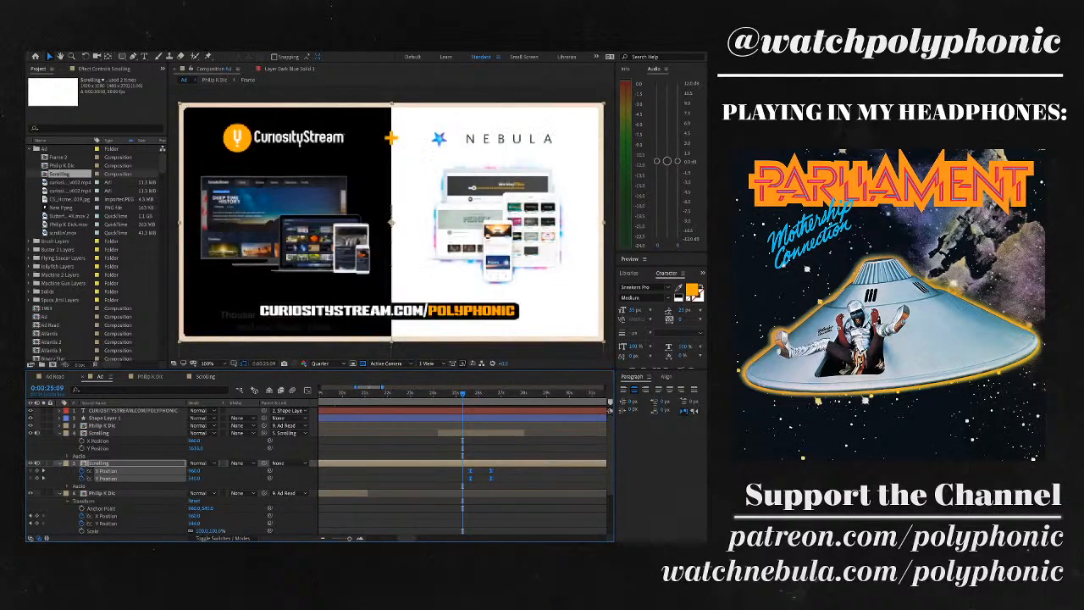
- Reopen the Scrolling composition, move the CuriosityStream and Nebula clip directly beneath Texture 01.mov, and view it at full resolution
{"action": "double_click", "coordinate": [98, 463]}
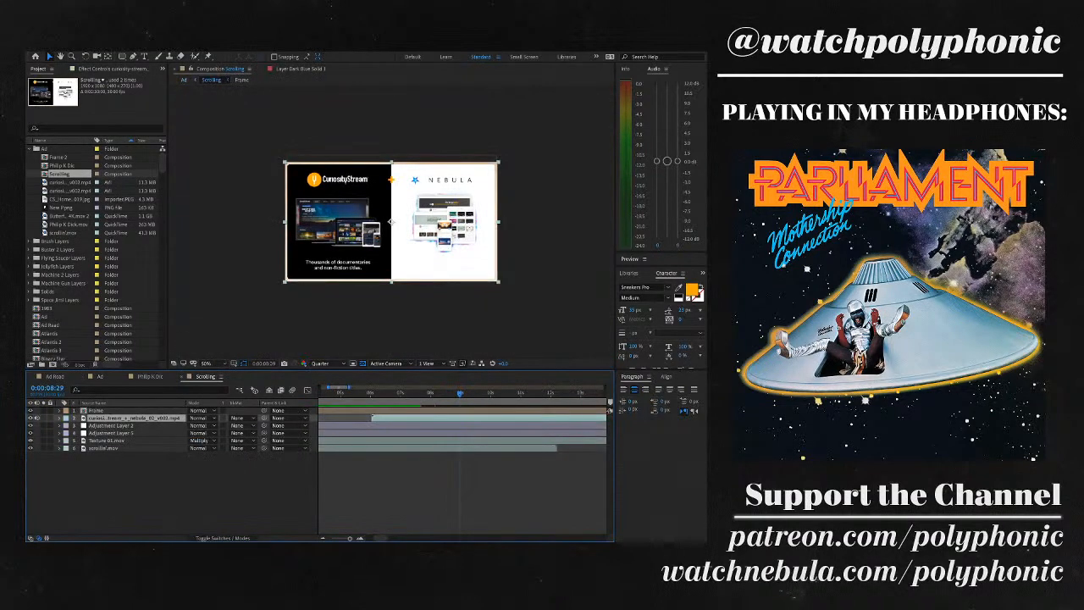
{"action": "left_click_drag", "start_coordinate": [136, 417], "coordinate": [135, 442]}
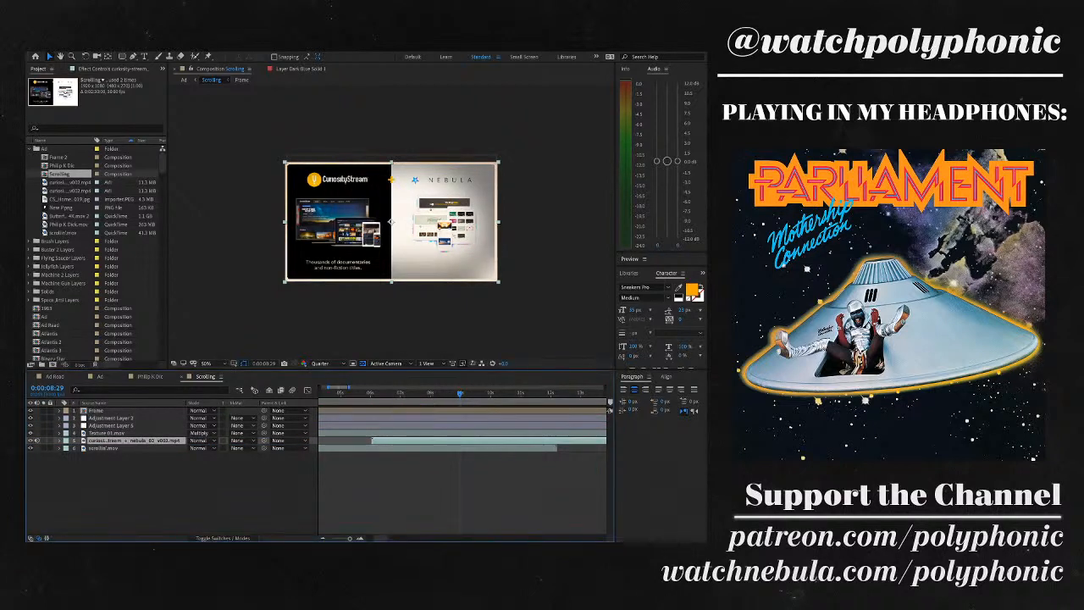
{"action": "key", "text": "slash"}
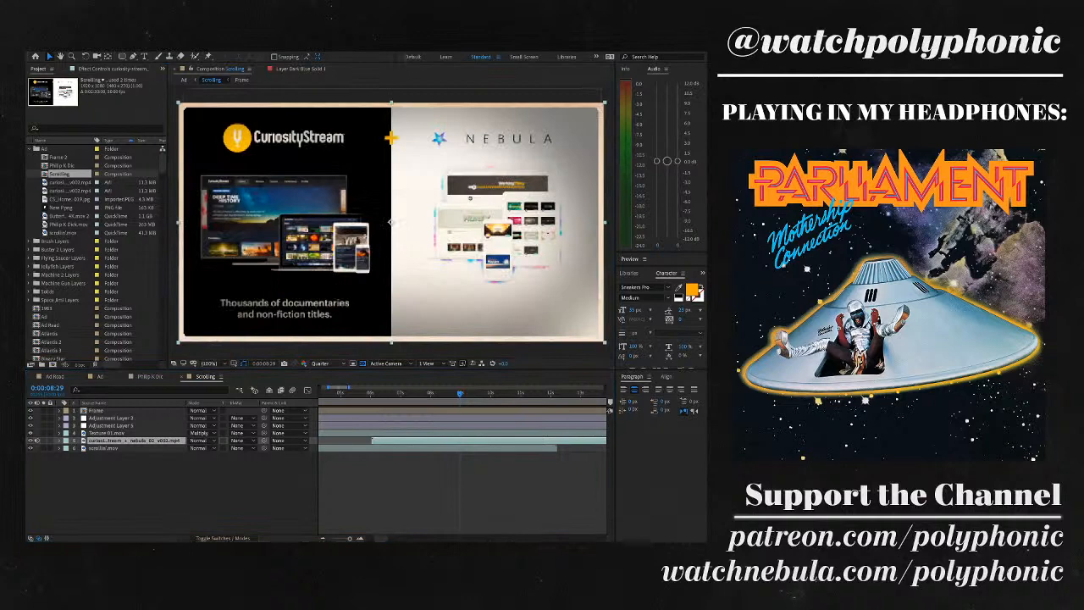
{"action": "key", "text": "ctrl+j"}
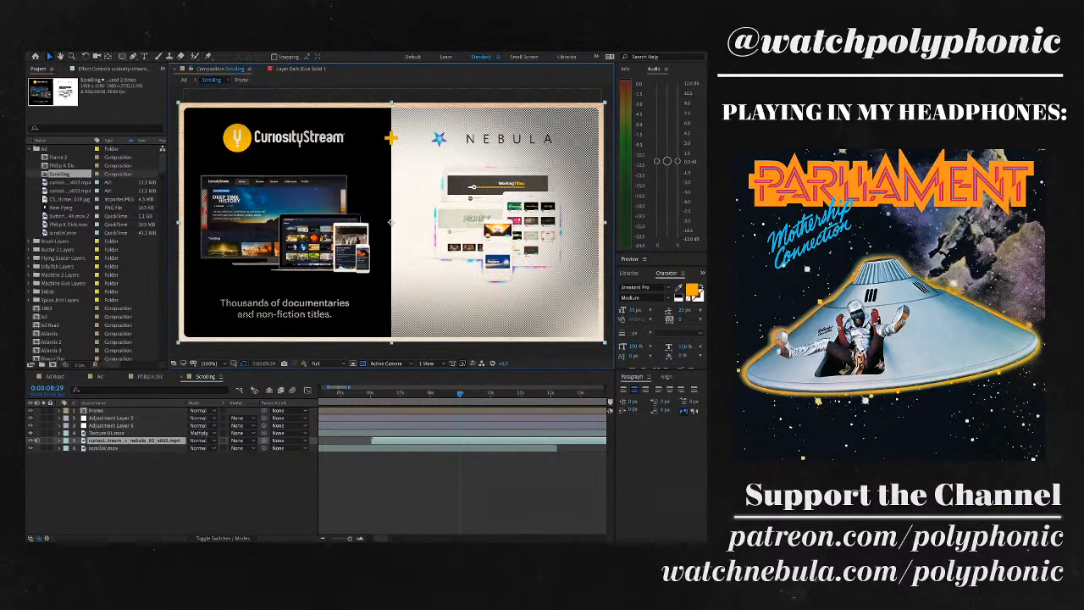
- Enlarge the lower-right mask on Adjustment Layer 2 so it reaches further into the frame's Nebula half
{"action": "left_click", "coordinate": [107, 433]}
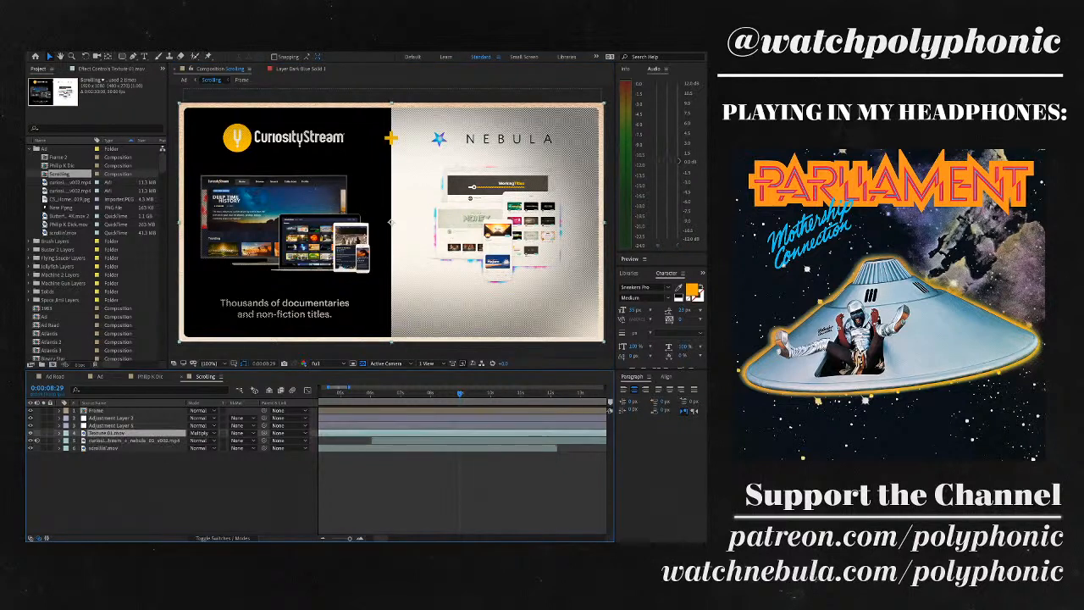
{"action": "key", "text": "ctrl+alt+t"}
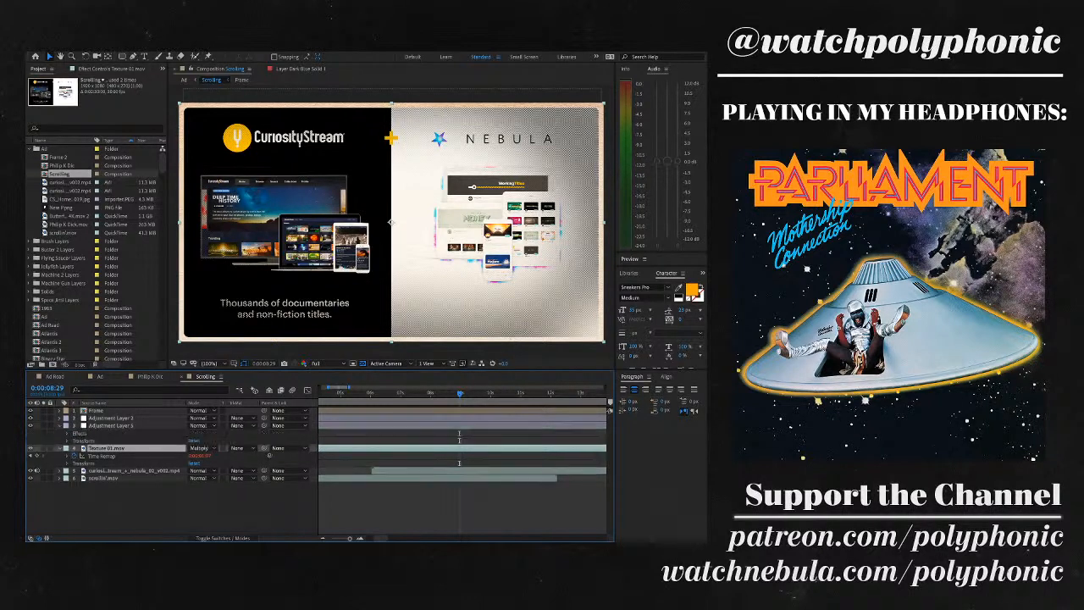
{"action": "left_click", "coordinate": [110, 417]}
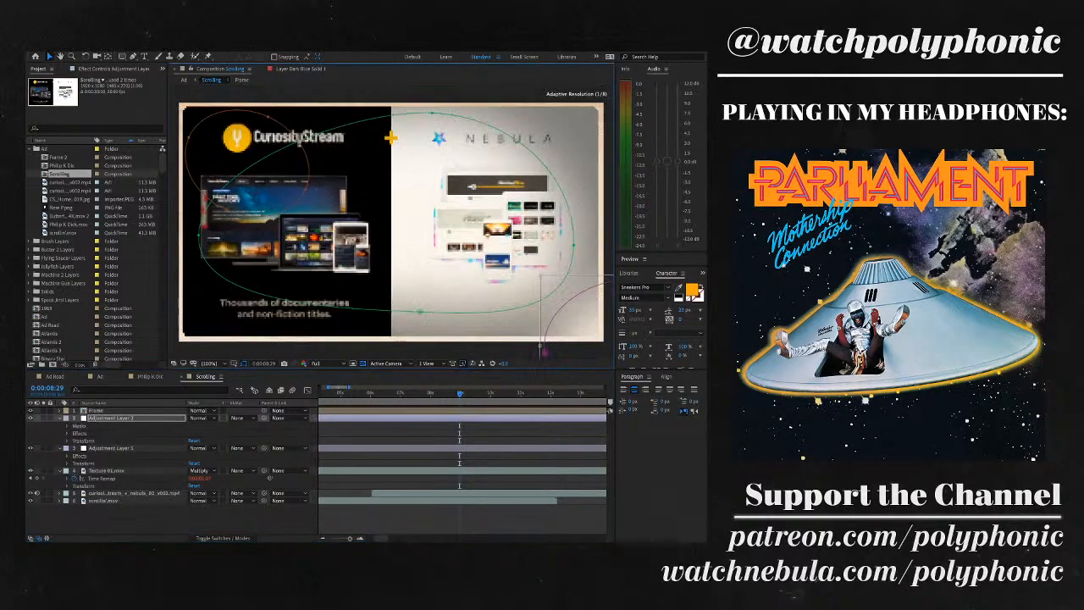
{"action": "left_click_drag", "start_coordinate": [580, 296], "coordinate": [612, 329]}
{"action": "left_click_drag", "start_coordinate": [601, 261], "coordinate": [566, 268]}
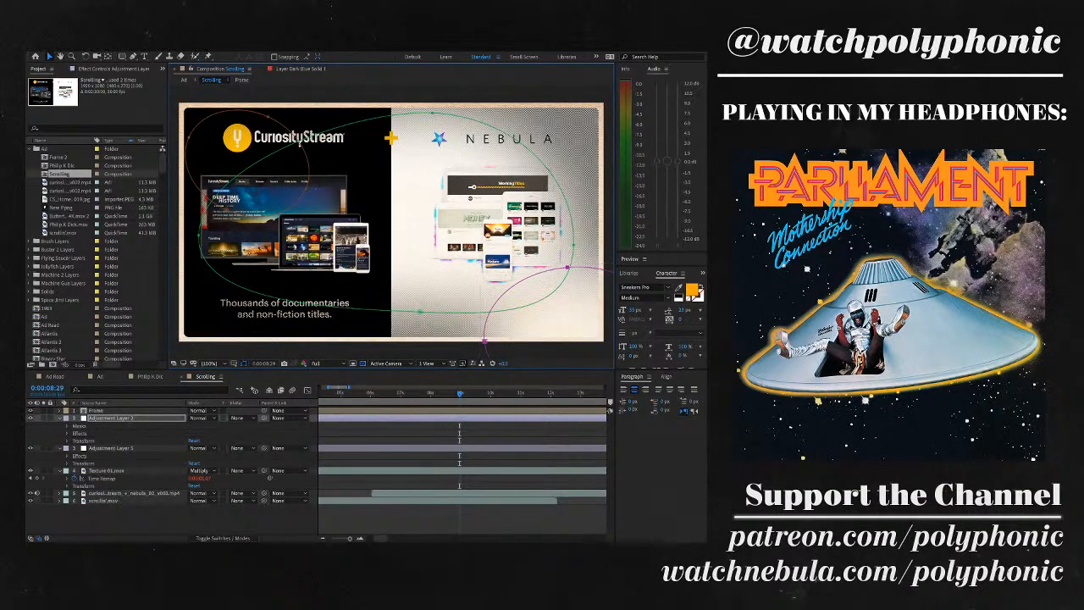
- Stretch the large oval mask on Adjustment Layer 2 outward so it spans nearly the whole frame
{"action": "double_click", "coordinate": [566, 268]}
{"action": "left_click", "coordinate": [212, 69]}
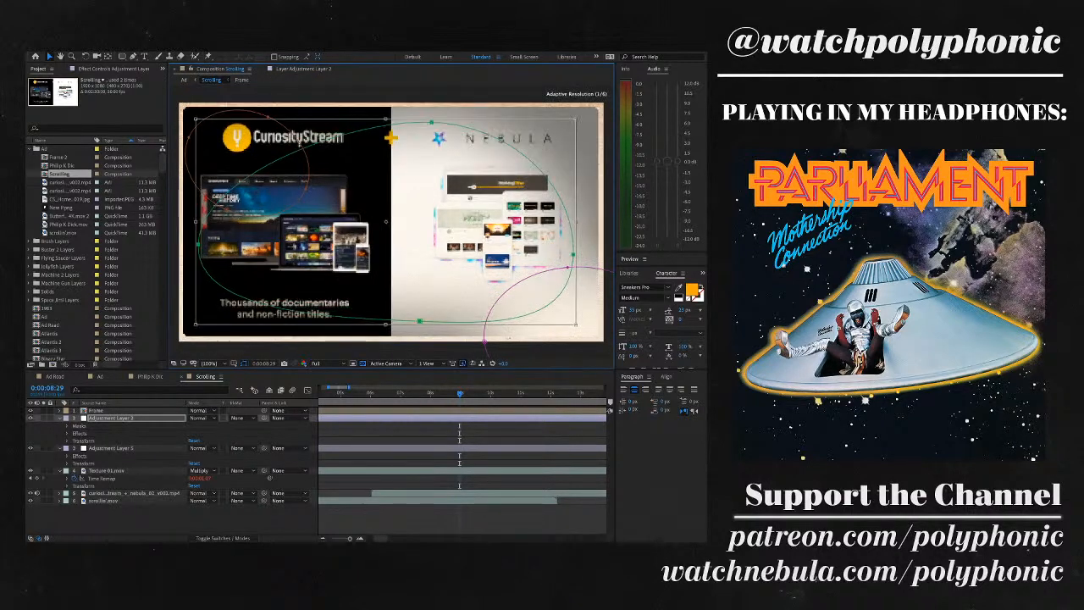
{"action": "left_click_drag", "start_coordinate": [575, 126], "coordinate": [583, 88]}
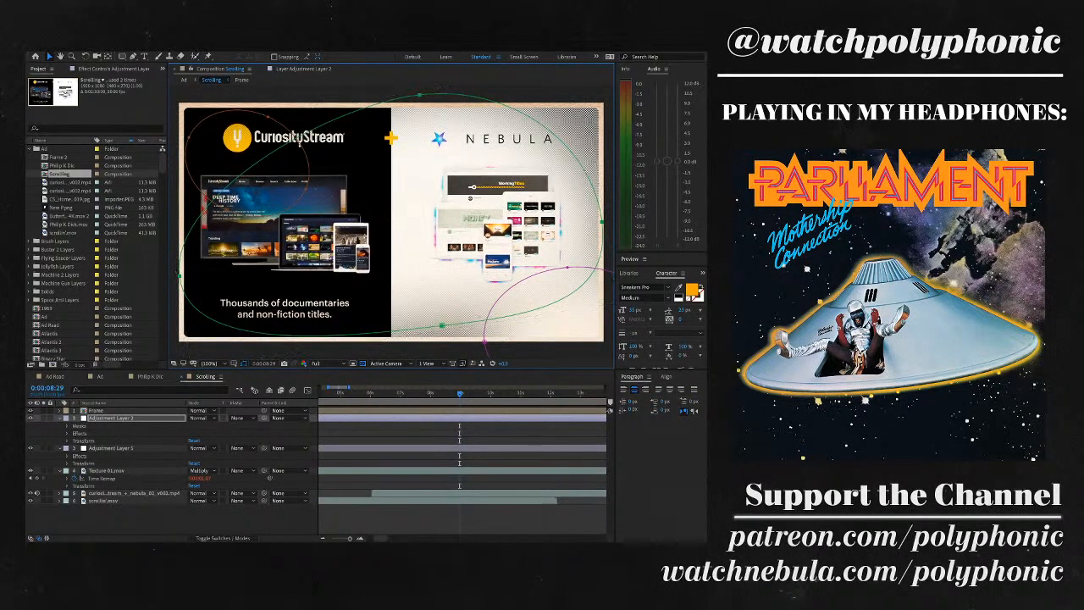
{"action": "key", "text": "shift+period"}
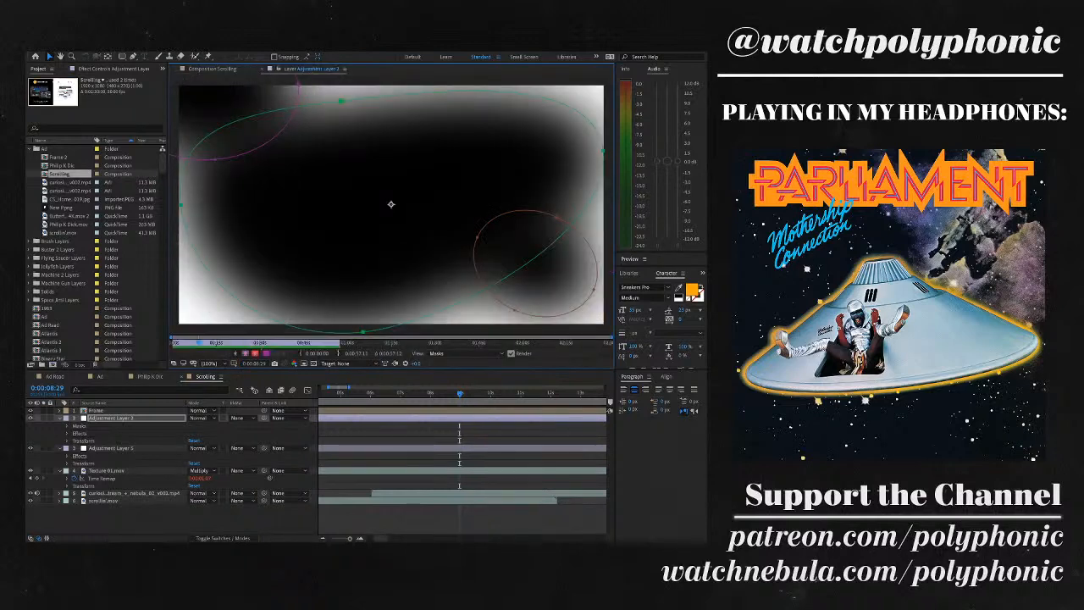
{"action": "key", "text": "shift+period"}
{"action": "key", "text": "F2"}
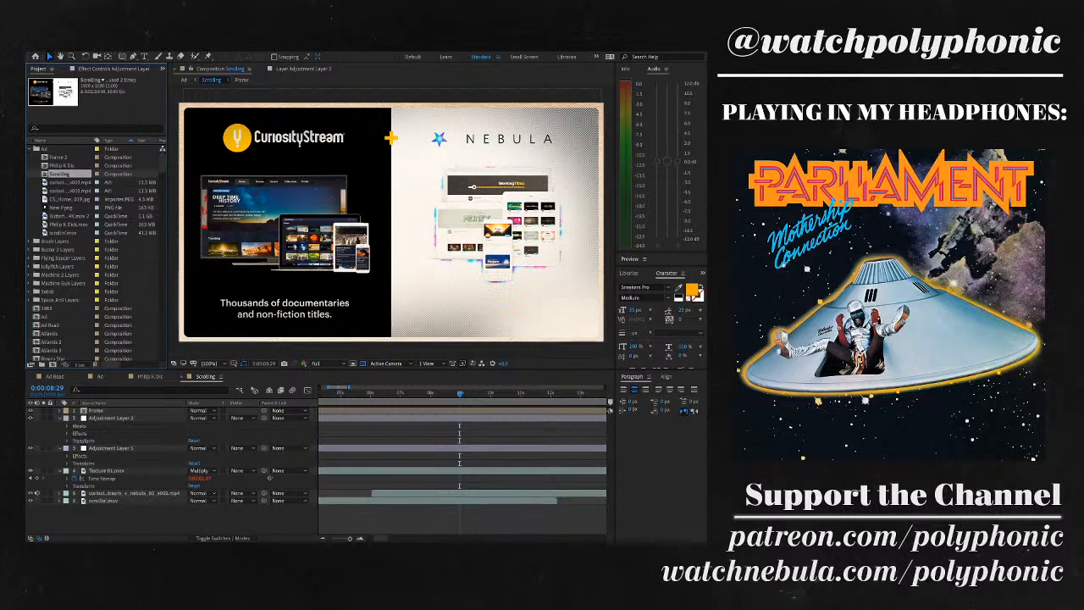
- Move the upper-left circular mask on Adjustment Layer 2 up and to the right over the CuriosityStream logo
{"action": "left_click", "coordinate": [95, 410]}
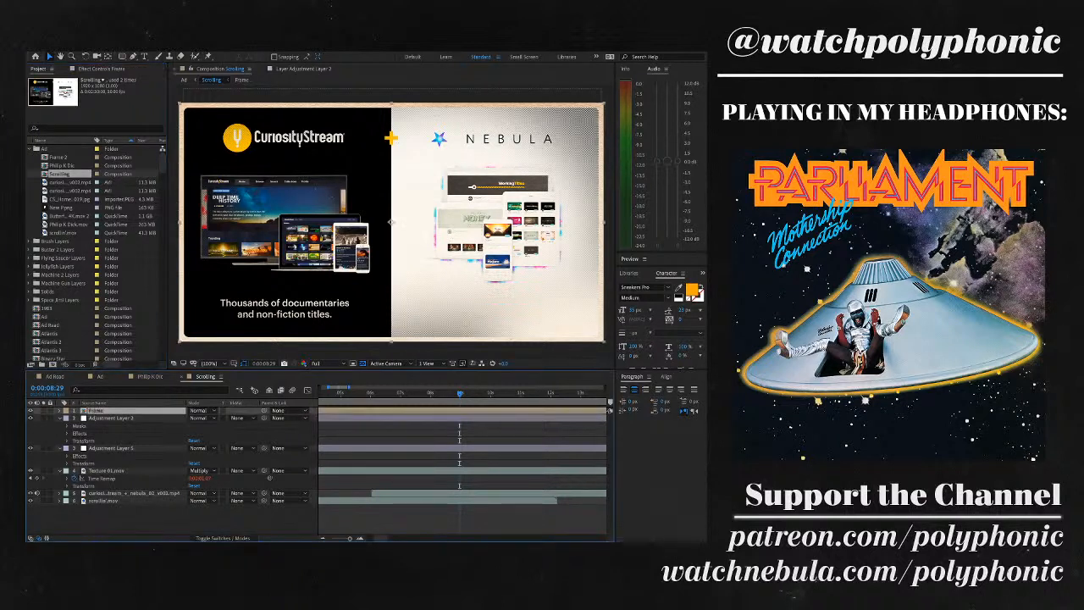
{"action": "left_click", "coordinate": [107, 470]}
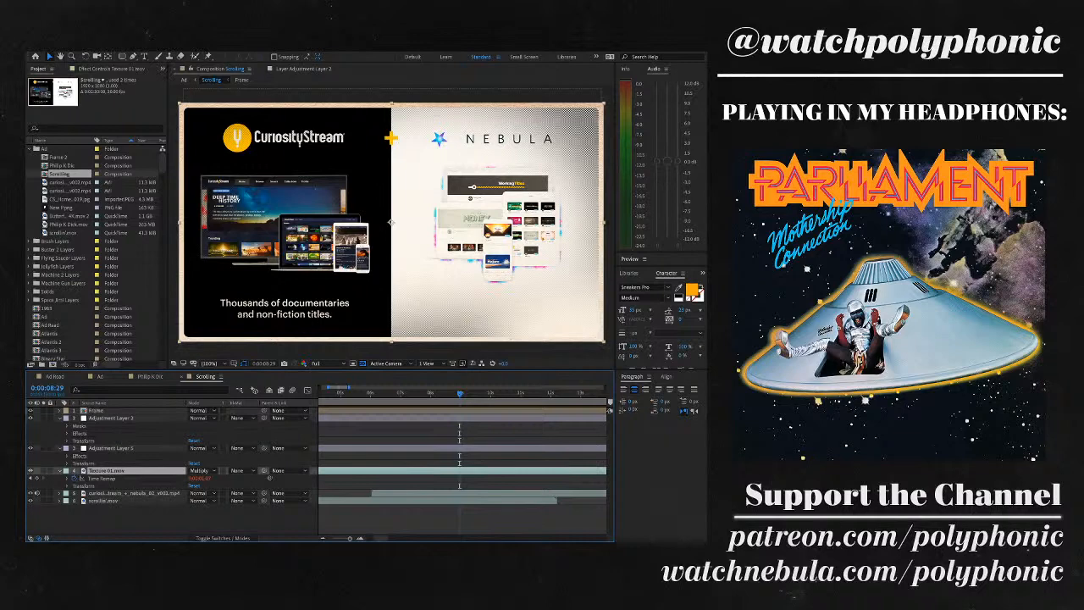
{"action": "left_click", "coordinate": [111, 448]}
{"action": "key", "text": "comma"}
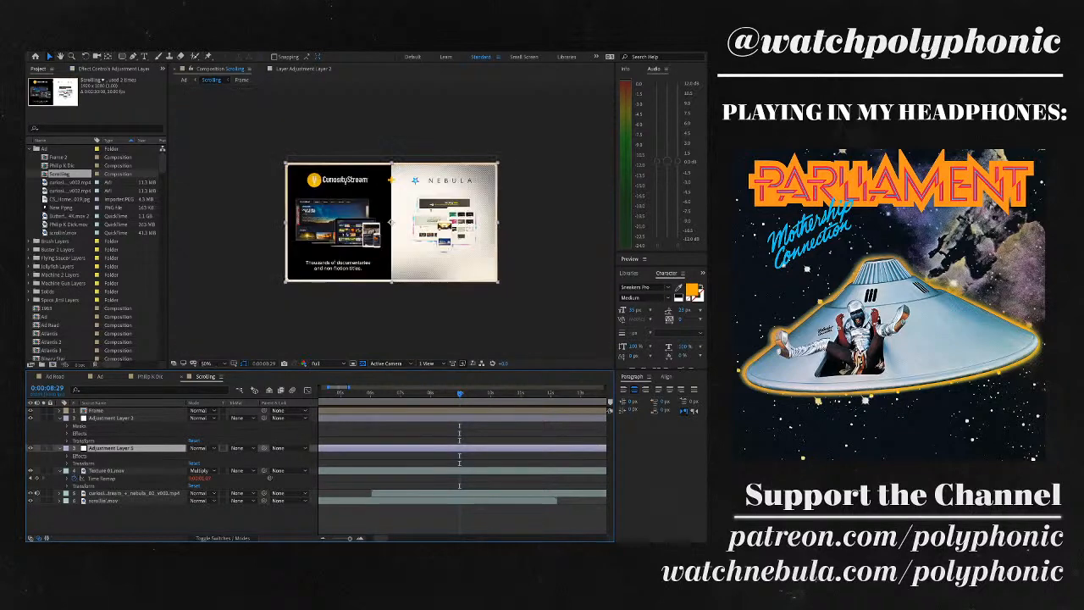
{"action": "left_click", "coordinate": [79, 426]}
{"action": "key", "text": "period"}
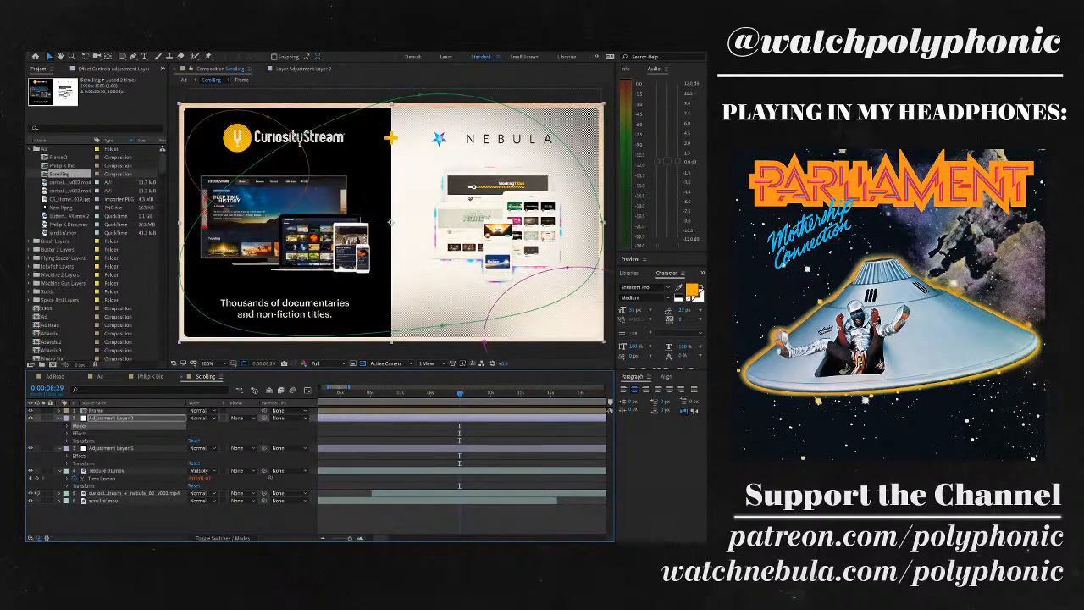
{"action": "double_click", "coordinate": [300, 144]}
{"action": "left_click_drag", "start_coordinate": [299, 143], "coordinate": [333, 120]}
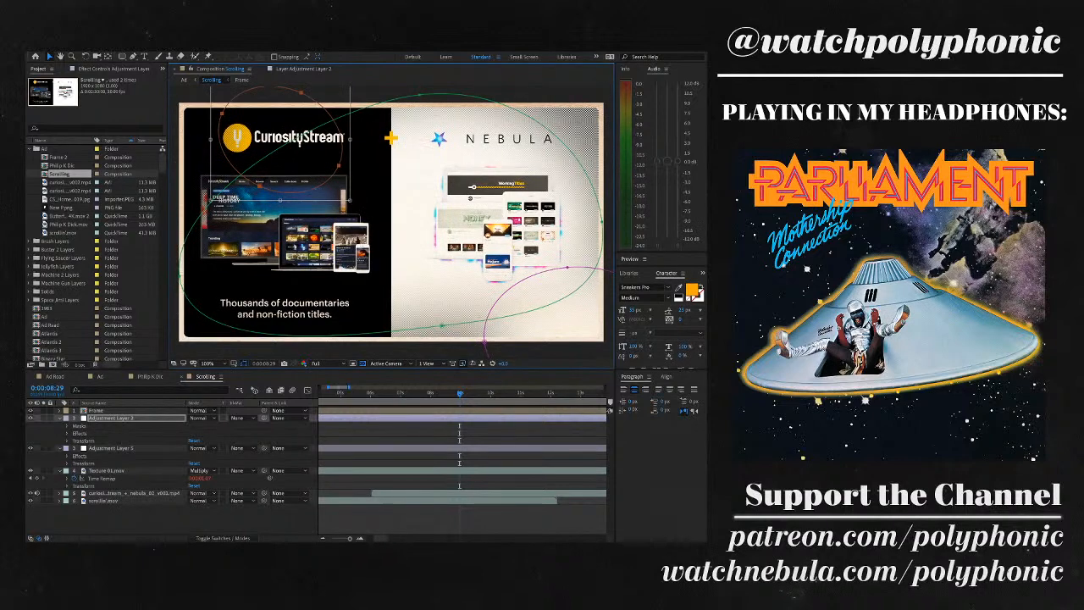
{"action": "key", "text": "F2"}
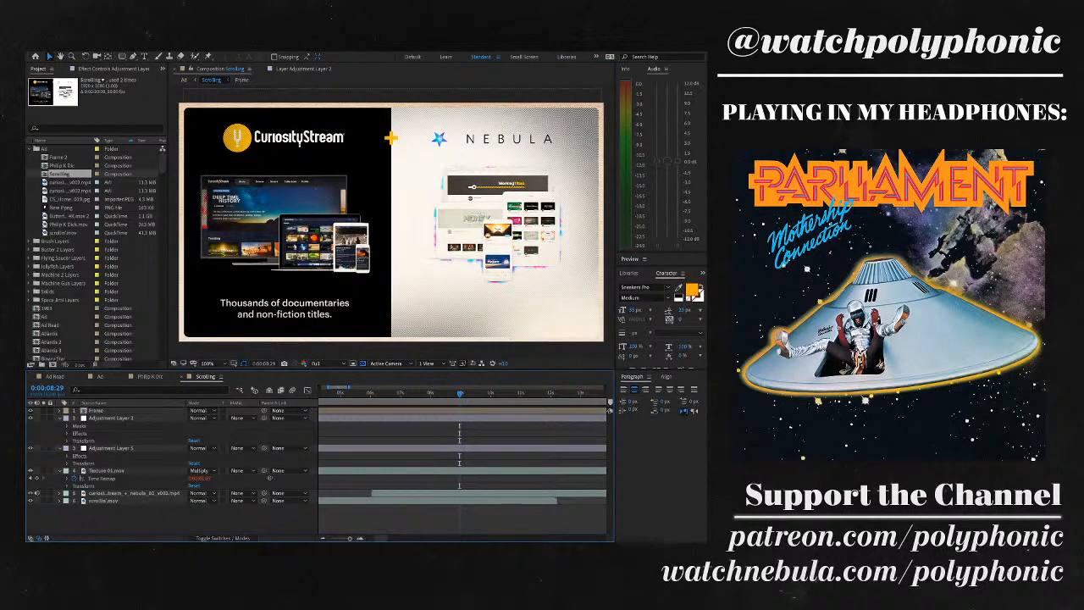
- Return to the Ad composition and preview the Scrolling layer's slide out of frame from about 0:00:25:20
{"action": "key", "text": "shift+Escape"}
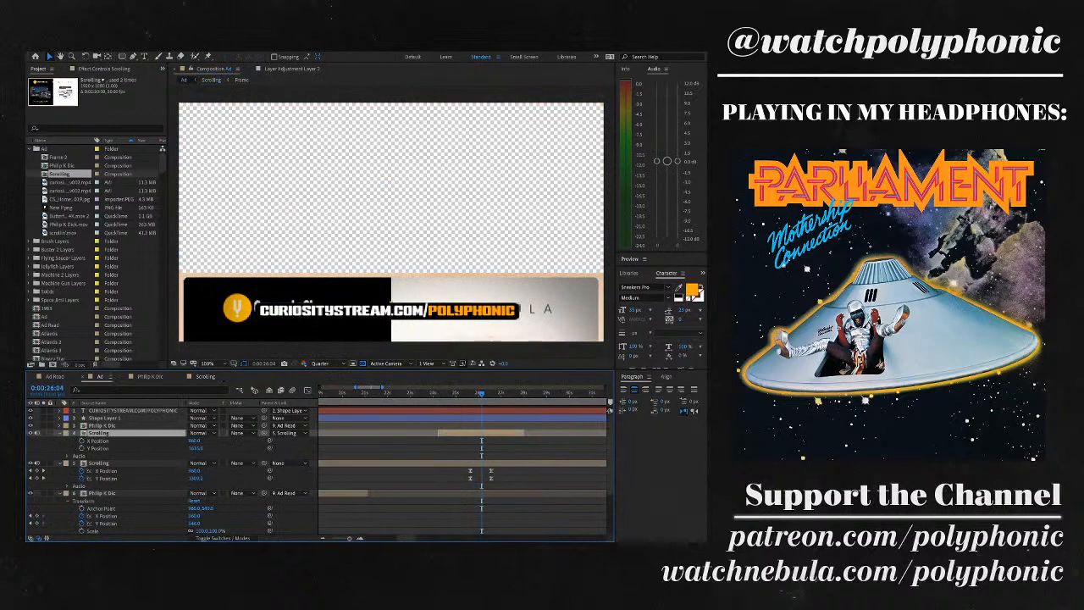
{"action": "key", "text": "j"}
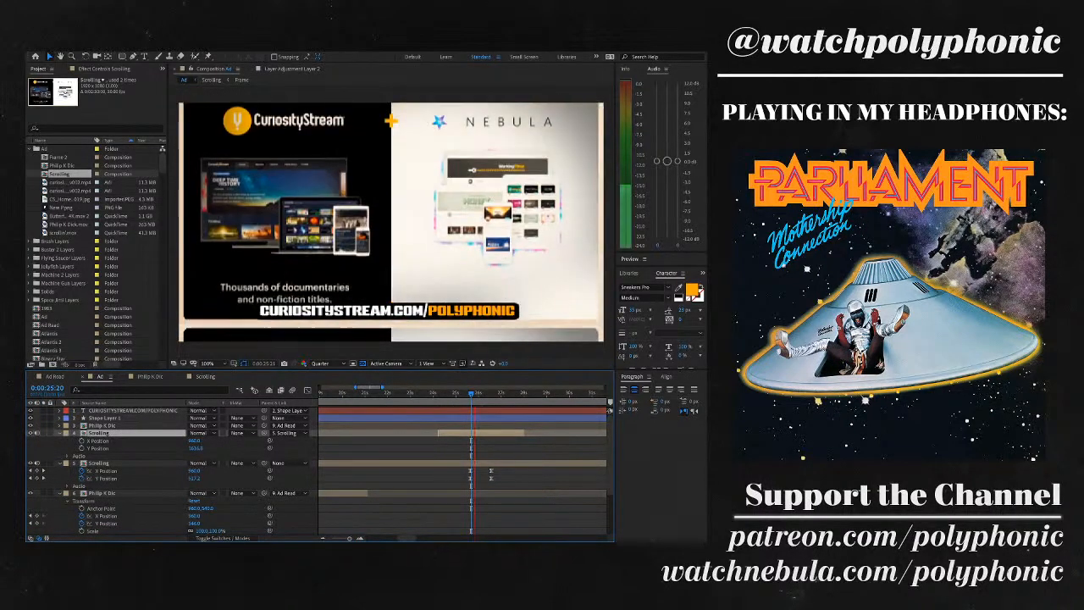
{"action": "key", "text": "space"}
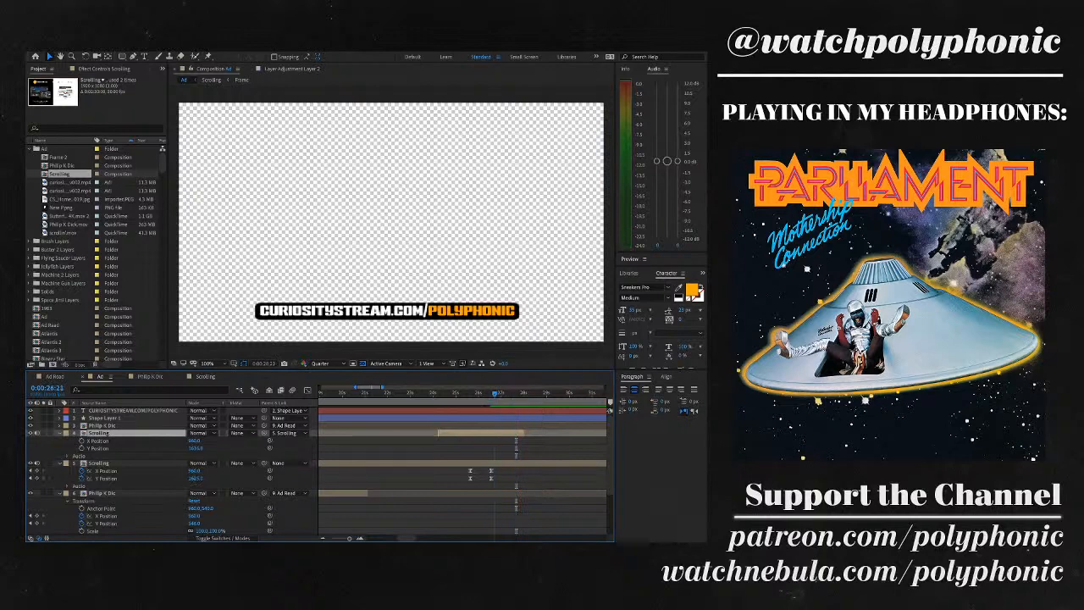
{"action": "key", "text": "space"}
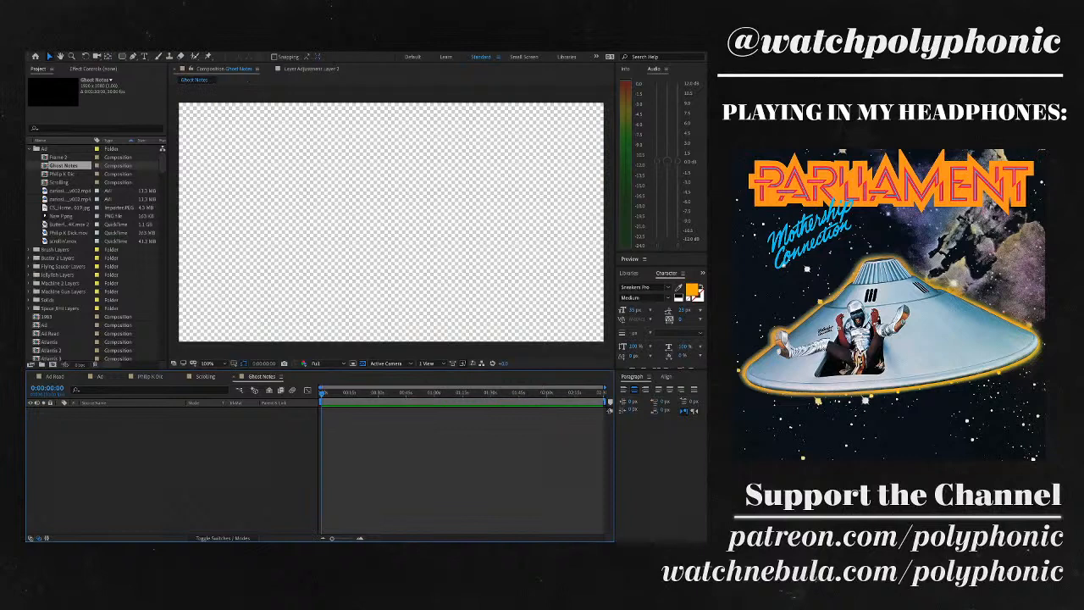
- Search the project for "butterf" and add Butterfly Nebula 4K.mov 2 to the Ghost Notes composition, starting at 0:00:00:00
{"action": "scroll", "coordinate": [94, 251], "scroll_direction": "down", "scroll_amount": 5}
{"action": "scroll", "coordinate": [95, 251], "scroll_direction": "up", "scroll_amount": 5}
{"action": "left_click", "coordinate": [95, 128]}
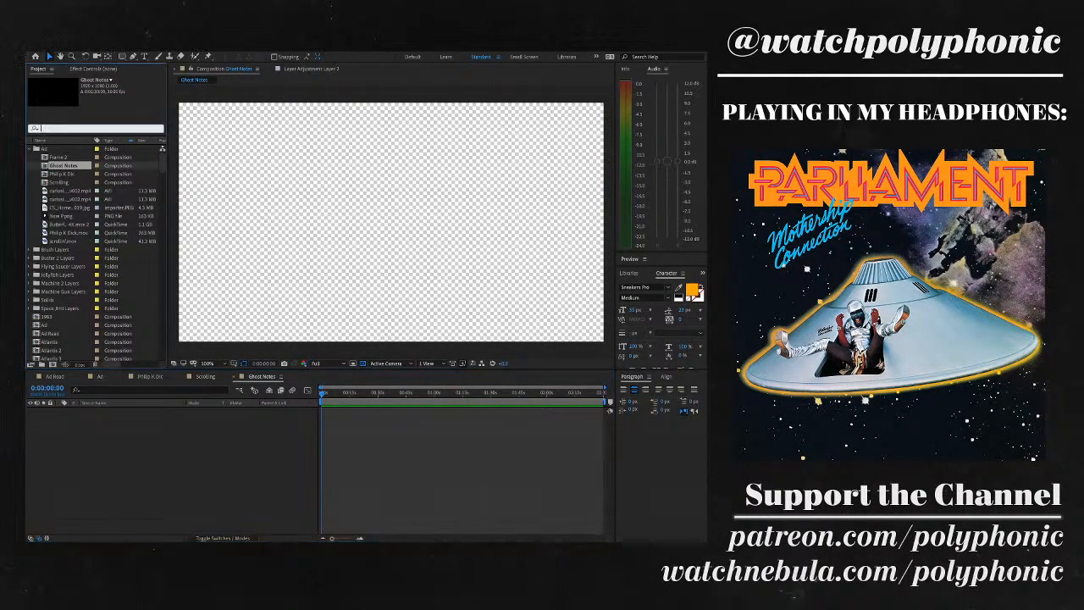
{"action": "type", "text": "butter"}
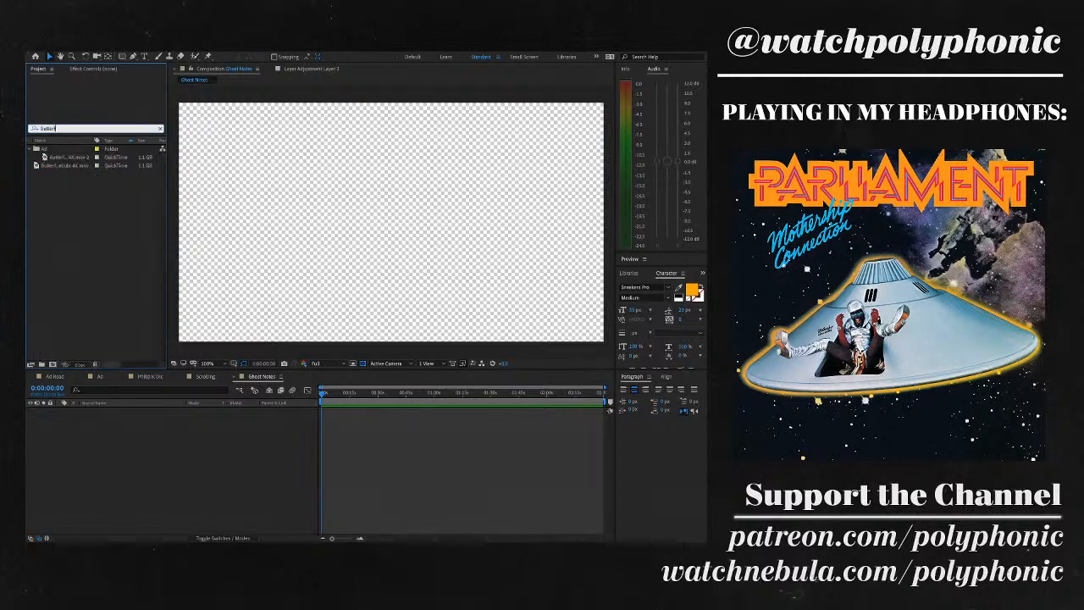
{"action": "left_click", "coordinate": [69, 157]}
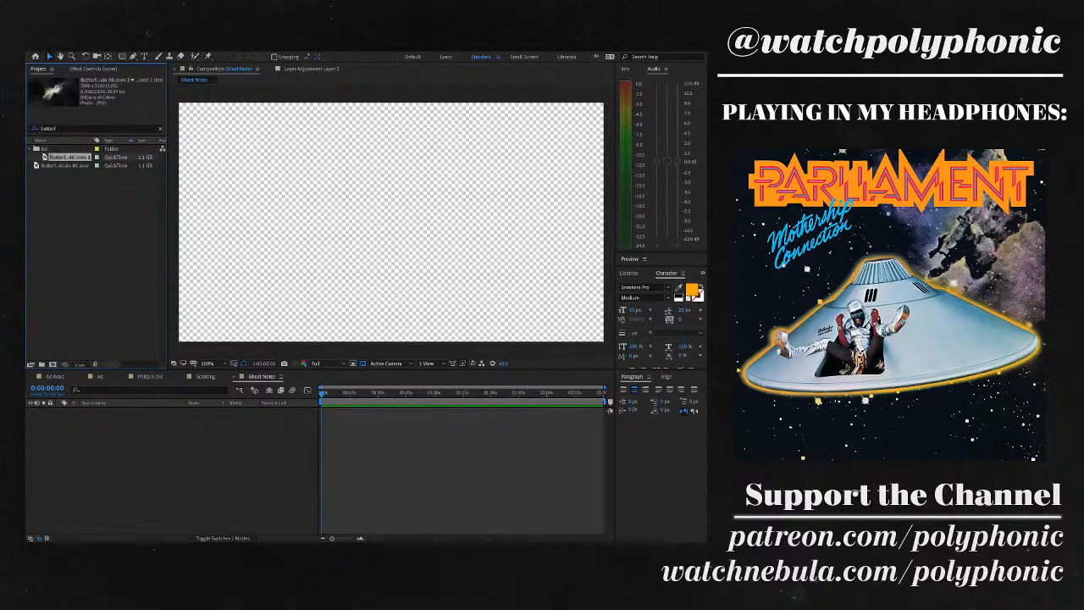
{"action": "left_click_drag", "start_coordinate": [70, 157], "coordinate": [347, 411]}
{"action": "key", "text": "comma"}
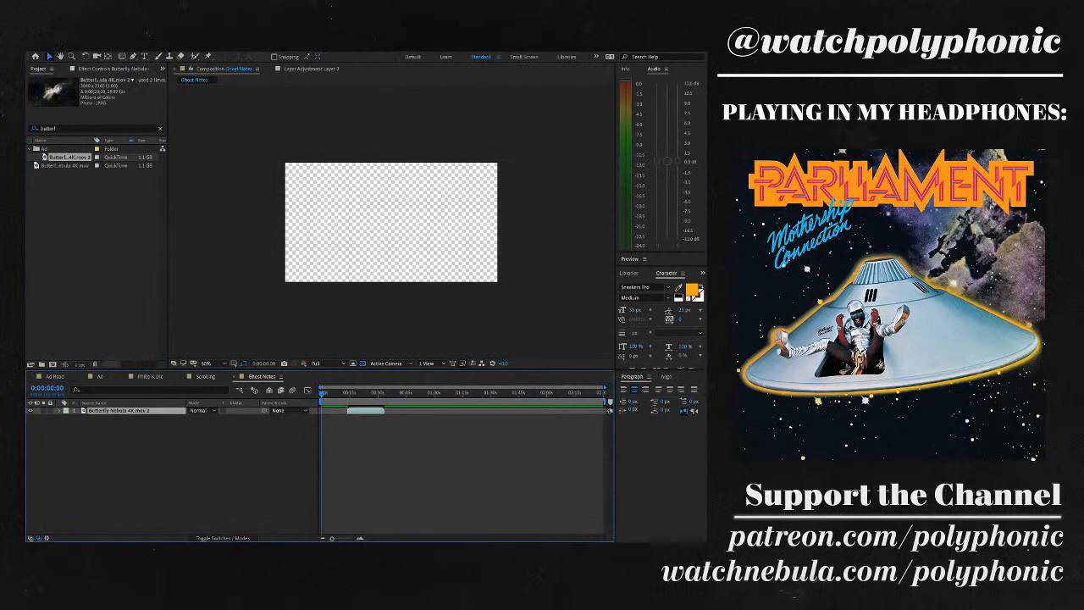
{"action": "key", "text": "bracketleft"}
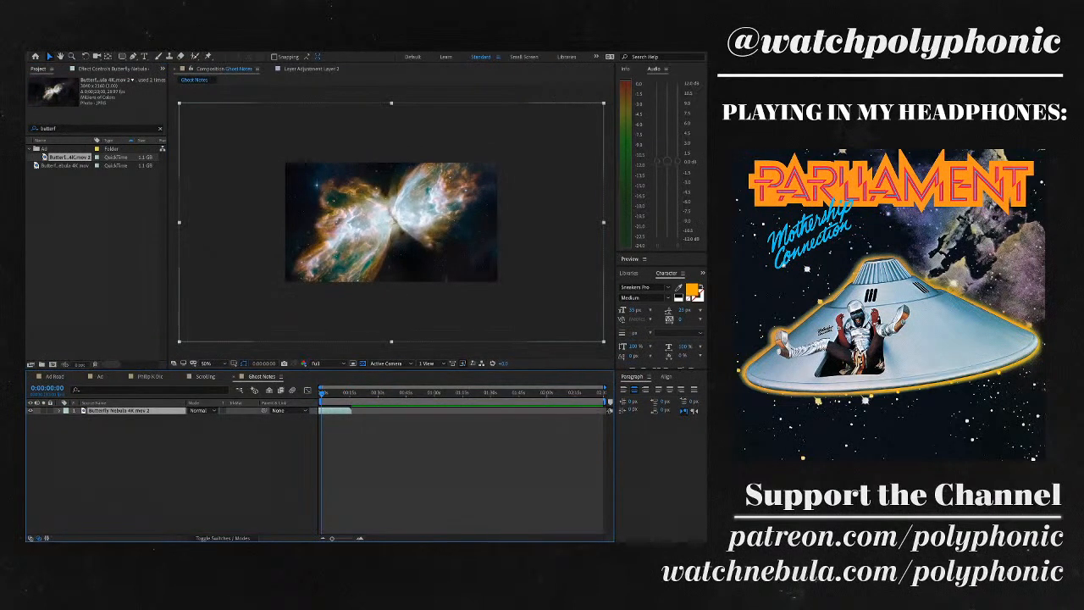
- Scale the Butterfly Nebula footage down proportionally until it fits the Ghost Notes composition frame
{"action": "left_click_drag", "start_coordinate": [179, 103], "coordinate": [283, 161]}
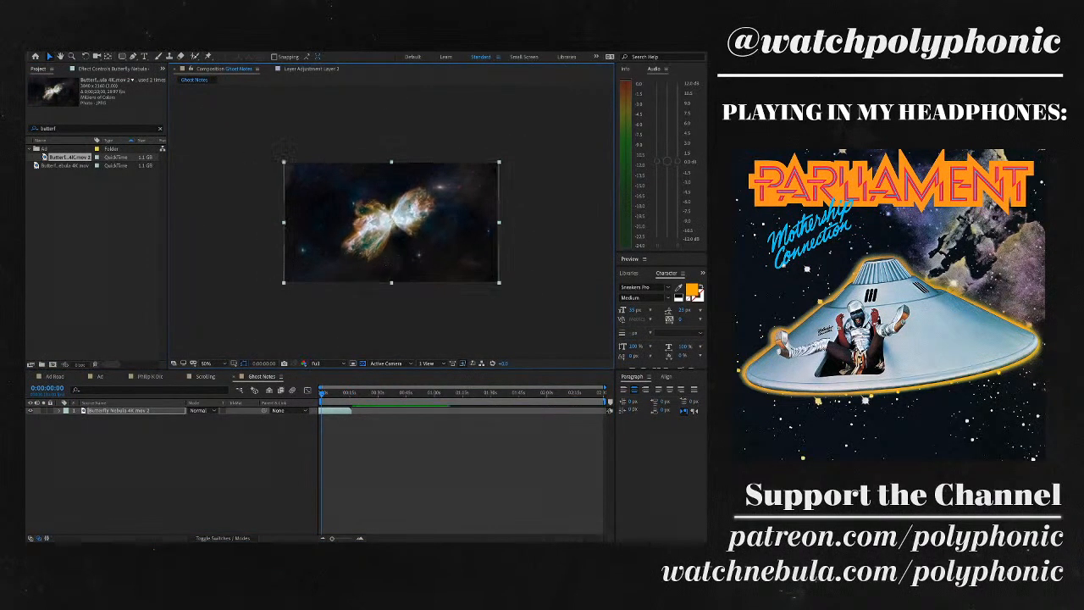
{"action": "key", "text": "period"}
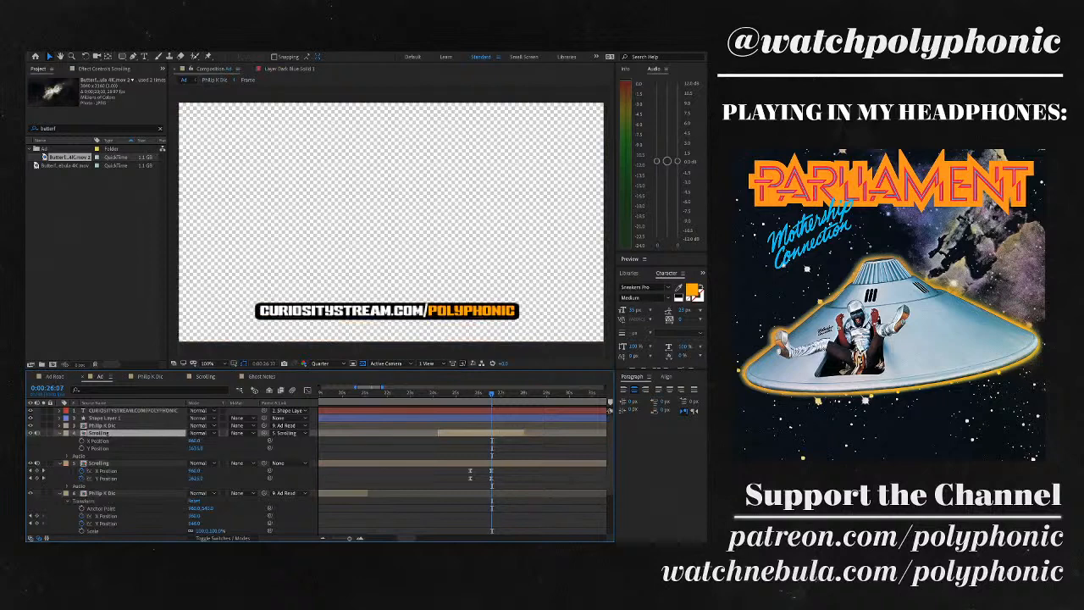
- Preview the Scrolling layer's slide out of frame in the Ad composition, stopping at 0:00:26:18
{"action": "key", "text": "j"}
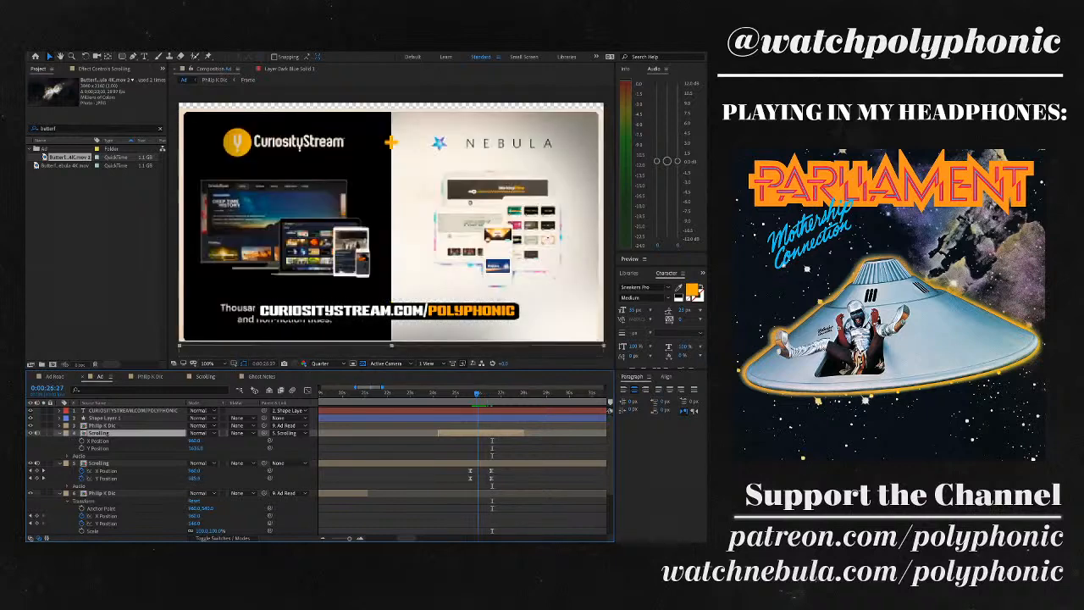
{"action": "key", "text": "space"}
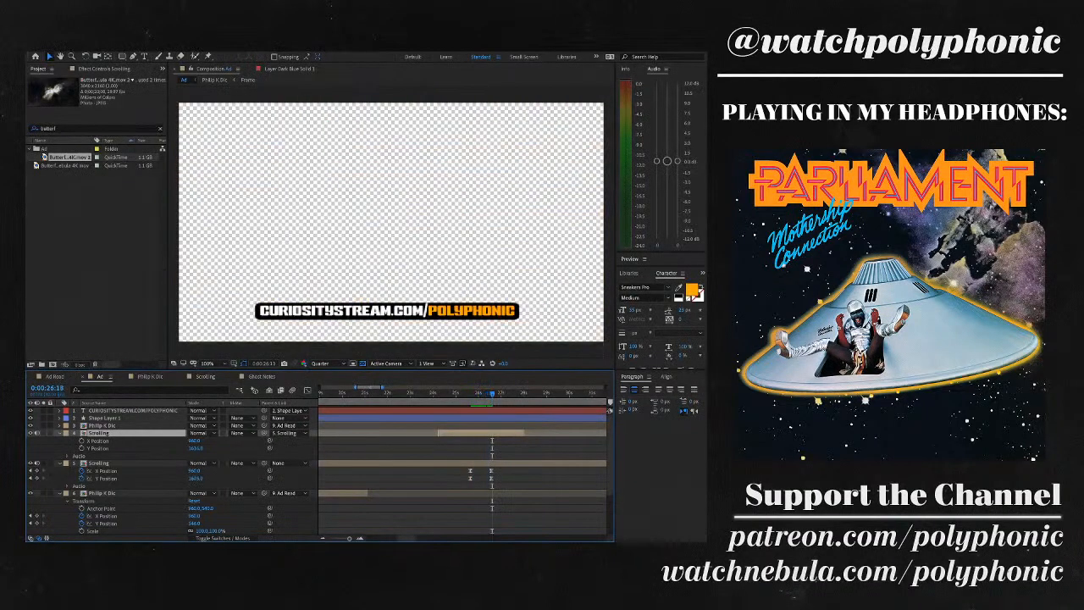
{"action": "key", "text": "Page_Up"}
{"action": "key", "text": "Page_Up"}
{"action": "key", "text": "Page_Down"}
- Search the project for "ghost no" and add the Ghost Notes composition to Ad, directly above the upper Scrolling layer
{"action": "key", "text": "ctrl+f"}
{"action": "key", "text": "BackSpace"}
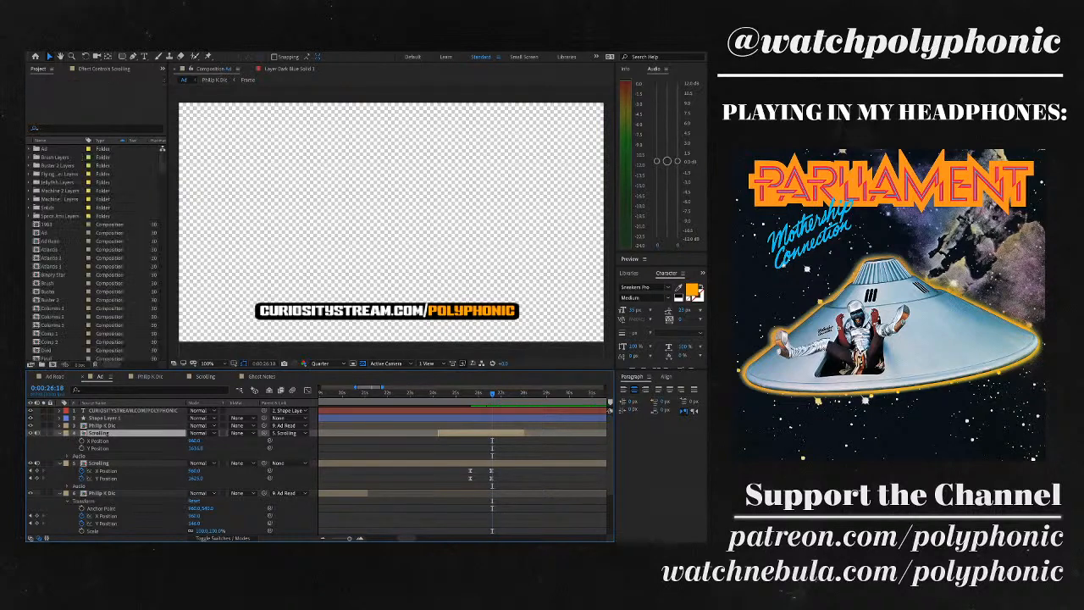
{"action": "type", "text": "ghost no"}
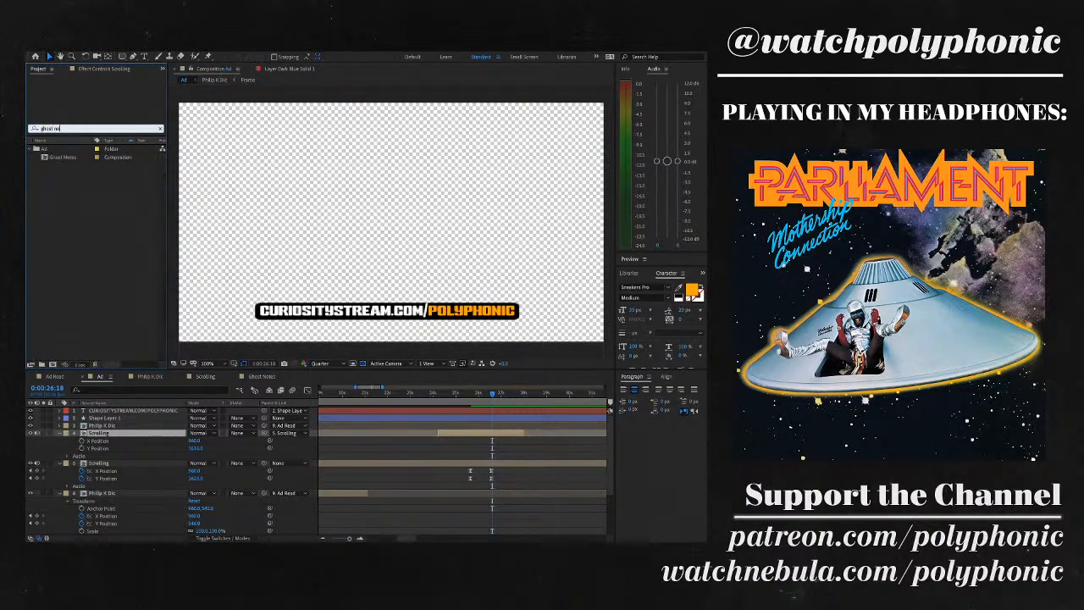
{"action": "left_click", "coordinate": [63, 156]}
{"action": "key", "text": "ctrl+/"}
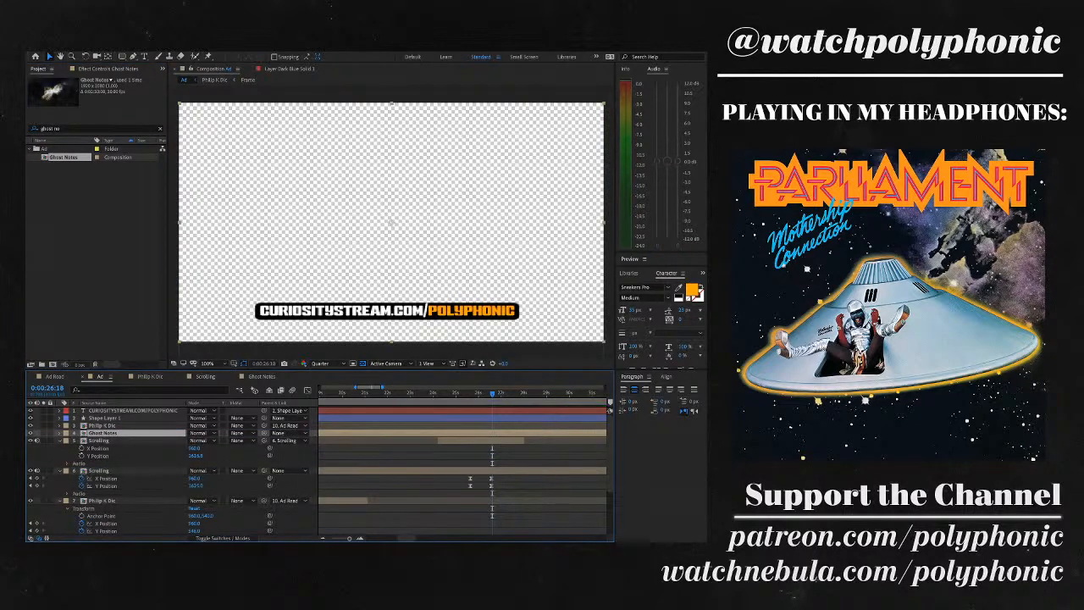
- Open the nested Ghost Notes composition from Ad and check its nebula footage at the start of the timeline
{"action": "key", "text": "minus"}
{"action": "key", "text": "minus"}
{"action": "key", "text": "minus"}
{"action": "key", "text": "minus"}
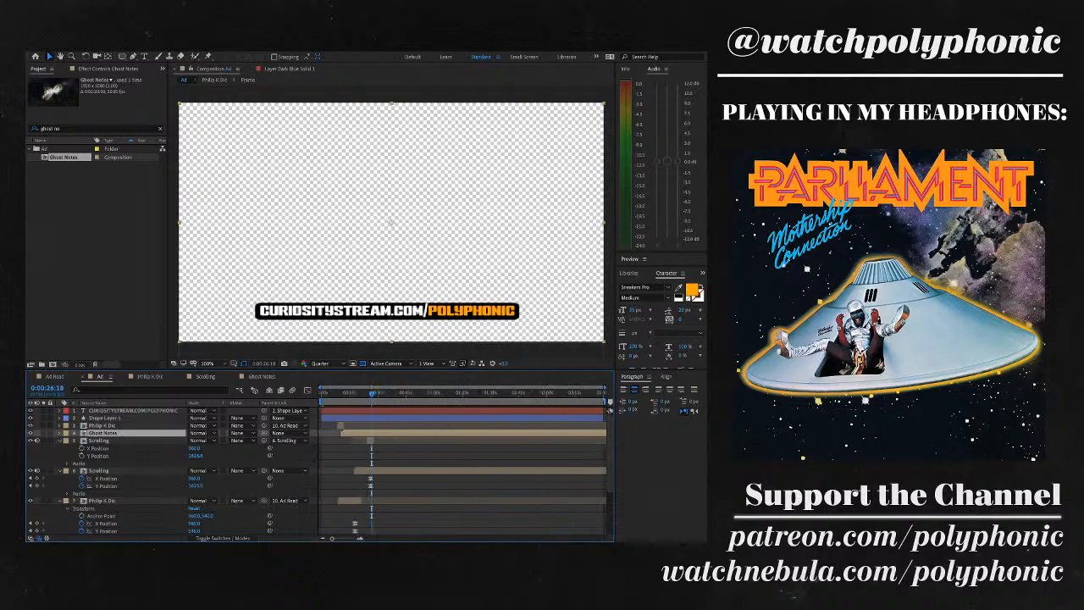
{"action": "key", "text": "comma"}
{"action": "key", "text": "period"}
{"action": "key", "text": "period"}
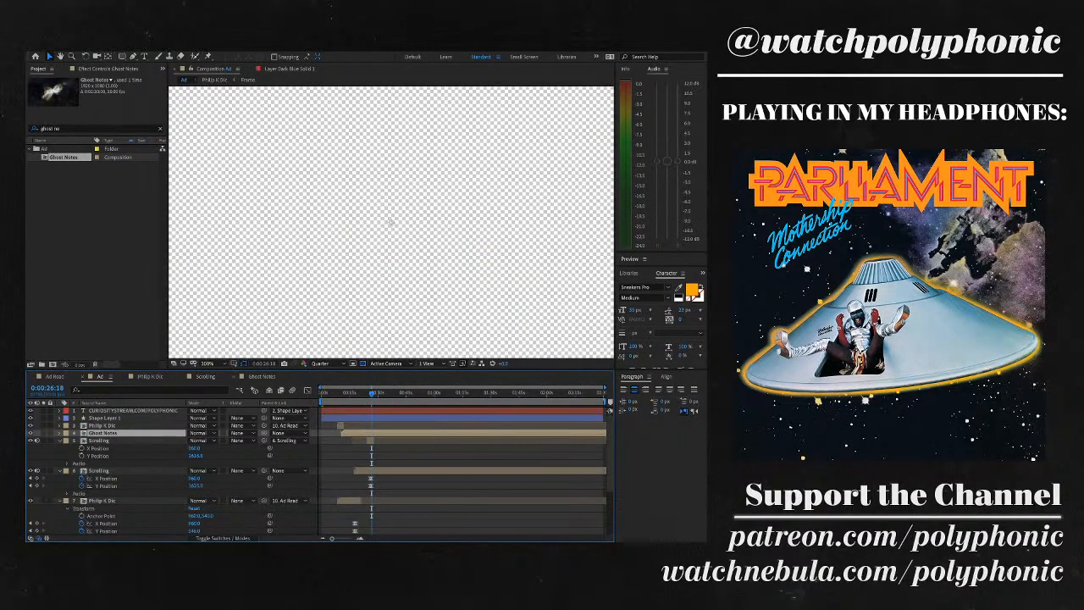
{"action": "double_click", "coordinate": [547, 433]}
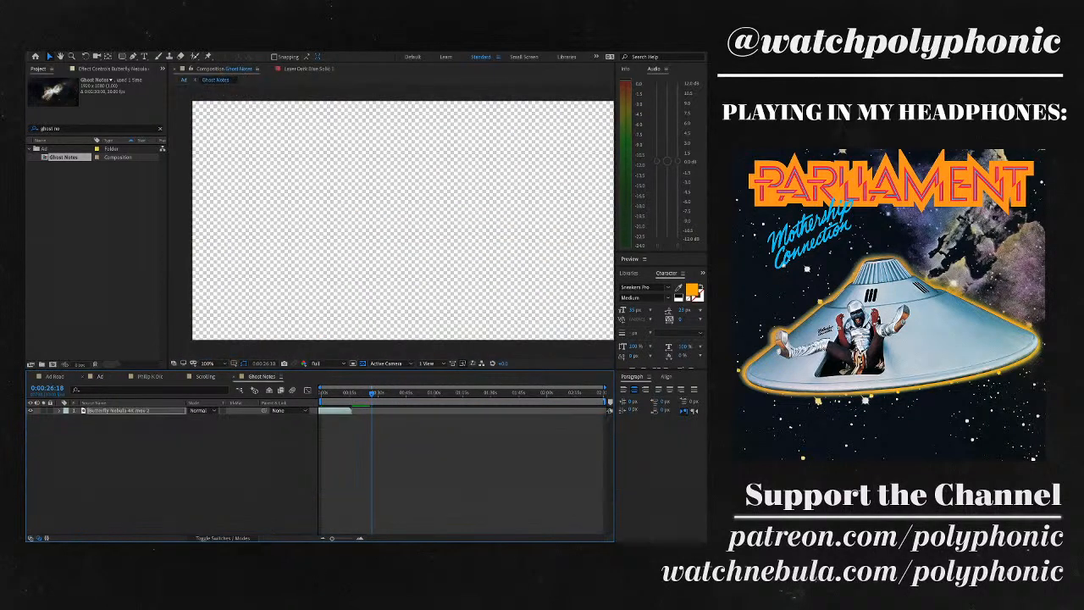
{"action": "left_click_drag", "start_coordinate": [371, 392], "coordinate": [319, 392]}
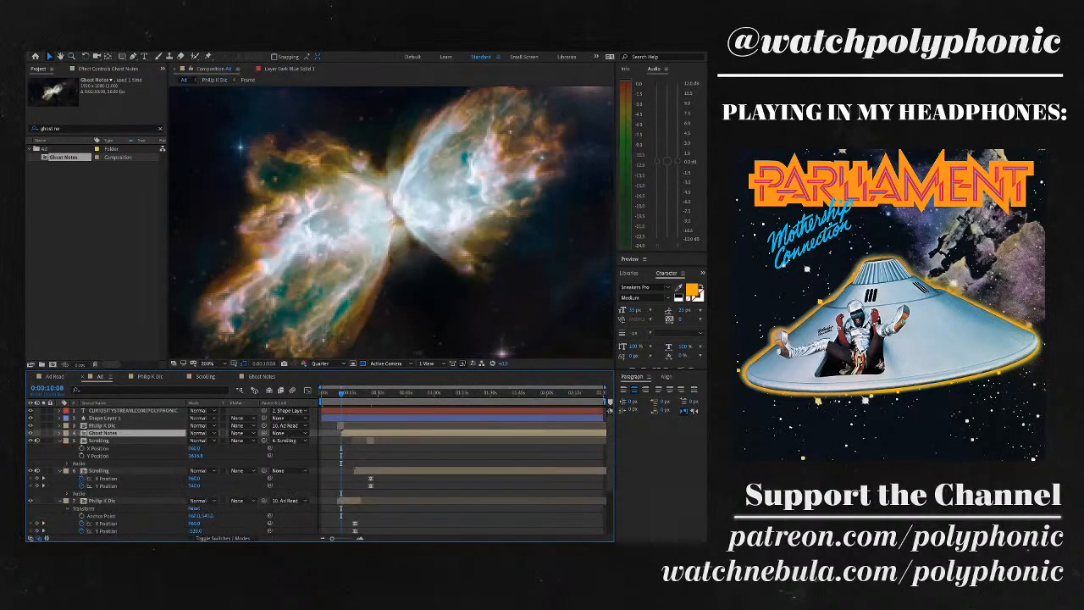
- Shift the Ghost Notes layer in Ad so it begins shortly before 0:00:25:20, and go to that keyframe time
{"action": "key", "text": "comma"}
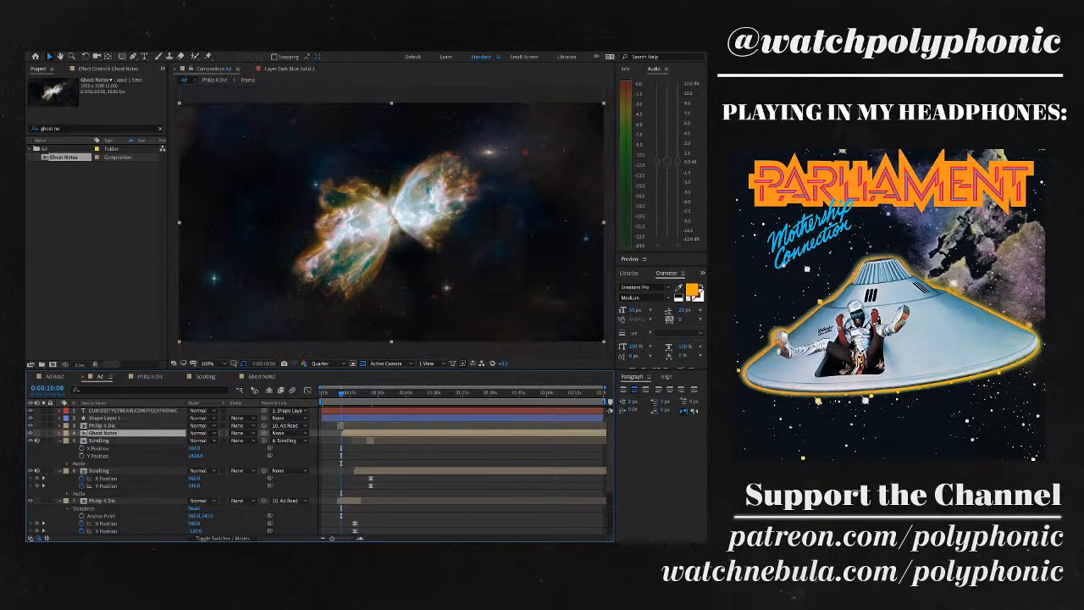
{"action": "left_click", "coordinate": [102, 425]}
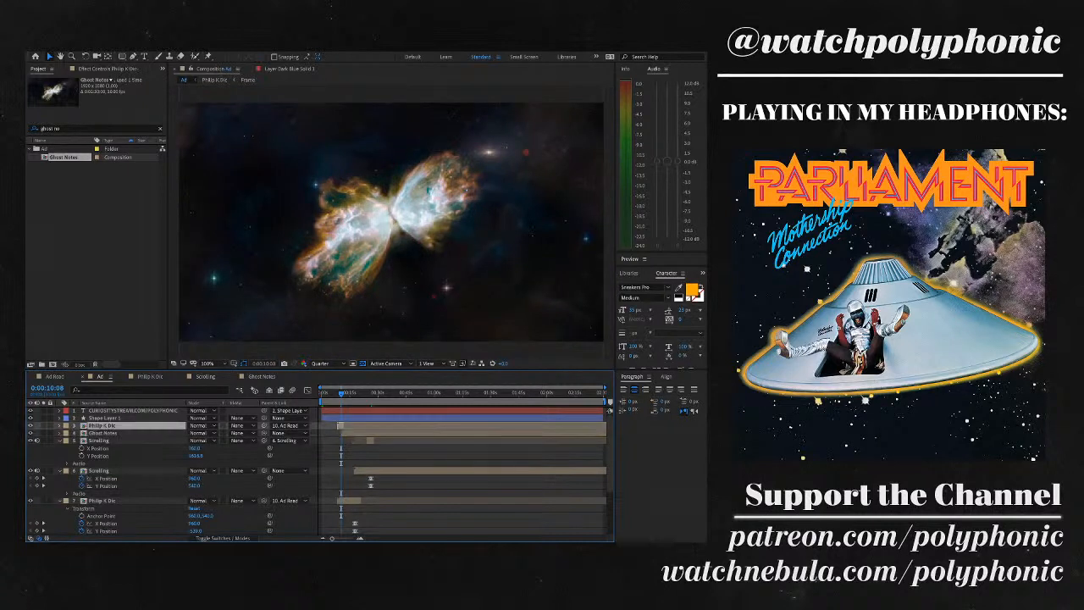
{"action": "left_click", "coordinate": [102, 432]}
{"action": "left_click", "coordinate": [341, 425]}
{"action": "left_click_drag", "start_coordinate": [345, 432], "coordinate": [369, 433]}
{"action": "key", "text": "i"}
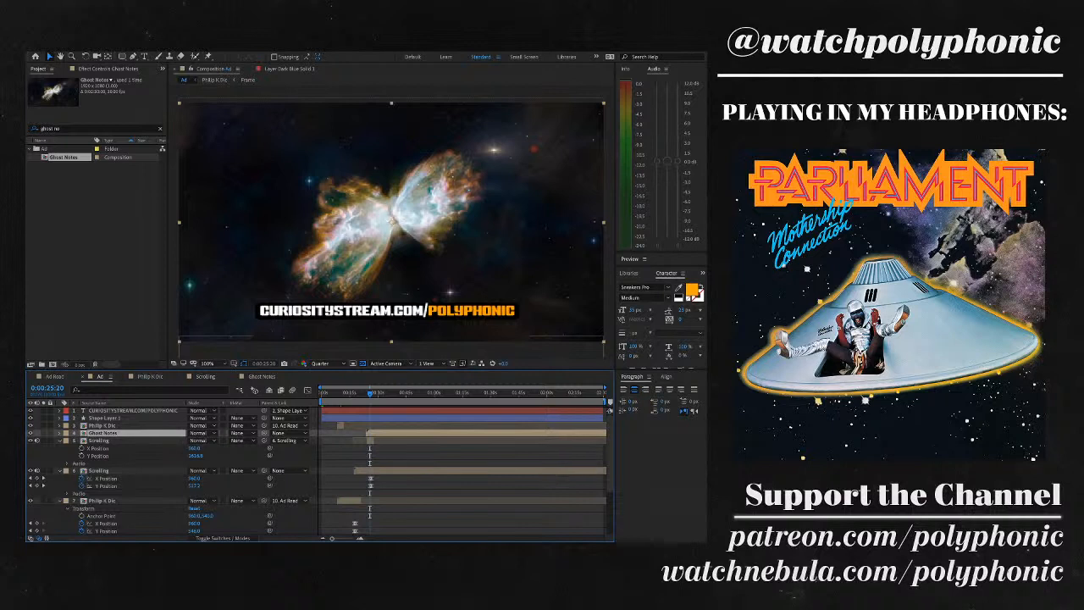
- Parent the Ghost Notes layer to the lower, keyframed Scrolling layer at 0:00:26:17
{"action": "key", "text": "="}
{"action": "key", "text": "="}
{"action": "key", "text": "="}
{"action": "left_click_drag", "start_coordinate": [341, 433], "coordinate": [402, 433]}
{"action": "left_click_drag", "start_coordinate": [371, 393], "coordinate": [383, 393]}
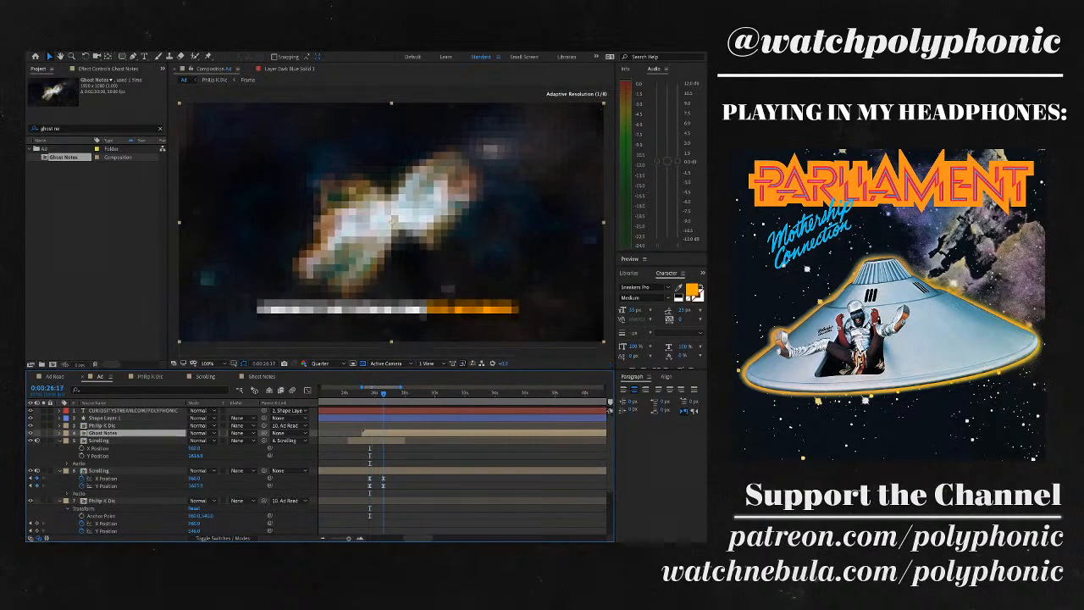
{"action": "left_click_drag", "start_coordinate": [263, 433], "coordinate": [264, 471]}
- Copy the Frame layer from the Scrolling composition into Ghost Notes above the nebula footage
{"action": "left_click", "coordinate": [100, 470]}
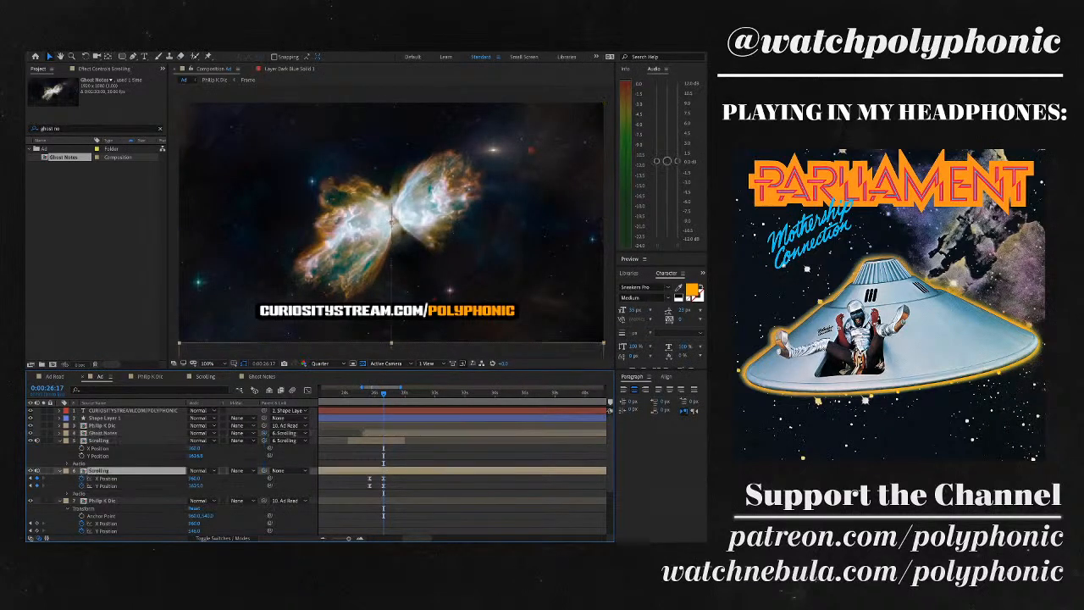
{"action": "double_click", "coordinate": [99, 470]}
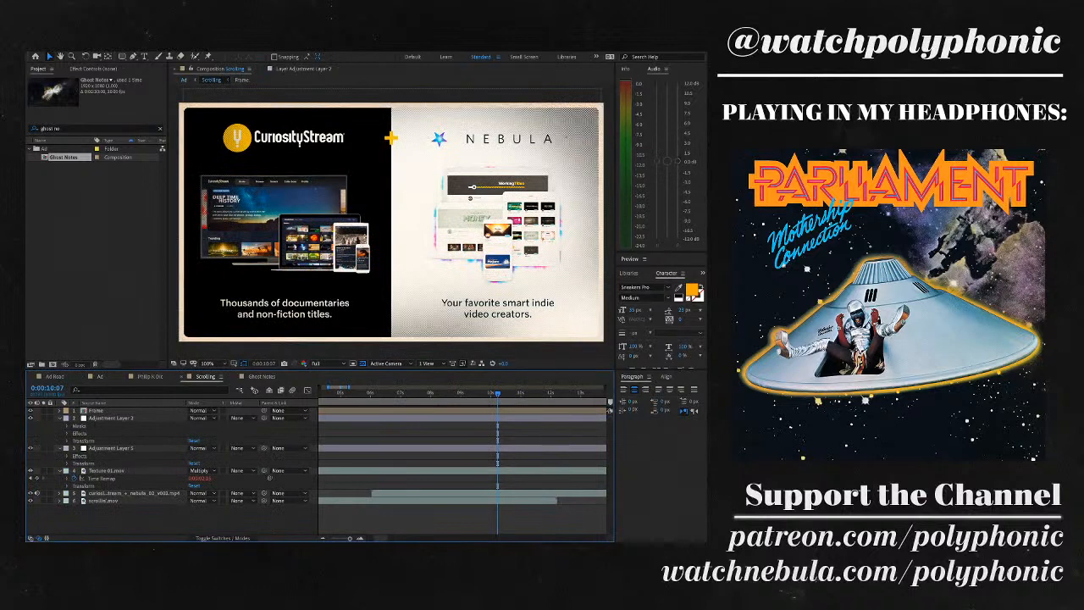
{"action": "left_click", "coordinate": [96, 409]}
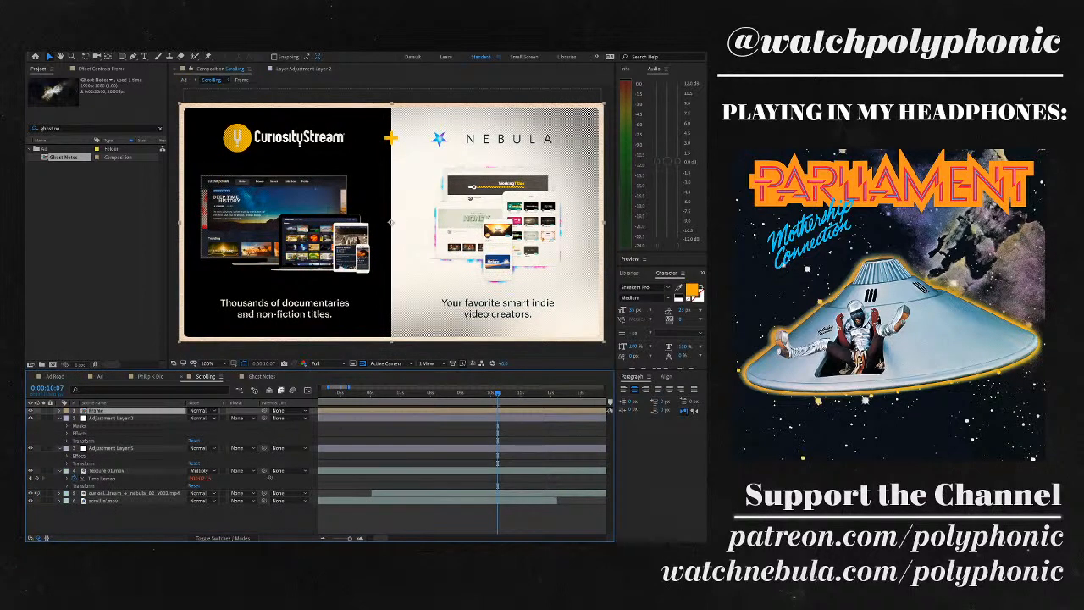
{"action": "left_click", "coordinate": [261, 376]}
{"action": "key", "text": "ctrl+v"}
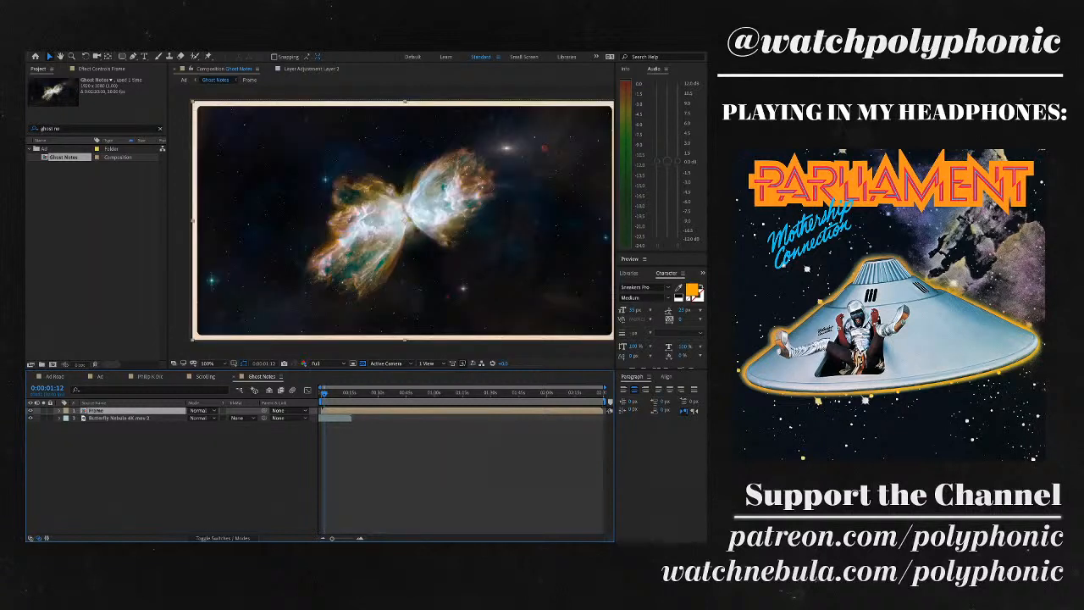
{"action": "left_click", "coordinate": [211, 363]}
{"action": "left_click", "coordinate": [214, 382]}
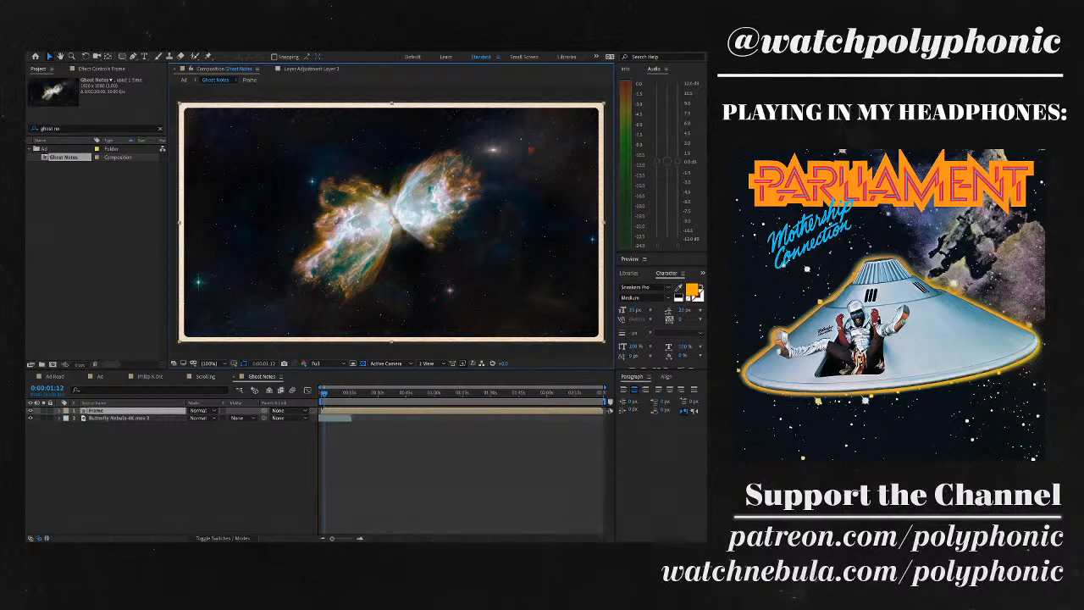
- Copy Adjustment Layer 2 from the Scrolling composition into Ghost Notes and place it beneath the Frame layer
{"action": "left_click", "coordinate": [205, 376]}
{"action": "left_click", "coordinate": [111, 418]}
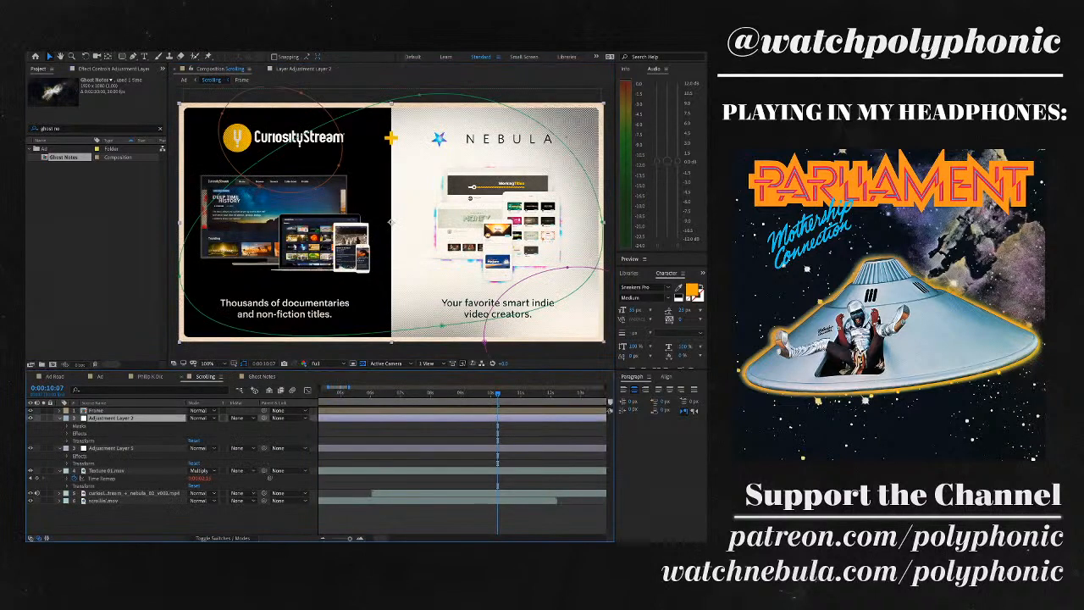
{"action": "left_click", "coordinate": [262, 376]}
{"action": "key", "text": "ctrl+v"}
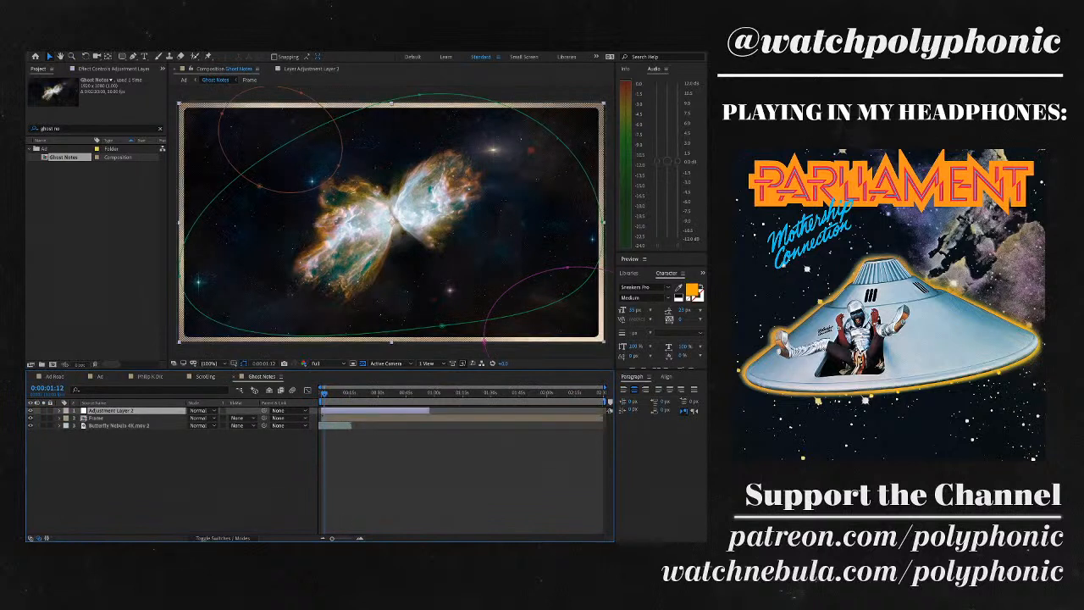
{"action": "left_click_drag", "start_coordinate": [111, 410], "coordinate": [111, 421]}
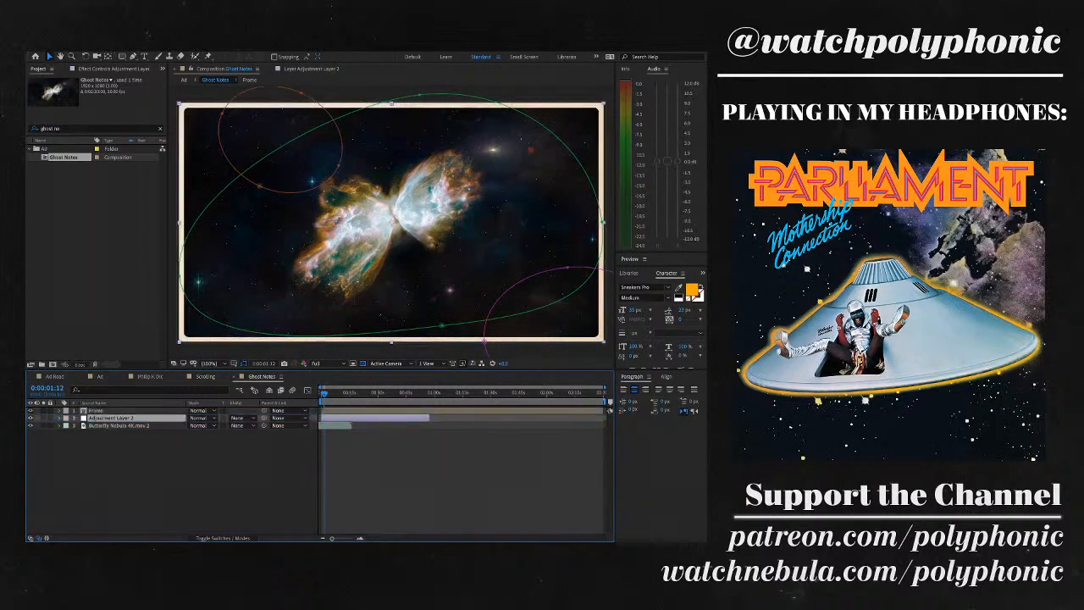
- Shrink Adjustment Layer 2's large oval mask, centre it over the butterfly nebula and rotate it slightly counterclockwise
{"action": "left_click", "coordinate": [280, 334]}
{"action": "left_click", "coordinate": [111, 417]}
{"action": "key", "text": "comma"}
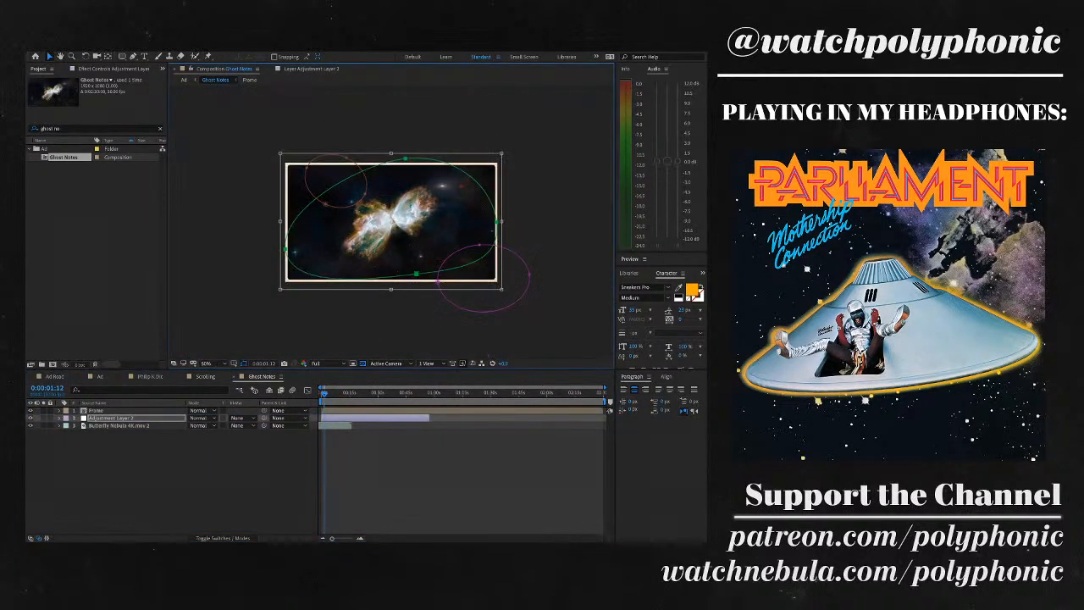
{"action": "left_click_drag", "start_coordinate": [280, 289], "coordinate": [343, 249]}
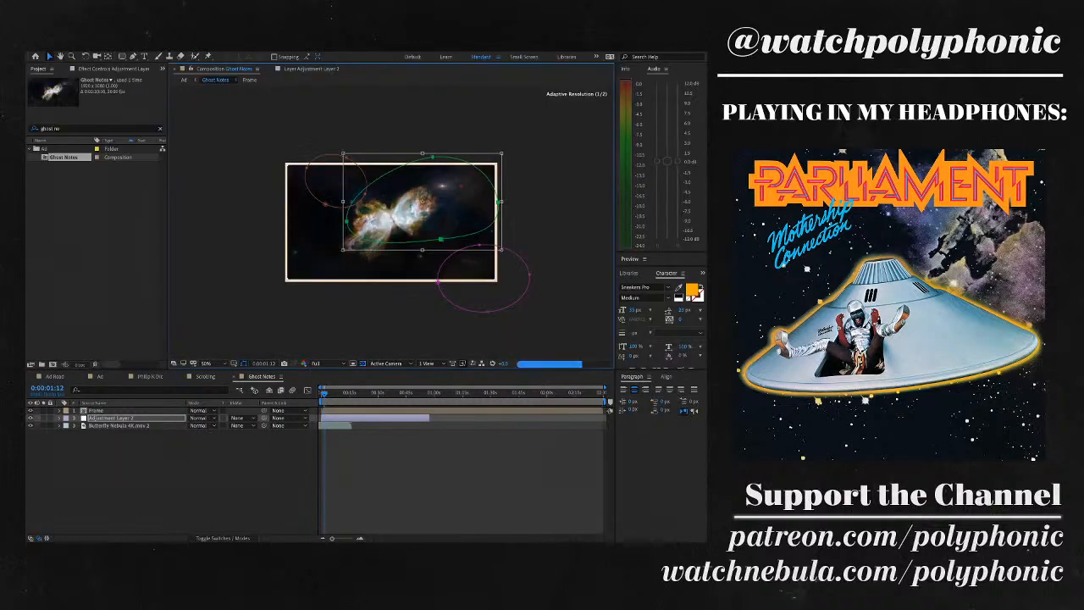
{"action": "left_click_drag", "start_coordinate": [422, 202], "coordinate": [387, 225]}
{"action": "left_click_drag", "start_coordinate": [472, 173], "coordinate": [465, 167]}
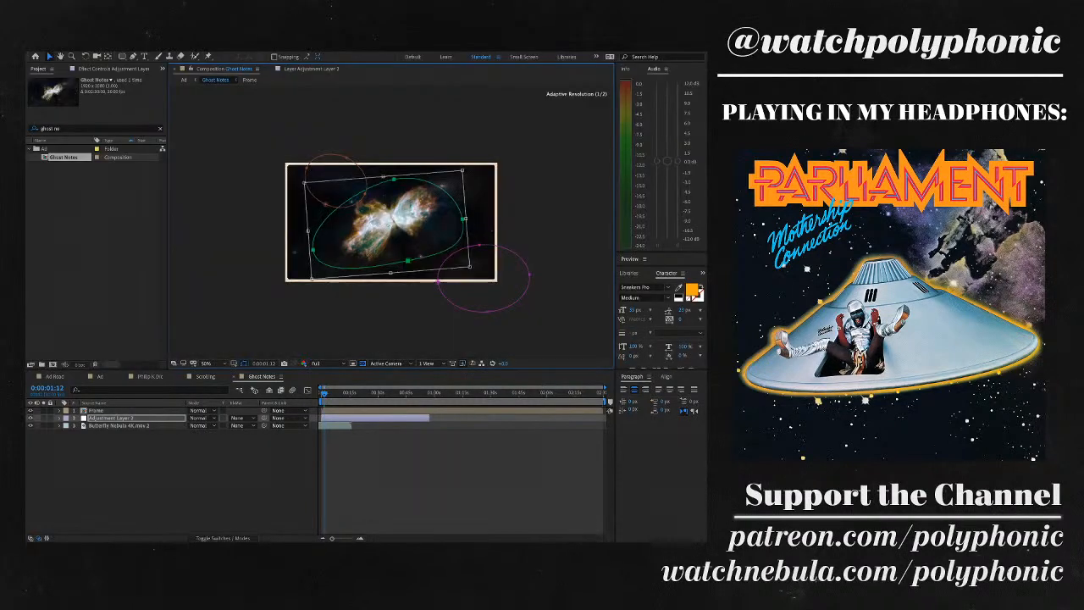
{"action": "key", "text": "Return"}
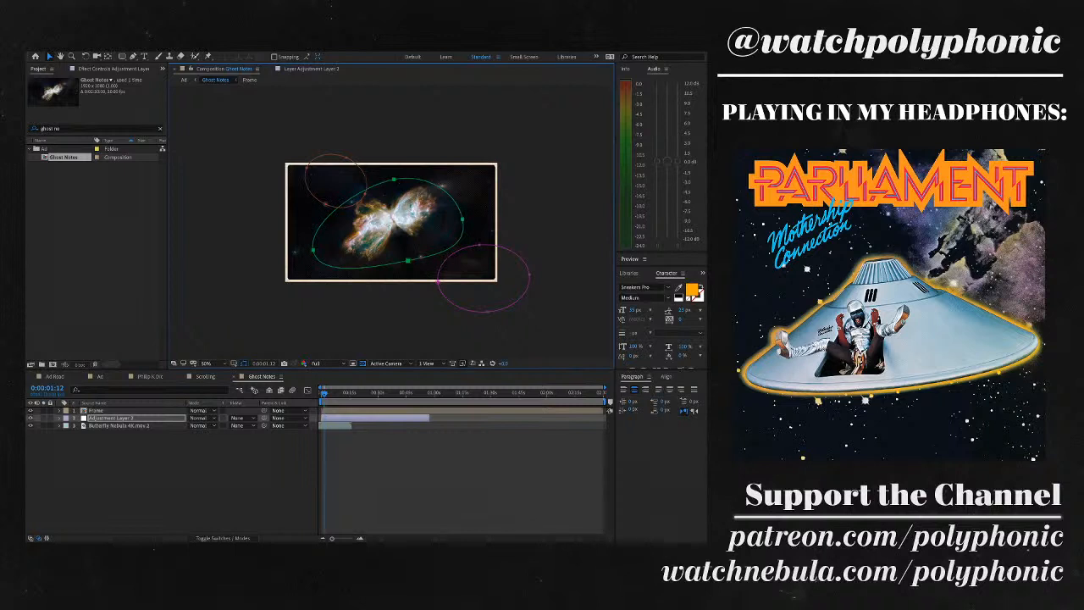
- Move Adjustment Layer 2's upper-left circular mask outward and rotate it over the frame's corner
{"action": "left_click_drag", "start_coordinate": [330, 179], "coordinate": [302, 178]}
{"action": "left_click", "coordinate": [307, 168]}
{"action": "double_click", "coordinate": [307, 167]}
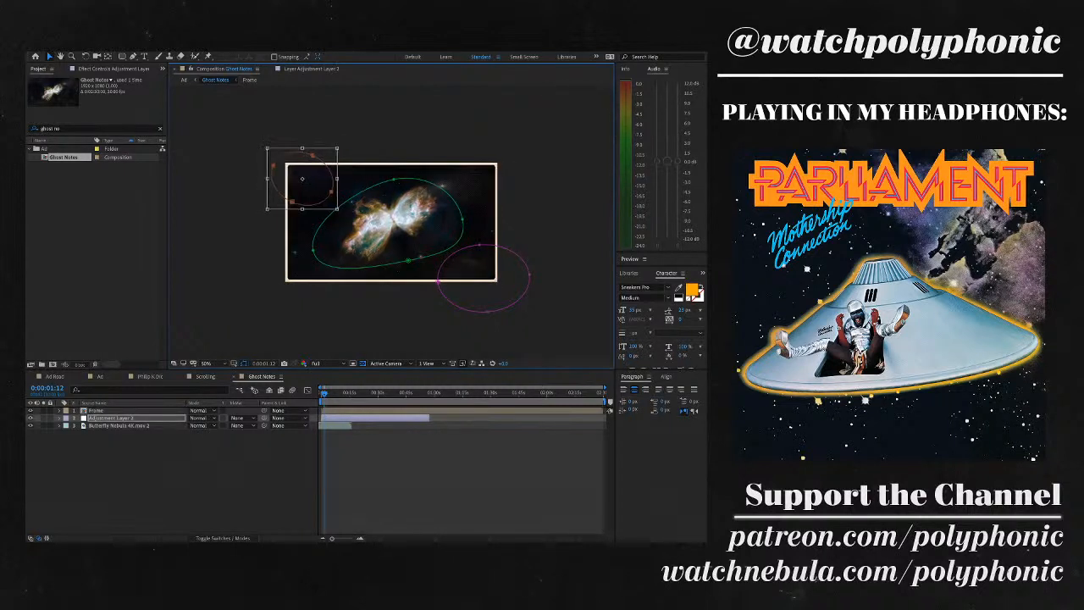
{"action": "key", "text": "F2"}
{"action": "key", "text": "period"}
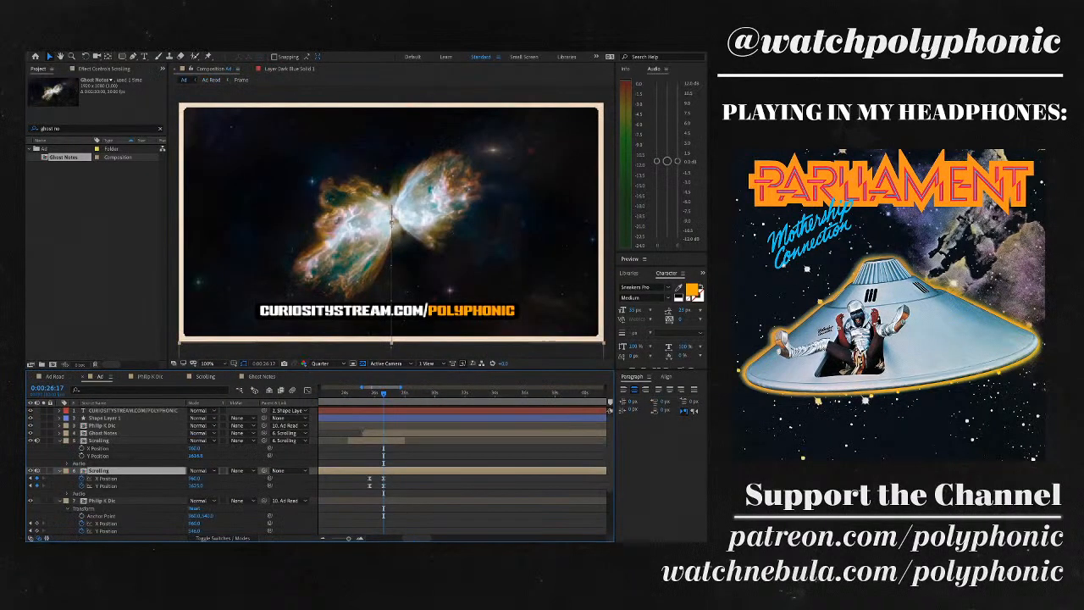
- Add ghost note.jpeg to the Ad composition at 0:00:26:25 and scale it down to a small cover over the nebula
{"action": "key", "text": "="}
{"action": "key", "text": "="}
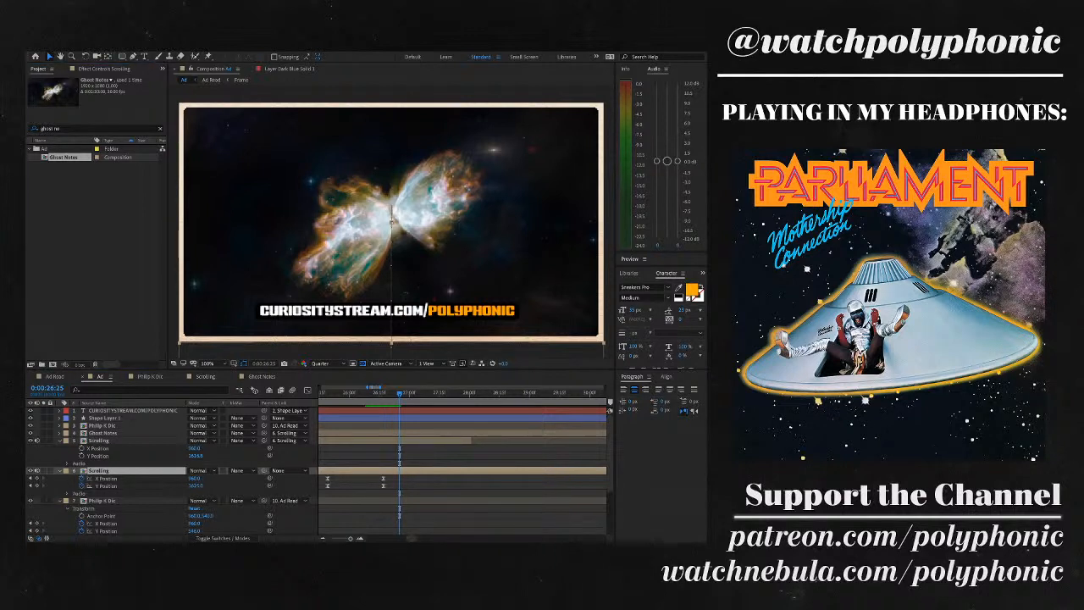
{"action": "key", "text": "ctrl+/"}
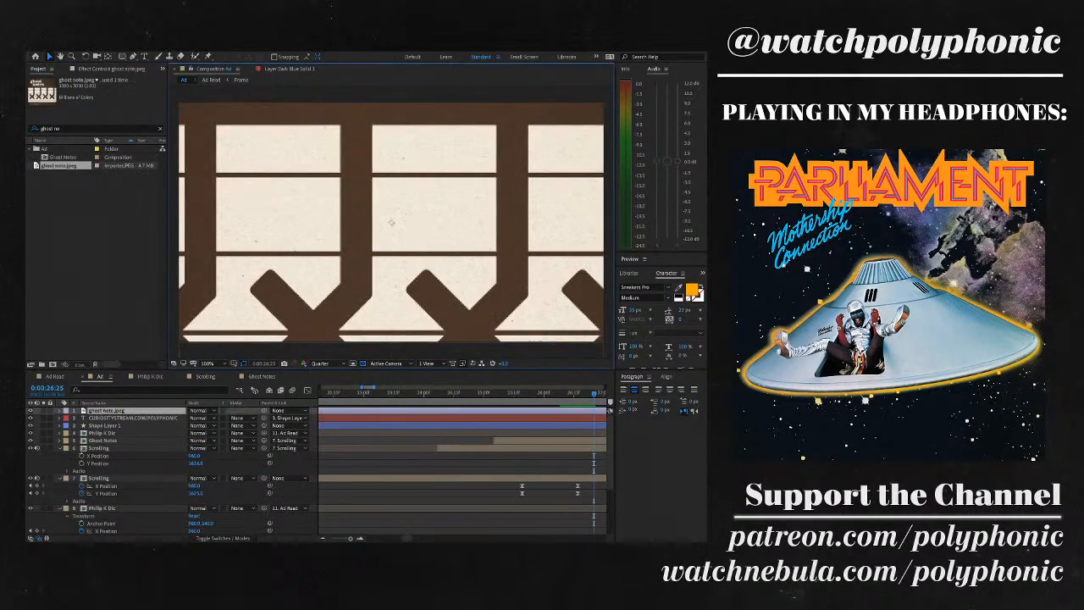
{"action": "key", "text": "comma"}
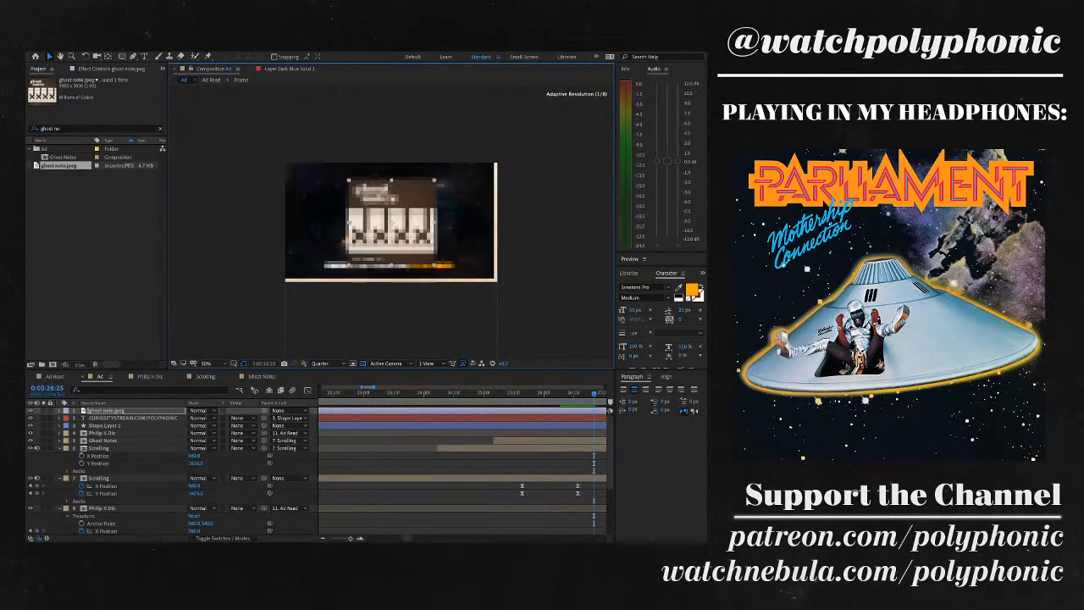
{"action": "key", "text": "period"}
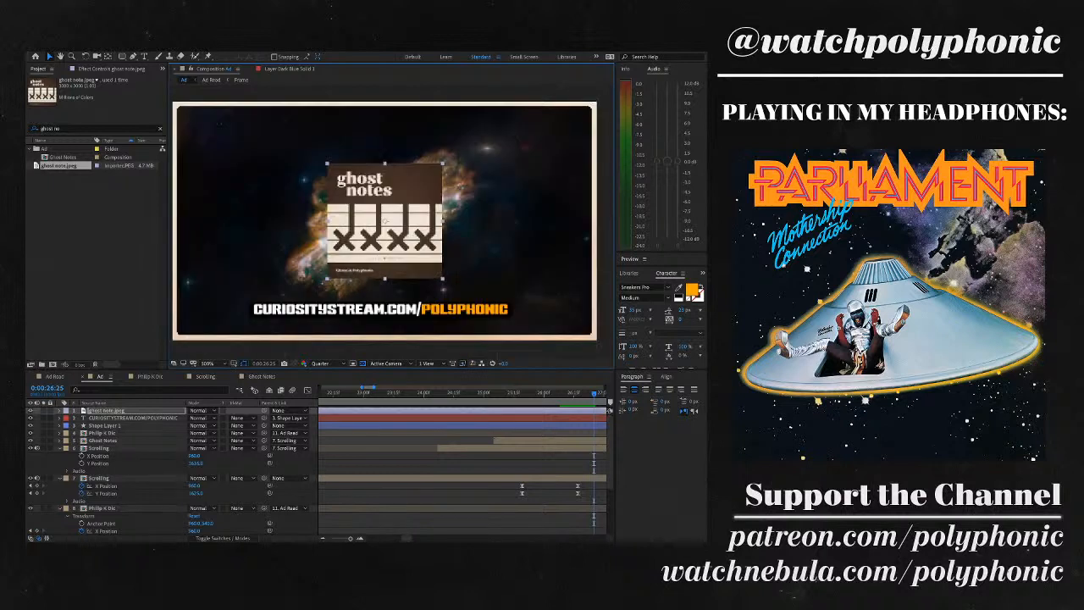
- Place the ghost note.jpeg layer directly above Ghost Notes, and raise and slightly enlarge the cover above the URL banner
{"action": "left_click_drag", "start_coordinate": [85, 411], "coordinate": [101, 431]}
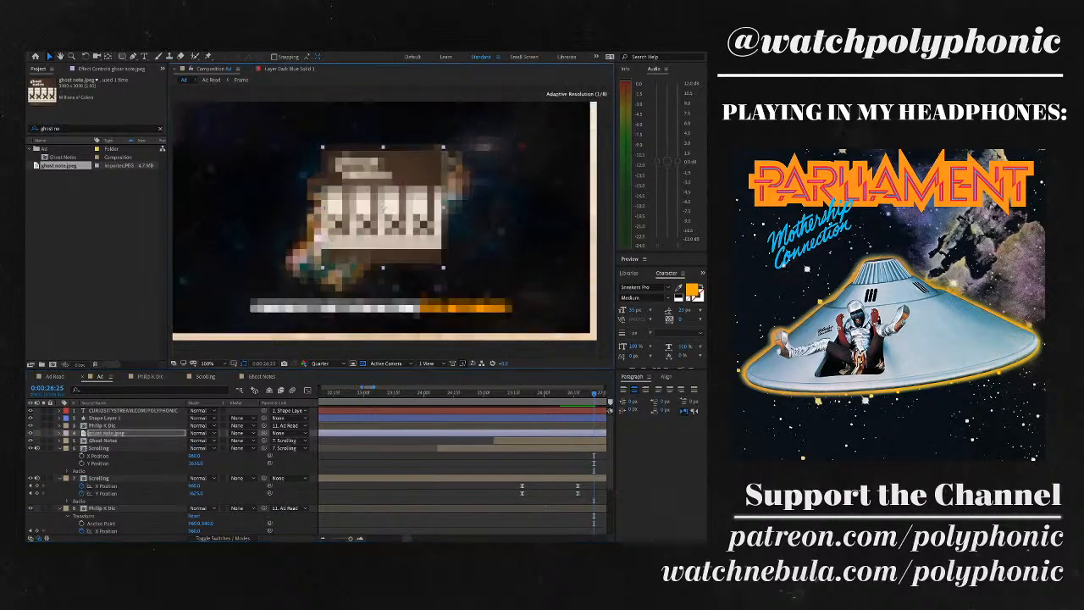
{"action": "key", "text": "shift+Down"}
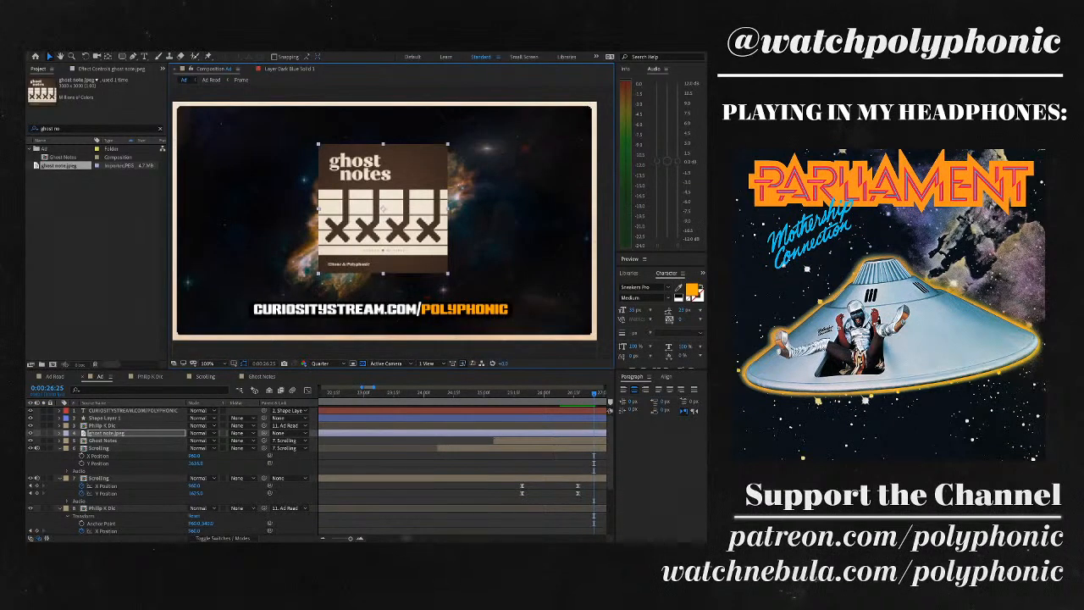
- Nudge the podcast cover slightly lower and copy the two adjustment layers and Texture 01.mov from the Philip K Dic composition
{"action": "key", "text": "shift+Down"}
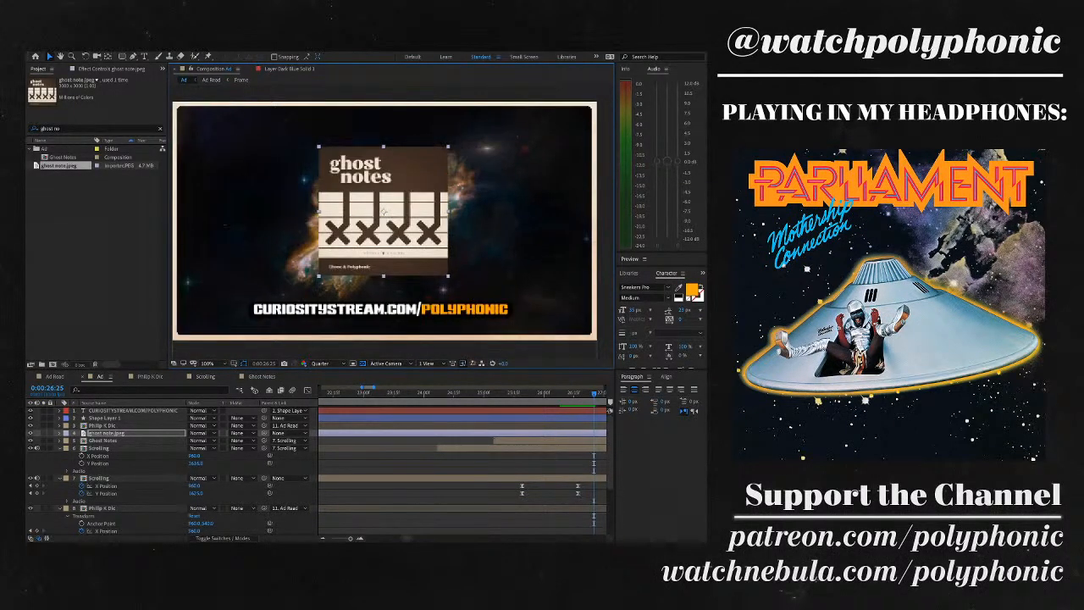
{"action": "left_click", "coordinate": [205, 376]}
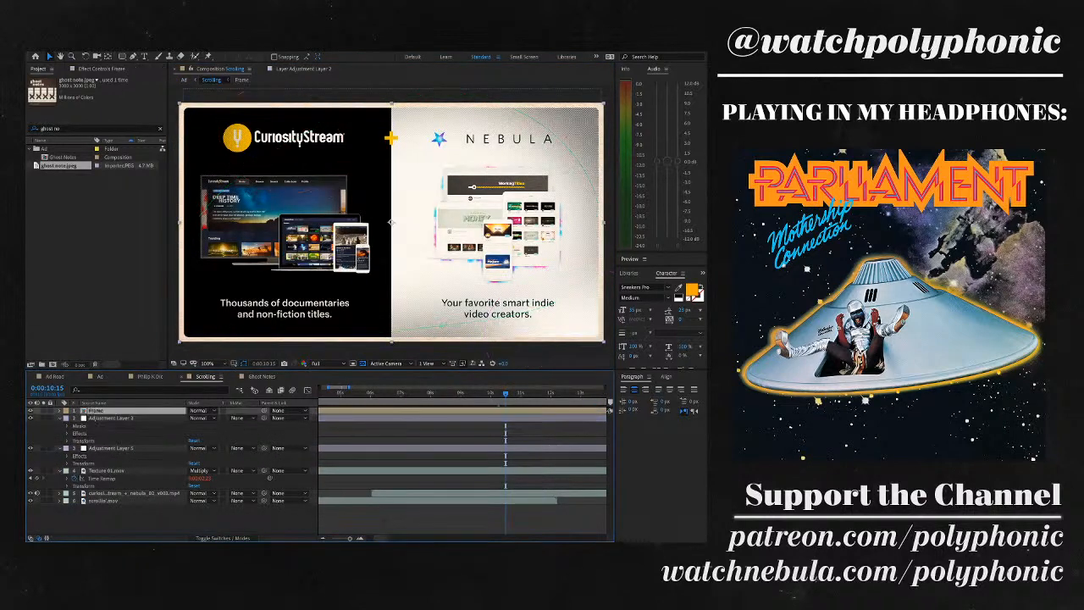
{"action": "left_click", "coordinate": [261, 376]}
{"action": "left_click", "coordinate": [150, 376]}
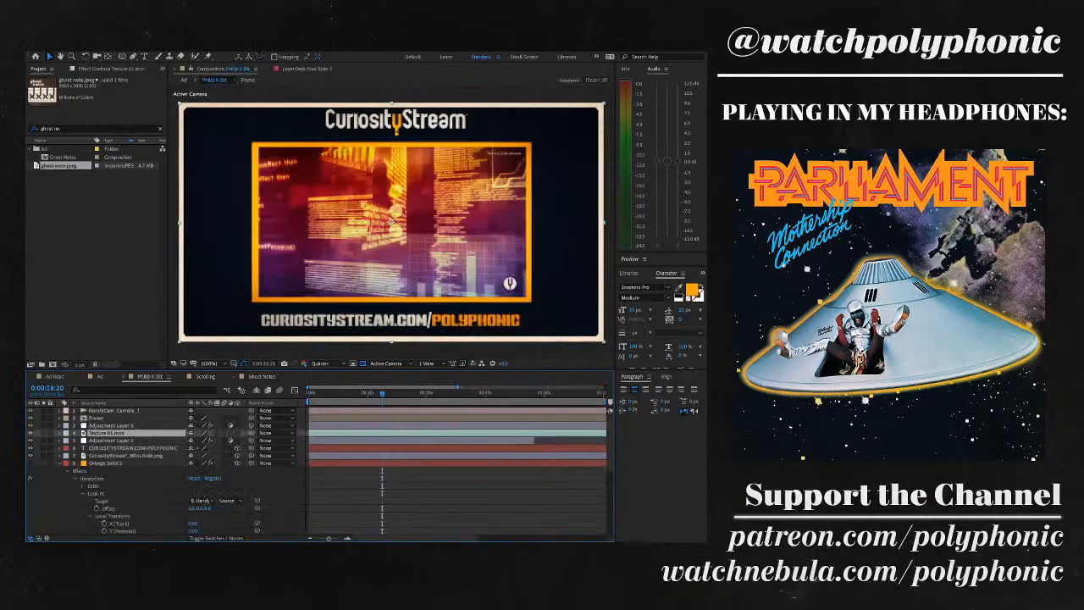
{"action": "left_click", "coordinate": [110, 425]}
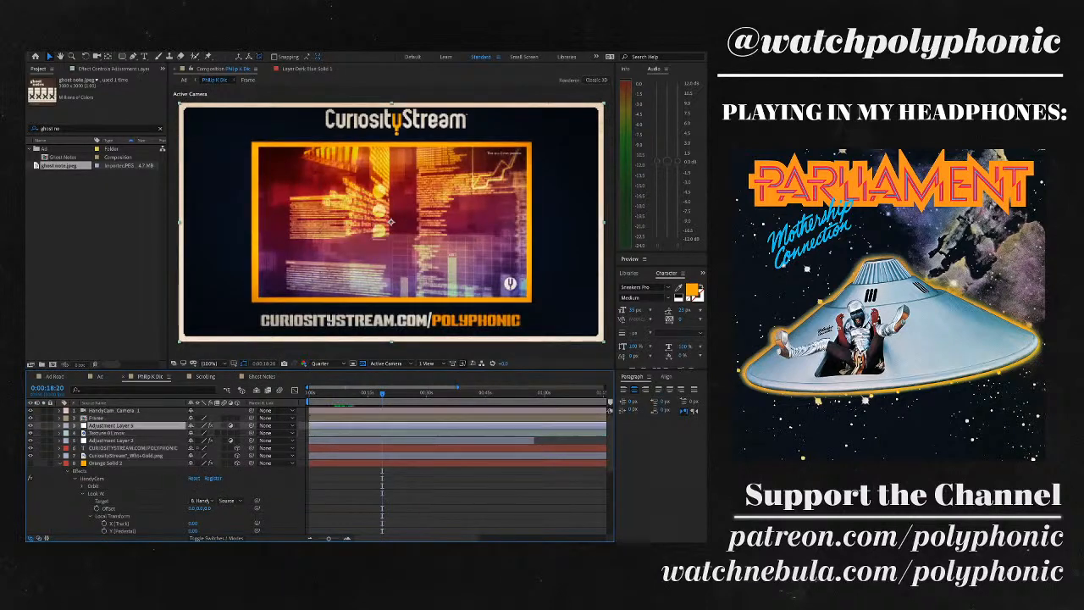
{"action": "left_click", "coordinate": [110, 441], "text": "shift"}
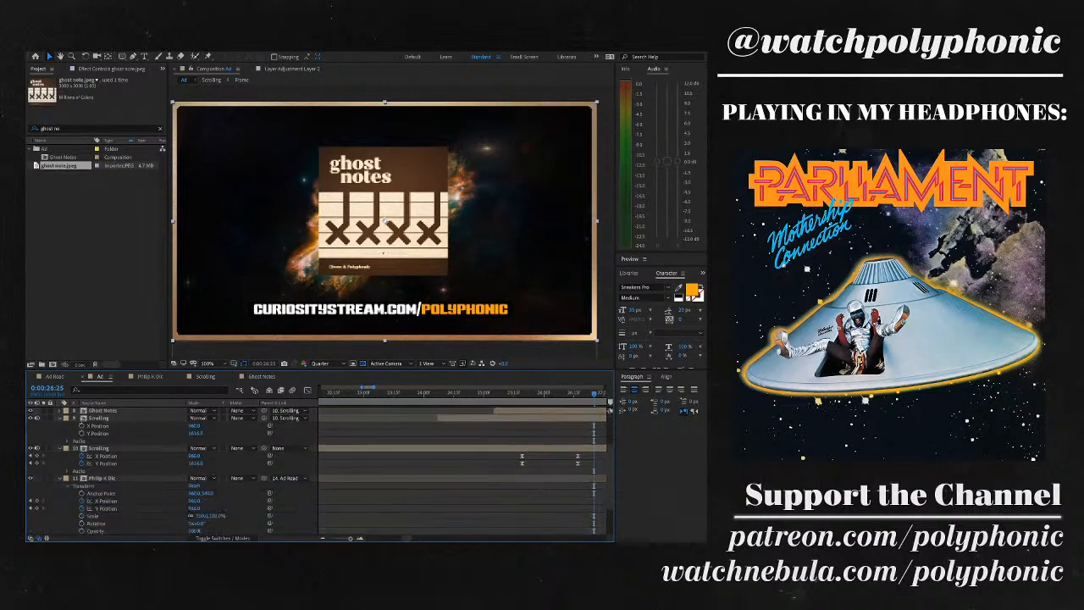
- Check the adjustment layers and Texture 01.mov pasted into the Ad composition, and undo that paste
{"action": "scroll", "coordinate": [320, 470], "scroll_direction": "up", "scroll_amount": 3}
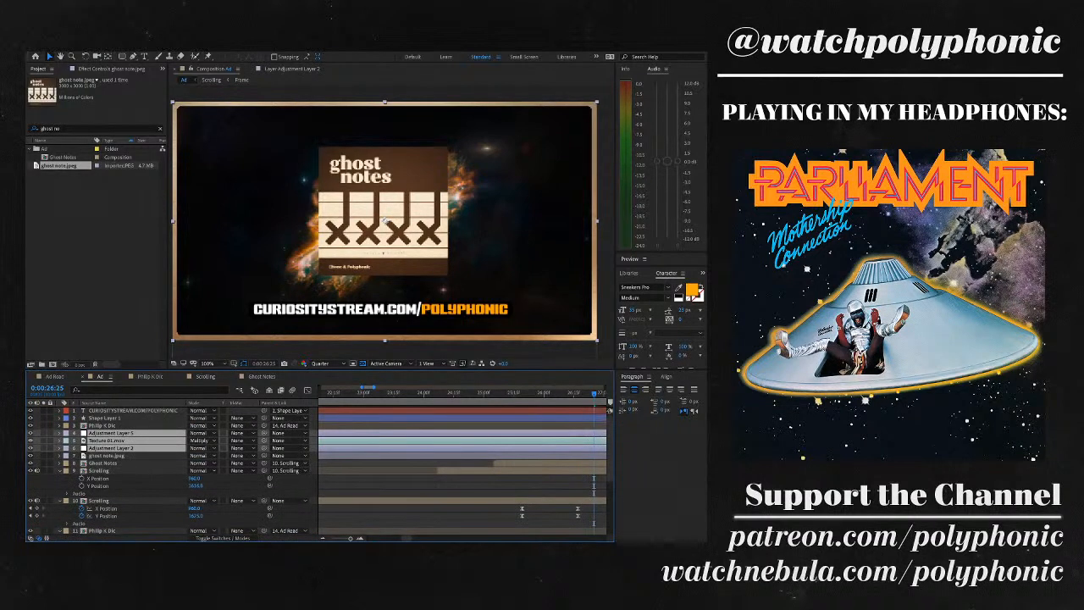
{"action": "left_click", "coordinate": [106, 417]}
{"action": "left_click", "coordinate": [111, 448]}
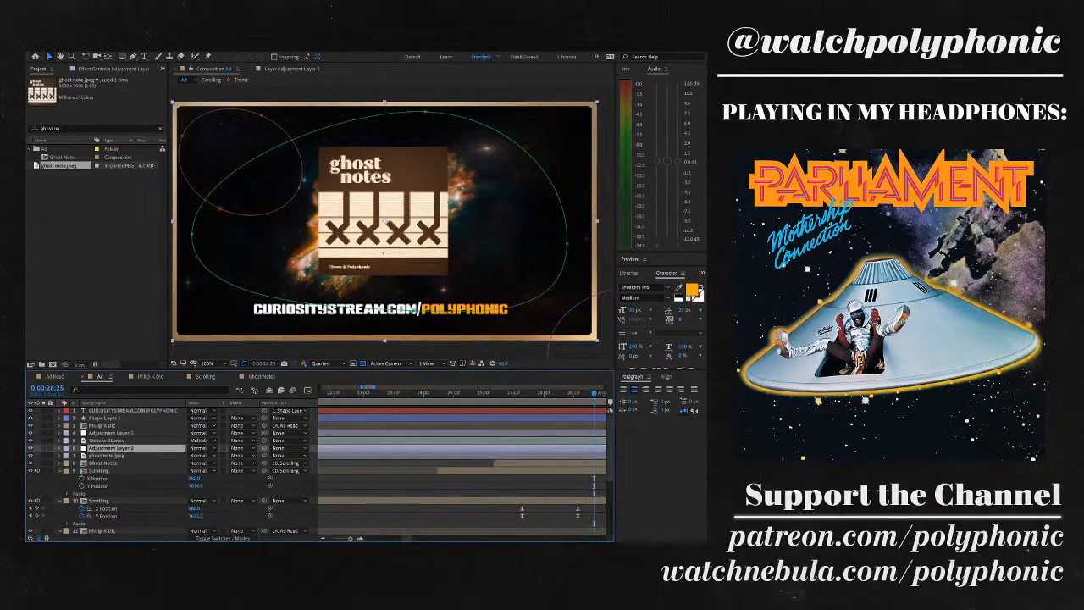
{"action": "scroll", "coordinate": [319, 471], "scroll_direction": "down", "scroll_amount": 5}
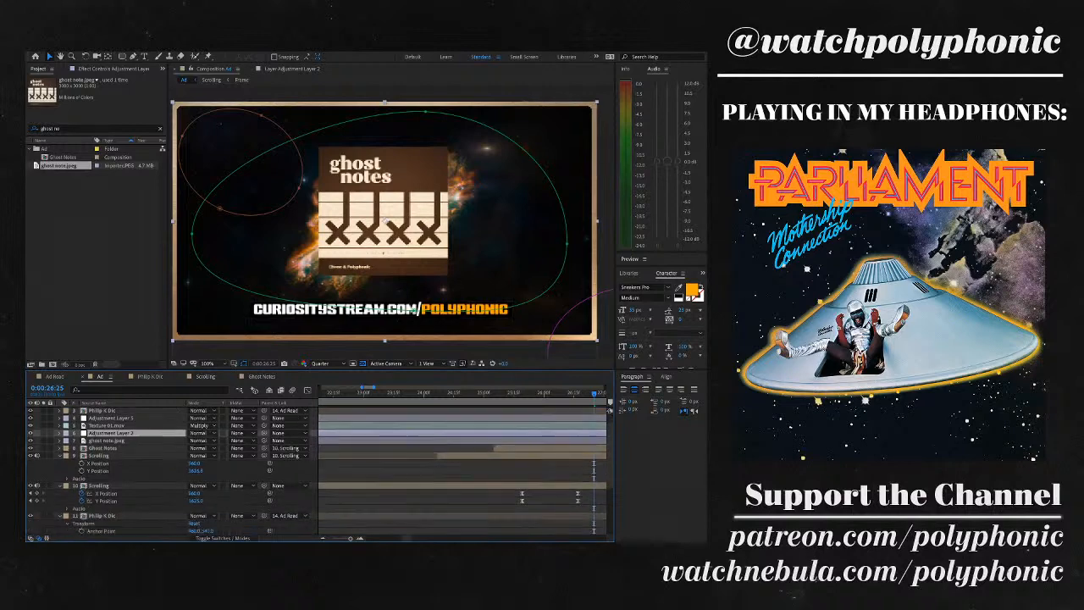
{"action": "scroll", "coordinate": [320, 471], "scroll_direction": "up", "scroll_amount": 5}
{"action": "key", "text": "ctrl+z"}
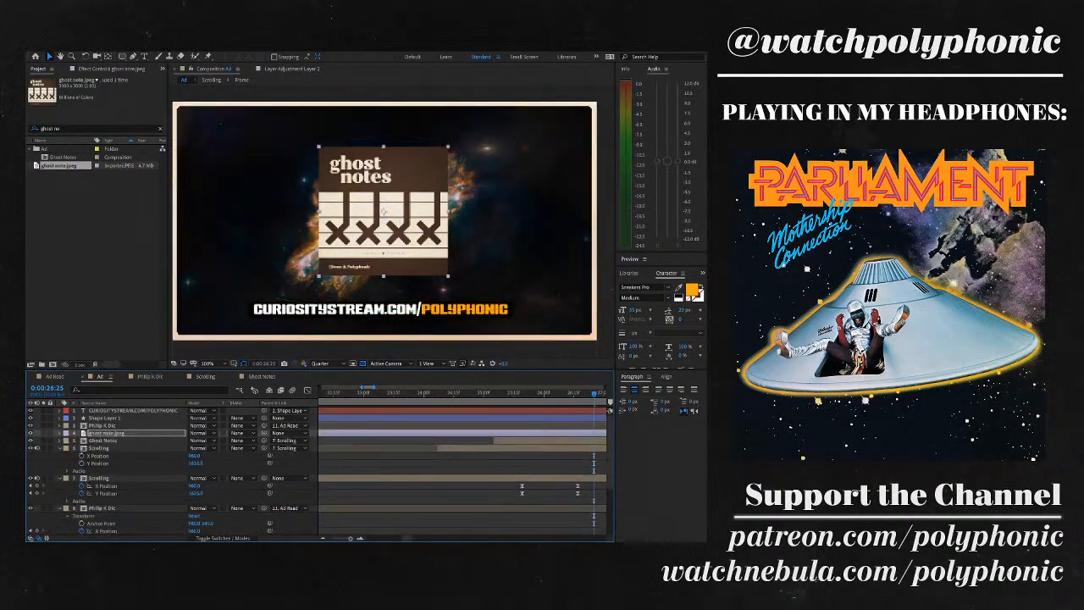
- Try the copied adjustment layers and Texture 01.mov beneath Frame in the Ghost Notes composition, and undo the paste
{"action": "left_click", "coordinate": [103, 425]}
{"action": "left_click", "coordinate": [262, 376]}
{"action": "key", "text": "ctrl+v"}
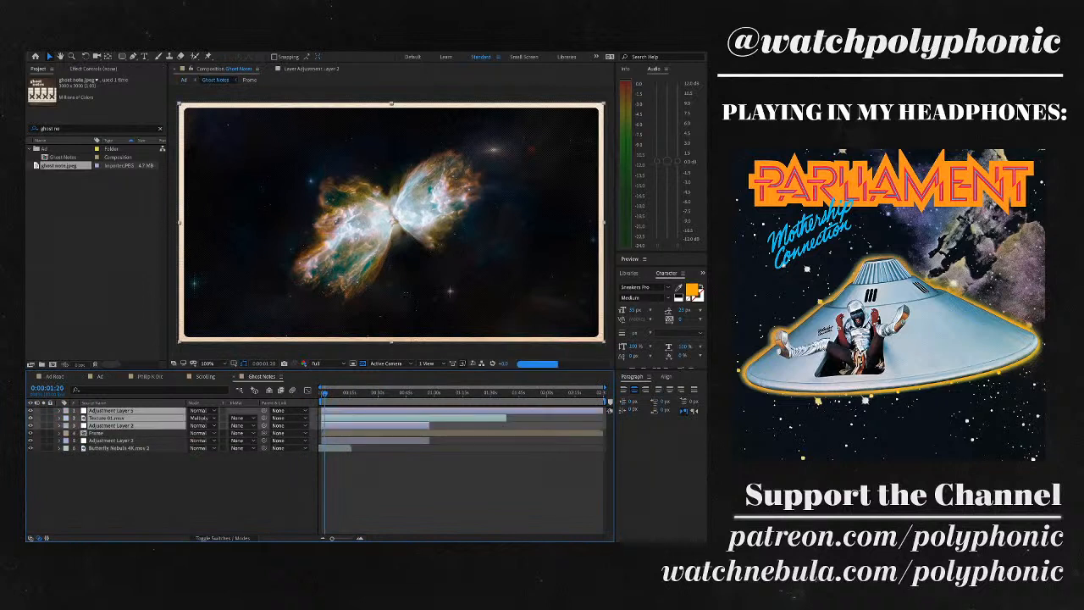
{"action": "key", "text": "ctrl+bracketleft"}
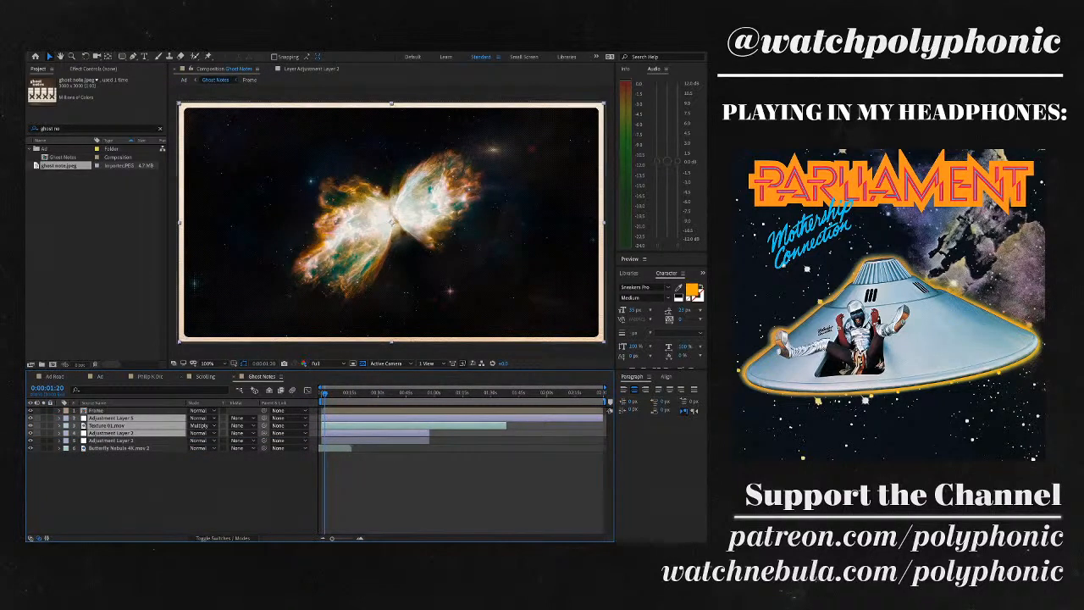
{"action": "key", "text": "ctrl+z"}
{"action": "key", "text": "ctrl+z"}
{"action": "key", "text": "ctrl+z"}
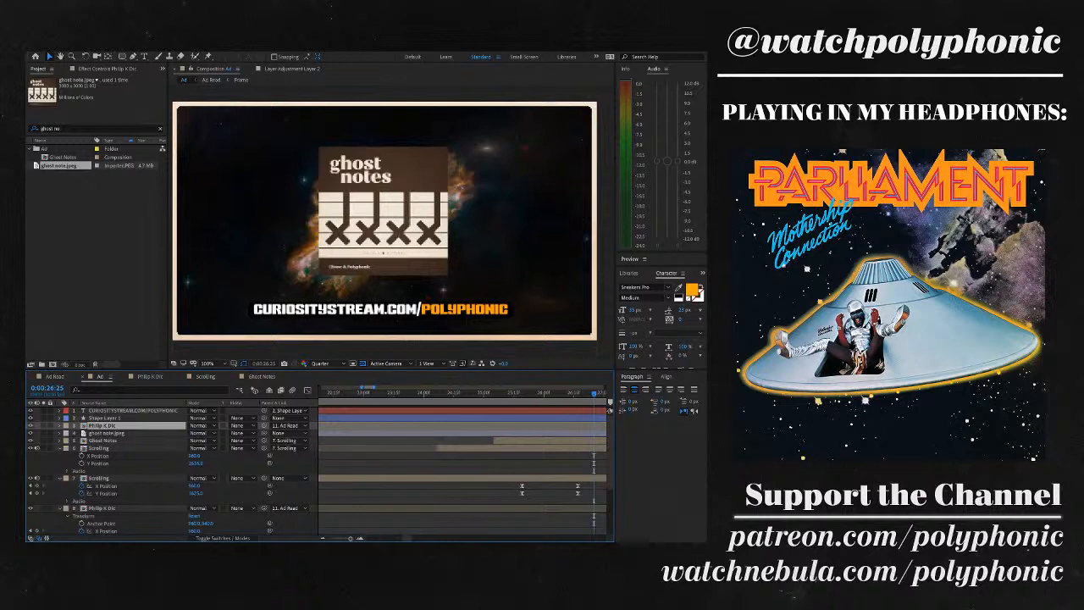
- Move the ghost note.jpeg layer from Ad into the Ghost Notes composition, enlarge it slightly and centre it over the nebula
{"action": "left_click", "coordinate": [384, 210]}
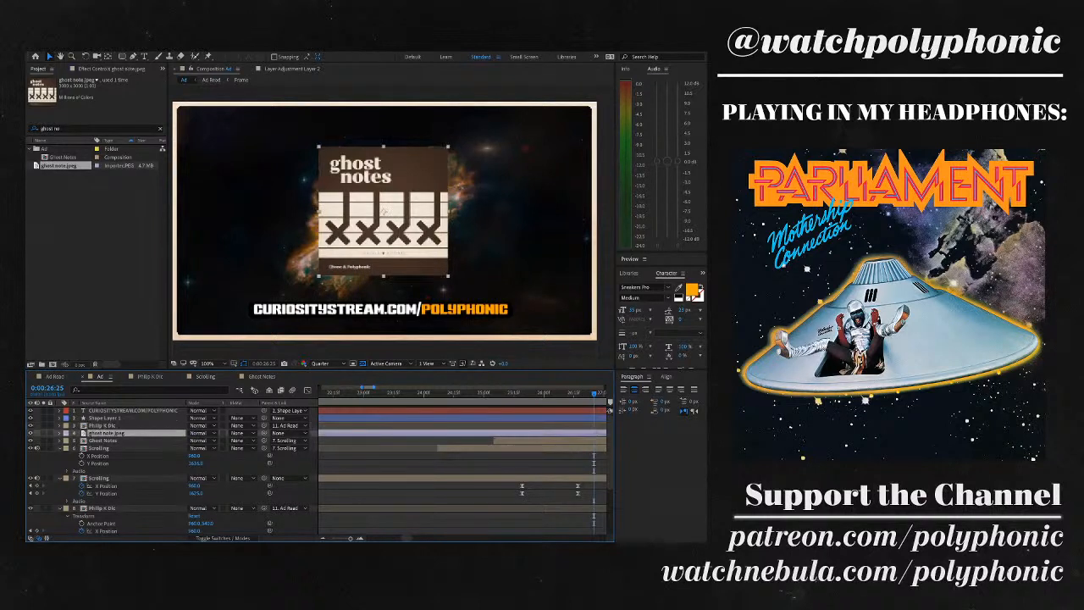
{"action": "key", "text": "Delete"}
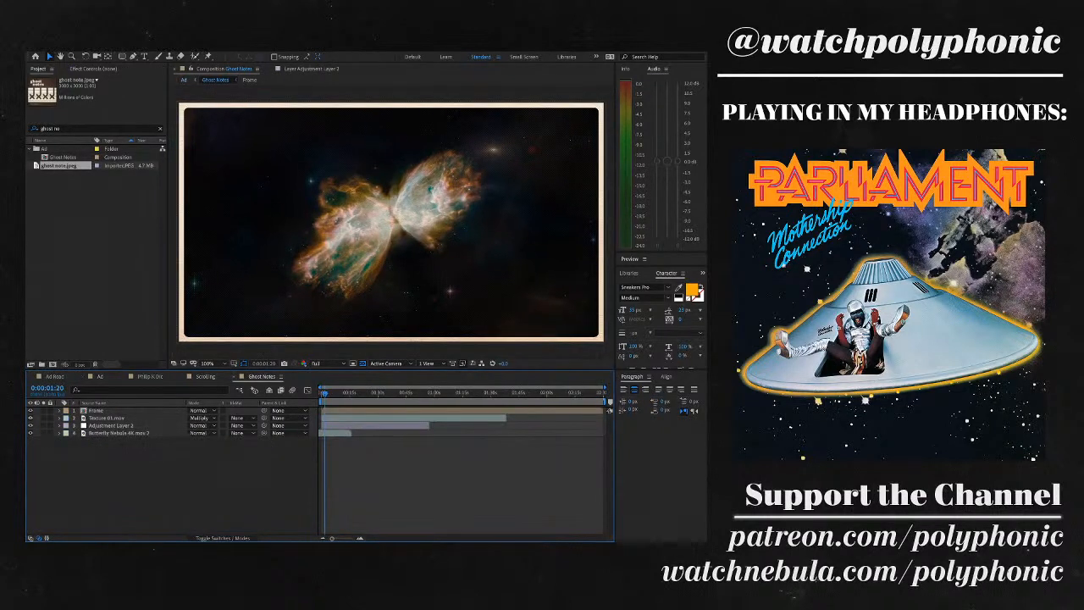
{"action": "key", "text": "ctrl+v"}
{"action": "left_click_drag", "start_coordinate": [390, 213], "coordinate": [391, 218]}
{"action": "left_click_drag", "start_coordinate": [455, 284], "coordinate": [469, 297]}
{"action": "left_click_drag", "start_coordinate": [391, 219], "coordinate": [390, 225]}
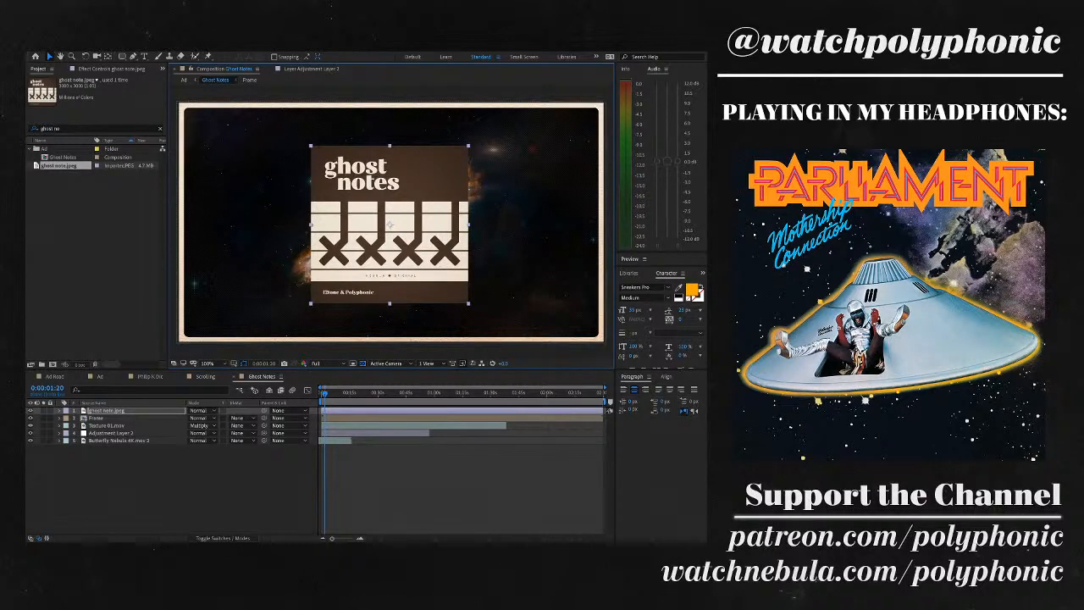
- Apply the Wigglerama effect to ghost note.jpeg with a wiggle position of 10 pixels and a wiggle rotation of 5 degrees
{"action": "key", "text": "ctrl+v"}
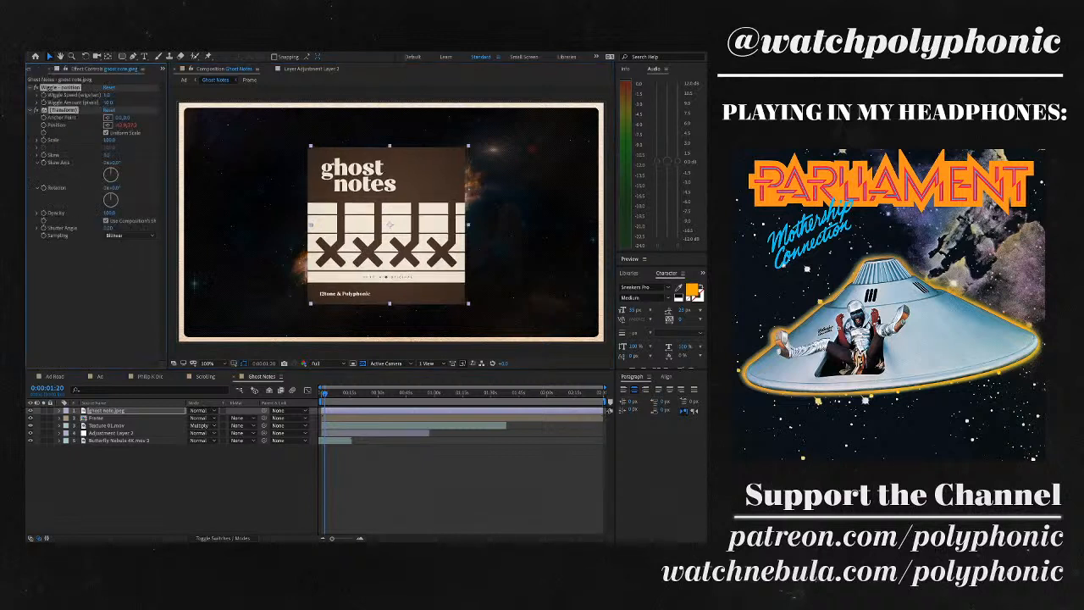
{"action": "key", "text": "ctrl+z"}
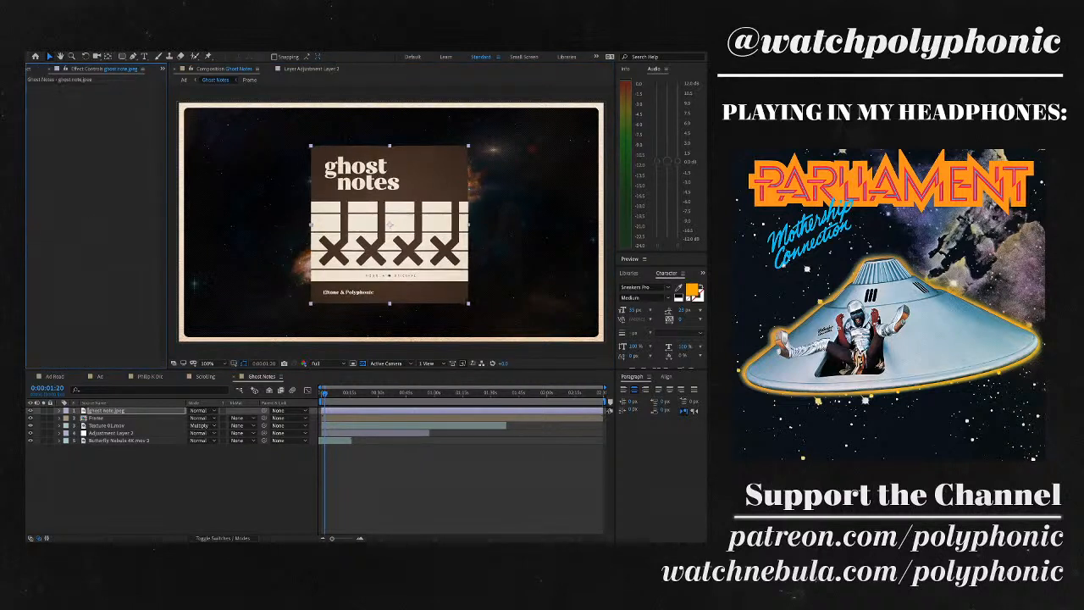
{"action": "key", "text": "ctrl+v"}
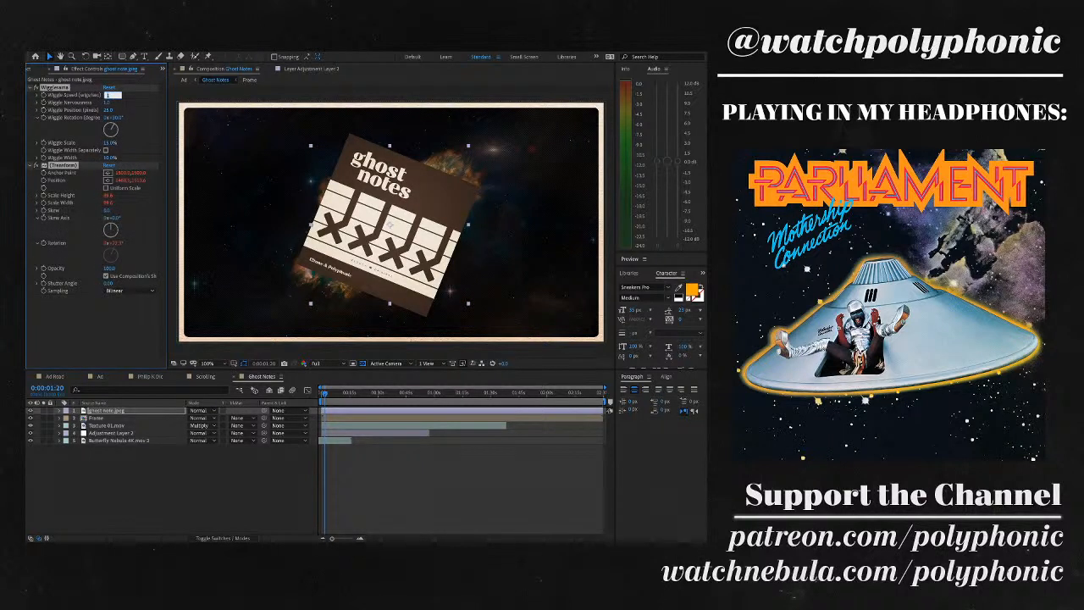
{"action": "left_click", "coordinate": [108, 110]}
{"action": "type", "text": "10"}
{"action": "key", "text": "Return"}
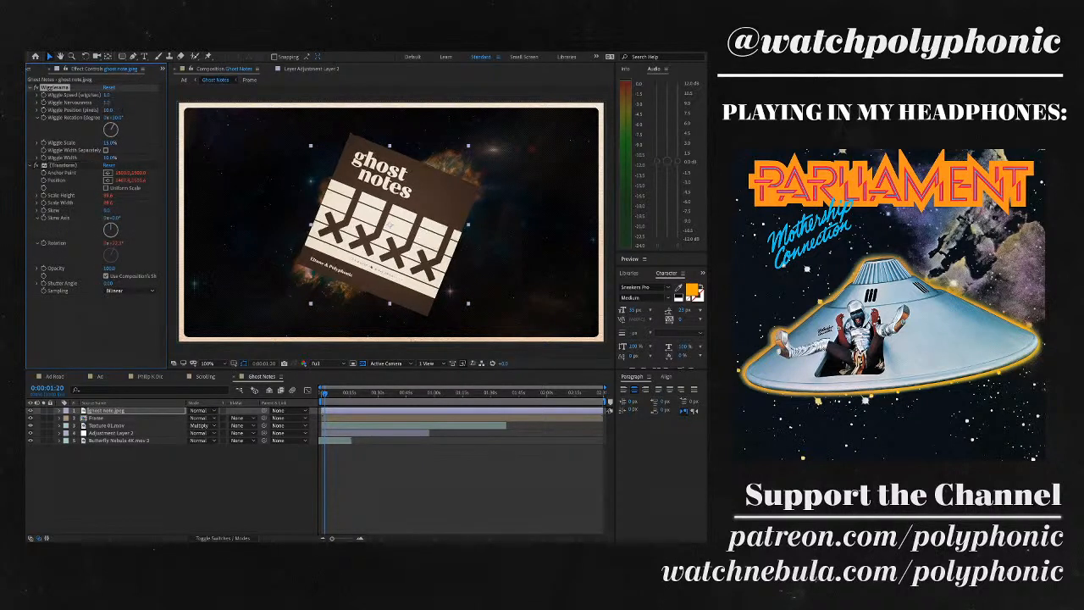
{"action": "left_click", "coordinate": [117, 118]}
{"action": "type", "text": "5"}
{"action": "key", "text": "Return"}
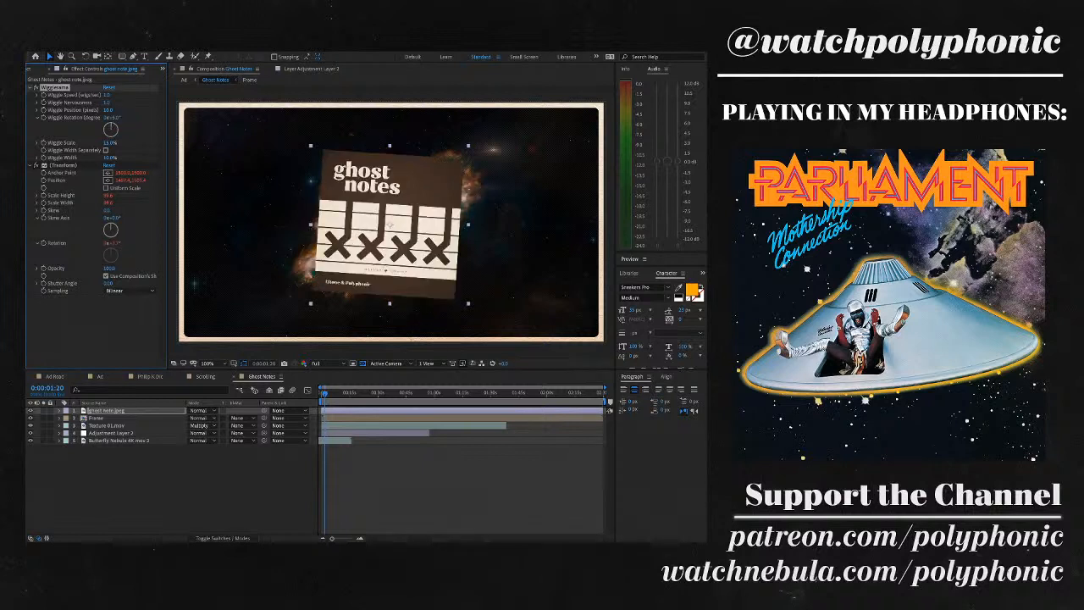
- Reduce the cover's Wigglerama wiggle speed and lower the preview resolution to Quarter
{"action": "left_click", "coordinate": [108, 95]}
{"action": "key", "text": "Return"}
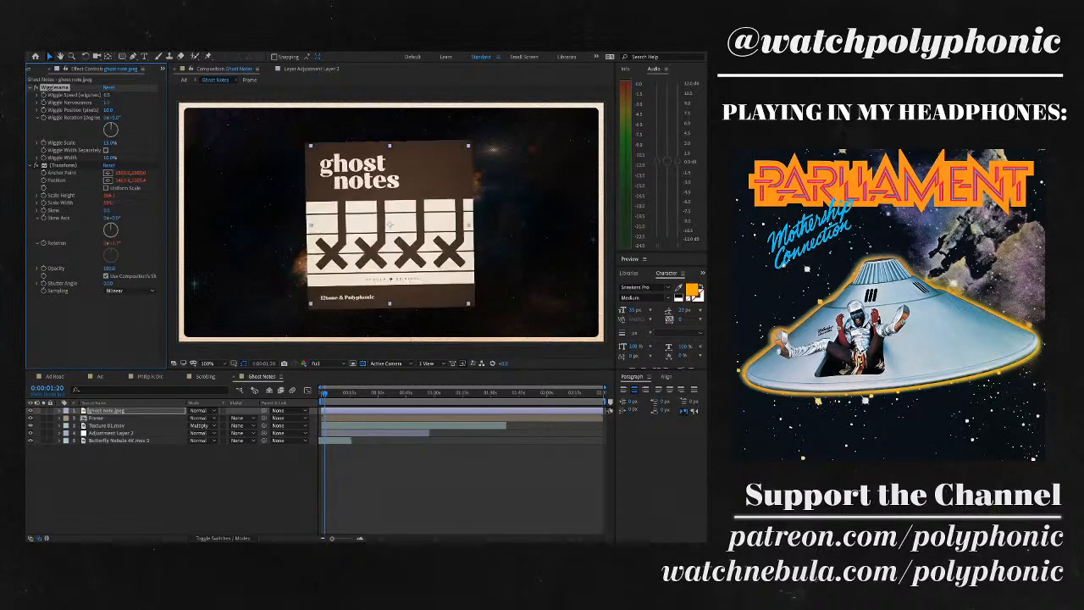
{"action": "key", "text": "space"}
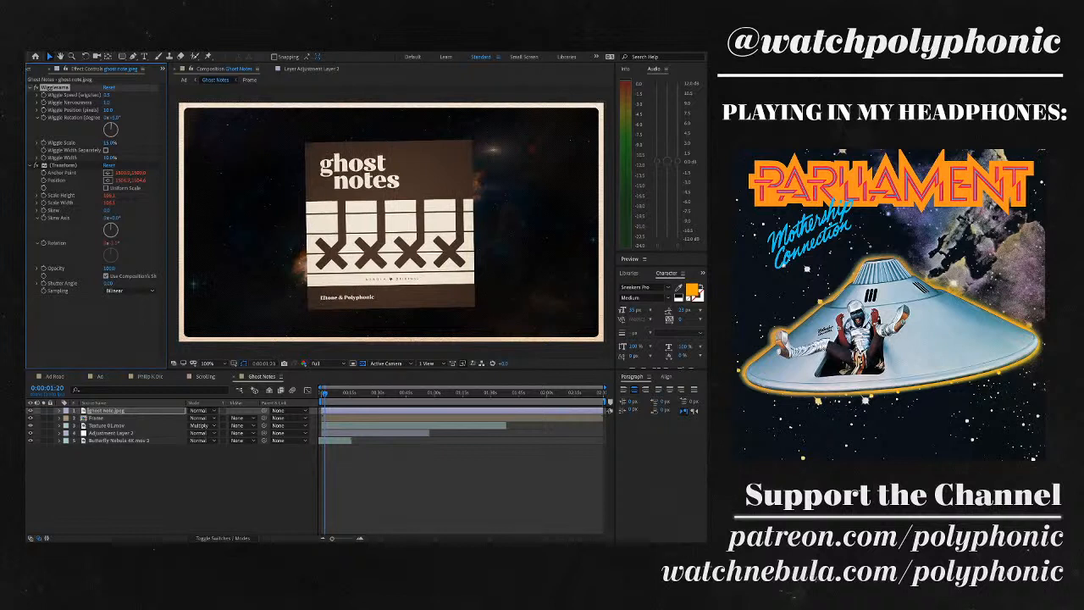
{"action": "key", "text": "space"}
{"action": "left_click", "coordinate": [329, 362]}
{"action": "left_click", "coordinate": [325, 404]}
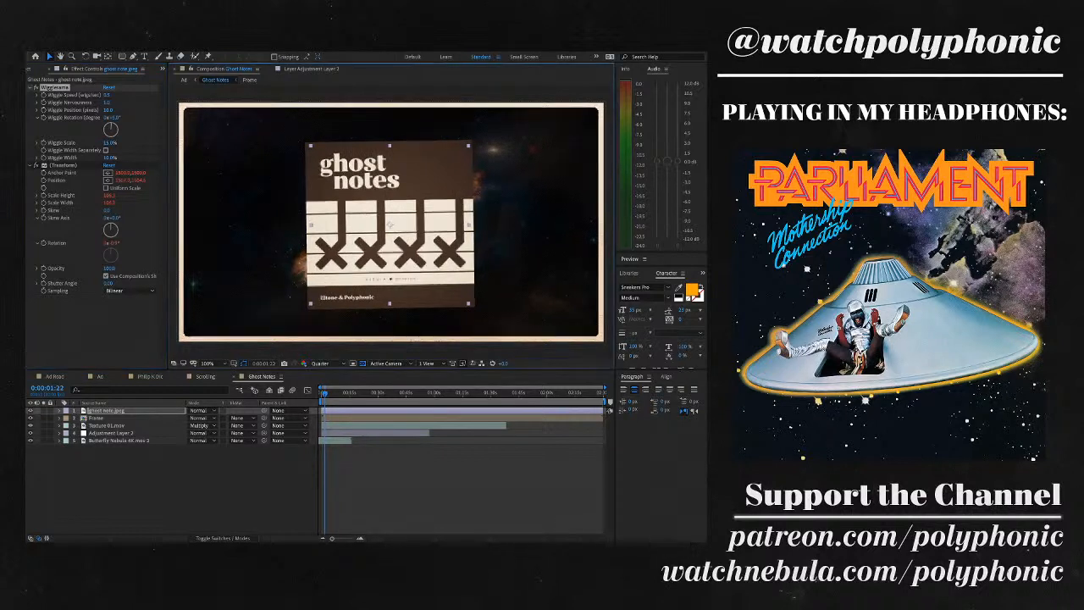
- Set the cover's wiggle scale to 5% and preview its motion from the start of the Ghost Notes composition
{"action": "left_click", "coordinate": [109, 142]}
{"action": "type", "text": "5"}
{"action": "key", "text": "Return"}
{"action": "key", "text": "space"}
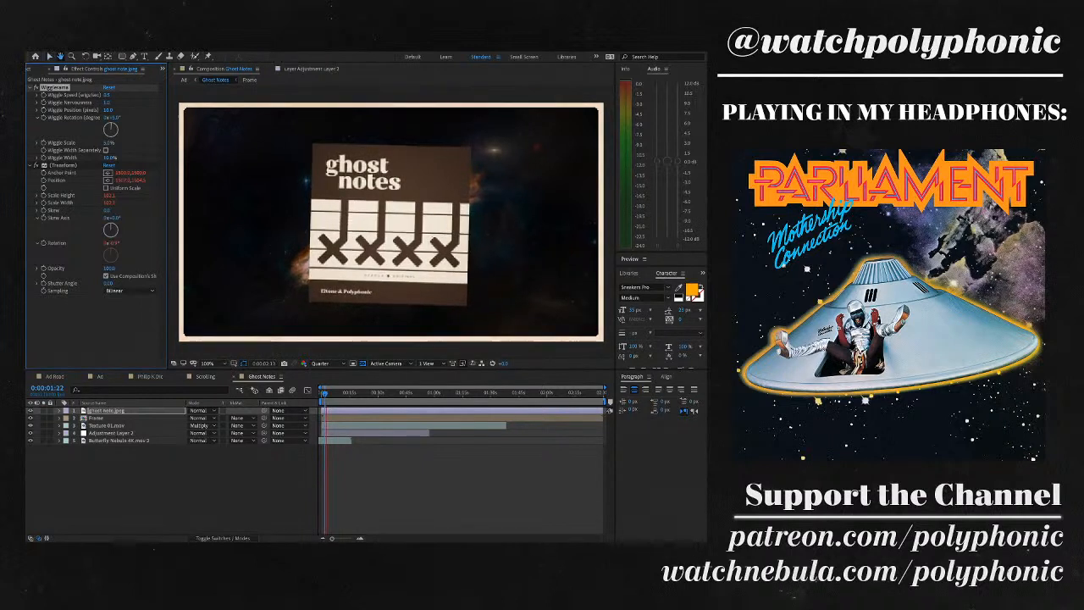
{"action": "key", "text": "space"}
{"action": "key", "text": "space"}
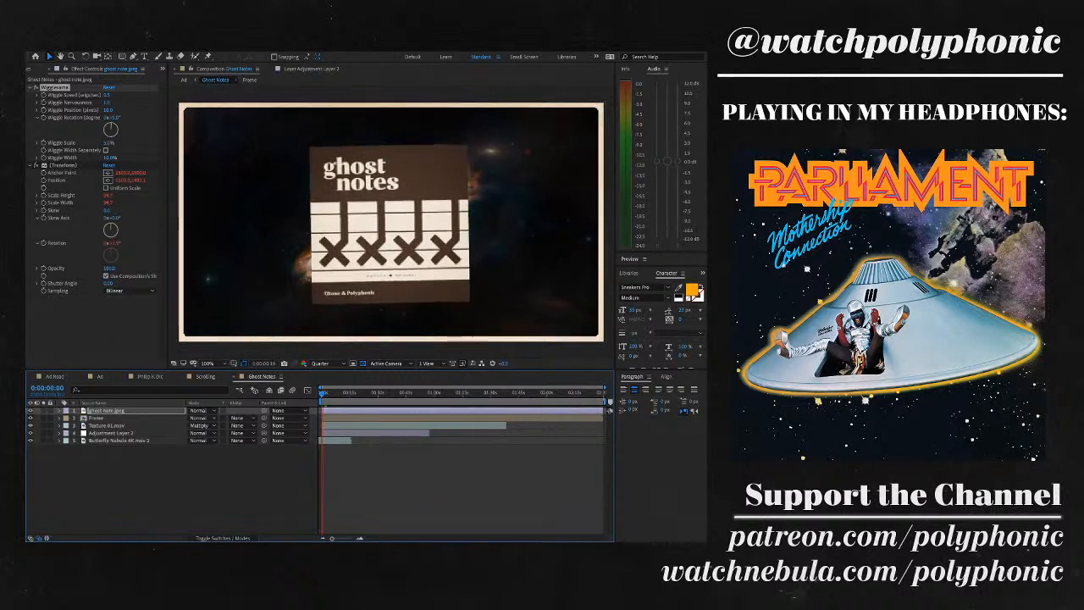
{"action": "key", "text": "="}
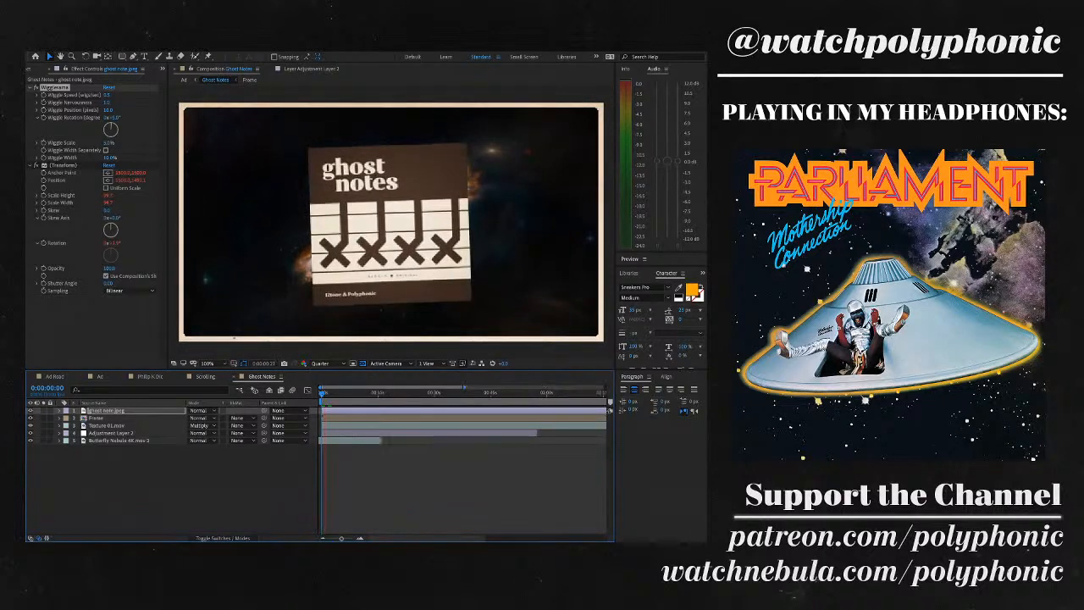
{"action": "key", "text": "="}
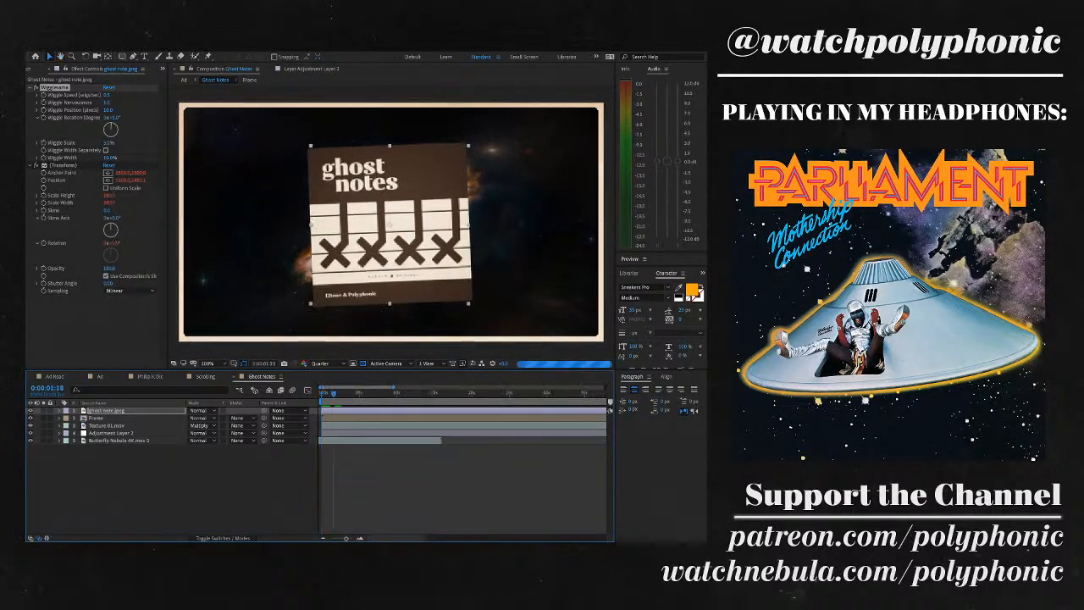
{"action": "key", "text": "space"}
{"action": "key", "text": "space"}
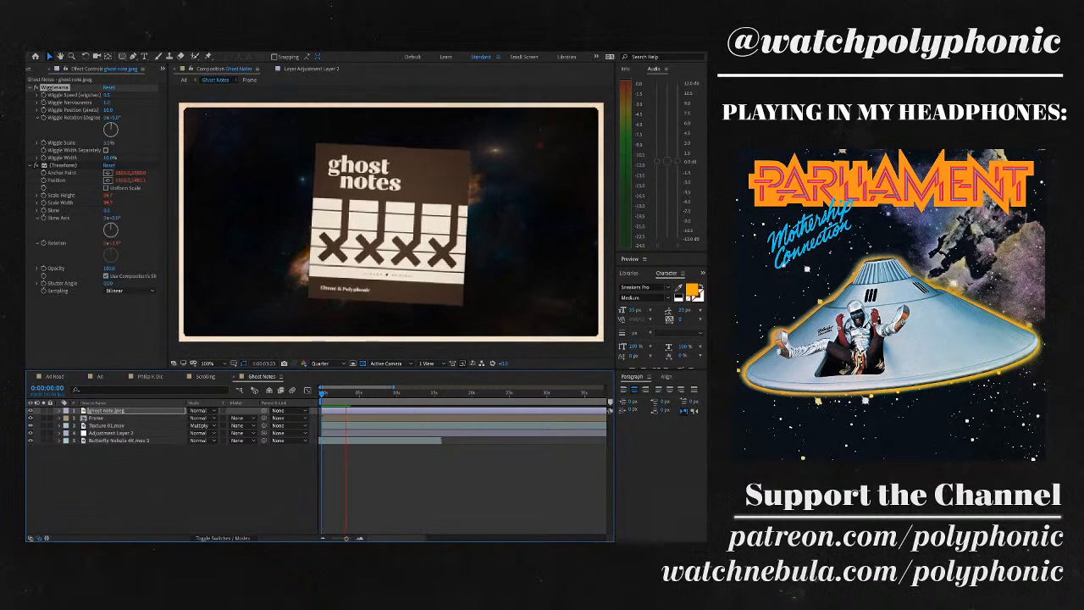
{"action": "key", "text": "space"}
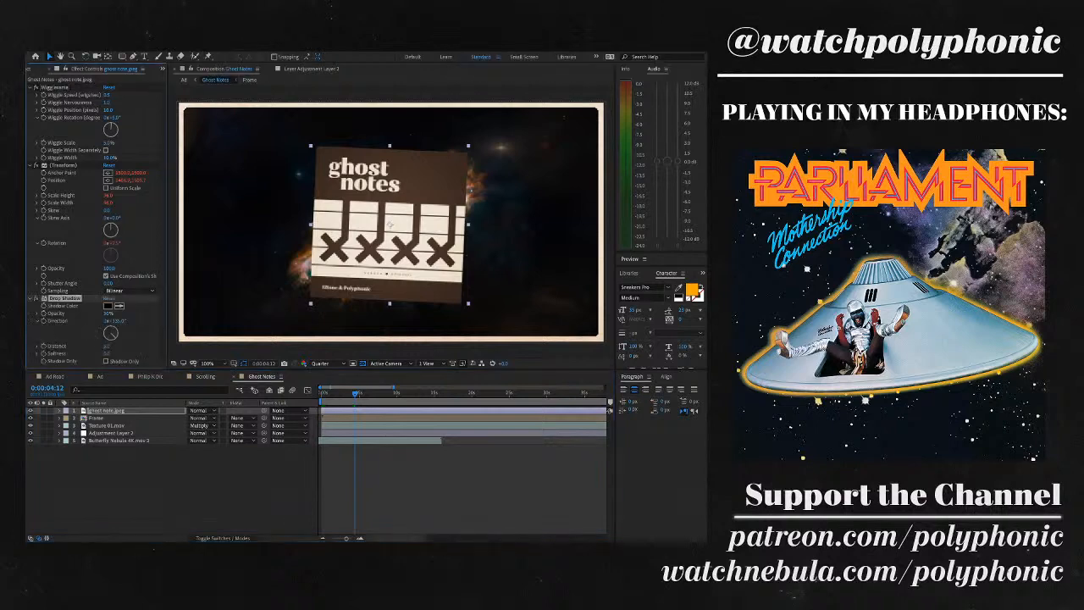
- Set the cover's Drop Shadow distance to 15 and softness to 30, viewing the composition at Full resolution
{"action": "left_click_drag", "start_coordinate": [107, 345], "coordinate": [115, 346]}
{"action": "left_click", "coordinate": [330, 363]}
{"action": "left_click", "coordinate": [326, 339]}
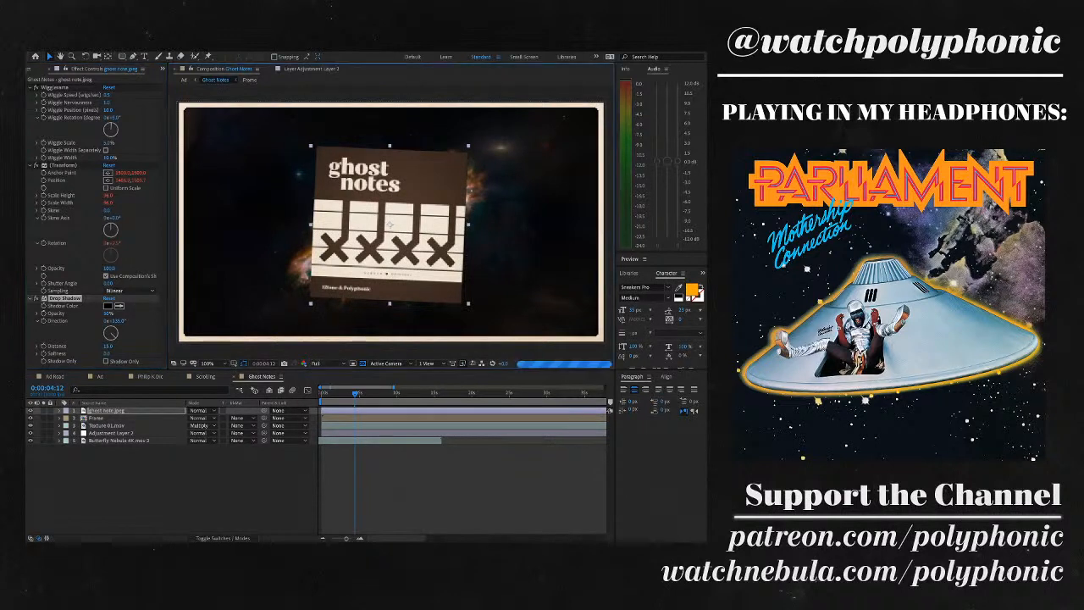
{"action": "left_click", "coordinate": [106, 353]}
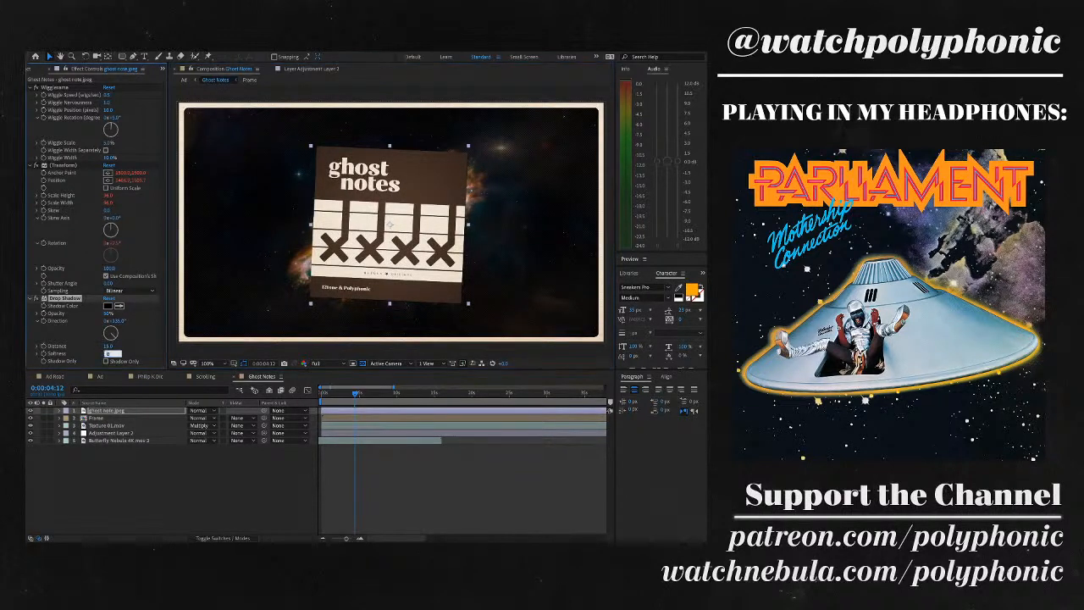
{"action": "type", "text": "30"}
{"action": "key", "text": "Return"}
- Place the ghost note.jpeg layer beneath Adjustment Layer 2, directly above the butterfly nebula footage
{"action": "key", "text": "ctrl+shift+a"}
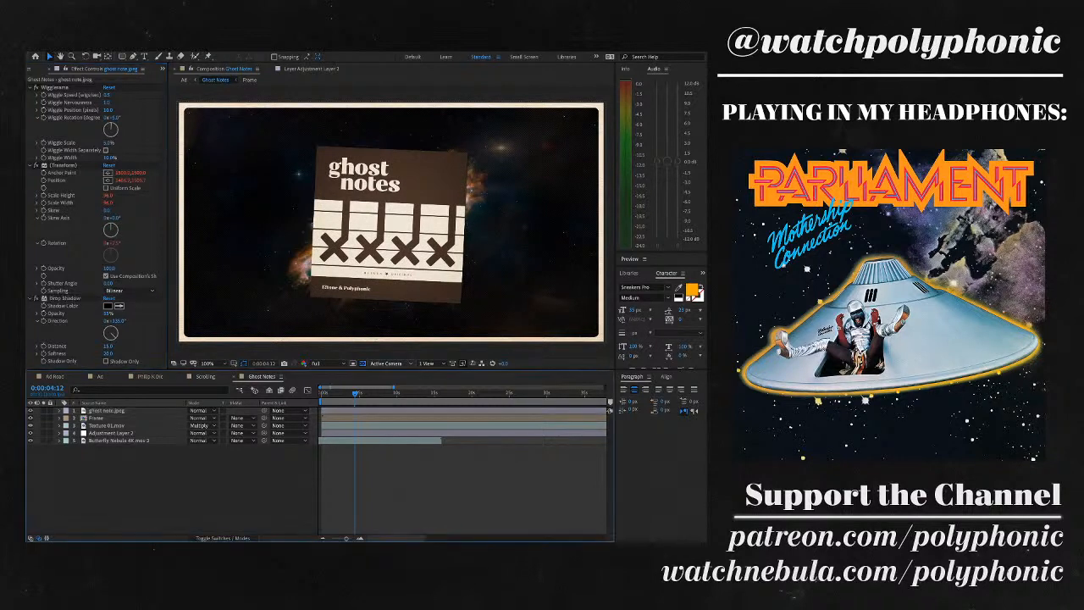
{"action": "left_click_drag", "start_coordinate": [107, 410], "coordinate": [107, 436]}
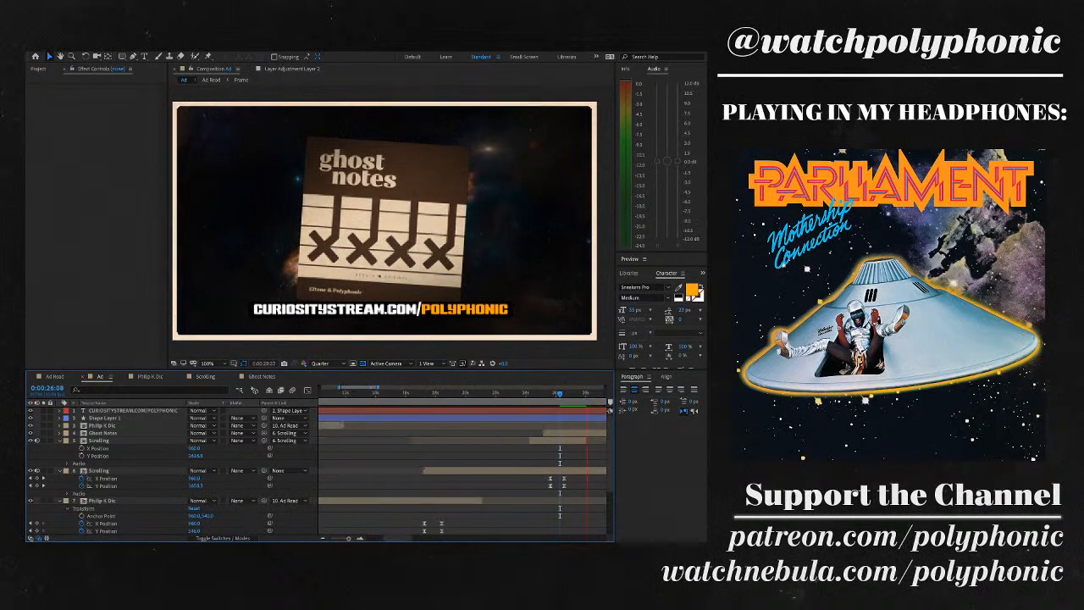
- Duplicate the Ghost Notes layer in the Ad composition
{"action": "scroll", "coordinate": [462, 458], "scroll_direction": "down", "scroll_amount": 2}
{"action": "key", "text": "v"}
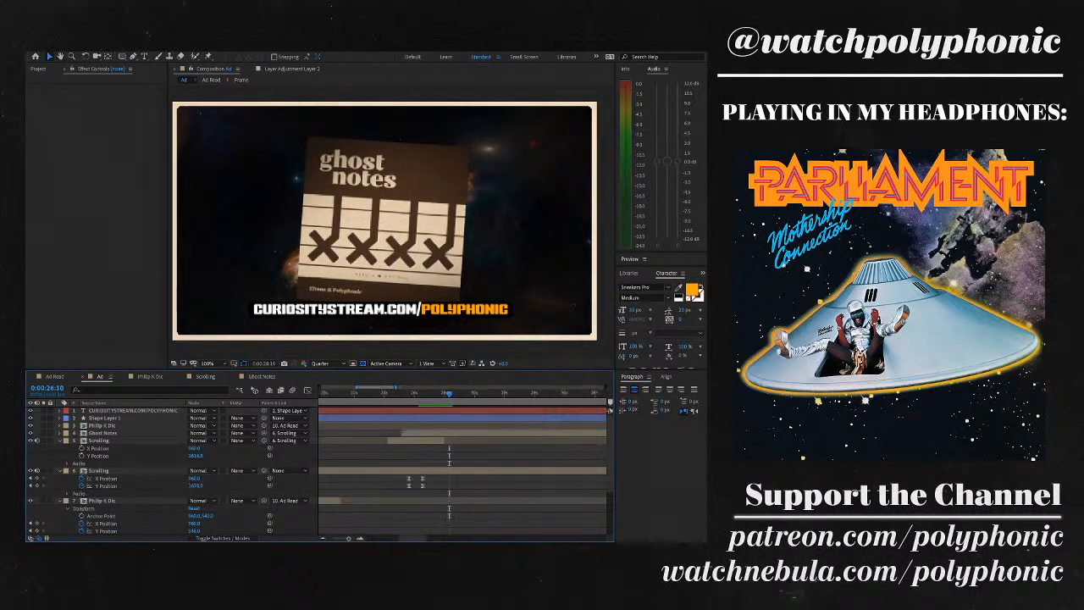
{"action": "left_click", "coordinate": [103, 432]}
{"action": "key", "text": "ctrl+d"}
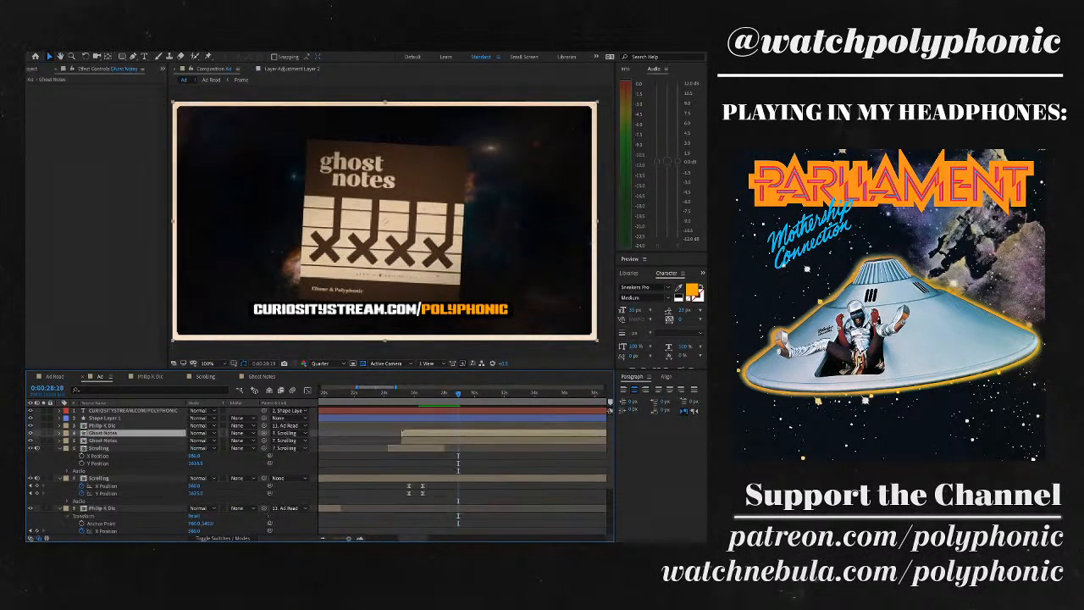
- Place the duplicate Ghost Notes layer directly above the original at 0:00:26:10 and parent it to the original Ghost Notes layer
{"action": "left_click_drag", "start_coordinate": [458, 393], "coordinate": [418, 393]}
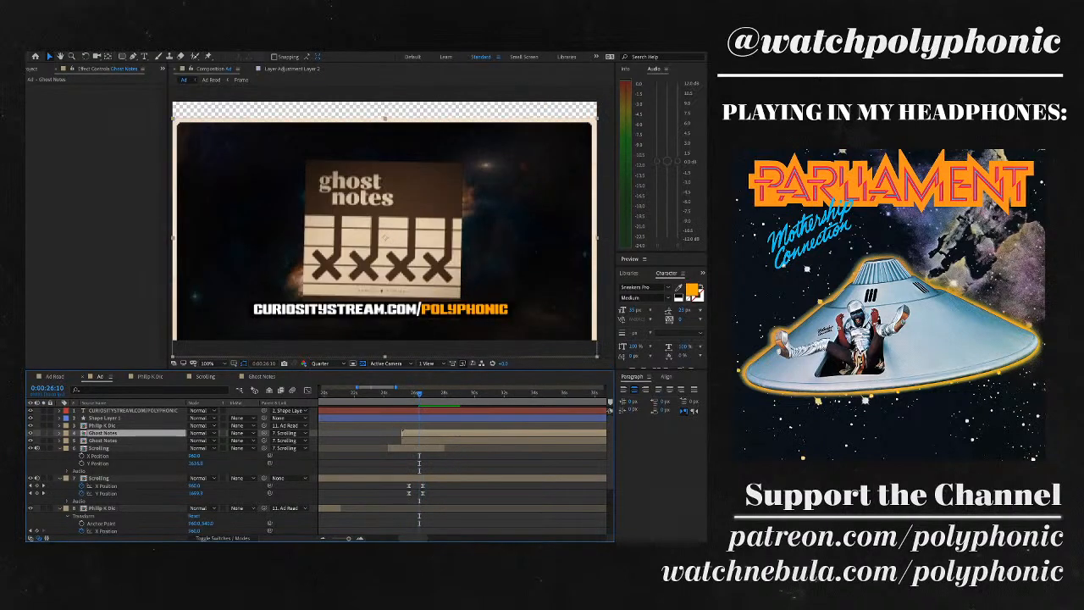
{"action": "key", "text": "ctrl+v"}
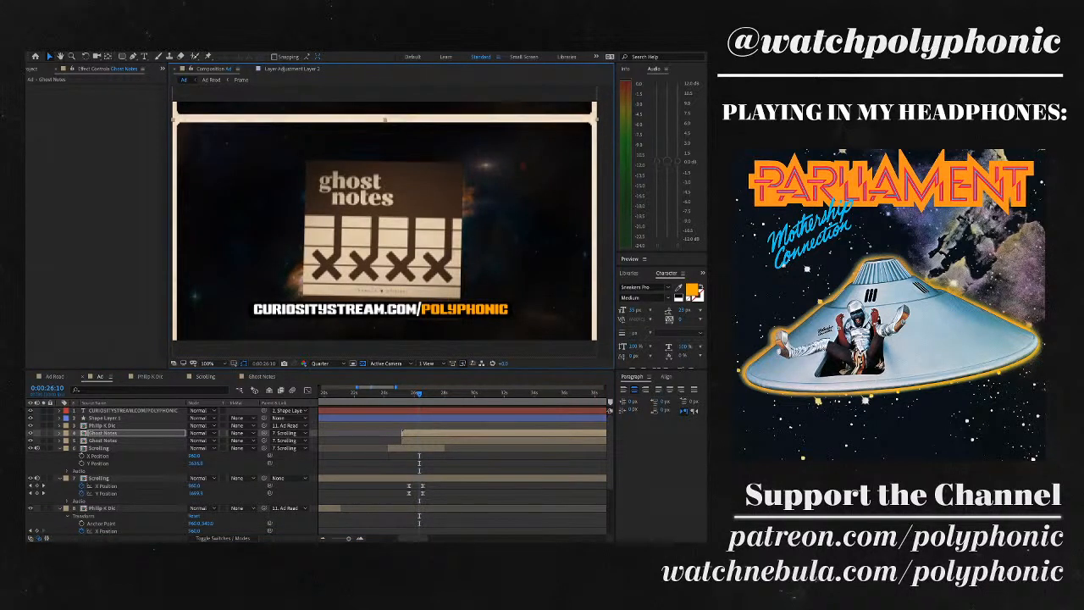
{"action": "key", "text": "p"}
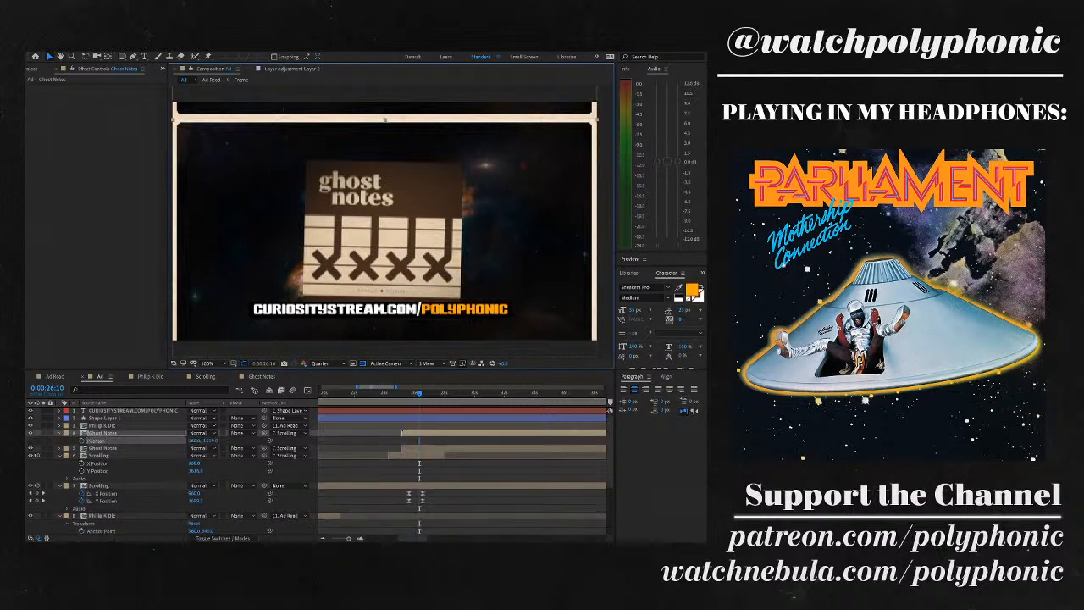
{"action": "key", "text": "ctrl+grave"}
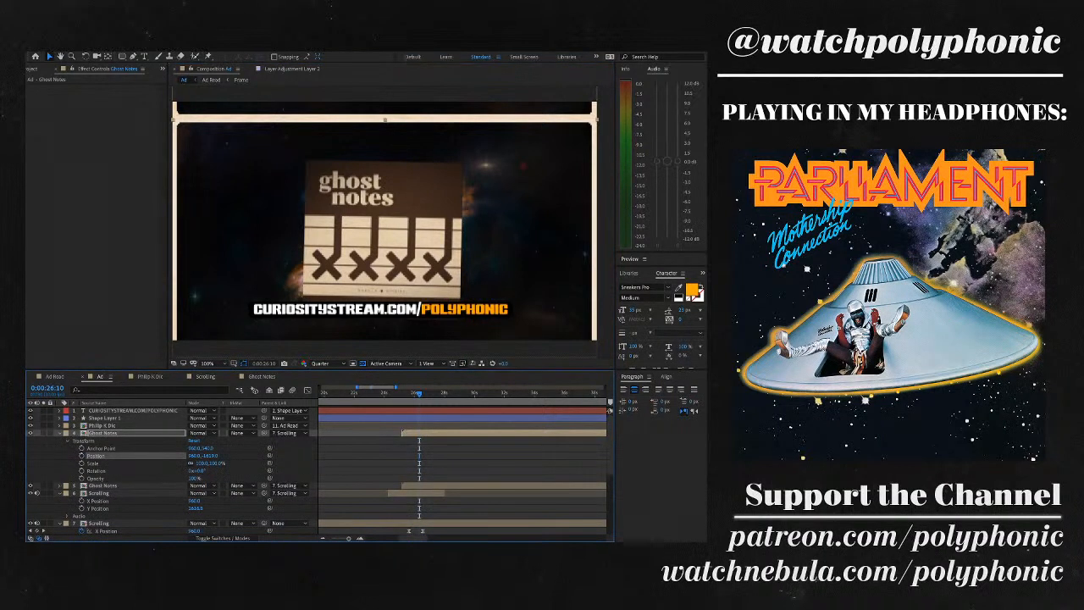
{"action": "left_click_drag", "start_coordinate": [263, 433], "coordinate": [265, 488]}
- Preview the Ghost Notes scrolling transition from 0:00:25:10 and stop at 0:00:30:05
{"action": "key", "text": "shift+Page_Up"}
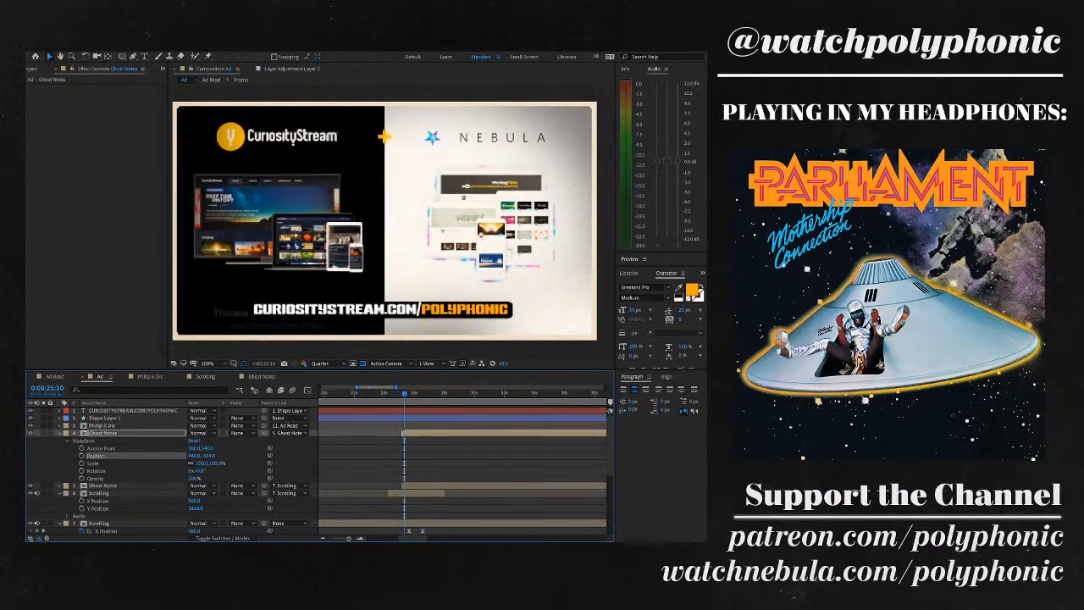
{"action": "key", "text": "space"}
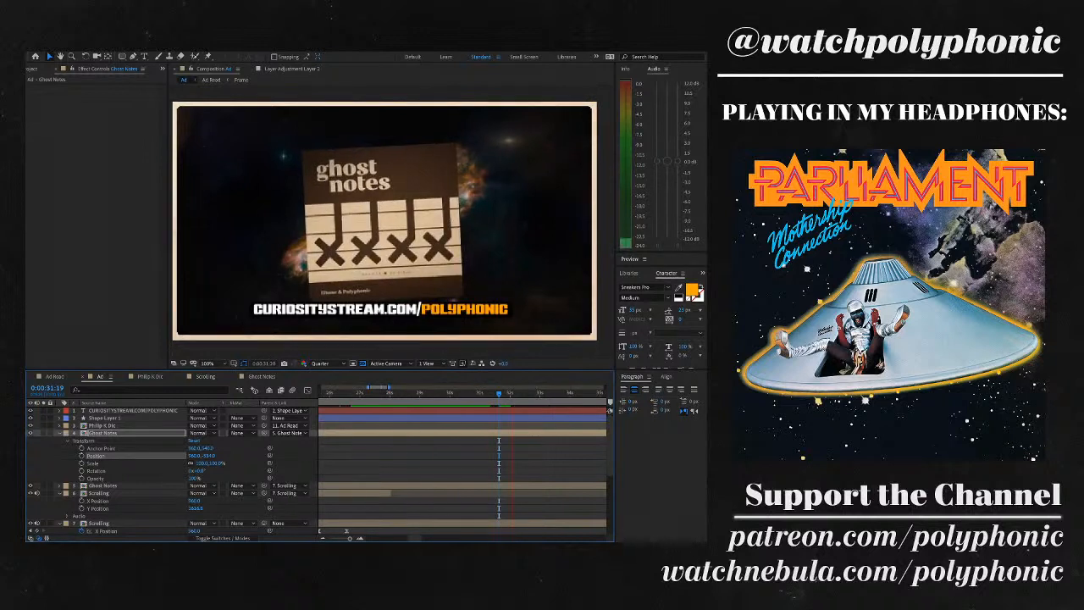
{"action": "key", "text": "minus"}
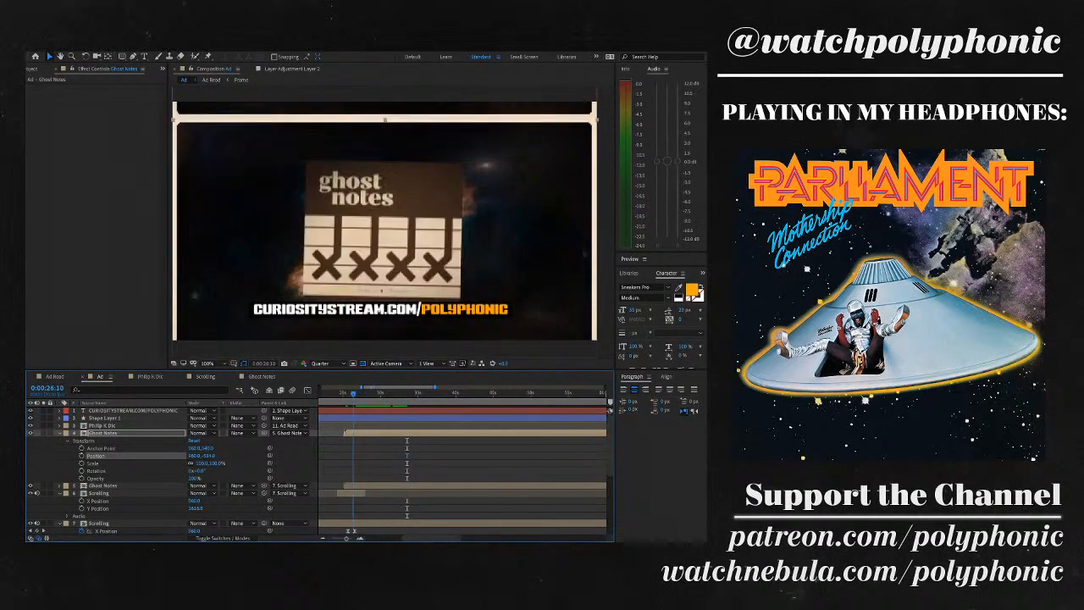
{"action": "key", "text": "space"}
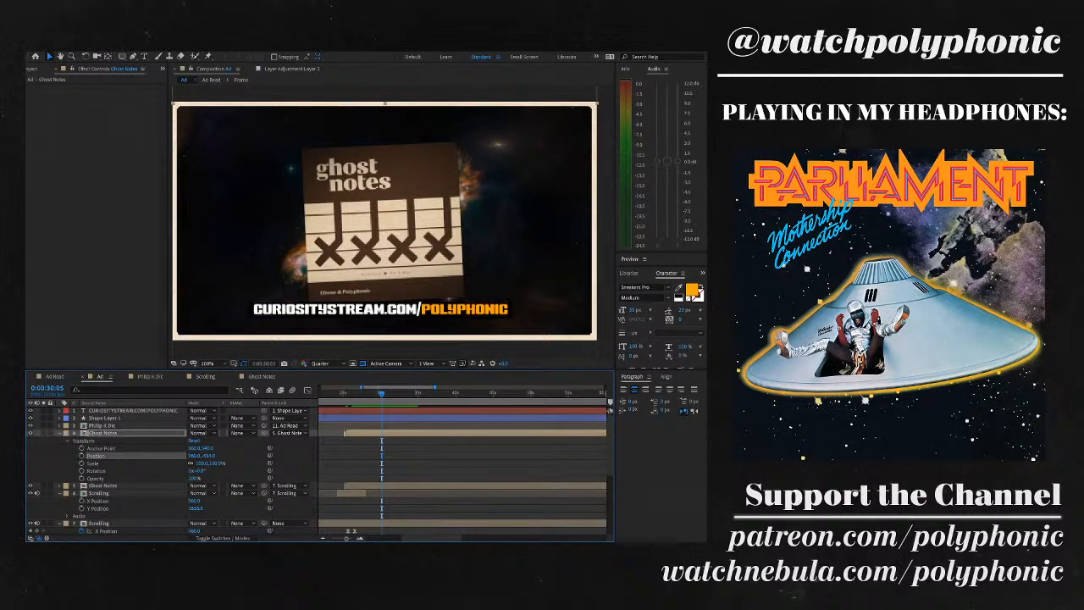
- Split the upper Ghost Notes copy at 0:00:30:05 and trim the end of its earlier piece to before the slide-out
{"action": "left_click", "coordinate": [81, 456]}
{"action": "left_click_drag", "start_coordinate": [208, 456], "coordinate": [204, 455]}
{"action": "key", "text": "ctrl+d"}
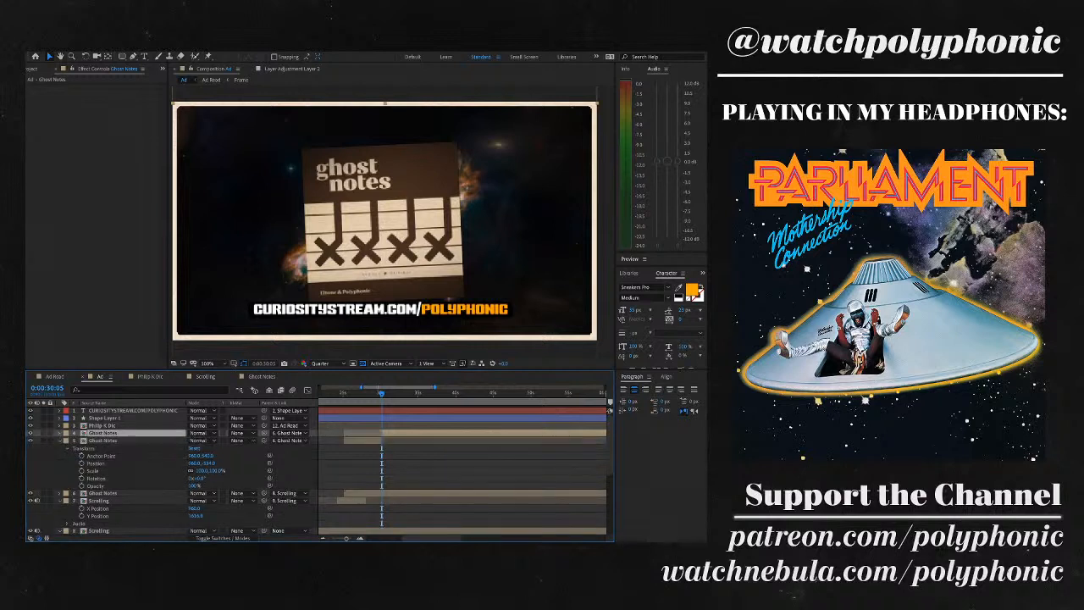
{"action": "left_click_drag", "start_coordinate": [380, 441], "coordinate": [364, 440]}
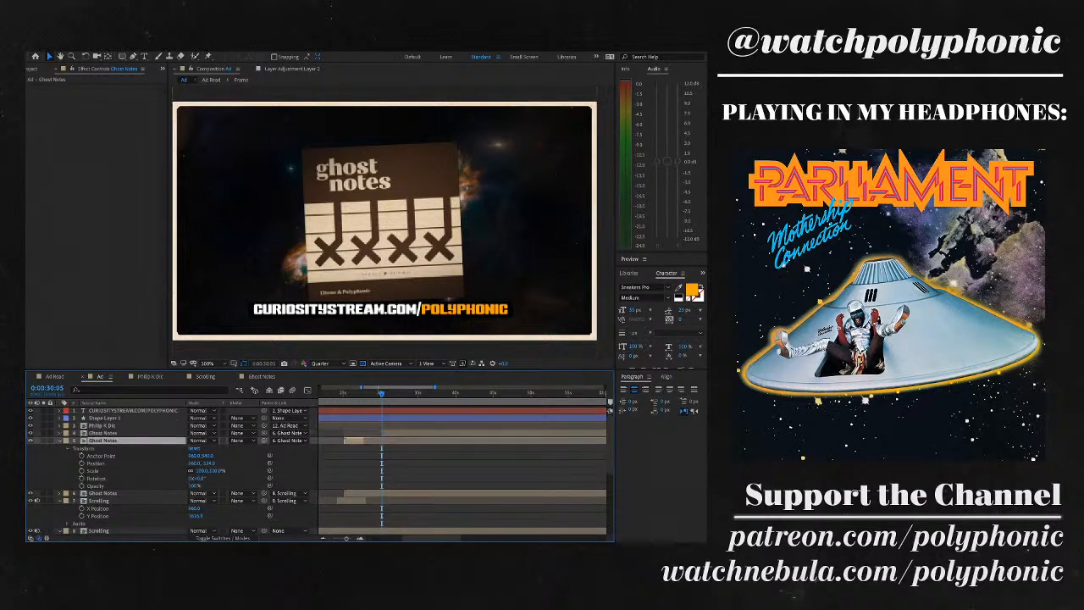
- Adjust the original Ghost Notes layer's Position keyframe at 0:00:30:05 so the layer moves vertically out of the frame
{"action": "left_click", "coordinate": [364, 493]}
{"action": "scroll", "coordinate": [169, 470], "scroll_direction": "down", "scroll_amount": 3}
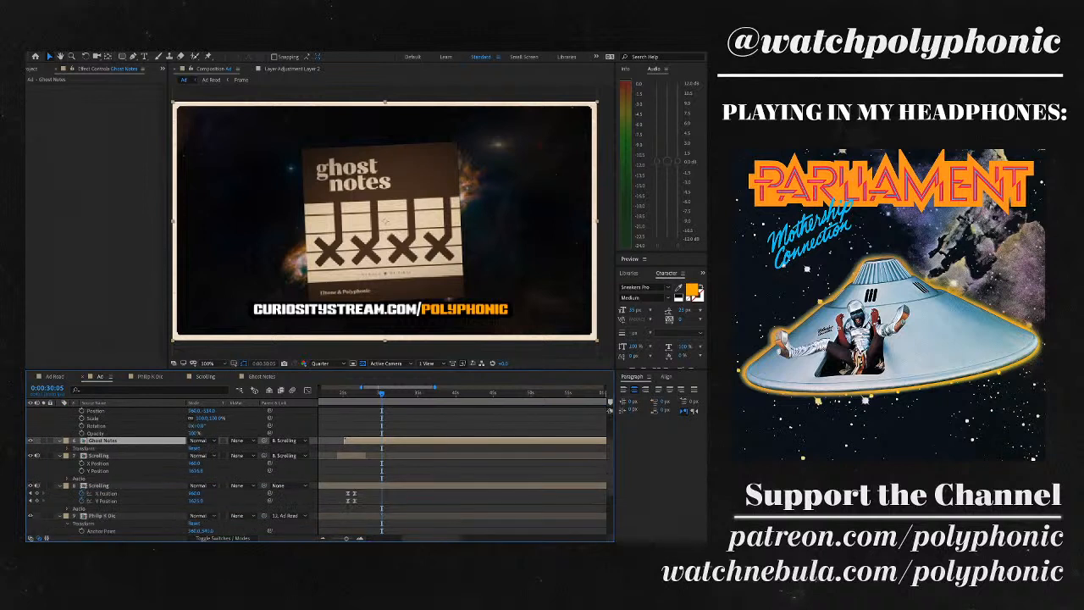
{"action": "left_click", "coordinate": [67, 448]}
{"action": "left_click", "coordinate": [98, 463]}
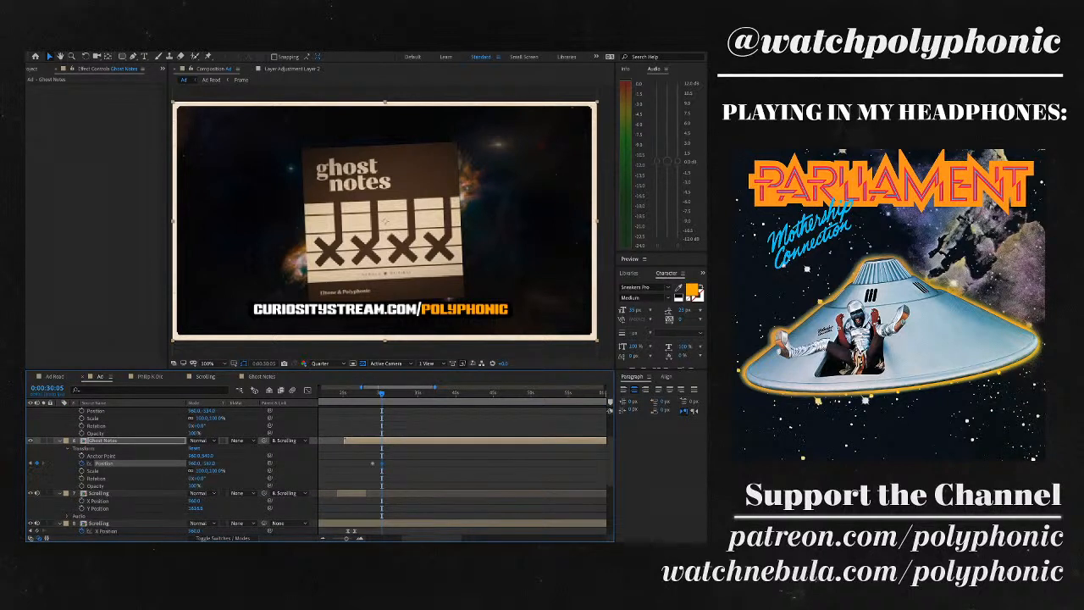
{"action": "left_click_drag", "start_coordinate": [212, 463], "coordinate": [271, 464]}
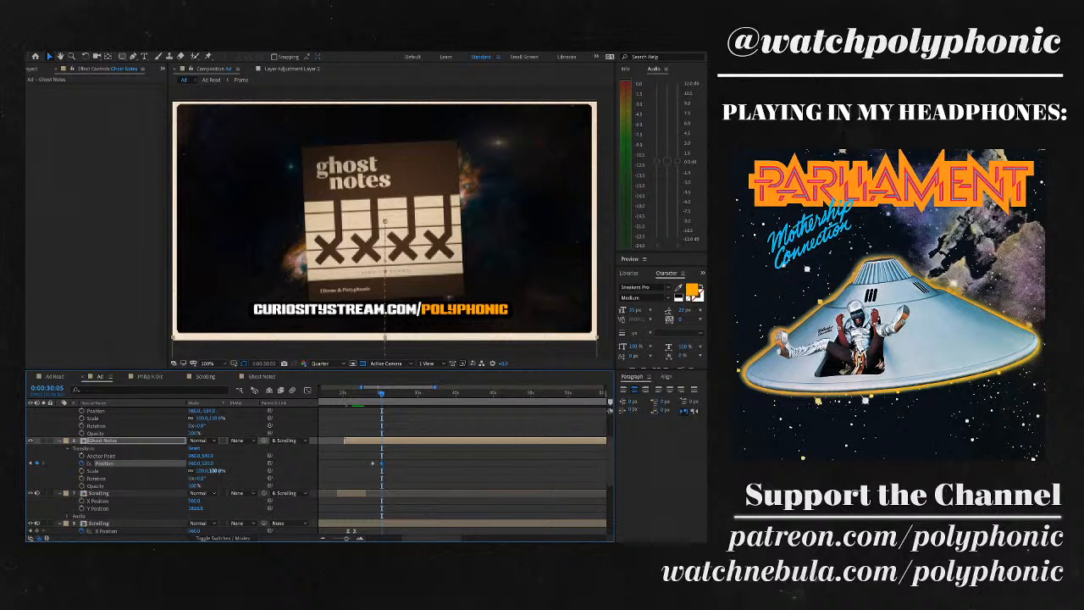
{"action": "left_click_drag", "start_coordinate": [203, 463], "coordinate": [207, 464]}
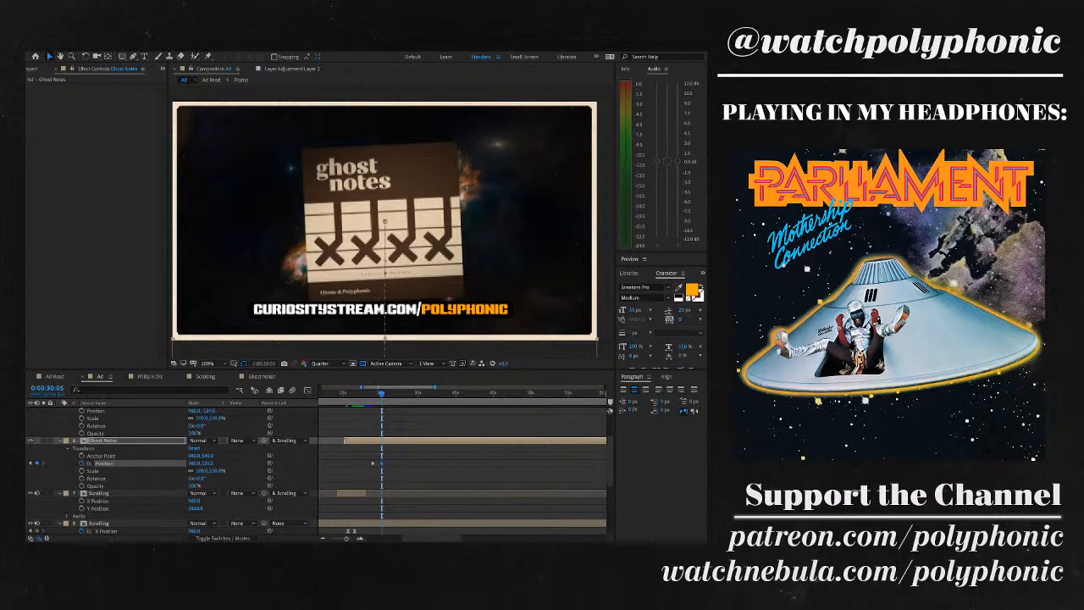
- Separate the original Ghost Notes layer's Position into X Position and Y Position within its speed graph
{"action": "left_click_drag", "start_coordinate": [382, 393], "coordinate": [381, 393]}
{"action": "left_click", "coordinate": [308, 390]}
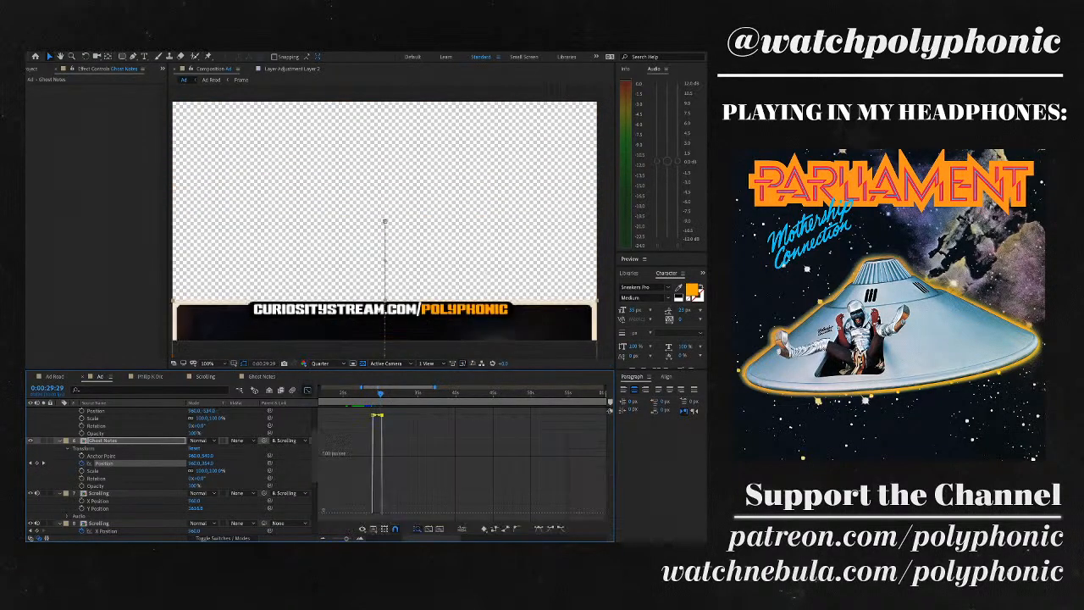
{"action": "left_click", "coordinate": [463, 529]}
{"action": "scroll", "coordinate": [464, 463], "scroll_direction": "left", "scroll_amount": 3}
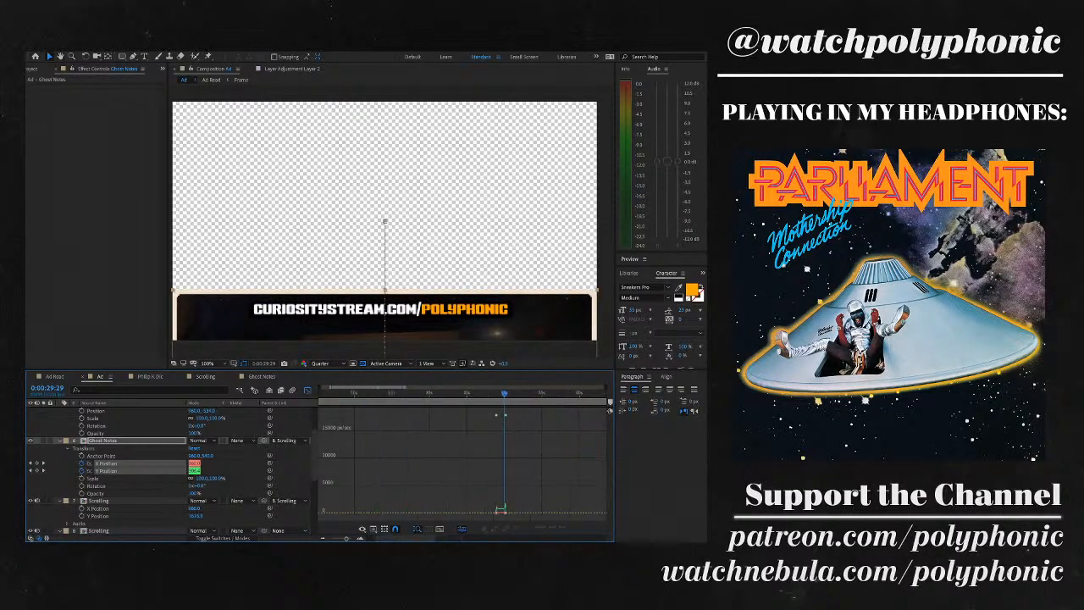
- Shape the Y Position speed curve into a smooth central peak with long ease handles on both keyframes, previewing the slide-out
{"action": "left_click", "coordinate": [505, 415]}
{"action": "key", "text": "="}
{"action": "key", "text": "="}
{"action": "key", "text": "="}
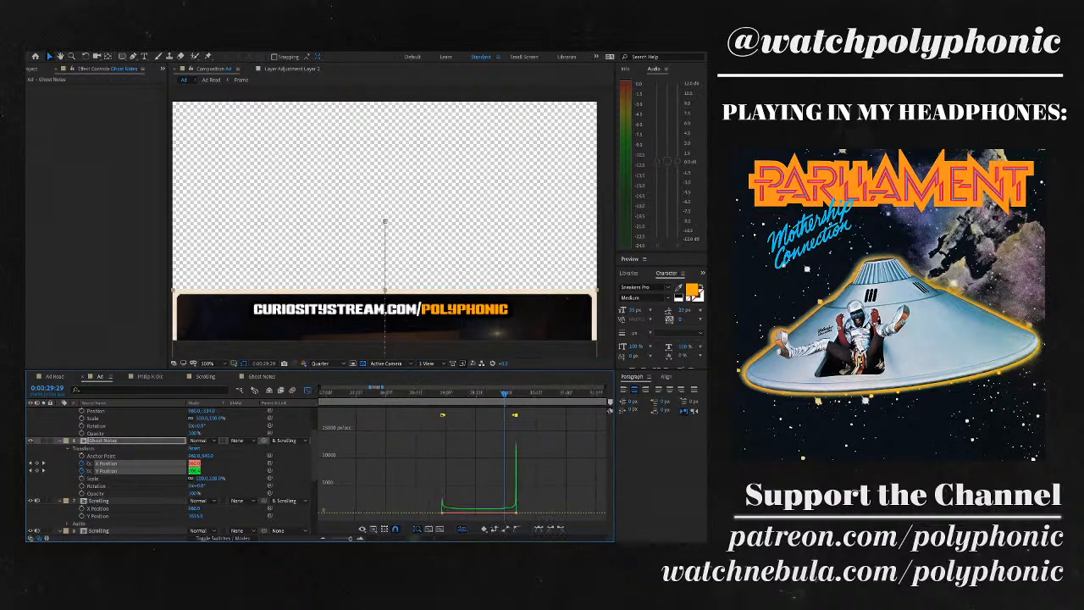
{"action": "left_click_drag", "start_coordinate": [515, 444], "coordinate": [490, 515]}
{"action": "left_click_drag", "start_coordinate": [442, 413], "coordinate": [486, 512]}
{"action": "key", "text": "space"}
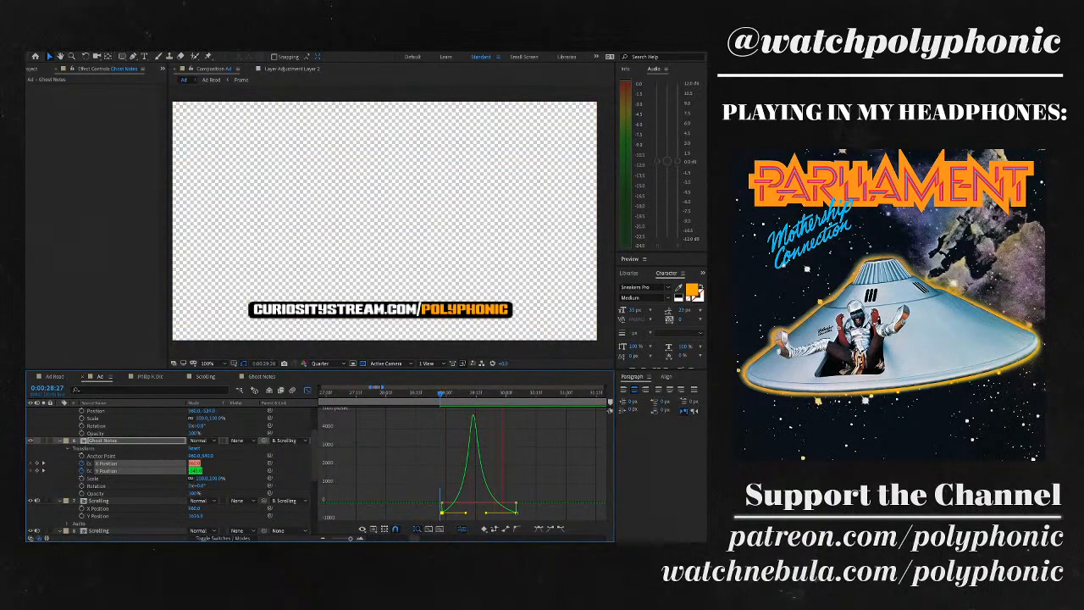
{"action": "key", "text": "shift+F3"}
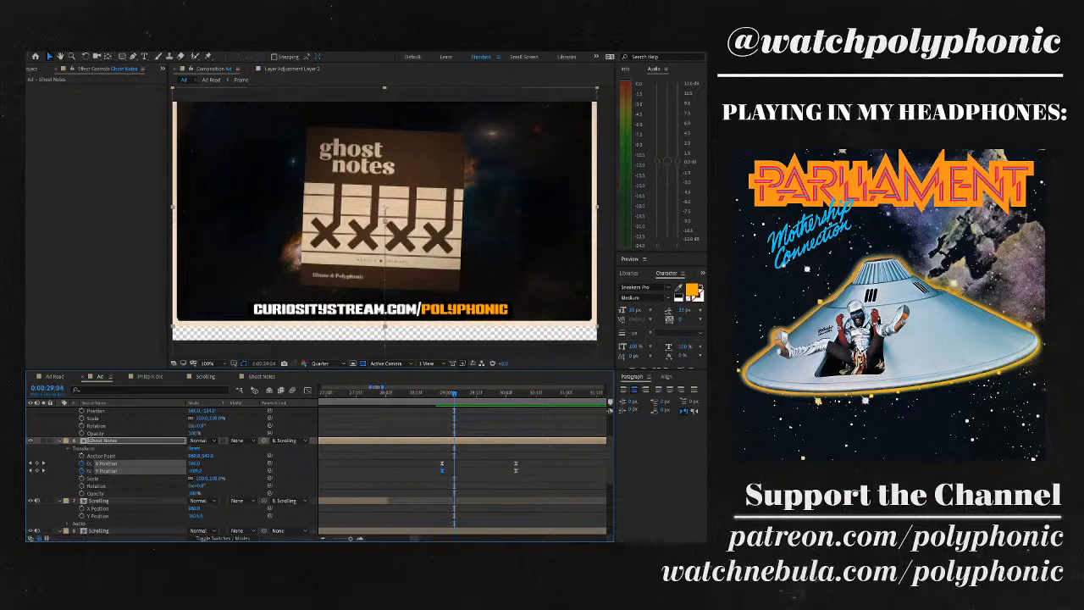
- Place the later Ghost Notes copy against the original's lower edge at 0:00:29:04 and parent it to the original layer
{"action": "key", "text": "F2"}
{"action": "key", "text": "minus"}
{"action": "key", "text": "minus"}
{"action": "key", "text": "minus"}
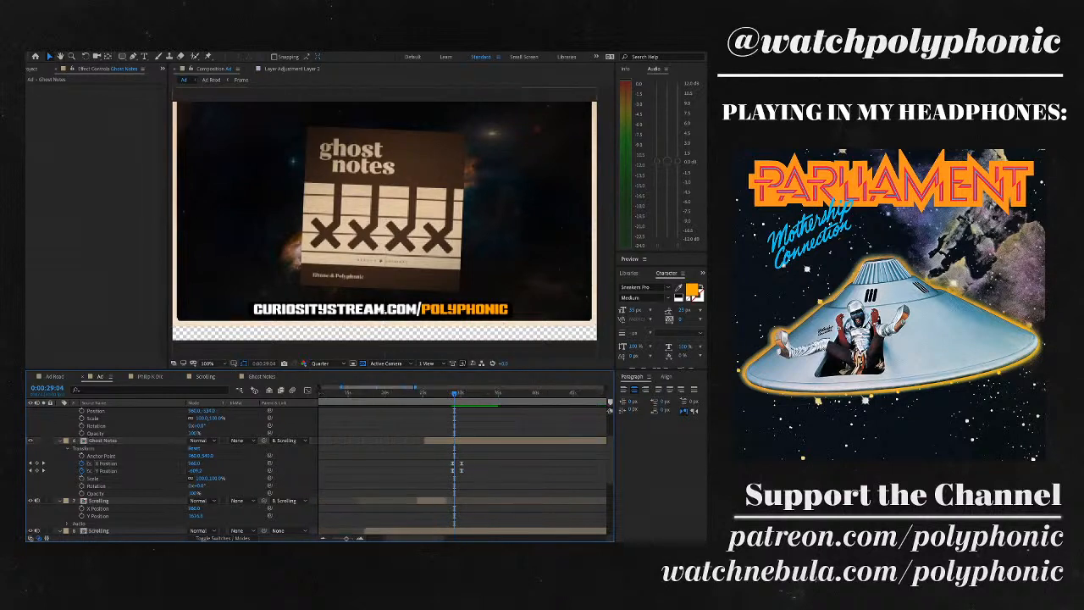
{"action": "scroll", "coordinate": [320, 470], "scroll_direction": "up", "scroll_amount": 3}
{"action": "left_click", "coordinate": [135, 432]}
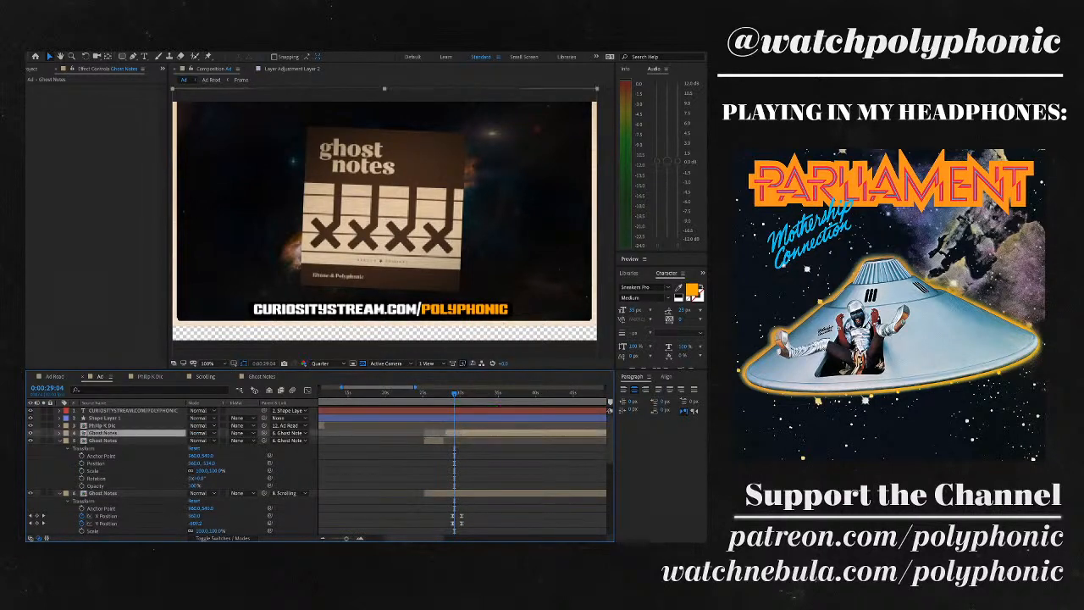
{"action": "key", "text": "comma"}
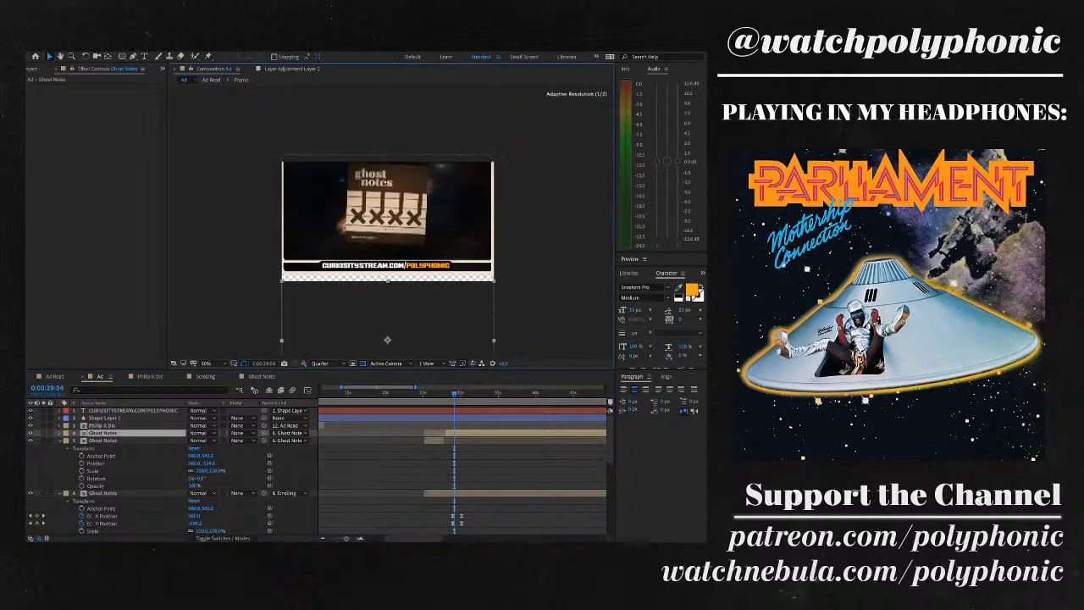
{"action": "key", "text": "shift+Up"}
{"action": "key", "text": "shift+Up"}
{"action": "key", "text": "shift+Up"}
{"action": "key", "text": "shift+Up"}
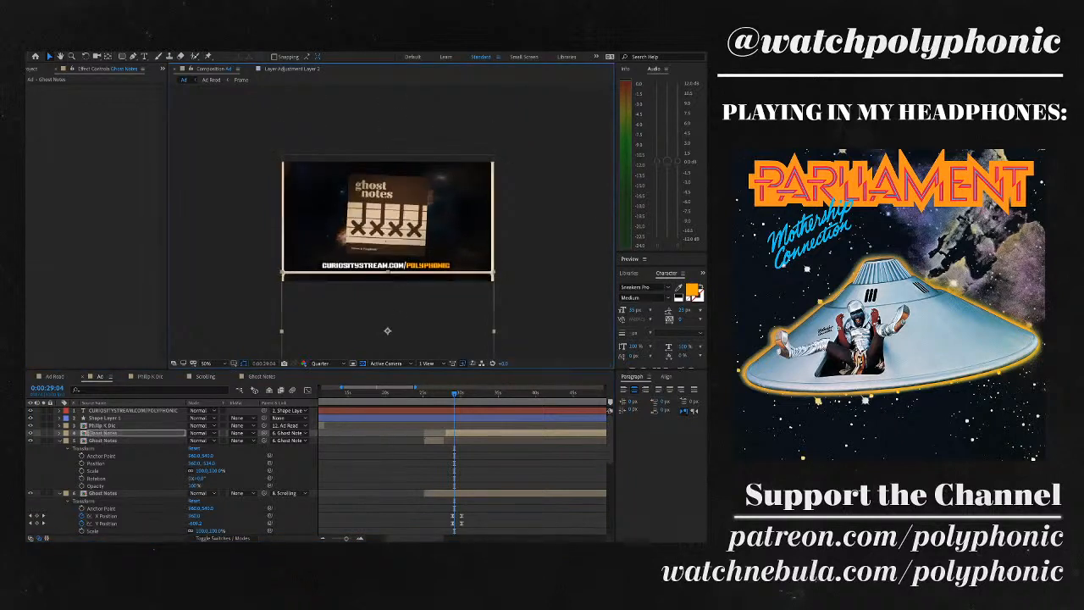
{"action": "key", "text": "period"}
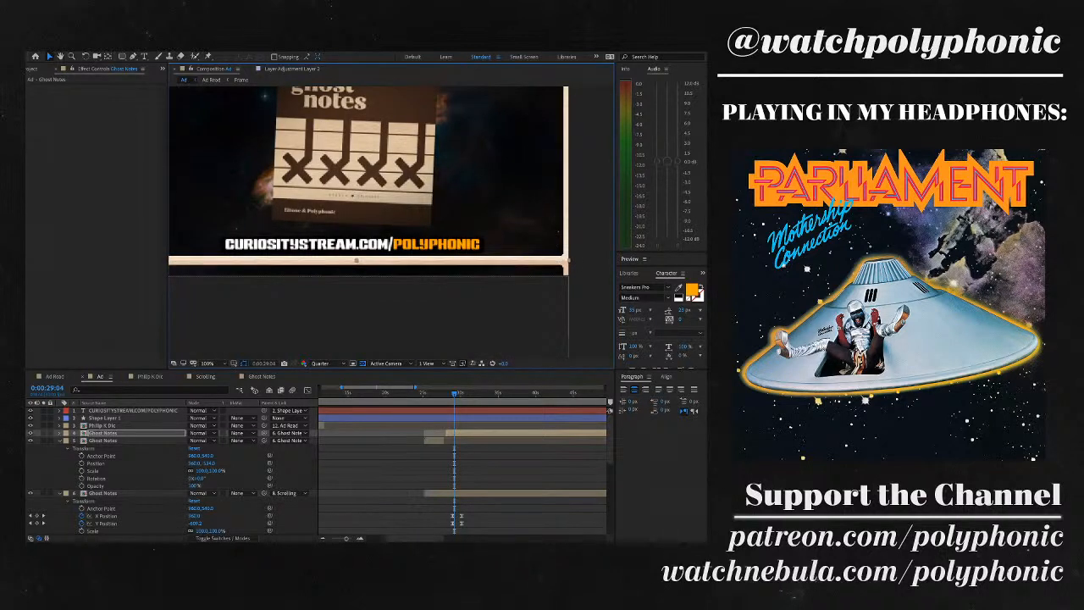
{"action": "key", "text": "comma"}
{"action": "key", "text": "period"}
{"action": "key", "text": "comma"}
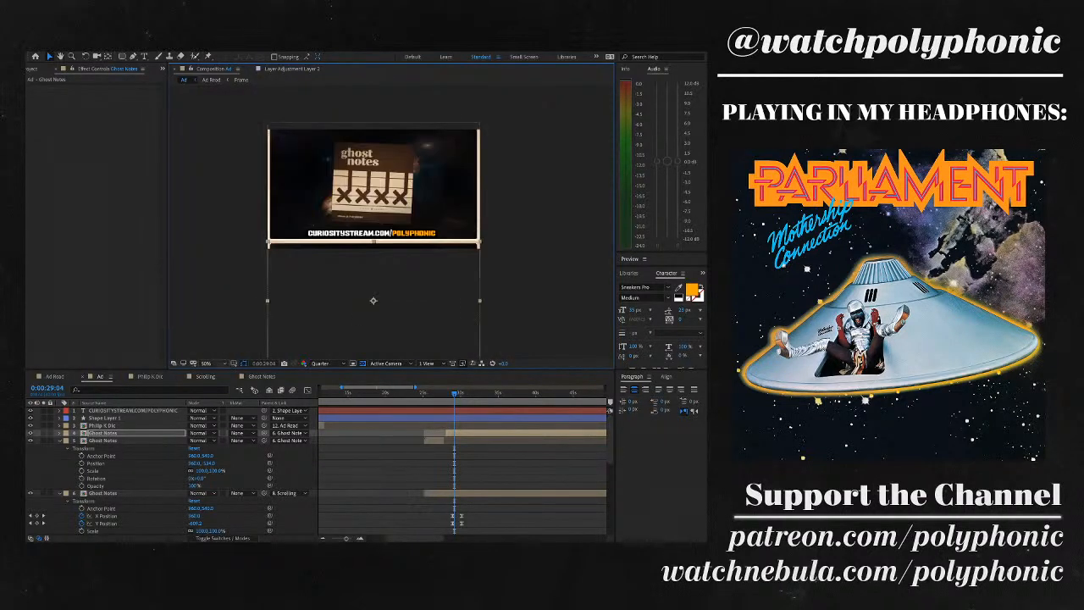
{"action": "key", "text": "period"}
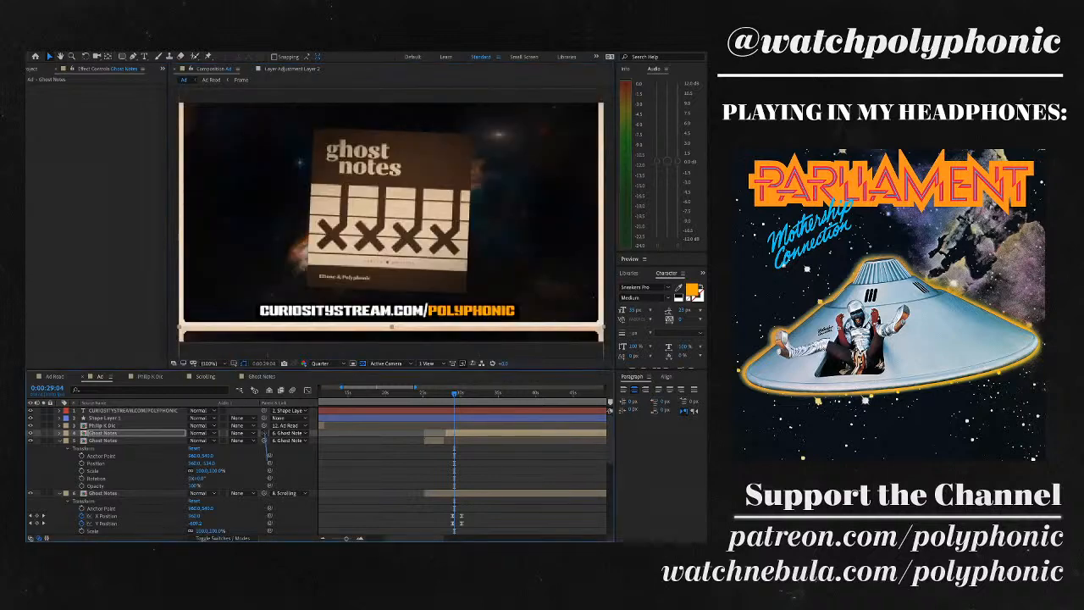
{"action": "left_click_drag", "start_coordinate": [264, 433], "coordinate": [264, 493]}
- Preview the Ghost Notes slide-out between about 0:00:29:00 and 0:00:30:02, checking the motion between its Y Position keyframes
{"action": "key", "text": "space"}
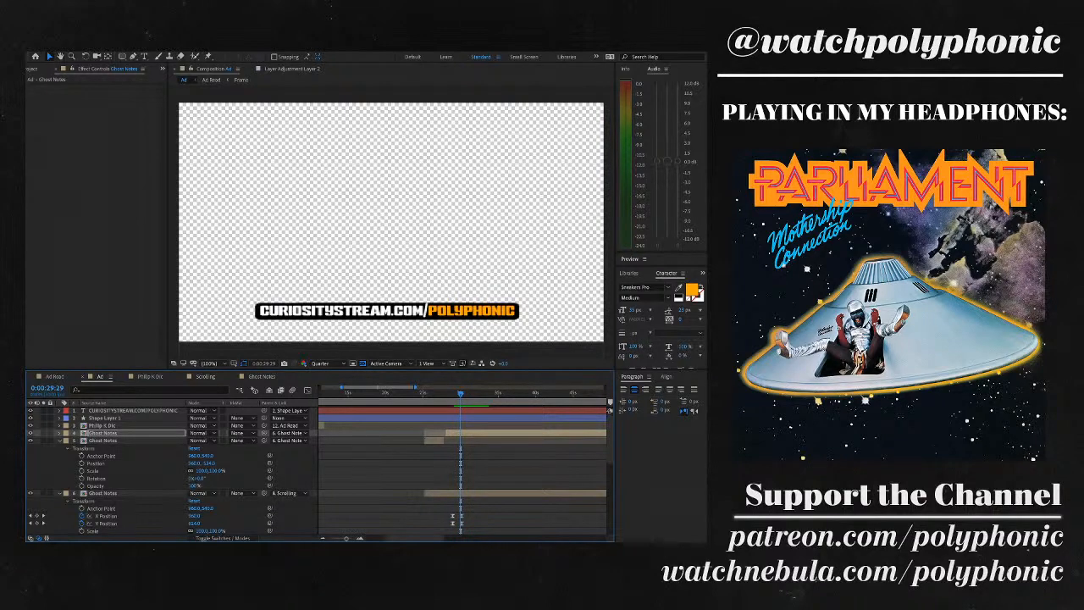
{"action": "key", "text": "space"}
{"action": "key", "text": "space"}
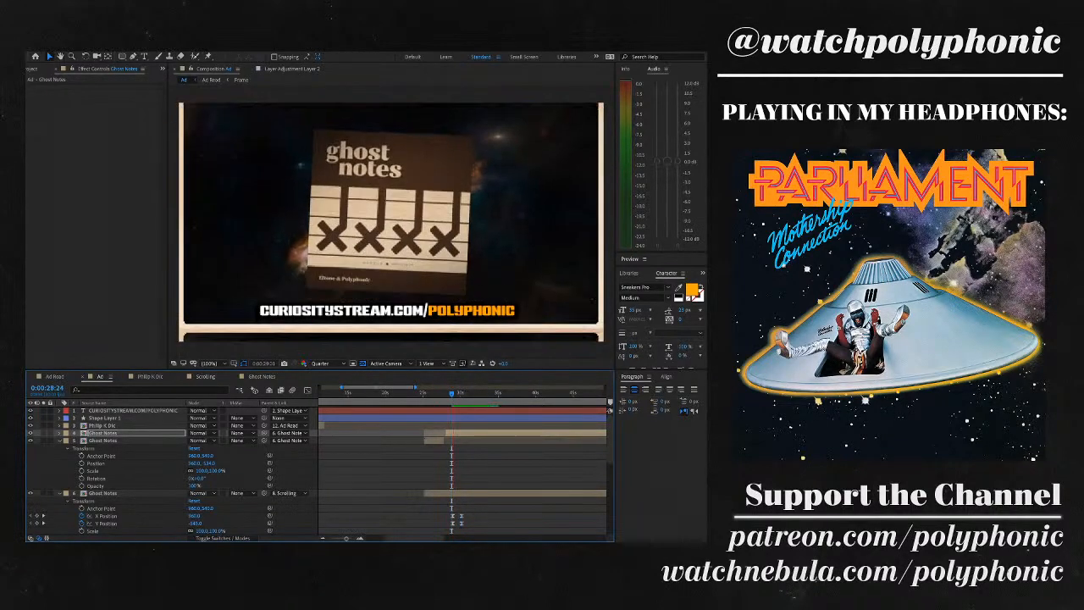
{"action": "key", "text": "equal"}
{"action": "key", "text": "equal"}
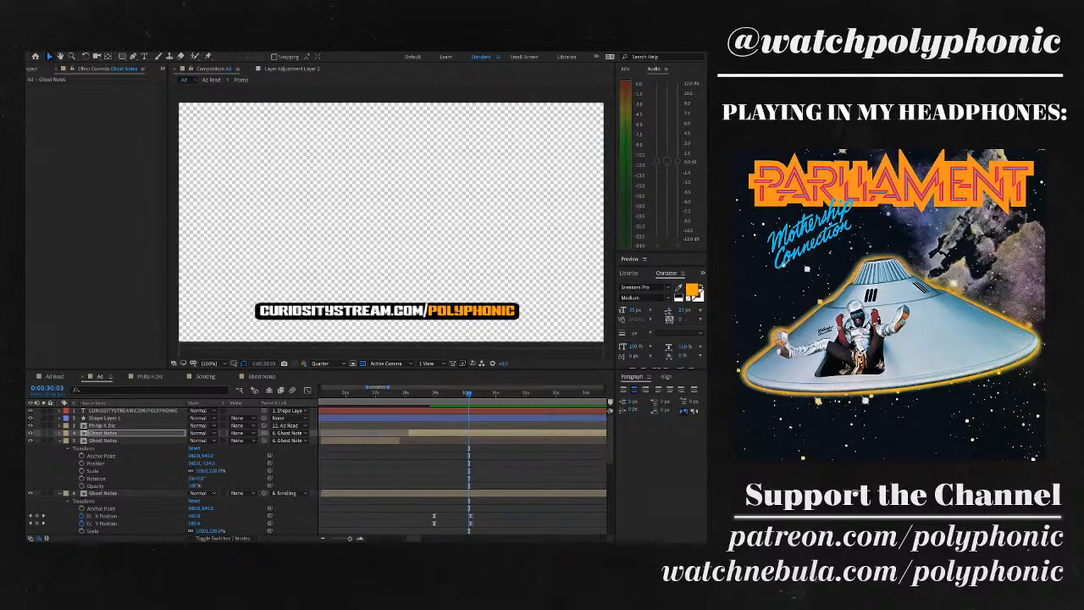
{"action": "key", "text": "F3"}
{"action": "left_click_drag", "start_coordinate": [468, 393], "coordinate": [438, 393]}
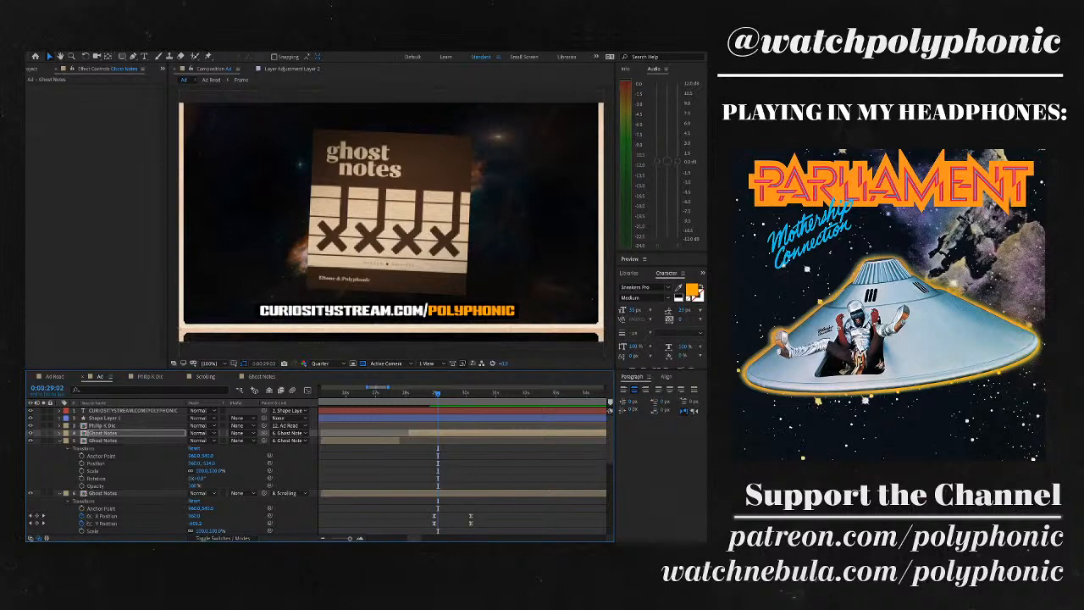
{"action": "key", "text": "space"}
{"action": "key", "text": "space"}
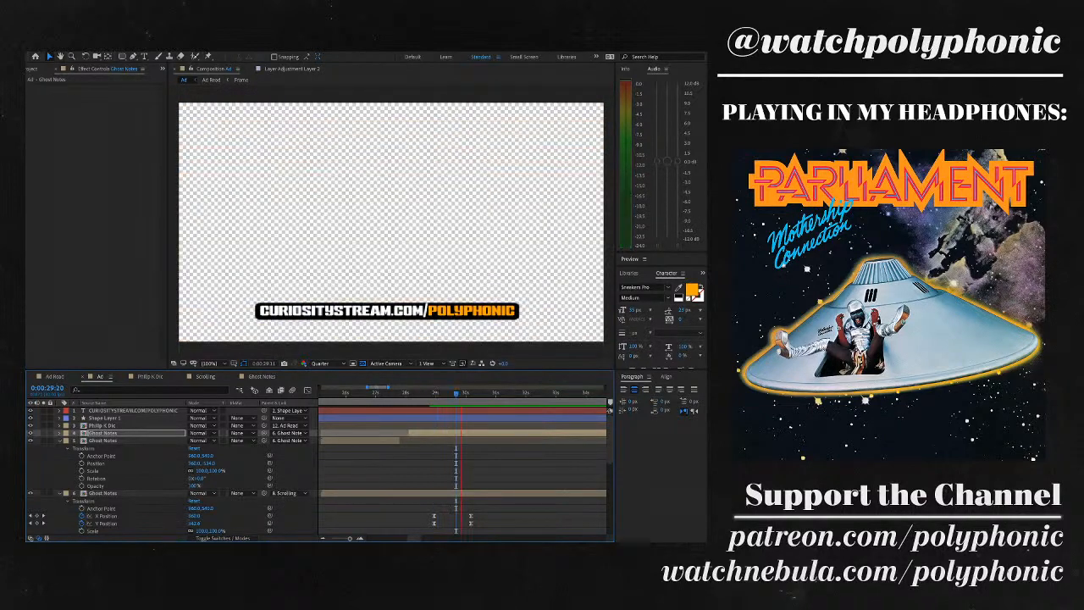
{"action": "key", "text": "space"}
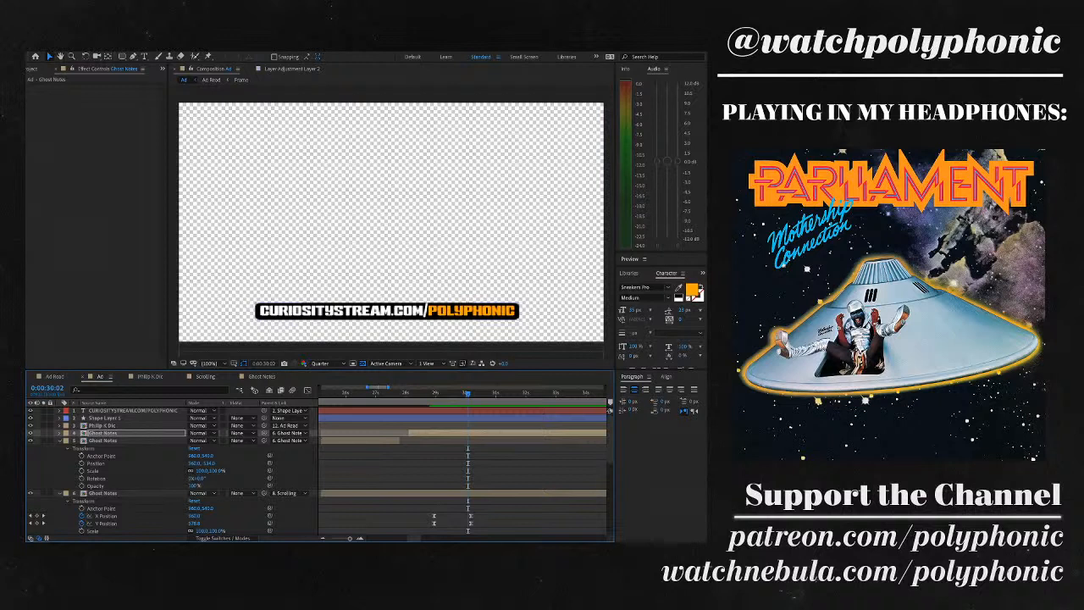
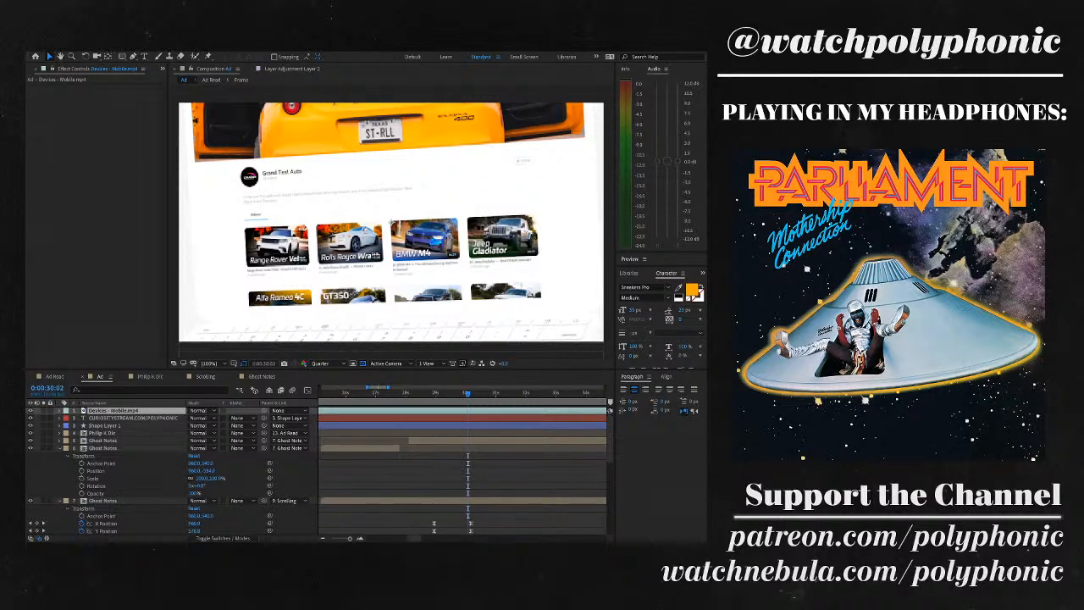
- Delete the Devices - Mobile.mp4 layer from the Ad composition
{"action": "key", "text": "comma"}
{"action": "key", "text": "period"}
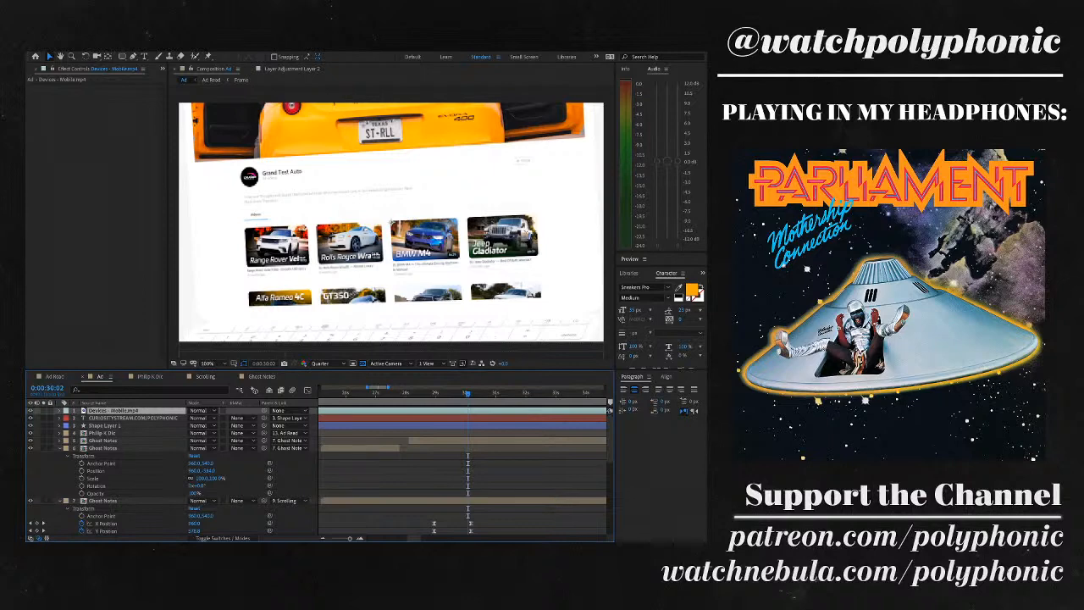
{"action": "key", "text": "Delete"}
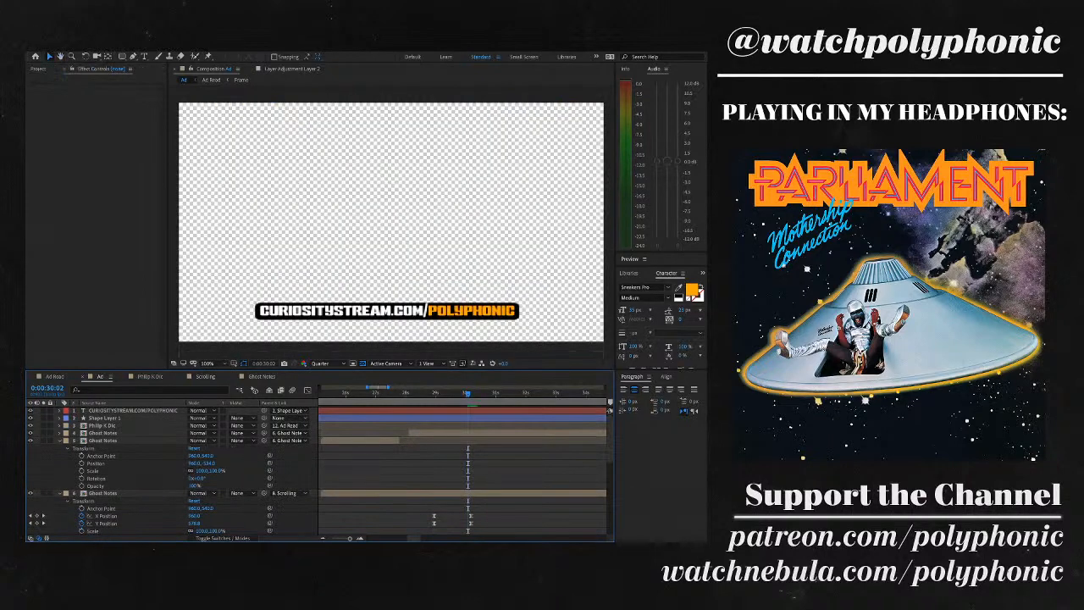
- Play the Ad composition from 0:00:30:02 to about 0:00:36:17, listening for the timing of the next transition
{"action": "key", "text": "minus"}
{"action": "key", "text": "minus"}
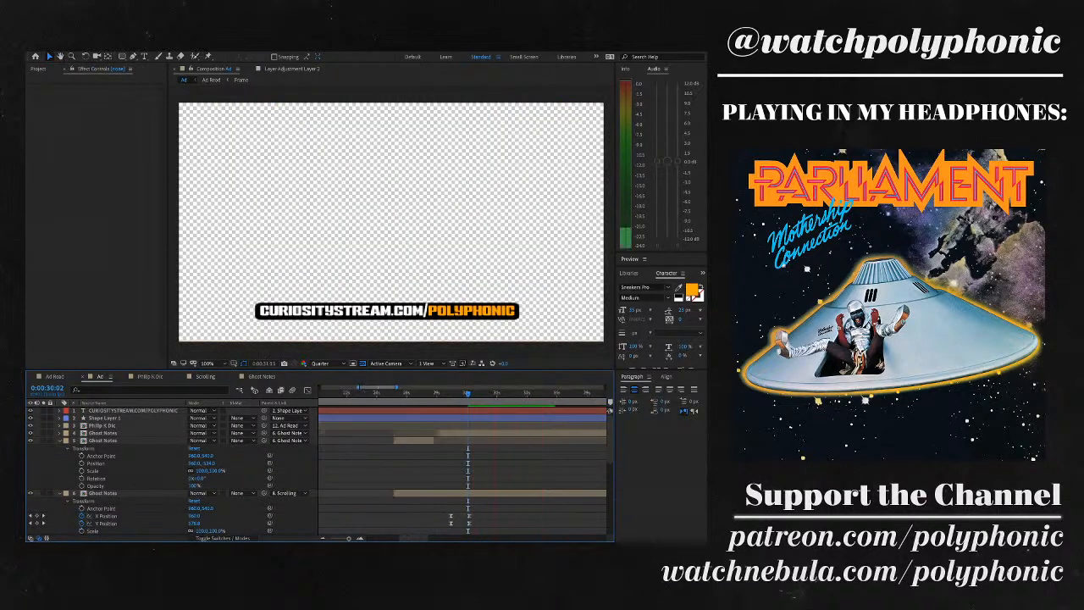
{"action": "key", "text": "minus"}
{"action": "key", "text": "minus"}
{"action": "key", "text": "minus"}
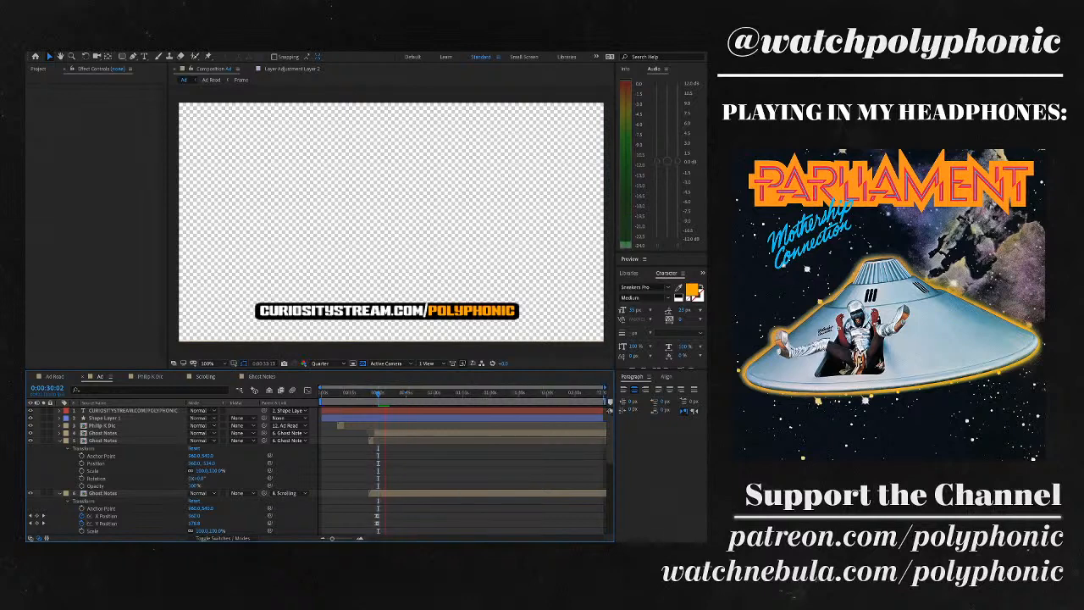
{"action": "scroll", "coordinate": [169, 470], "scroll_direction": "down", "scroll_amount": 5}
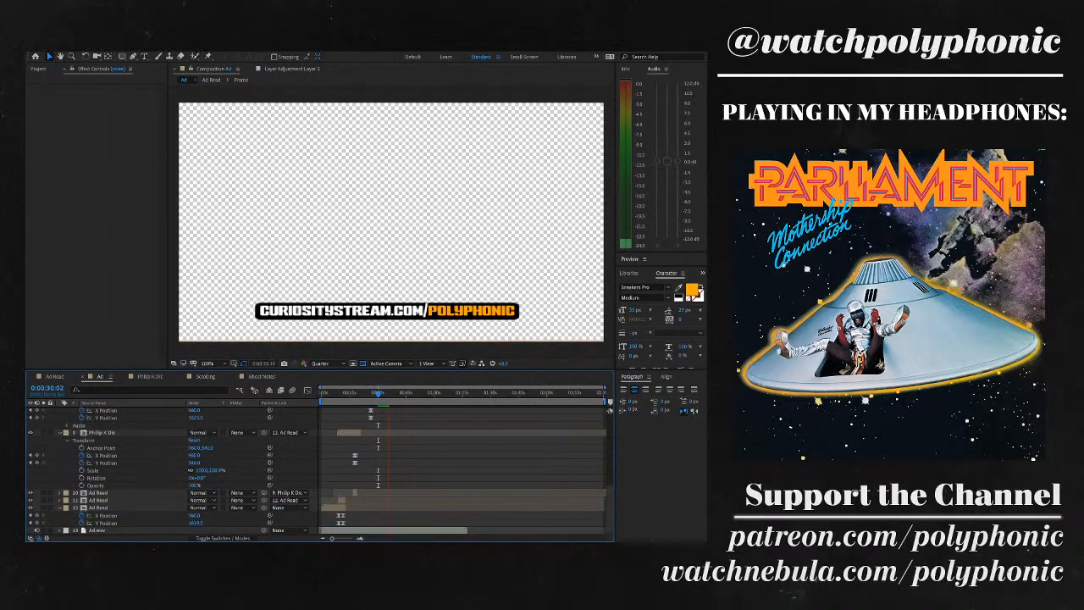
{"action": "scroll", "coordinate": [170, 470], "scroll_direction": "up", "scroll_amount": 3}
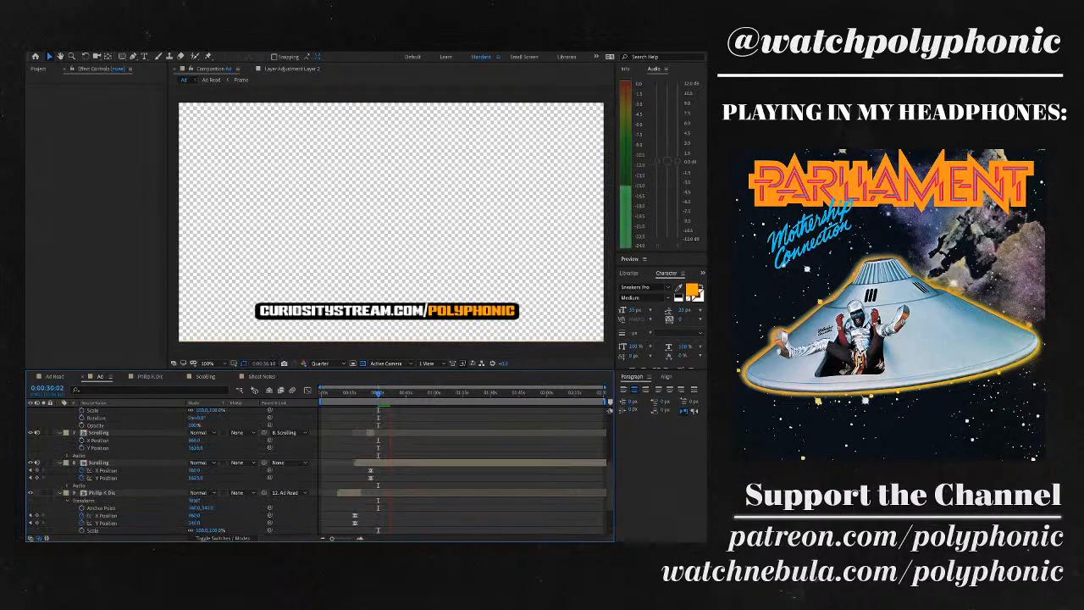
{"action": "key", "text": "equal"}
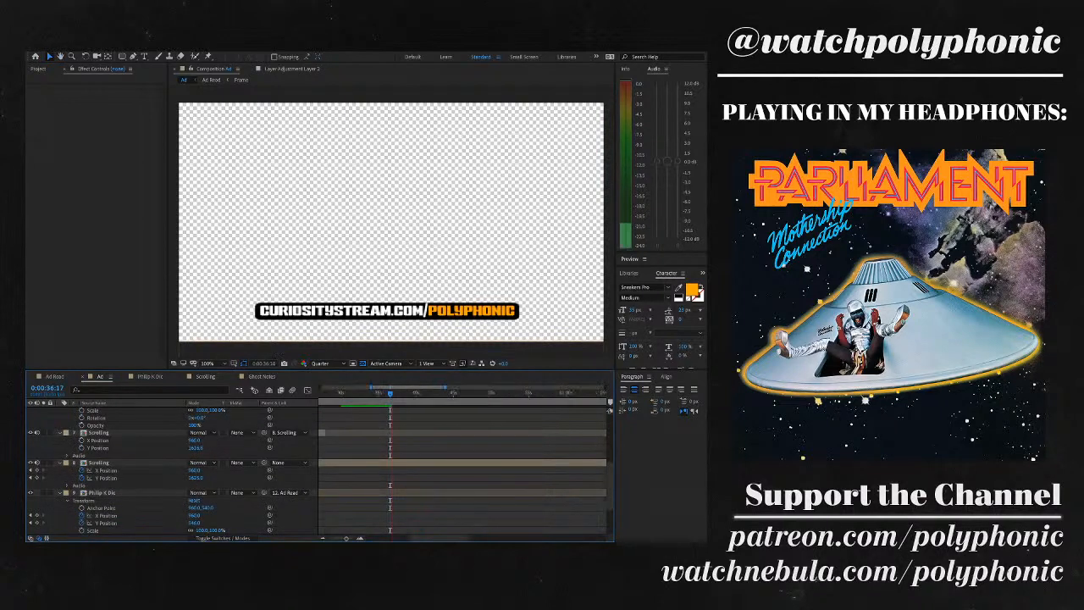
{"action": "key", "text": "equal"}
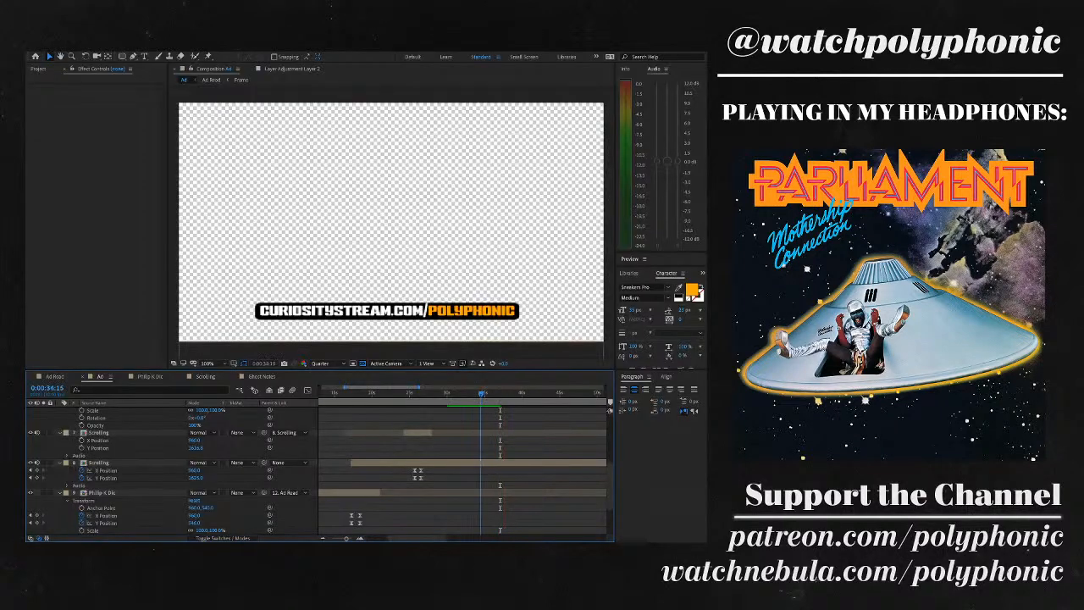
{"action": "key", "text": "v"}
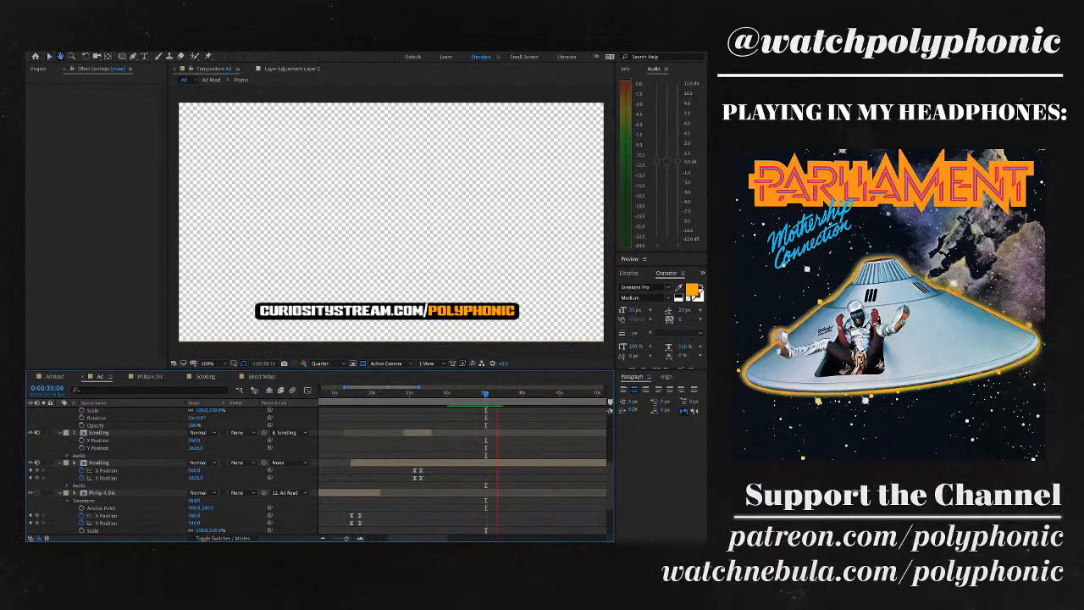
- Try to keyframe a second slide on the Scrolling layer, lowering its Y Position to 1275 at 0:00:36:21
{"action": "left_click", "coordinate": [106, 478]}
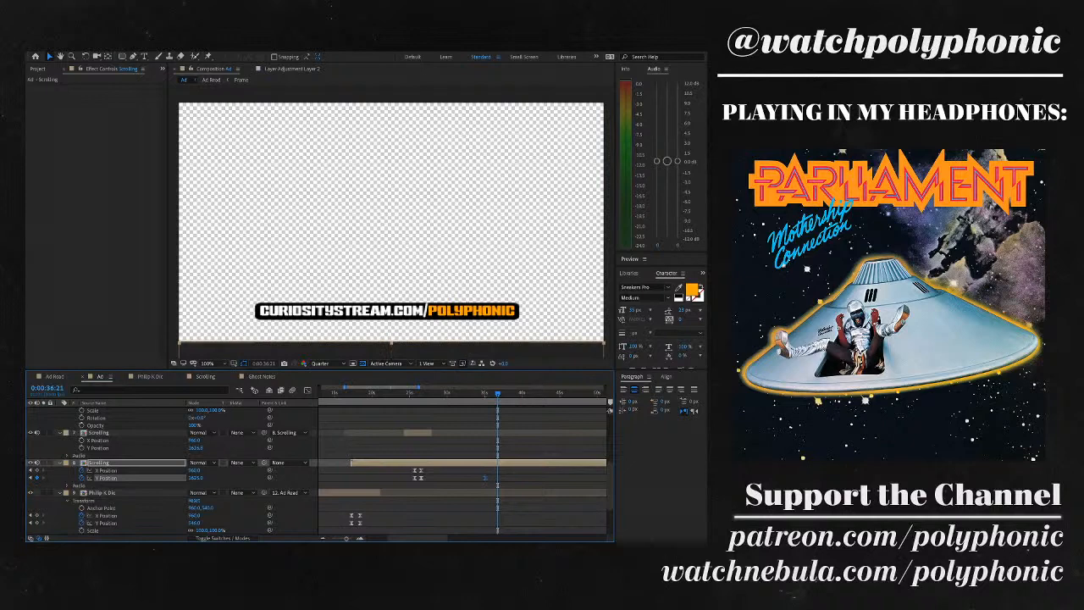
{"action": "left_click_drag", "start_coordinate": [196, 477], "coordinate": [139, 477]}
{"action": "scroll", "coordinate": [170, 475], "scroll_direction": "down", "scroll_amount": 3}
{"action": "key", "text": "minus"}
{"action": "key", "text": "minus"}
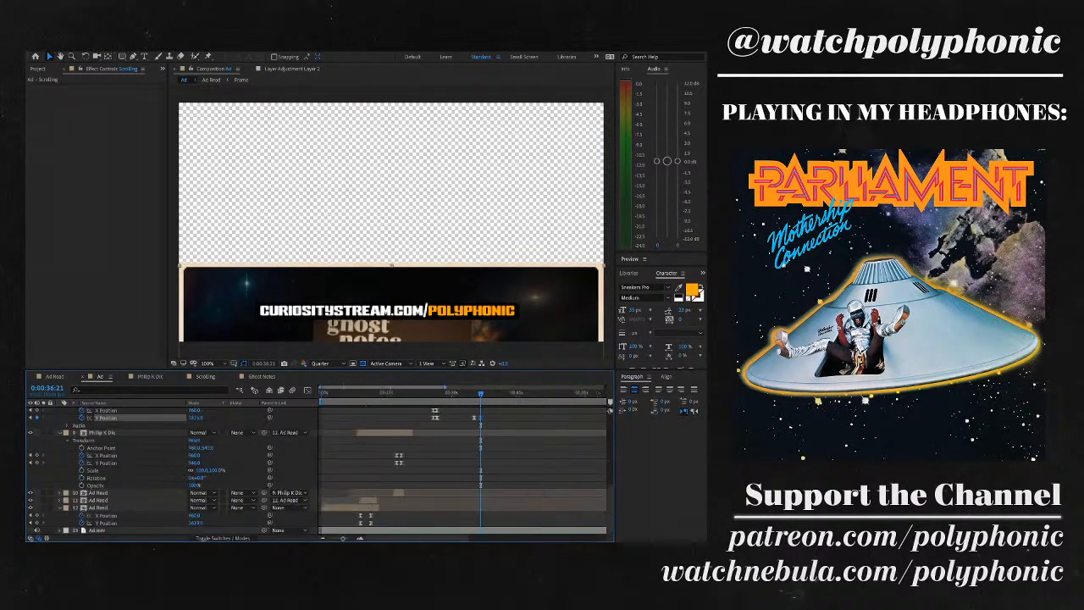
{"action": "scroll", "coordinate": [316, 471], "scroll_direction": "up", "scroll_amount": 2}
{"action": "key", "text": "equal"}
{"action": "key", "text": "equal"}
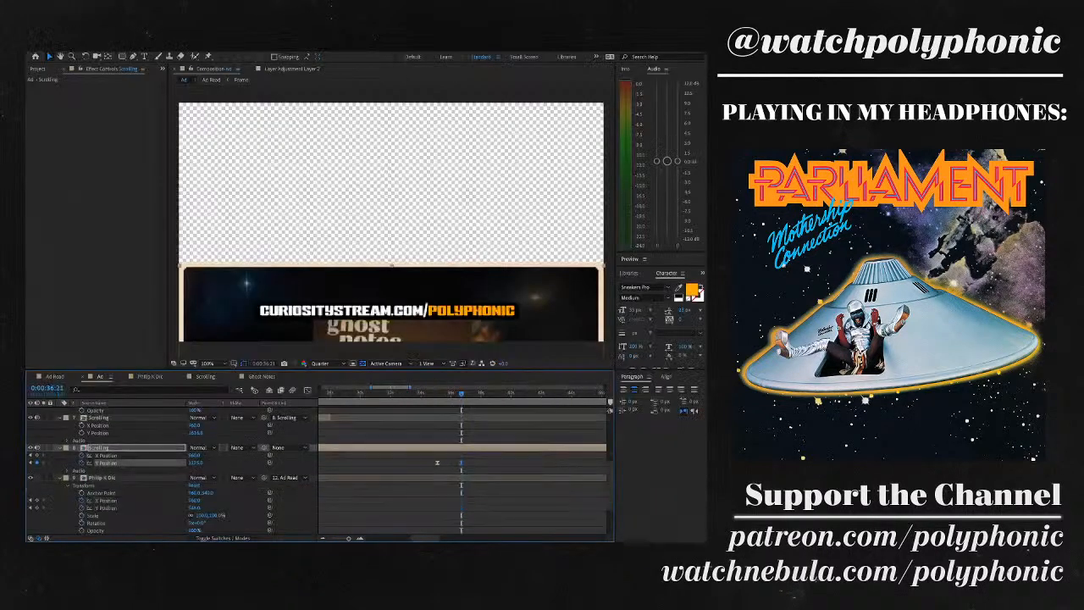
- Try changing the Scrolling layer's Y Position at 0:00:36:21 to 915 and further down to 540
{"action": "scroll", "coordinate": [320, 471], "scroll_direction": "down", "scroll_amount": 1}
{"action": "left_click", "coordinate": [195, 440]}
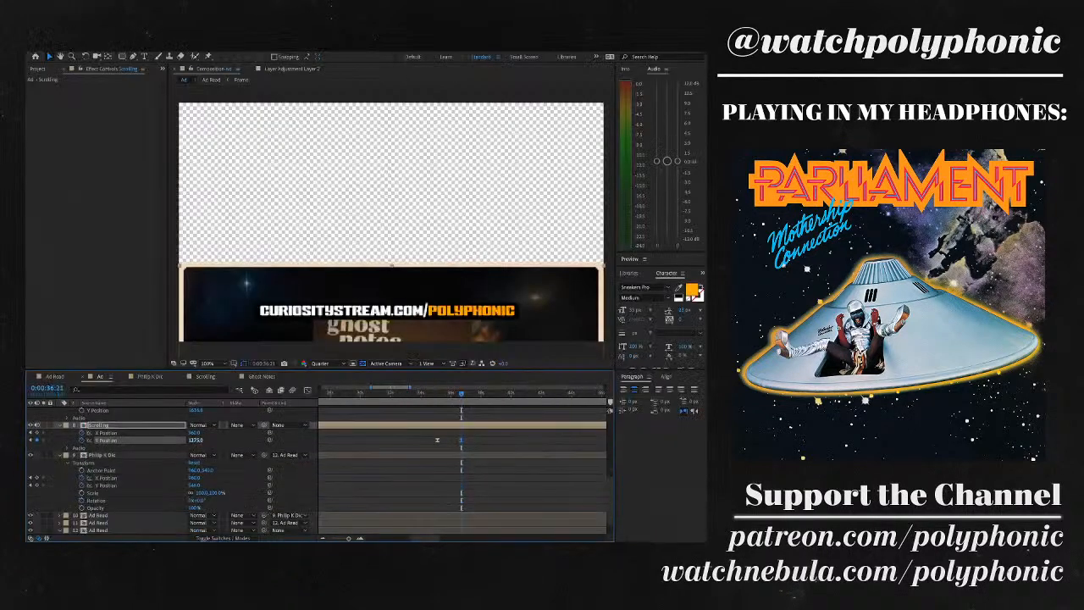
{"action": "type", "text": "315"}
{"action": "key", "text": "Return"}
{"action": "left_click", "coordinate": [195, 440]}
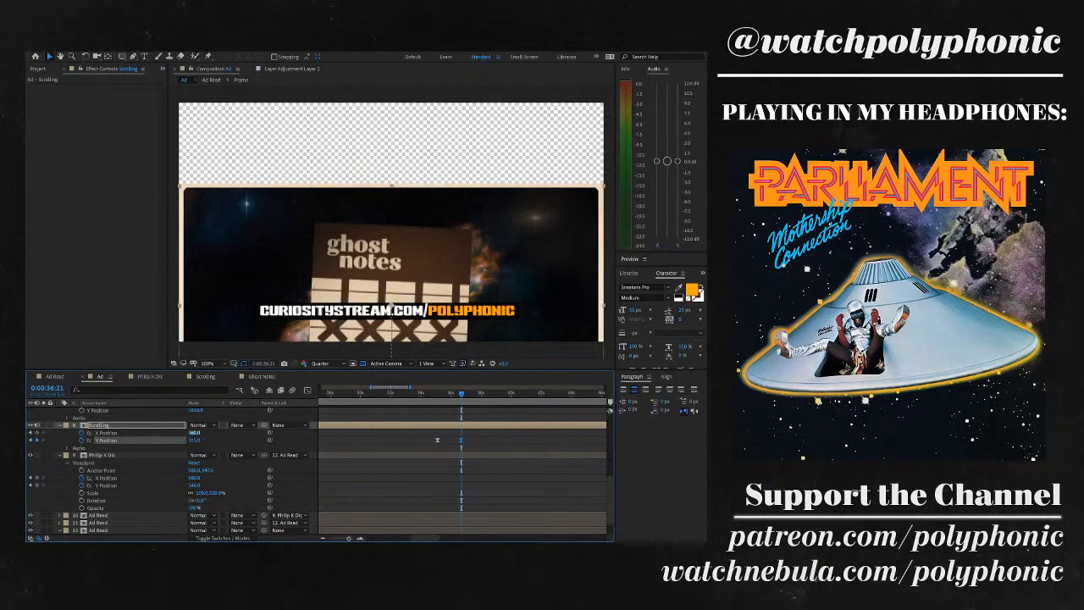
{"action": "type", "text": "915"}
{"action": "key", "text": "Return"}
{"action": "left_click_drag", "start_coordinate": [194, 440], "coordinate": [154, 440]}
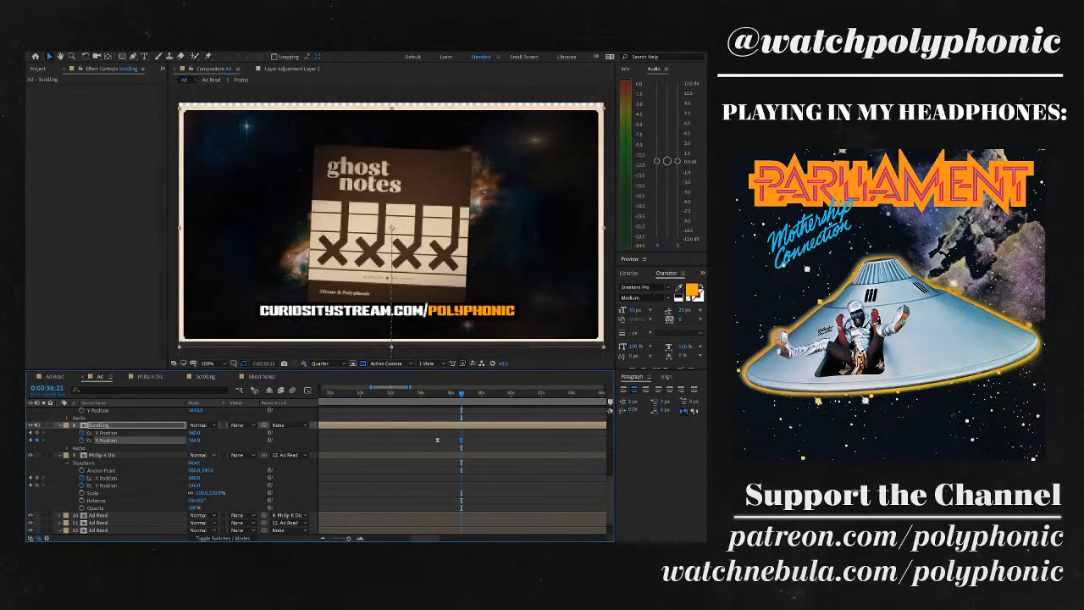
{"action": "left_click", "coordinate": [106, 440]}
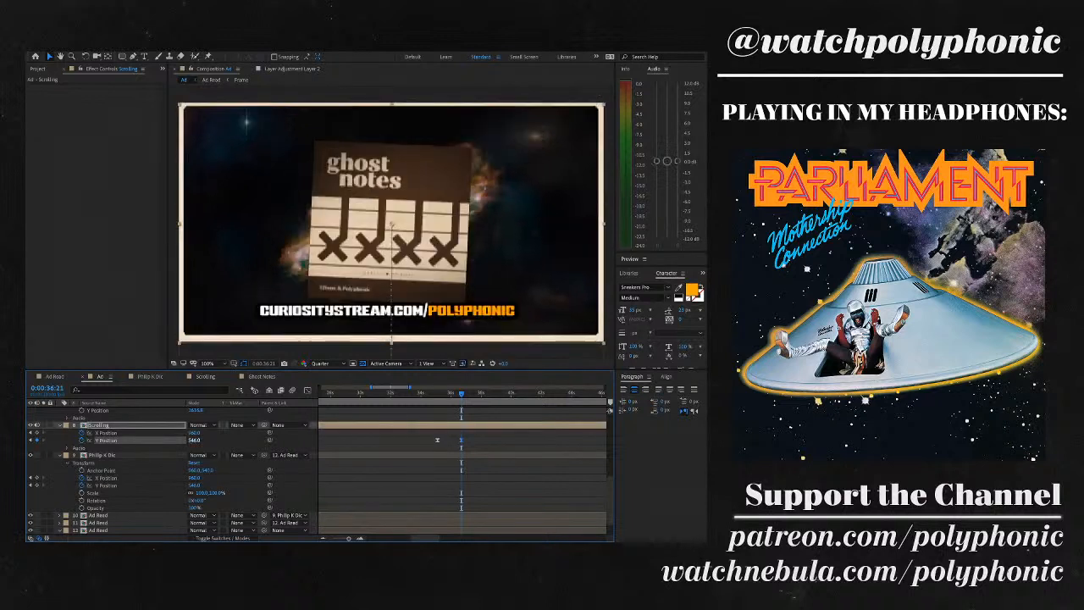
{"action": "left_click_drag", "start_coordinate": [194, 439], "coordinate": [193, 440]}
- Examine the Scrolling layer's Y Position speed curve and keyframes around 0:00:36:21
{"action": "left_click", "coordinate": [307, 389]}
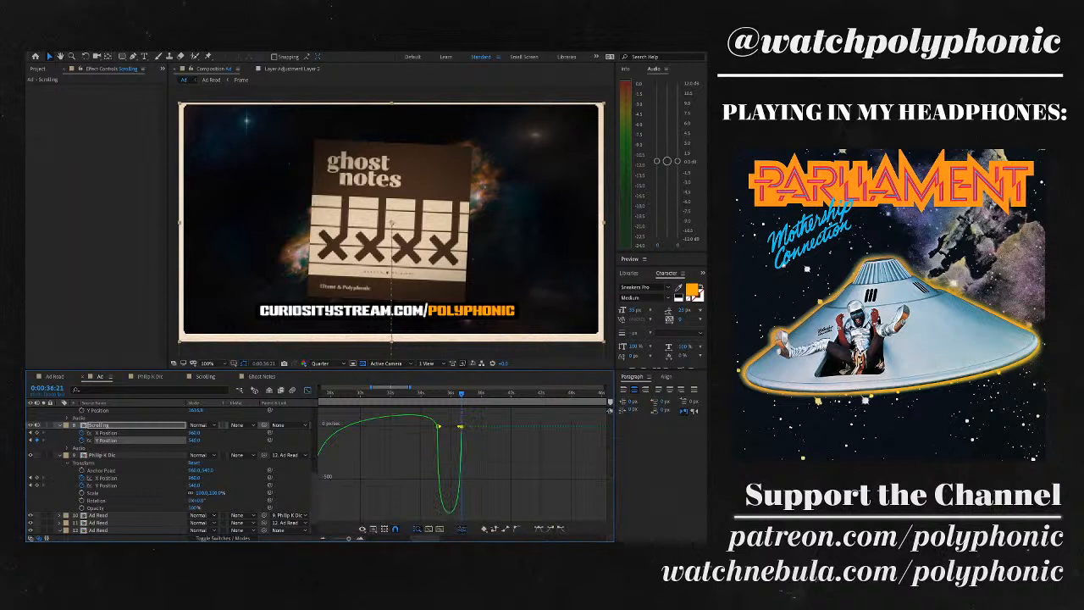
{"action": "key", "text": "equal"}
{"action": "key", "text": "equal"}
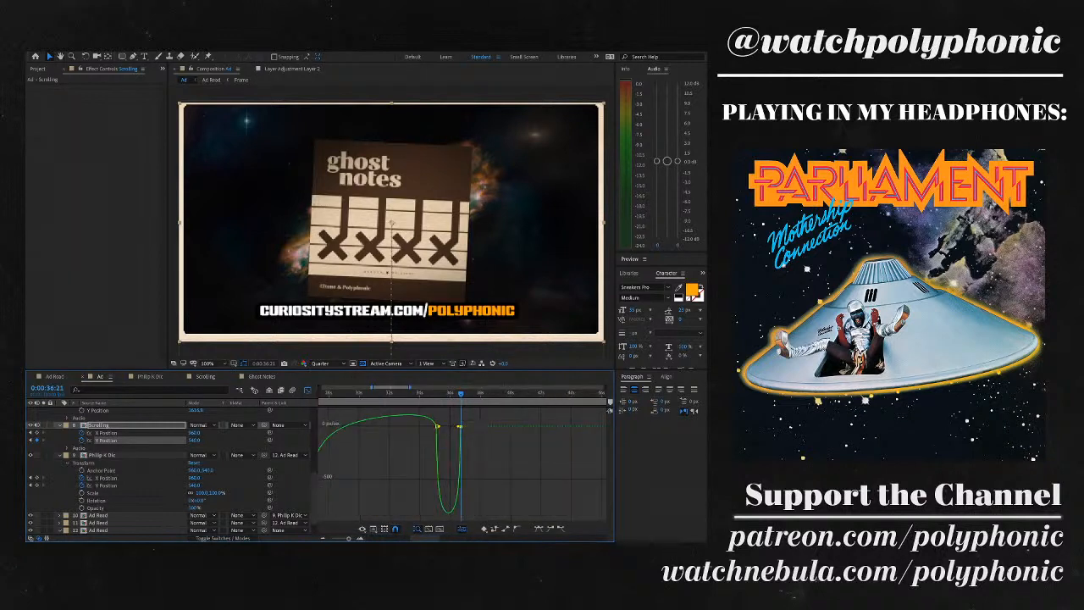
{"action": "key", "text": "minus"}
{"action": "left_click", "coordinate": [306, 390]}
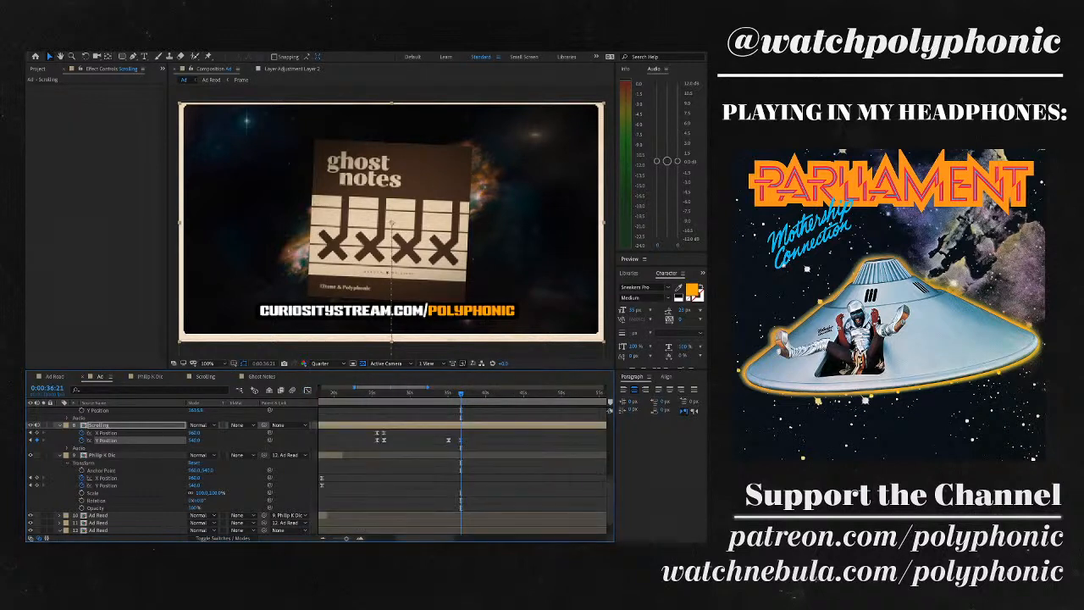
{"action": "scroll", "coordinate": [318, 470], "scroll_direction": "up", "scroll_amount": 5}
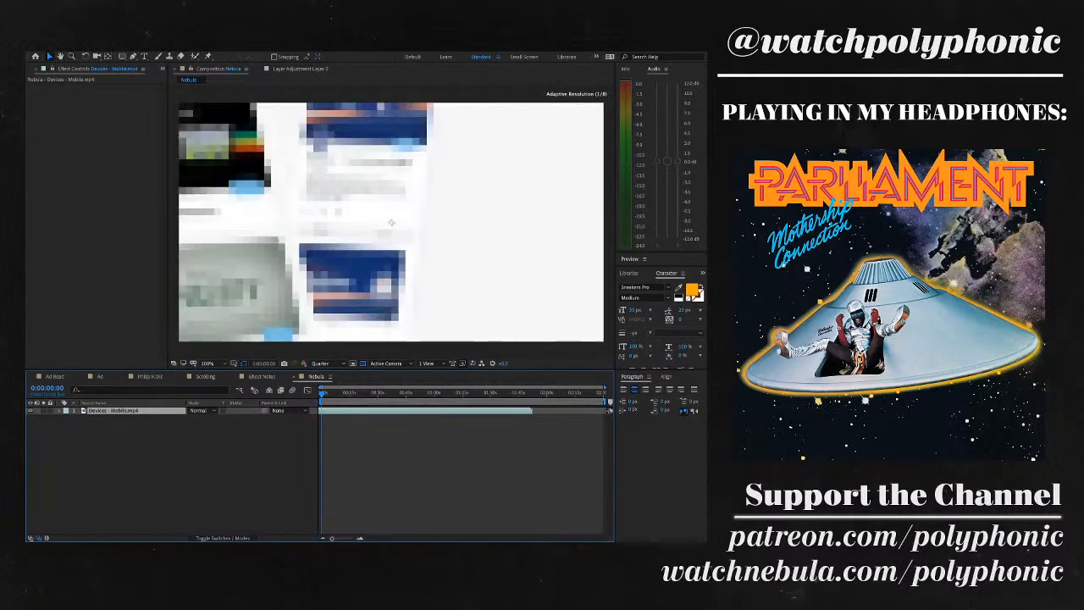
- Scale Devices - Mobile.mp4 down to just cover the Nebula composition frame and shift the clip earlier in time
{"action": "key", "text": "comma"}
{"action": "key", "text": "comma"}
{"action": "left_click_drag", "start_coordinate": [497, 281], "coordinate": [446, 252]}
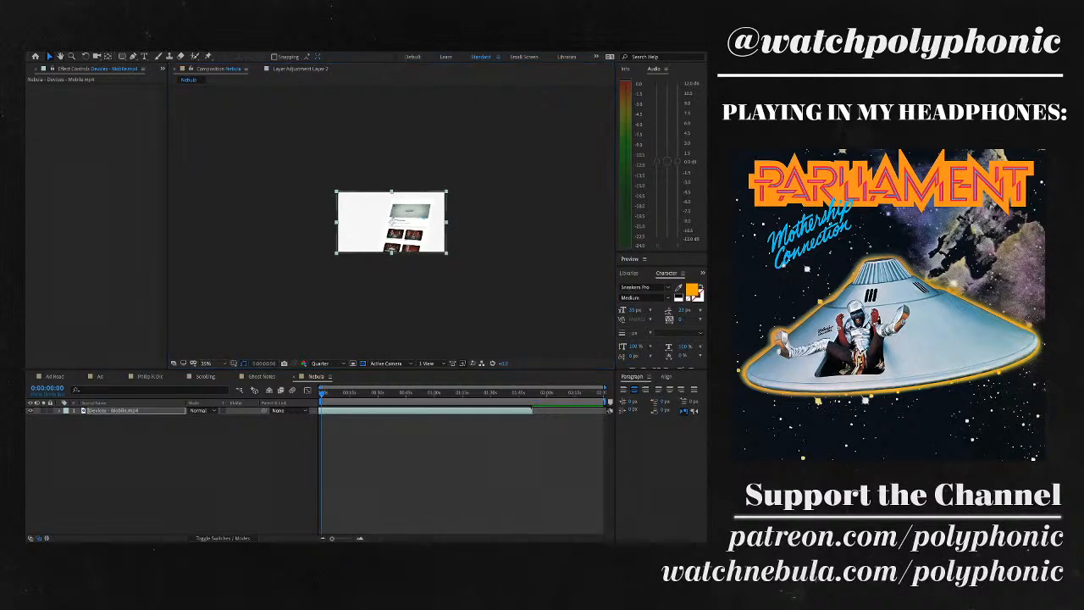
{"action": "key", "text": "alt+slash"}
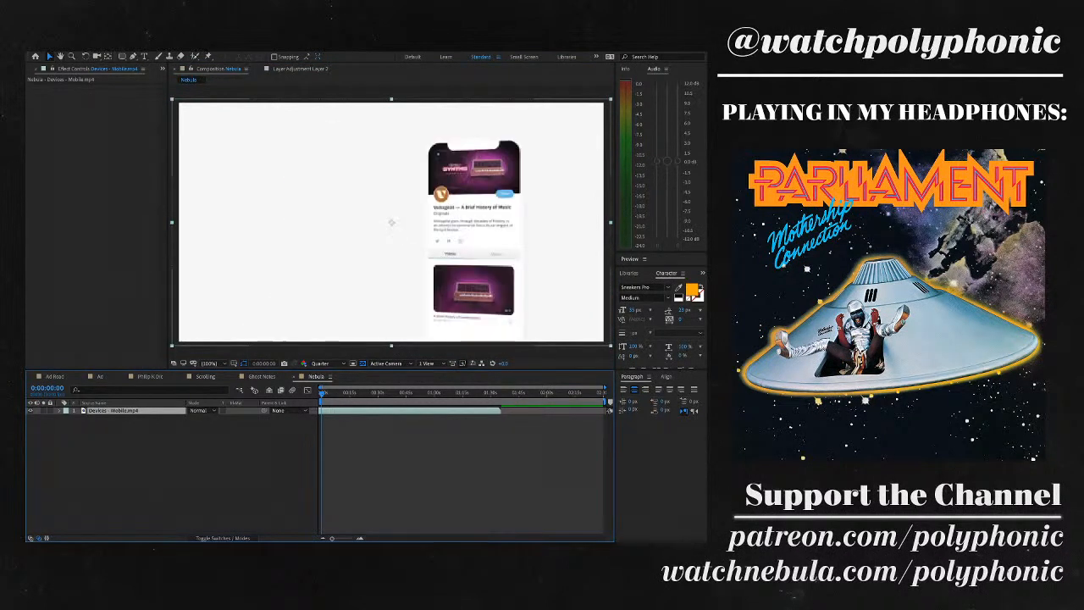
{"action": "key", "text": "ctrl+shift+a"}
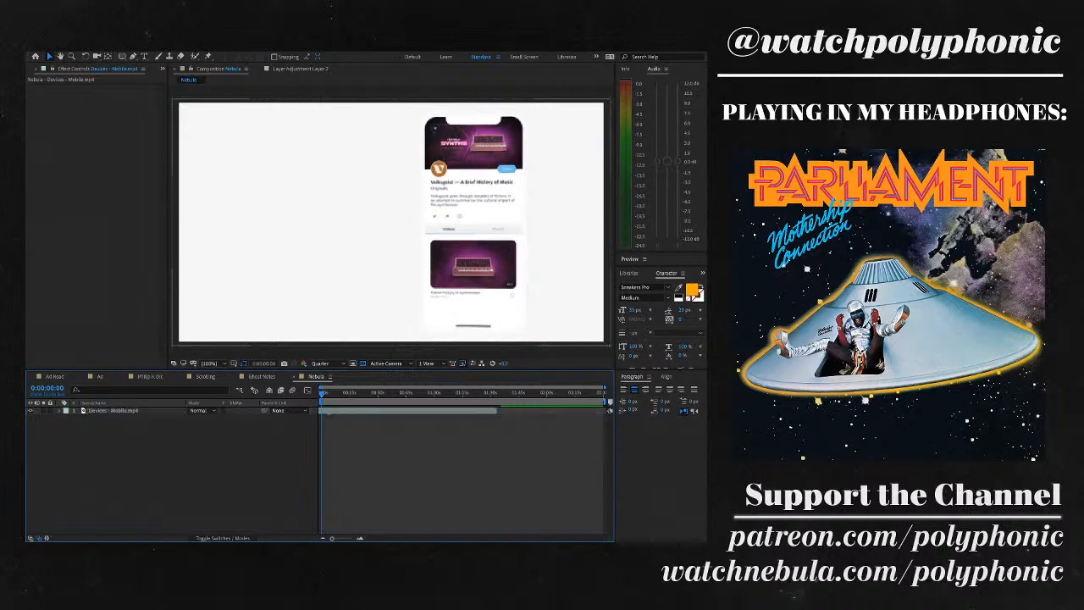
{"action": "key", "text": "period"}
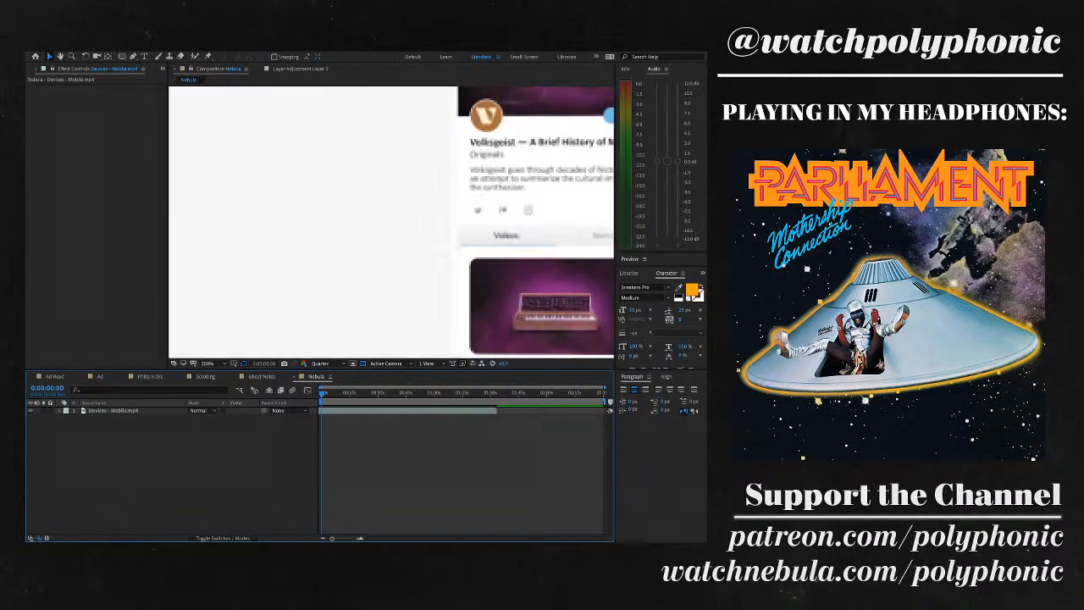
{"action": "key", "text": "slash"}
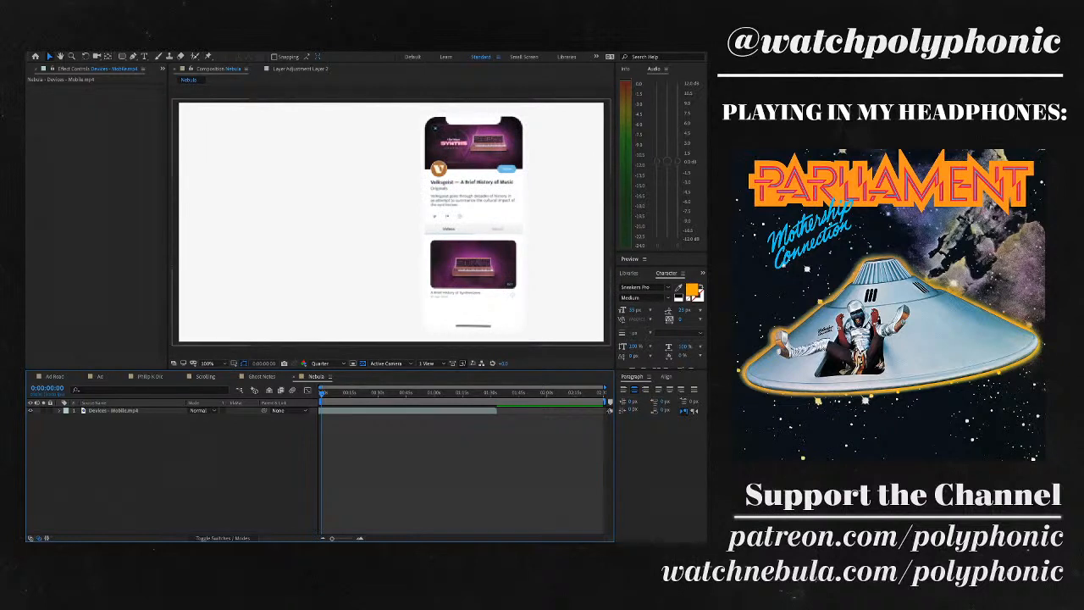
{"action": "left_click_drag", "start_coordinate": [407, 409], "coordinate": [393, 410]}
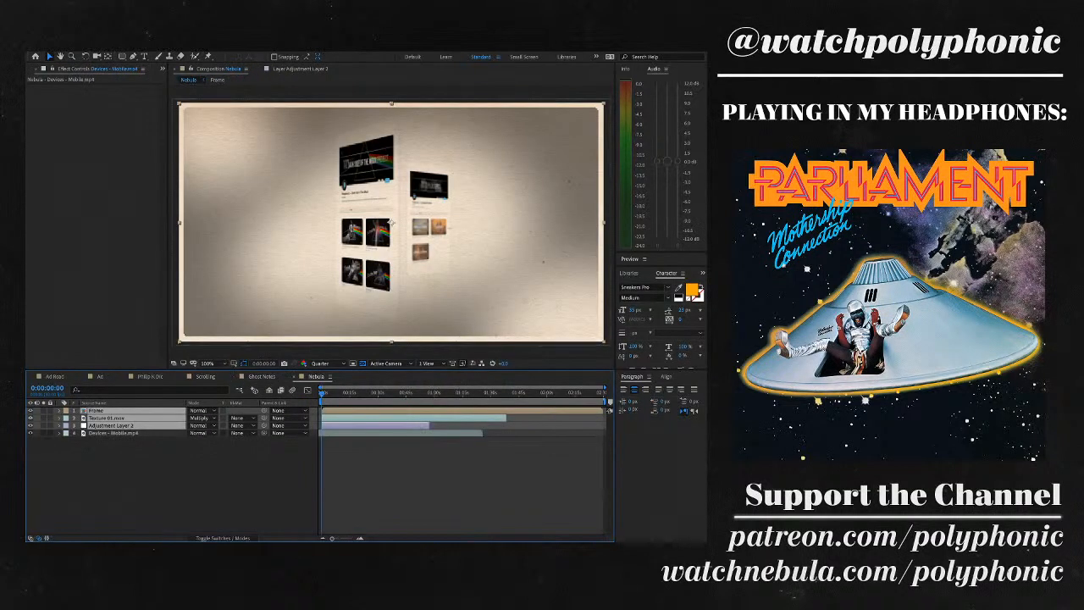
- Set the Nebula preview to full resolution and lower the Texture 01.mov layer's opacity to about 27%
{"action": "key", "text": "ctrl+shift+a"}
{"action": "key", "text": "ctrl+j"}
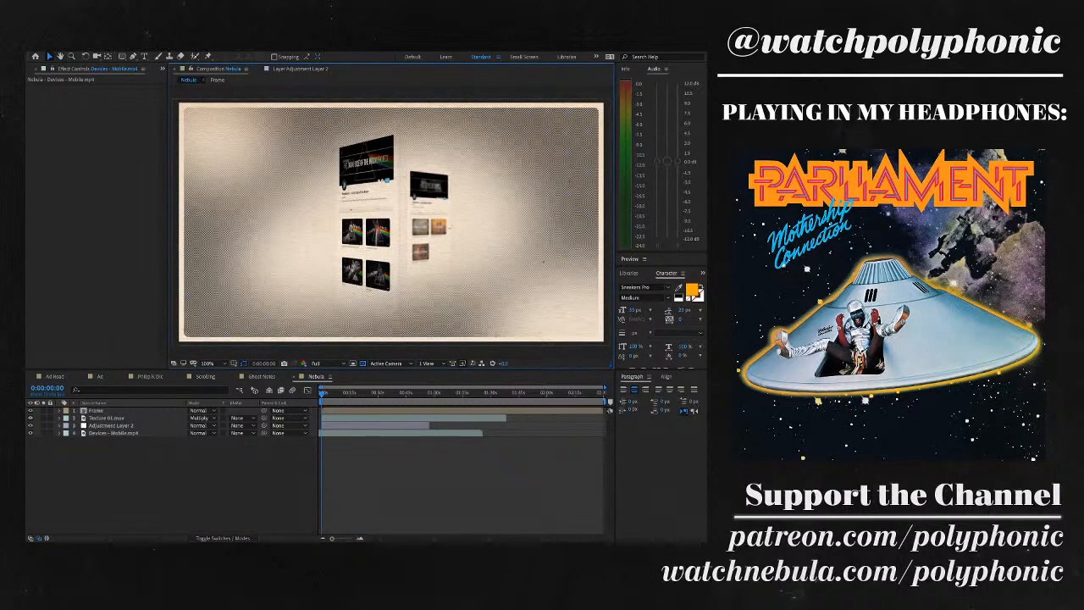
{"action": "left_click", "coordinate": [107, 418]}
{"action": "key", "text": "t"}
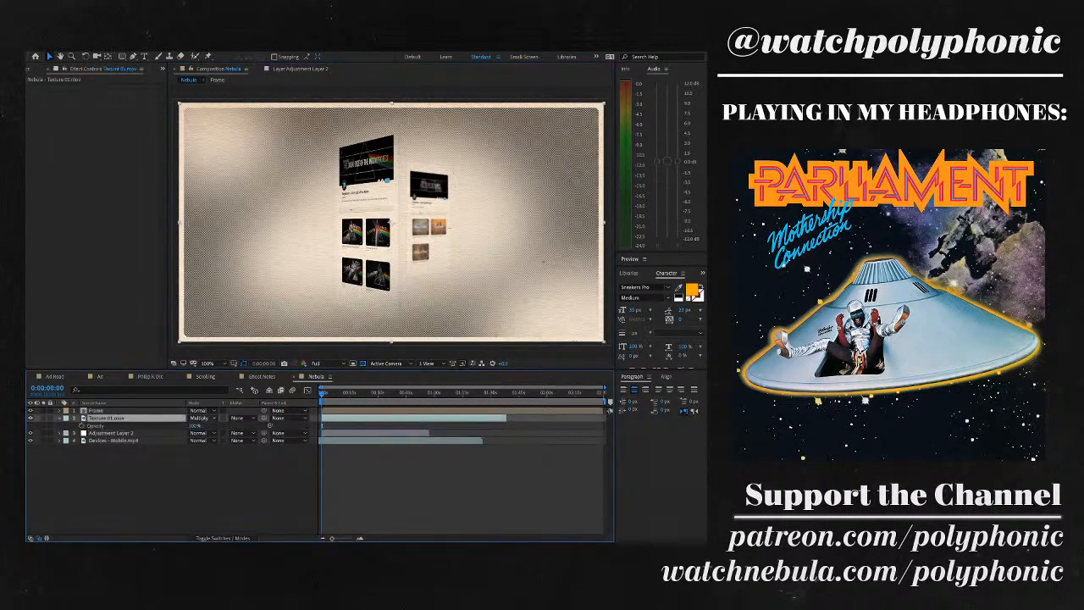
{"action": "left_click_drag", "start_coordinate": [194, 425], "coordinate": [132, 425]}
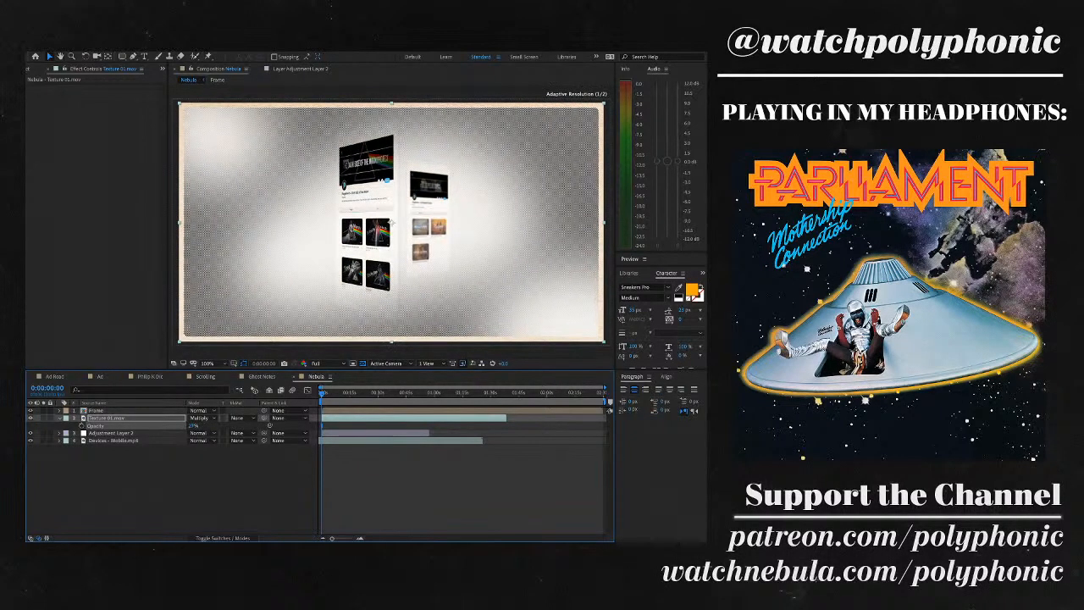
- Lower the opacity of Adjustment Layer 2 in the Nebula composition and deselect everything
{"action": "left_click", "coordinate": [111, 432]}
{"action": "key", "text": "t"}
{"action": "left_click_drag", "start_coordinate": [194, 440], "coordinate": [142, 440]}
{"action": "key", "text": "F2"}
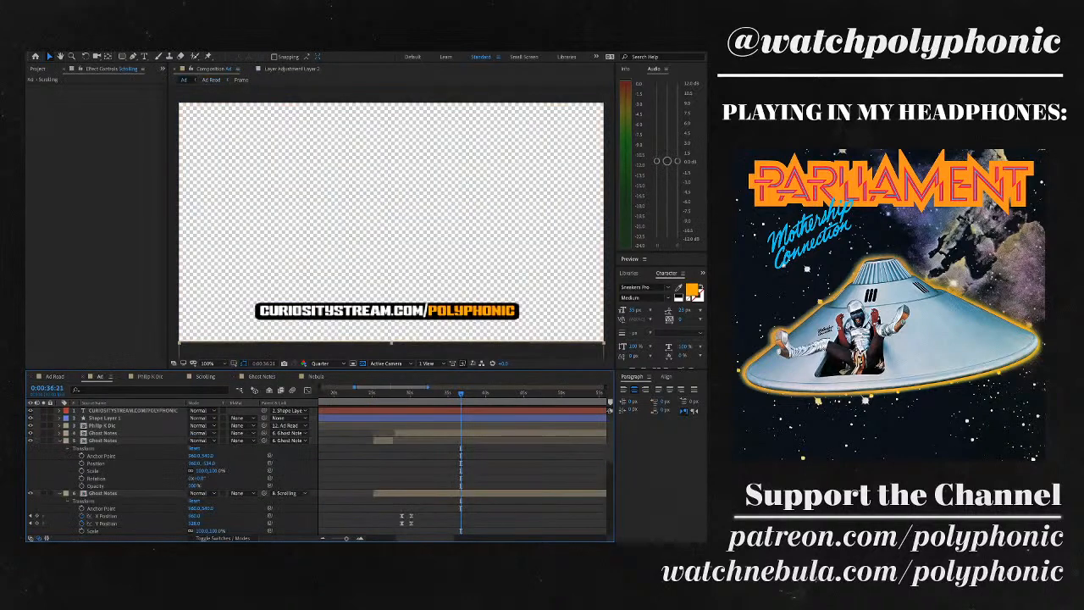
- Preview the Ad composition around 0:00:35:24 and 0:00:29:20, and park the playhead at 0:00:30:04
{"action": "left_click_drag", "start_coordinate": [461, 392], "coordinate": [440, 393]}
{"action": "key", "text": "space"}
{"action": "scroll", "coordinate": [319, 471], "scroll_direction": "down", "scroll_amount": 6}
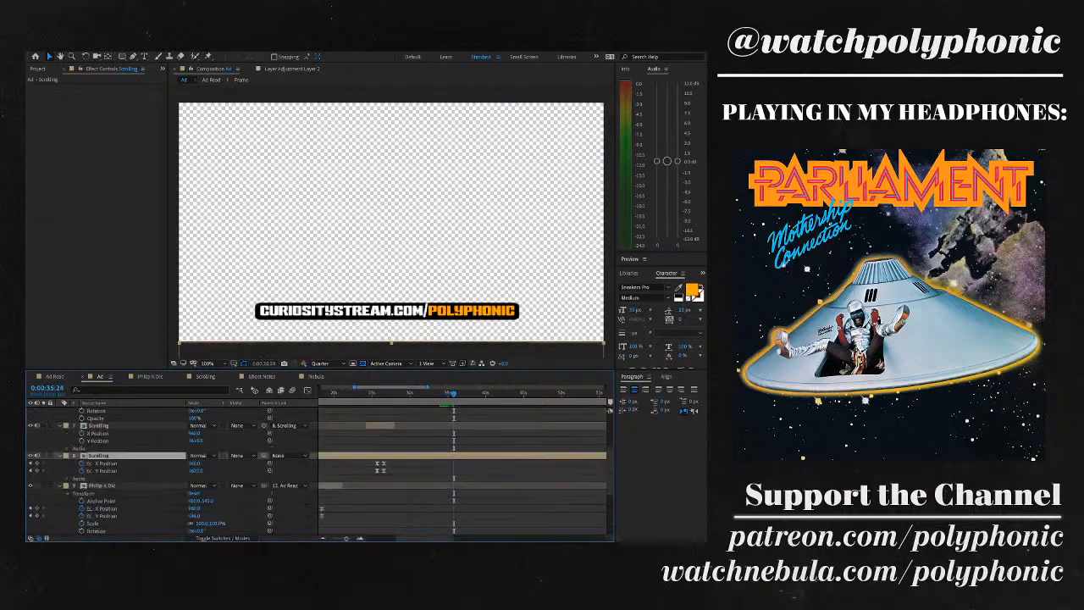
{"action": "scroll", "coordinate": [319, 471], "scroll_direction": "up", "scroll_amount": 6}
{"action": "left_click_drag", "start_coordinate": [454, 393], "coordinate": [407, 393]}
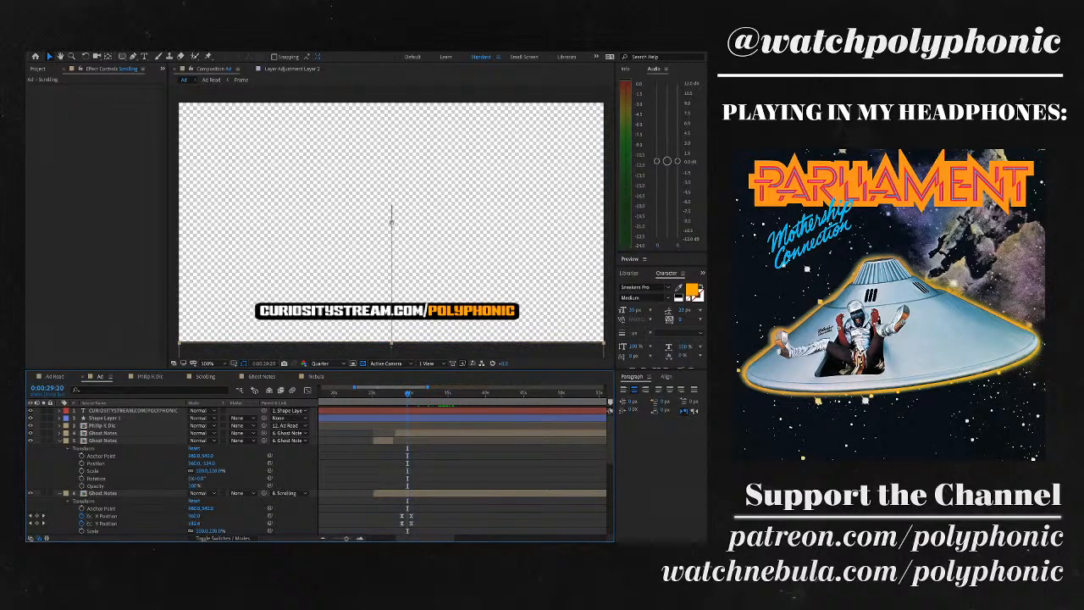
{"action": "key", "text": "space"}
{"action": "left_click_drag", "start_coordinate": [420, 393], "coordinate": [410, 393]}
{"action": "left_click", "coordinate": [37, 69]}
{"action": "left_click", "coordinate": [50, 127]}
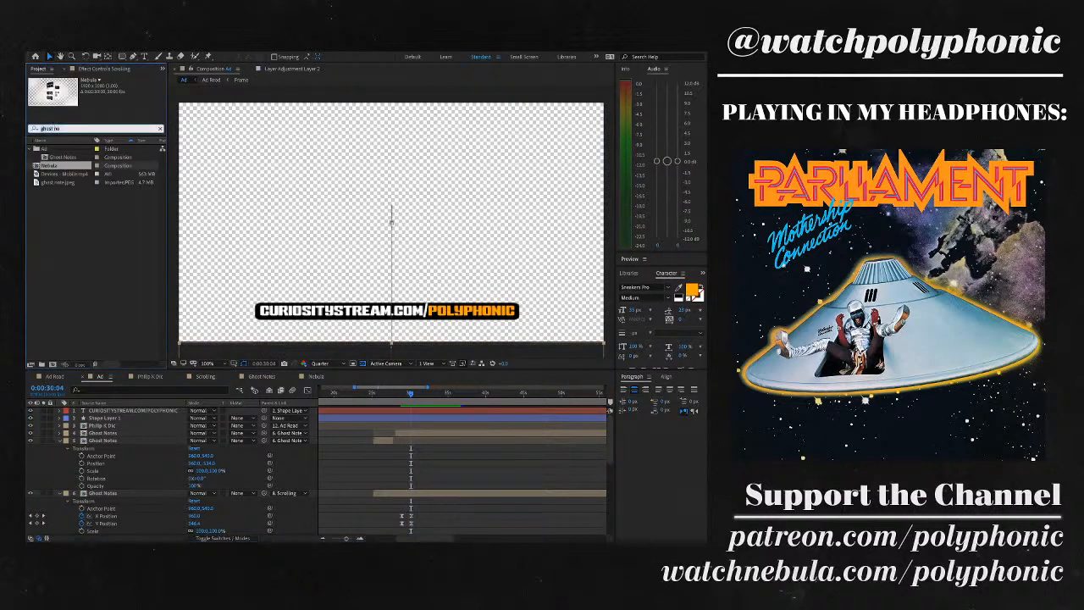
{"action": "left_click_drag", "start_coordinate": [57, 183], "coordinate": [410, 429]}
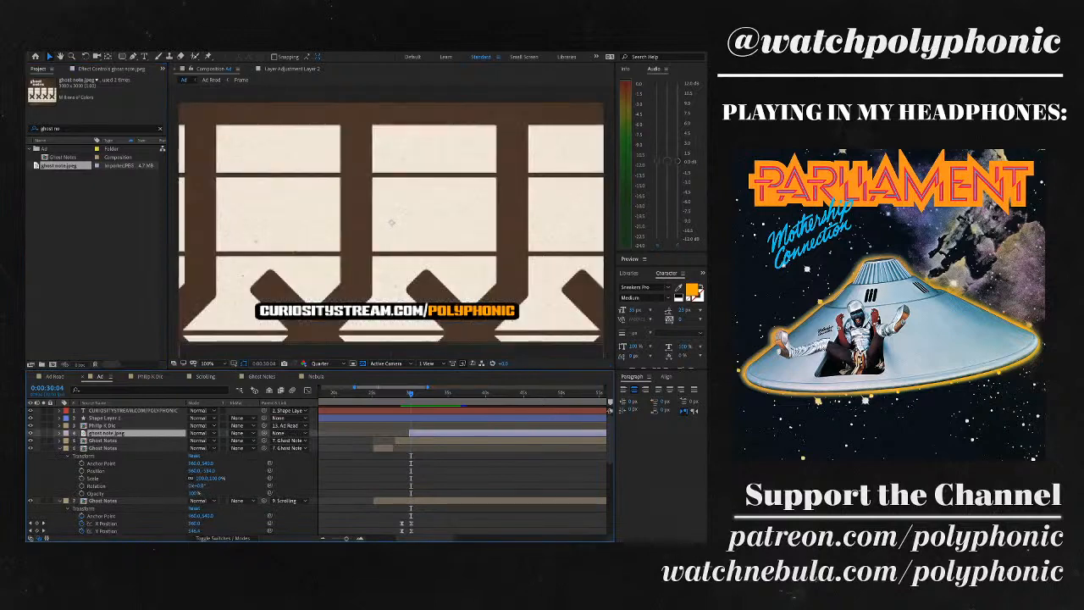
{"action": "key", "text": "comma"}
{"action": "key", "text": "ctrl+z"}
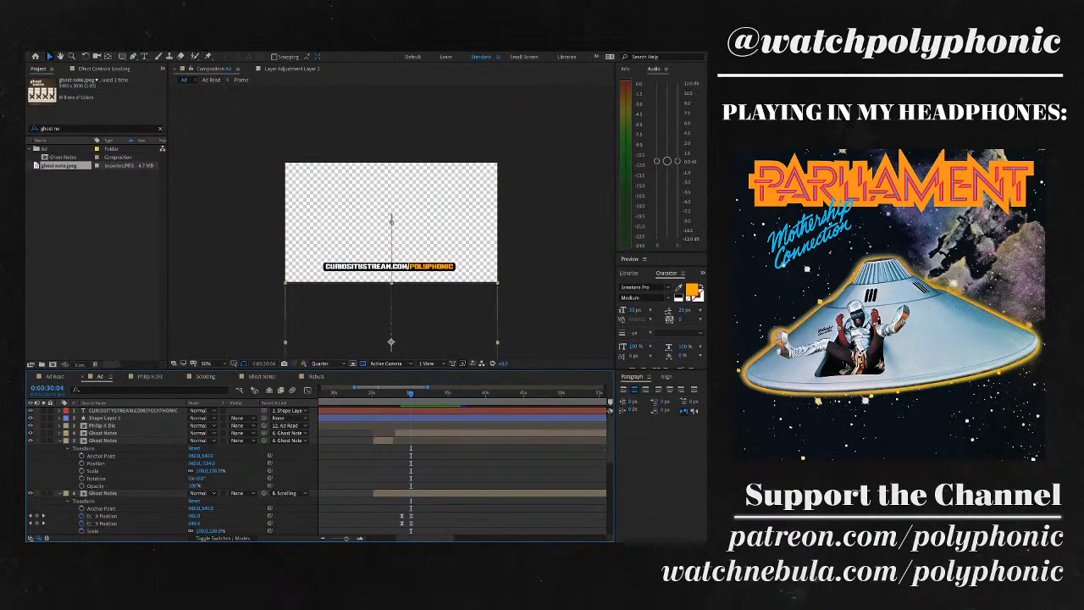
- Search the project for "nebula" and add the Nebula composition above the Ghost Notes layers in the Ad composition
{"action": "left_click", "coordinate": [51, 128]}
{"action": "key", "text": "ctrl+a"}
{"action": "type", "text": "neu"}
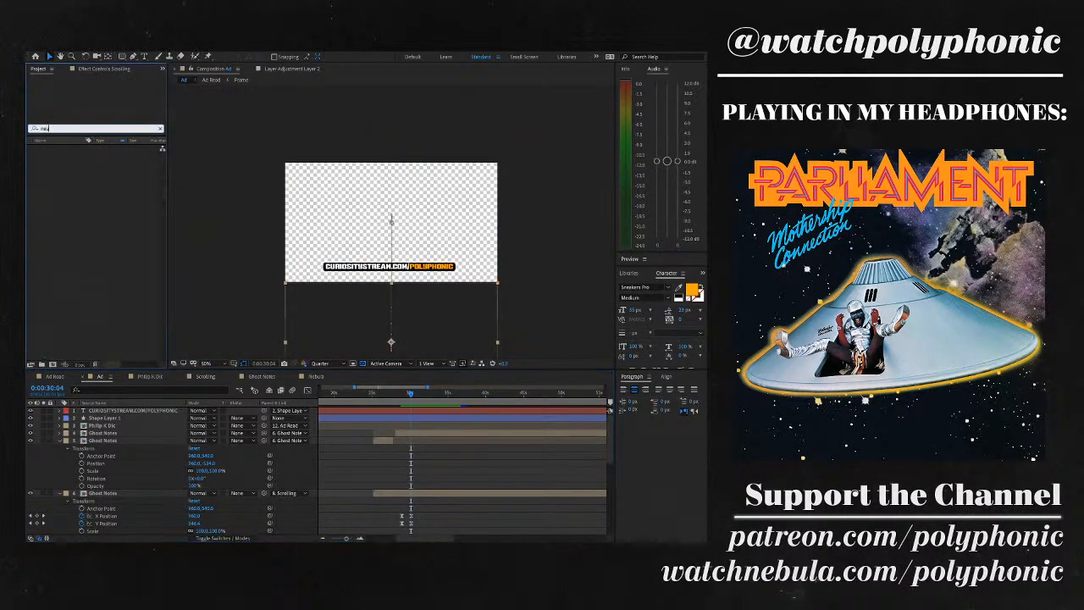
{"action": "key", "text": "BackSpace"}
{"action": "type", "text": "bula"}
{"action": "left_click_drag", "start_coordinate": [50, 216], "coordinate": [102, 430]}
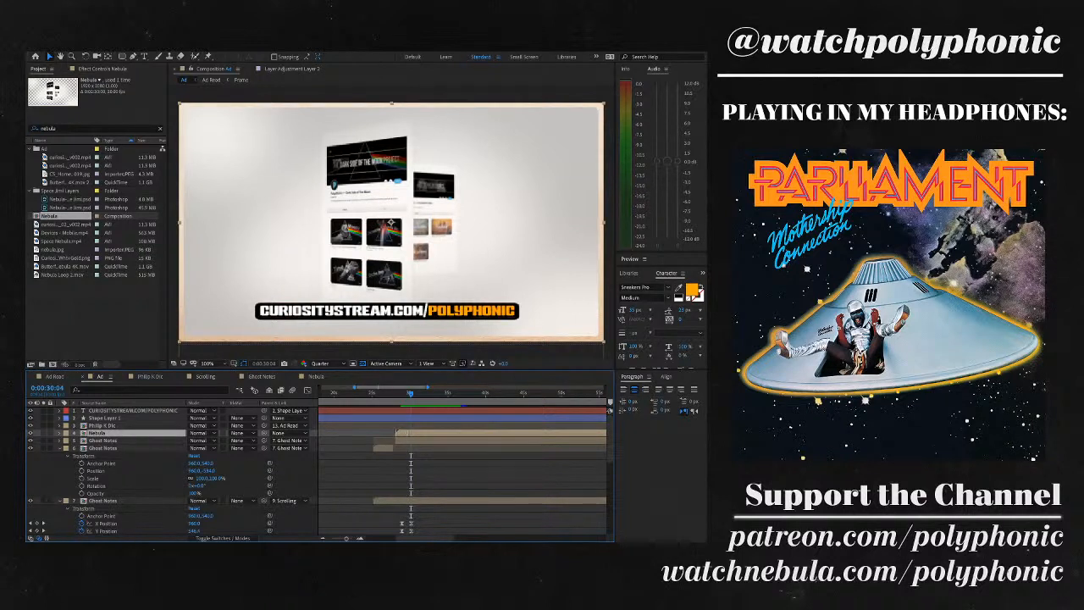
- Parent the Nebula layer to the keyframed Ghost Notes layer and preview the transition around 0:00:29:23
{"action": "left_click_drag", "start_coordinate": [268, 433], "coordinate": [264, 500]}
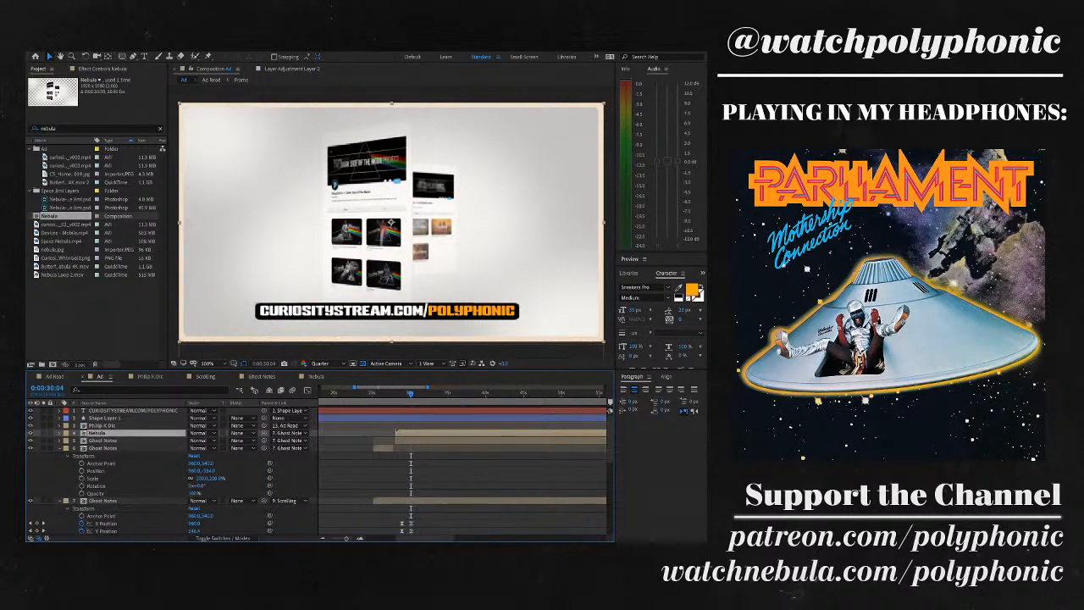
{"action": "left_click", "coordinate": [401, 394]}
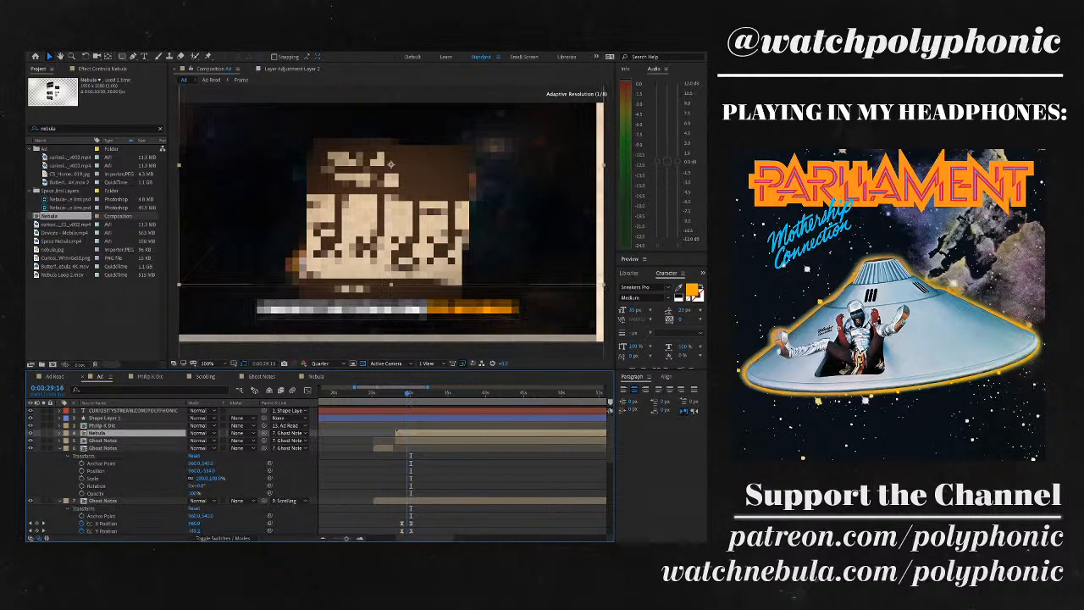
{"action": "key", "text": "space"}
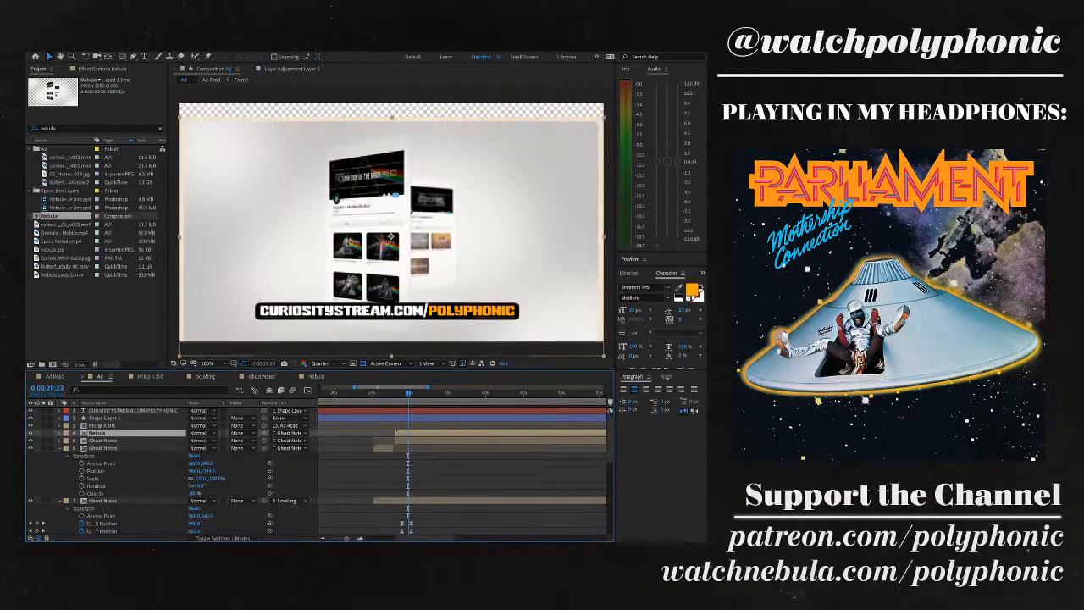
- Duplicate the Nebula layer, nudge both Nebula copies down until they fill the frame, and deselect everything
{"action": "key", "text": "ctrl+d"}
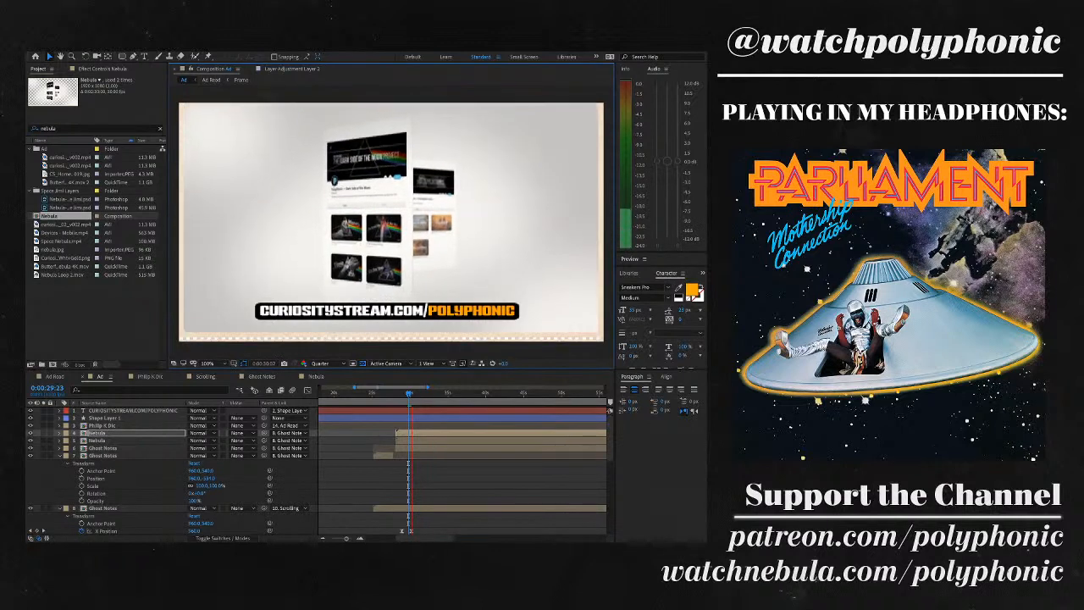
{"action": "key", "text": "equal"}
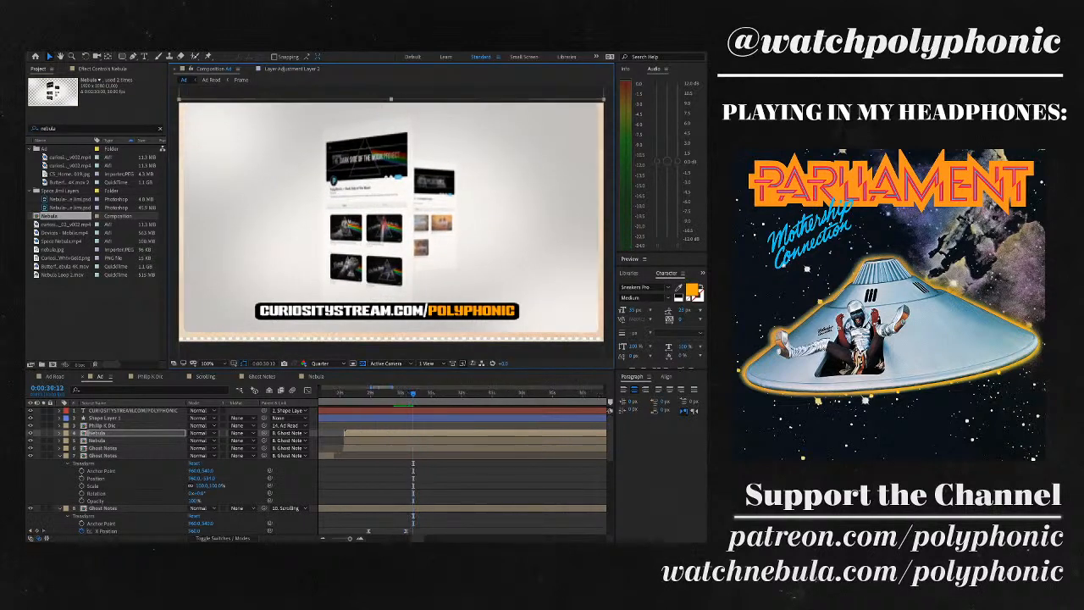
{"action": "key", "text": "comma"}
{"action": "key", "text": "ctrl+shift+Down"}
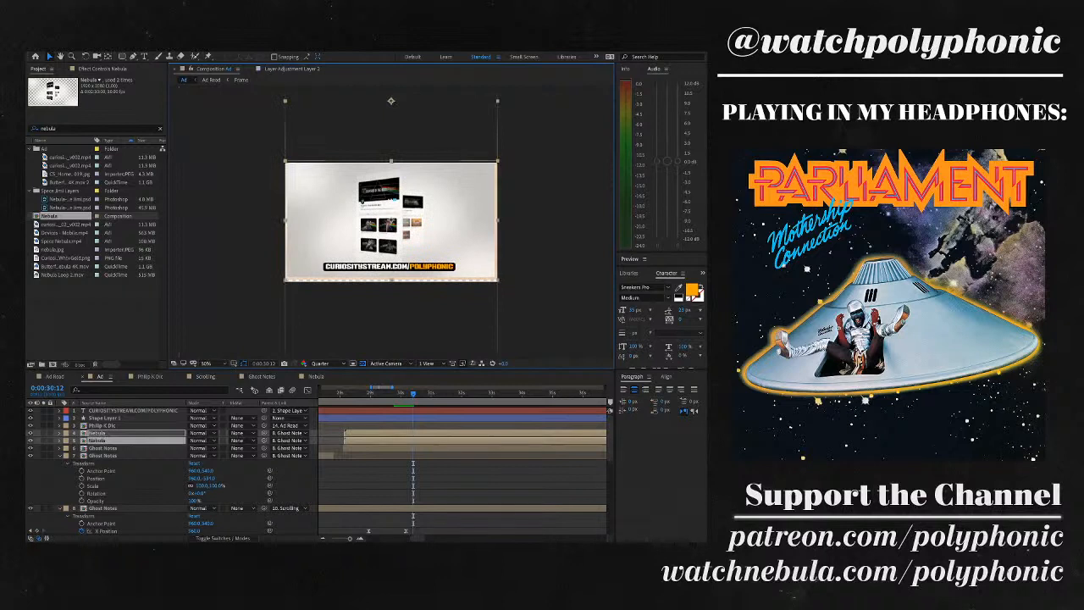
{"action": "key", "text": "shift+Down"}
{"action": "key", "text": "shift+Down"}
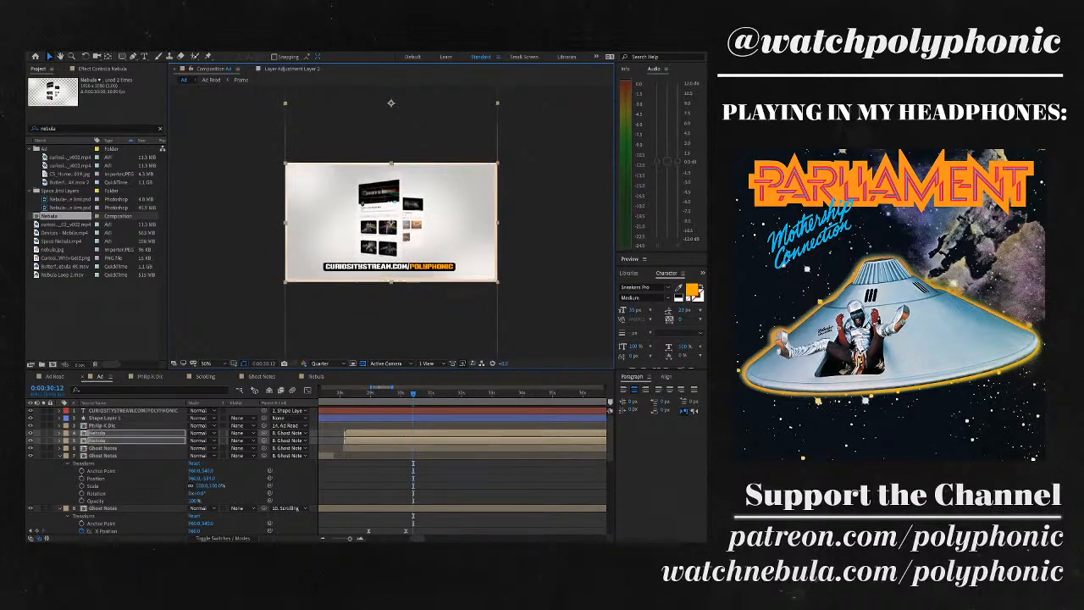
{"action": "key", "text": "period"}
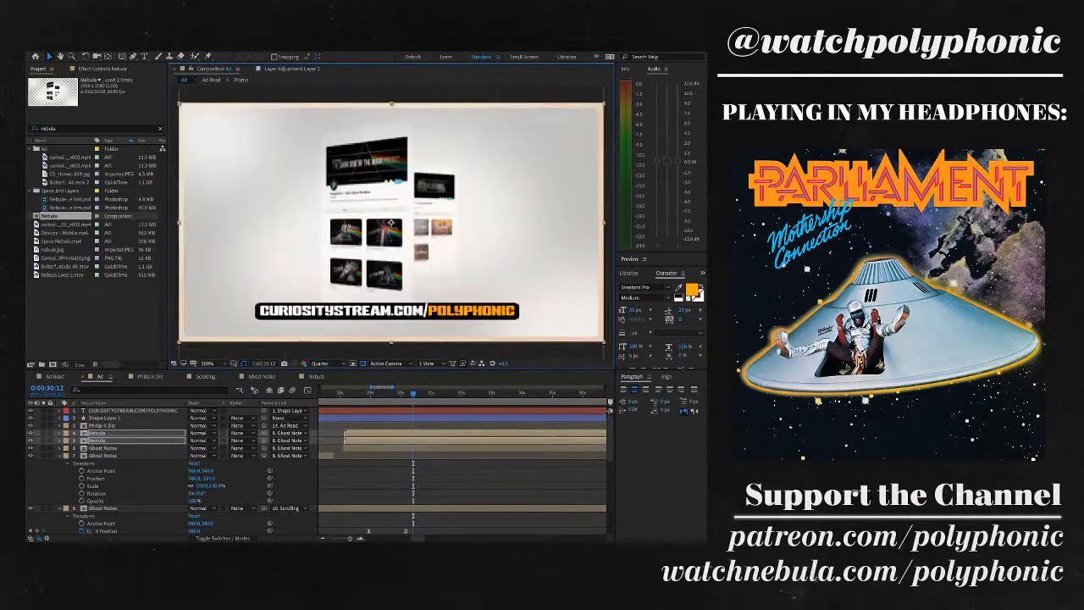
{"action": "key", "text": "ctrl+shift+a"}
- Preview the Nebula section from 0:00:30:16 onward and park the playhead at 0:00:34:07
{"action": "key", "text": "space"}
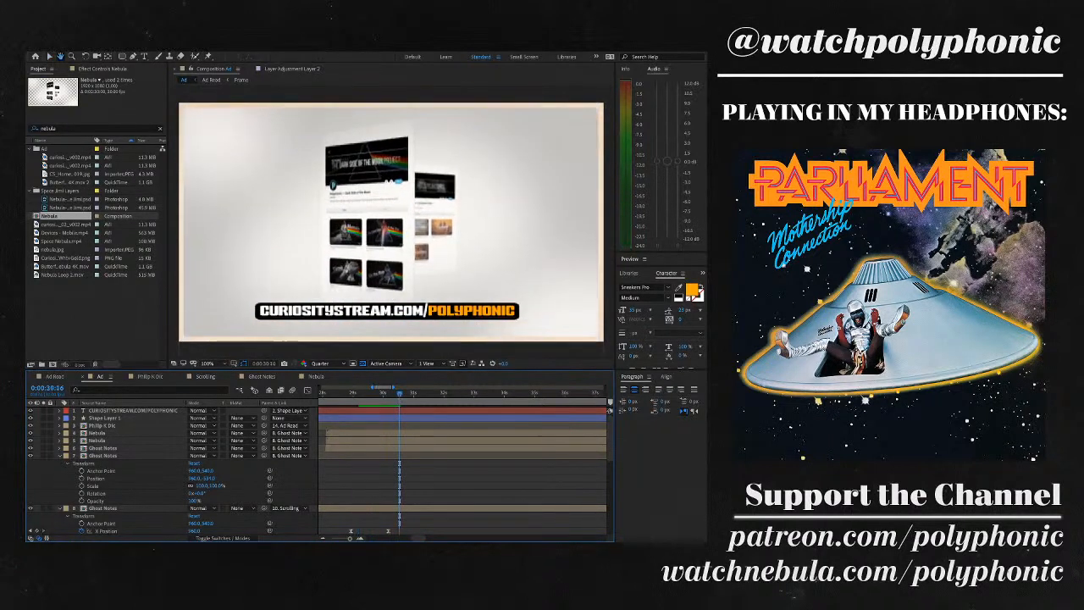
{"action": "key", "text": "comma"}
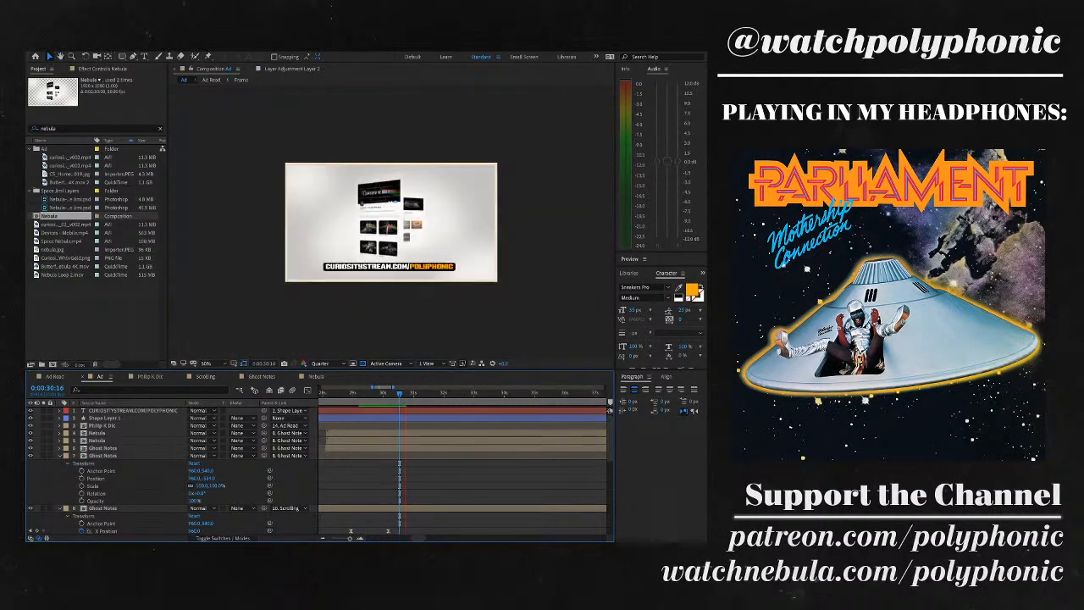
{"action": "key", "text": "period"}
{"action": "key", "text": "period"}
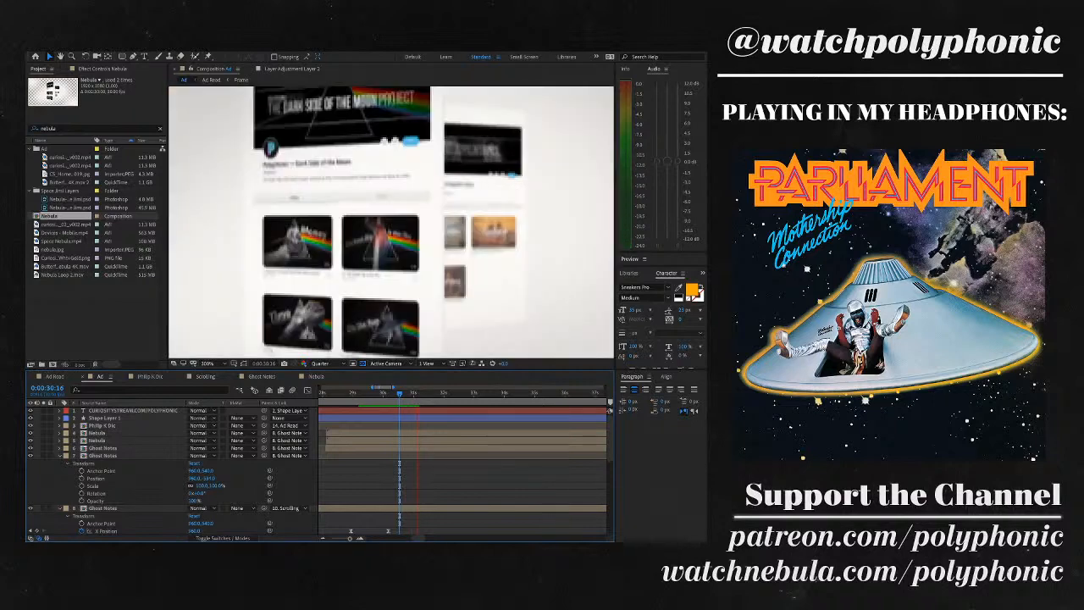
{"action": "key", "text": "comma"}
{"action": "key", "text": "comma"}
{"action": "key", "text": "comma"}
{"action": "key", "text": "comma"}
{"action": "key", "text": "period"}
{"action": "key", "text": "period"}
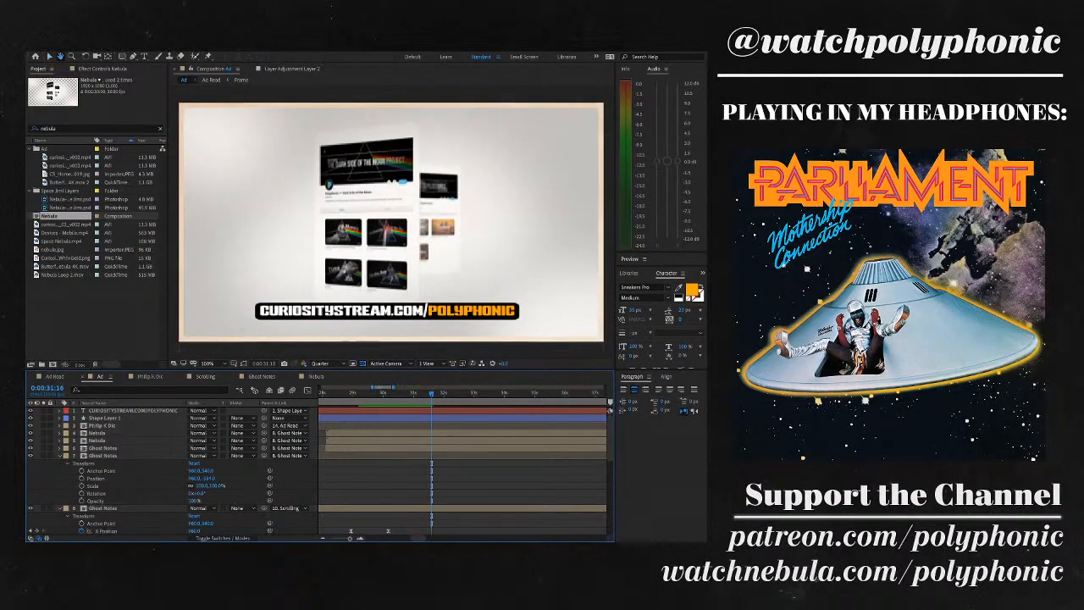
{"action": "key", "text": "equal"}
{"action": "key", "text": "equal"}
{"action": "key", "text": "equal"}
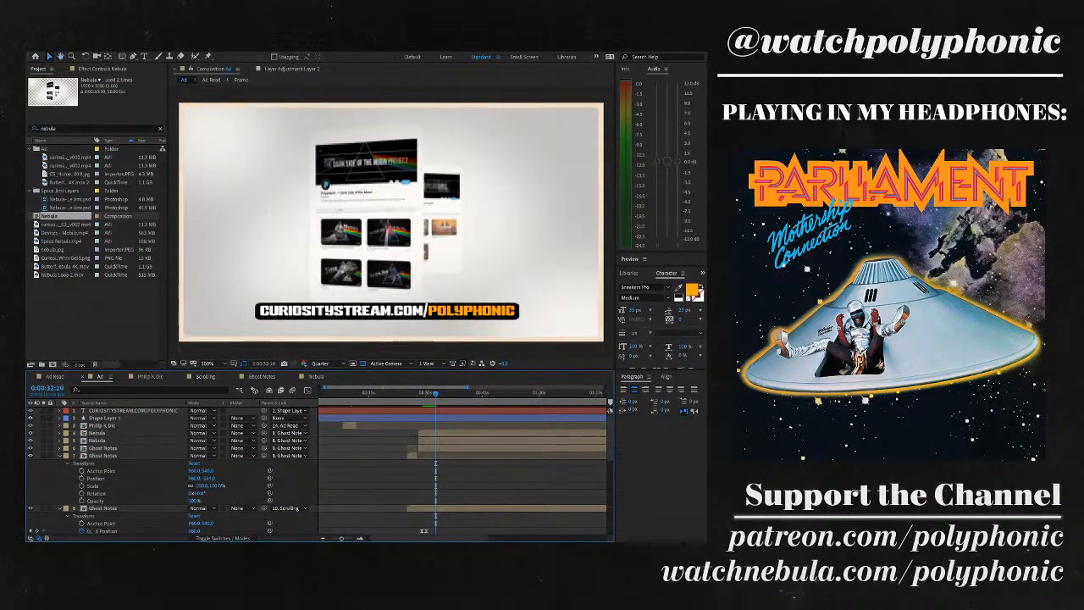
{"action": "key", "text": "equal"}
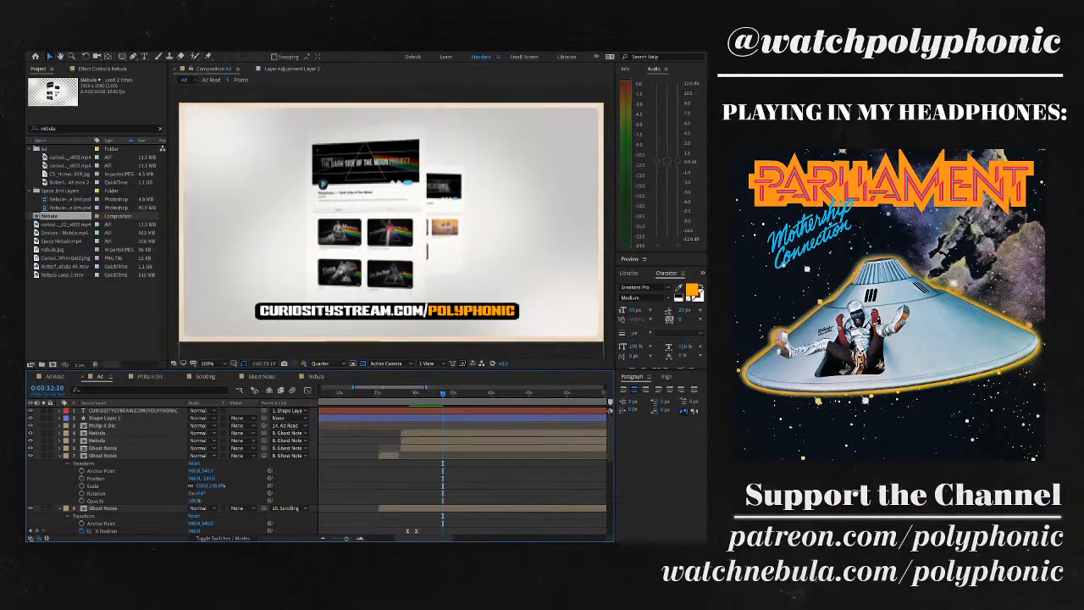
{"action": "scroll", "coordinate": [318, 470], "scroll_direction": "down", "scroll_amount": 4}
{"action": "scroll", "coordinate": [318, 470], "scroll_direction": "up", "scroll_amount": 5}
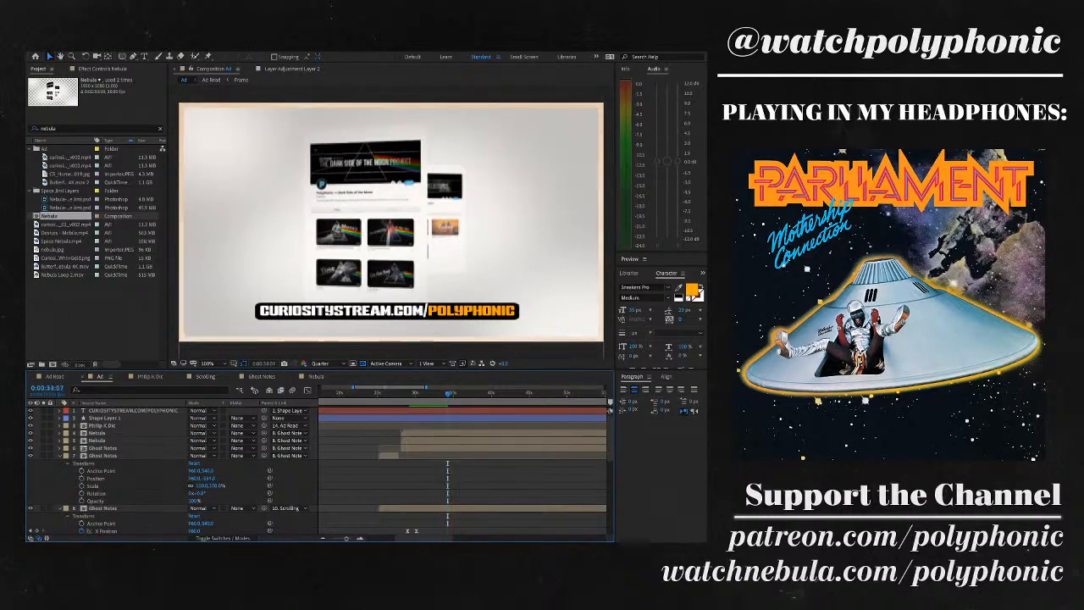
- Try to slide the Nebula screen away by keyframing the parent Scrolling layer's Y Position, ending at 0:00:34:07
{"action": "left_click", "coordinate": [101, 507]}
{"action": "scroll", "coordinate": [318, 470], "scroll_direction": "down", "scroll_amount": 4}
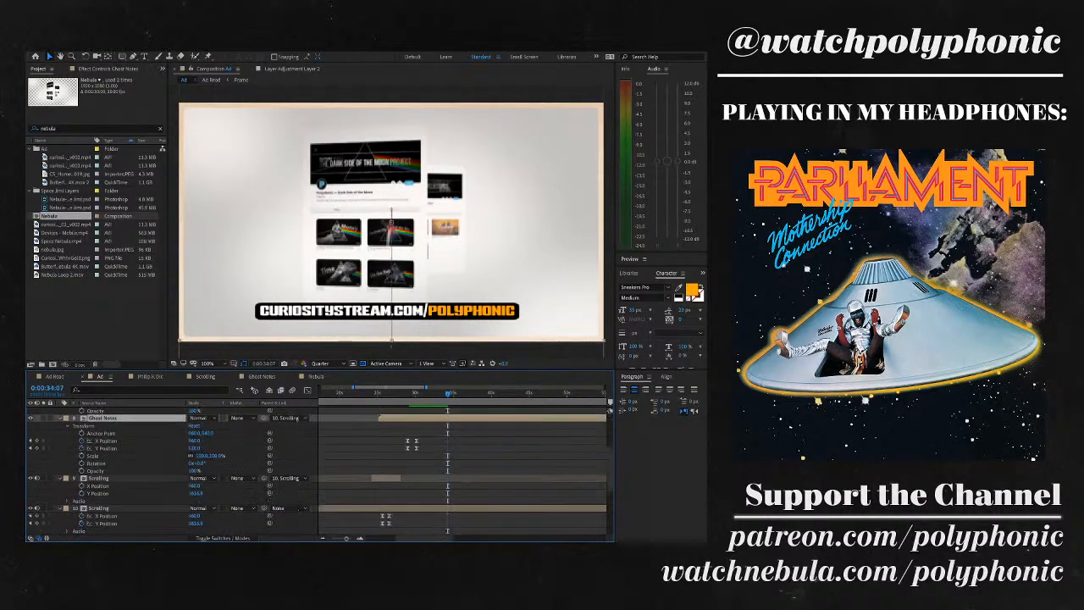
{"action": "left_click", "coordinate": [98, 470]}
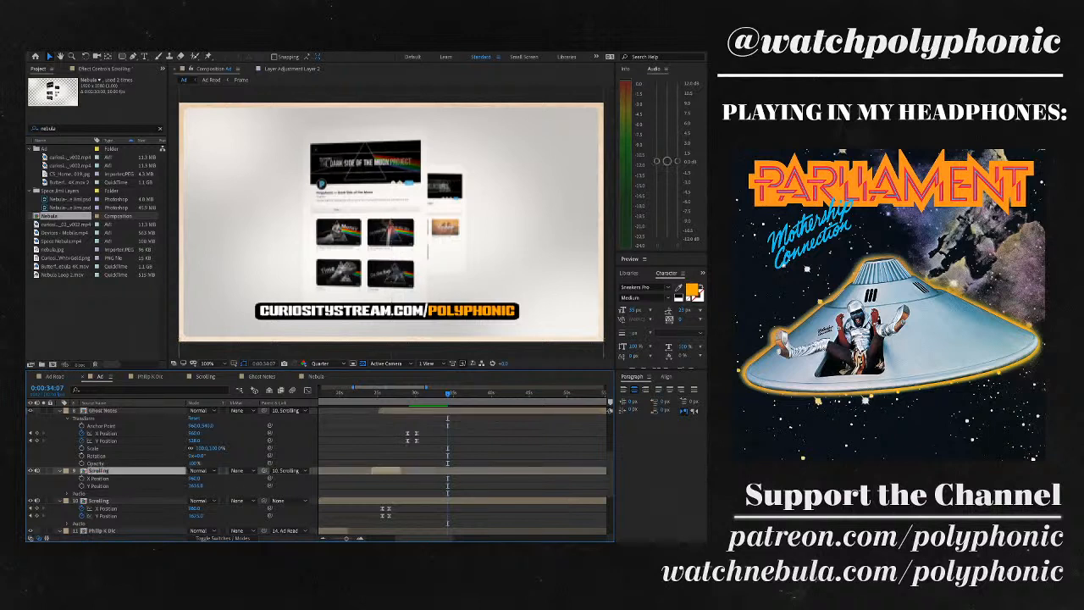
{"action": "scroll", "coordinate": [318, 470], "scroll_direction": "down", "scroll_amount": 1}
{"action": "left_click", "coordinate": [106, 500]}
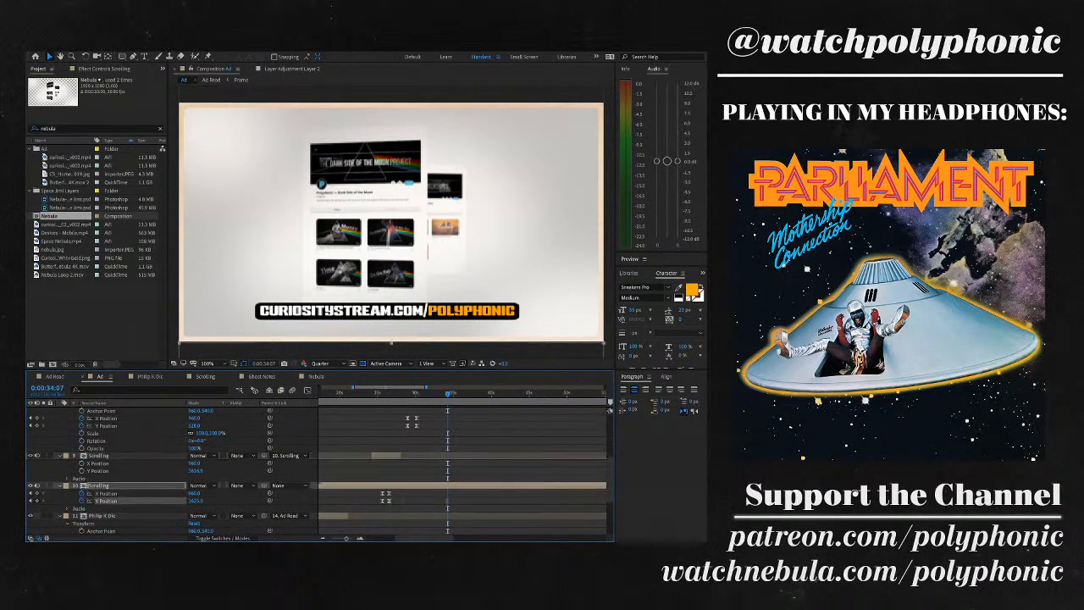
{"action": "left_click_drag", "start_coordinate": [195, 501], "coordinate": [200, 500]}
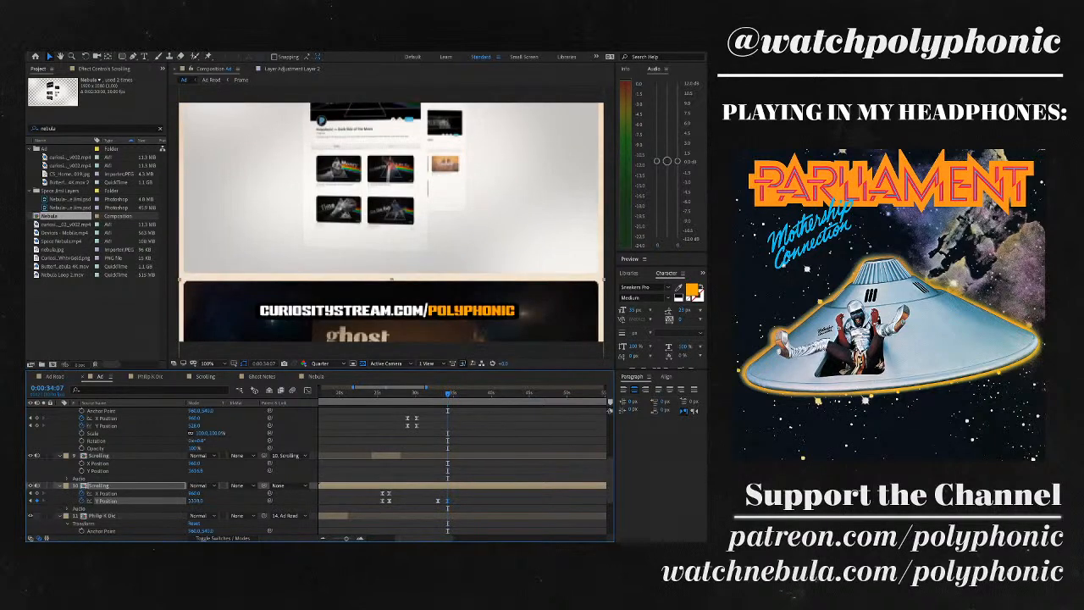
{"action": "left_click_drag", "start_coordinate": [199, 501], "coordinate": [197, 500]}
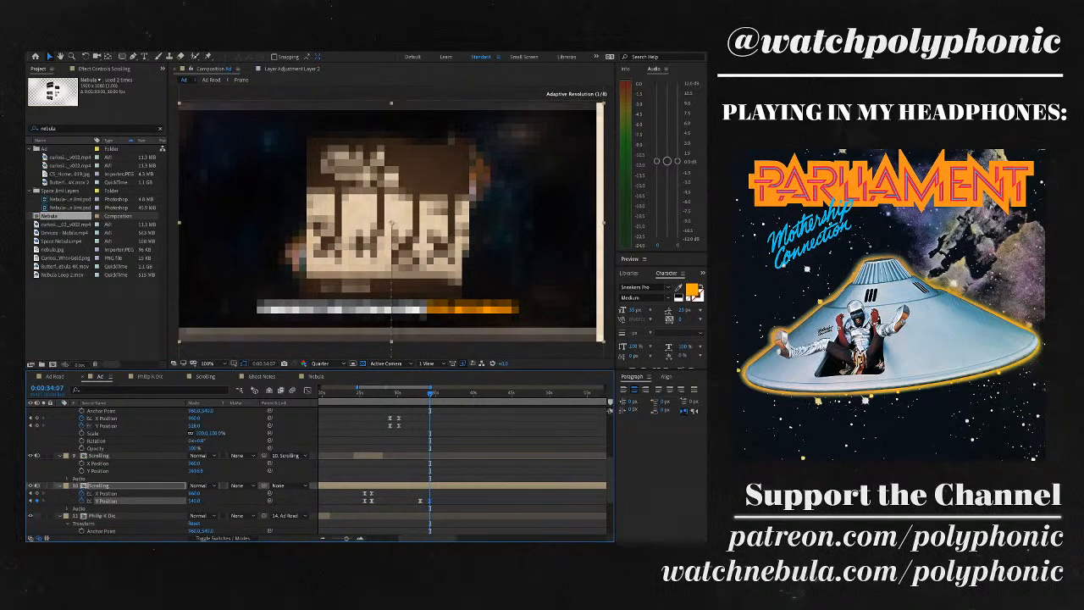
{"action": "scroll", "coordinate": [320, 470], "scroll_direction": "down", "scroll_amount": 4}
{"action": "scroll", "coordinate": [320, 471], "scroll_direction": "up", "scroll_amount": 5}
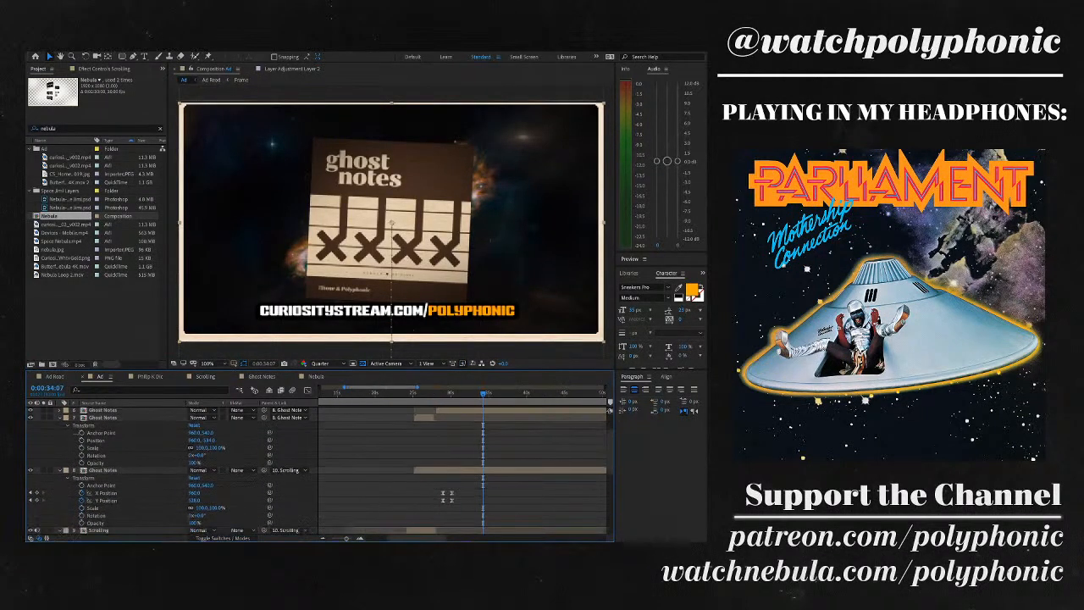
- Check the Scrolling layer's Y Position speed graph, then delete its last two Y Position keyframes
{"action": "scroll", "coordinate": [319, 471], "scroll_direction": "down", "scroll_amount": 3}
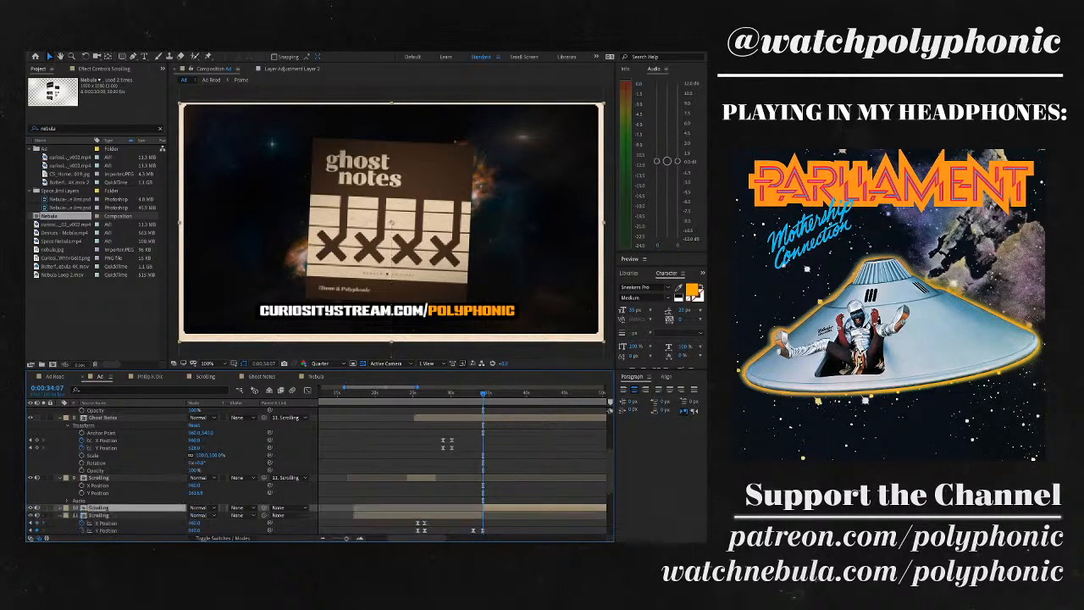
{"action": "scroll", "coordinate": [461, 466], "scroll_direction": "up", "scroll_amount": 2}
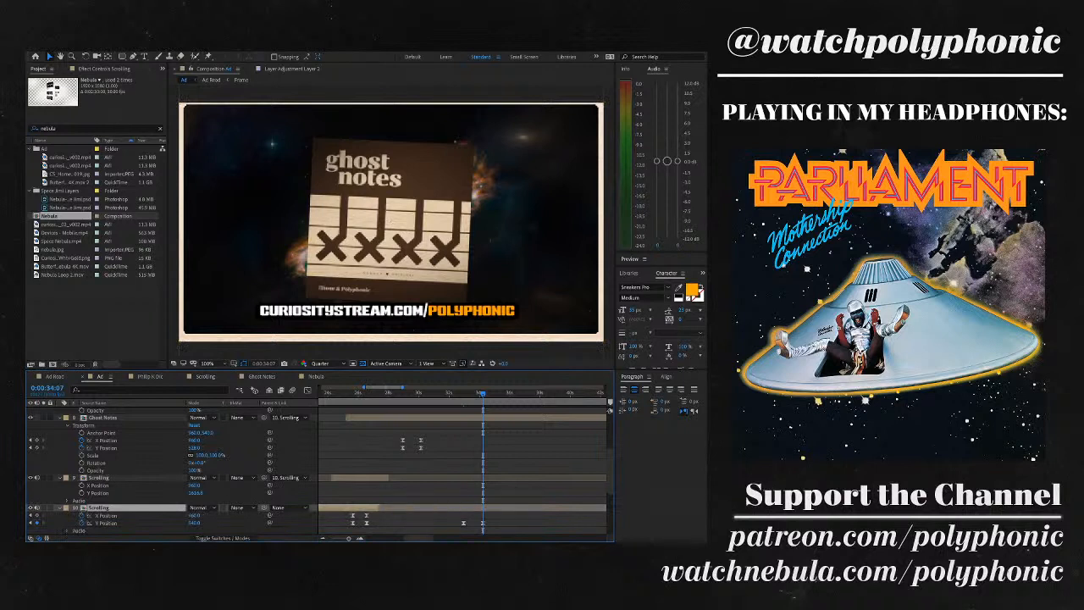
{"action": "left_click", "coordinate": [106, 523]}
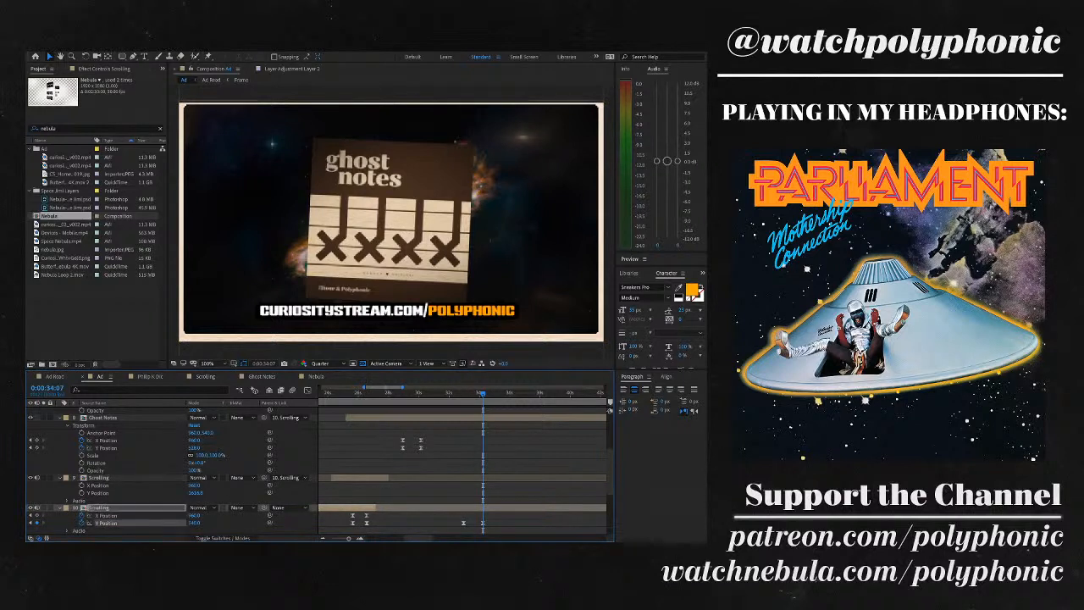
{"action": "key", "text": "shift+F3"}
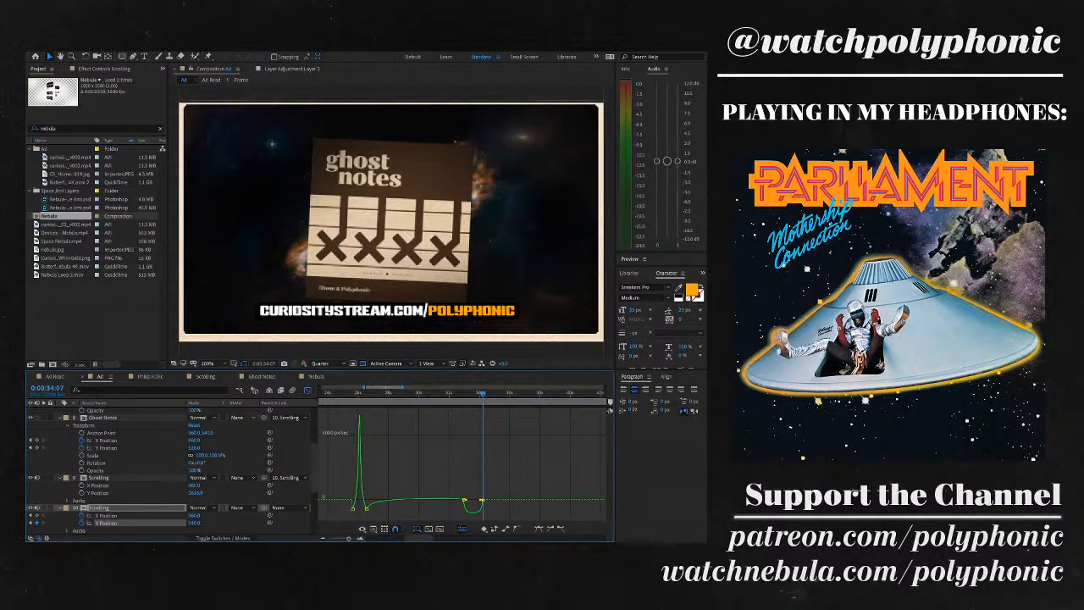
{"action": "key", "text": "shift+F3"}
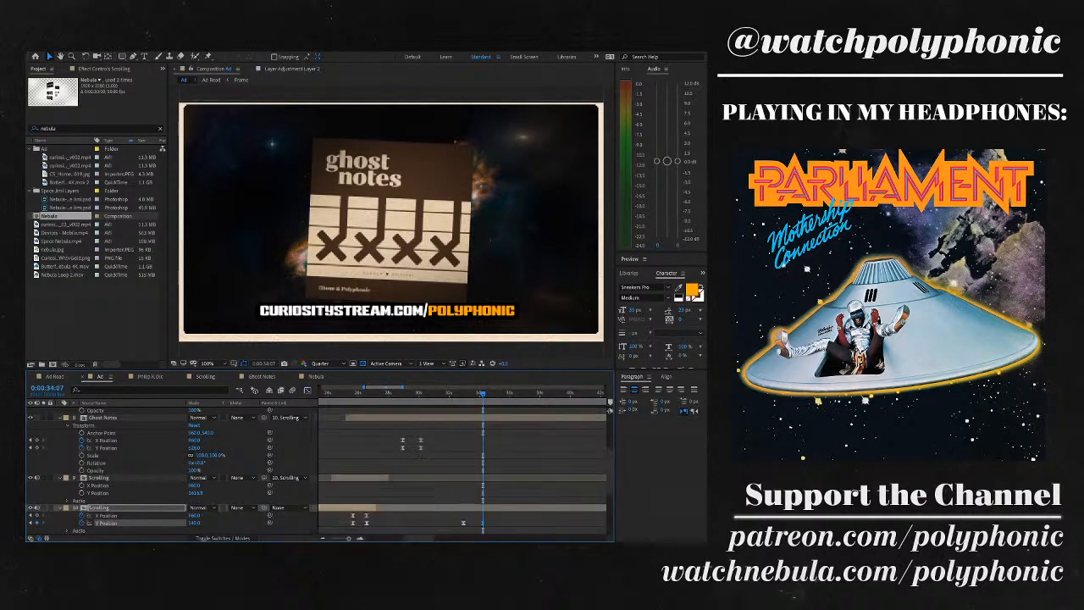
{"action": "left_click", "coordinate": [99, 507]}
{"action": "left_click", "coordinate": [463, 523]}
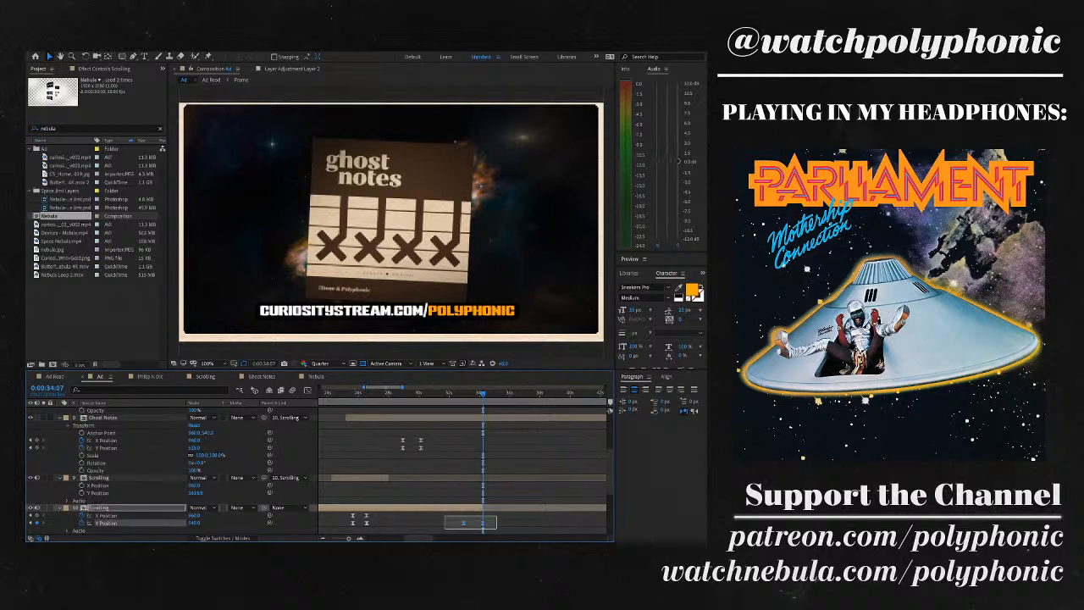
{"action": "key", "text": "Delete"}
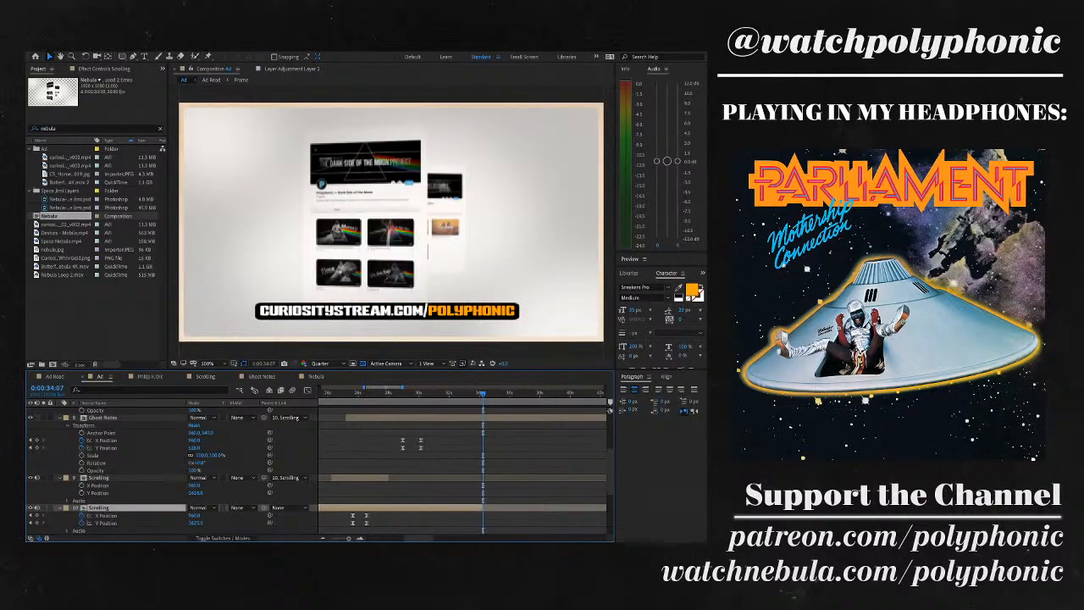
- Split the keyframed Ghost Notes layer at 0:00:31:17
{"action": "left_click", "coordinate": [102, 418]}
{"action": "scroll", "coordinate": [319, 470], "scroll_direction": "up", "scroll_amount": 3}
{"action": "scroll", "coordinate": [319, 470], "scroll_direction": "down", "scroll_amount": 1}
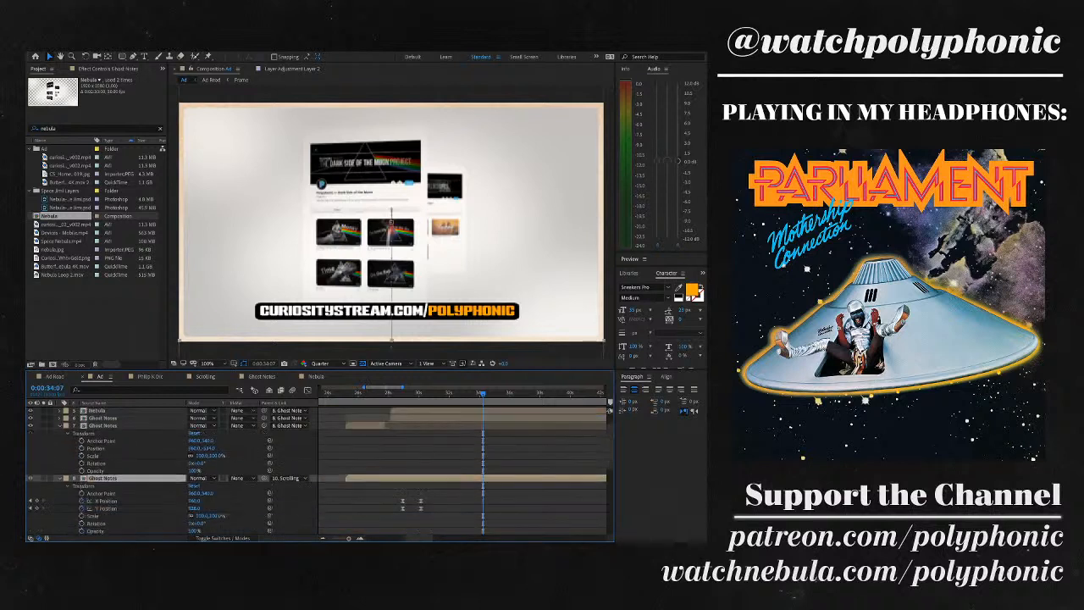
{"action": "left_click_drag", "start_coordinate": [483, 392], "coordinate": [442, 392]}
{"action": "key", "text": "ctrl+shift+d"}
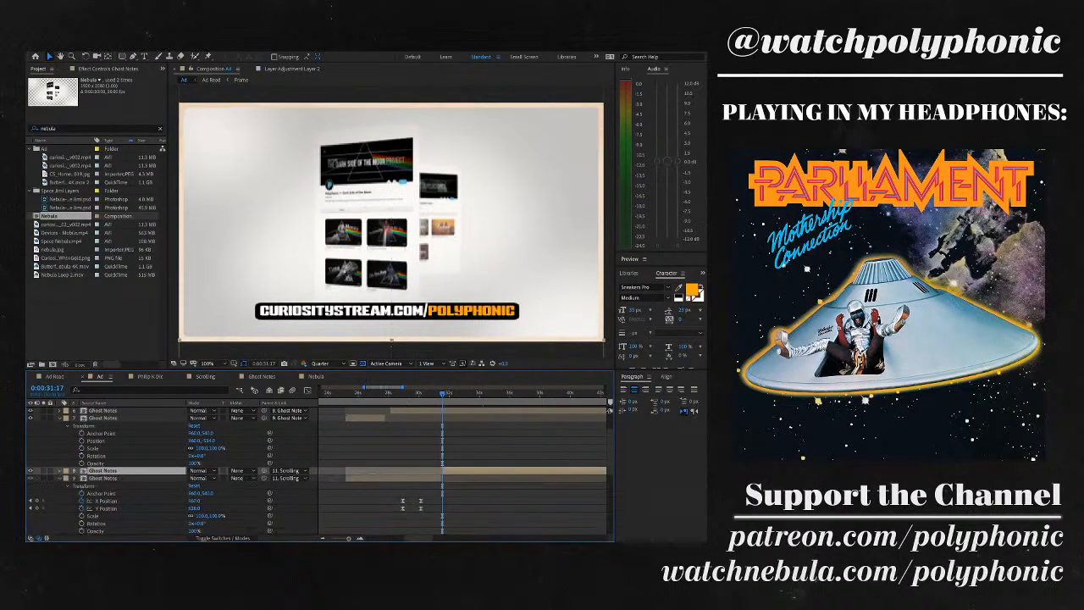
- Parent the Nebula layers to the second half of the split Ghost Notes layer
{"action": "left_click_drag", "start_coordinate": [264, 417], "coordinate": [266, 470]}
{"action": "scroll", "coordinate": [320, 470], "scroll_direction": "up", "scroll_amount": 2}
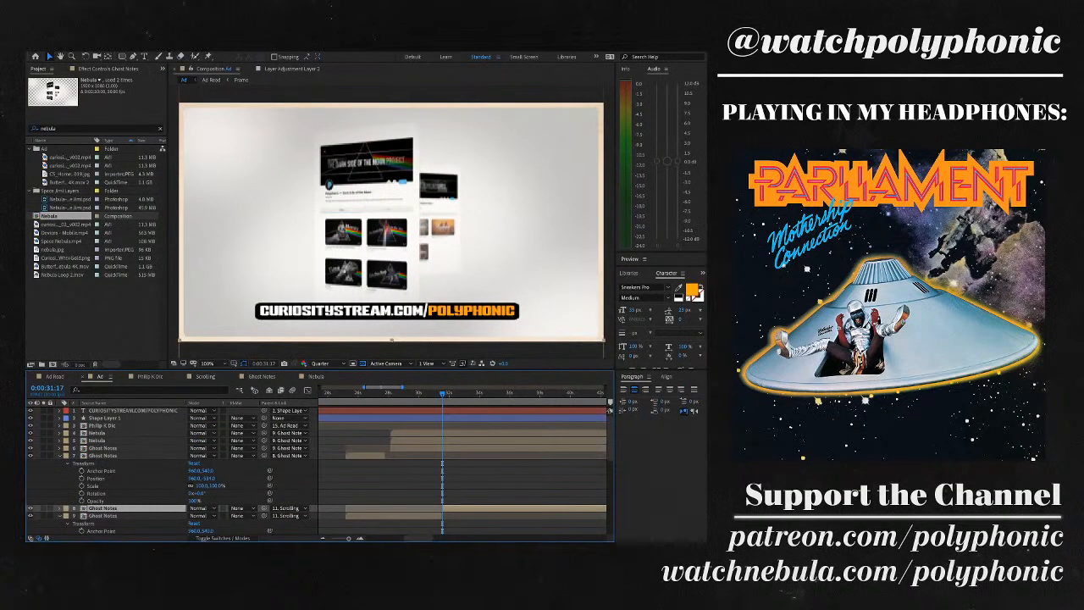
{"action": "left_click", "coordinate": [98, 441]}
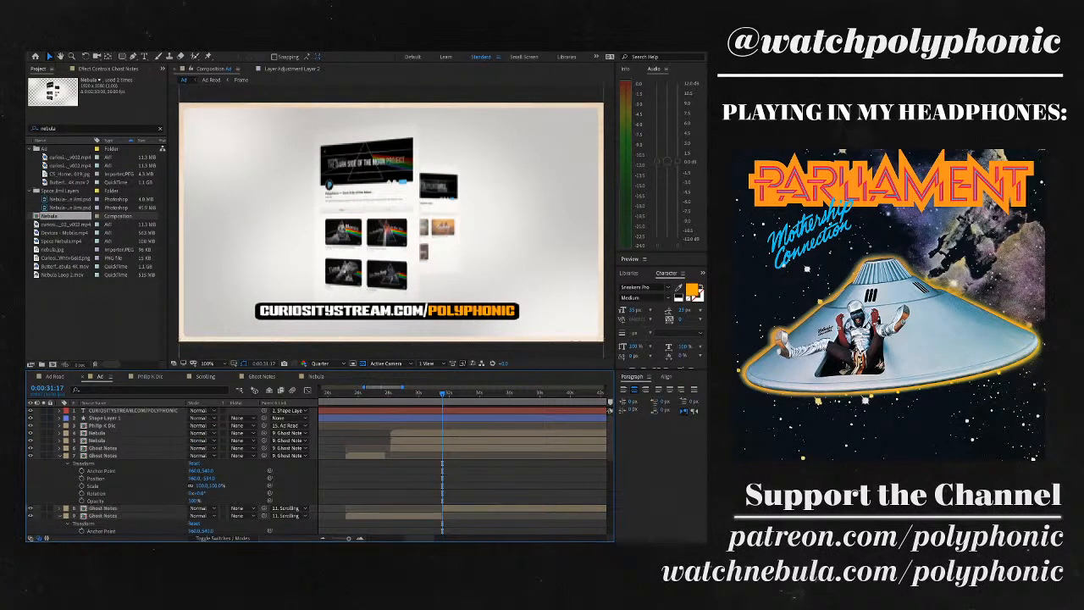
{"action": "left_click", "coordinate": [98, 433]}
{"action": "left_click", "coordinate": [97, 441]}
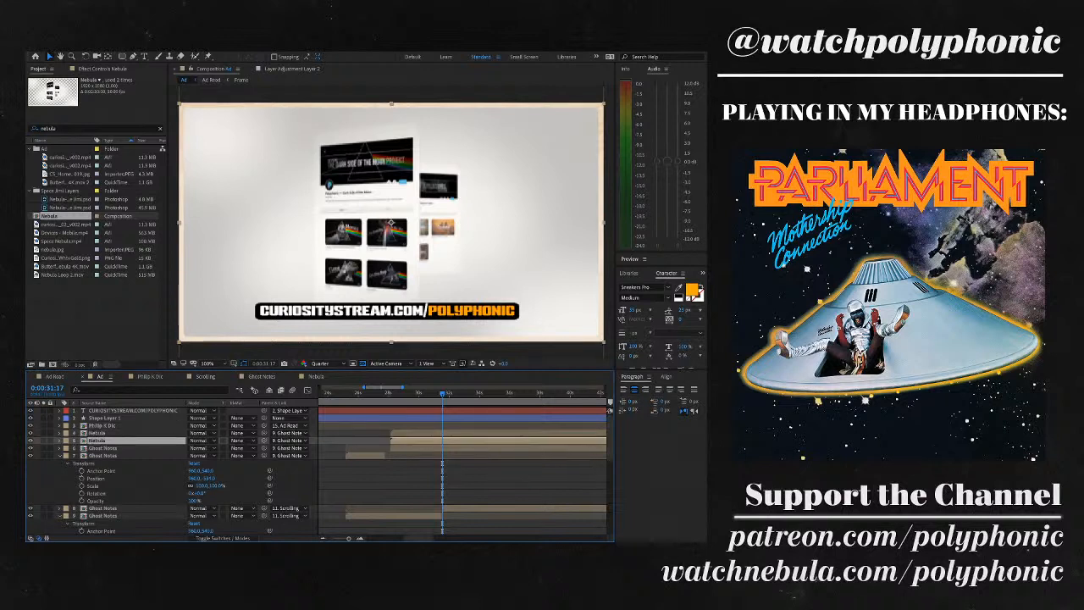
{"action": "left_click_drag", "start_coordinate": [263, 441], "coordinate": [106, 509]}
- Keyframe the split Ghost Notes layer's Y Position shortly before 0:00:35:11, and lower the value at 0:00:35:11 to slide the Nebula screen up
{"action": "scroll", "coordinate": [106, 492], "scroll_direction": "down", "scroll_amount": 3}
{"action": "left_click", "coordinate": [102, 463]}
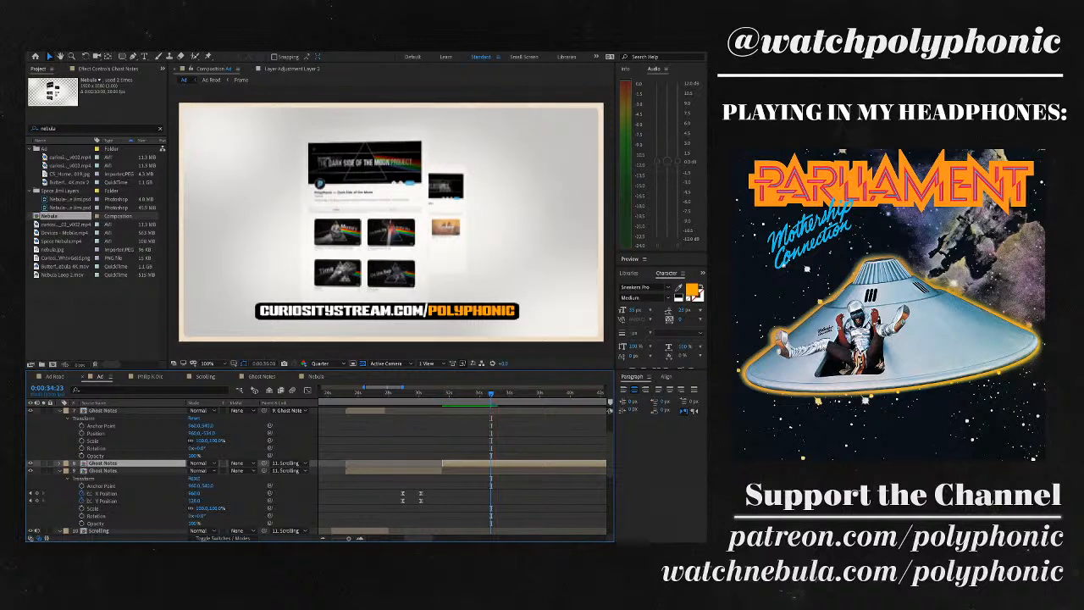
{"action": "key", "text": "u"}
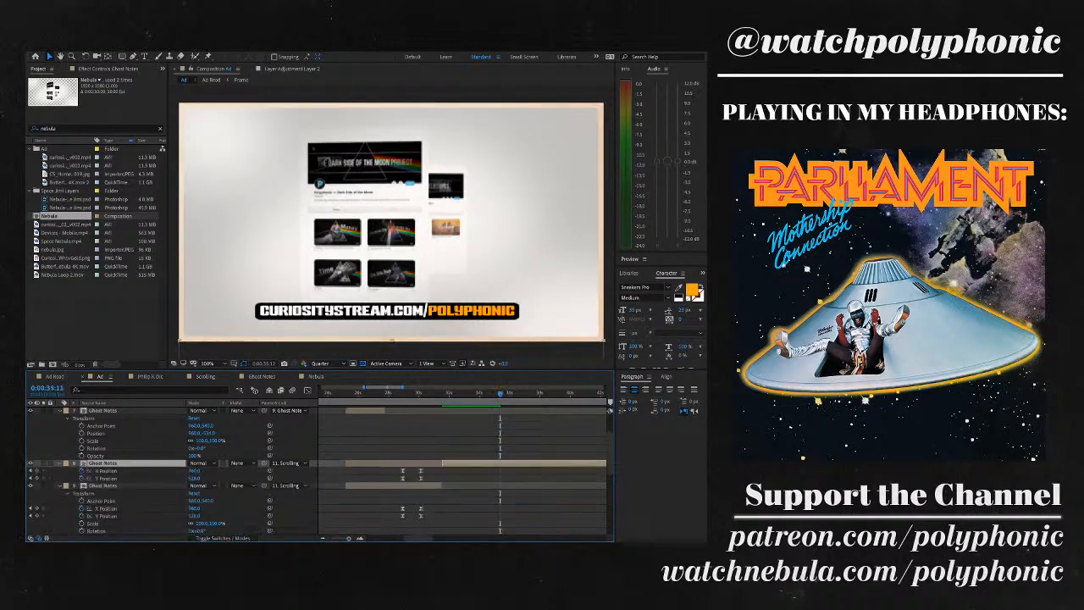
{"action": "left_click", "coordinate": [36, 477]}
{"action": "left_click_drag", "start_coordinate": [500, 478], "coordinate": [489, 478]}
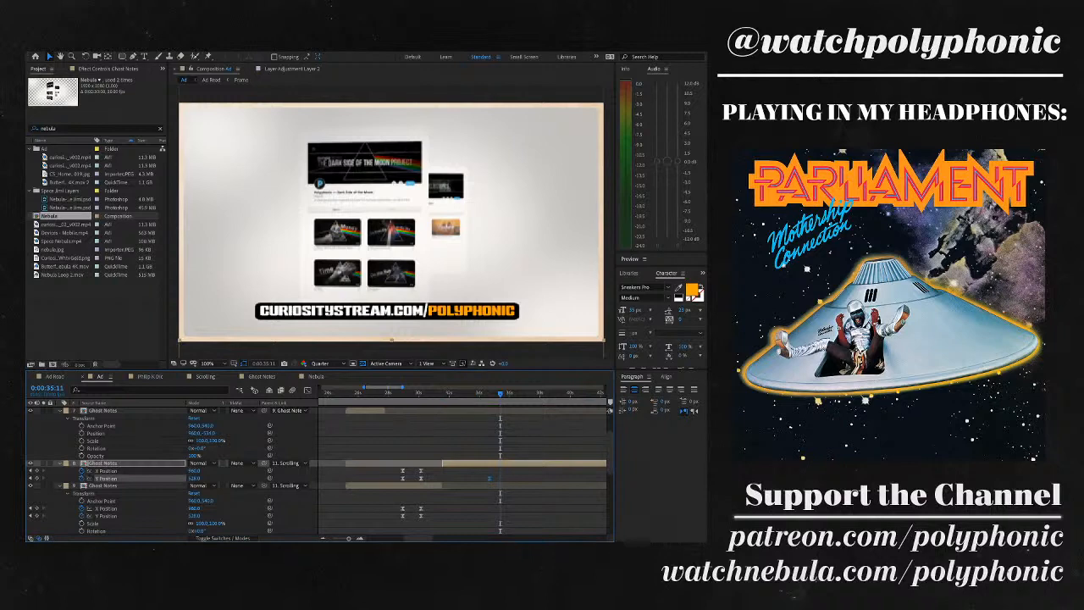
{"action": "left_click_drag", "start_coordinate": [194, 477], "coordinate": [71, 477]}
{"action": "left_click_drag", "start_coordinate": [194, 478], "coordinate": [126, 478]}
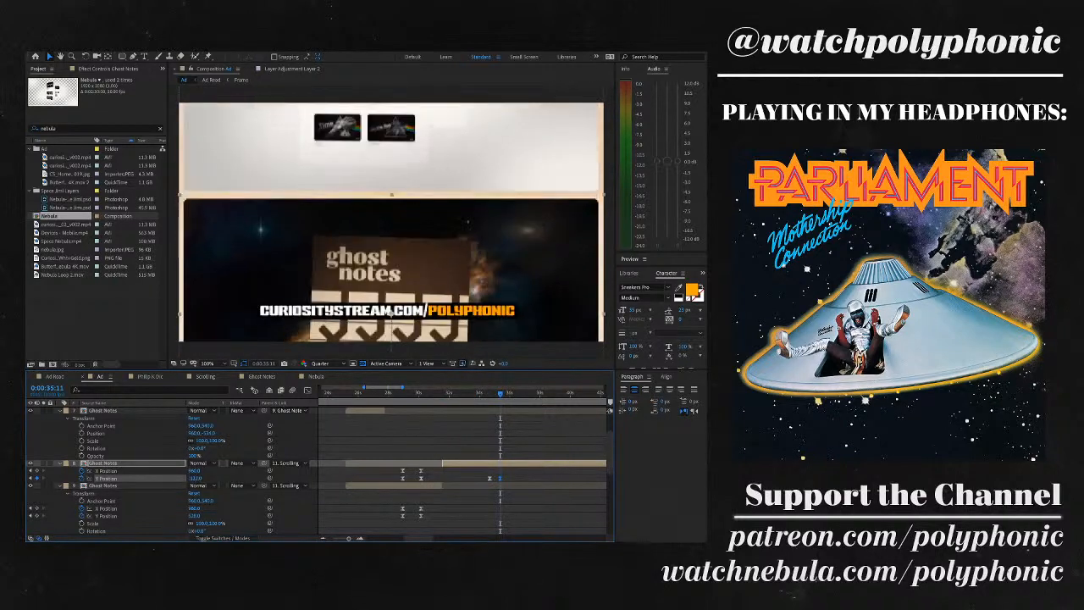
- Set the selected Ghost Notes layer's Y Position to -540 at 0:00:35:11
{"action": "left_click_drag", "start_coordinate": [194, 478], "coordinate": [20, 478]}
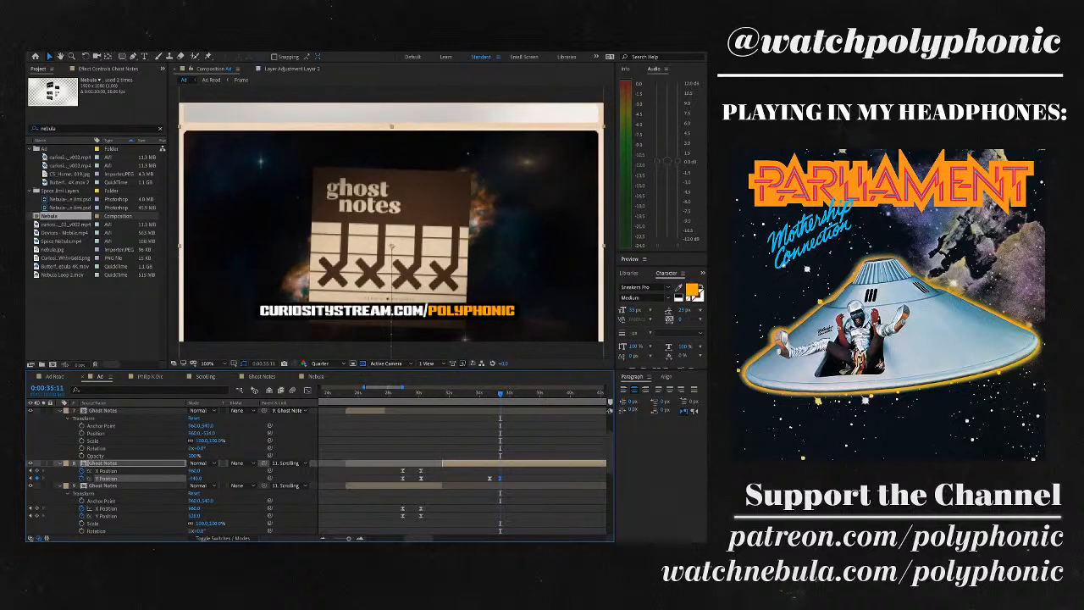
{"action": "left_click_drag", "start_coordinate": [194, 477], "coordinate": [87, 477]}
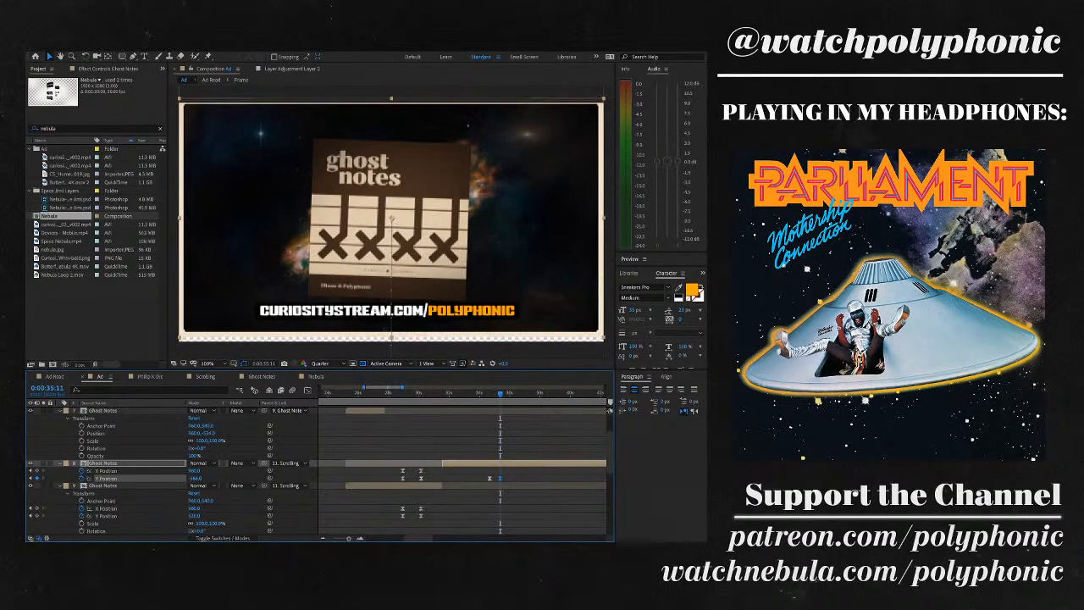
{"action": "left_click_drag", "start_coordinate": [194, 478], "coordinate": [206, 477]}
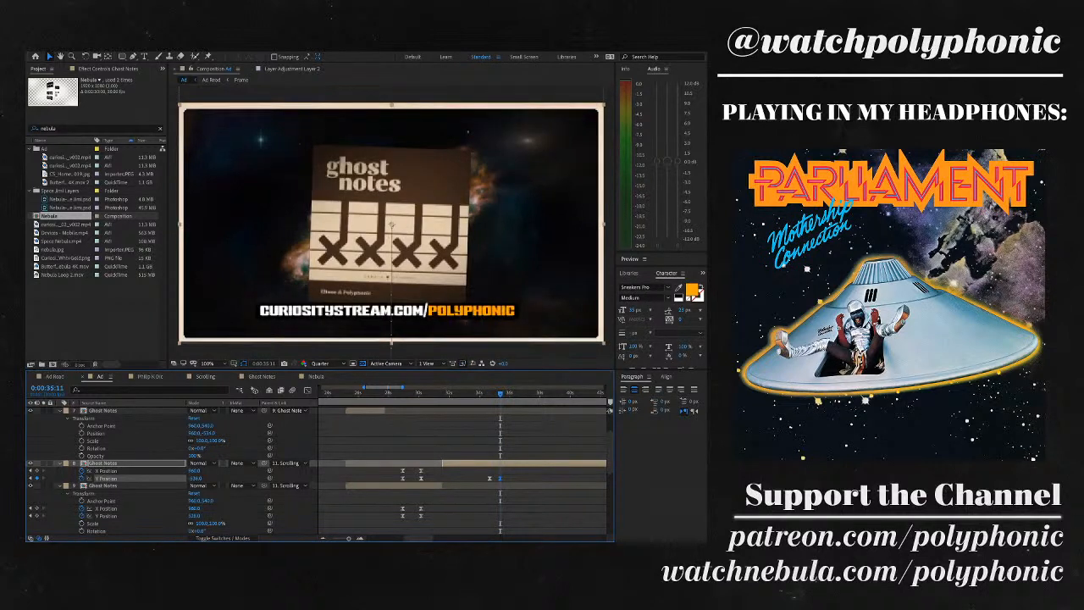
{"action": "left_click", "coordinate": [195, 478]}
{"action": "type", "text": "-540"}
{"action": "key", "text": "Return"}
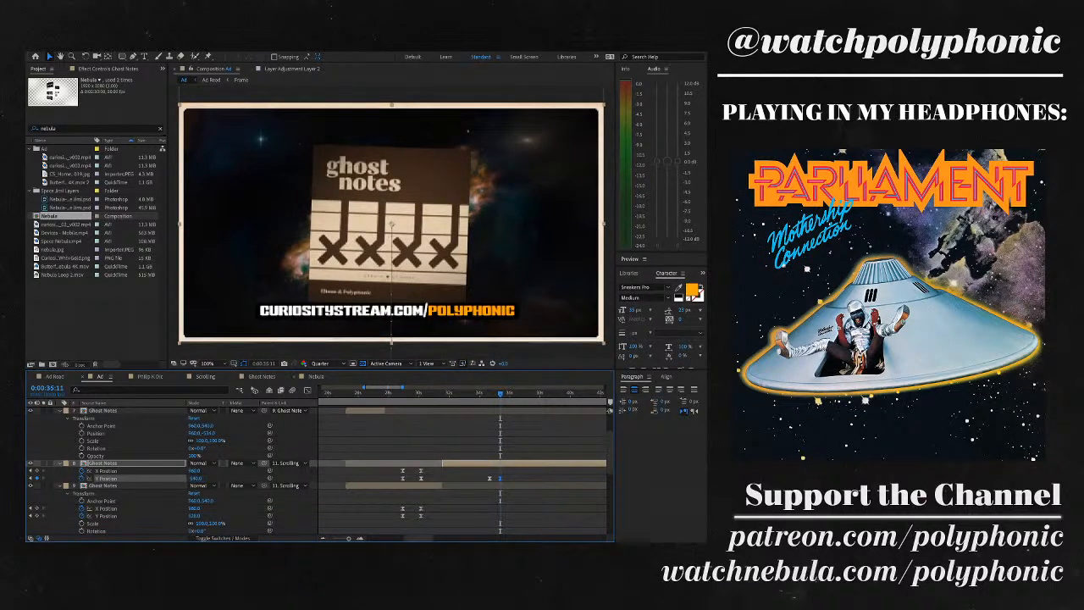
- Lengthen the incoming ease of the last Y Position keyframe in the speed graph
{"action": "key", "text": "shift+F3"}
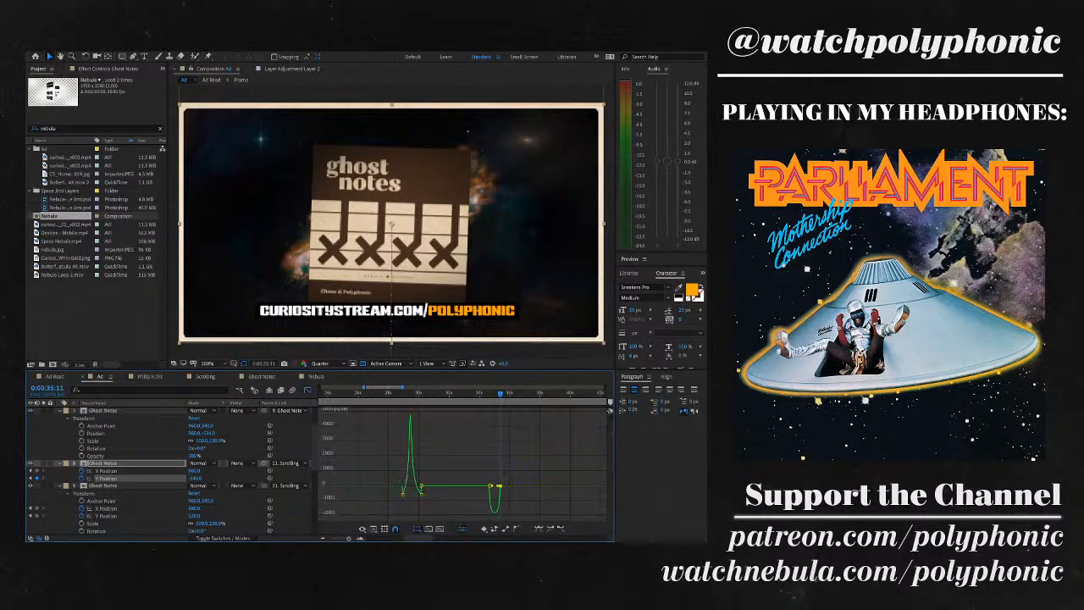
{"action": "key", "text": "minus"}
{"action": "key", "text": "equal"}
{"action": "key", "text": "equal"}
{"action": "key", "text": "equal"}
{"action": "key", "text": "equal"}
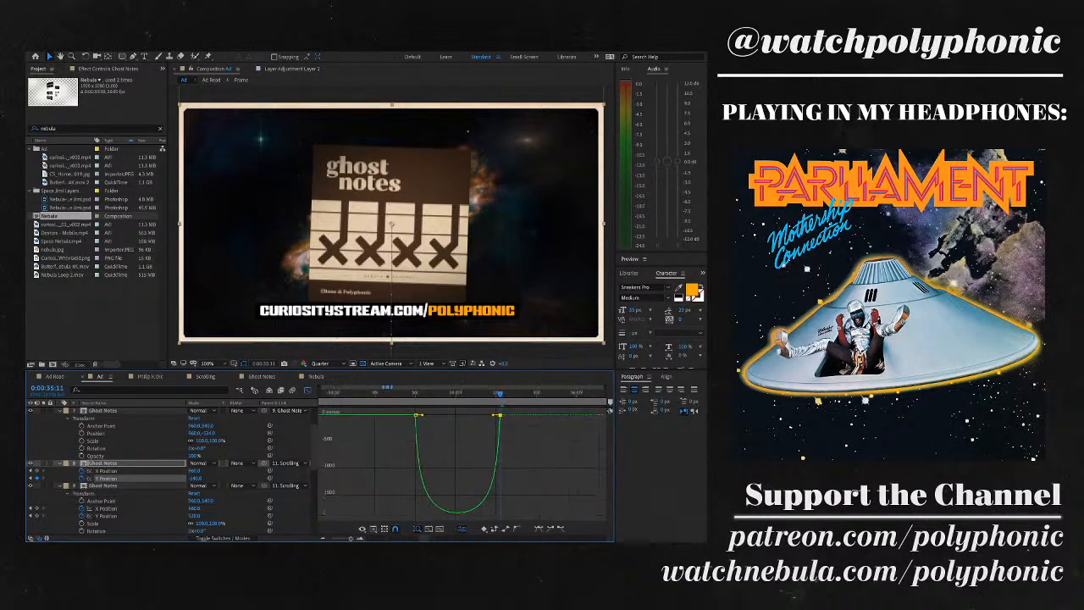
{"action": "left_click_drag", "start_coordinate": [498, 415], "coordinate": [440, 415]}
{"action": "key", "text": "minus"}
{"action": "key", "text": "minus"}
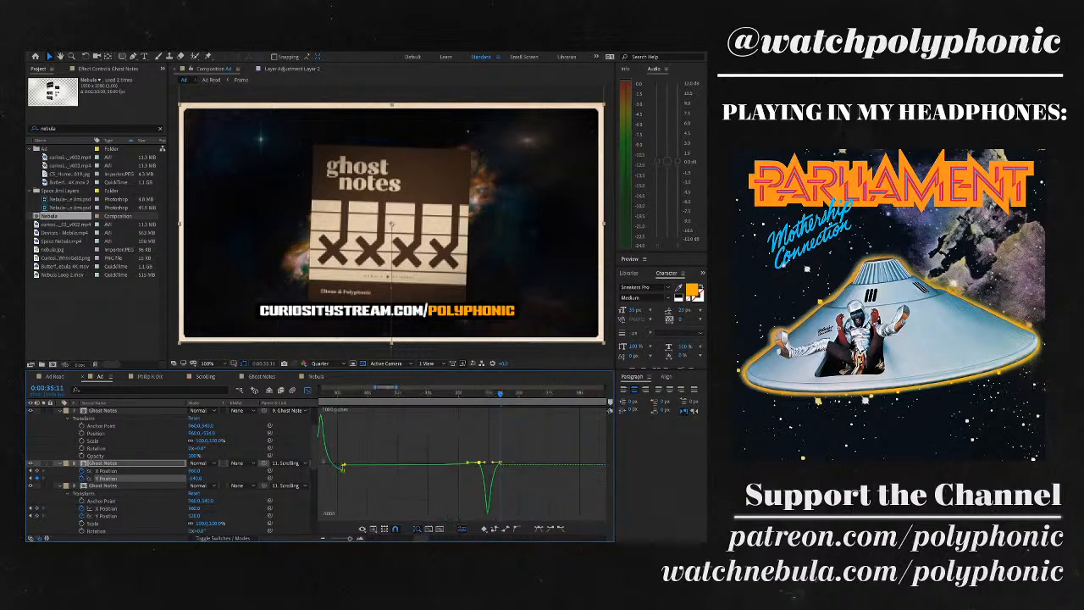
- Delete the earlier pair of Y Position keyframes on the selected Ghost Notes layer, keeping the two around 35 seconds
{"action": "left_click_drag", "start_coordinate": [362, 430], "coordinate": [316, 487]}
{"action": "key", "text": "Delete"}
{"action": "key", "text": "minus"}
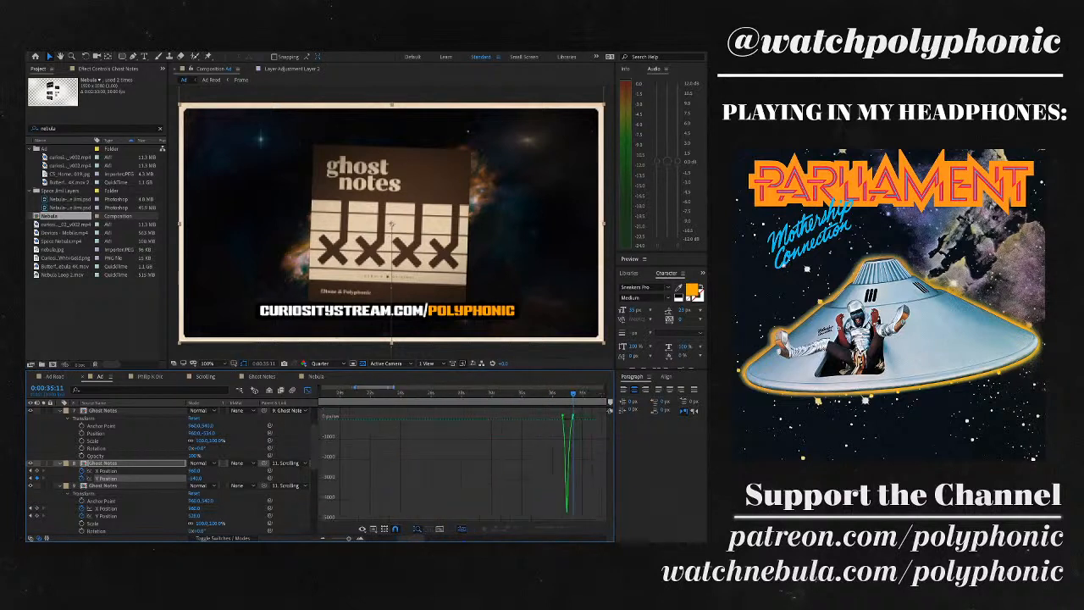
{"action": "key", "text": "shift+F3"}
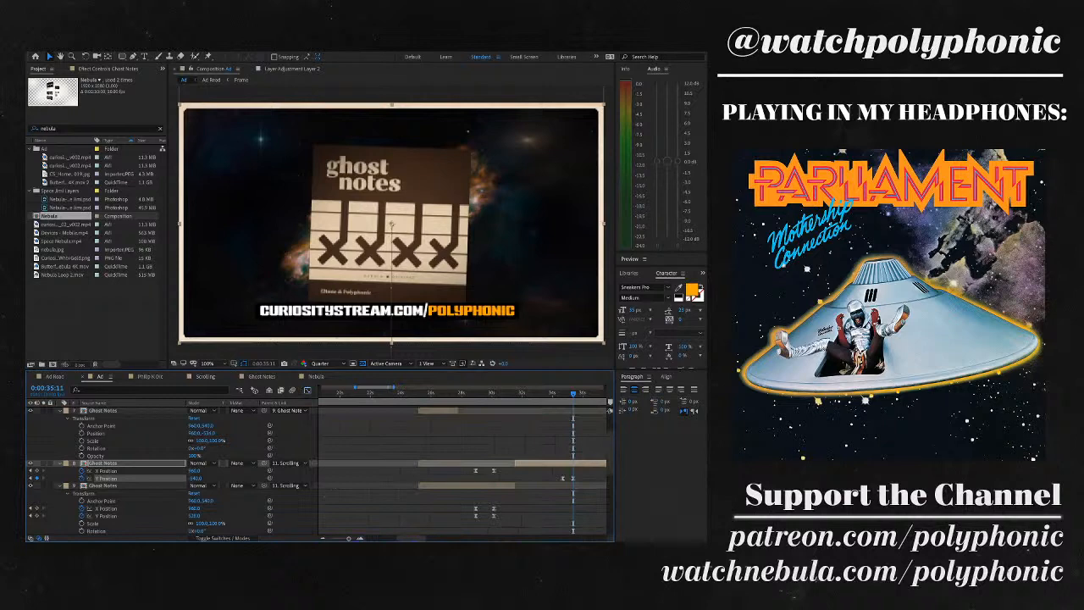
- Preview the move and raise the last Y Position keyframe's incoming speed slightly to add an overshoot
{"action": "key", "text": "j"}
{"action": "key", "text": "space"}
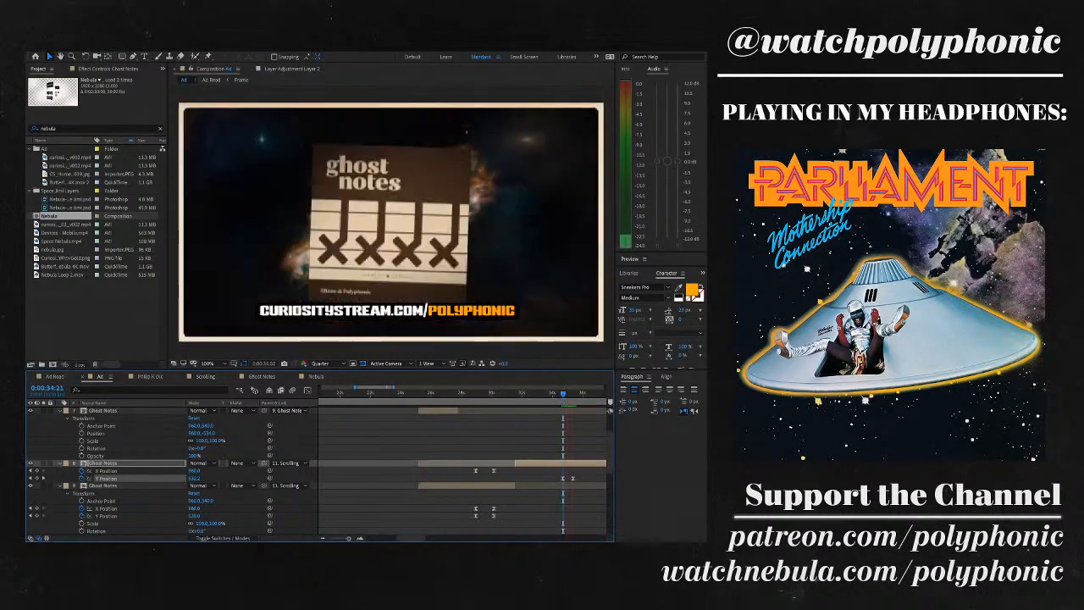
{"action": "key", "text": "space"}
{"action": "key", "text": "shift+F3"}
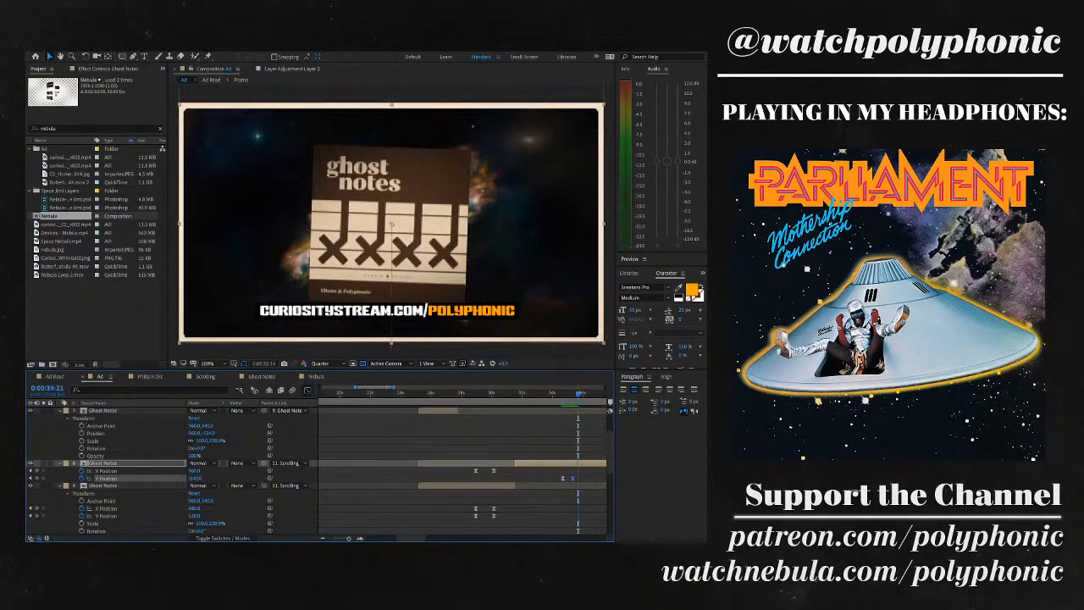
{"action": "key", "text": "equal"}
{"action": "key", "text": "equal"}
{"action": "key", "text": "equal"}
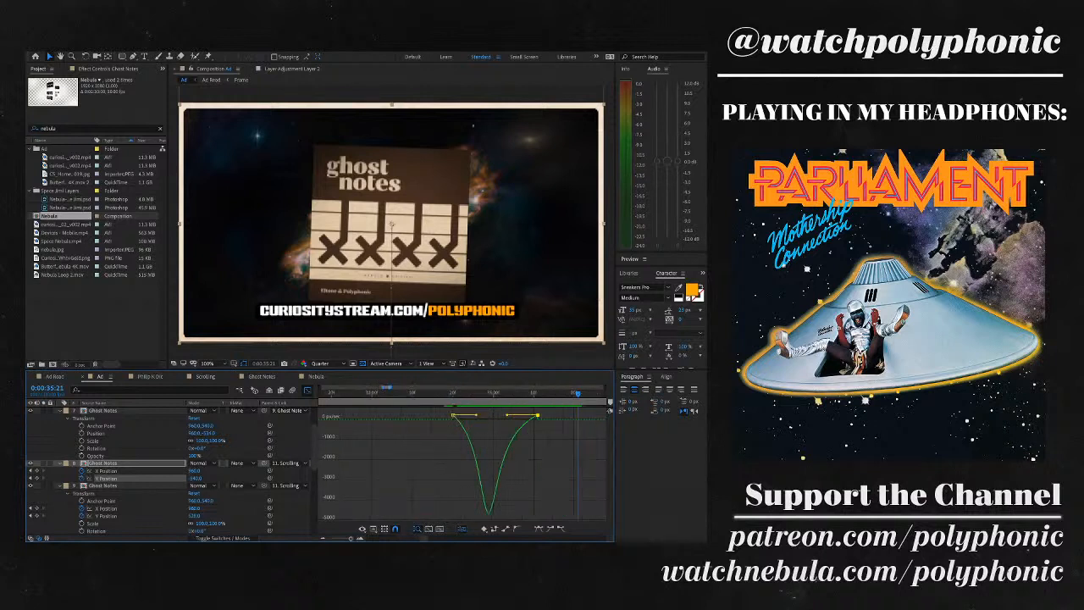
{"action": "left_click_drag", "start_coordinate": [506, 415], "coordinate": [505, 415]}
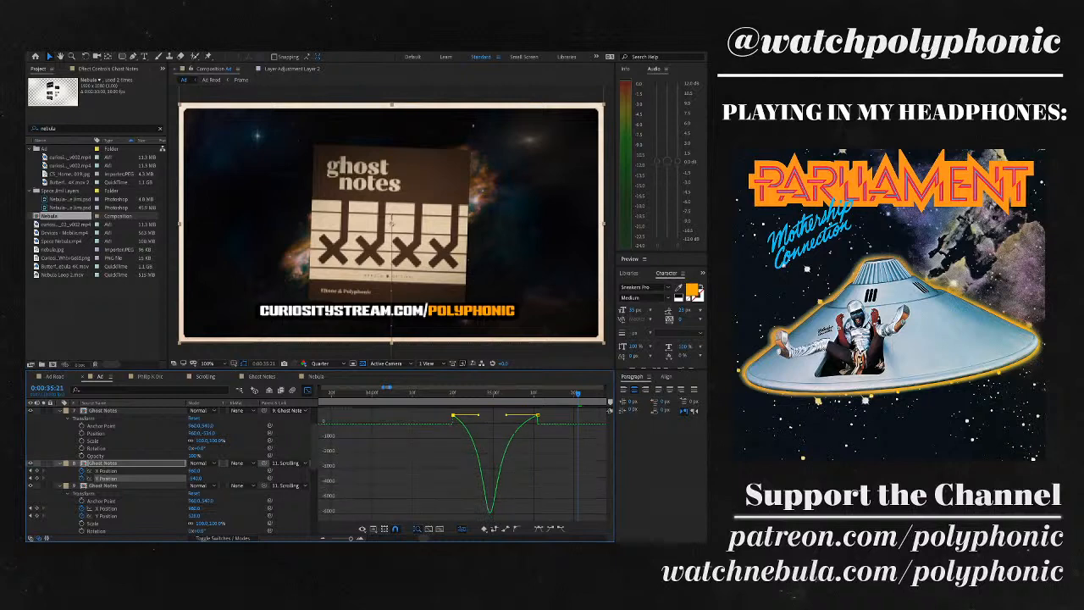
{"action": "key", "text": "j"}
{"action": "key", "text": "space"}
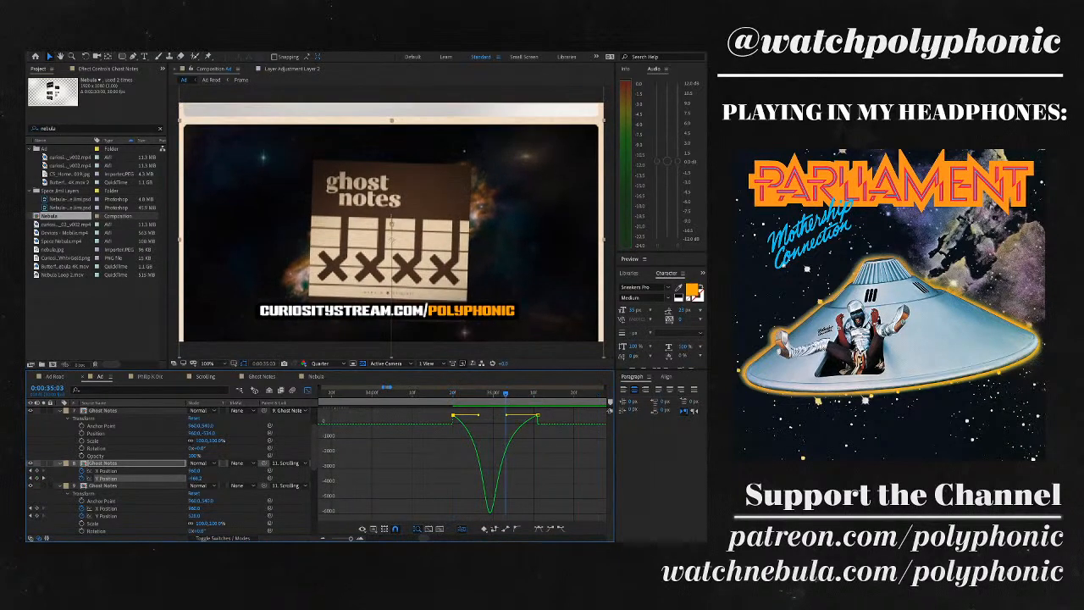
- Raise the incoming speed handle of the last Y Position keyframe further and preview the overshoot
{"action": "left_click", "coordinate": [506, 415]}
{"action": "left_click", "coordinate": [508, 424]}
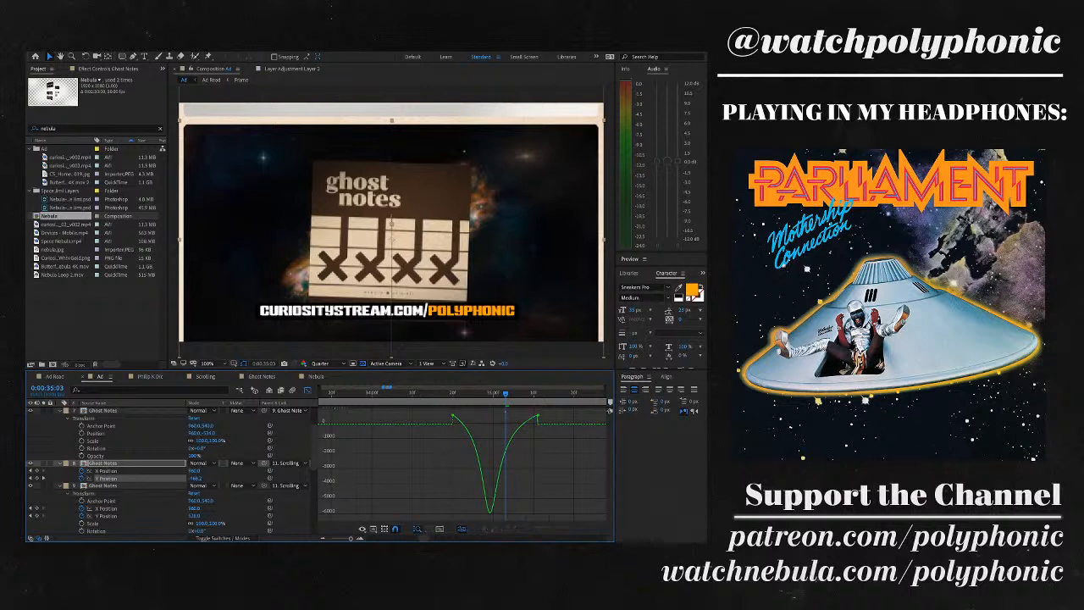
{"action": "left_click", "coordinate": [537, 416]}
{"action": "left_click_drag", "start_coordinate": [506, 416], "coordinate": [506, 410]}
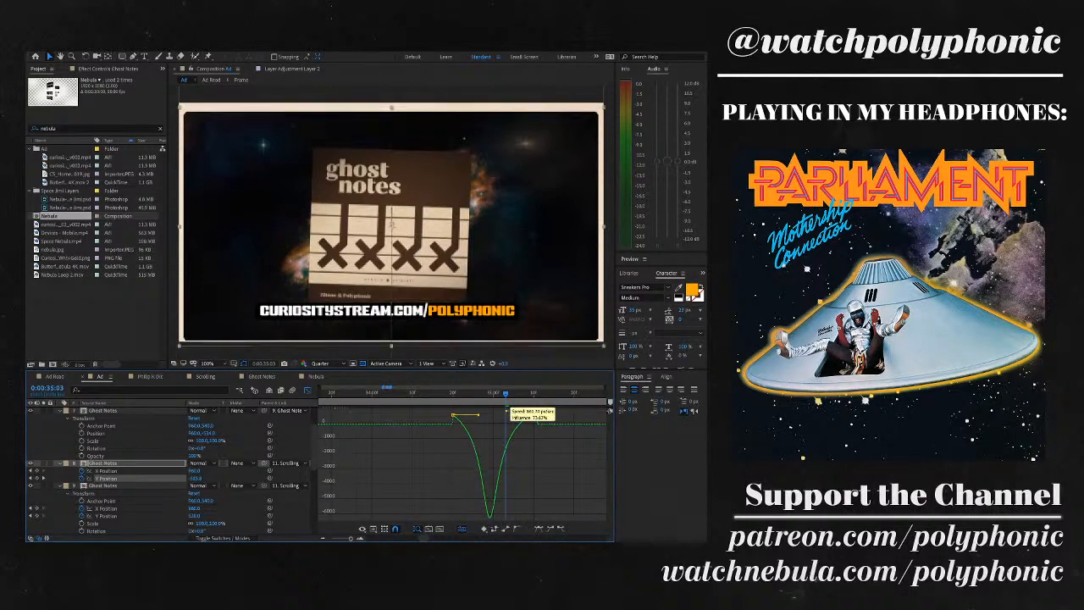
{"action": "key", "text": "space"}
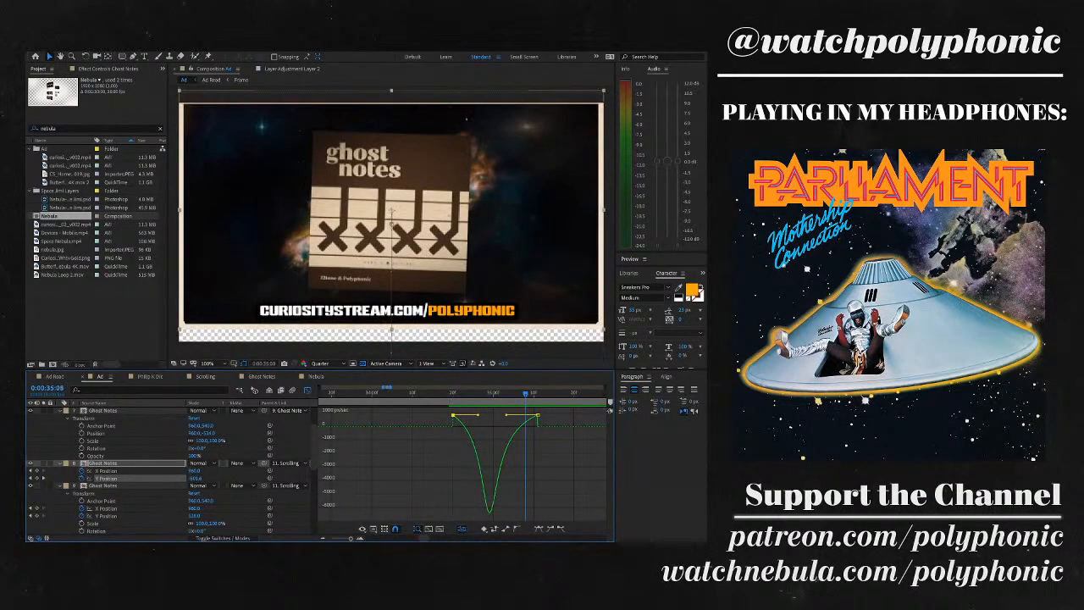
- Duplicate the Ghost Notes layer and delete the Y Position keyframes on the copy
{"action": "left_click", "coordinate": [308, 391]}
{"action": "key", "text": "minus"}
{"action": "key", "text": "minus"}
{"action": "key", "text": "minus"}
{"action": "key", "text": "minus"}
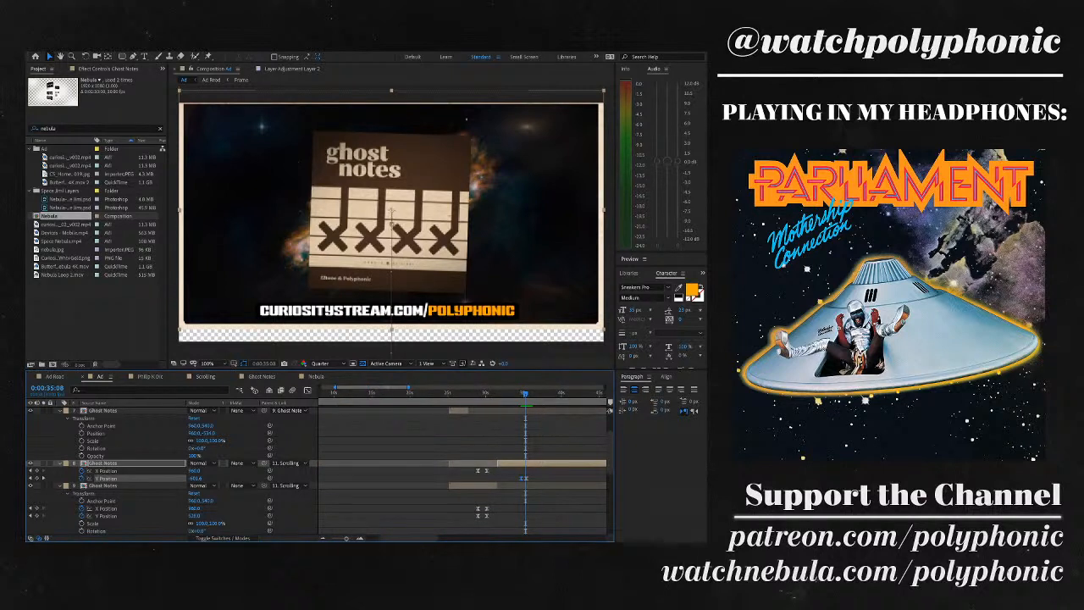
{"action": "key", "text": "ctrl+d"}
{"action": "key", "text": "u"}
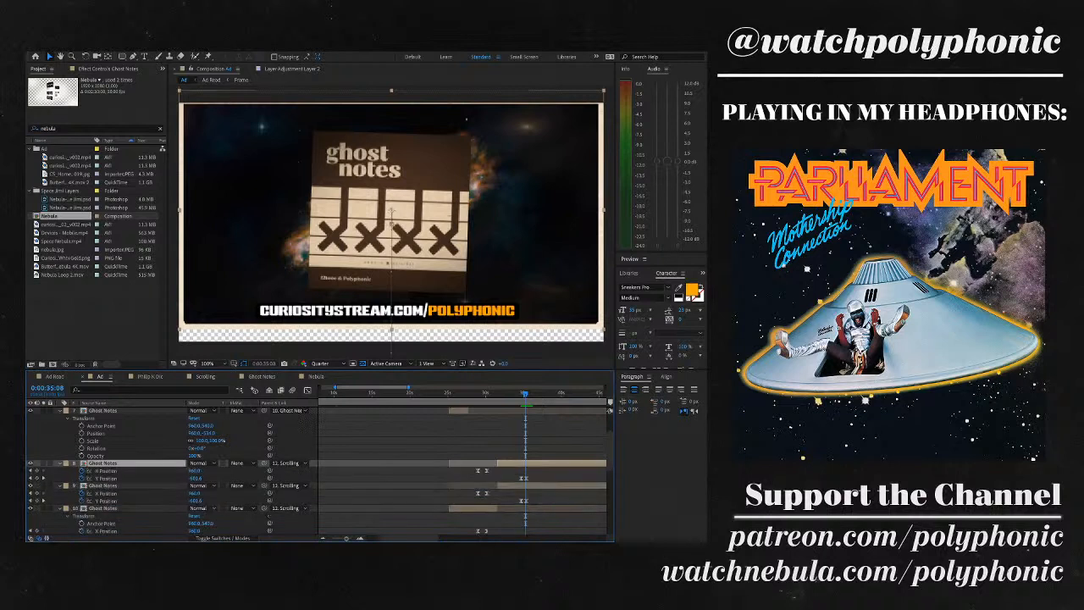
{"action": "left_click_drag", "start_coordinate": [491, 471], "coordinate": [546, 486]}
{"action": "key", "text": "Delete"}
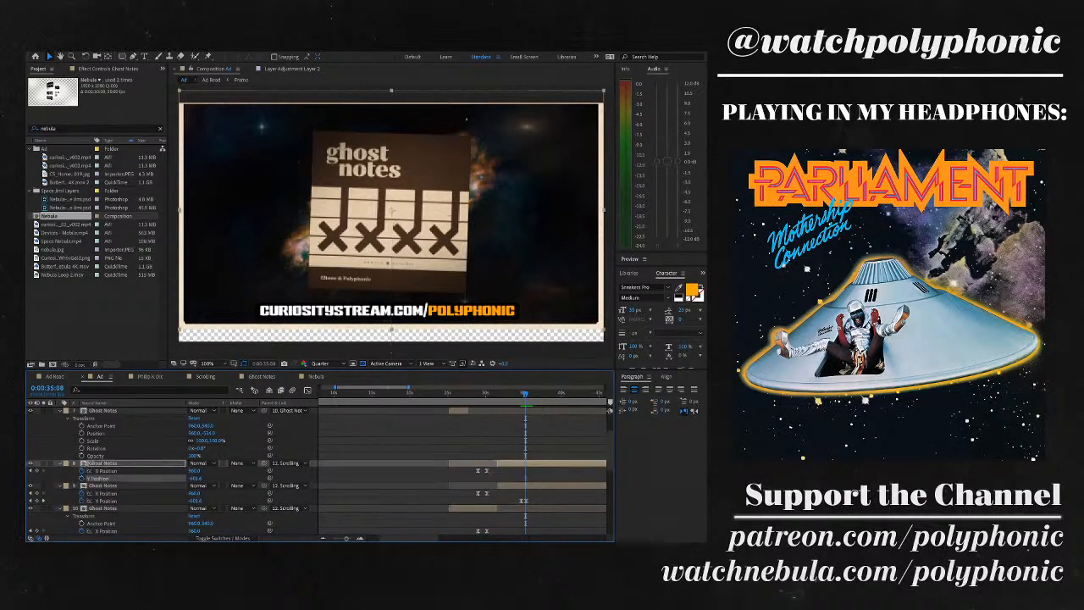
- Place the duplicated Ghost Notes layer flush beneath the original's bottom edge and remove its X Position keyframes
{"action": "left_click_drag", "start_coordinate": [391, 211], "coordinate": [392, 451]}
{"action": "left_click_drag", "start_coordinate": [392, 331], "coordinate": [392, 328]}
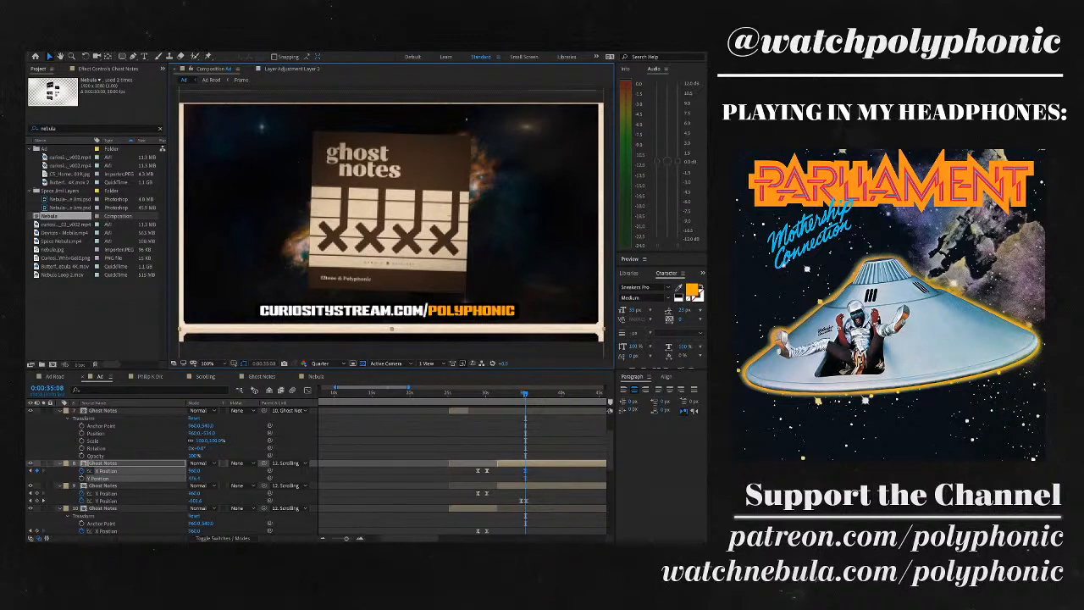
{"action": "left_click", "coordinate": [82, 471]}
- Parent the duplicated Ghost Notes layer to the original Ghost Notes layer and preview the transition
{"action": "left_click_drag", "start_coordinate": [268, 463], "coordinate": [264, 485]}
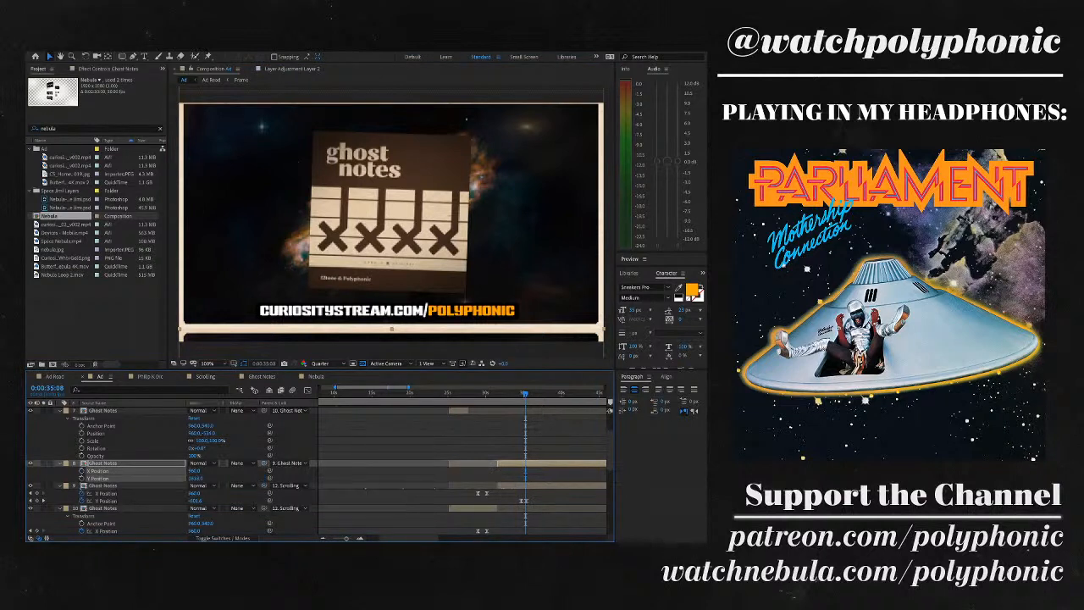
{"action": "key", "text": "equal"}
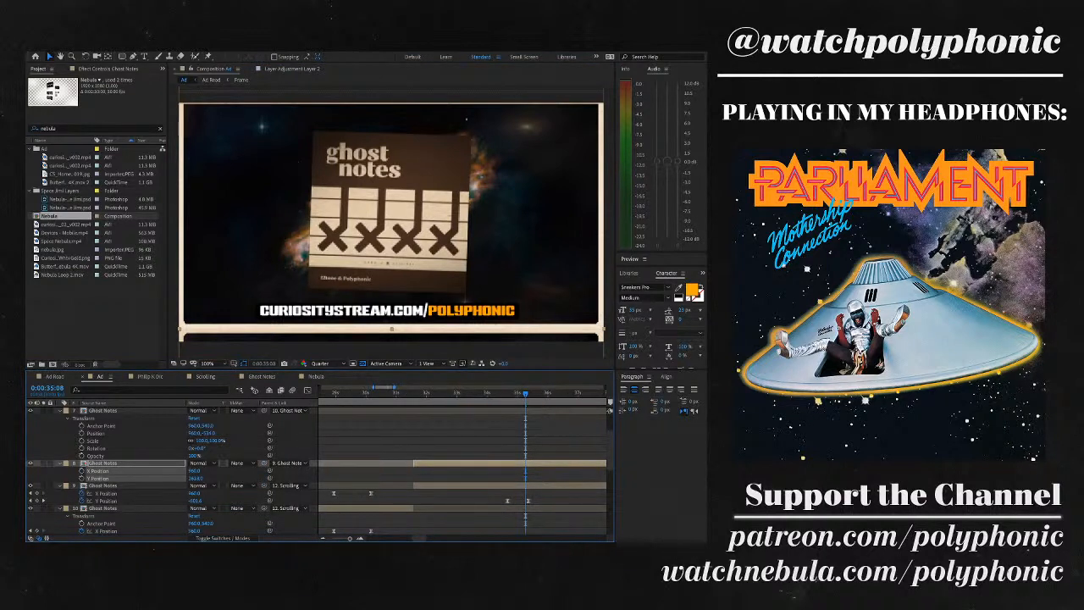
{"action": "key", "text": "space"}
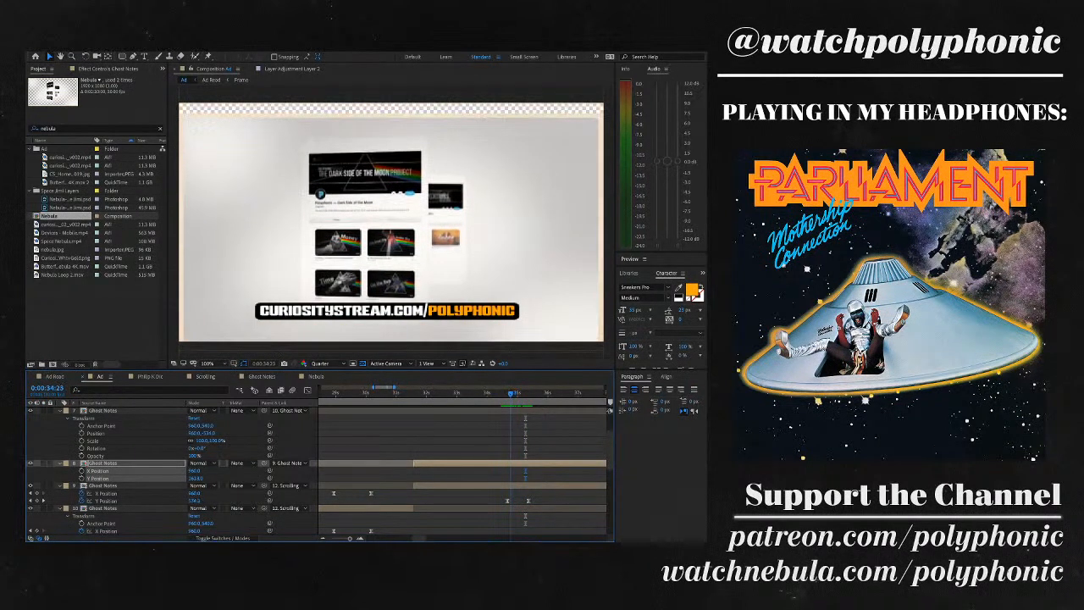
- Duplicate the Nebula layer and shift the copy about five seconds later, starting at about 33 seconds
{"action": "scroll", "coordinate": [320, 467], "scroll_direction": "up", "scroll_amount": 2}
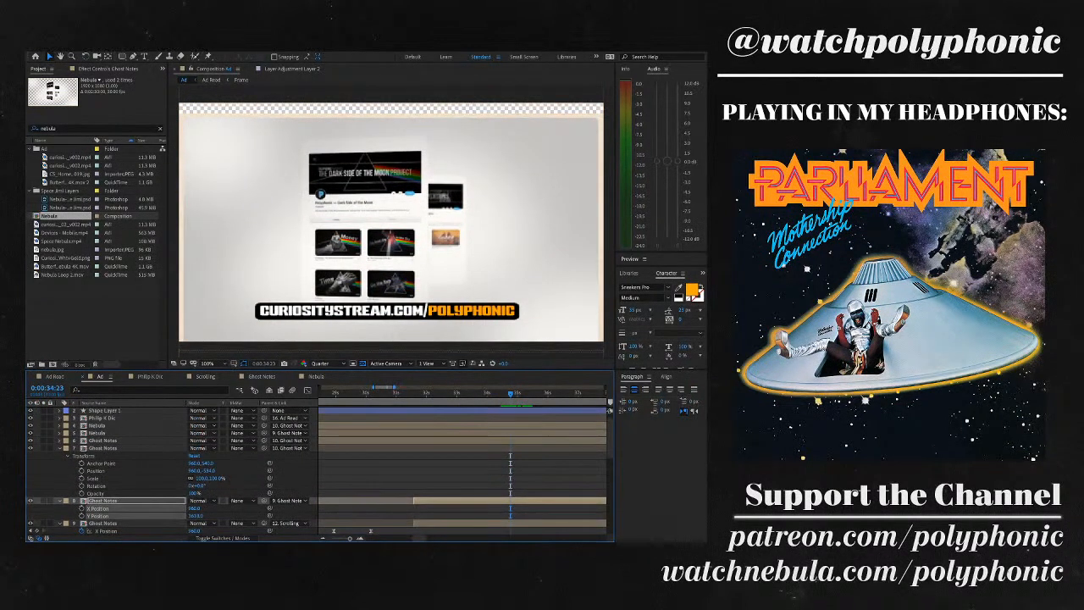
{"action": "scroll", "coordinate": [317, 471], "scroll_direction": "up", "scroll_amount": 1}
{"action": "left_click", "coordinate": [97, 441]}
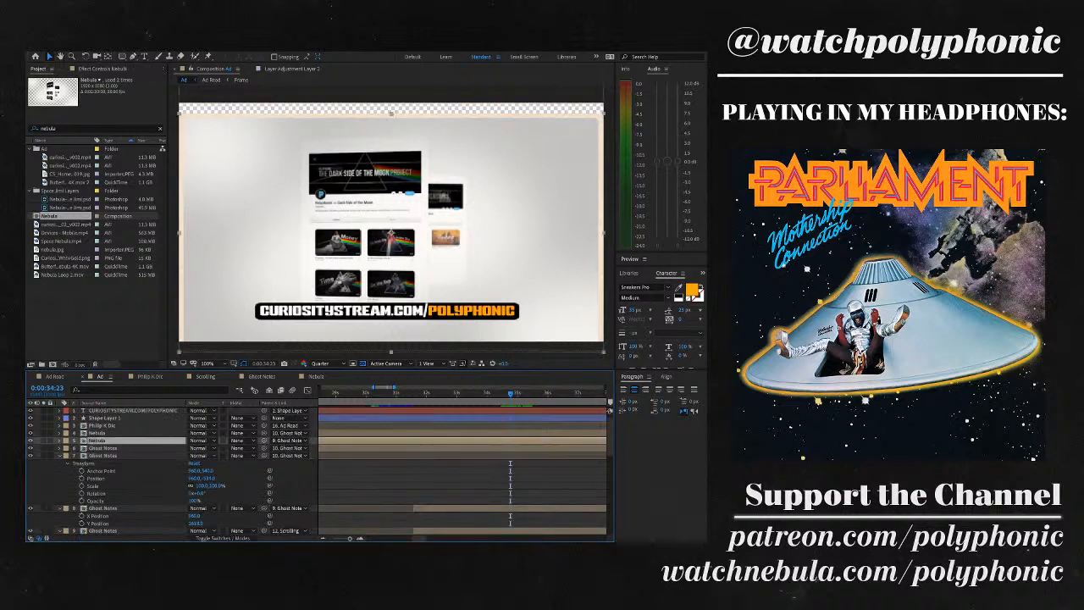
{"action": "key", "text": "ctrl+d"}
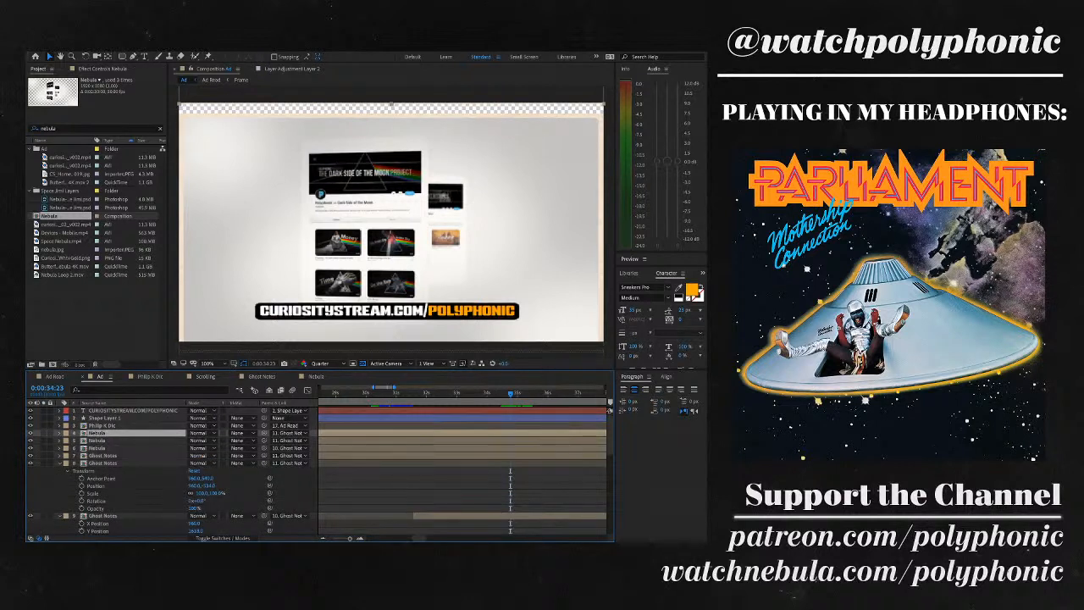
{"action": "key", "text": "p"}
{"action": "key", "text": "minus"}
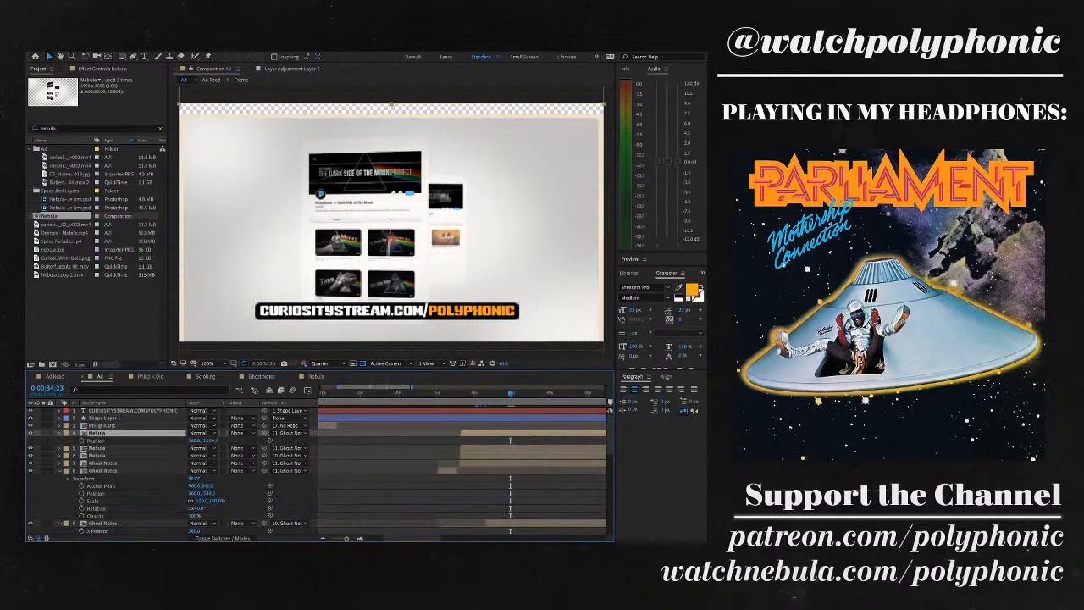
{"action": "left_click_drag", "start_coordinate": [508, 433], "coordinate": [547, 433]}
- Reposition the duplicated Nebula layer so its bottom edge meets the top edge of the existing Nebula layer
{"action": "left_click", "coordinate": [102, 417]}
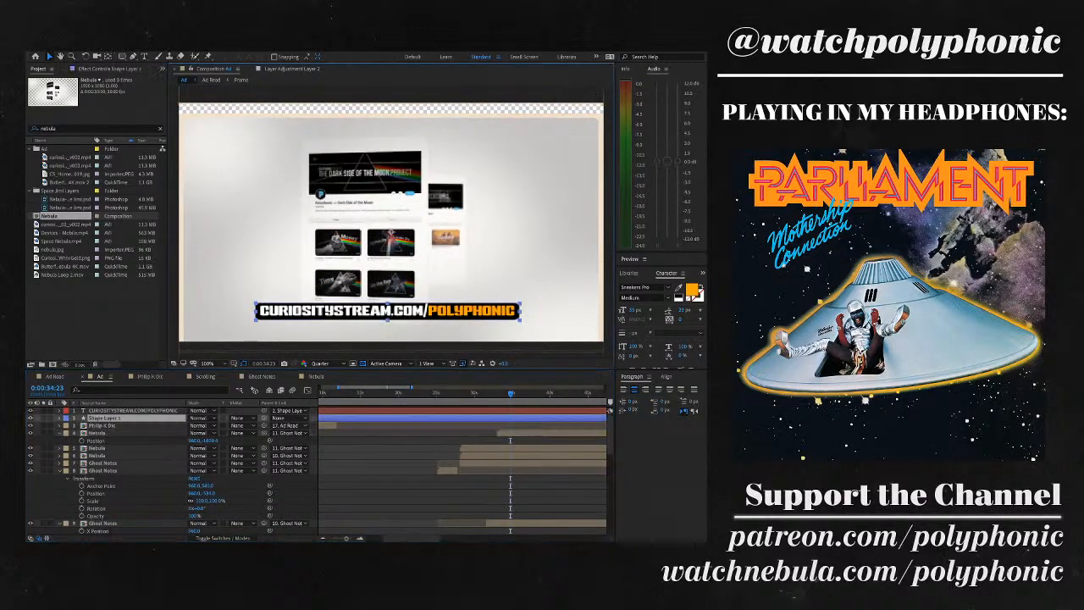
{"action": "left_click", "coordinate": [102, 433]}
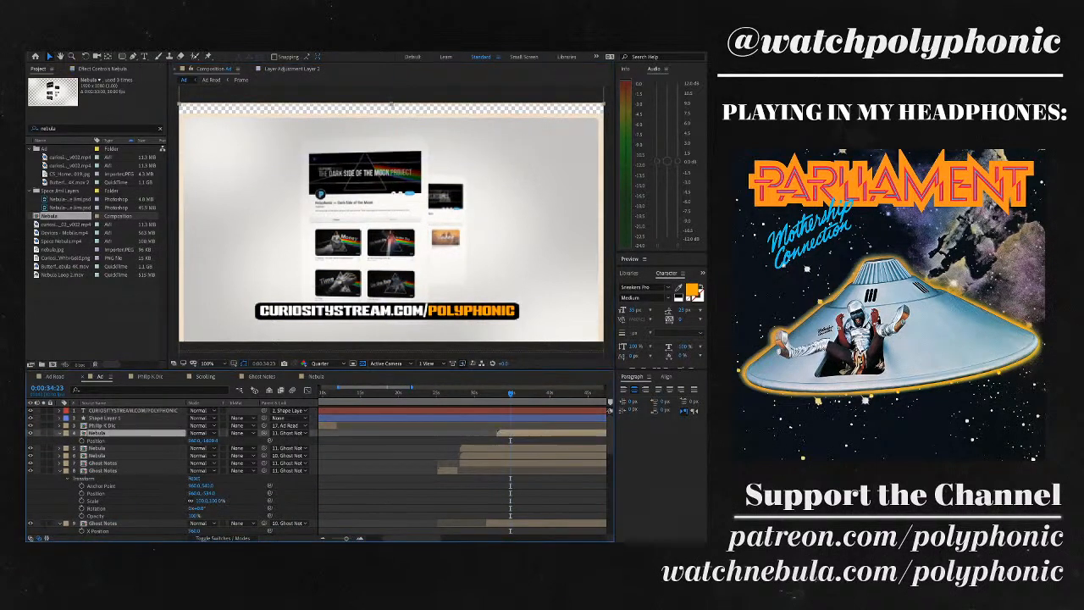
{"action": "left_click", "coordinate": [98, 455]}
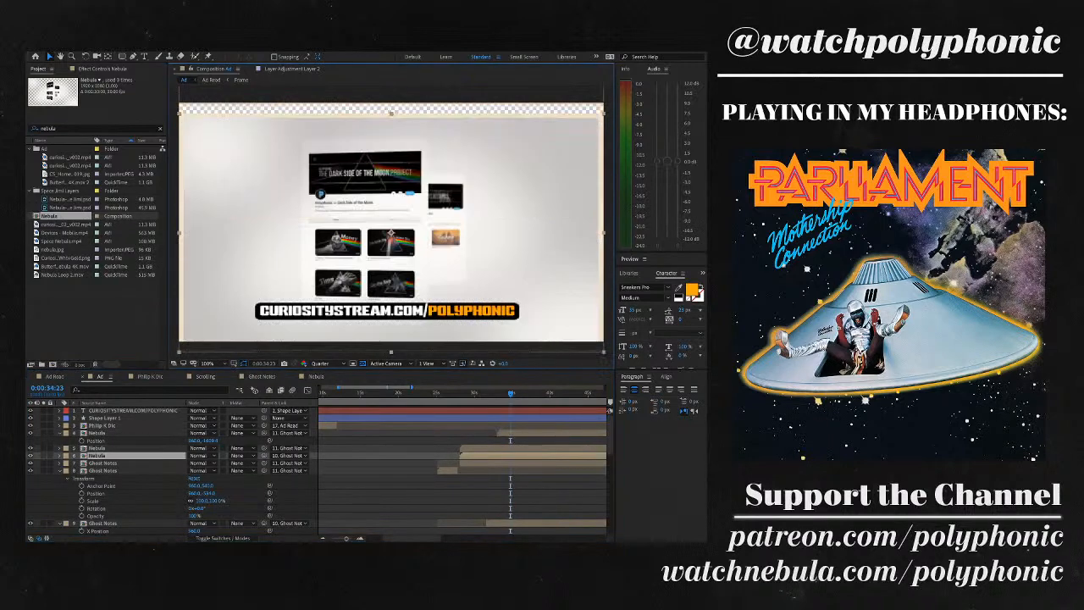
{"action": "key", "text": "comma"}
{"action": "key", "text": "comma"}
{"action": "left_click", "coordinate": [98, 433]}
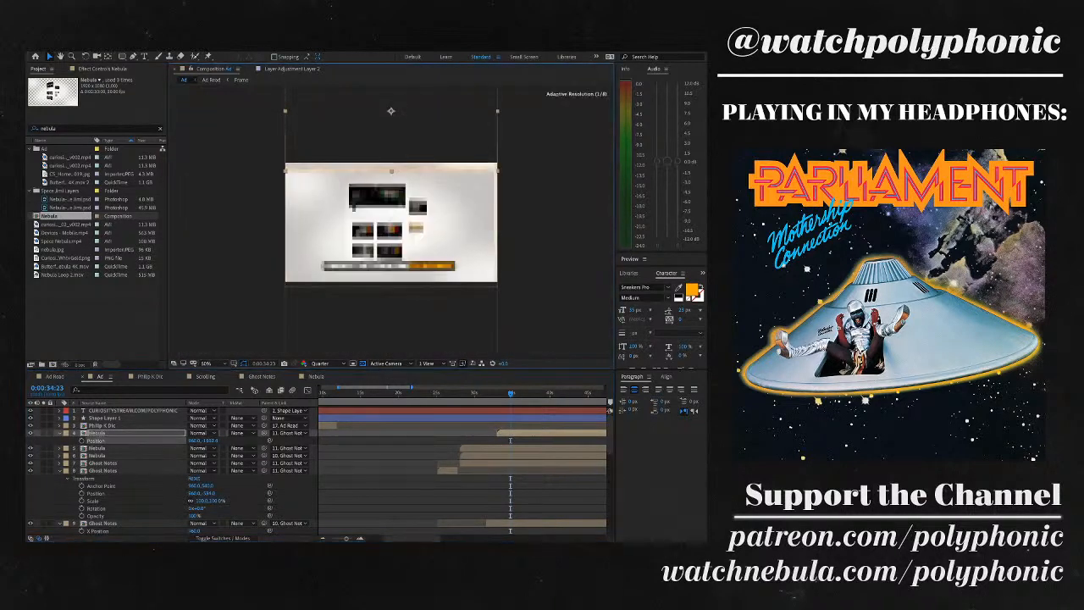
{"action": "key", "text": "period"}
{"action": "key", "text": "period"}
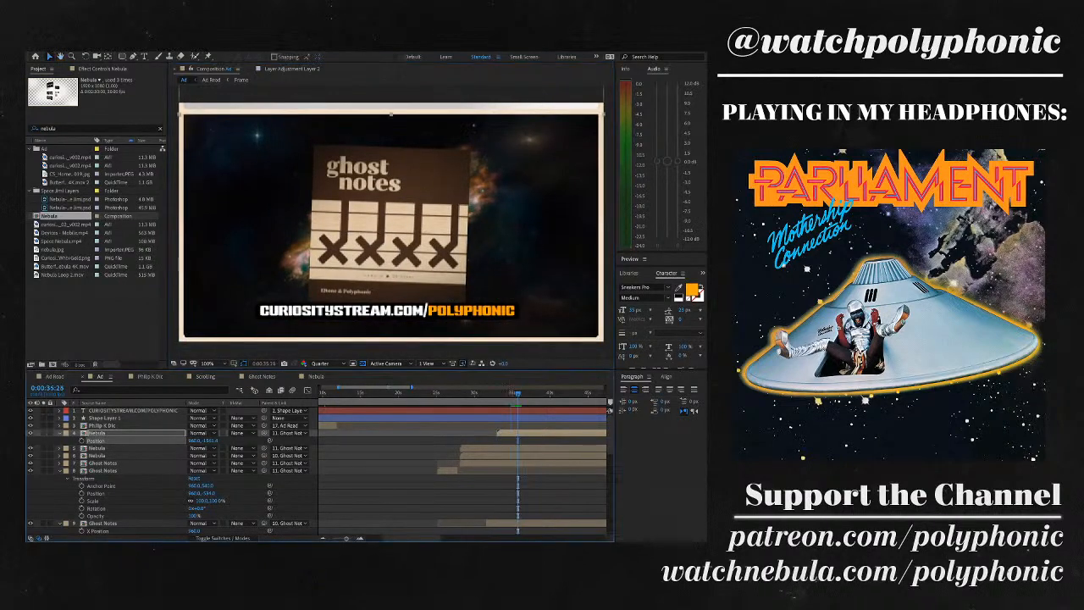
- Step through the transition around 34 to 35 seconds and retime the duplicated Nebula layer to start at about 34 seconds
{"action": "key", "text": "space"}
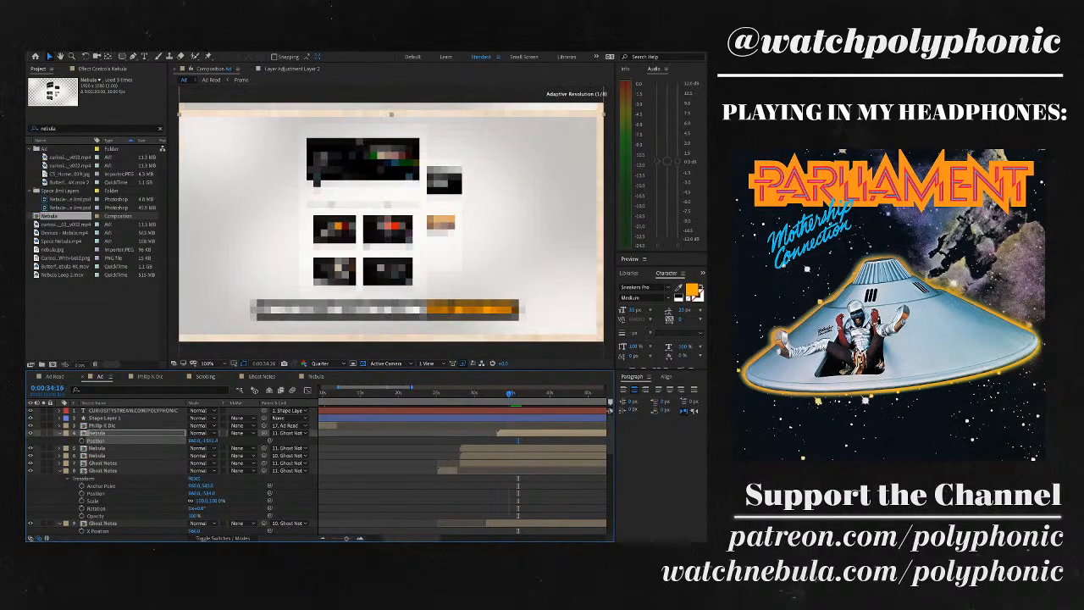
{"action": "key", "text": "space"}
{"action": "key", "text": "Page_Up"}
{"action": "key", "text": "Page_Up"}
{"action": "key", "text": "Page_Up"}
{"action": "key", "text": "Page_Up"}
{"action": "key", "text": "Page_Up"}
{"action": "key", "text": "Page_Up"}
{"action": "key", "text": "Page_Up"}
{"action": "key", "text": "Page_Up"}
{"action": "key", "text": "Page_Up"}
{"action": "key", "text": "Page_Up"}
{"action": "key", "text": "Page_Up"}
{"action": "key", "text": "Page_Up"}
{"action": "key", "text": "Page_Up"}
{"action": "key", "text": "Page_Up"}
{"action": "key", "text": "Page_Up"}
{"action": "key", "text": "Page_Up"}
{"action": "key", "text": "Page_Up"}
{"action": "key", "text": "Page_Up"}
{"action": "key", "text": "Page_Up"}
{"action": "key", "text": "Page_Up"}
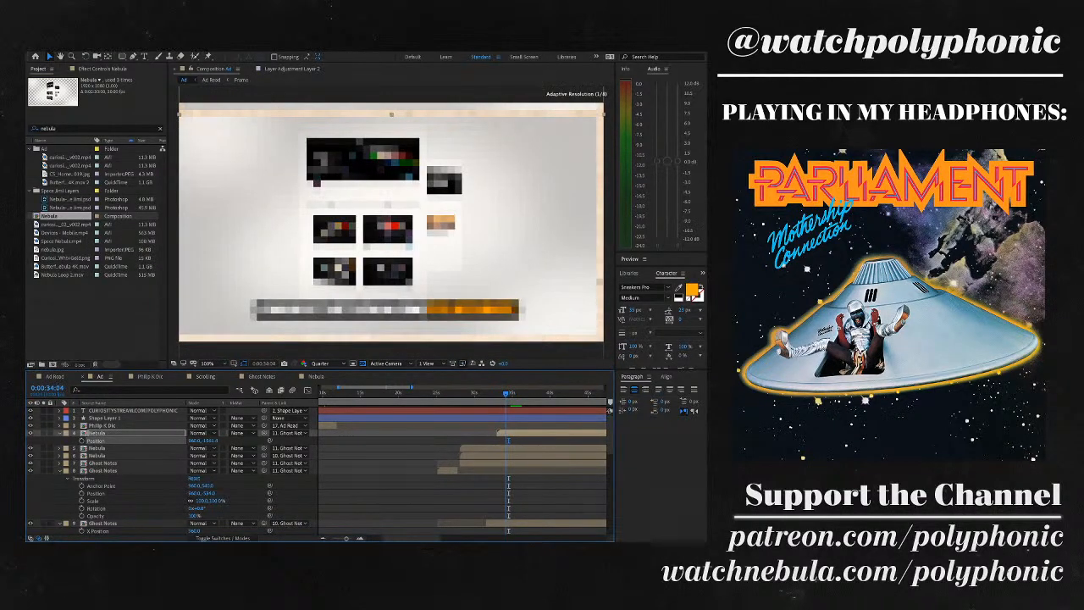
{"action": "key", "text": "Page_Down"}
{"action": "key", "text": "Page_Down"}
{"action": "key", "text": "Page_Down"}
{"action": "key", "text": "Page_Down"}
{"action": "key", "text": "Page_Down"}
{"action": "key", "text": "Page_Down"}
{"action": "key", "text": "Page_Down"}
{"action": "key", "text": "Page_Down"}
{"action": "key", "text": "Page_Down"}
{"action": "key", "text": "Page_Down"}
{"action": "key", "text": "Page_Down"}
{"action": "key", "text": "Page_Down"}
{"action": "key", "text": "Page_Down"}
{"action": "key", "text": "Page_Down"}
{"action": "key", "text": "Page_Down"}
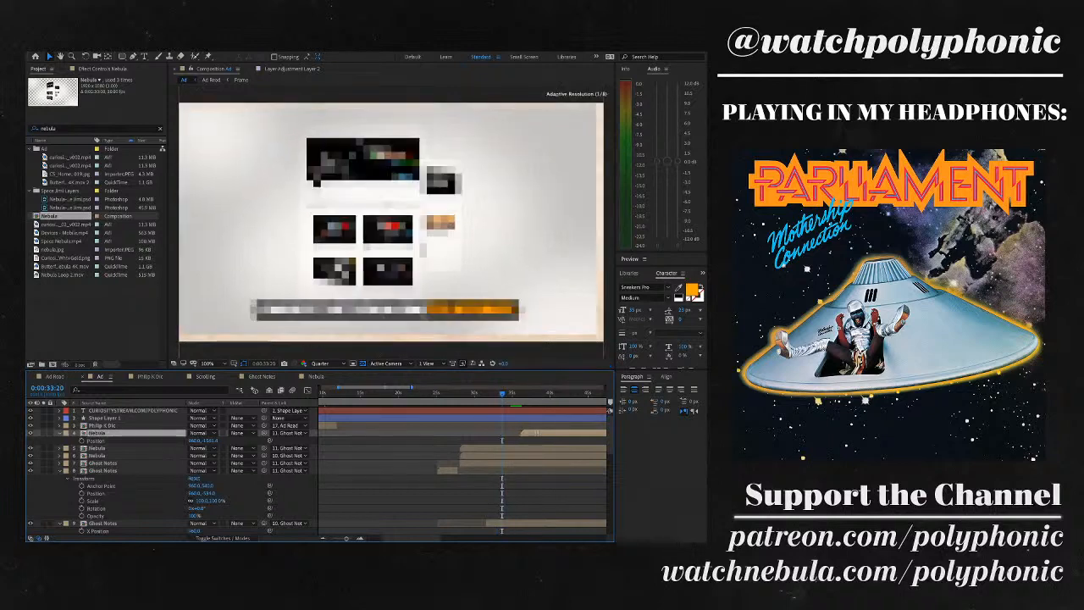
{"action": "key", "text": "Page_Down"}
{"action": "key", "text": "Page_Down"}
{"action": "key", "text": "Page_Down"}
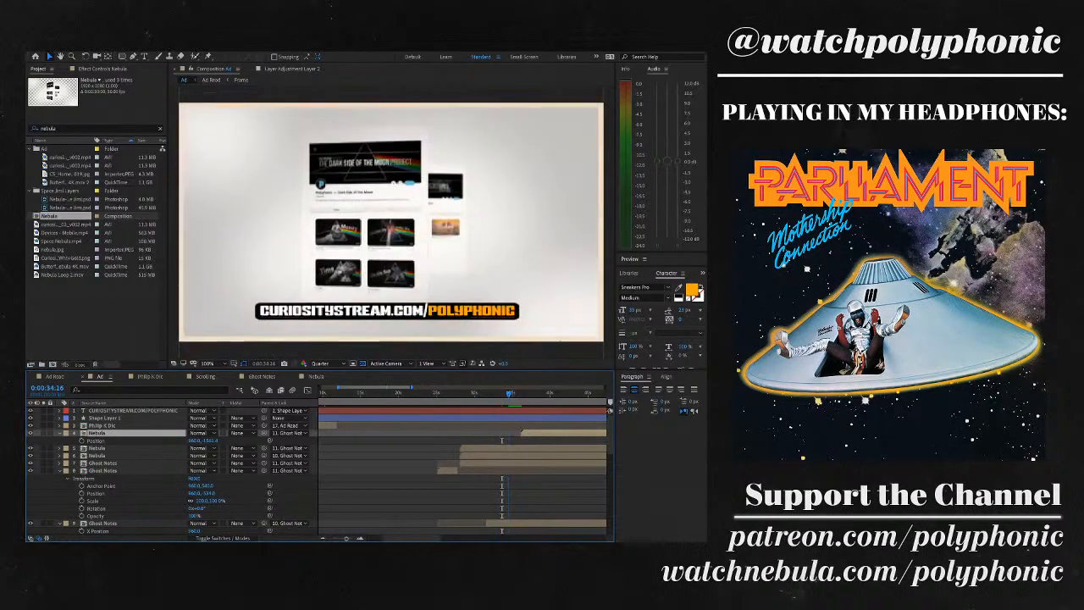
{"action": "key", "text": "Page_Down"}
{"action": "key", "text": "Page_Down"}
{"action": "key", "text": "Page_Down"}
{"action": "key", "text": "Page_Down"}
{"action": "key", "text": "Page_Down"}
{"action": "key", "text": "Page_Down"}
{"action": "key", "text": "Page_Down"}
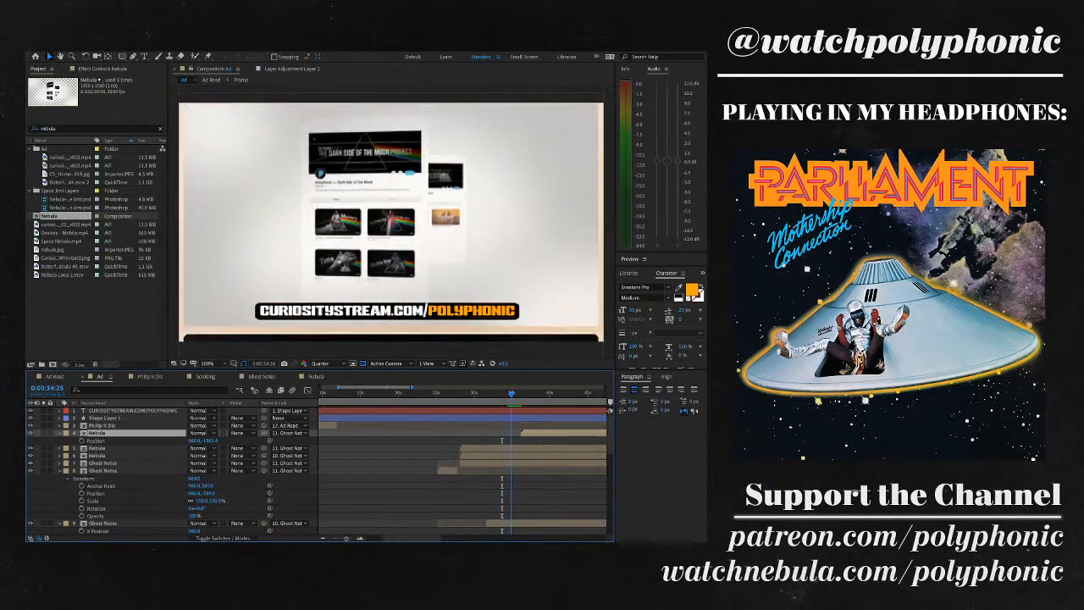
{"action": "key", "text": "Page_Down"}
{"action": "key", "text": "Page_Down"}
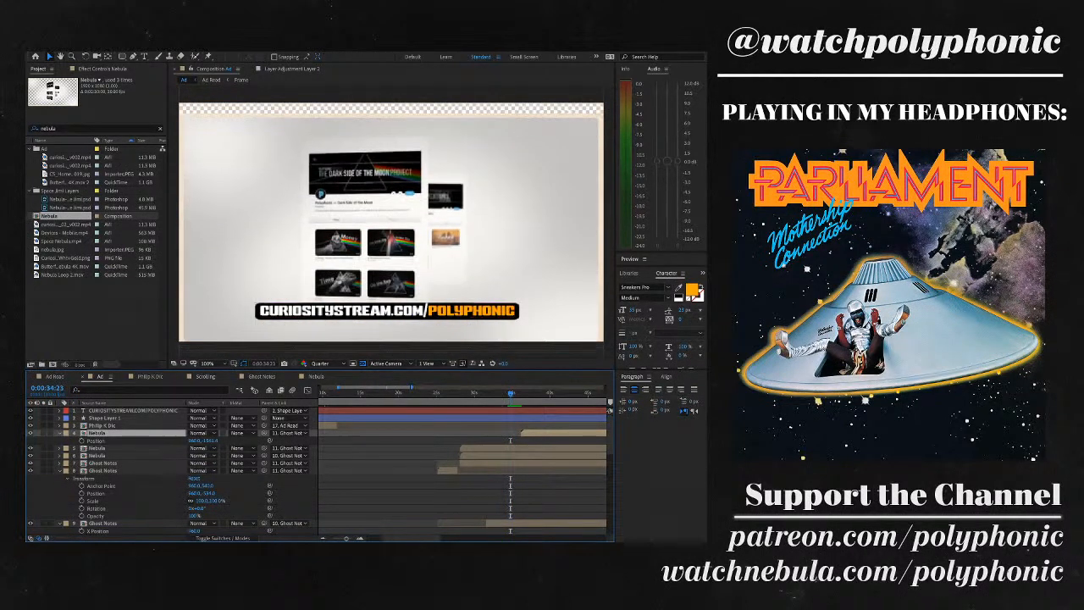
{"action": "key", "text": "bracketleft"}
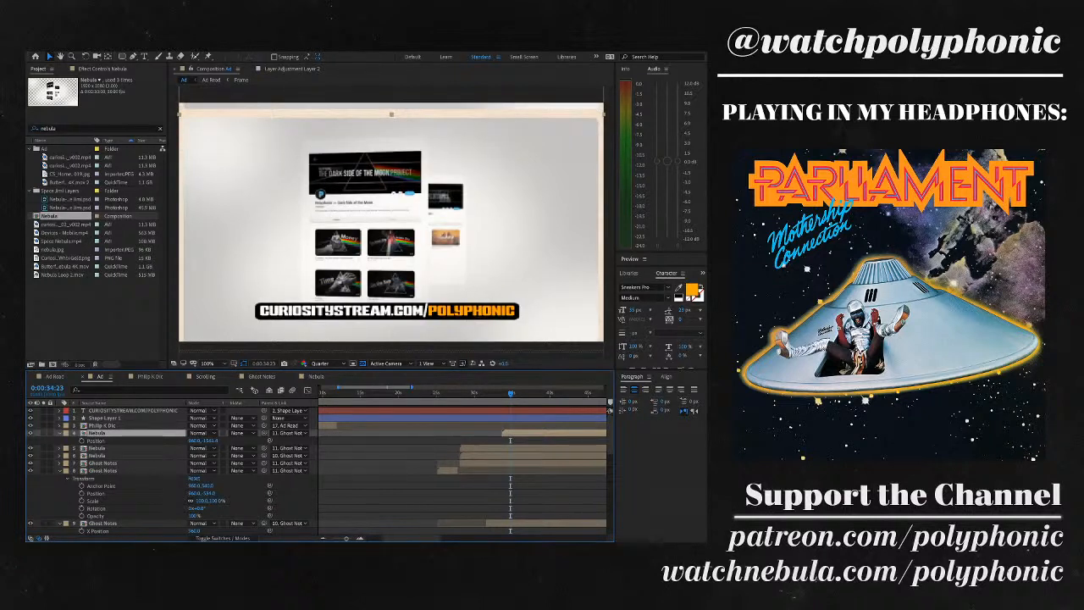
- Try parenting the duplicated Nebula layer to the Nebula layer directly beneath it, preview the result, and undo the link
{"action": "left_click_drag", "start_coordinate": [263, 433], "coordinate": [268, 447]}
{"action": "key", "text": "i"}
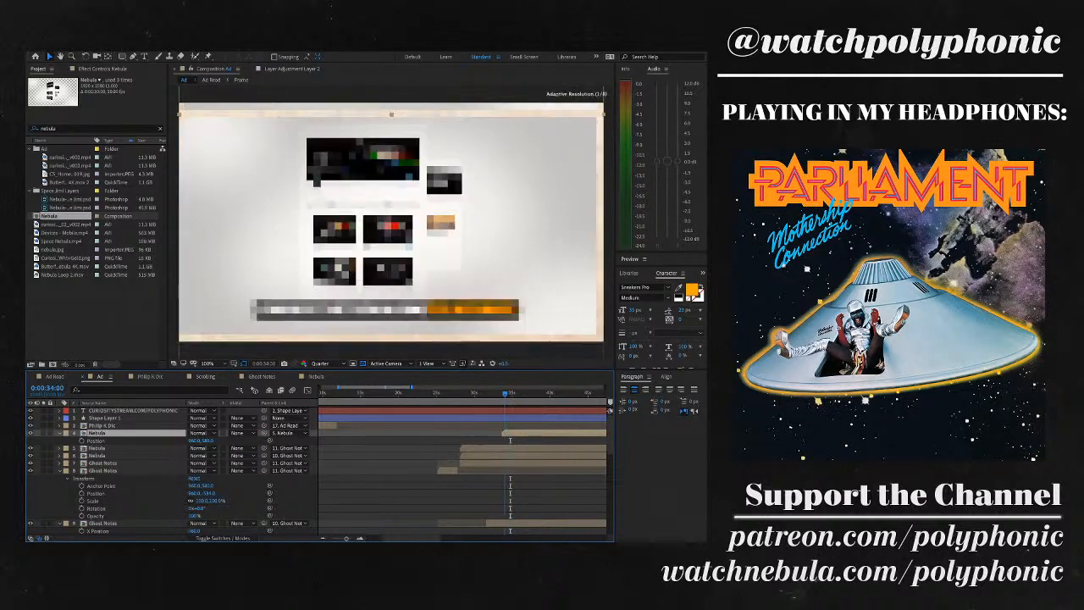
{"action": "key", "text": "space"}
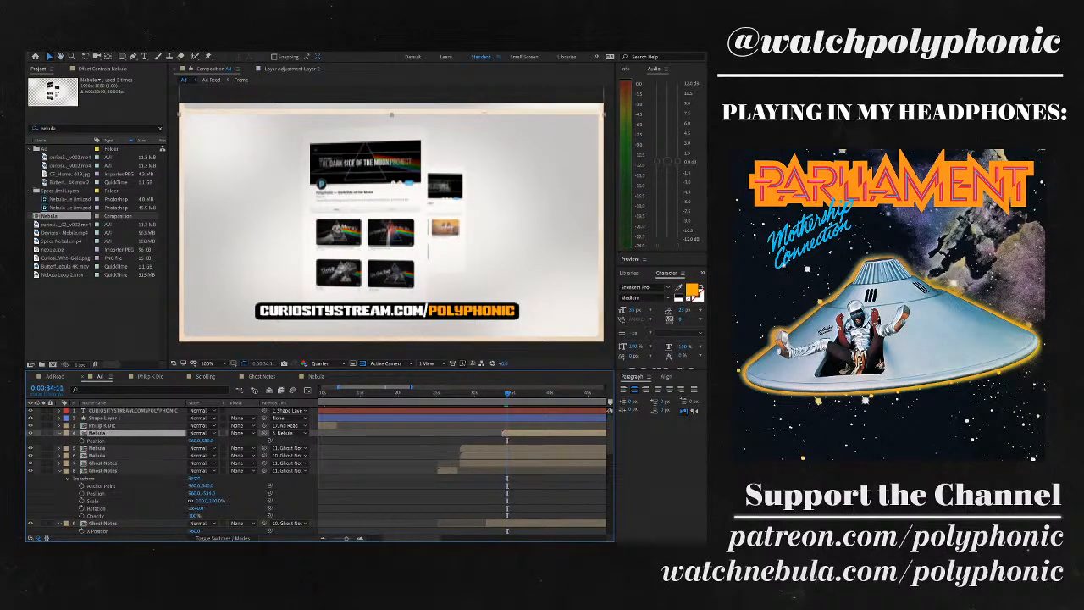
{"action": "key", "text": "ctrl+z"}
- Parent the duplicated Nebula layer to the lowest Nebula layer in the stack and preview the transition into Ghost Notes
{"action": "scroll", "coordinate": [319, 471], "scroll_direction": "down", "scroll_amount": 2}
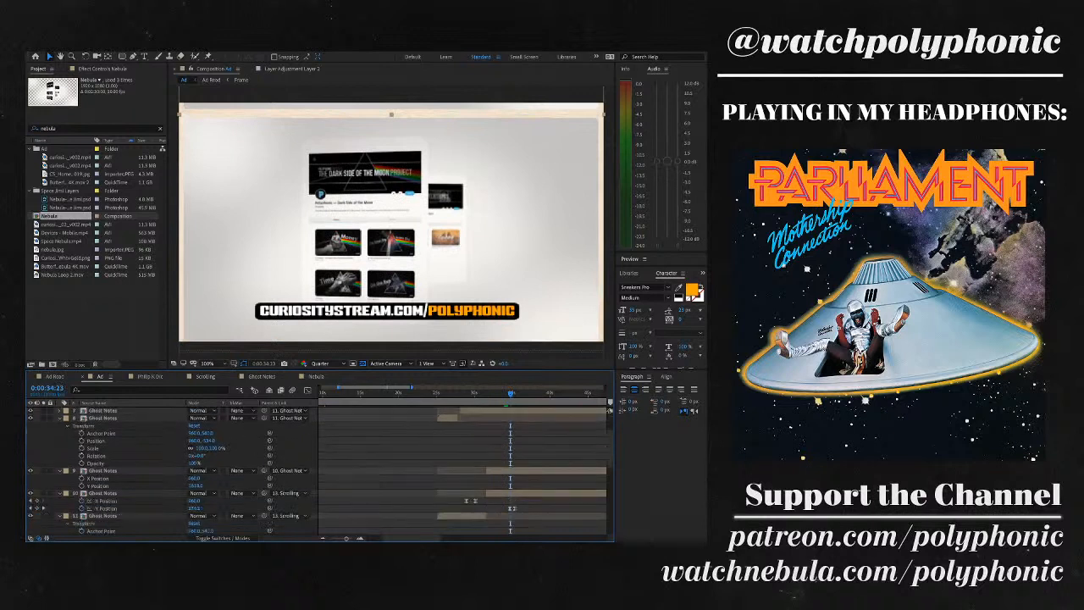
{"action": "left_click_drag", "start_coordinate": [265, 417], "coordinate": [264, 440]}
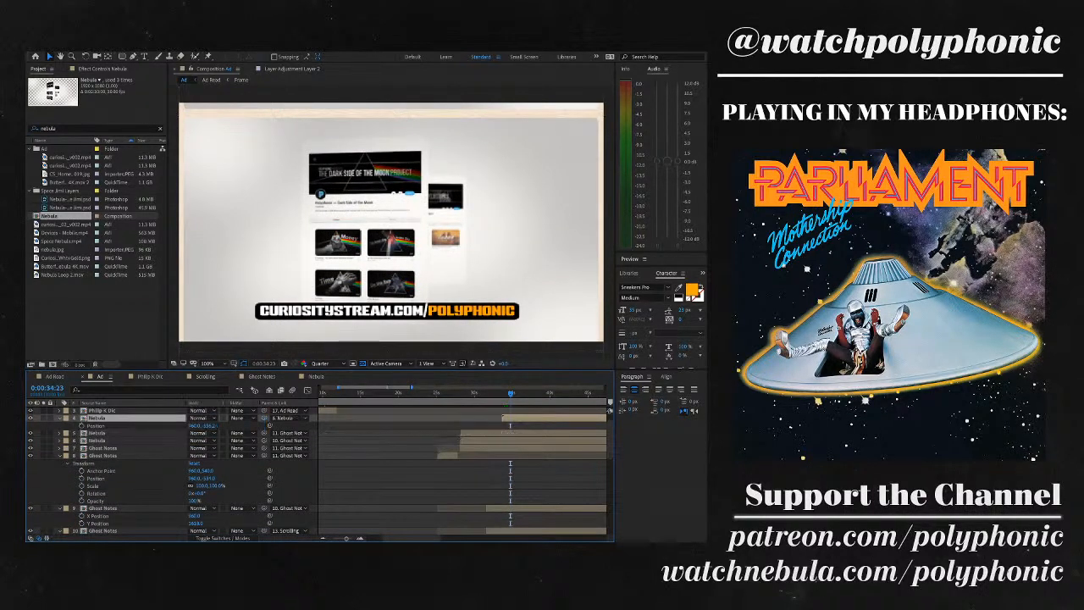
{"action": "key", "text": "space"}
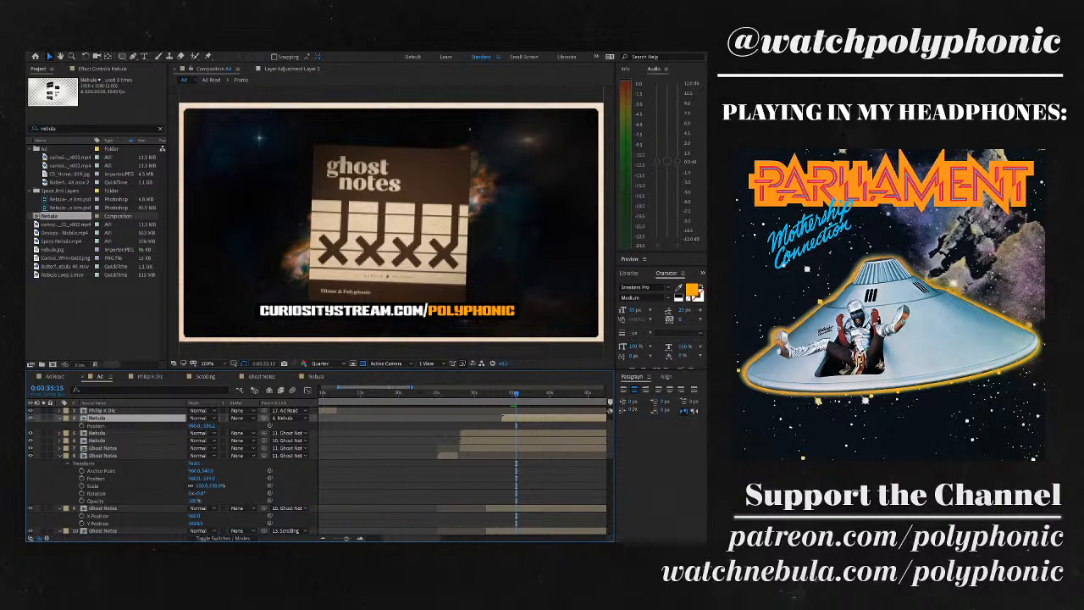
{"action": "key", "text": "minus"}
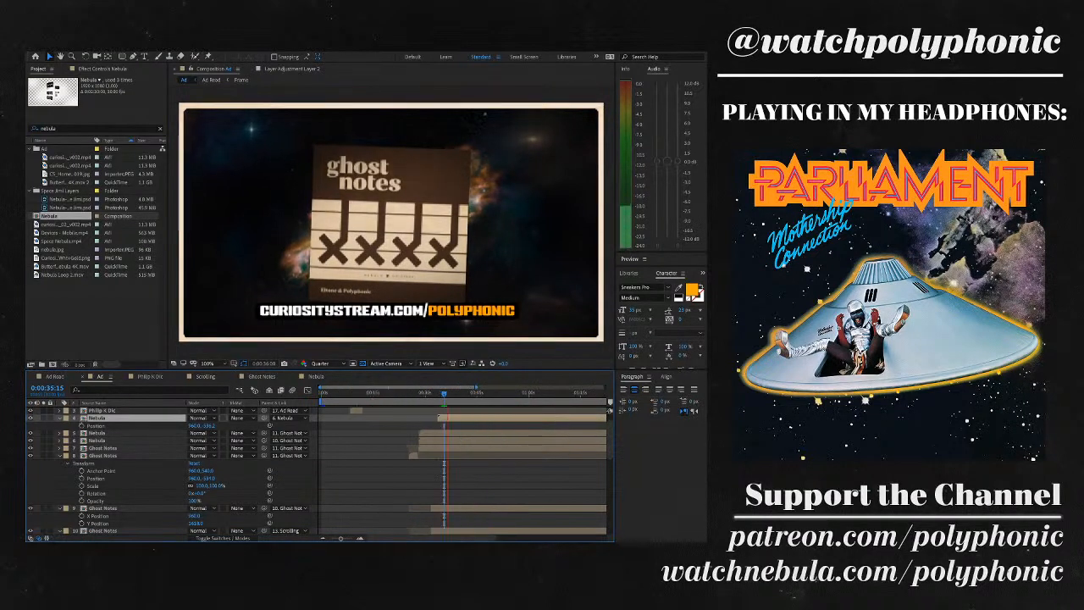
{"action": "key", "text": "equal"}
{"action": "key", "text": "space"}
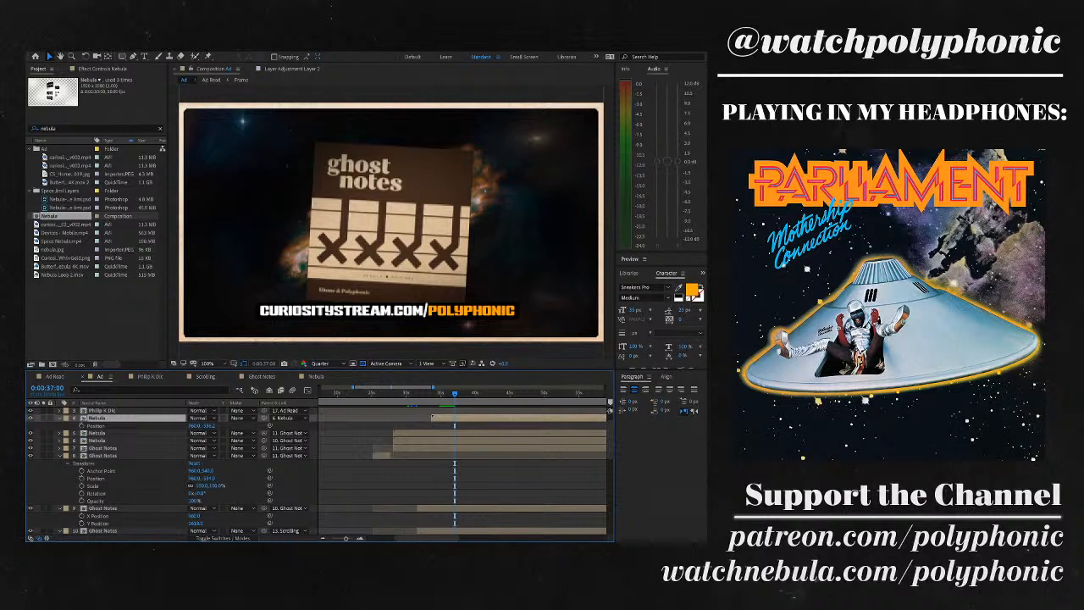
{"action": "key", "text": "space"}
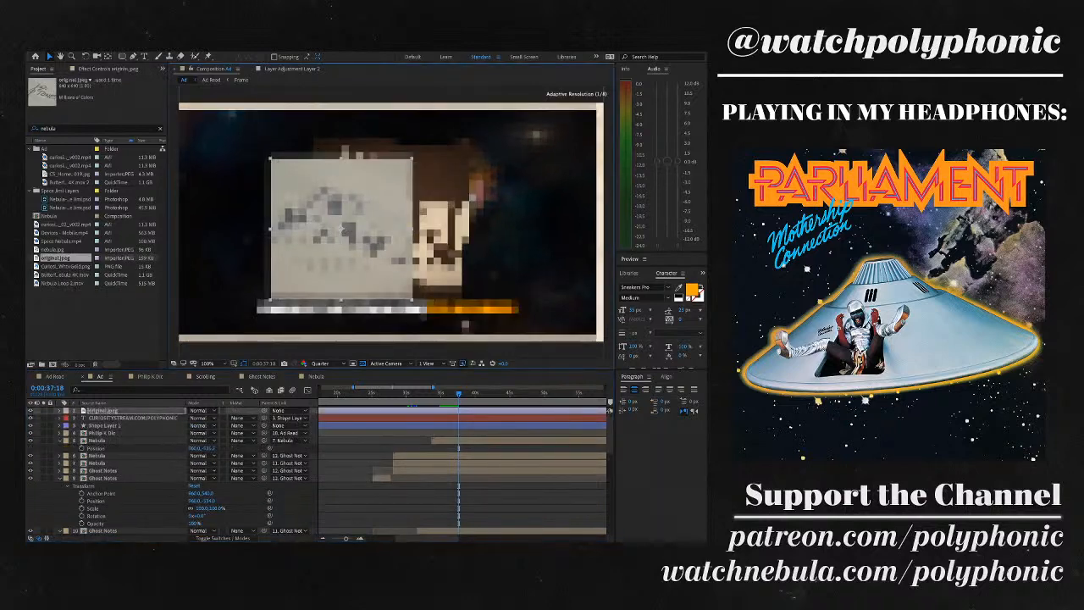
- Delete the original.jpeg layer from the Ad composition and open the Ghost Notes composition
{"action": "key", "text": "r"}
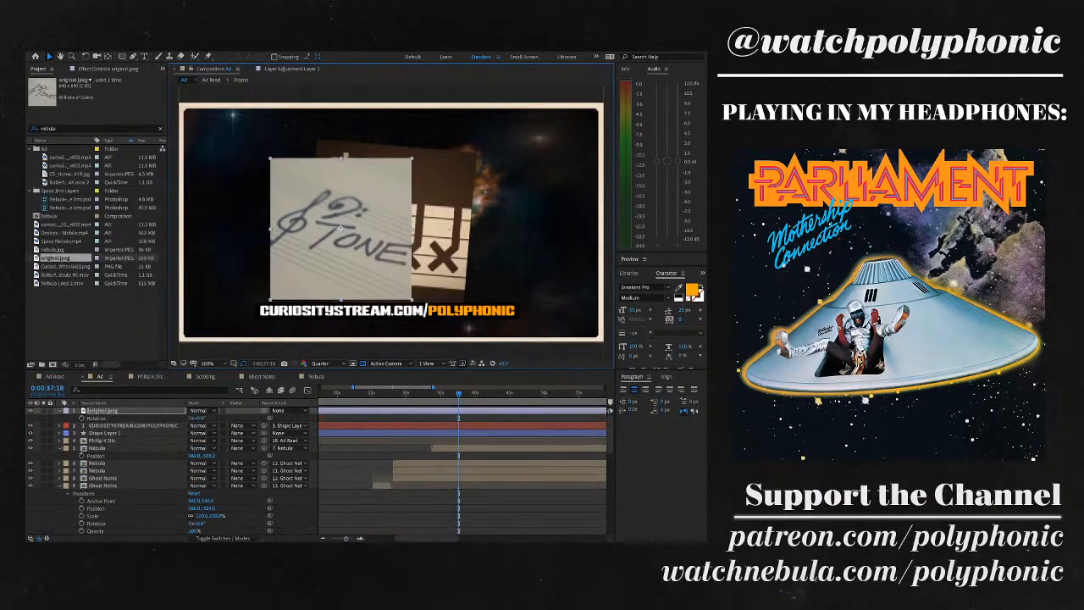
{"action": "key", "text": "Delete"}
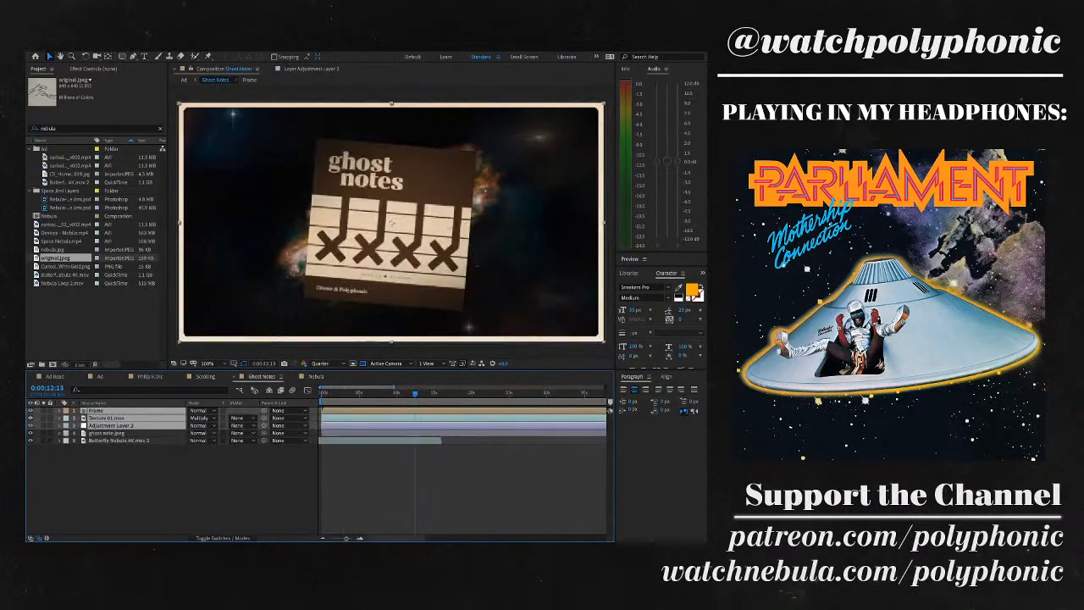
{"action": "left_click_drag", "start_coordinate": [391, 222], "coordinate": [342, 229]}
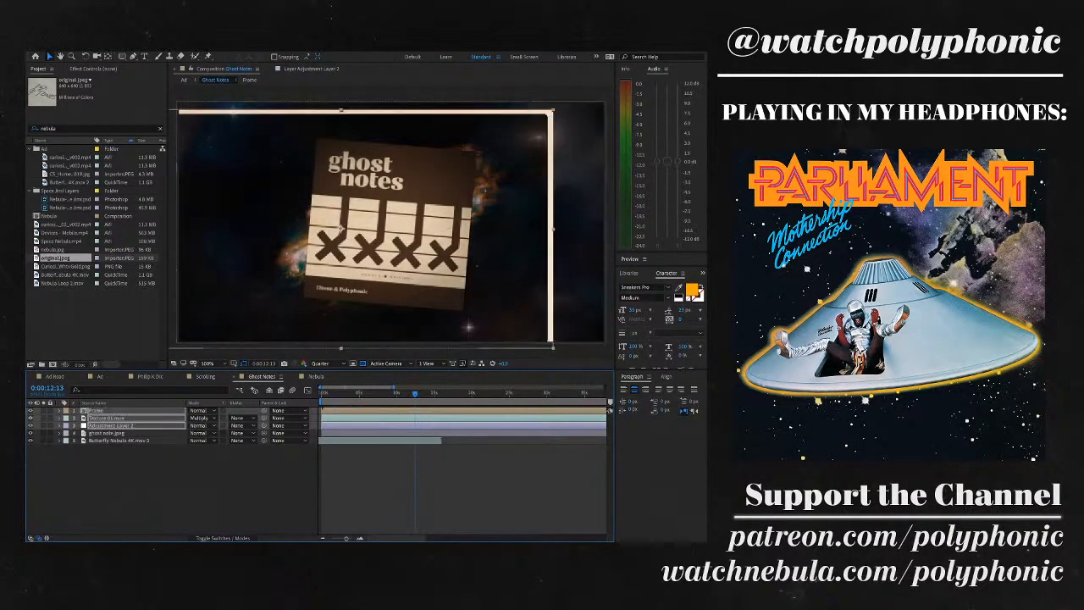
{"action": "key", "text": "ctrl+z"}
{"action": "key", "text": "ctrl+shift+a"}
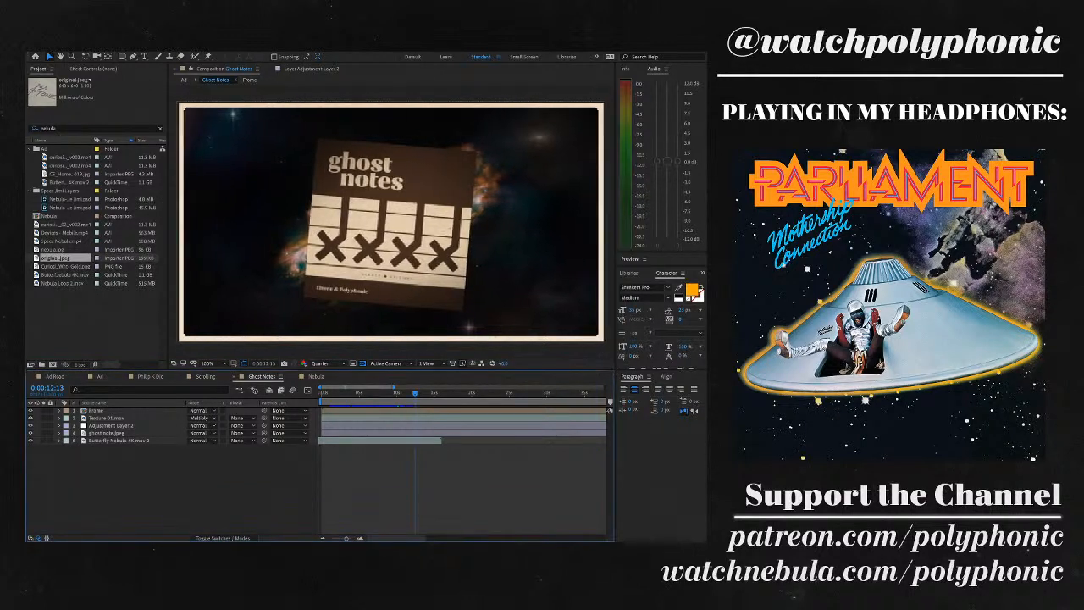
- Add original.jpeg to the Ghost Notes composition beneath the ghost note.jpeg layer and shift it to the left of the book cover
{"action": "left_click_drag", "start_coordinate": [269, 389], "coordinate": [270, 410]}
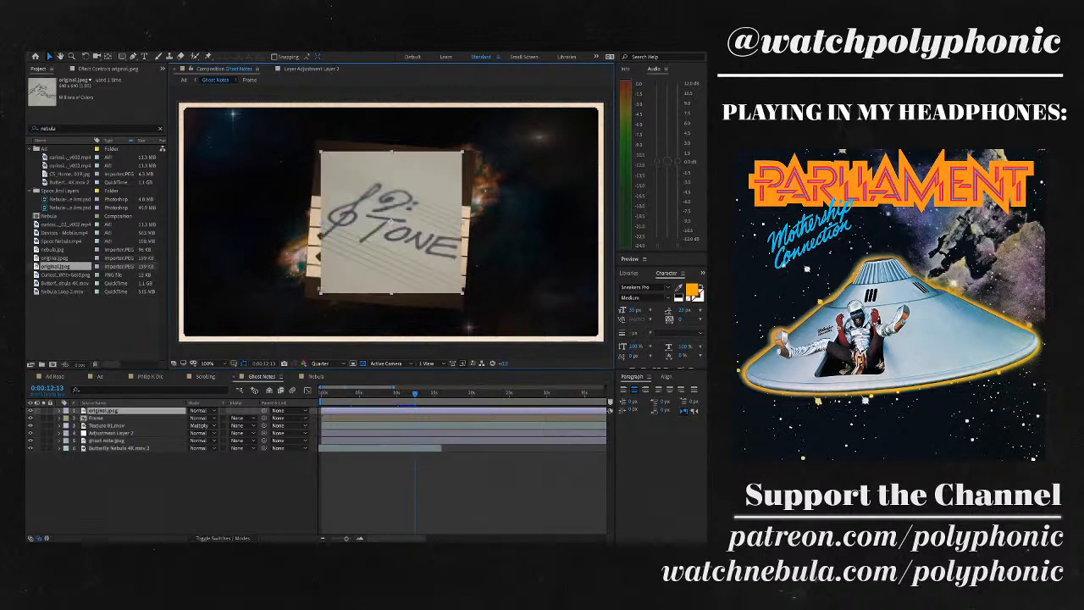
{"action": "left_click_drag", "start_coordinate": [127, 410], "coordinate": [127, 443]}
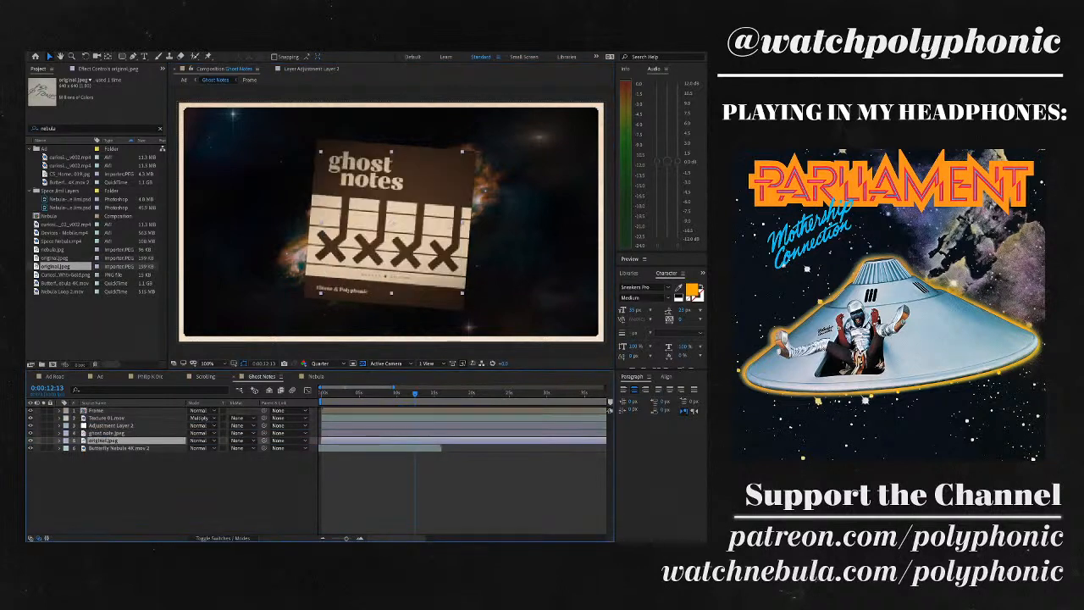
{"action": "left_click_drag", "start_coordinate": [391, 222], "coordinate": [263, 221]}
- Rotate original.jpeg about 10° counterclockwise and scale it down so it peeks out from behind the book cover
{"action": "key", "text": "p"}
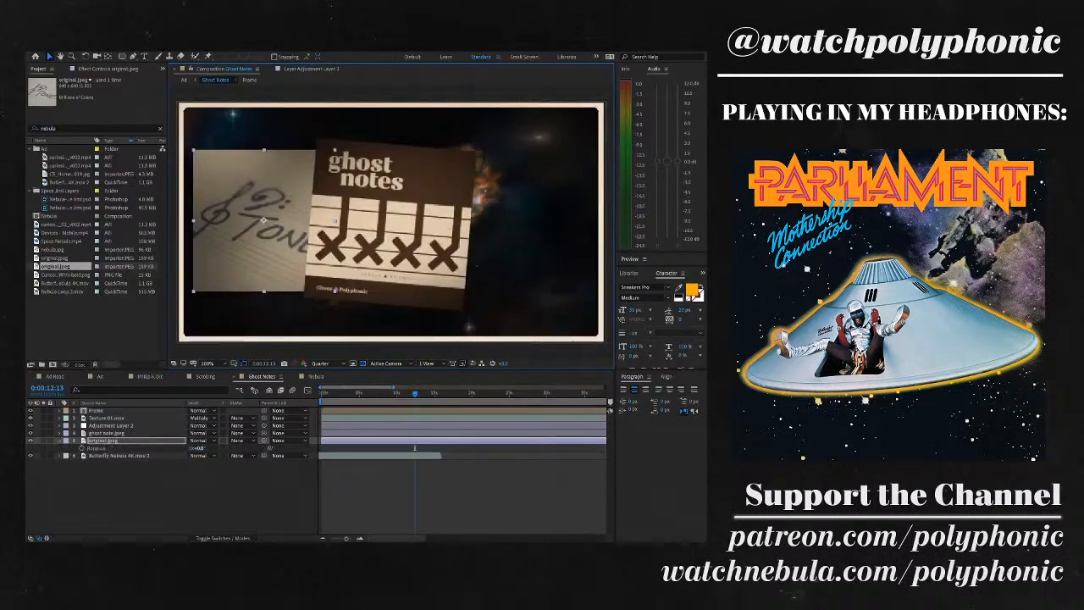
{"action": "left_click_drag", "start_coordinate": [198, 448], "coordinate": [192, 448]}
{"action": "left_click_drag", "start_coordinate": [182, 163], "coordinate": [203, 178]}
{"action": "left_click_drag", "start_coordinate": [263, 220], "coordinate": [267, 220]}
- Copy the Drop Shadow effect from the ghost note.jpeg layer and paste it onto the original.jpeg layer
{"action": "left_click", "coordinate": [119, 454]}
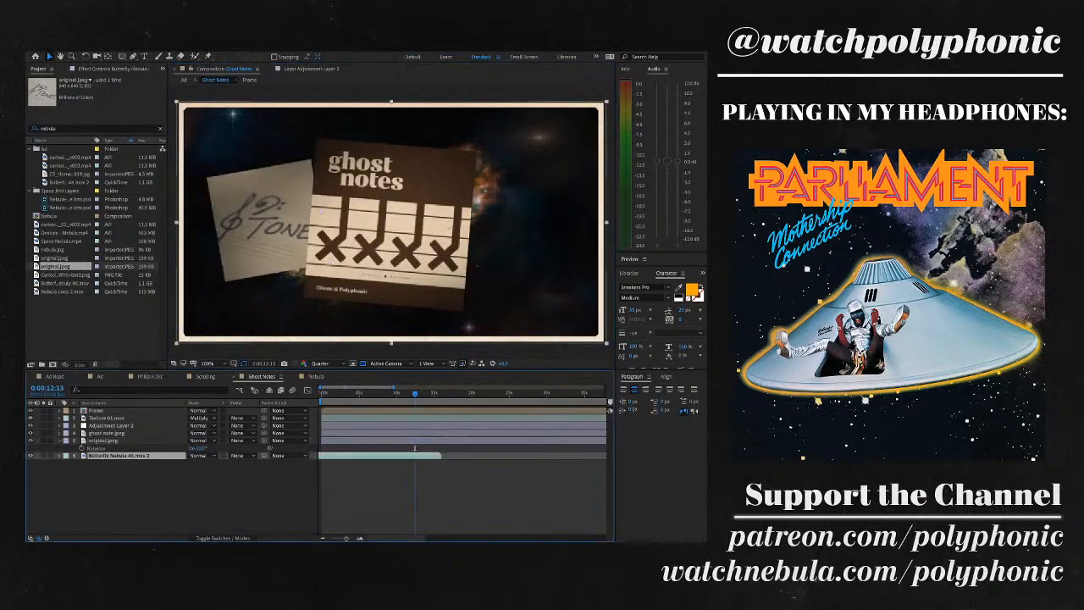
{"action": "key", "text": "F3"}
{"action": "left_click", "coordinate": [107, 432]}
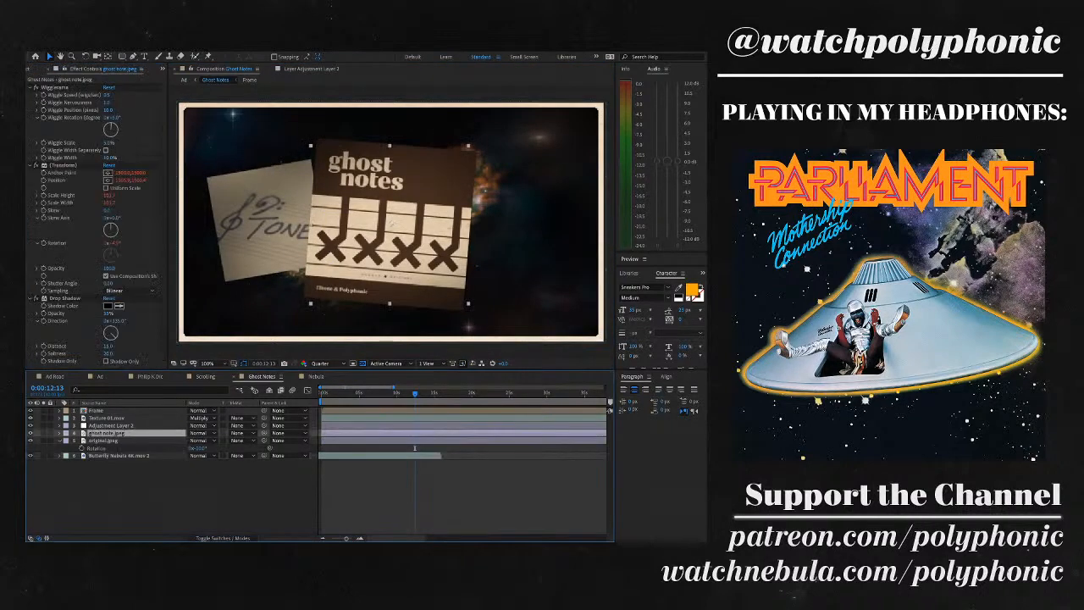
{"action": "key", "text": "ctrl+Down"}
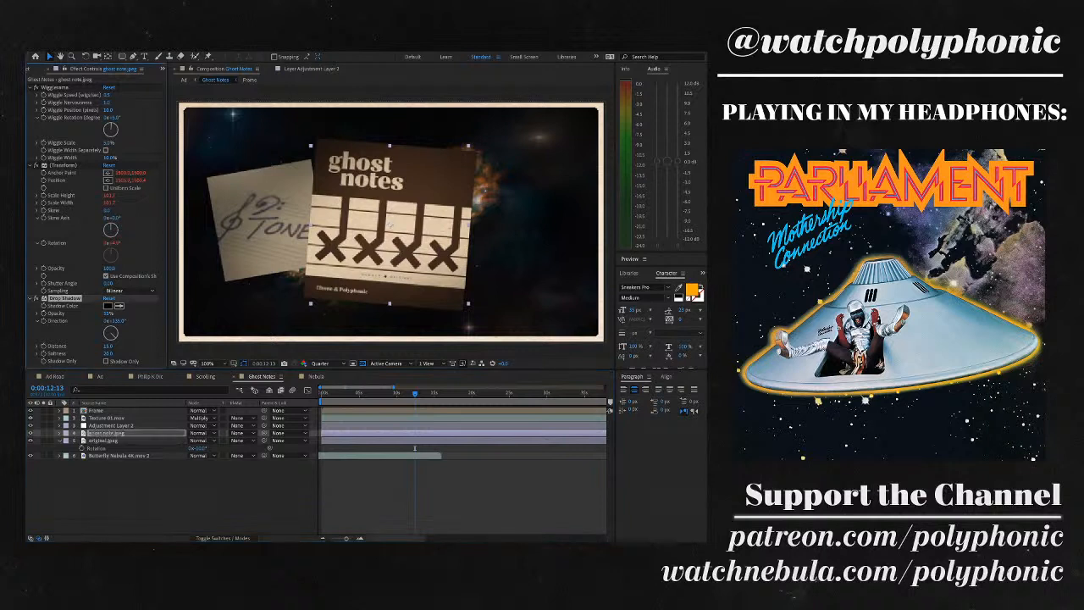
{"action": "key", "text": "ctrl+v"}
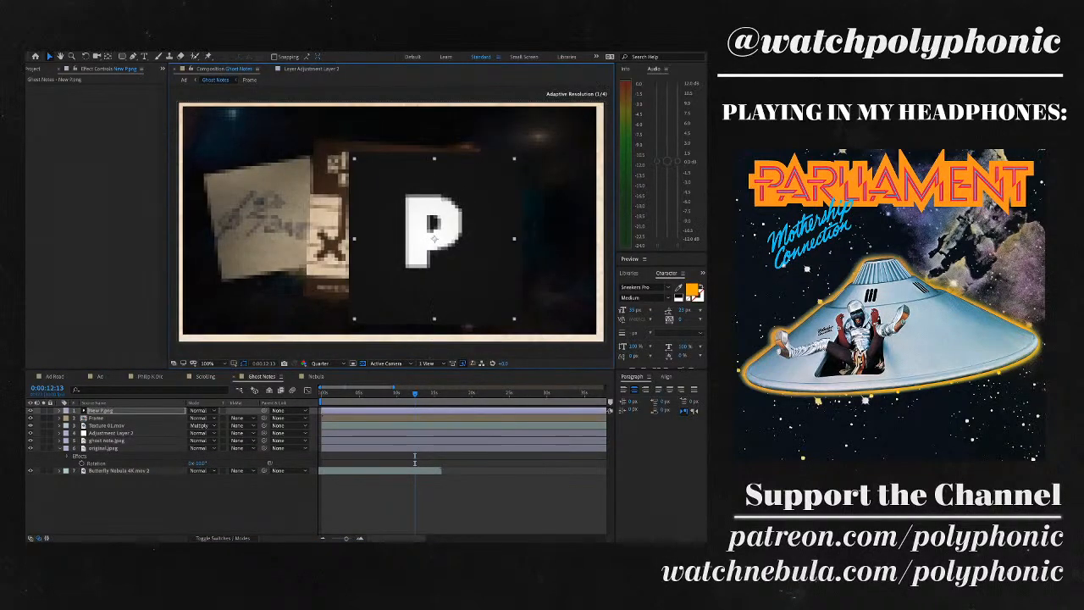
- Place New P.png to the right of the book cover, tilted about 16° clockwise, and send it beneath the ghost note.jpeg layer
{"action": "key", "text": "r"}
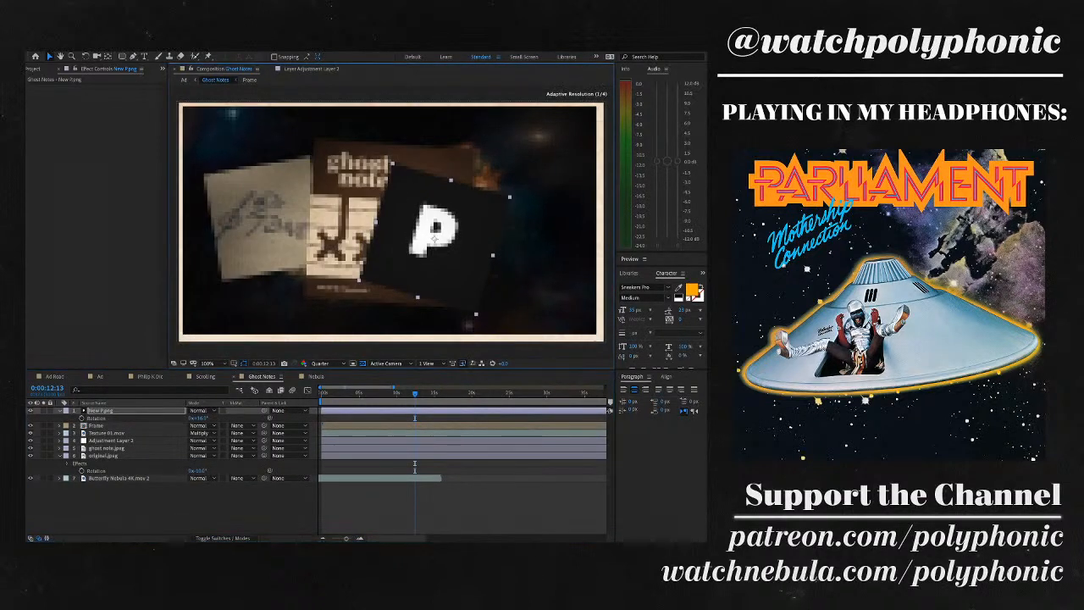
{"action": "left_click_drag", "start_coordinate": [434, 239], "coordinate": [491, 226]}
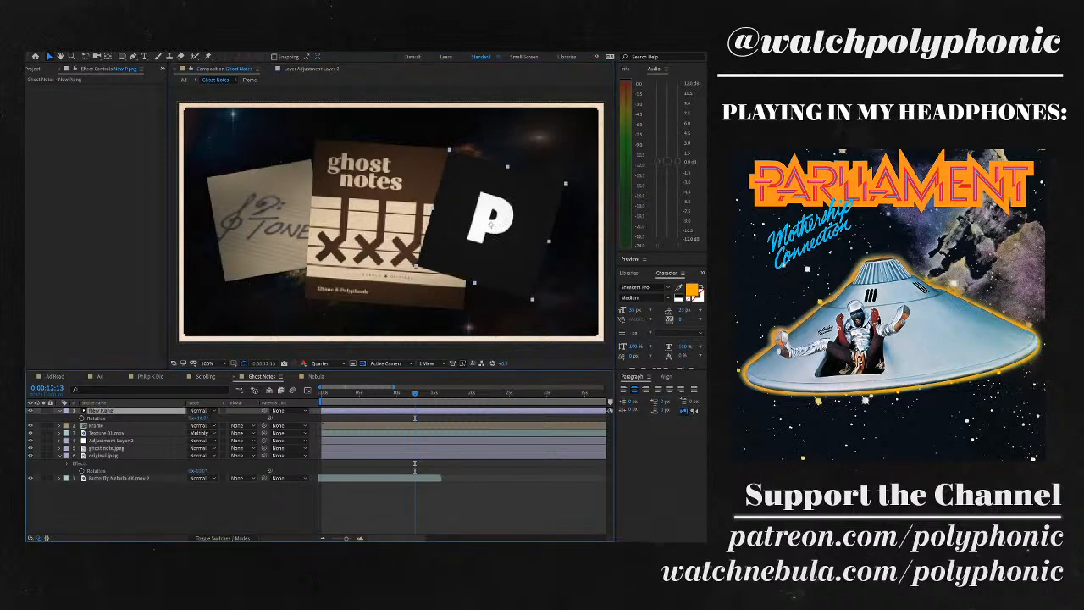
{"action": "key", "text": "ctrl+bracketleft"}
{"action": "key", "text": "ctrl+bracketleft"}
{"action": "key", "text": "ctrl+bracketleft"}
{"action": "key", "text": "ctrl+bracketleft"}
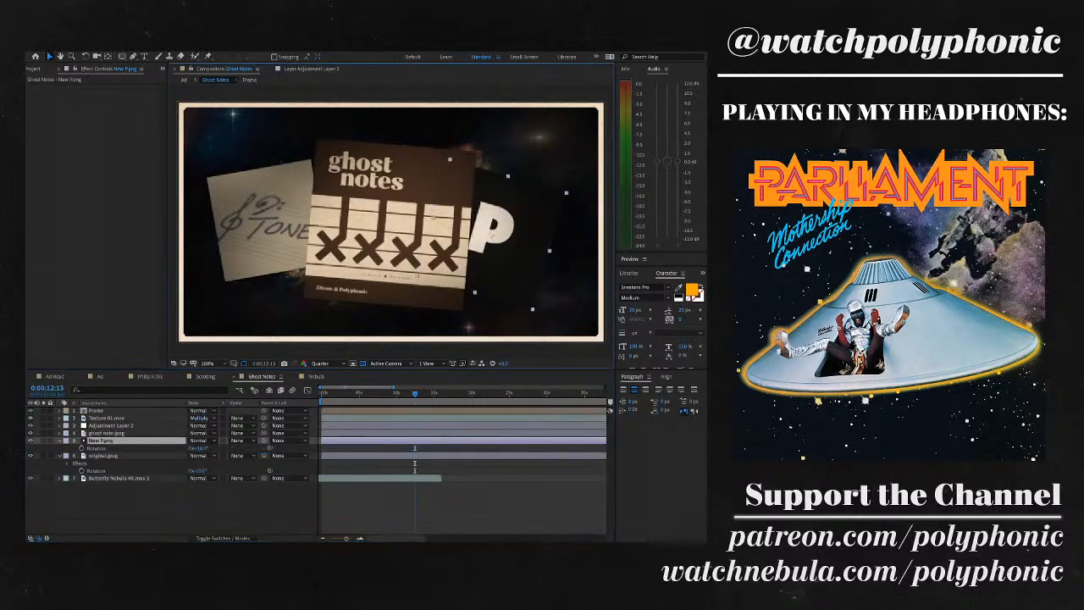
- Try the P.psd logo to the right of the book cover beneath ghost note.jpeg, and delete it again
{"action": "key", "text": "Return"}
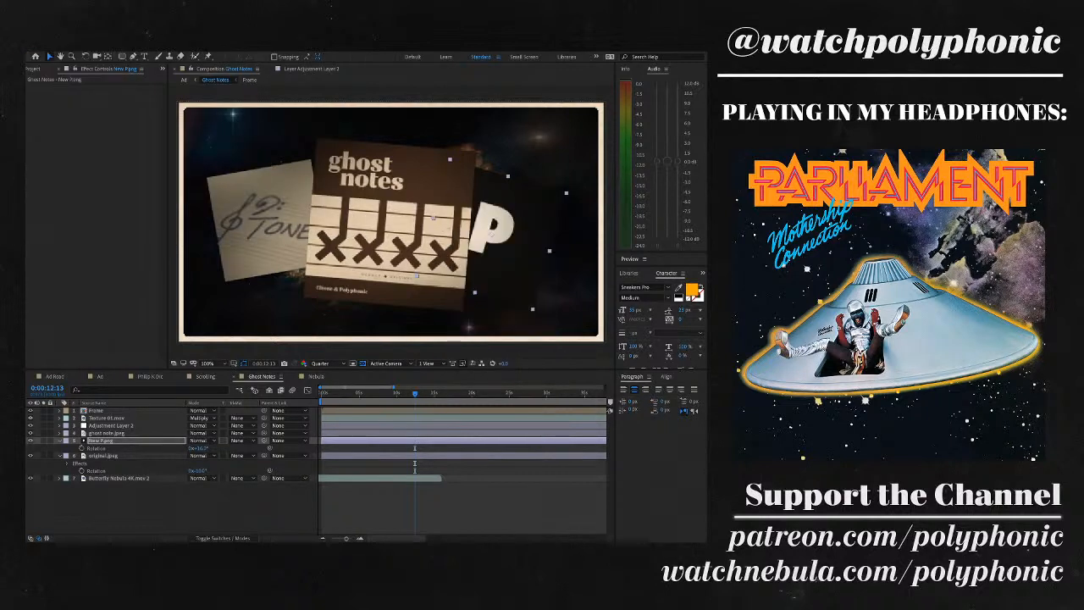
{"action": "left_click", "coordinate": [570, 204]}
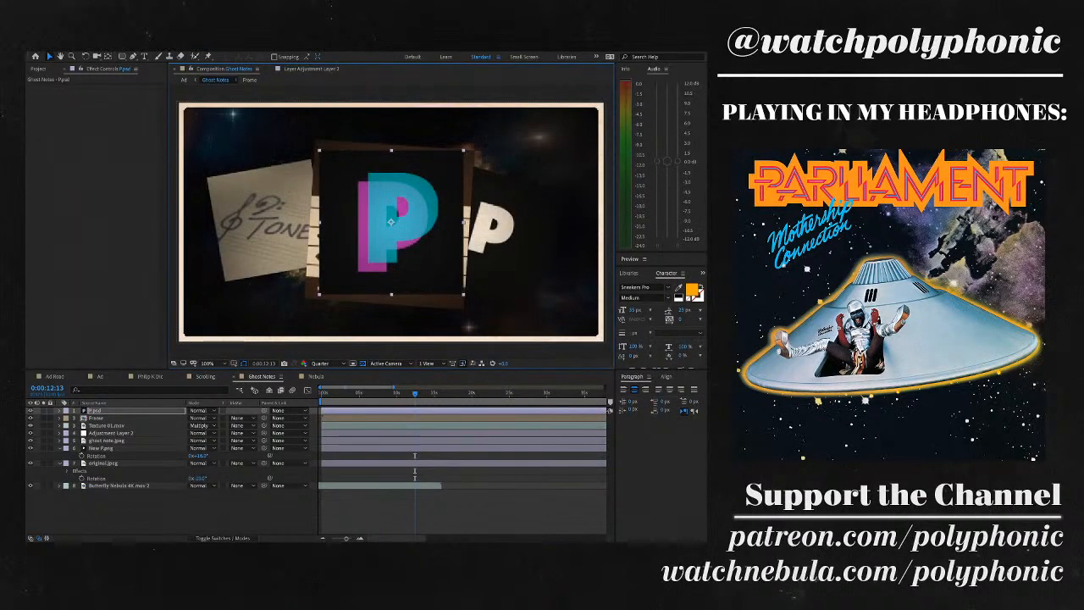
{"action": "key", "text": "ctrl+bracketleft"}
{"action": "key", "text": "ctrl+bracketleft"}
{"action": "key", "text": "ctrl+bracketleft"}
{"action": "key", "text": "ctrl+bracketleft"}
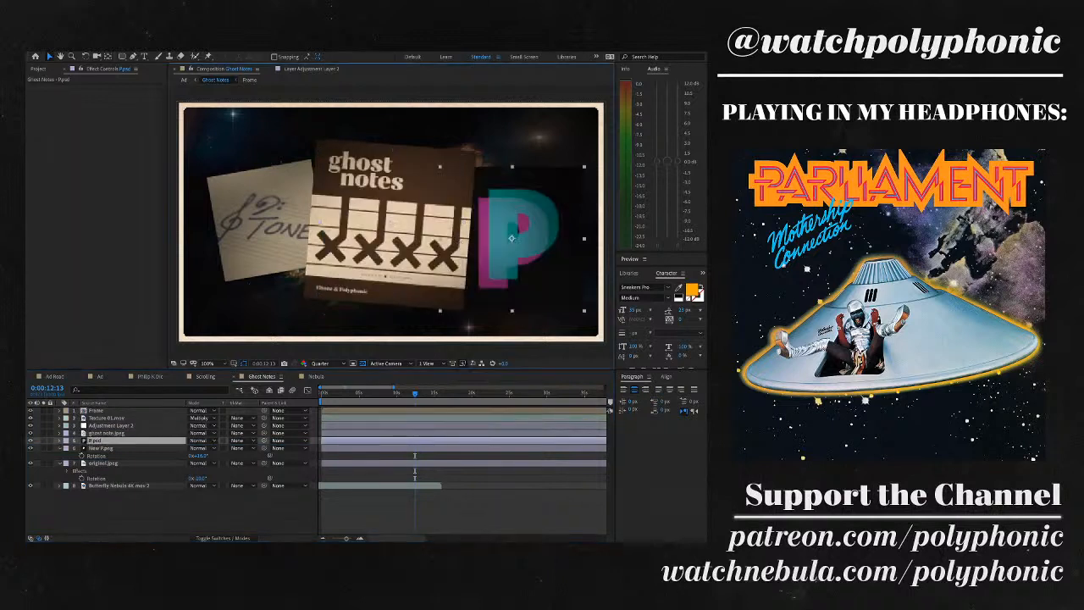
{"action": "key", "text": "Delete"}
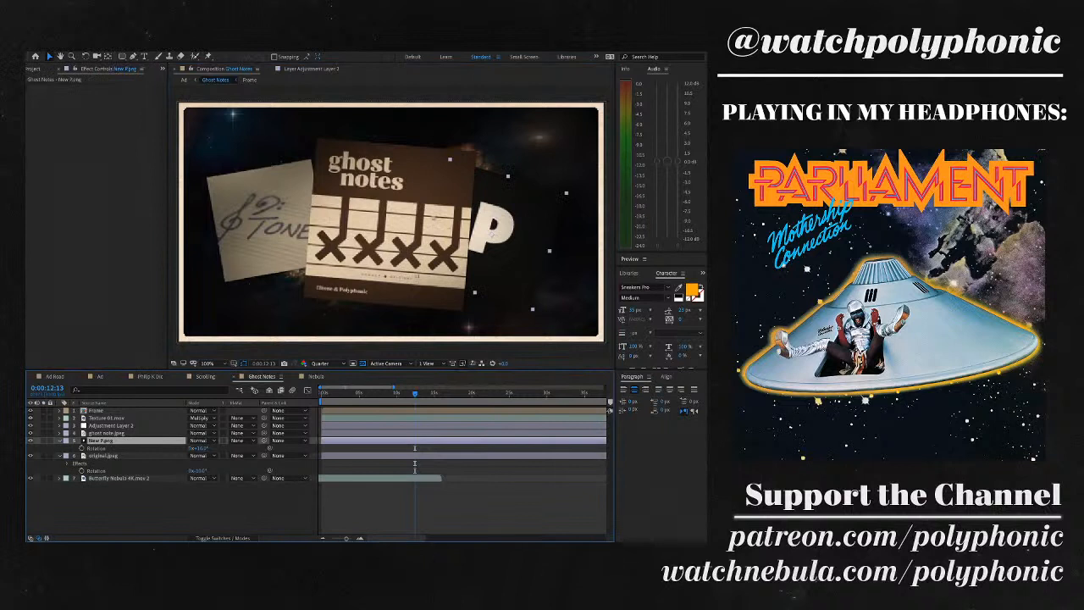
- Paste the copied effects onto the ghost note.jpeg and New P.png layers
{"action": "left_click", "coordinate": [106, 433], "text": "shift"}
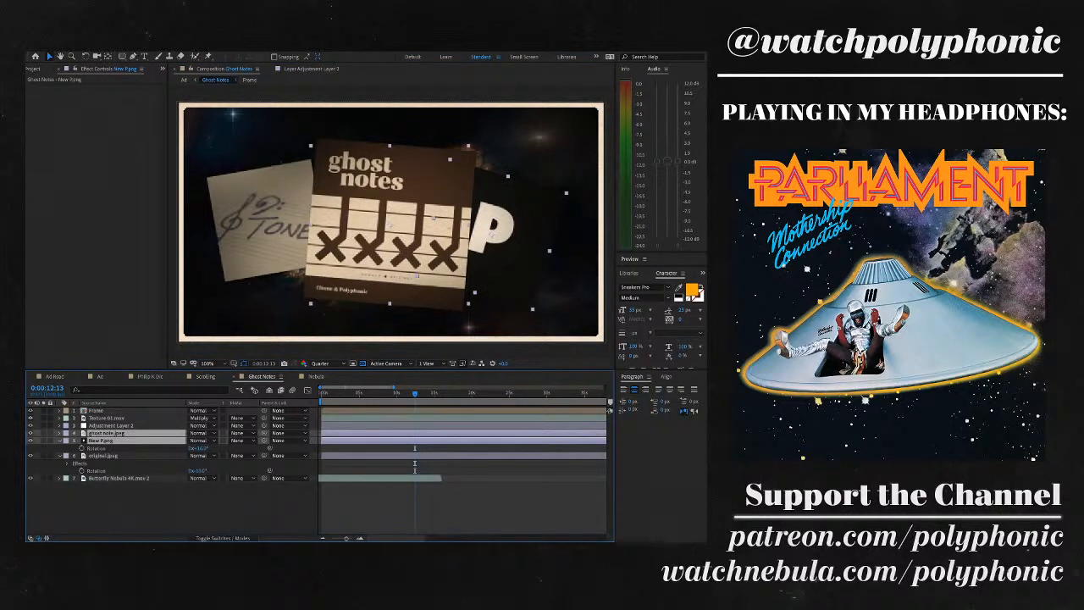
{"action": "key", "text": "ctrl+v"}
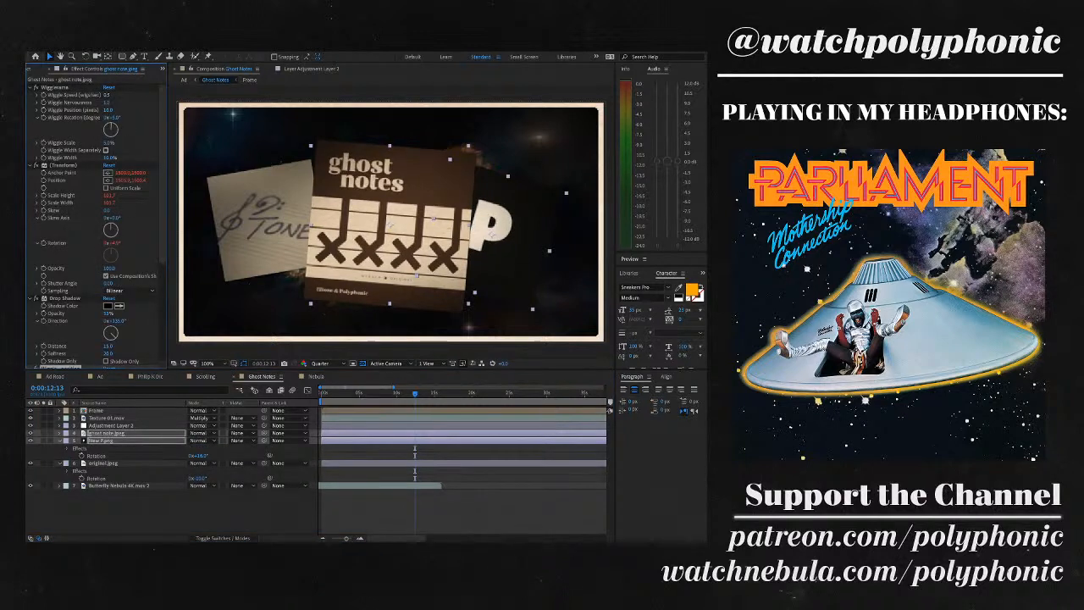
- Undo the last effects paste and move the New P.png layer slightly closer to the book cover
{"action": "key", "text": "ctrl+z"}
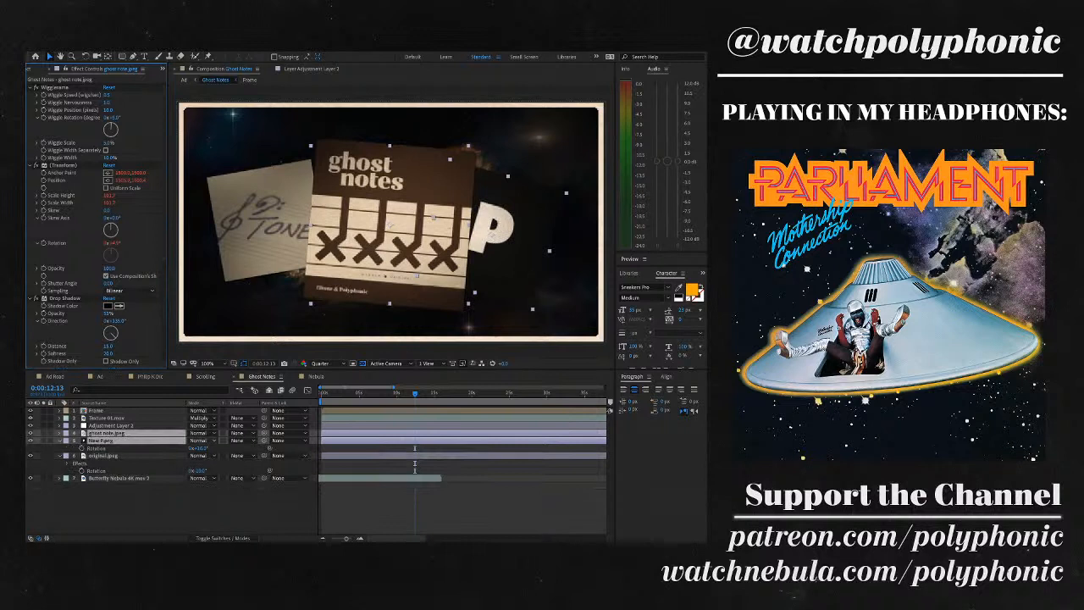
{"action": "left_click", "coordinate": [127, 440]}
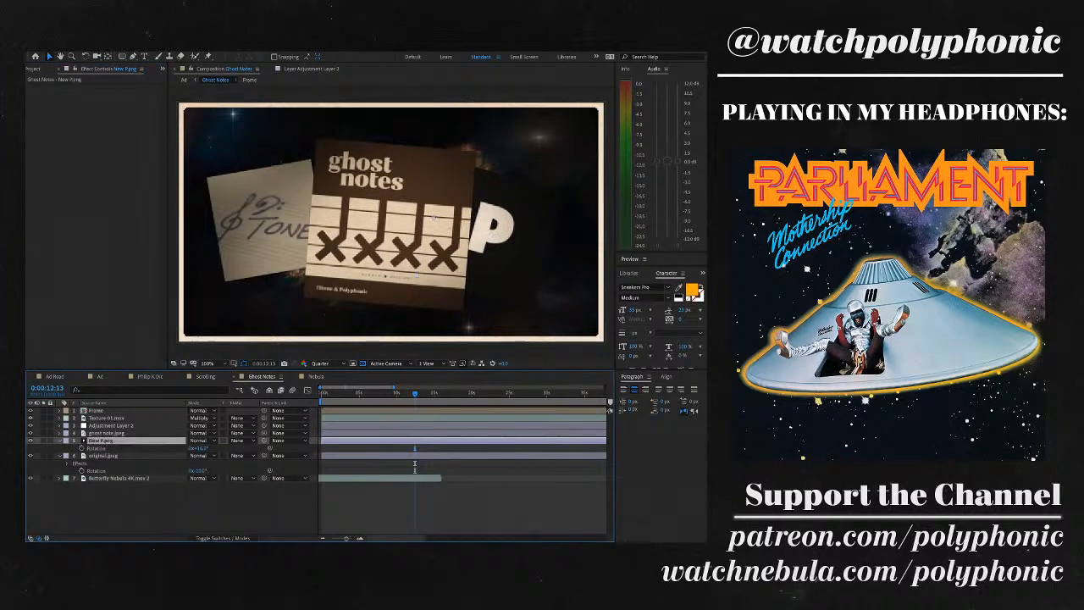
{"action": "left_click", "coordinate": [385, 393]}
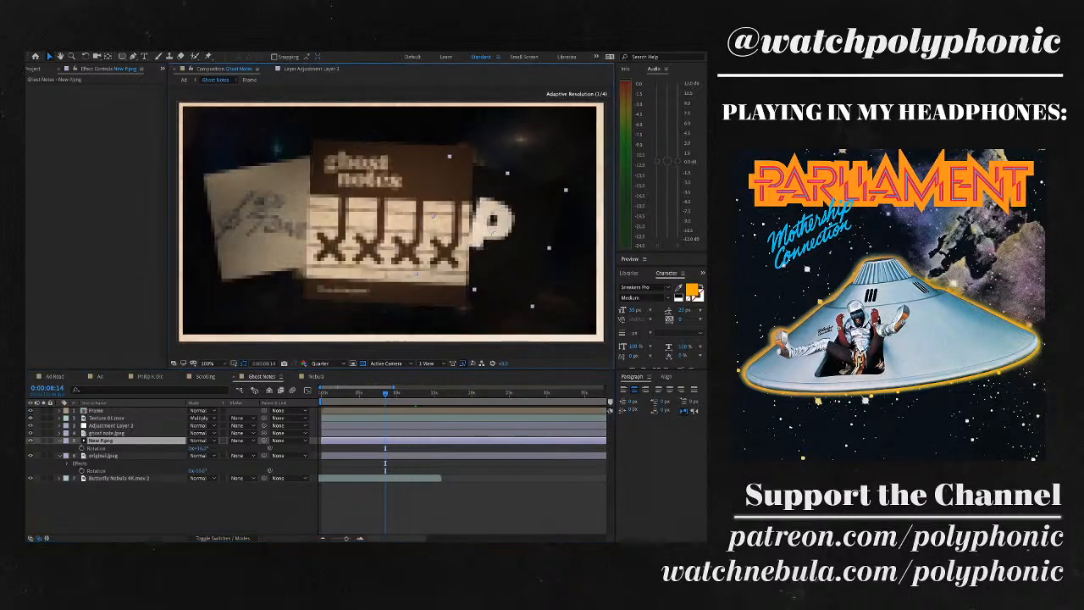
{"action": "left_click", "coordinate": [98, 410]}
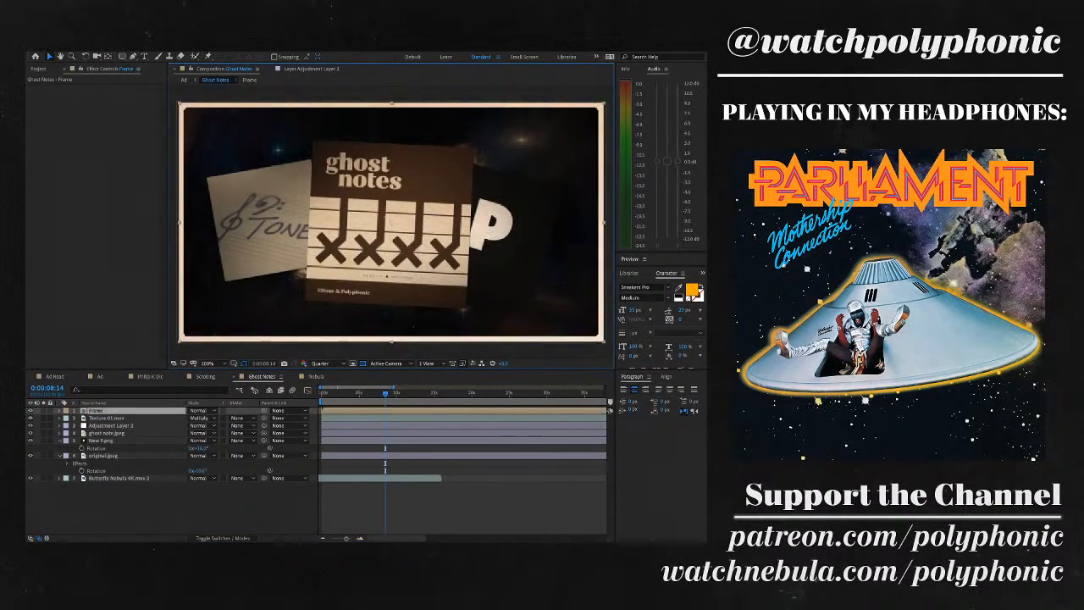
{"action": "left_click", "coordinate": [489, 227]}
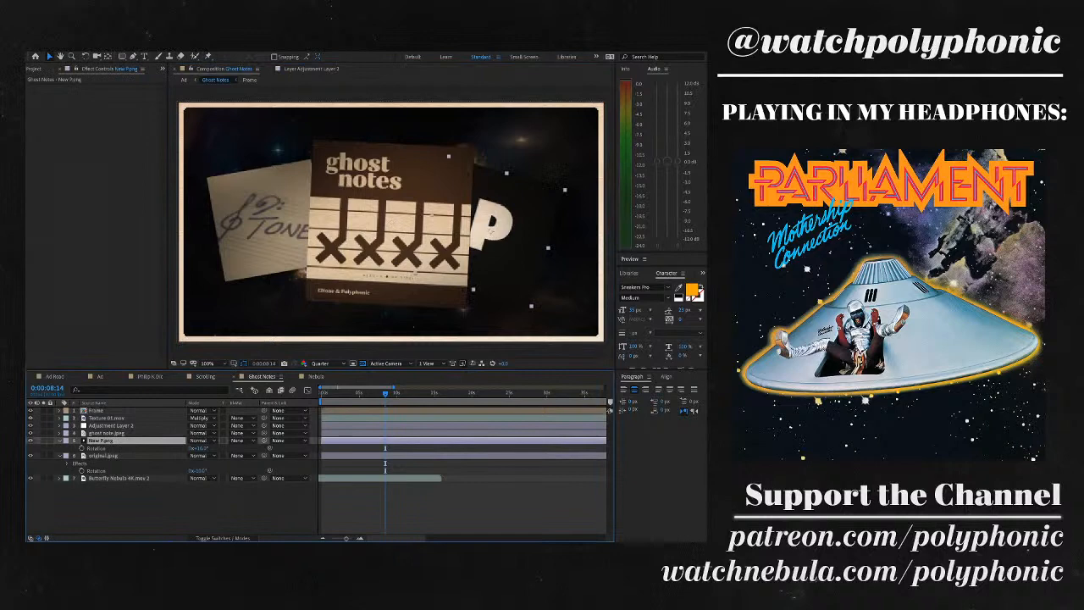
{"action": "left_click_drag", "start_coordinate": [489, 227], "coordinate": [493, 224]}
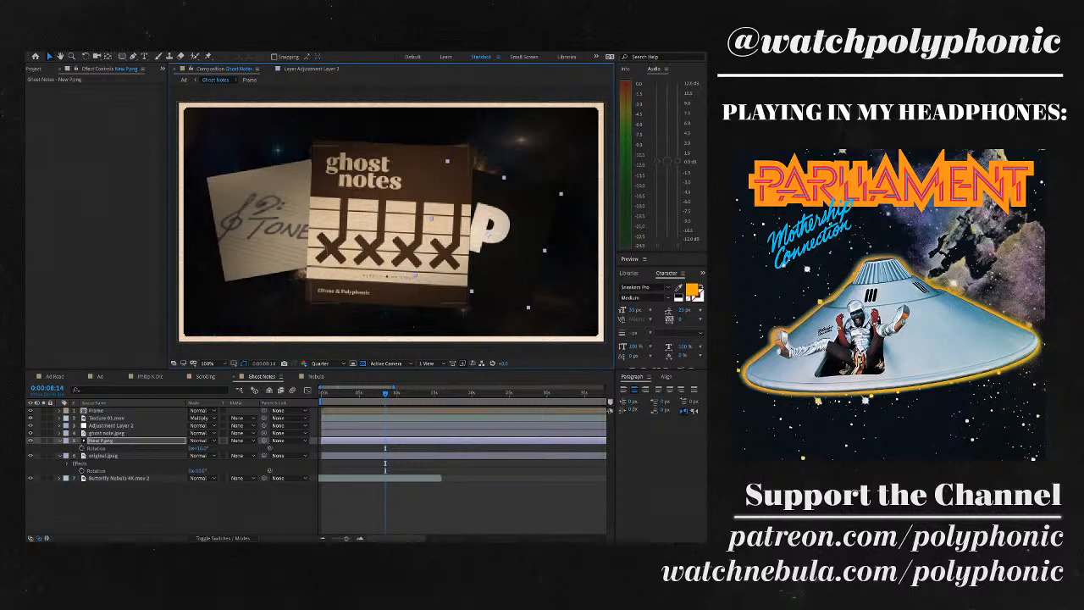
- Enlarge the original.jpeg artwork slightly and tuck it further behind the book cover
{"action": "left_click", "coordinate": [104, 456]}
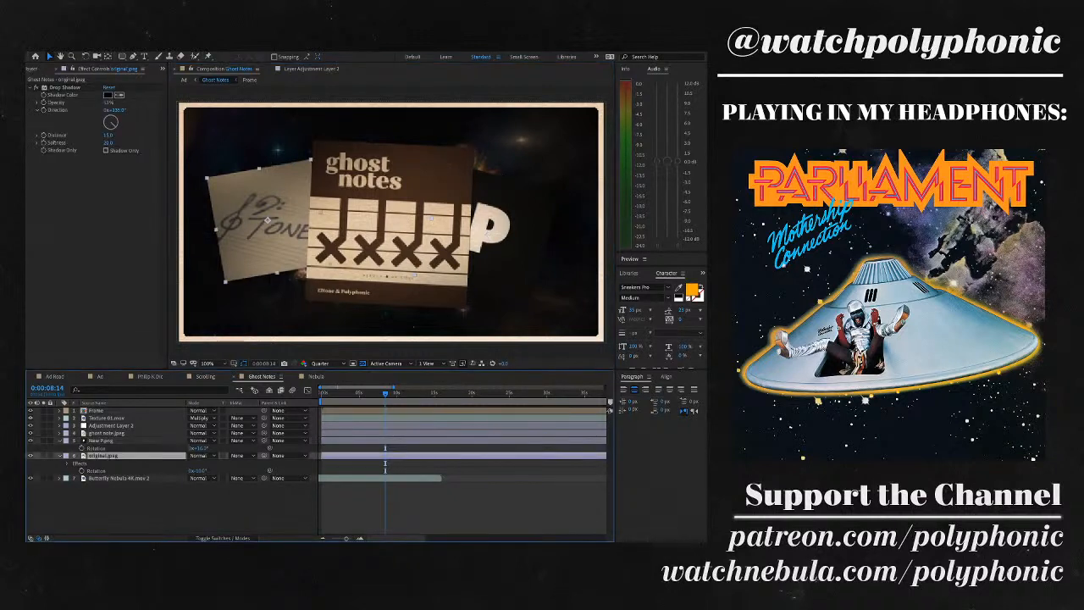
{"action": "left_click_drag", "start_coordinate": [207, 177], "coordinate": [199, 172]}
{"action": "left_click_drag", "start_coordinate": [268, 221], "coordinate": [296, 225]}
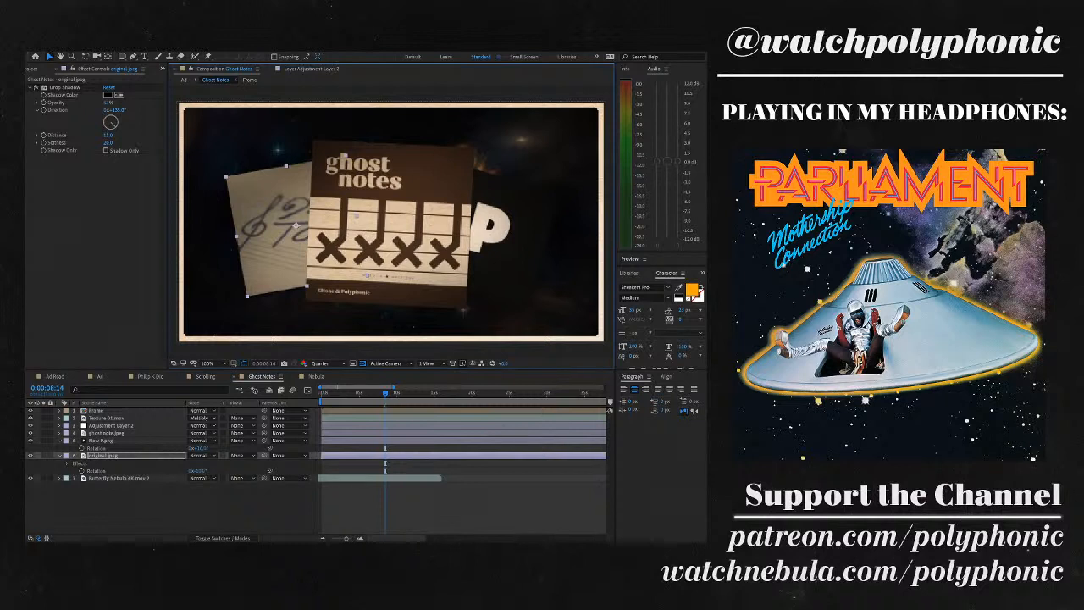
- Apply Wiggle - position to the New P.png and original.jpeg layers, with wiggle speed 0.5 and wiggle amount 30 pixels
{"action": "left_click", "coordinate": [100, 440]}
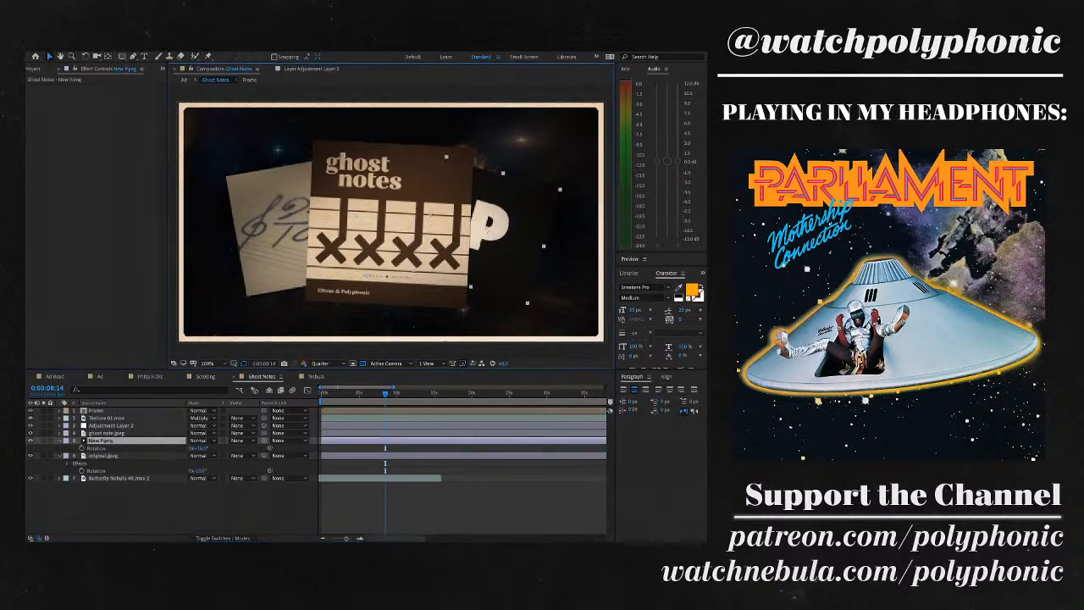
{"action": "left_click", "coordinate": [104, 454], "text": "shift"}
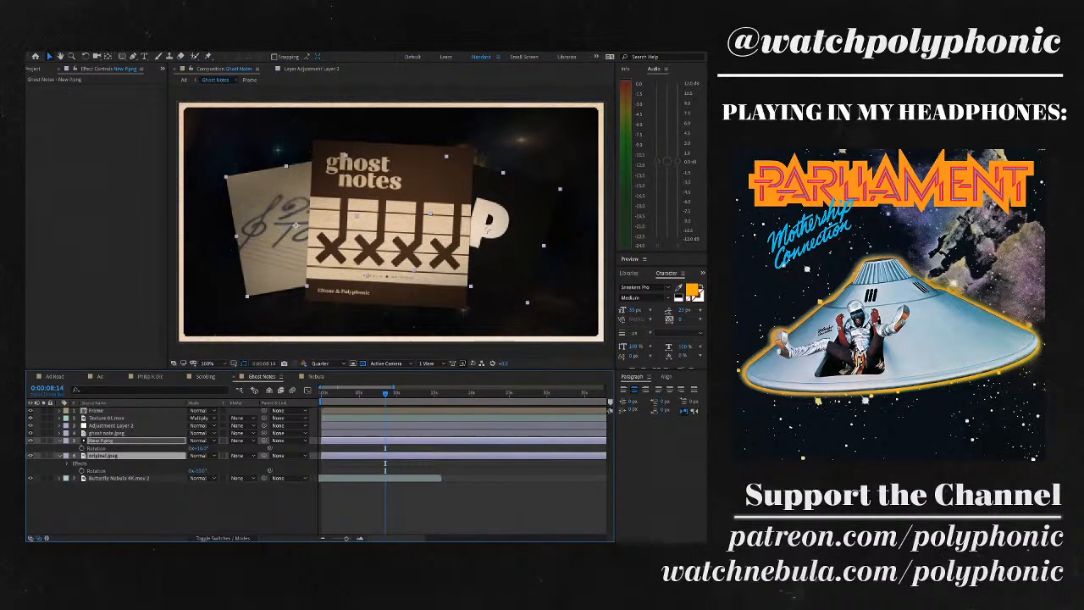
{"action": "key", "text": "ctrl+v"}
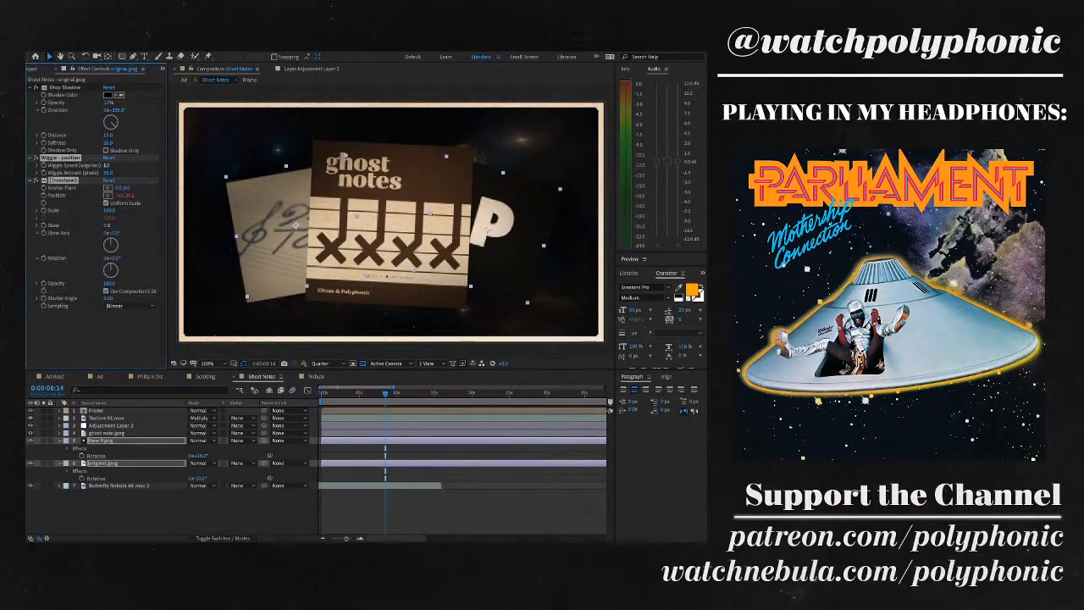
{"action": "left_click", "coordinate": [111, 165]}
{"action": "type", "text": ".5"}
{"action": "key", "text": "Tab"}
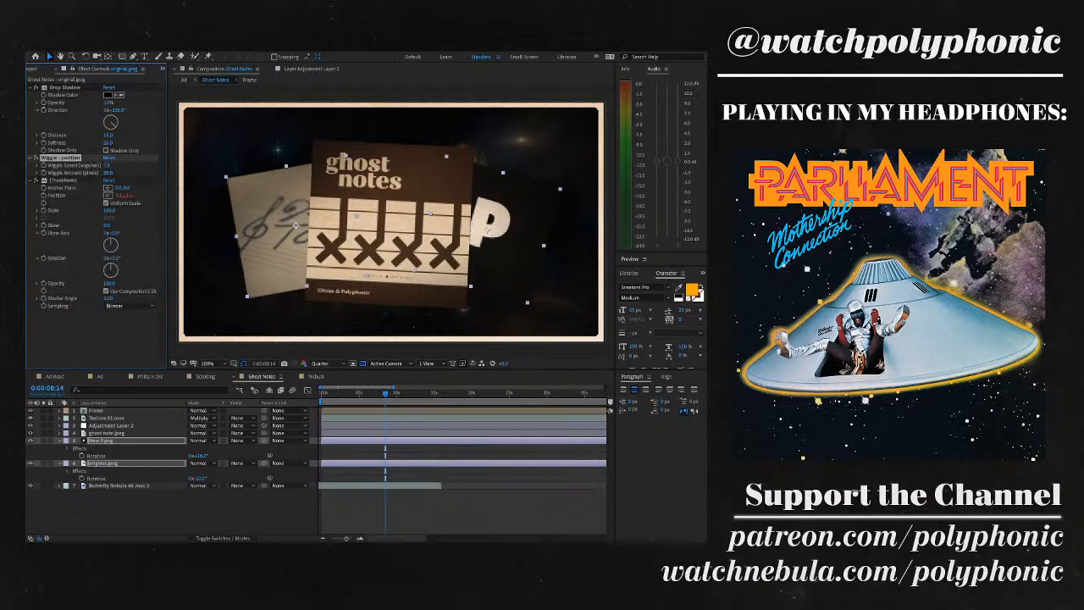
{"action": "type", "text": "30"}
{"action": "key", "text": "Return"}
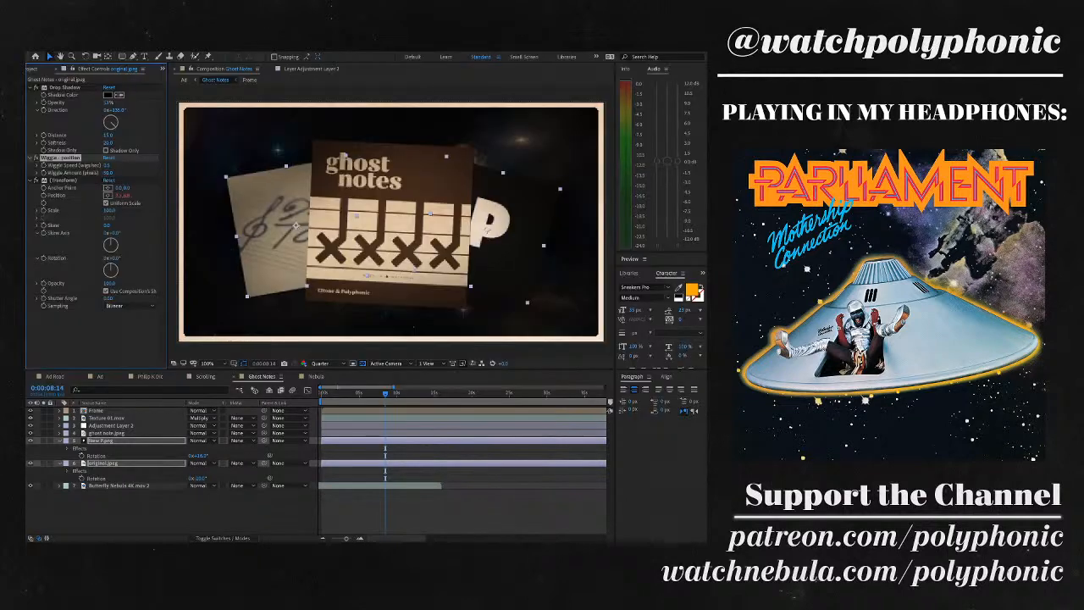
- Play back the Ghost Notes composition to check the motion of the artwork around the cover
{"action": "left_click", "coordinate": [119, 486]}
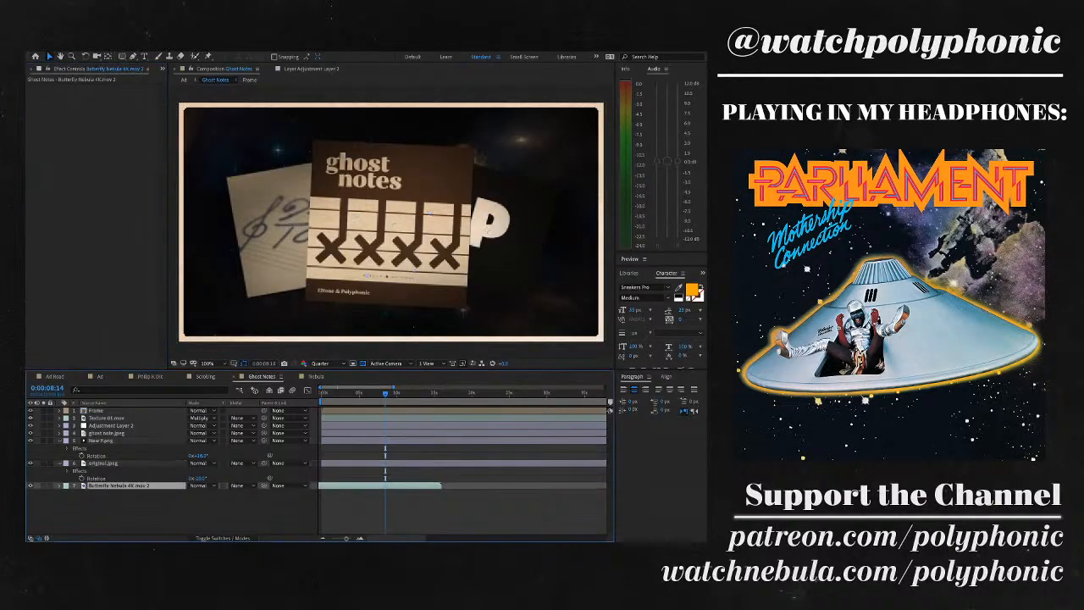
{"action": "key", "text": "space"}
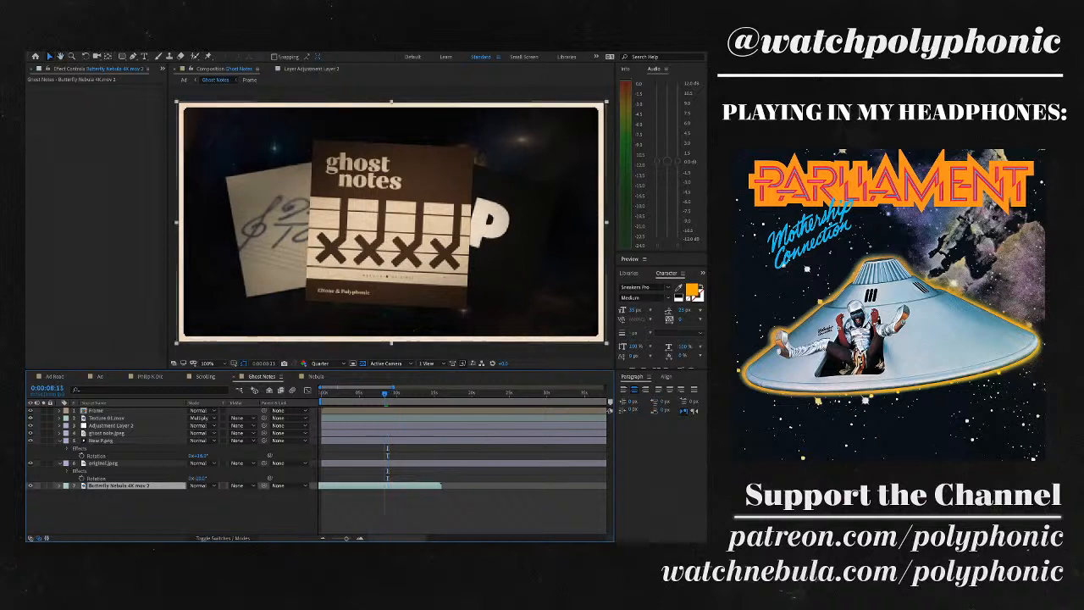
{"action": "key", "text": "space"}
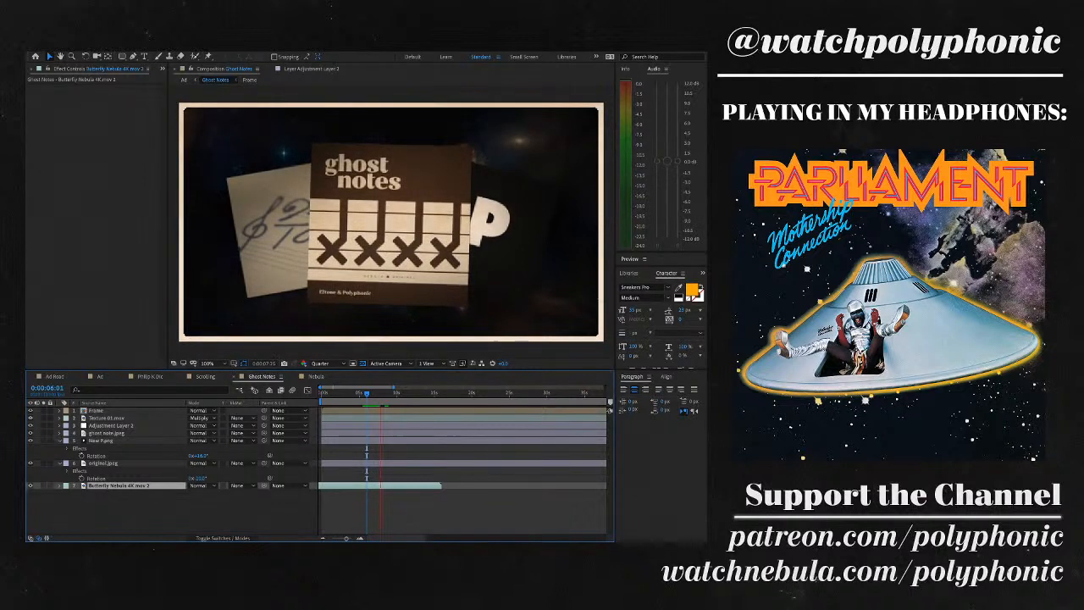
{"action": "key", "text": "space"}
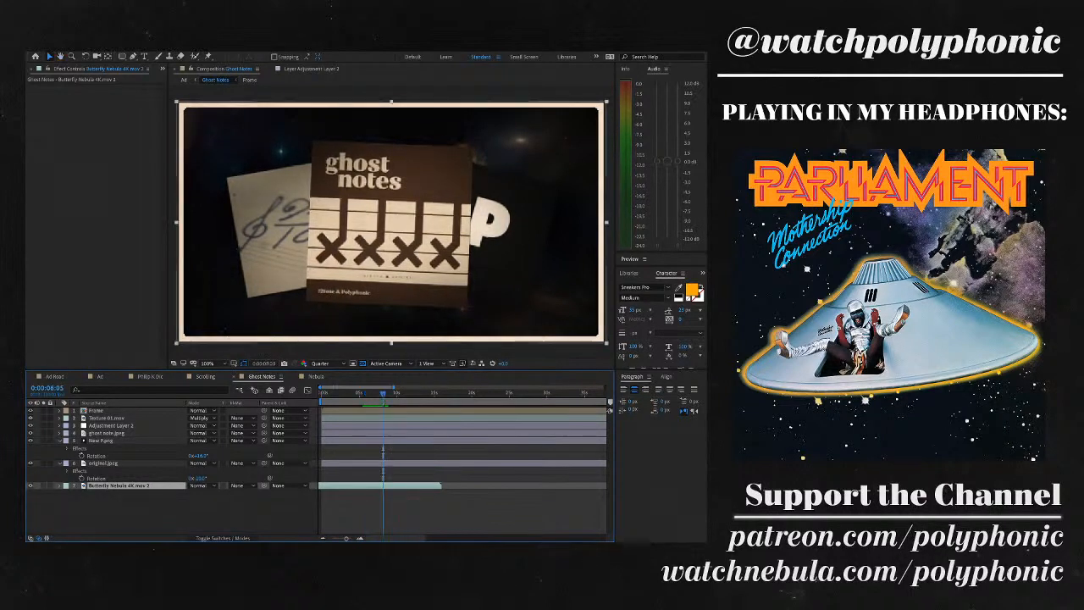
{"action": "left_click_drag", "start_coordinate": [383, 393], "coordinate": [369, 393]}
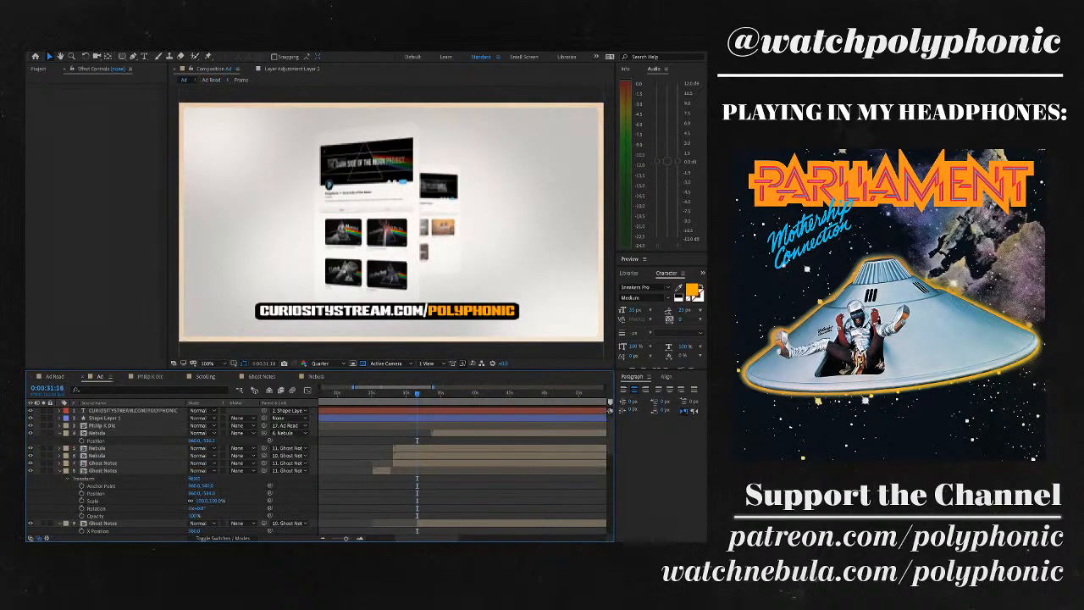
- Preview the Ghost Notes section of the Ad composition from about 0:00:36:21
{"action": "left_click_drag", "start_coordinate": [417, 393], "coordinate": [452, 393]}
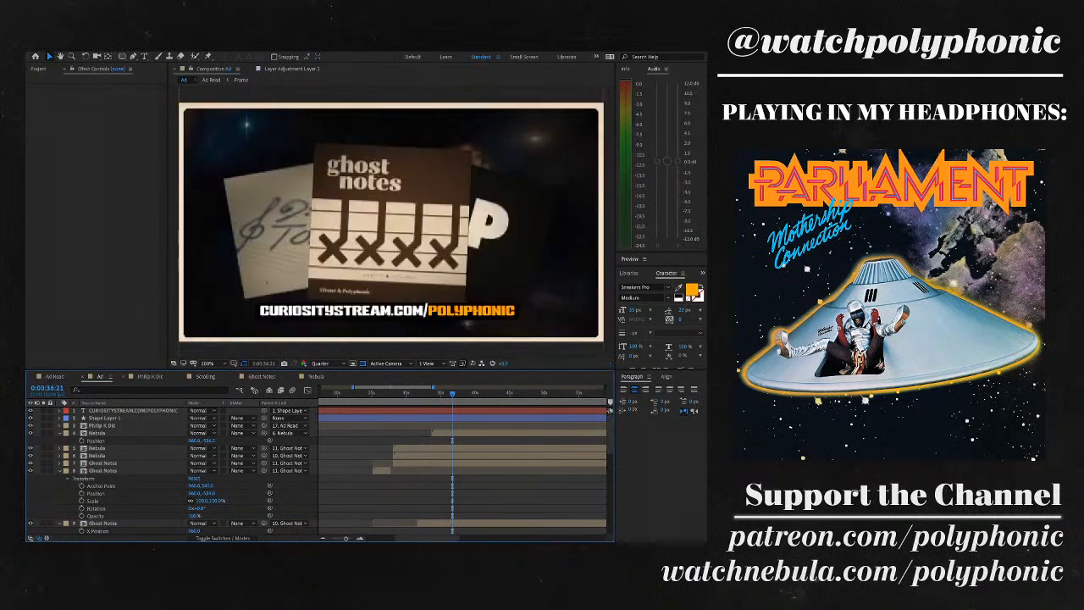
{"action": "key", "text": "space"}
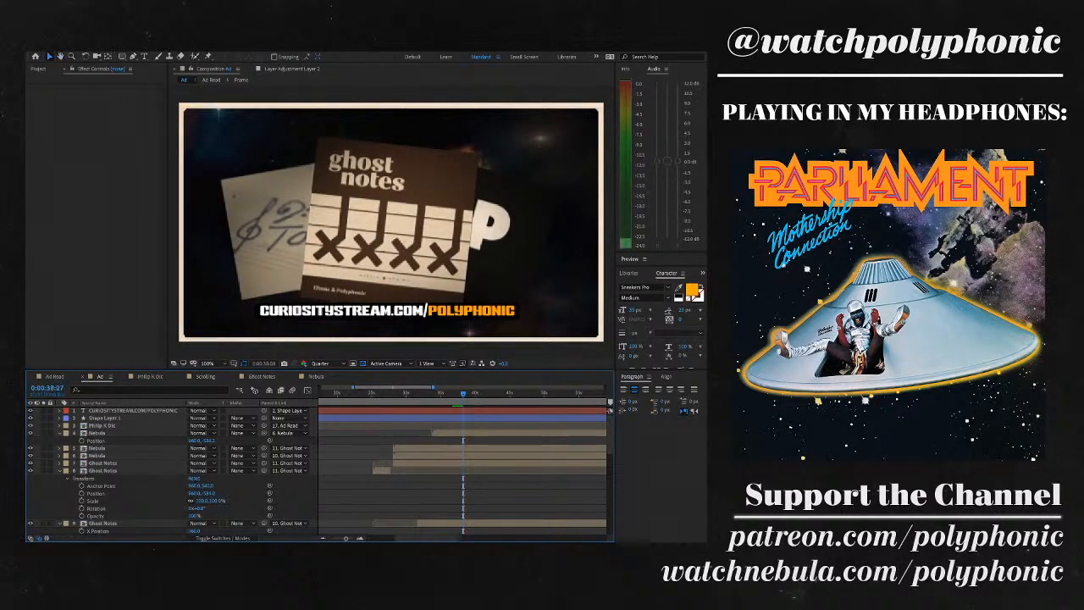
{"action": "scroll", "coordinate": [462, 470], "scroll_direction": "down", "scroll_amount": 10}
{"action": "scroll", "coordinate": [462, 470], "scroll_direction": "right", "scroll_amount": 3}
{"action": "scroll", "coordinate": [461, 470], "scroll_direction": "right", "scroll_amount": 1}
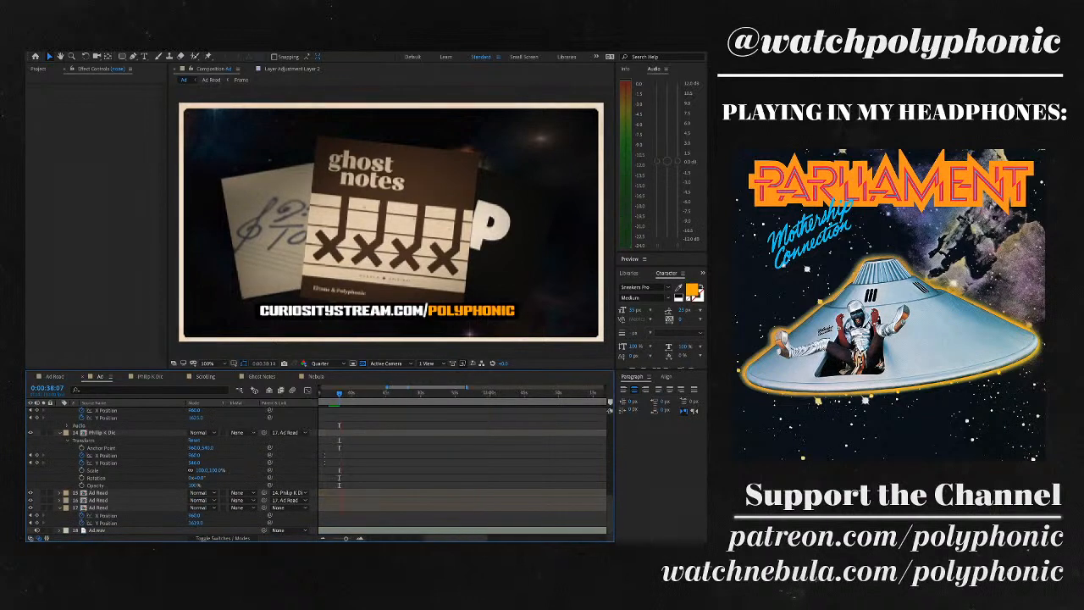
{"action": "key", "text": "minus"}
{"action": "key", "text": "minus"}
{"action": "key", "text": "space"}
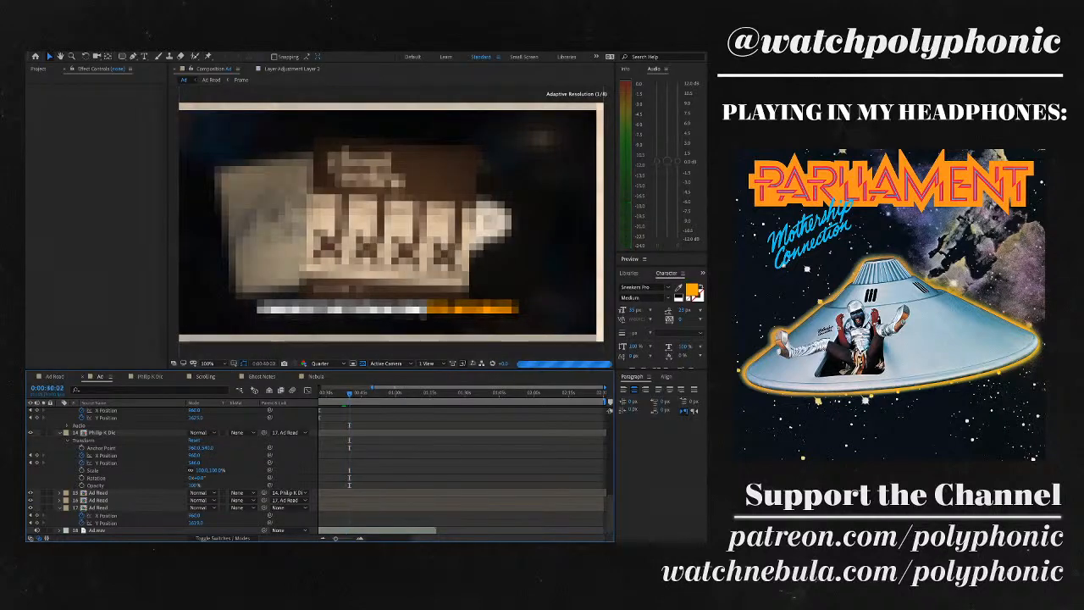
{"action": "key", "text": "="}
{"action": "key", "text": "="}
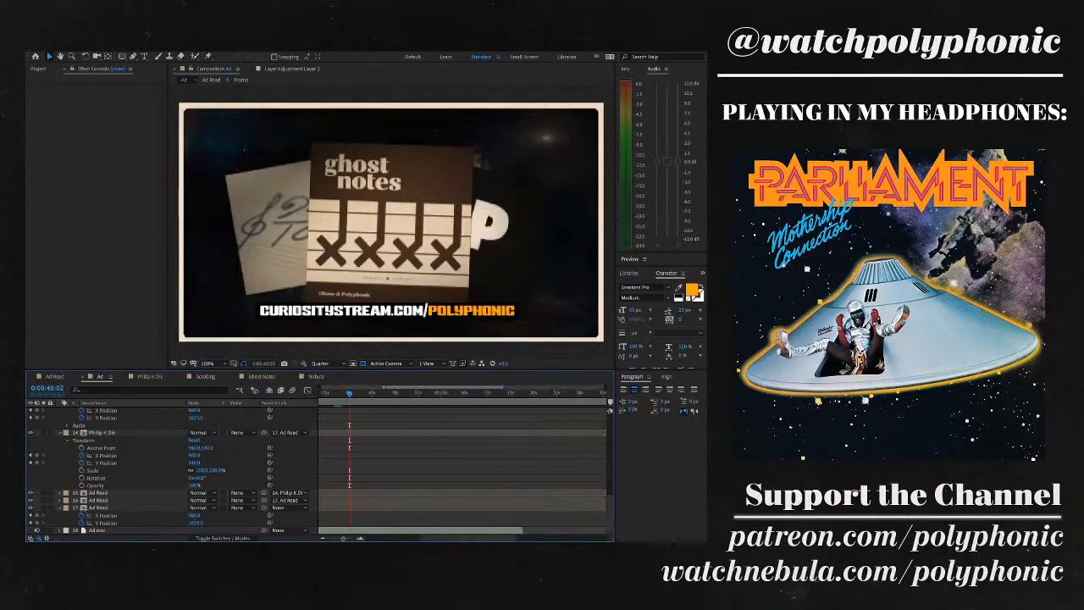
- Replay the Ad composition from about 0:00:40:14 and examine the background behind the artwork around 0:00:41:12
{"action": "scroll", "coordinate": [463, 466], "scroll_direction": "left", "scroll_amount": 3}
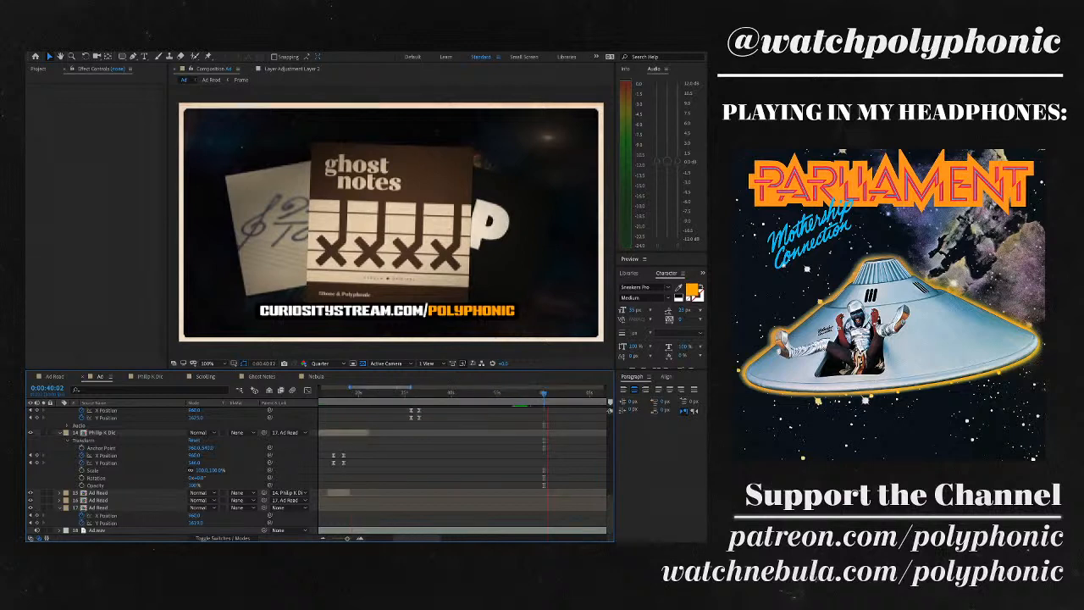
{"action": "scroll", "coordinate": [462, 466], "scroll_direction": "right", "scroll_amount": 3}
{"action": "left_click", "coordinate": [463, 392]}
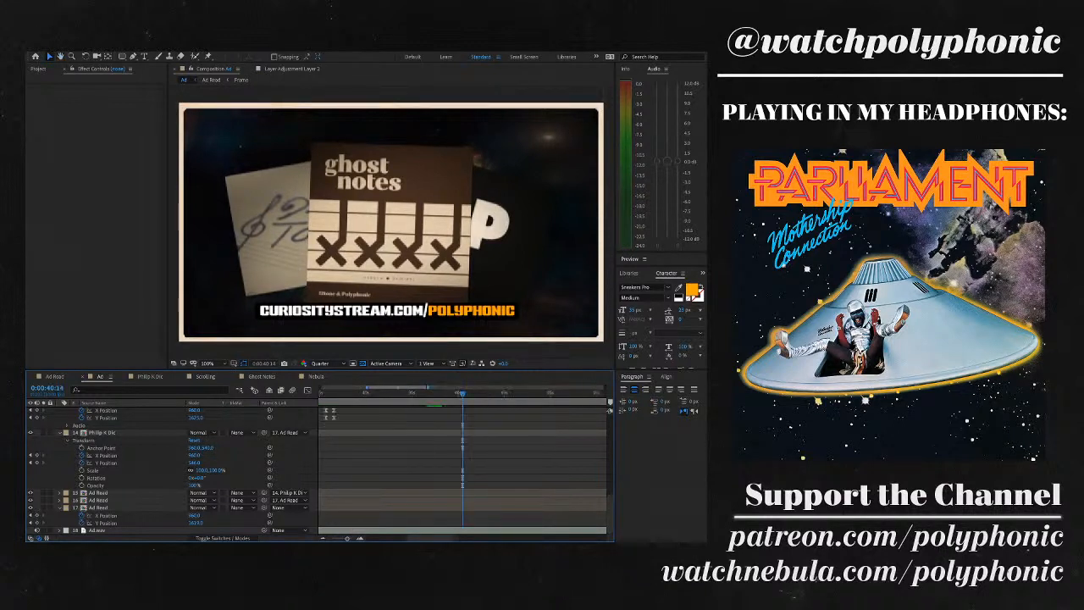
{"action": "key", "text": "space"}
{"action": "scroll", "coordinate": [463, 466], "scroll_direction": "up", "scroll_amount": 4}
{"action": "scroll", "coordinate": [463, 466], "scroll_direction": "down", "scroll_amount": 4}
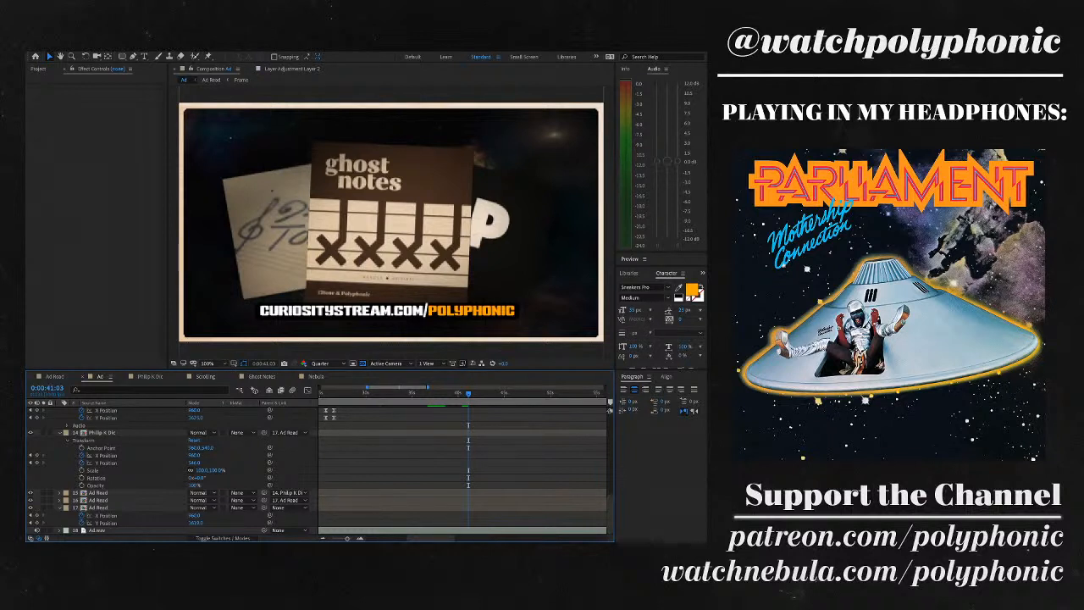
{"action": "key", "text": "space"}
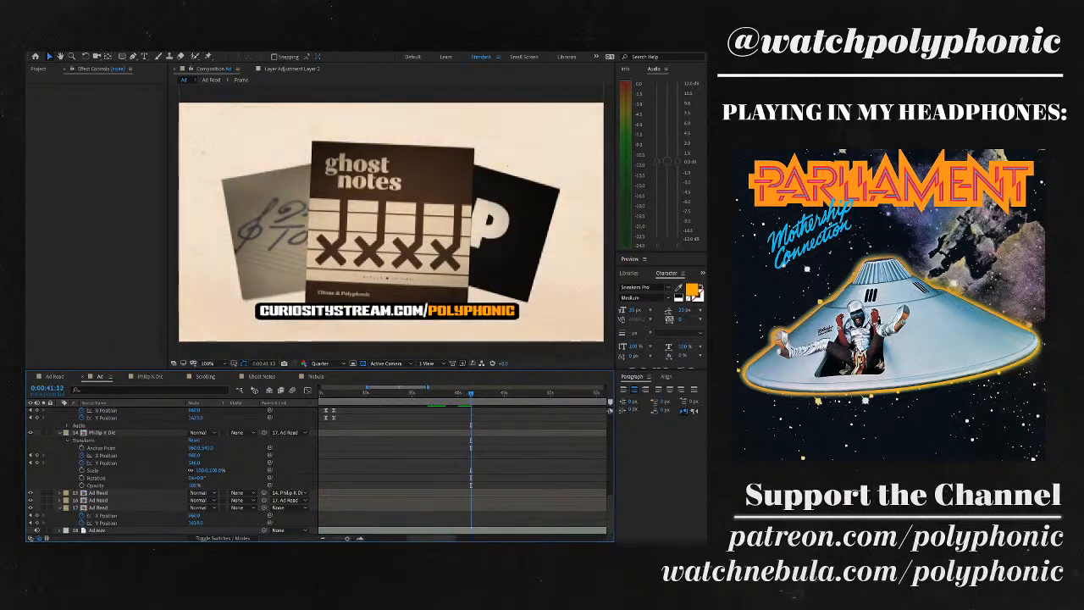
{"action": "key", "text": "space"}
{"action": "left_click", "coordinate": [465, 392]}
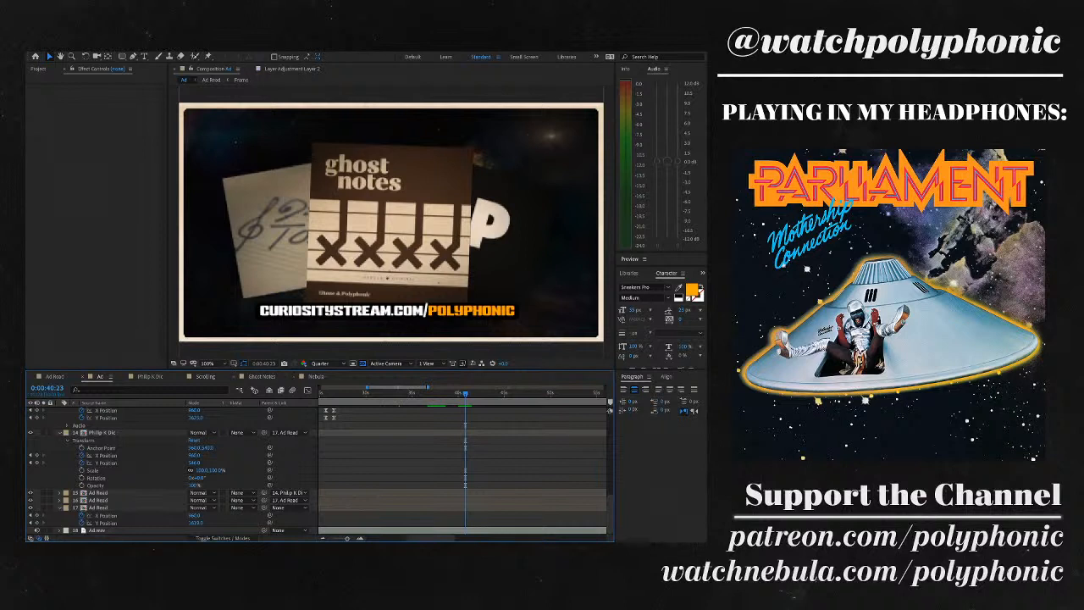
- Extend the Butterfly Nebula 4K.mov background further along the timeline of the Ghost Notes composition
{"action": "left_click", "coordinate": [262, 376]}
{"action": "left_click_drag", "start_coordinate": [438, 485], "coordinate": [459, 485]}
{"action": "key", "text": "minus"}
{"action": "key", "text": "minus"}
{"action": "mouse_move", "coordinate": [355, 485]}
{"action": "left_mouse_down"}
{"action": "mouse_move", "coordinate": [370, 485]}
{"action": "mouse_move", "coordinate": [360, 485]}
{"action": "left_mouse_up"}
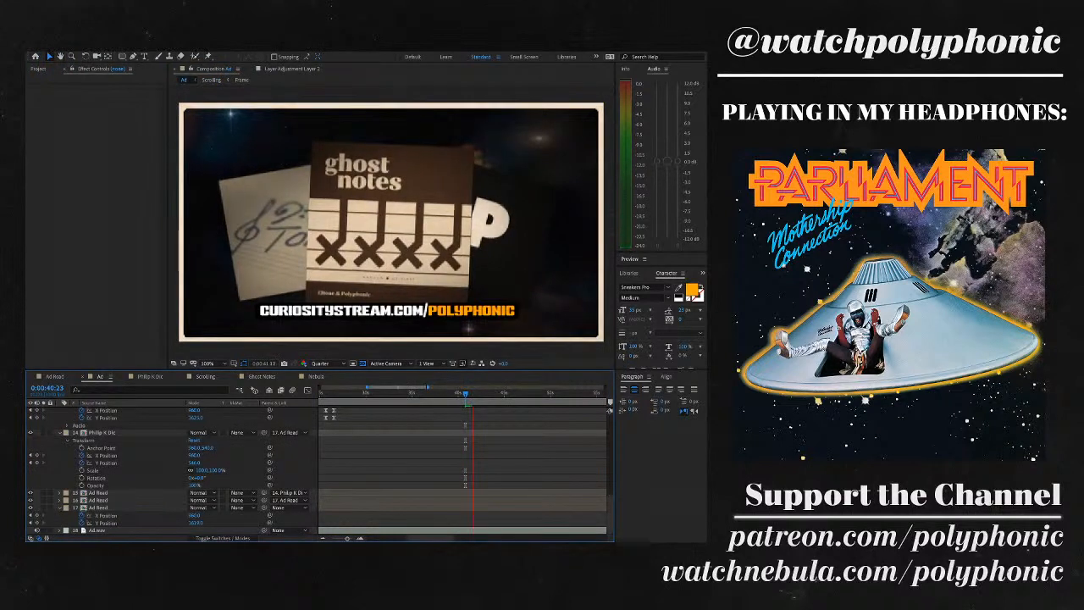
- Play back the Ad composition between about 0:00:41 and 0:00:43 to check the extended nebula background
{"action": "key", "text": "space"}
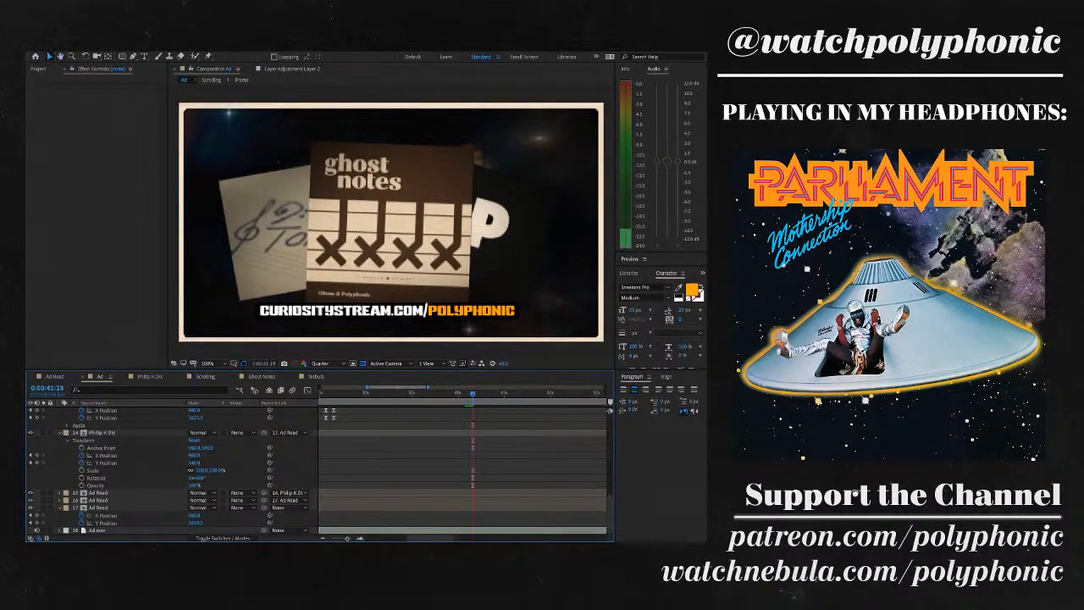
{"action": "key", "text": "minus"}
{"action": "key", "text": "equal"}
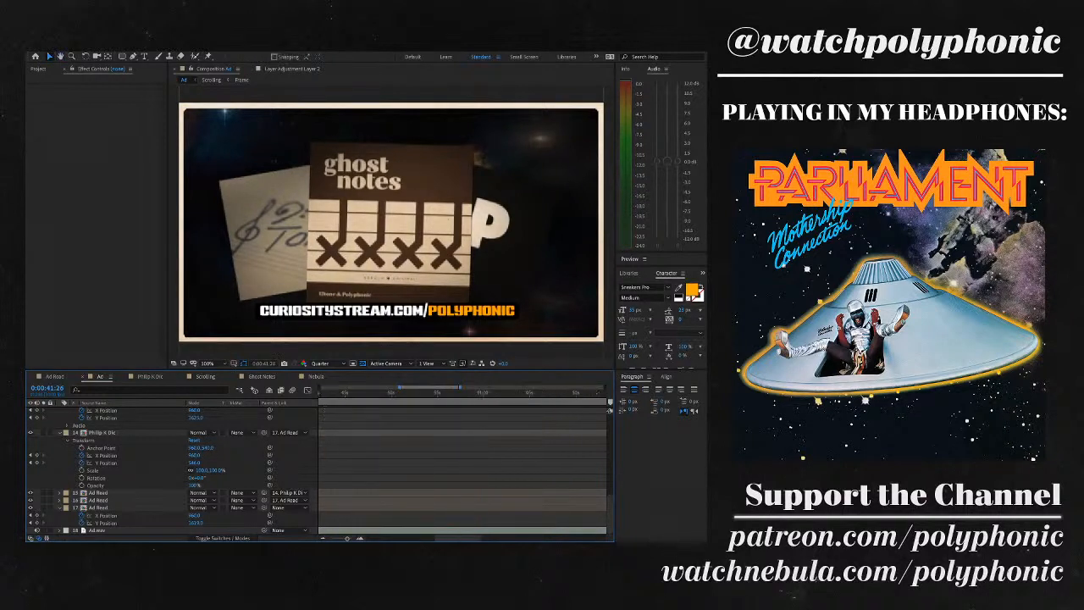
{"action": "key", "text": "space"}
{"action": "key", "text": "minus"}
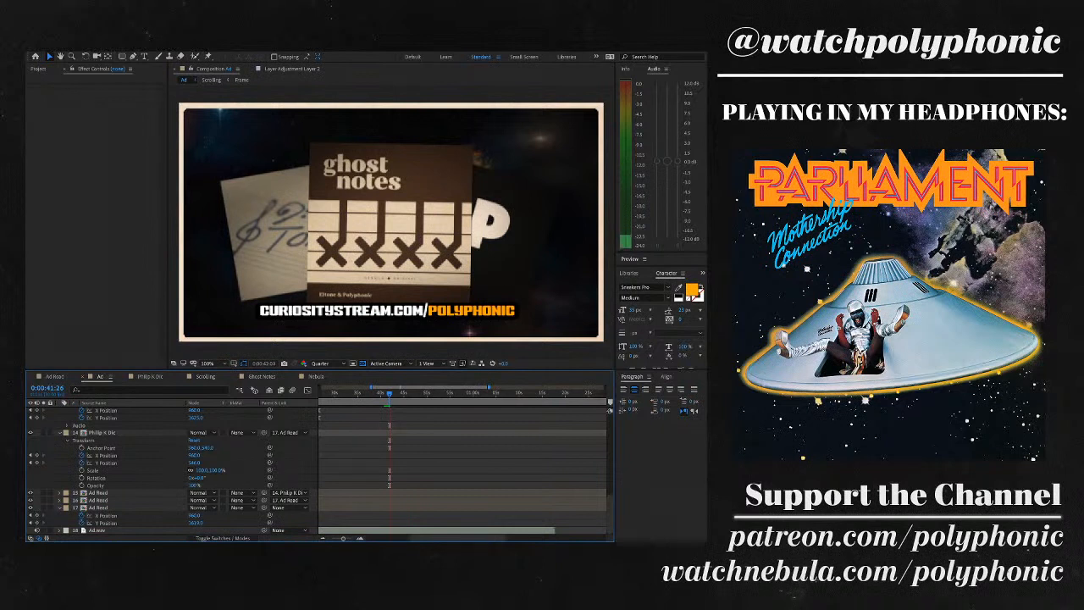
{"action": "key", "text": "space"}
{"action": "key", "text": "space"}
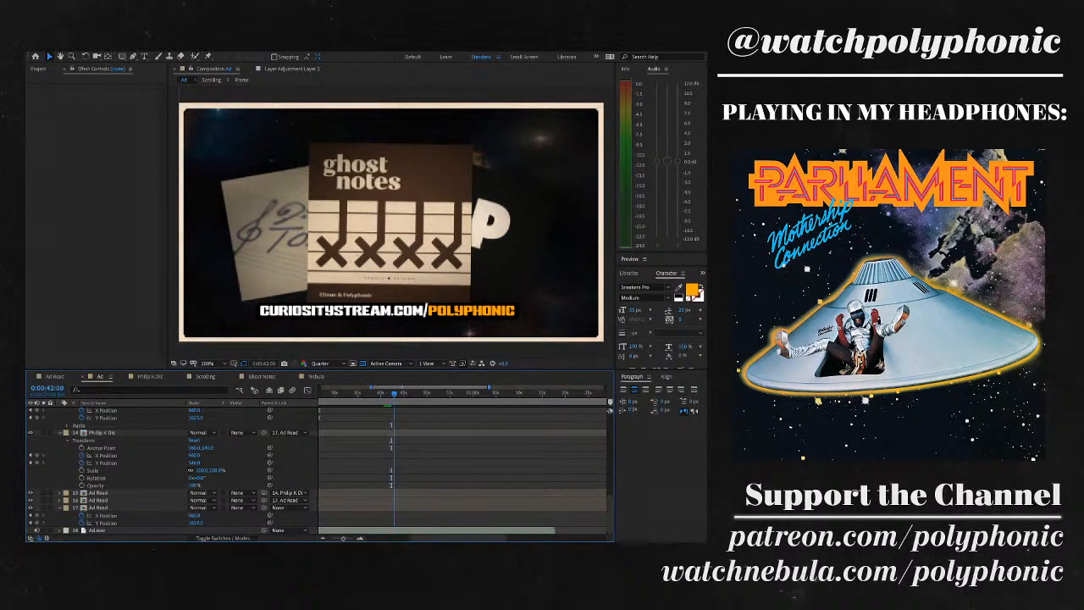
{"action": "key", "text": "space"}
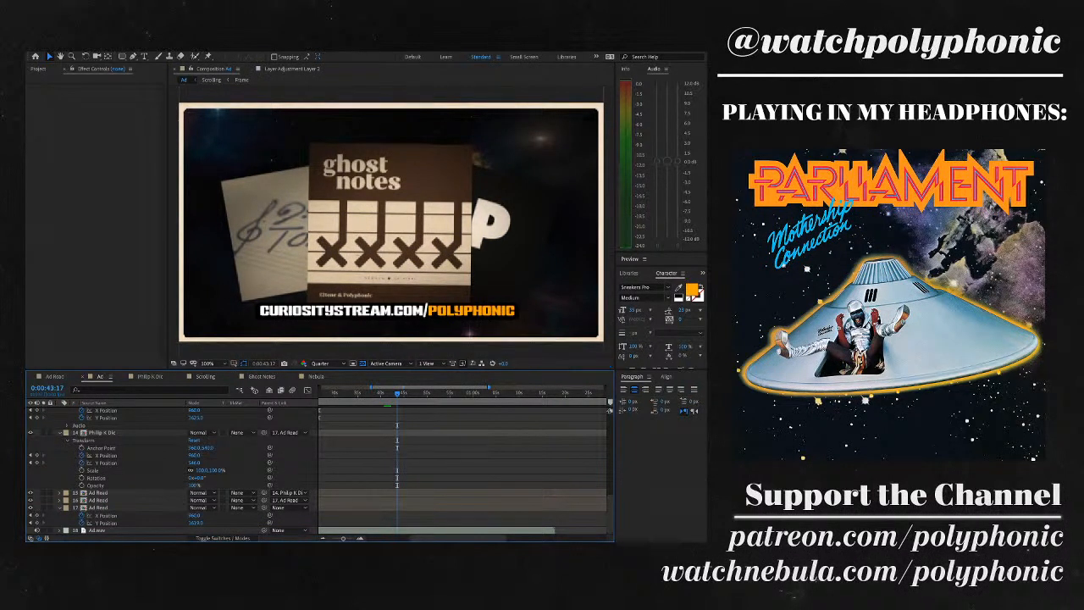
{"action": "key", "text": "space"}
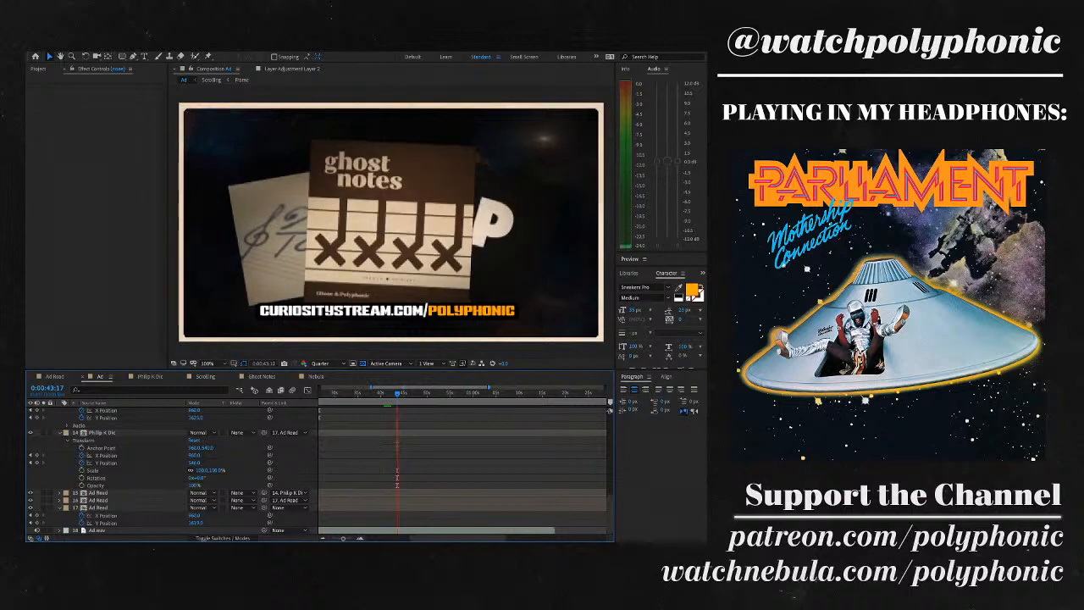
- Play and step through the Ad composition from about 0:00:43:17 to 0:00:44:18 to check the Ghost Notes section
{"action": "key", "text": "space"}
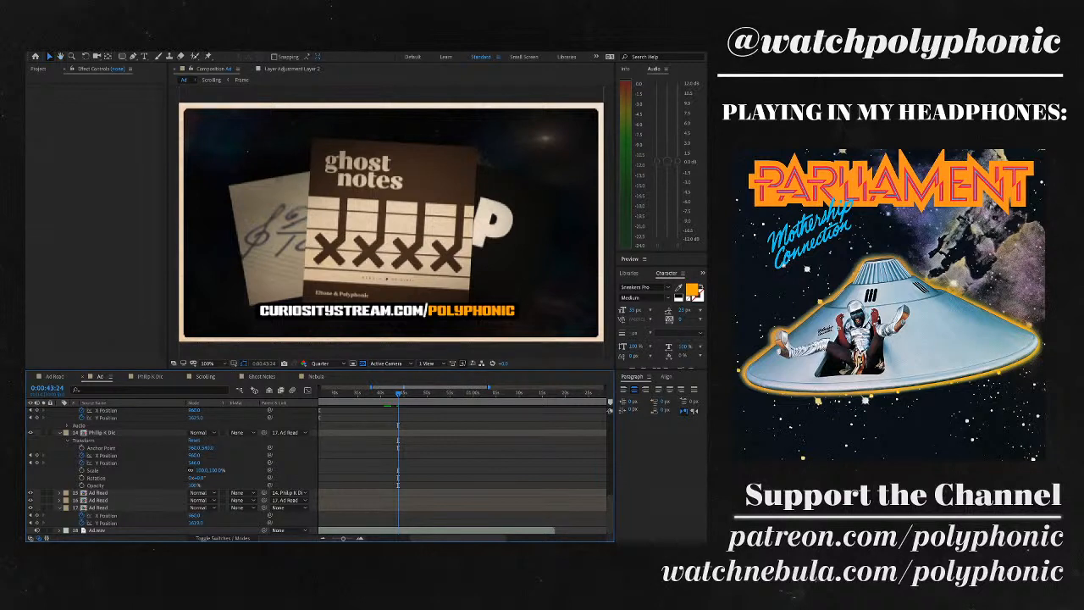
{"action": "key", "text": "space"}
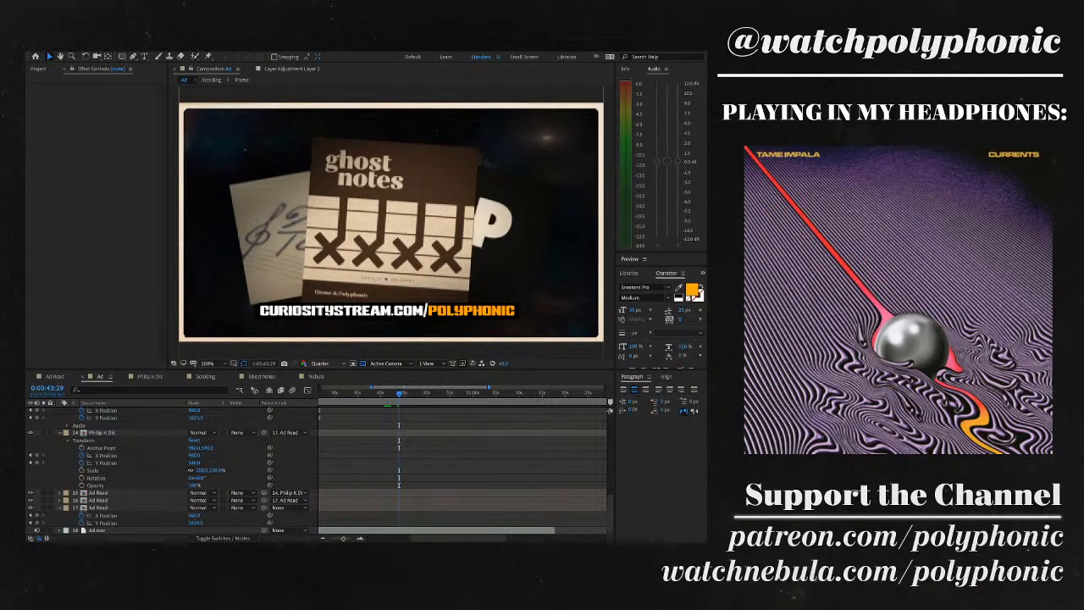
{"action": "left_click", "coordinate": [546, 497]}
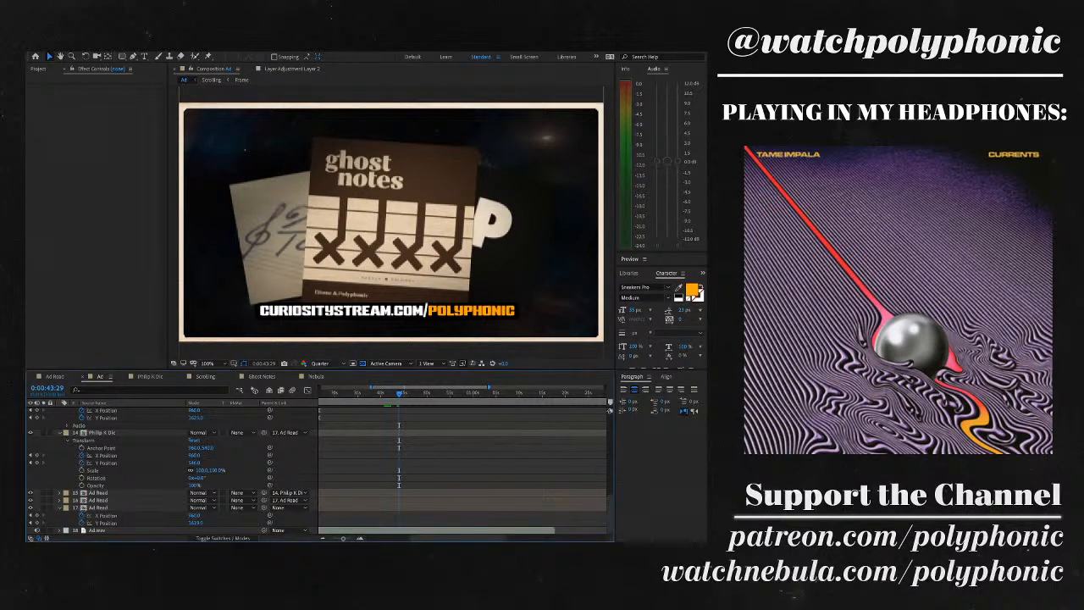
{"action": "key", "text": "space"}
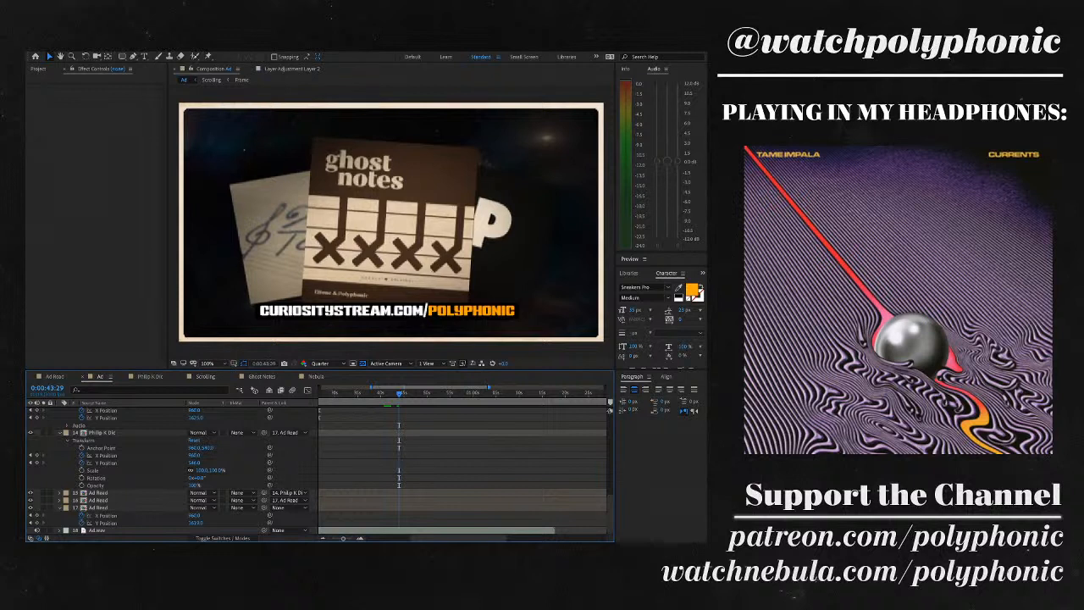
{"action": "key", "text": "="}
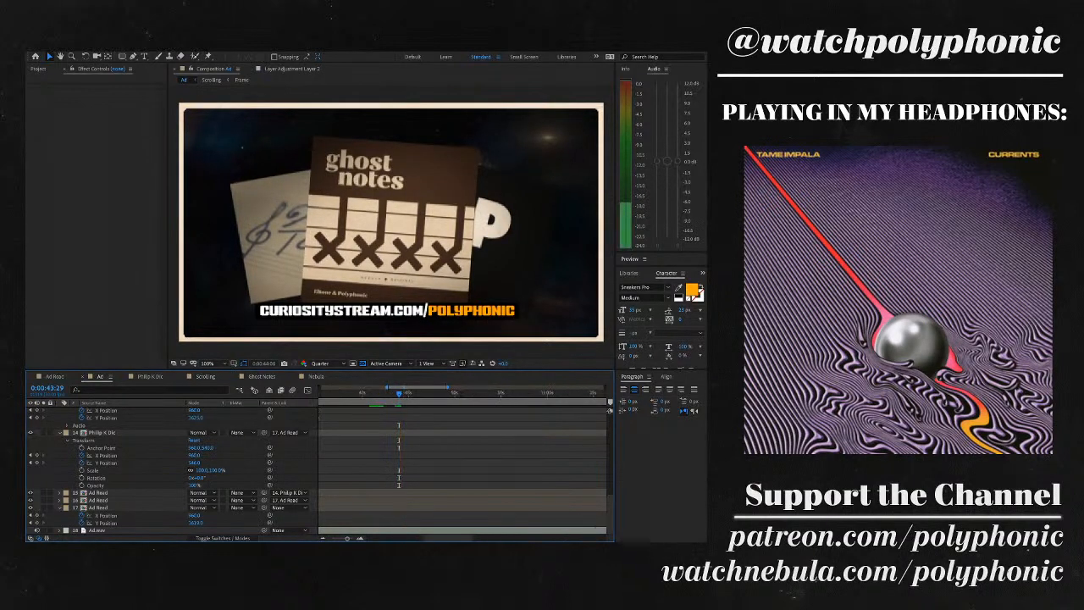
{"action": "key", "text": "space"}
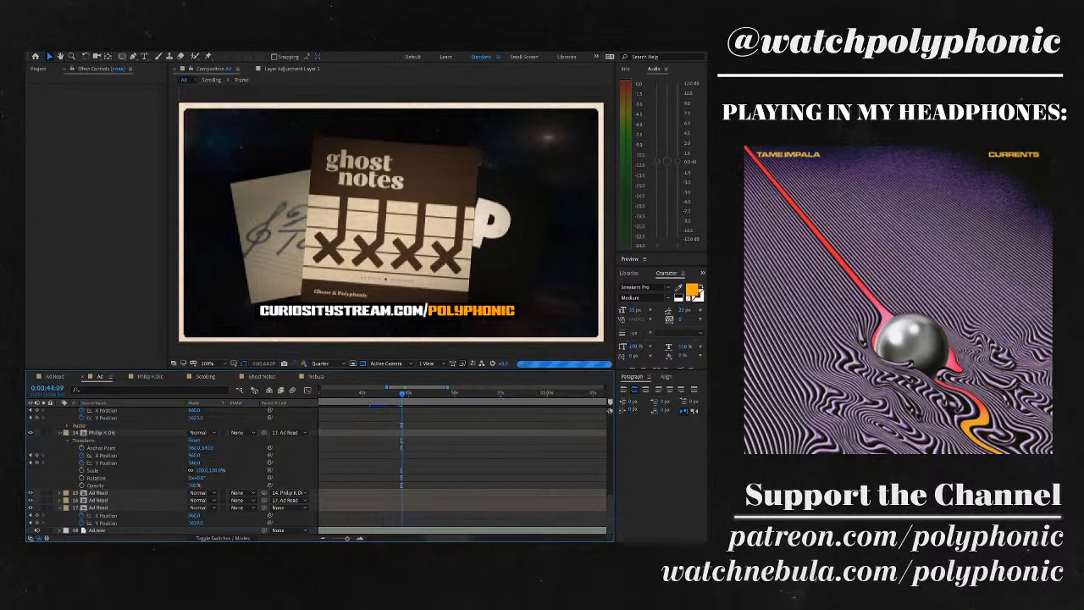
{"action": "key", "text": "Page_Down"}
{"action": "key", "text": "Page_Down"}
{"action": "key", "text": "Page_Down"}
{"action": "key", "text": "Page_Down"}
{"action": "key", "text": "Page_Down"}
{"action": "key", "text": "Page_Down"}
{"action": "key", "text": "Page_Down"}
{"action": "key", "text": "Page_Down"}
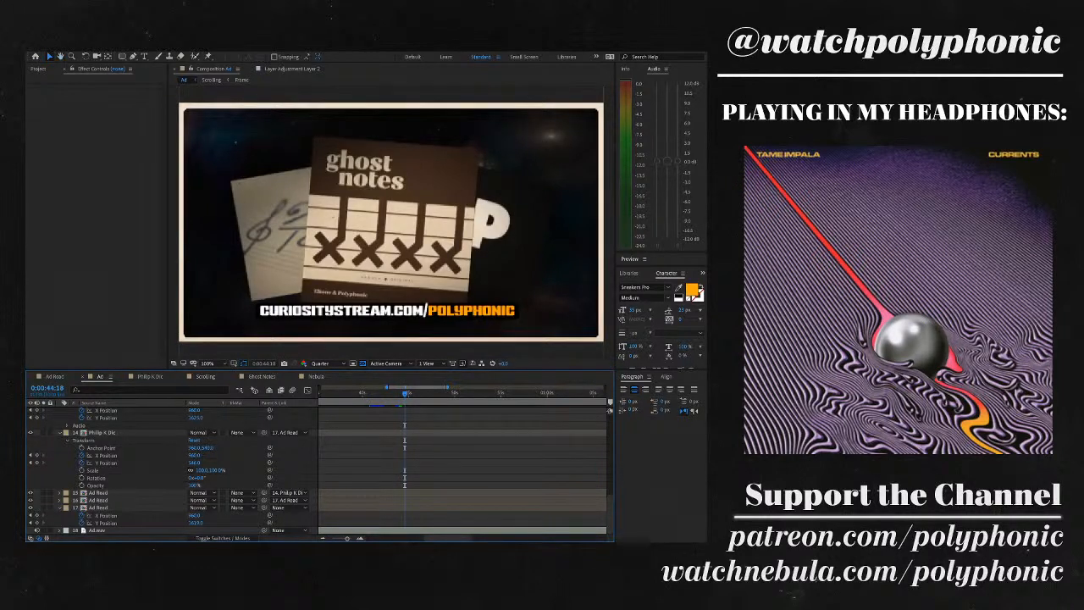
- Play back the Ad composition from about 0:00:44:18 to 0:00:45:14 and examine the background behind the podcast artwork
{"action": "key", "text": "="}
{"action": "key", "text": "space"}
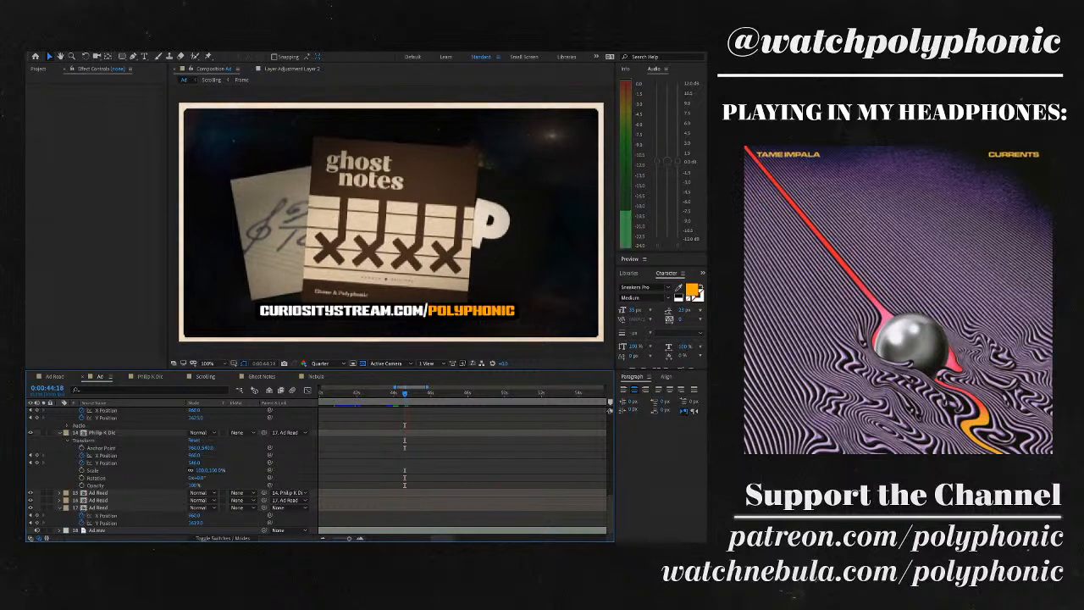
{"action": "key", "text": "space"}
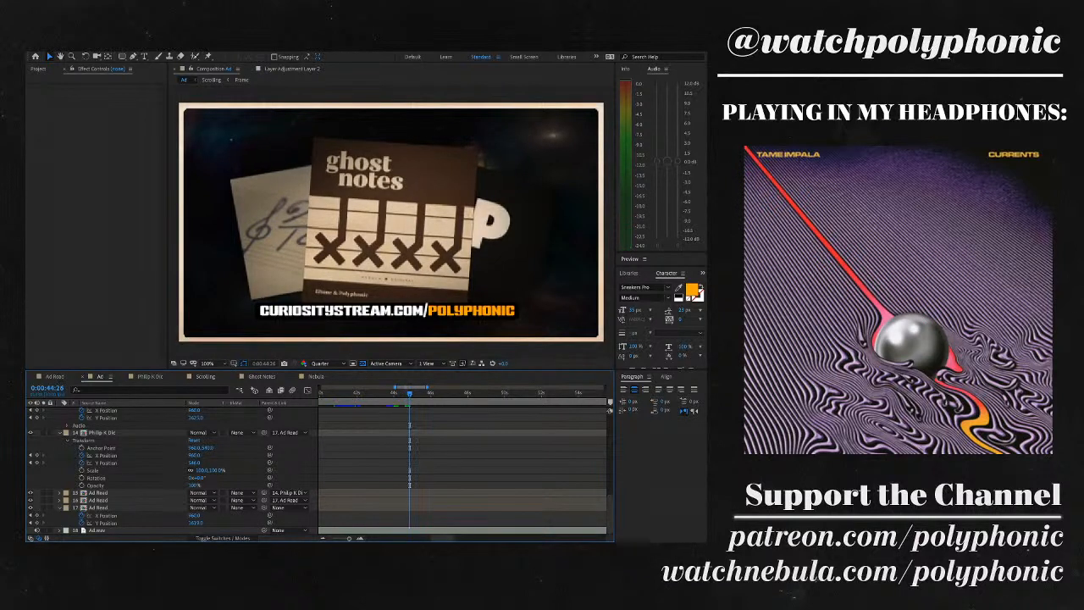
{"action": "key", "text": "space"}
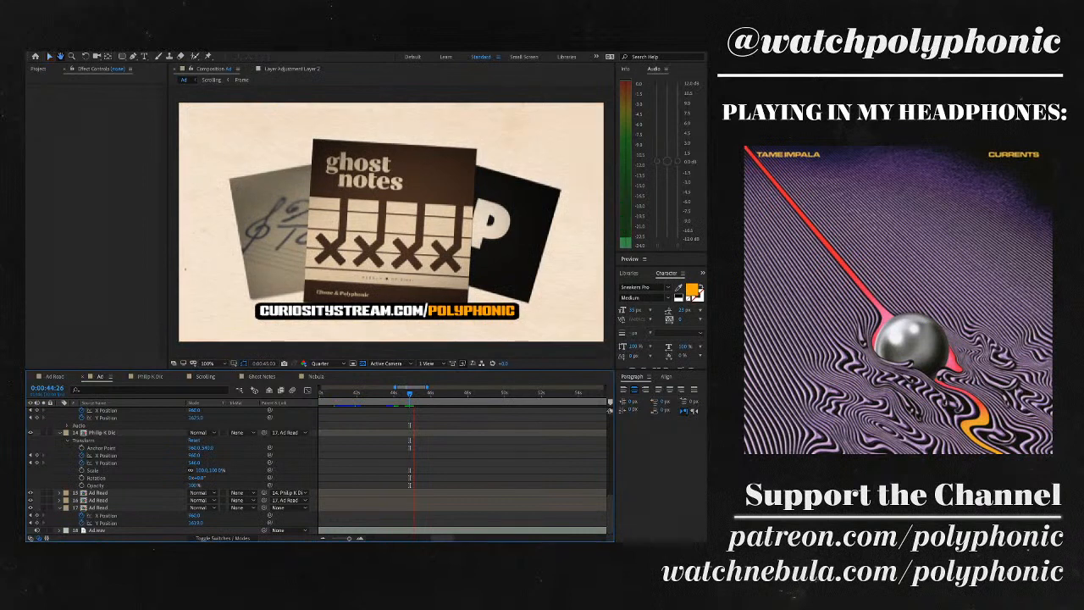
{"action": "key", "text": "space"}
{"action": "key", "text": "shift+Page_Up"}
{"action": "key", "text": "space"}
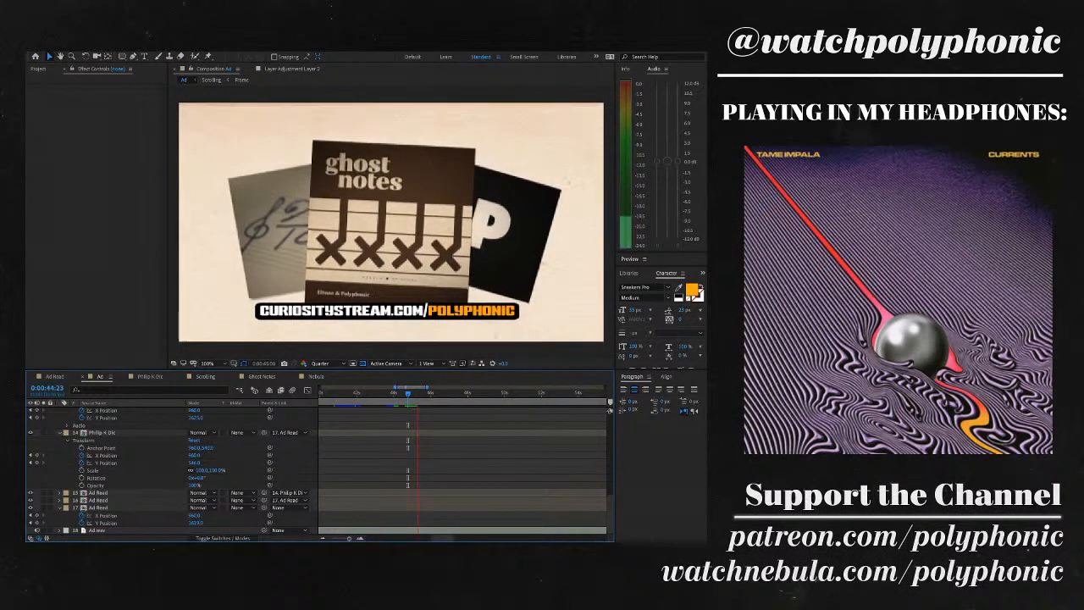
{"action": "key", "text": "space"}
{"action": "scroll", "coordinate": [318, 470], "scroll_direction": "up", "scroll_amount": 8}
{"action": "key", "text": "space"}
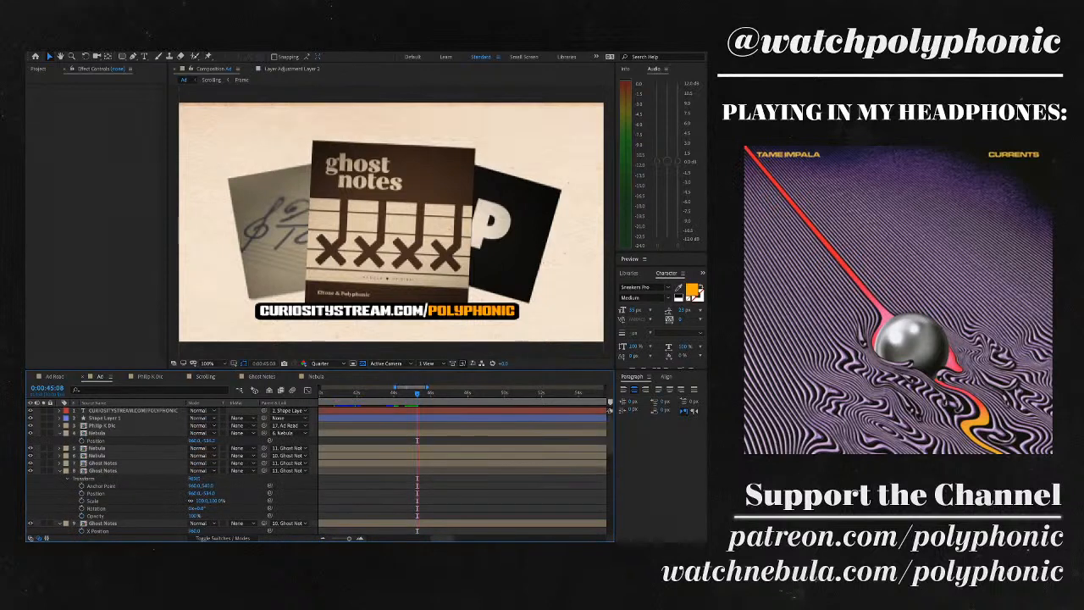
{"action": "key", "text": "space"}
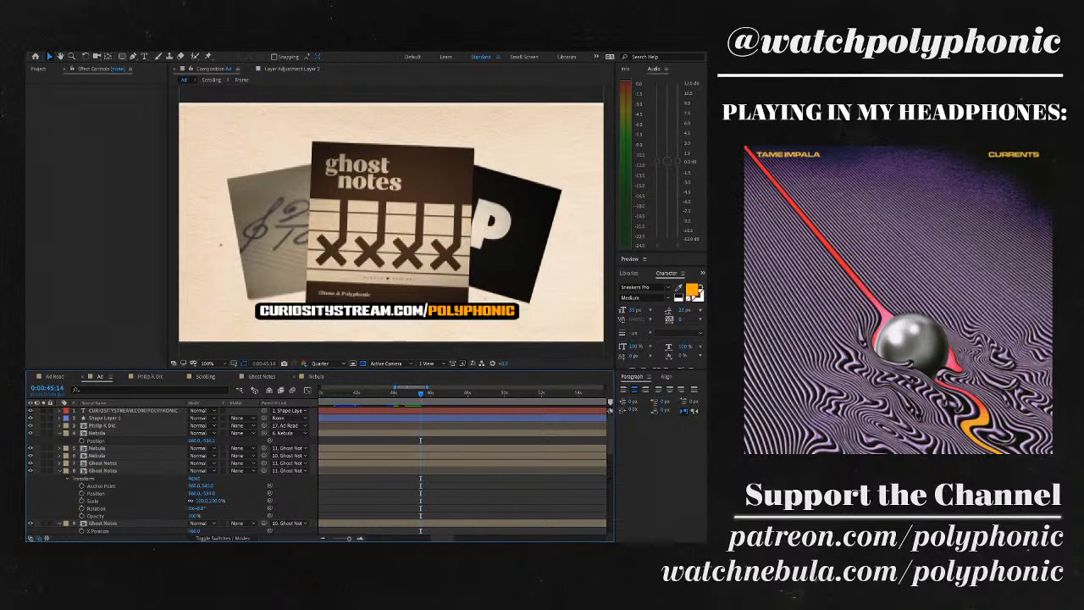
- Extend the Butterfly Nebula 4K.mov layer in the Ghost Notes composition well past 0:00:20:09
{"action": "left_click", "coordinate": [316, 376]}
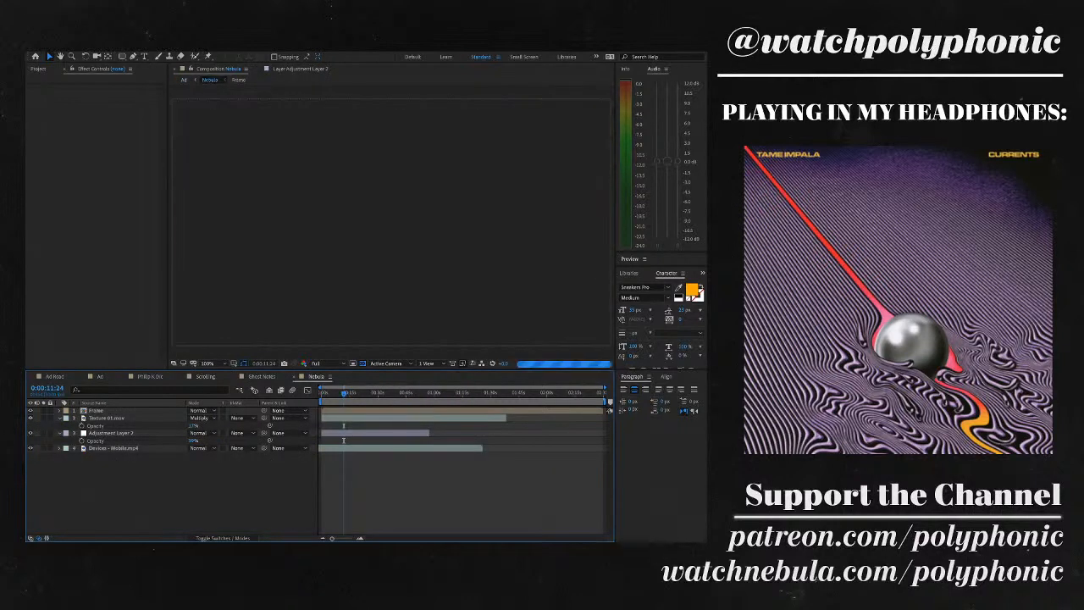
{"action": "left_click", "coordinate": [113, 448]}
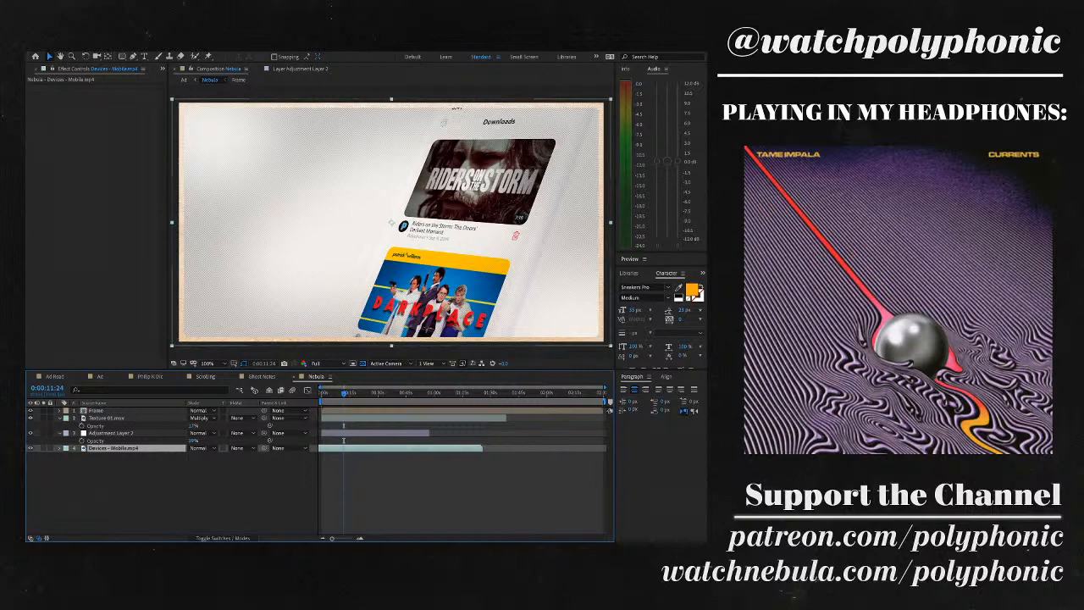
{"action": "left_click", "coordinate": [262, 376]}
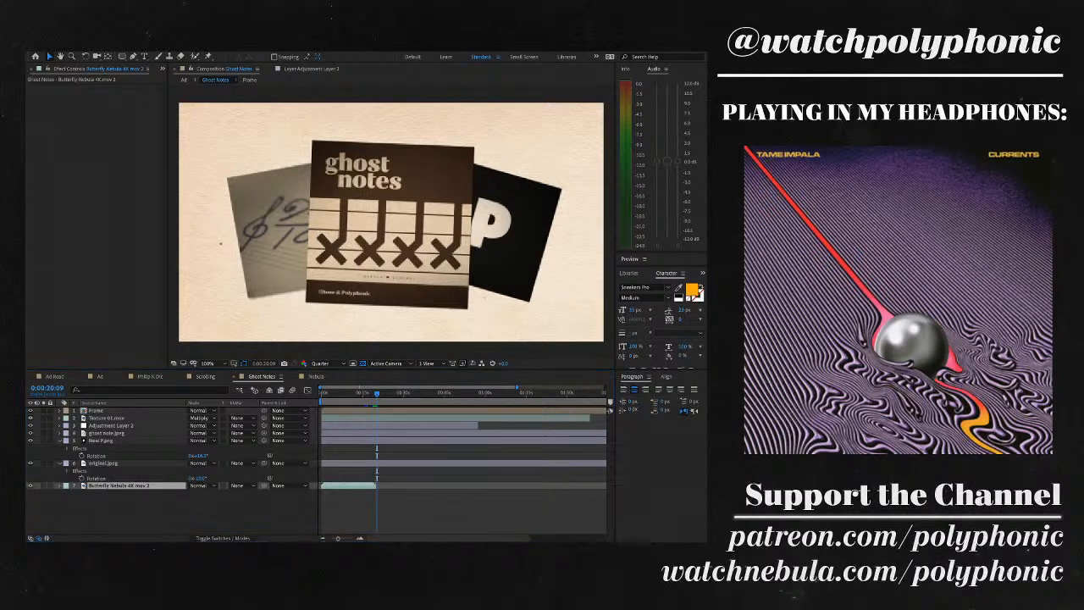
{"action": "left_click_drag", "start_coordinate": [375, 485], "coordinate": [391, 486]}
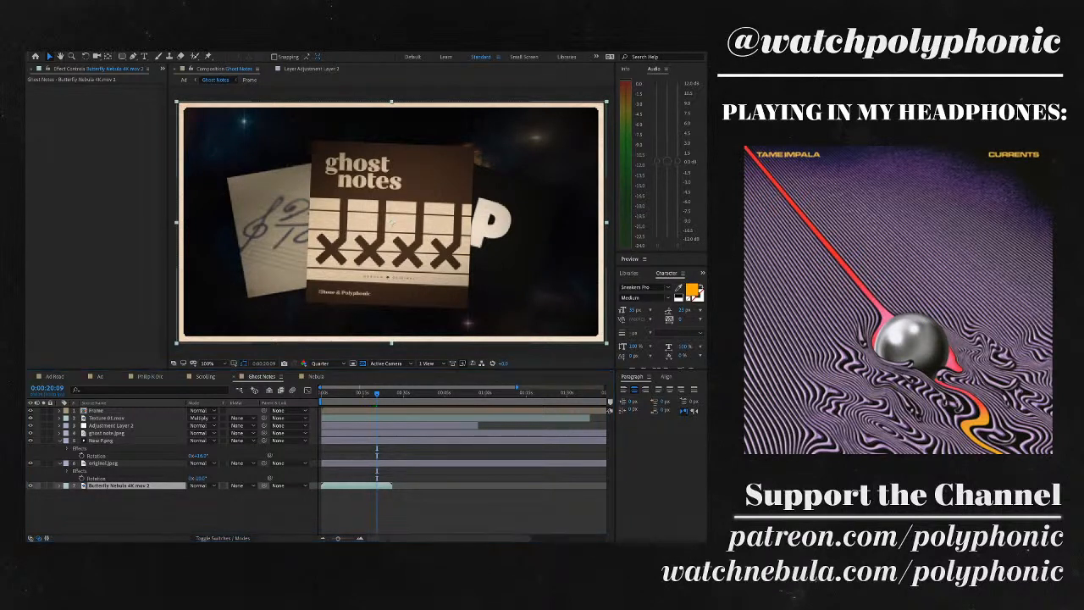
{"action": "left_click_drag", "start_coordinate": [391, 486], "coordinate": [397, 485]}
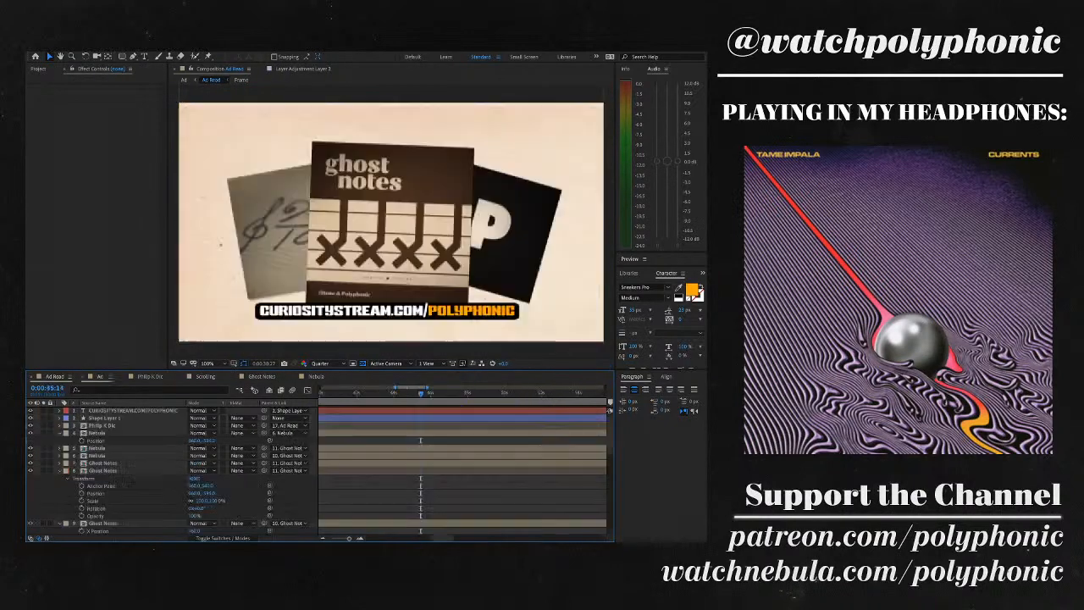
- Replay the Ad composition from about 0:00:45:01 to 0:00:45:19 to check the background behind the artwork
{"action": "left_click_drag", "start_coordinate": [421, 392], "coordinate": [412, 393]}
{"action": "key", "text": "space"}
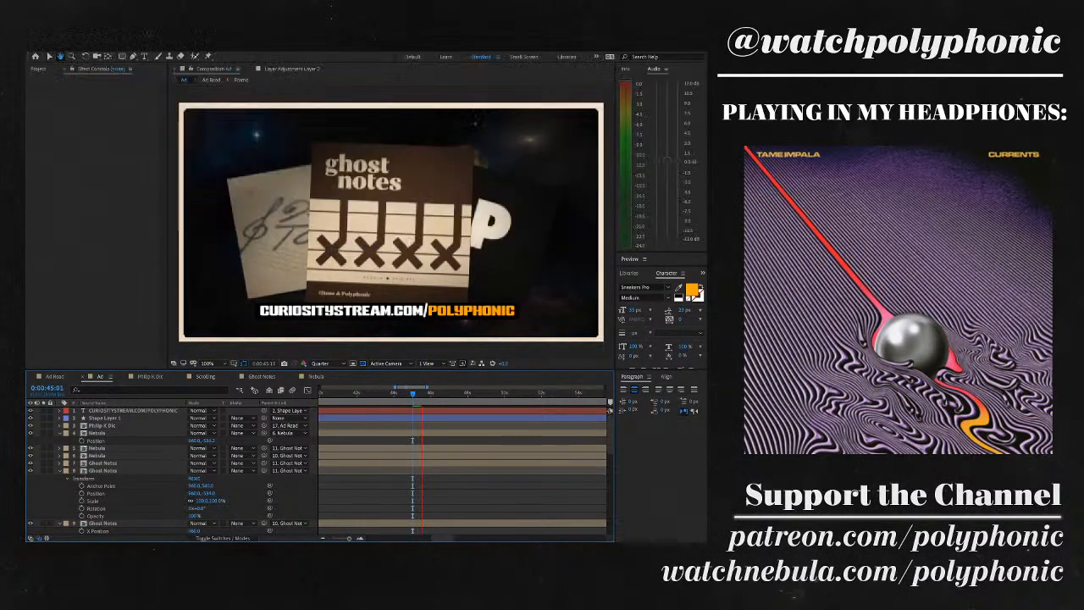
{"action": "key", "text": "space"}
{"action": "key", "text": "space"}
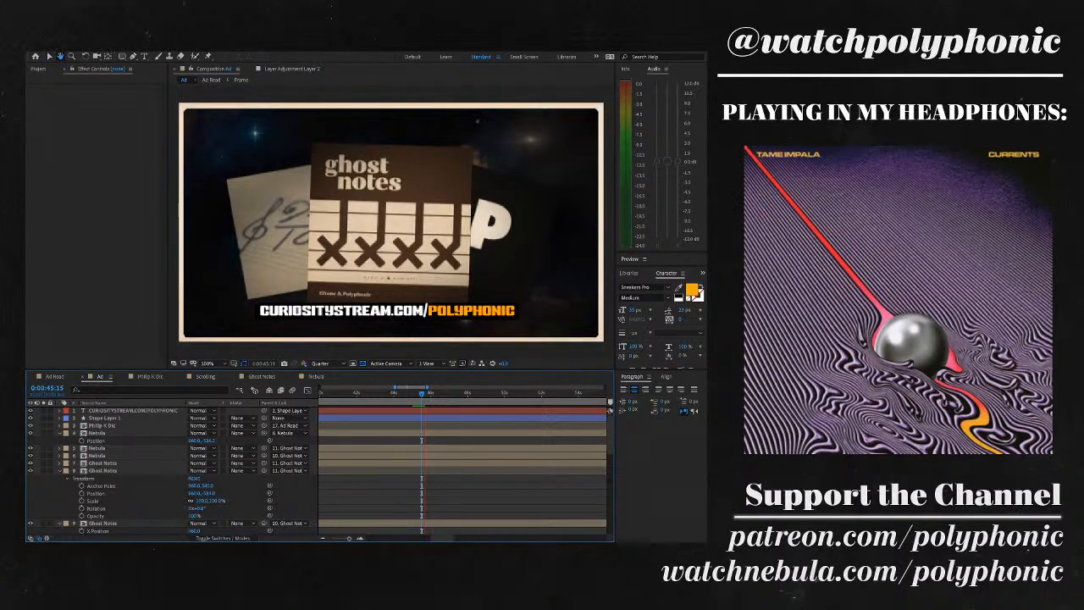
{"action": "key", "text": "space"}
{"action": "scroll", "coordinate": [169, 470], "scroll_direction": "down", "scroll_amount": 5}
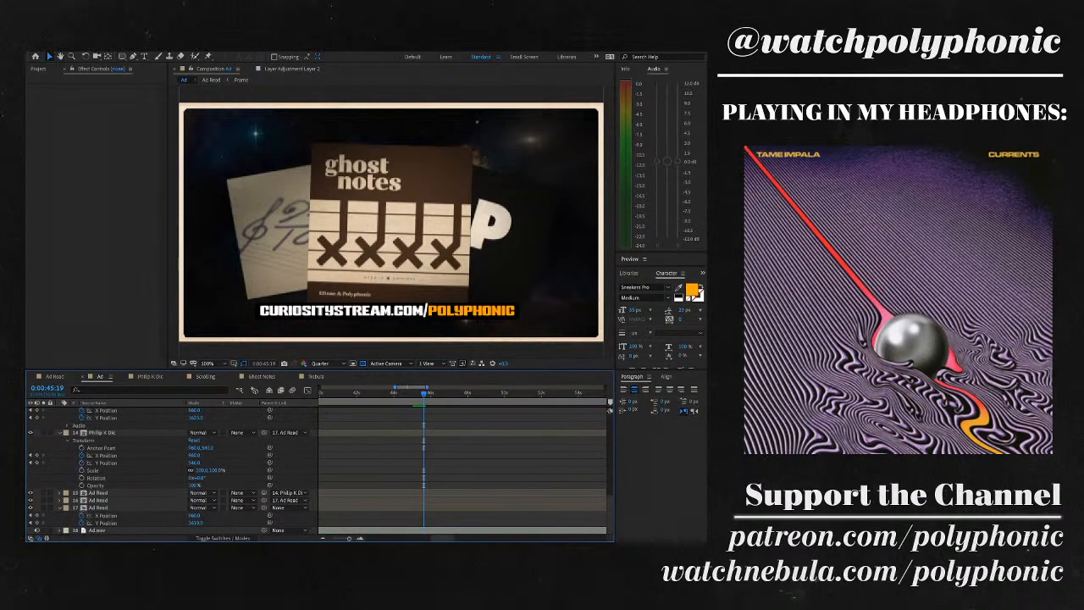
{"action": "scroll", "coordinate": [169, 470], "scroll_direction": "up", "scroll_amount": 5}
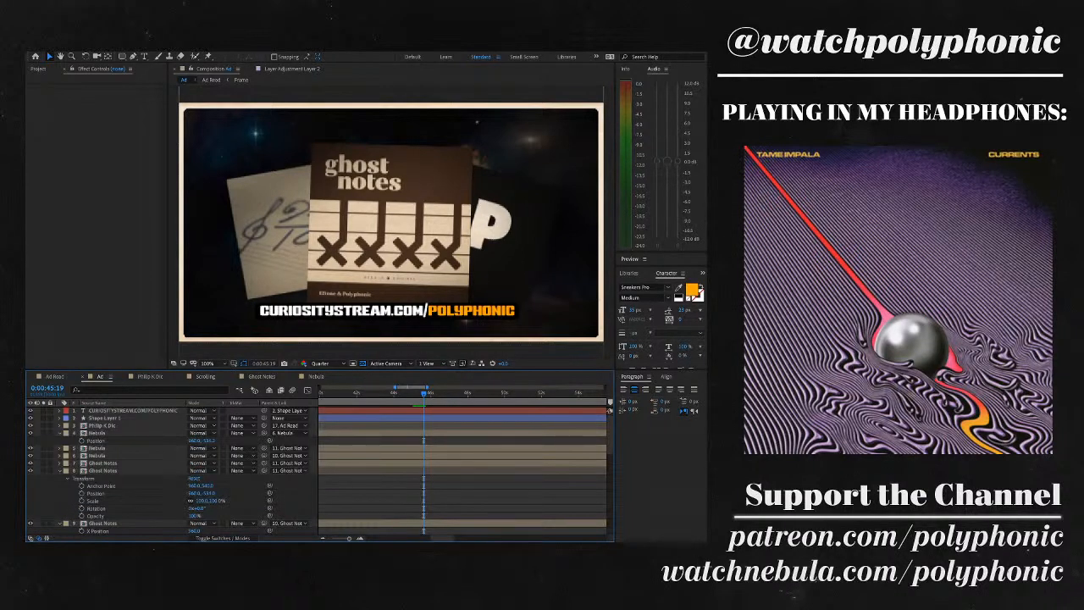
- Examine where the Nebula and Ghost Notes layers start and end on the full Ad timeline
{"action": "left_click", "coordinate": [97, 433]}
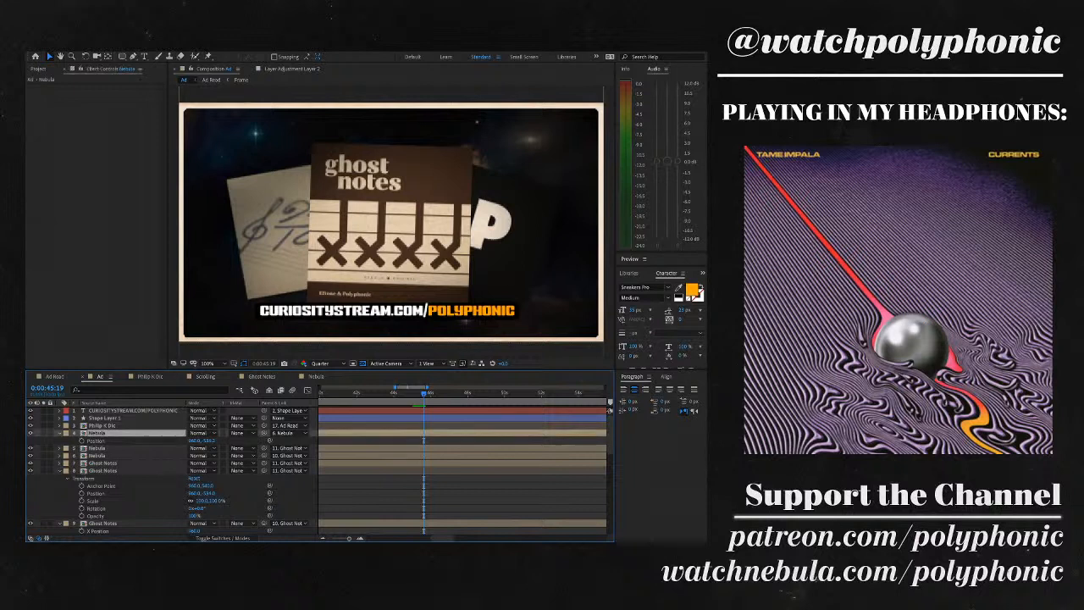
{"action": "key", "text": "minus"}
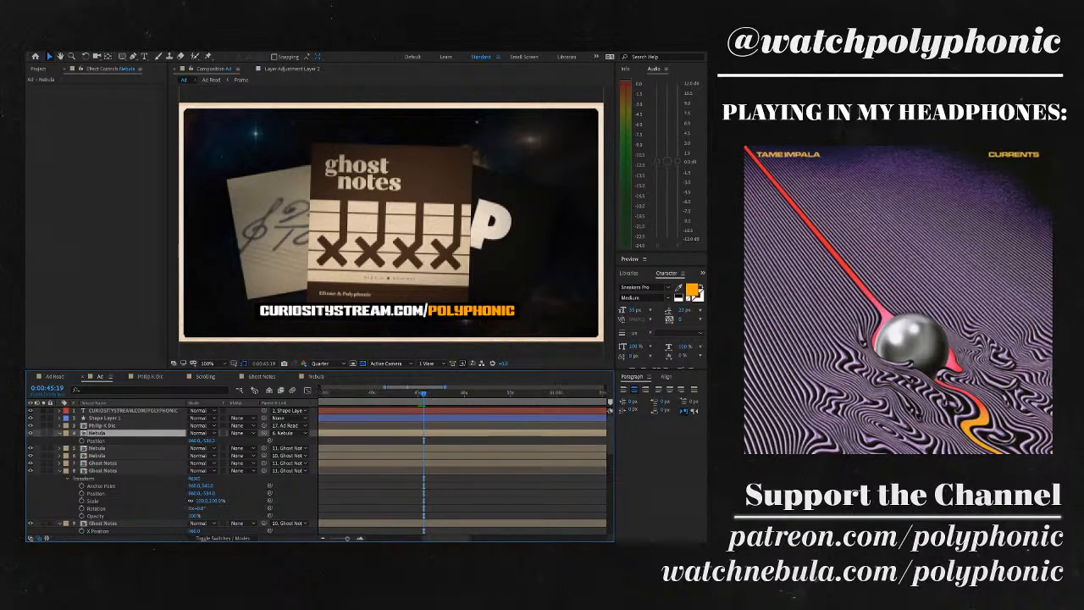
{"action": "scroll", "coordinate": [169, 470], "scroll_direction": "down", "scroll_amount": 2}
{"action": "key", "text": "minus"}
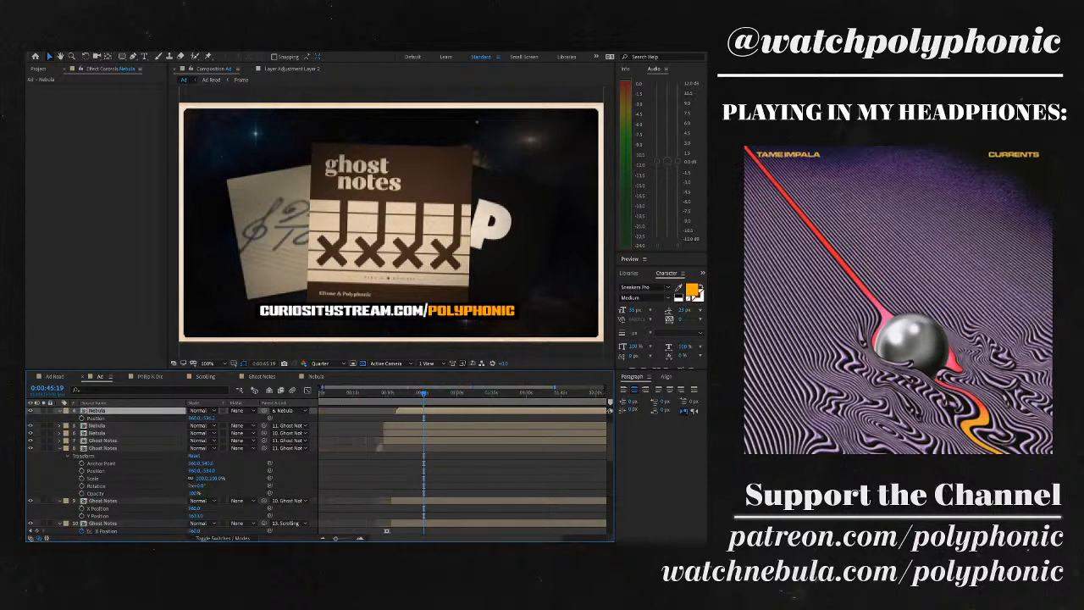
{"action": "scroll", "coordinate": [319, 471], "scroll_direction": "up", "scroll_amount": 2}
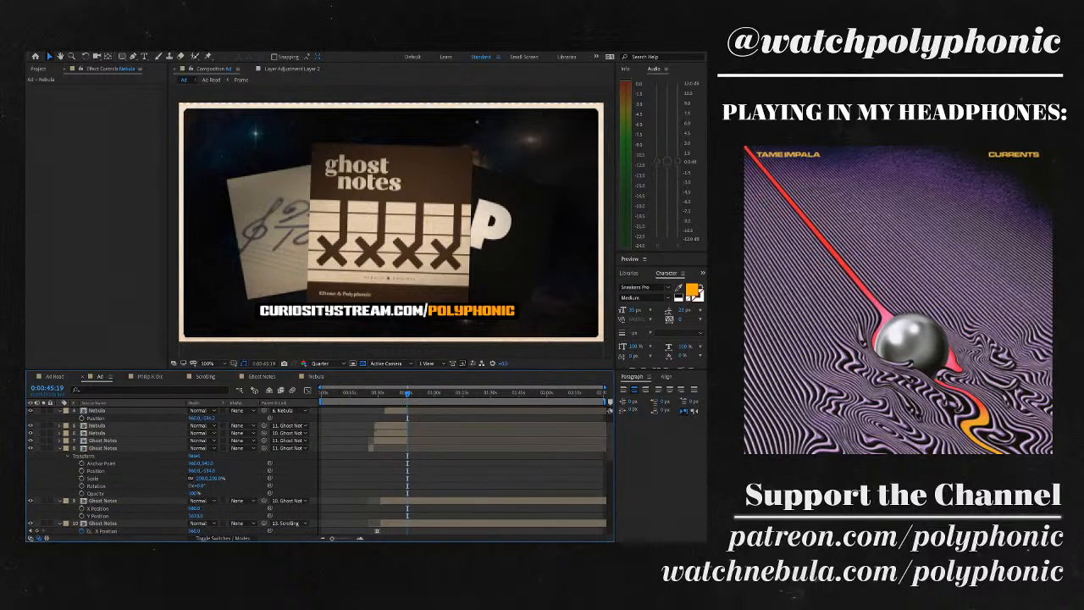
{"action": "scroll", "coordinate": [169, 470], "scroll_direction": "down", "scroll_amount": 3}
- Duplicate Ghost Notes layer 9 in the Ad composition and undo the duplication
{"action": "left_click", "coordinate": [101, 447]}
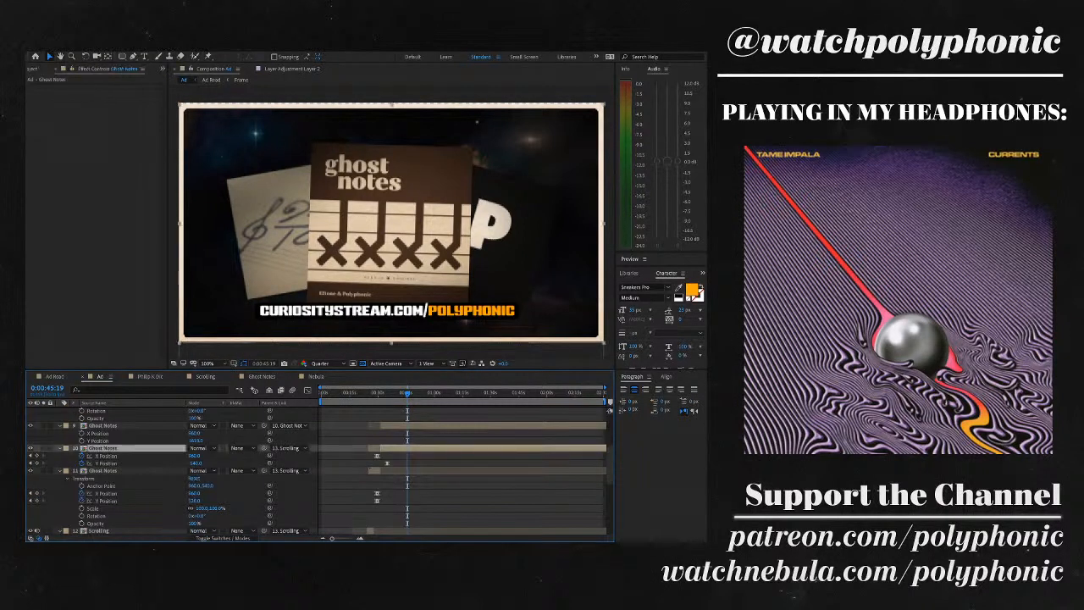
{"action": "left_click", "coordinate": [101, 425]}
{"action": "key", "text": "ctrl+d"}
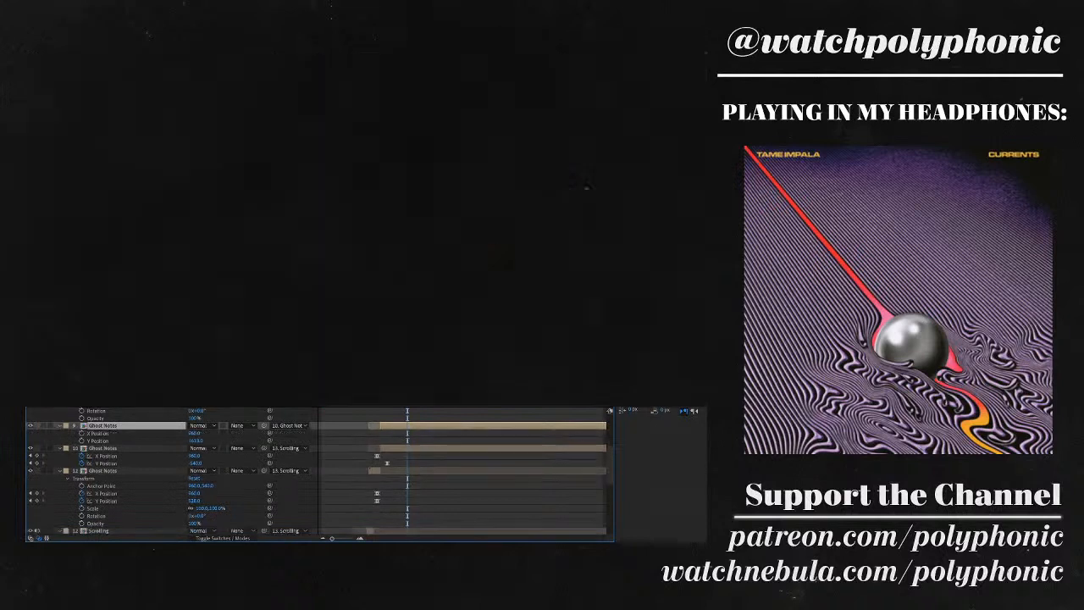
{"action": "key", "text": "ctrl+z"}
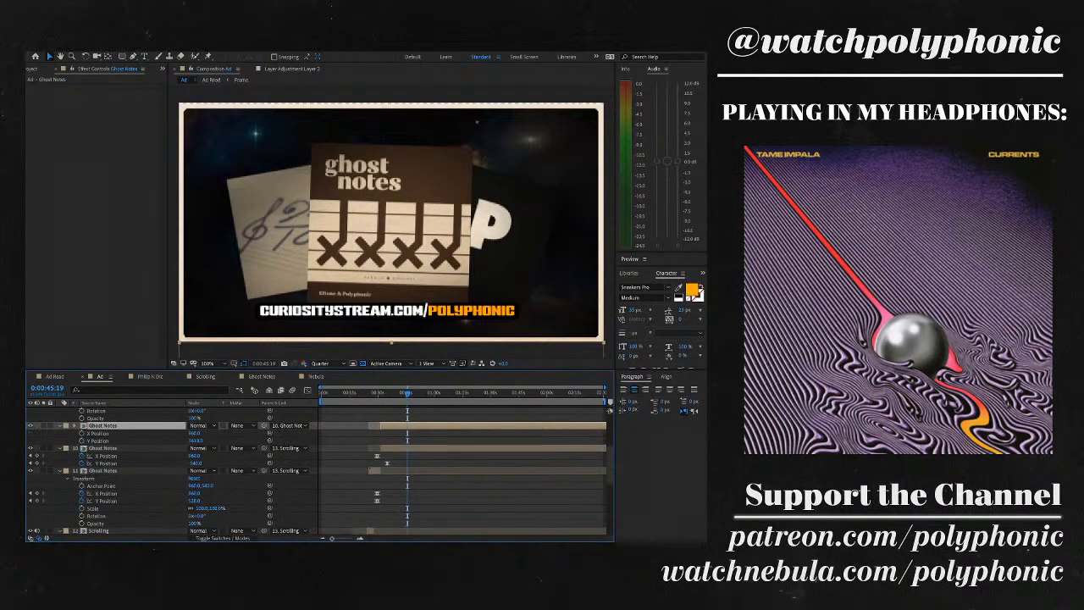
{"action": "left_click", "coordinate": [102, 432]}
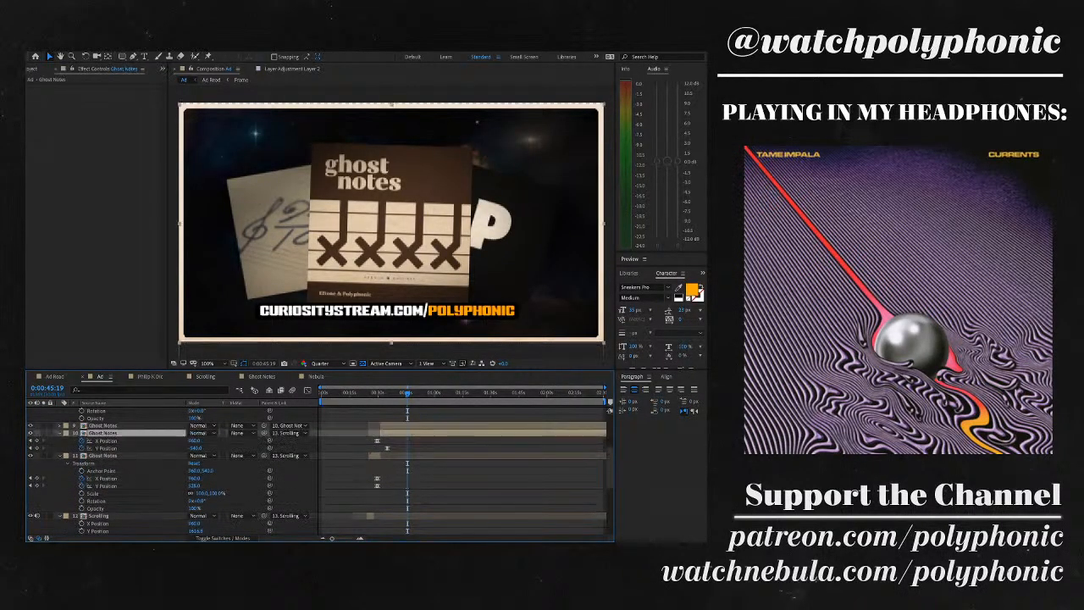
{"action": "left_click", "coordinate": [101, 425]}
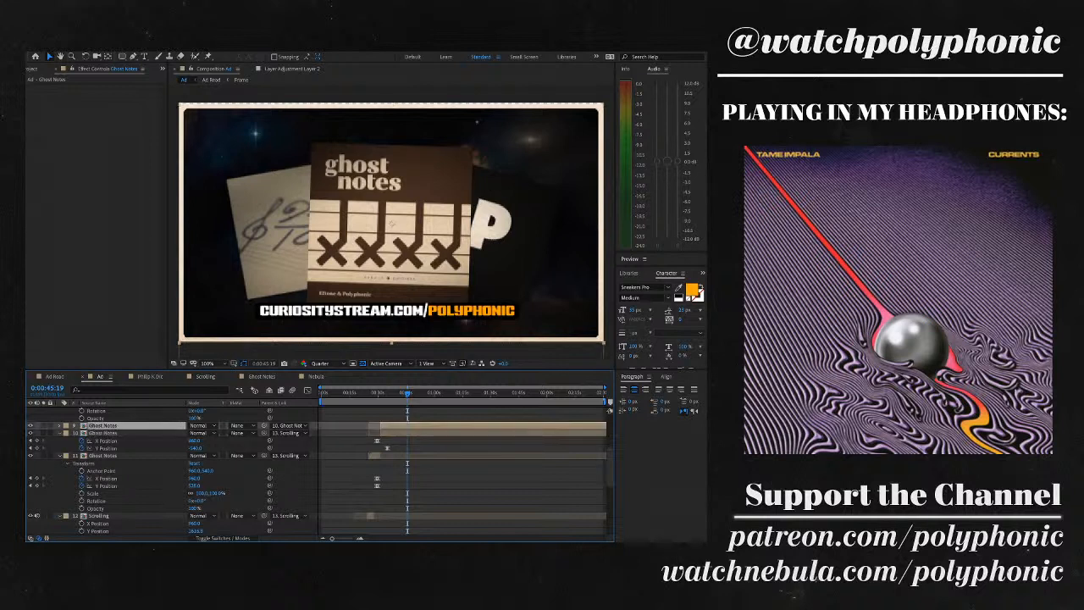
- Extend the start of Ghost Notes layer 9 in the Ad composition back to about 0:00:40
{"action": "key", "text": "equal"}
{"action": "key", "text": "equal"}
{"action": "key", "text": "equal"}
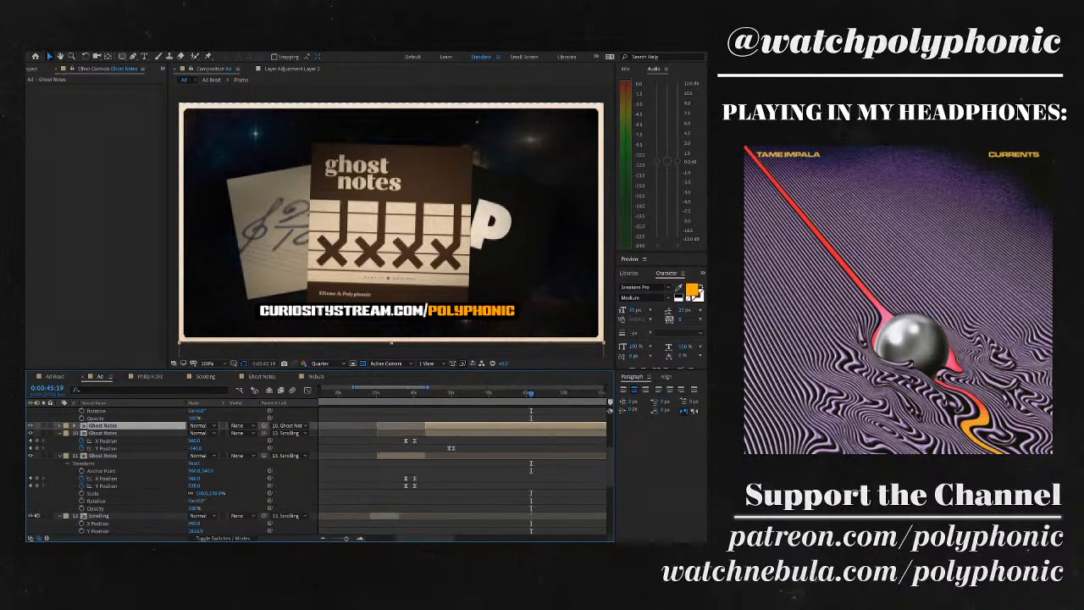
{"action": "left_click", "coordinate": [101, 433]}
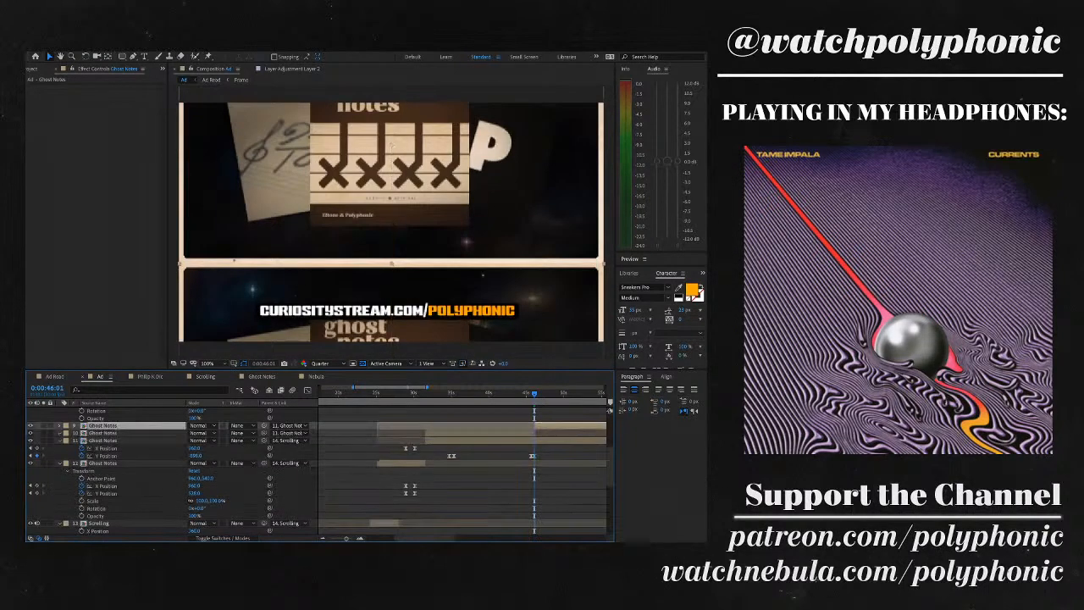
{"action": "left_click", "coordinate": [102, 425]}
{"action": "left_click_drag", "start_coordinate": [526, 425], "coordinate": [492, 425]}
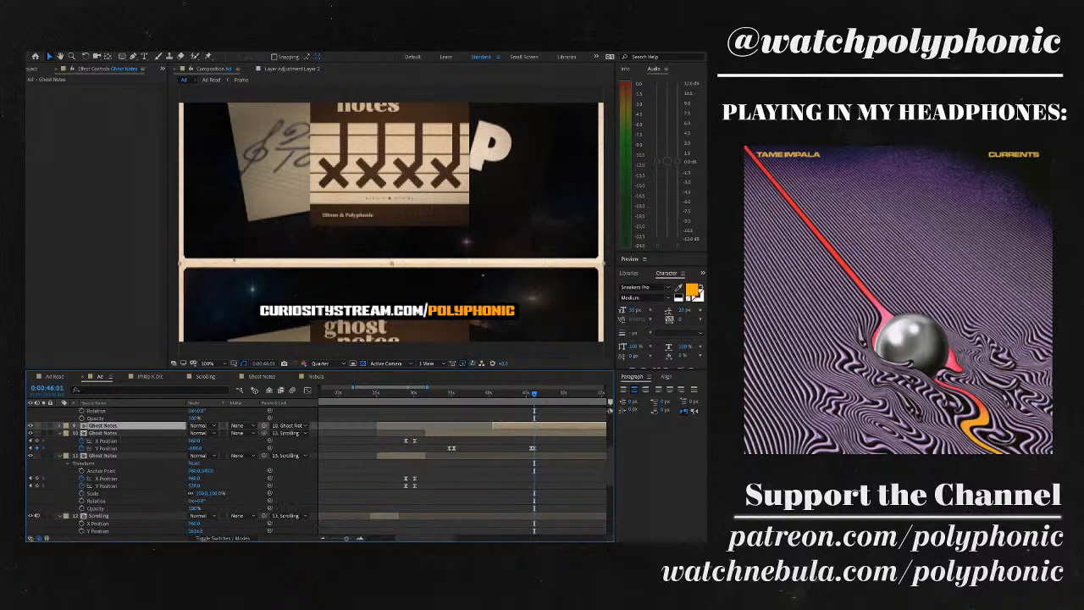
- Lower the Y Position of Ghost Notes layer 10 at 0:00:46:01 until the second artwork fills the frame, and scrub back through the move
{"action": "left_click_drag", "start_coordinate": [196, 448], "coordinate": [230, 447]}
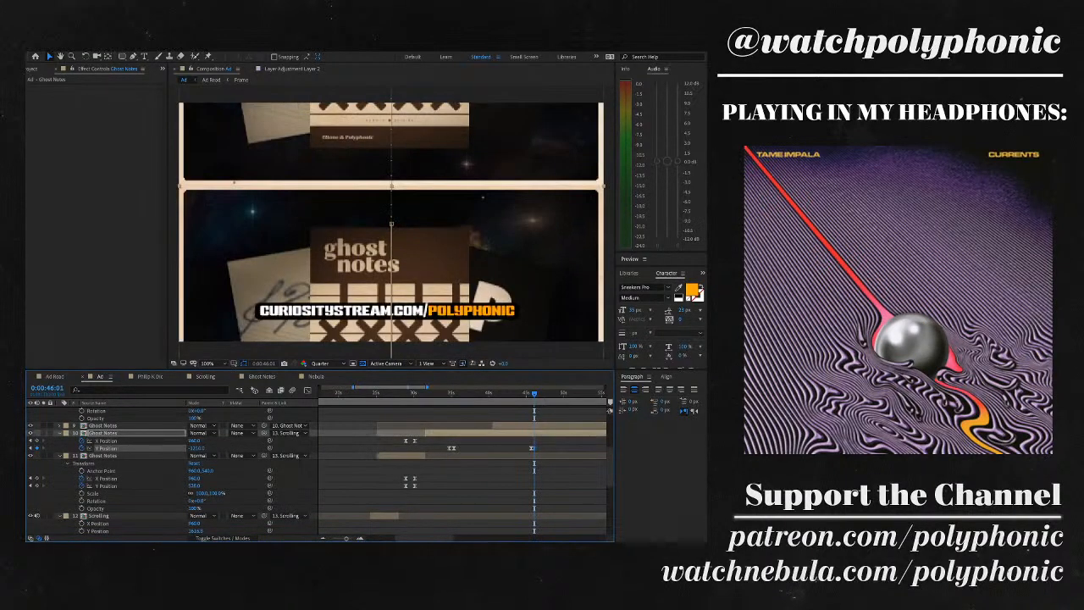
{"action": "left_click_drag", "start_coordinate": [230, 447], "coordinate": [197, 447]}
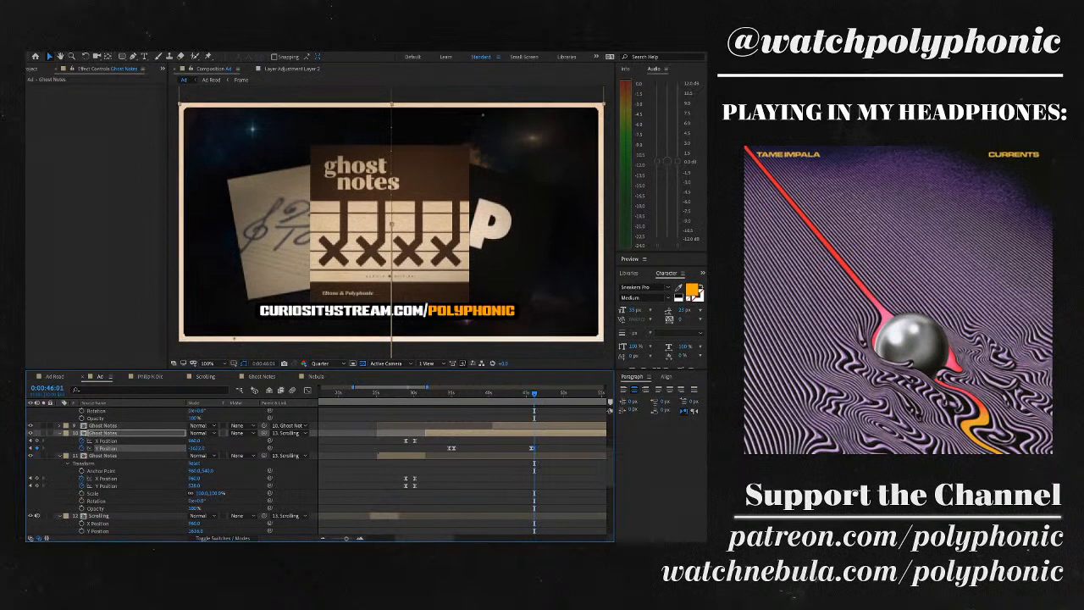
{"action": "left_click", "coordinate": [136, 433]}
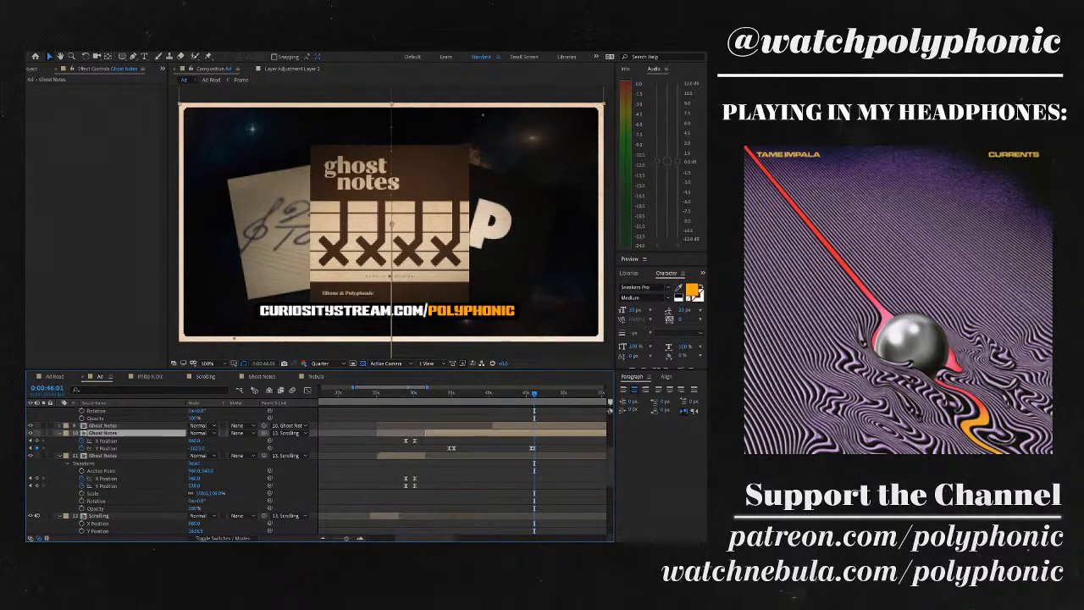
{"action": "left_click_drag", "start_coordinate": [534, 393], "coordinate": [526, 393]}
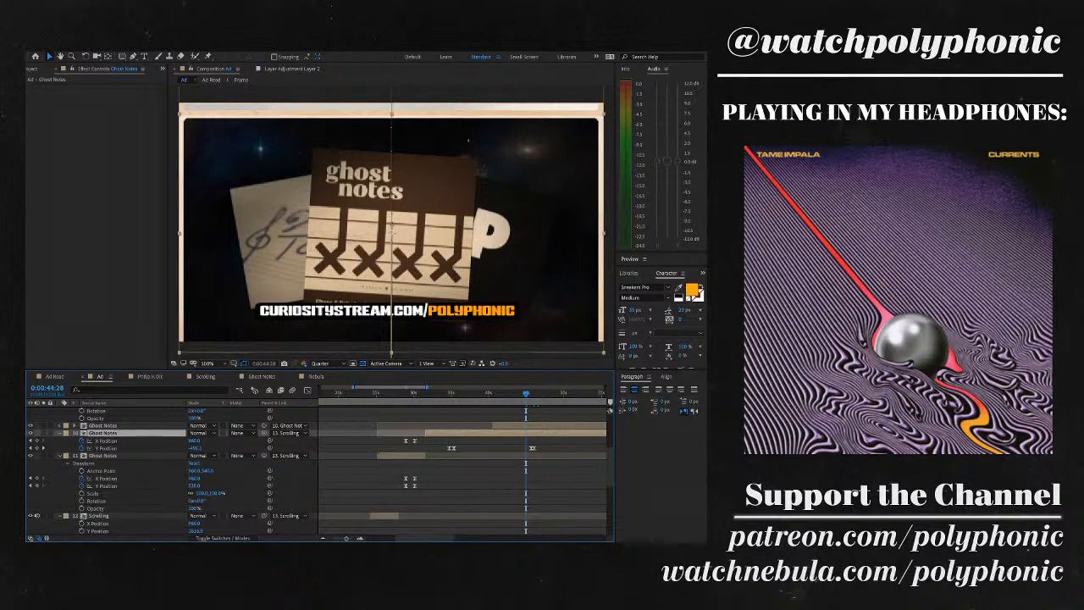
{"action": "left_click_drag", "start_coordinate": [526, 393], "coordinate": [472, 393]}
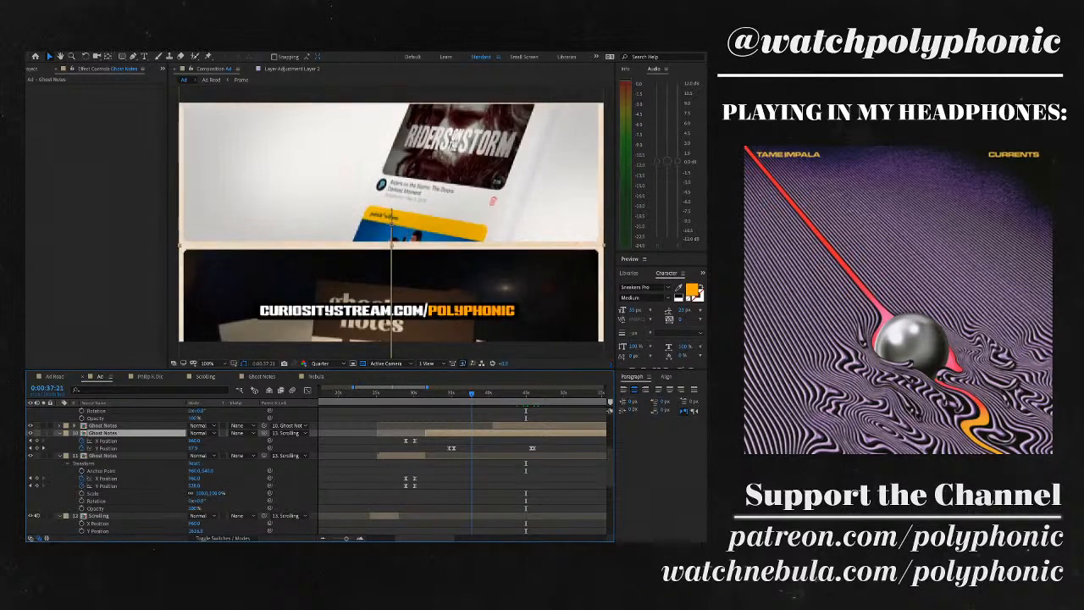
- Revert the Ghost Notes layer trim and the Y Position keyframes made around 0:00:46:01
{"action": "left_click_drag", "start_coordinate": [472, 393], "coordinate": [570, 393]}
{"action": "left_click", "coordinate": [481, 393]}
{"action": "left_click", "coordinate": [102, 455]}
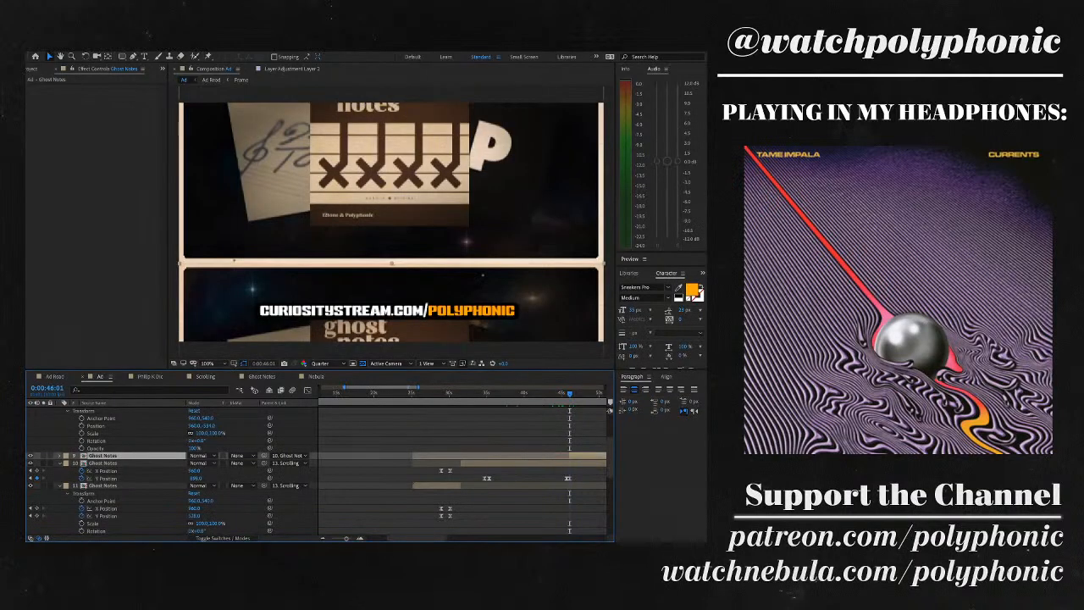
{"action": "left_click", "coordinate": [555, 393]}
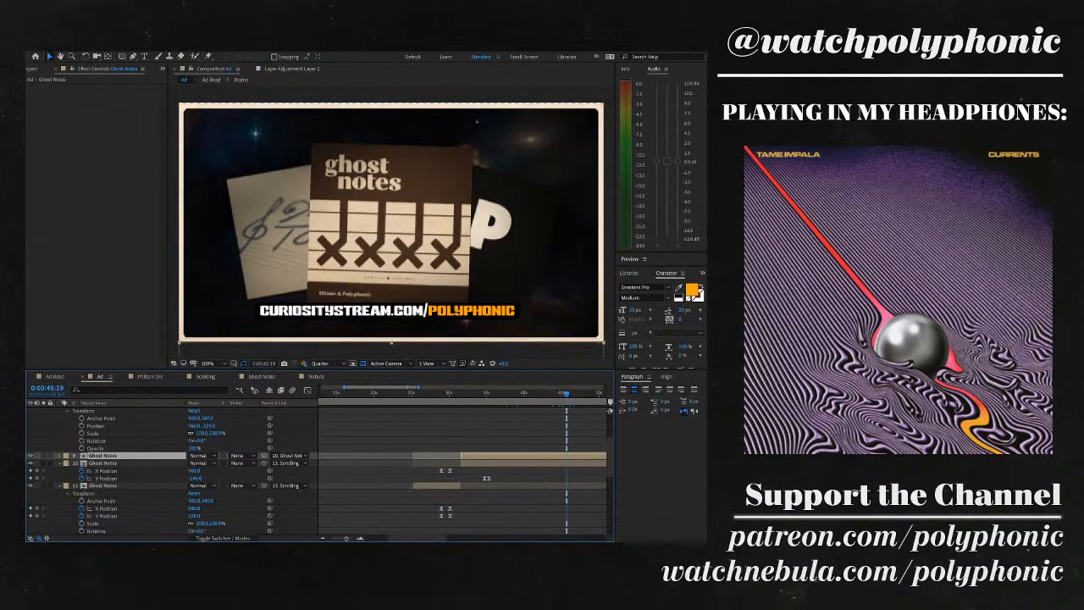
- Preview the Ad composition from about 0:00:44:07 to 0:00:47:13 to time the end of the Ghost Notes shot
{"action": "key", "text": "space"}
{"action": "scroll", "coordinate": [461, 466], "scroll_direction": "right", "scroll_amount": 4}
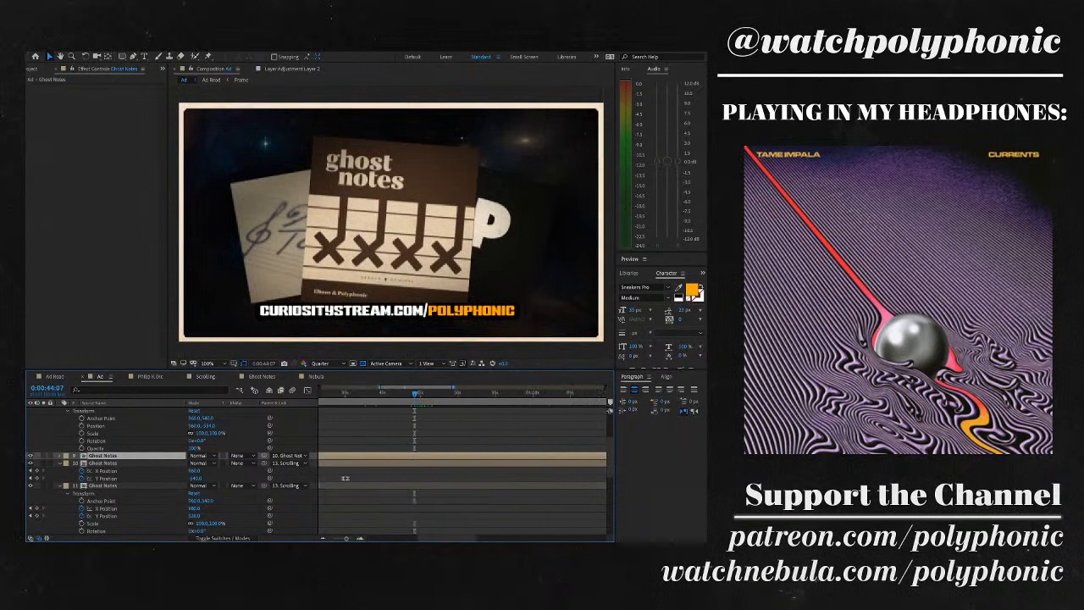
{"action": "scroll", "coordinate": [461, 466], "scroll_direction": "left", "scroll_amount": 2}
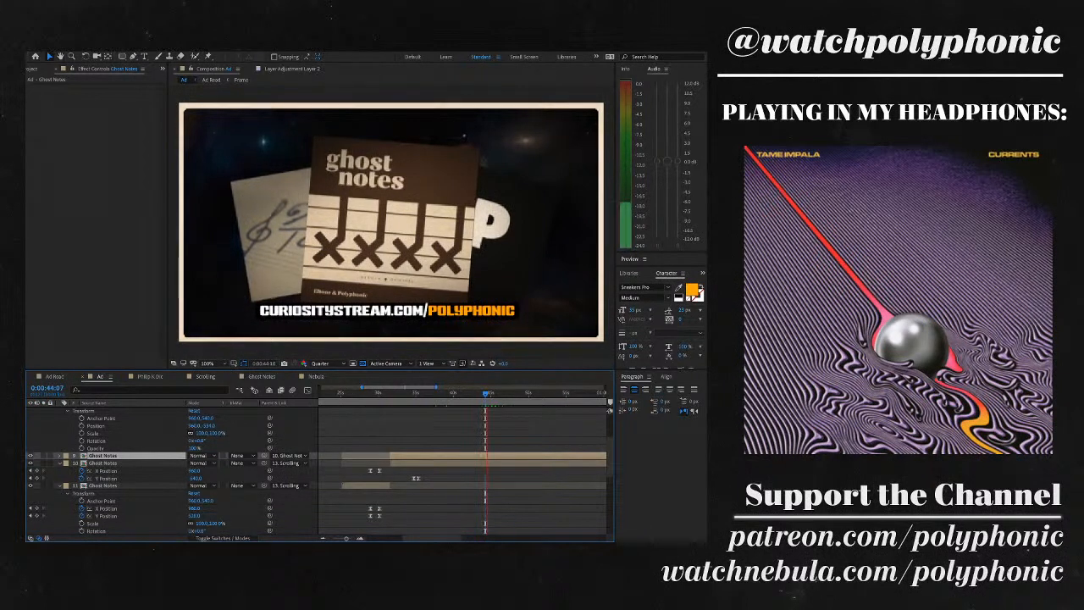
{"action": "key", "text": "space"}
{"action": "key", "text": "="}
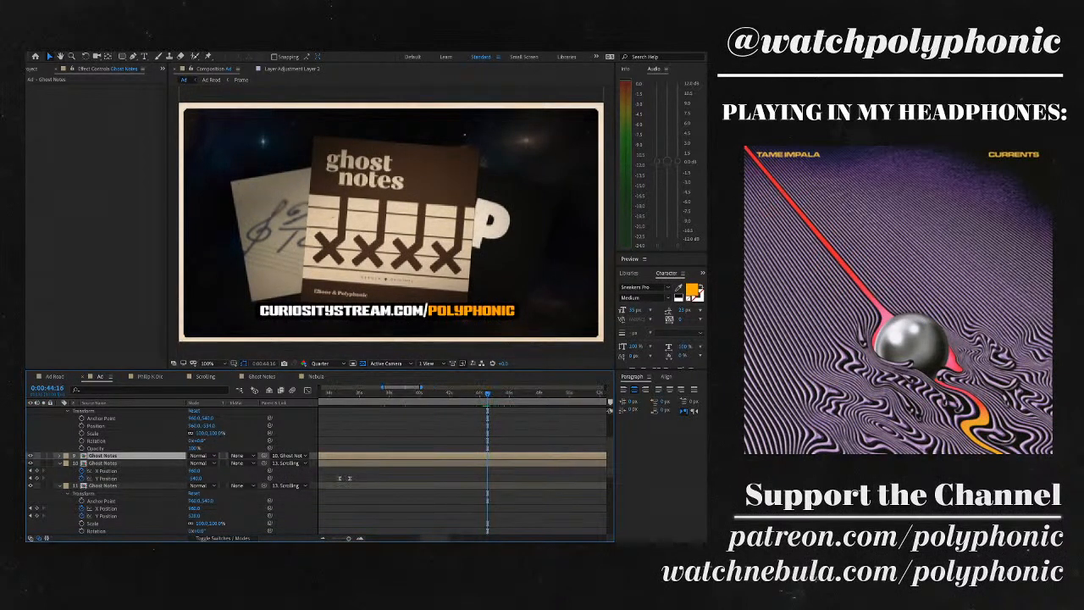
{"action": "key", "text": "space"}
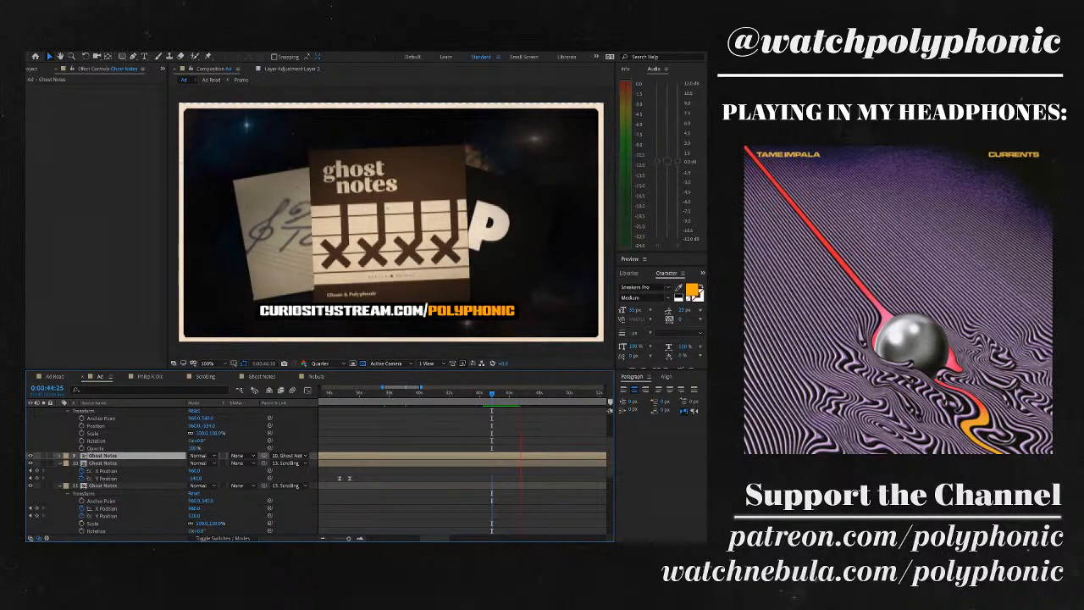
{"action": "key", "text": "space"}
{"action": "key", "text": "space"}
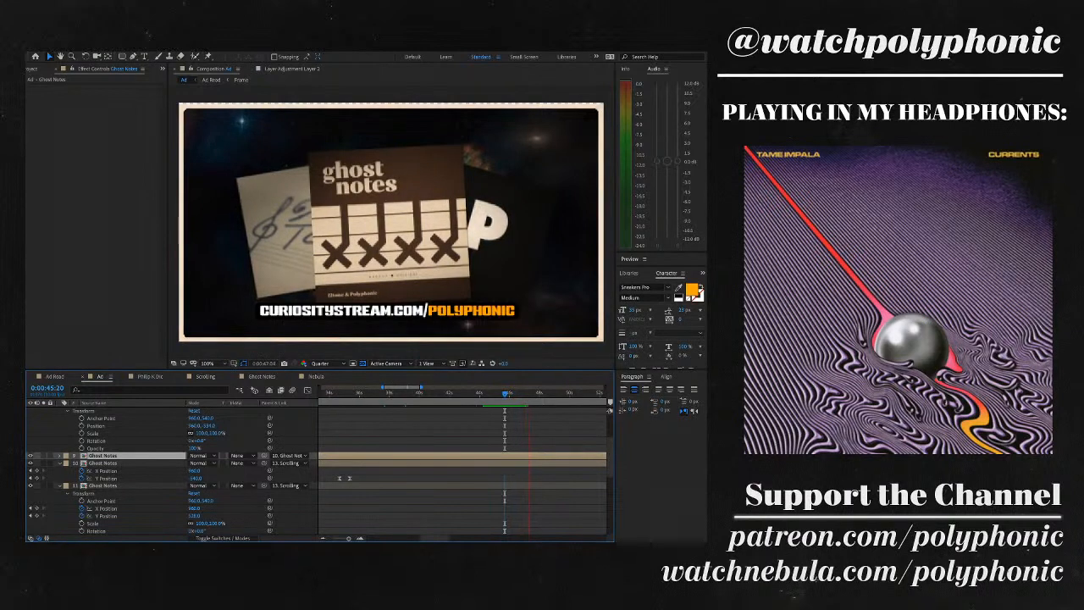
{"action": "key", "text": "space"}
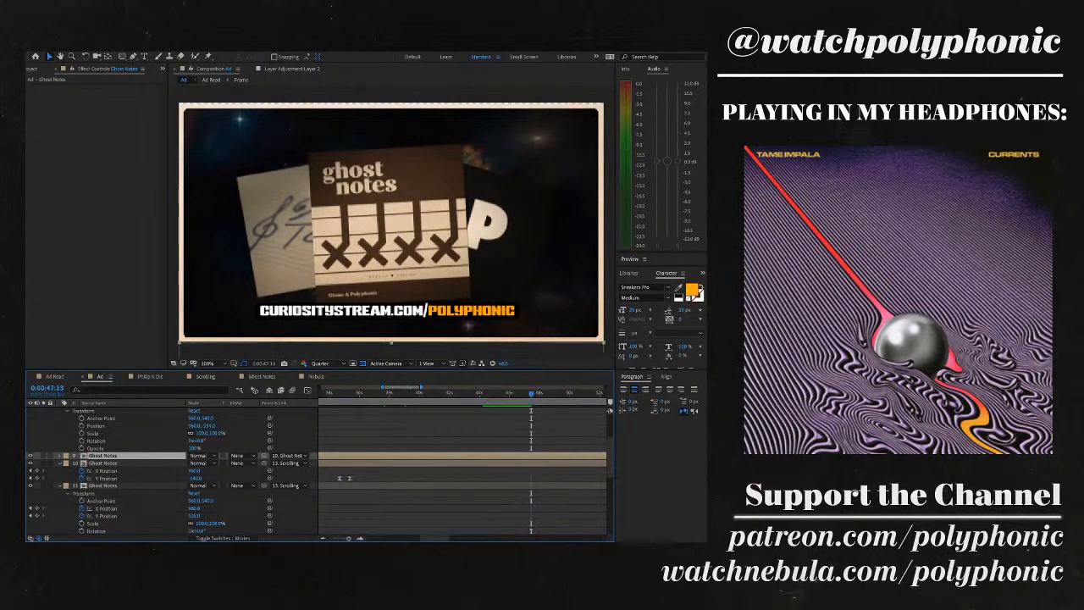
- Split Ghost Notes layer 9 at 0:00:47:13, delete the later part and trim the remaining part's end to about 0:00:38
{"action": "key", "text": "ctrl+shift+d"}
{"action": "key", "text": "Delete"}
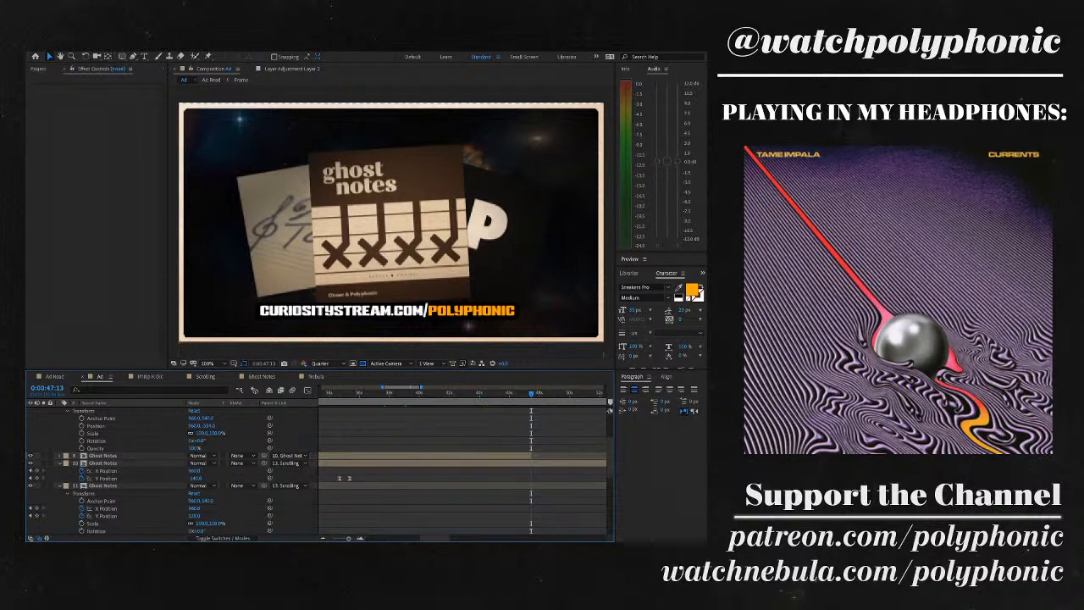
{"action": "key", "text": "minus"}
{"action": "key", "text": "minus"}
{"action": "left_click_drag", "start_coordinate": [521, 456], "coordinate": [498, 455]}
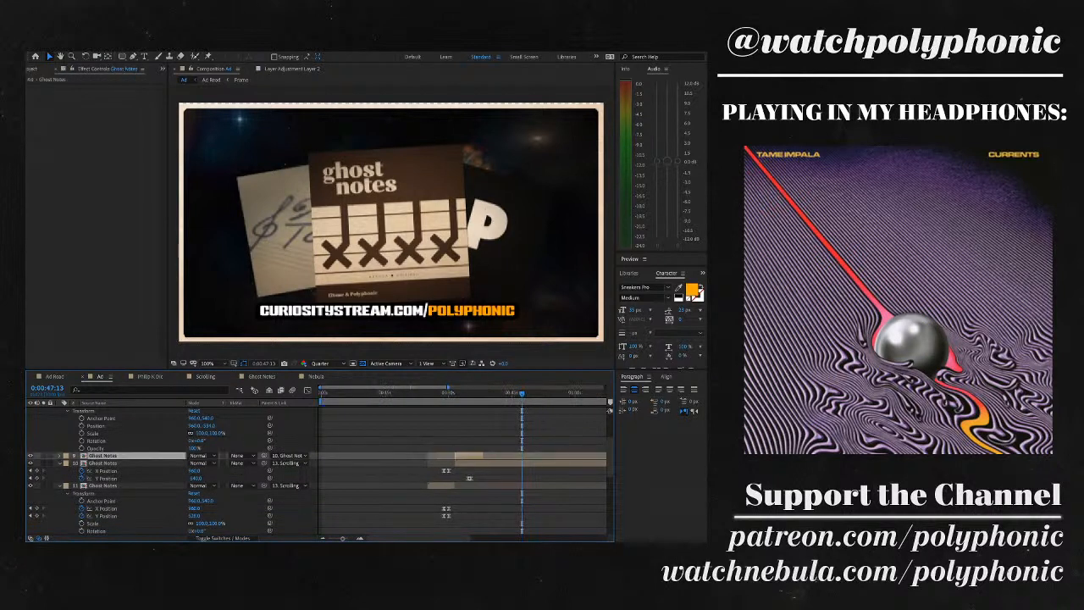
- Keyframe the Y Position of Ghost Notes layer 10 at 0:00:47:13 so the artwork moves up completely out of the frame
{"action": "left_click", "coordinate": [491, 463]}
{"action": "key", "text": "equal"}
{"action": "key", "text": "equal"}
{"action": "key", "text": "equal"}
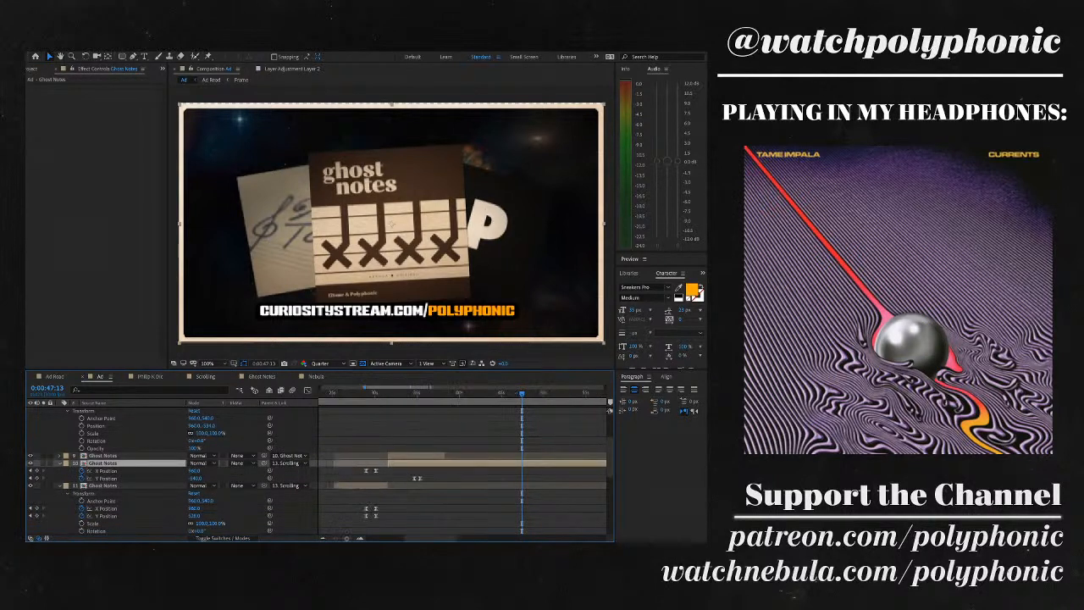
{"action": "left_click", "coordinate": [107, 478]}
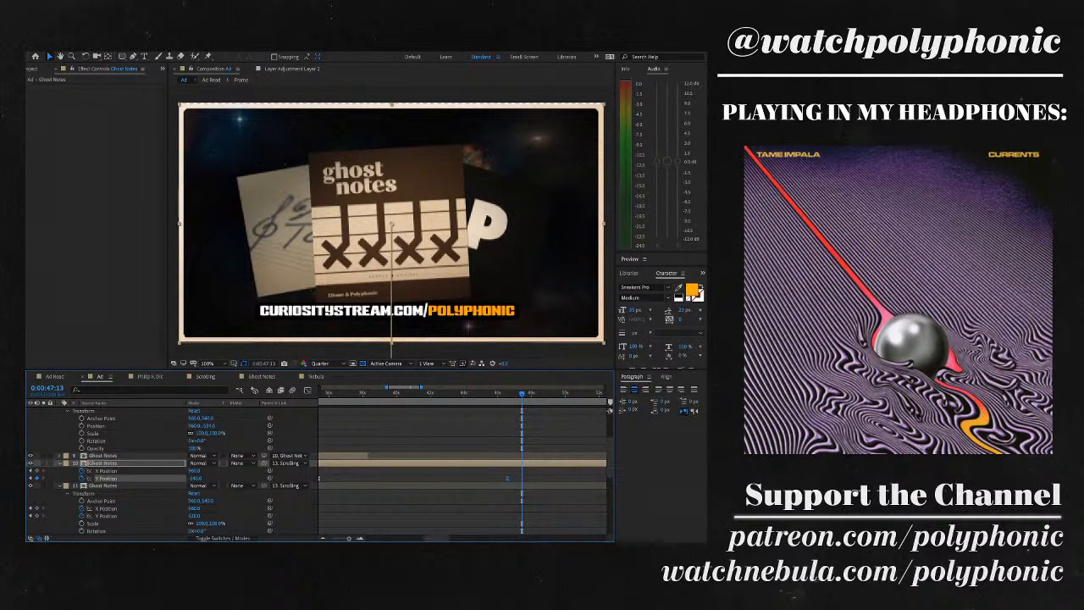
{"action": "left_click_drag", "start_coordinate": [196, 479], "coordinate": [78, 479]}
{"action": "left_click_drag", "start_coordinate": [198, 478], "coordinate": [78, 478]}
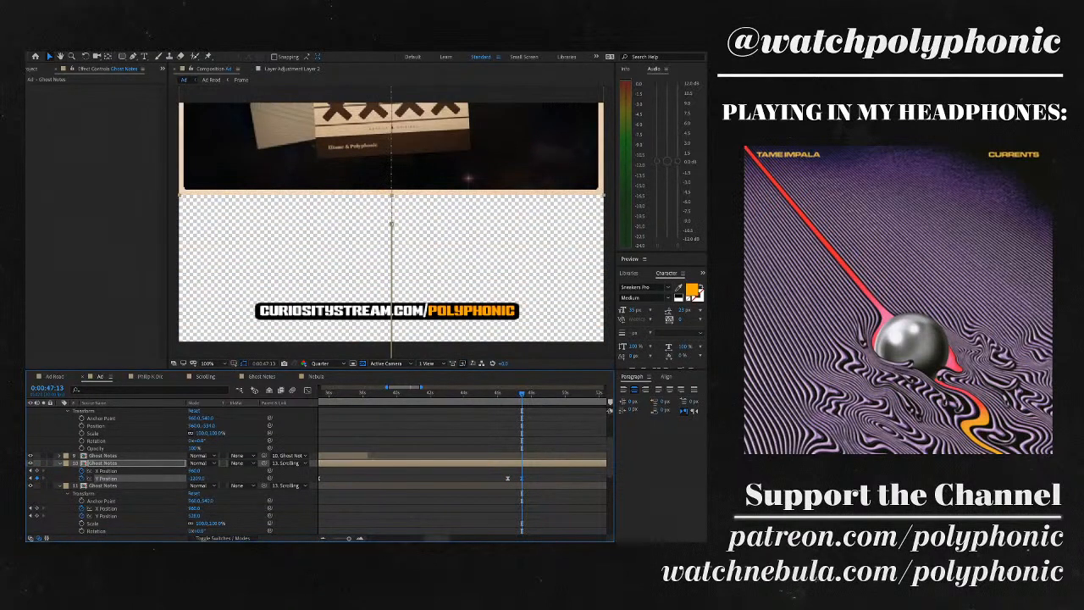
{"action": "left_click_drag", "start_coordinate": [507, 479], "coordinate": [489, 478]}
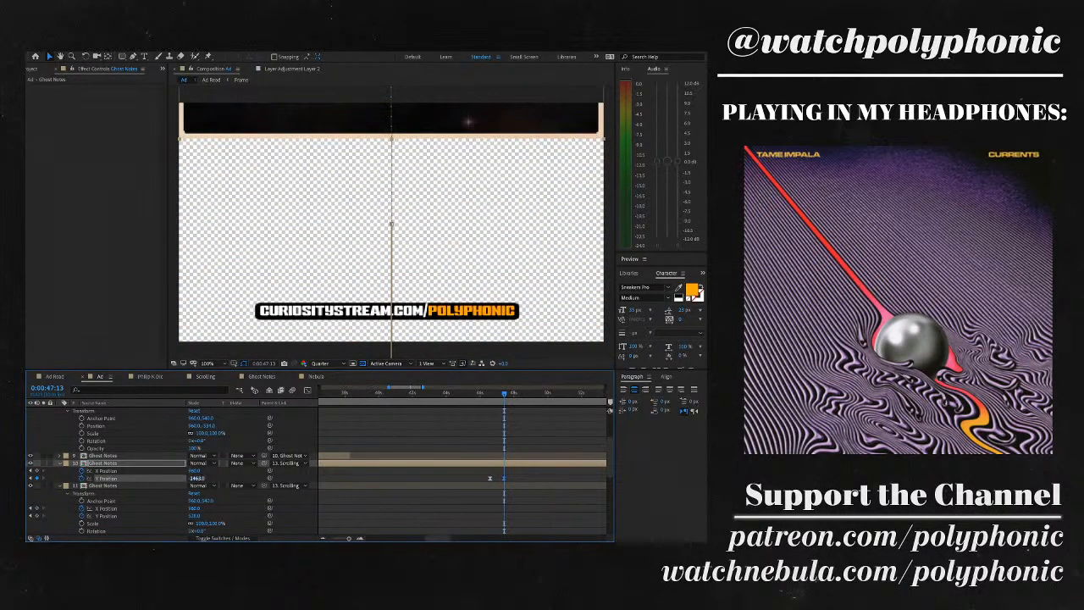
{"action": "left_click_drag", "start_coordinate": [197, 478], "coordinate": [145, 479]}
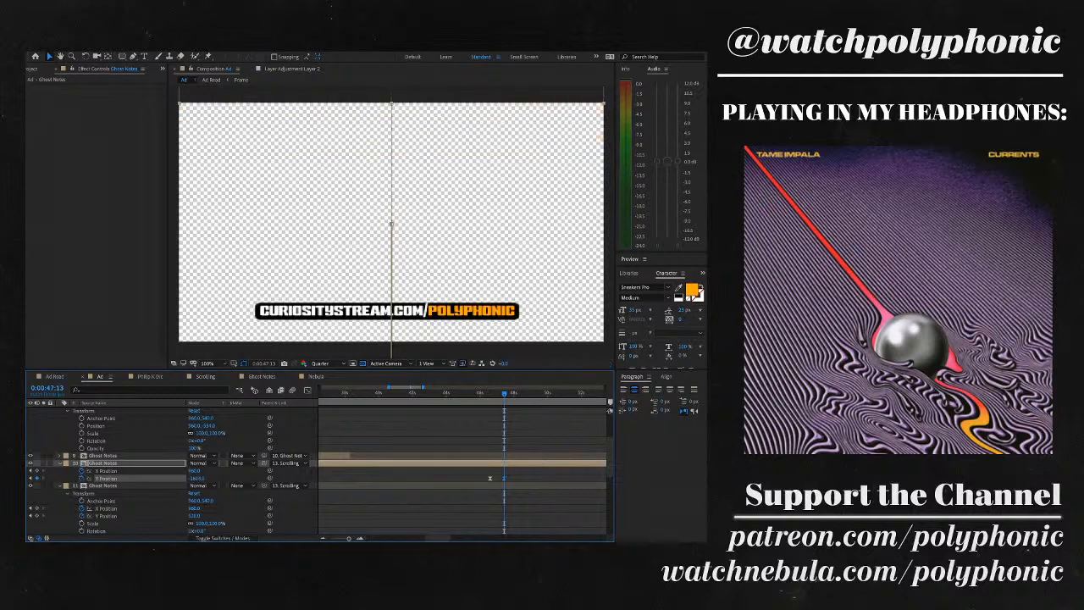
- Inspect the speed curve of Ghost Notes layer 10's Y Position keyframes and return to the layer bars
{"action": "key", "text": "="}
{"action": "key", "text": "="}
{"action": "key", "text": "shift+F3"}
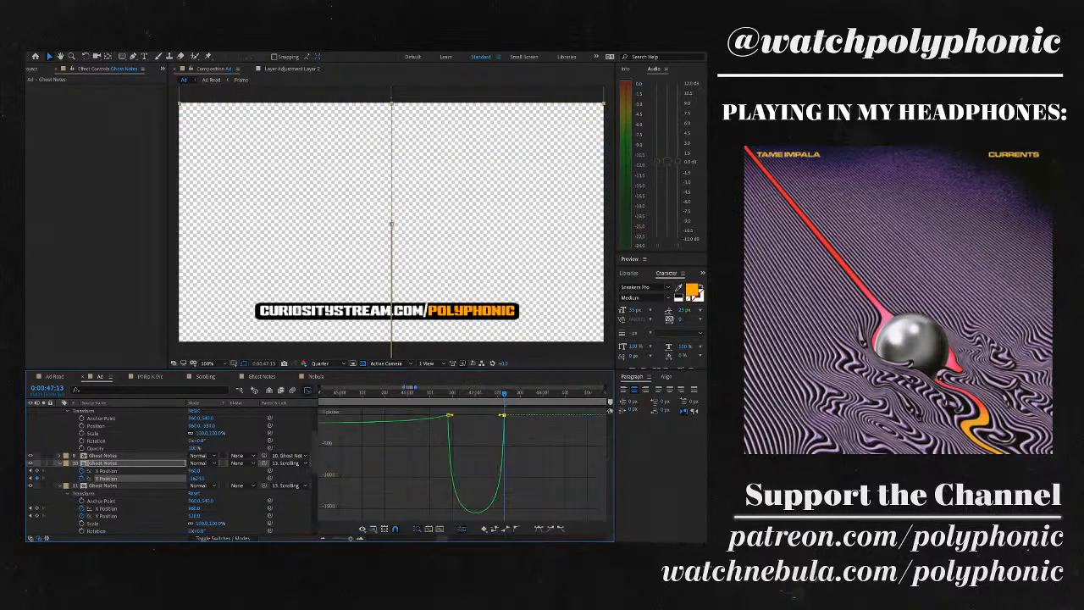
{"action": "key", "text": "shift+F3"}
{"action": "key", "text": "minus"}
{"action": "key", "text": "minus"}
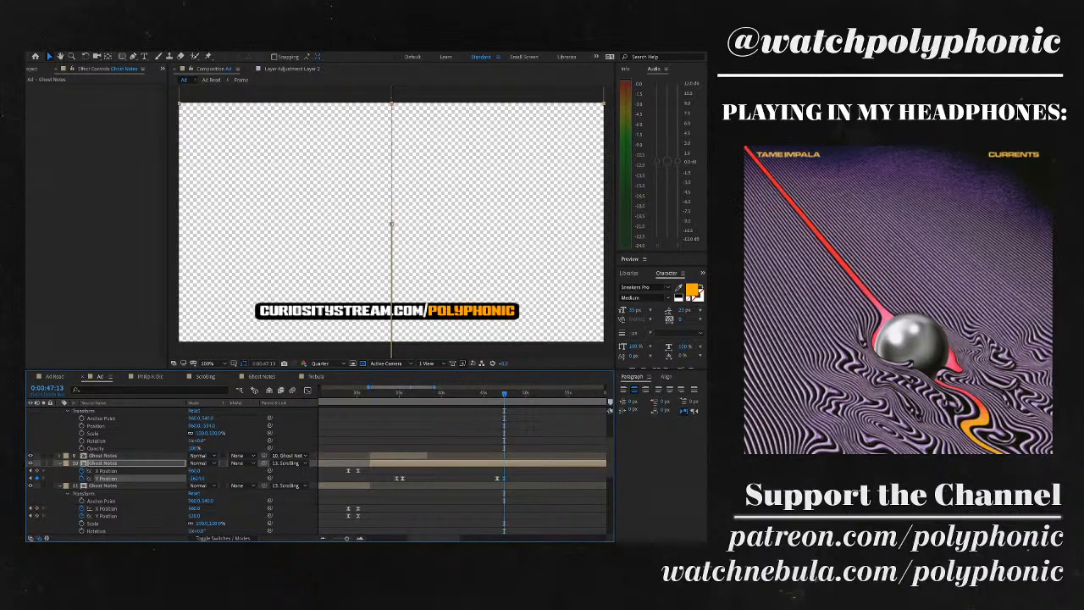
- Undo the Y Position changes and keyframes just added to Ghost Notes layer 10
{"action": "key", "text": "ctrl+z"}
{"action": "key", "text": "ctrl+z"}
{"action": "key", "text": "ctrl+z"}
{"action": "key", "text": "ctrl+z"}
{"action": "key", "text": "ctrl+z"}
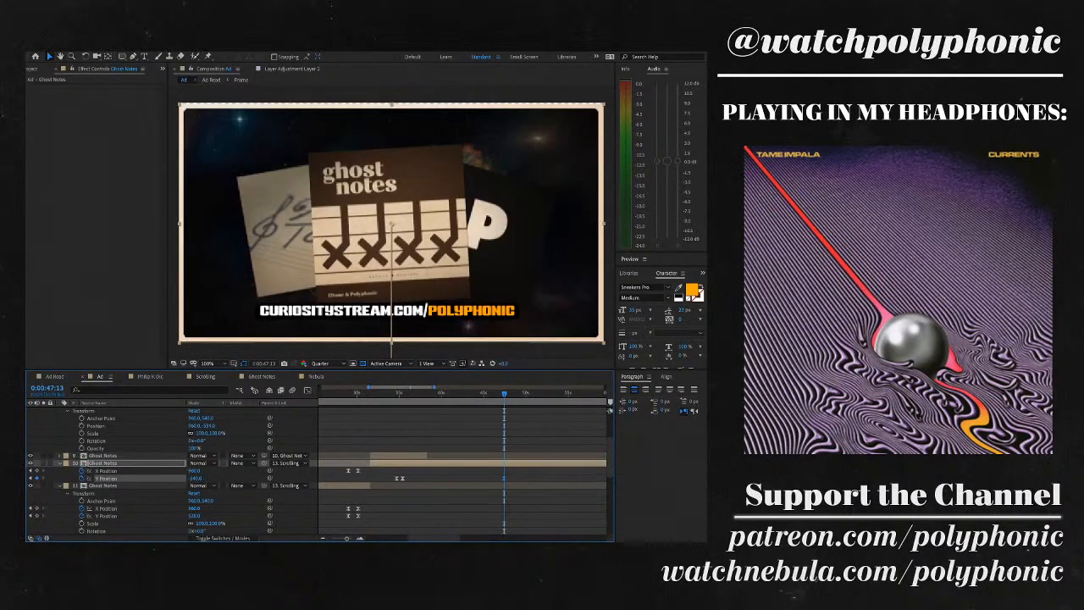
{"action": "key", "text": "ctrl+z"}
- Split Ghost Notes layer 10 at 0:00:45:07 and add a Y Position keyframe to the later part at 0:00:46:18
{"action": "left_click", "coordinate": [486, 392]}
{"action": "key", "text": "ctrl+shift+d"}
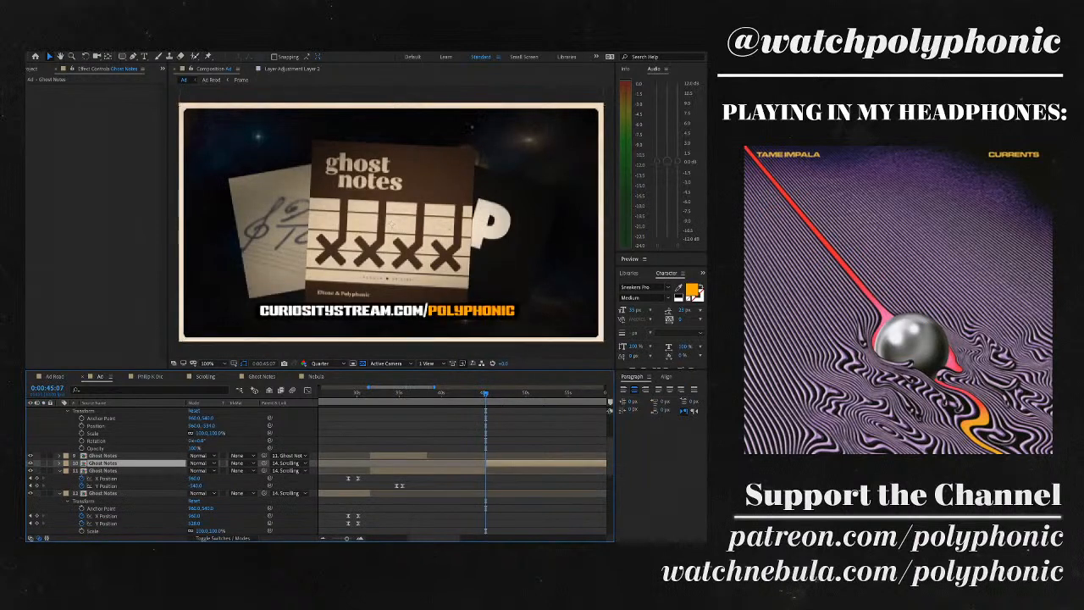
{"action": "key", "text": "space"}
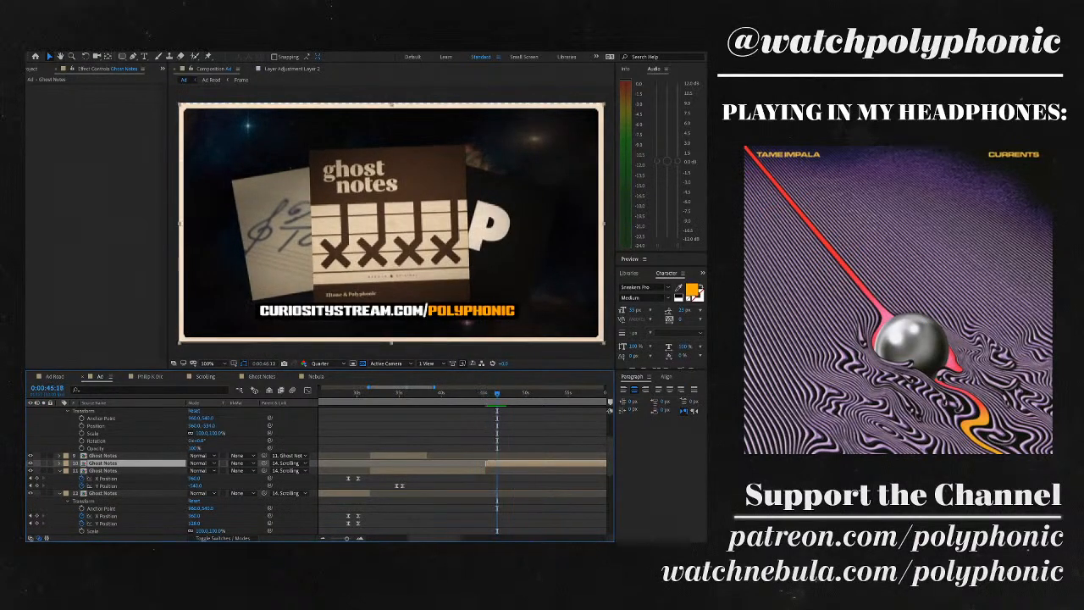
{"action": "key", "text": "u"}
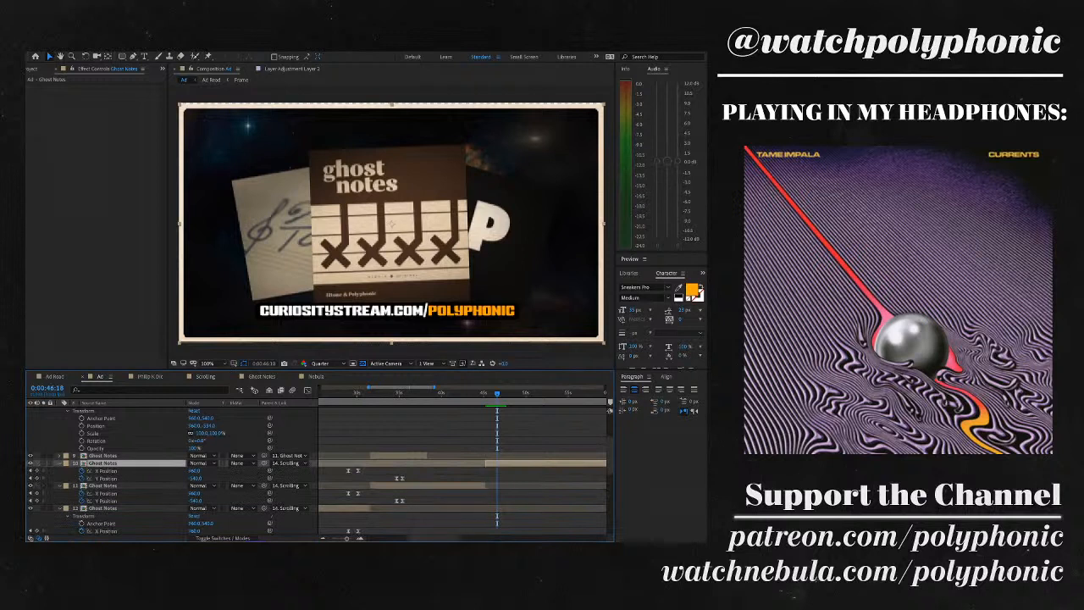
{"action": "left_click", "coordinate": [37, 477]}
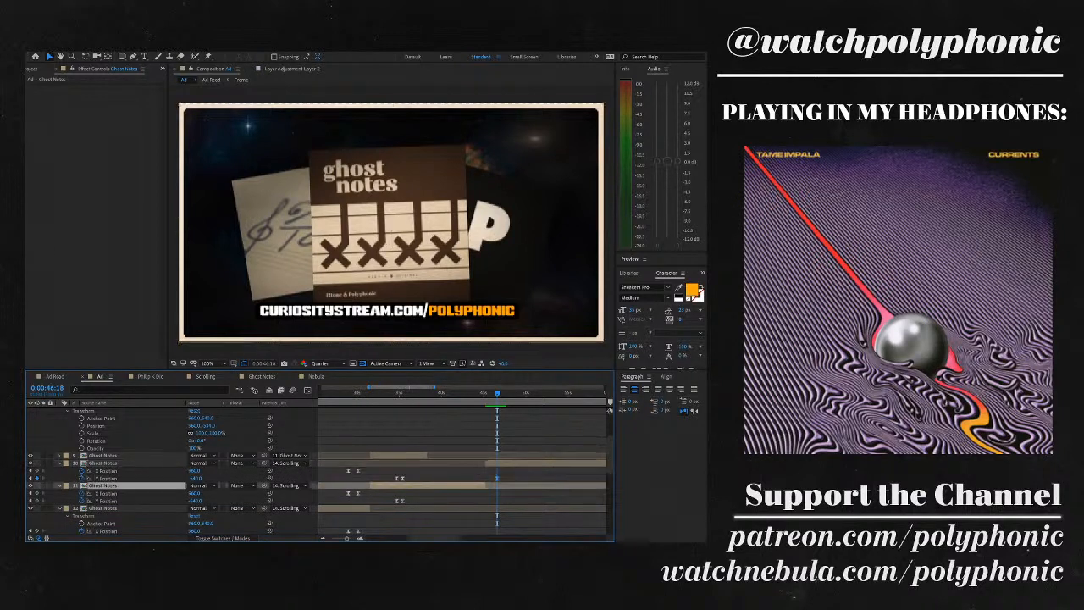
- Lower the Y Position of the split Ghost Notes layer 10 at 0:00:47:29 until the artwork has moved up out of the frame
{"action": "key", "text": "space"}
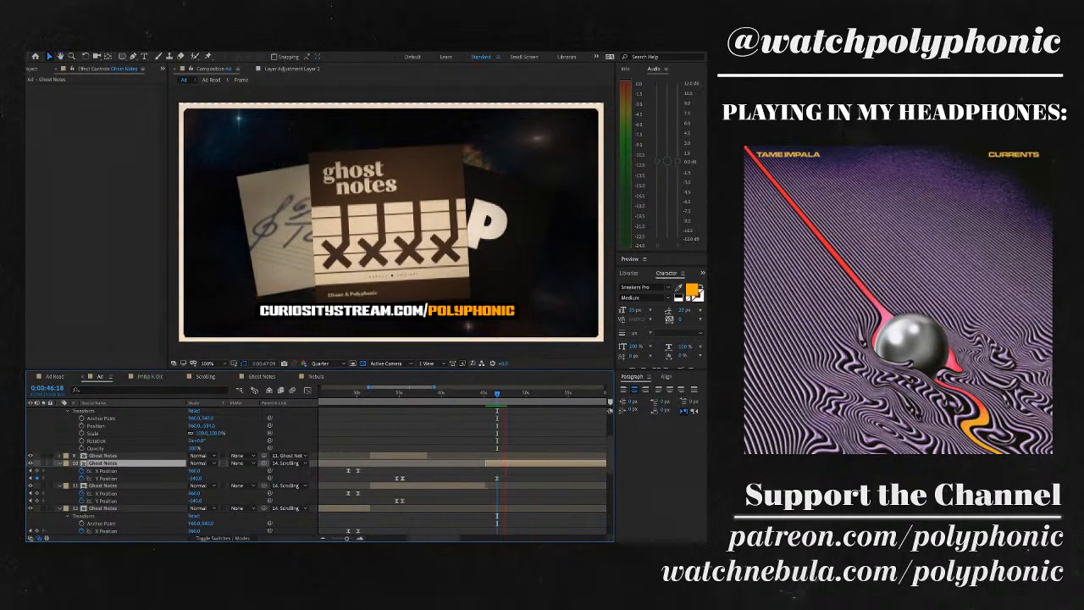
{"action": "key", "text": "space"}
{"action": "left_click_drag", "start_coordinate": [196, 478], "coordinate": [86, 478]}
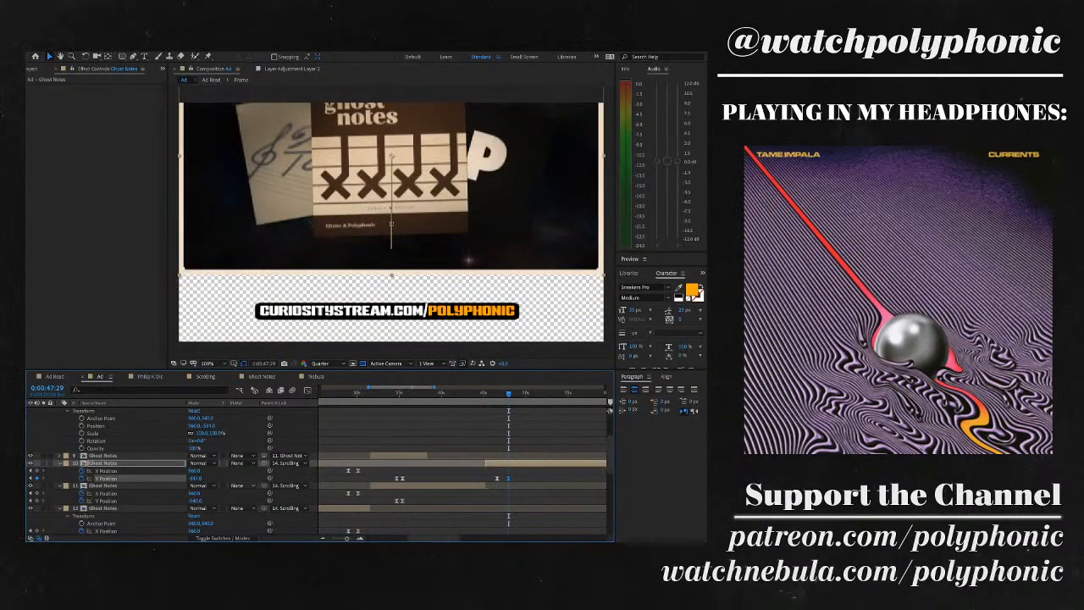
{"action": "left_click_drag", "start_coordinate": [195, 477], "coordinate": [86, 478]}
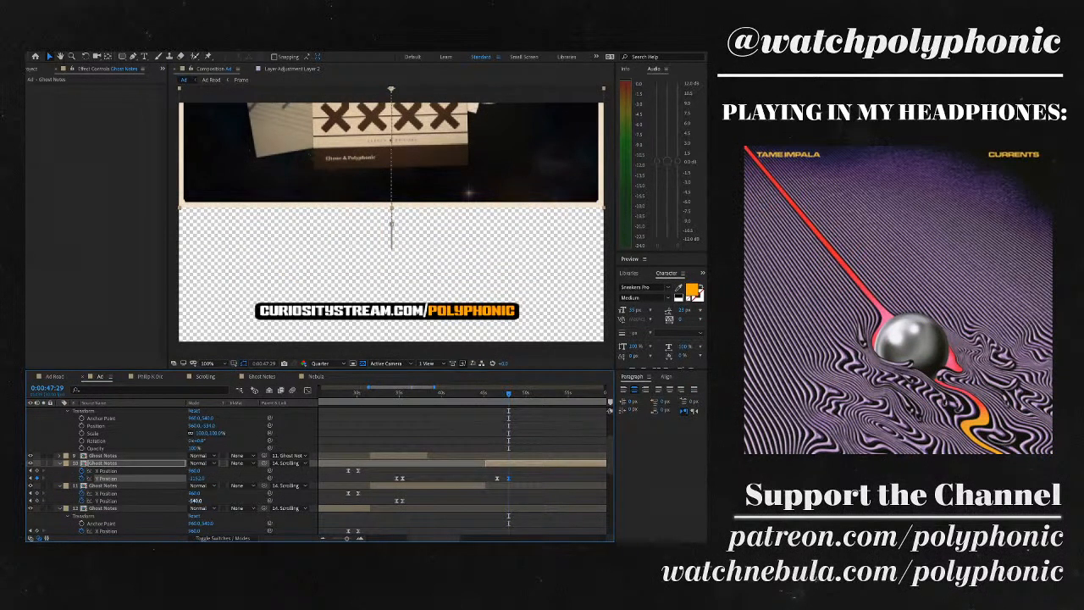
{"action": "left_click_drag", "start_coordinate": [196, 477], "coordinate": [88, 478]}
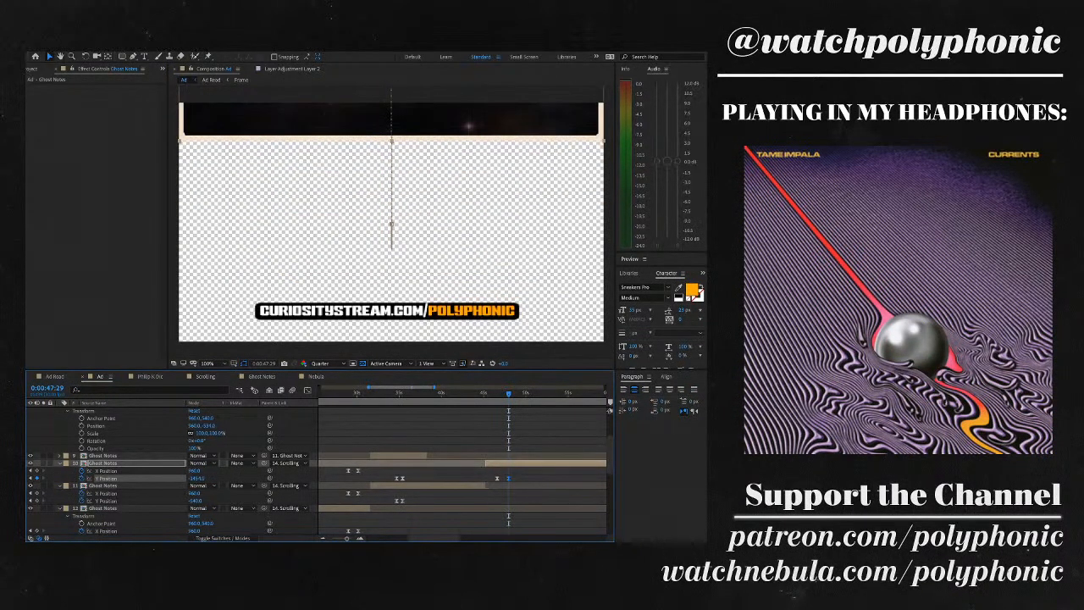
{"action": "left_click_drag", "start_coordinate": [195, 478], "coordinate": [127, 478]}
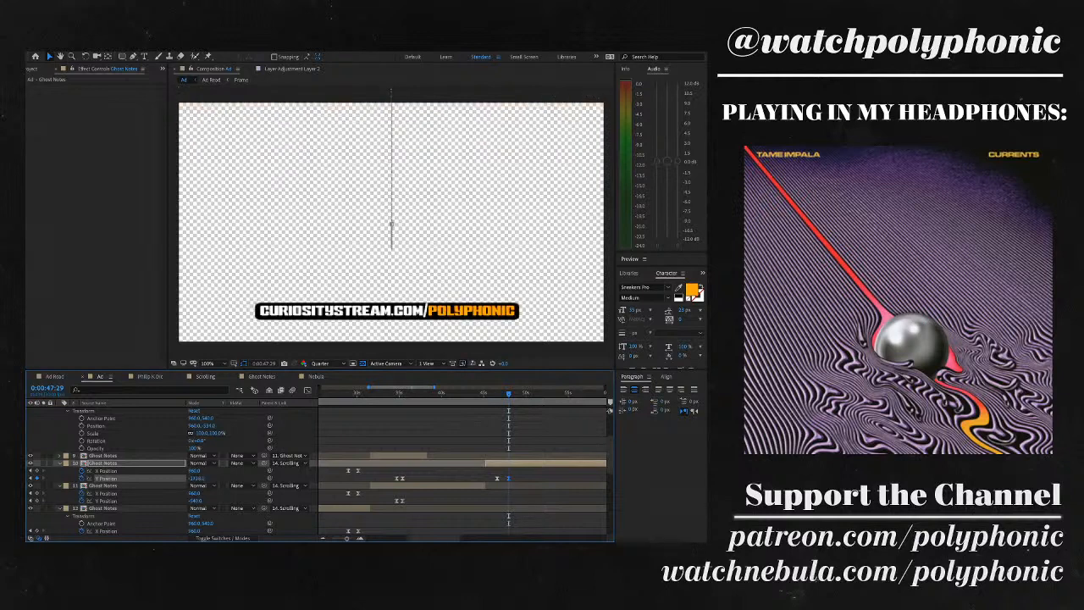
- Fine-tune Ghost Notes layer 10's Y Position at 0:00:47:29 and delete its older Y Position keyframes before 0:00:46:18
{"action": "left_click_drag", "start_coordinate": [196, 478], "coordinate": [228, 478]}
{"action": "left_click", "coordinate": [307, 390]}
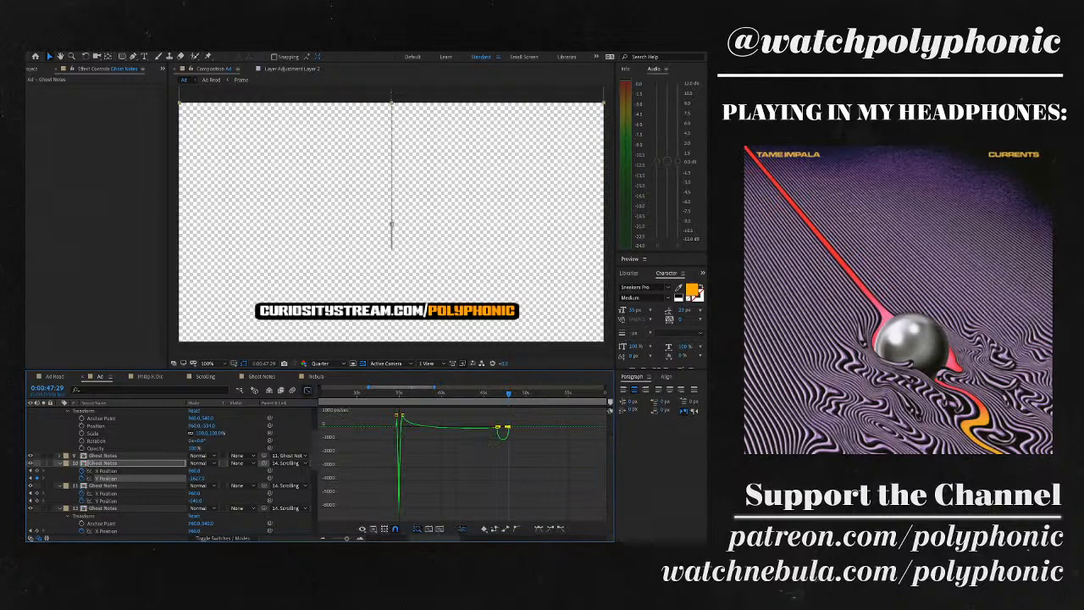
{"action": "key", "text": "minus"}
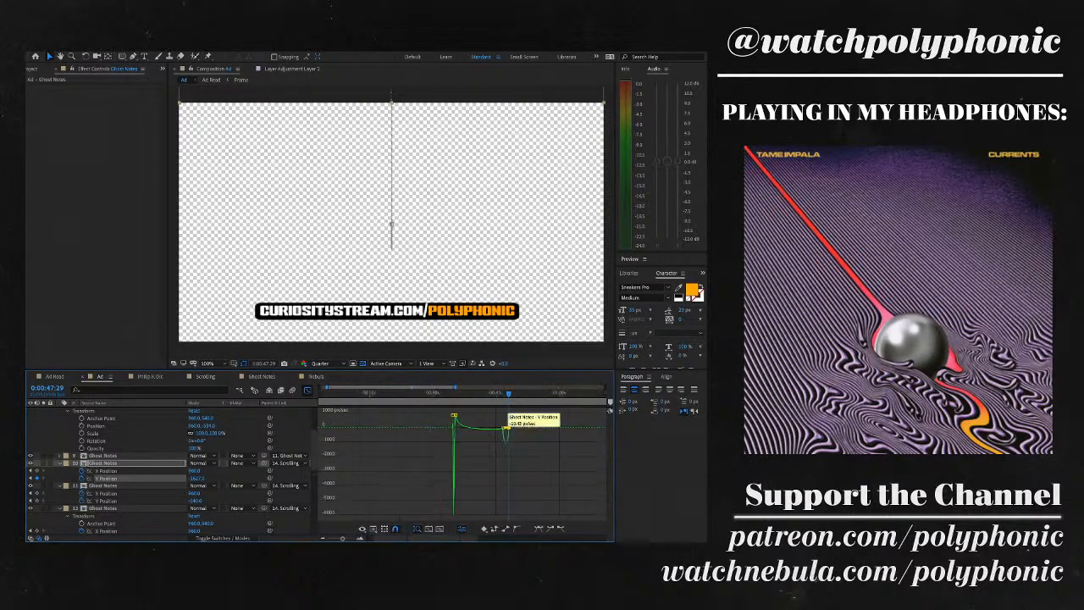
{"action": "key", "text": "minus"}
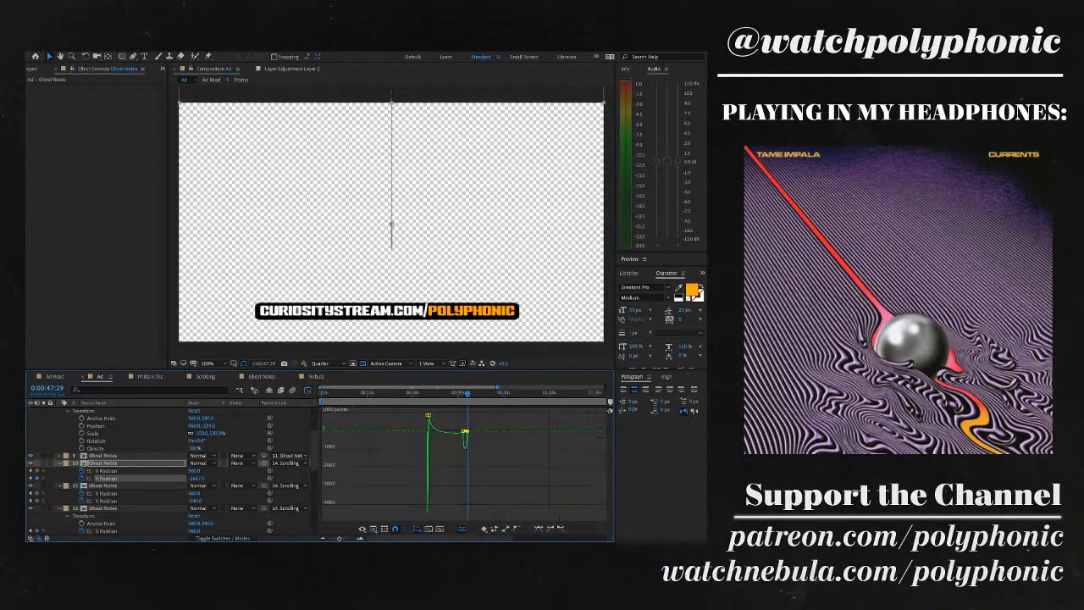
{"action": "left_click_drag", "start_coordinate": [383, 412], "coordinate": [444, 482]}
{"action": "key", "text": "Delete"}
{"action": "left_click", "coordinate": [467, 413]}
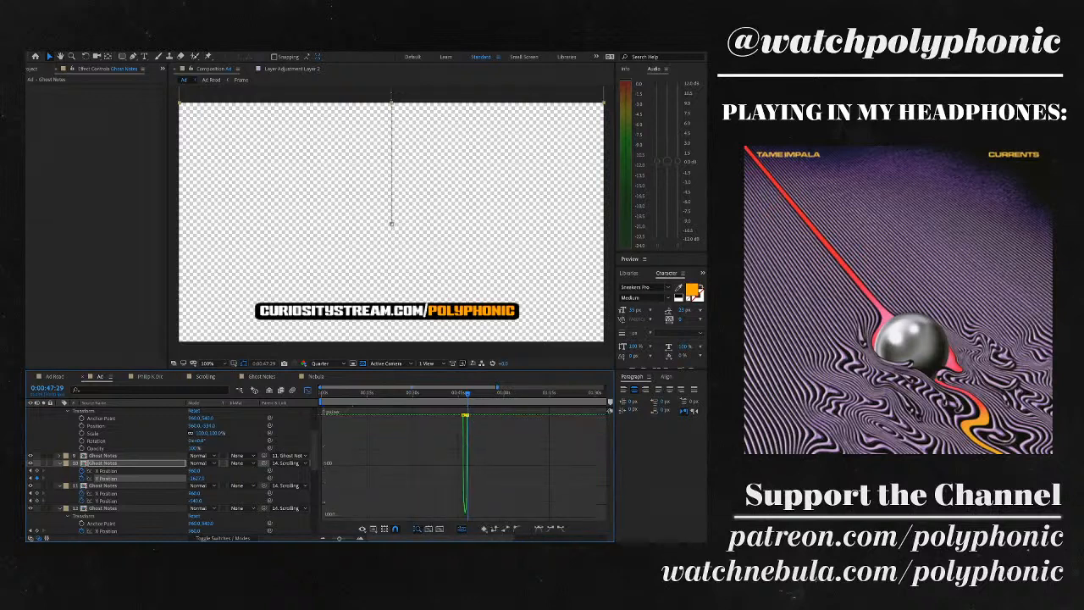
- Lengthen the ease handles of Ghost Notes layer 10's two Y Position keyframes into a sharp mid-move speed peak and preview the scroll
{"action": "key", "text": "equal"}
{"action": "key", "text": "equal"}
{"action": "key", "text": "equal"}
{"action": "key", "text": "equal"}
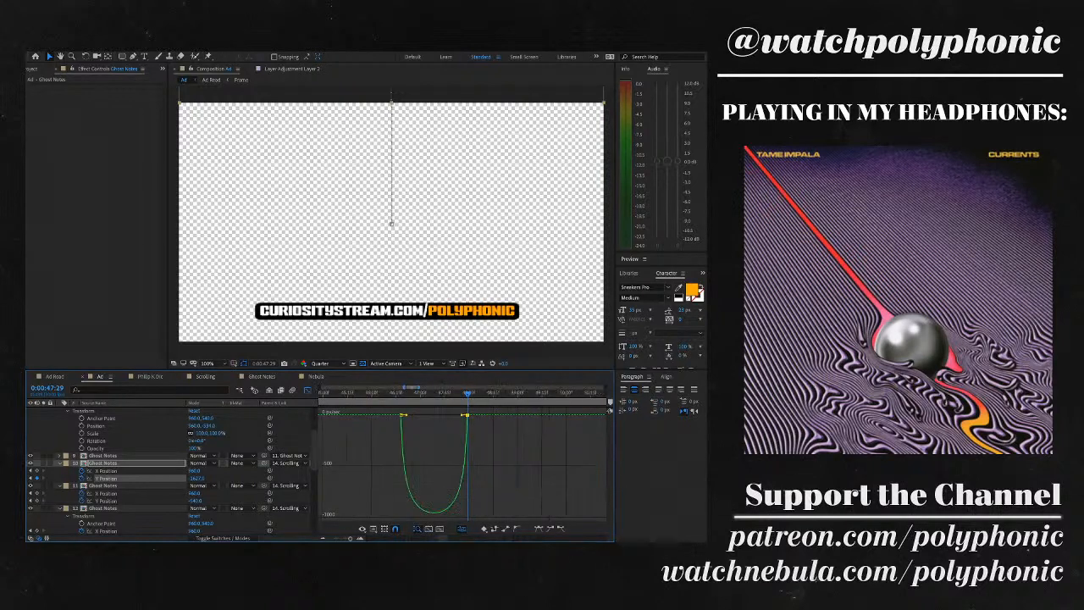
{"action": "left_click_drag", "start_coordinate": [459, 414], "coordinate": [400, 392]}
{"action": "left_click", "coordinate": [428, 415]}
{"action": "left_click", "coordinate": [400, 415]}
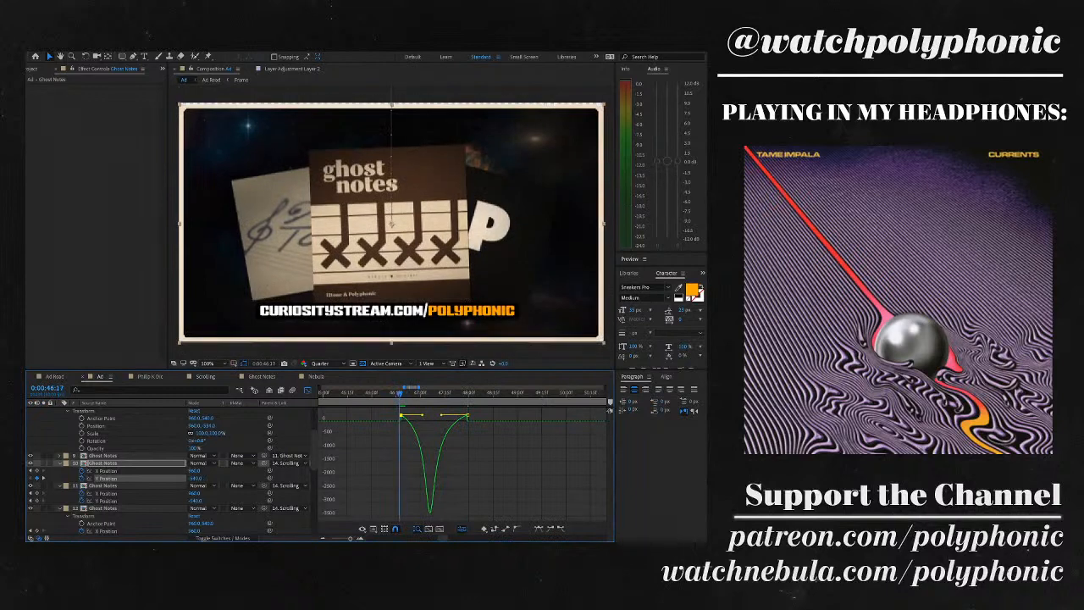
{"action": "key", "text": "space"}
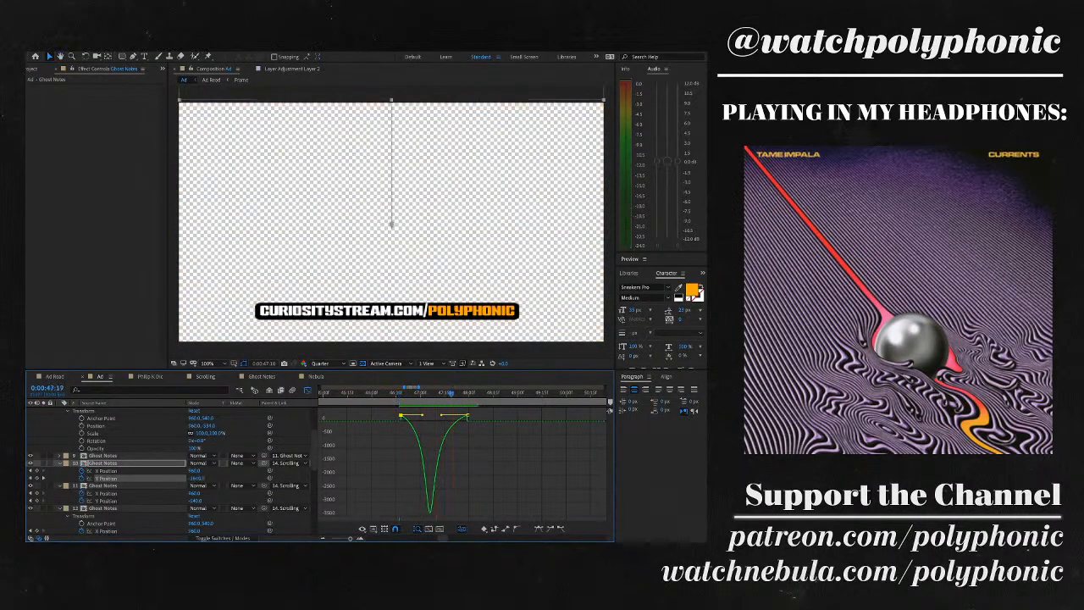
{"action": "left_click_drag", "start_coordinate": [421, 415], "coordinate": [437, 414]}
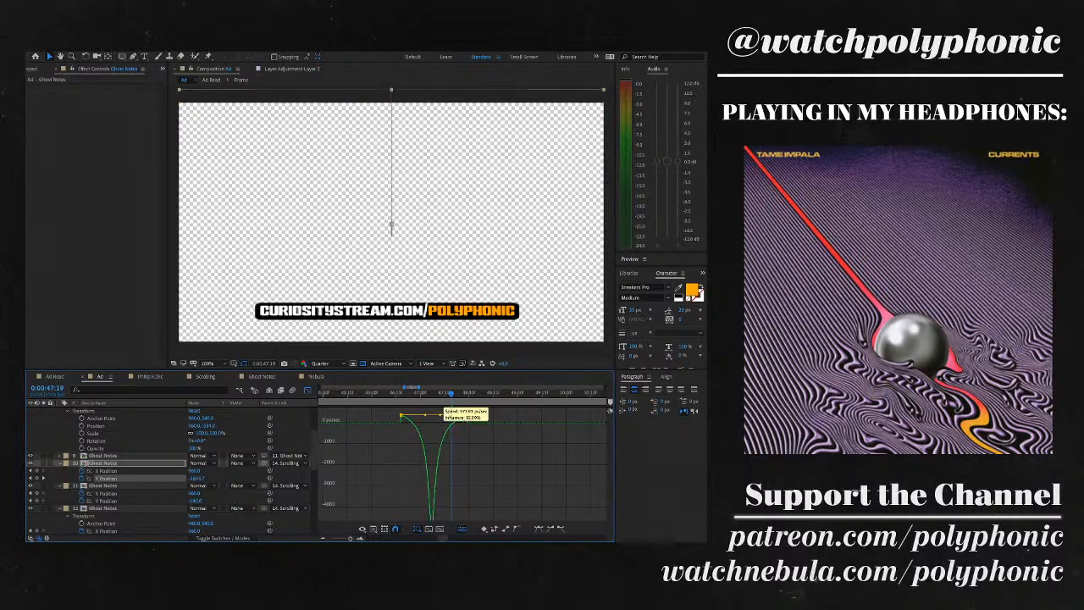
{"action": "key", "text": "space"}
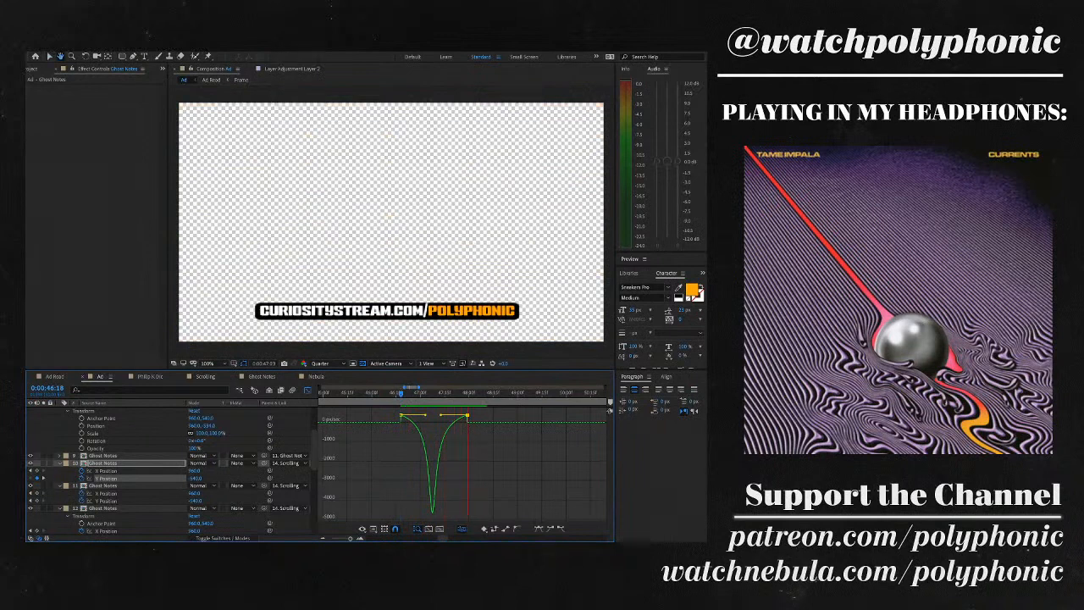
{"action": "left_click", "coordinate": [308, 389]}
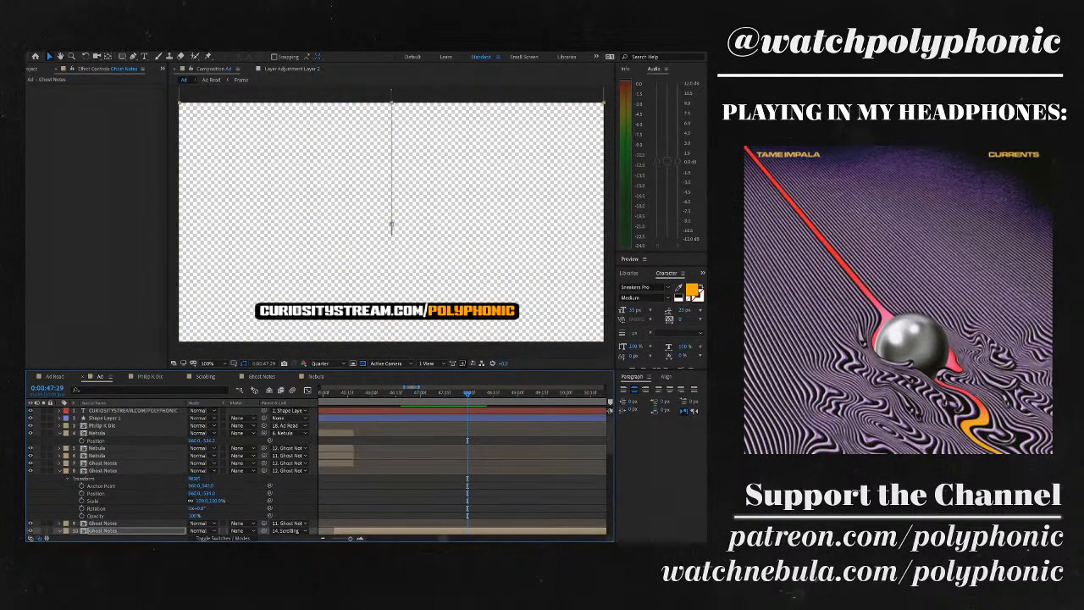
- Keyframe Shape Layer 1's Position at 0:00:47:19 and set its Y position to 1023 at 0:00:47:29, moving the URL bar below the frame
{"action": "left_click", "coordinate": [133, 410]}
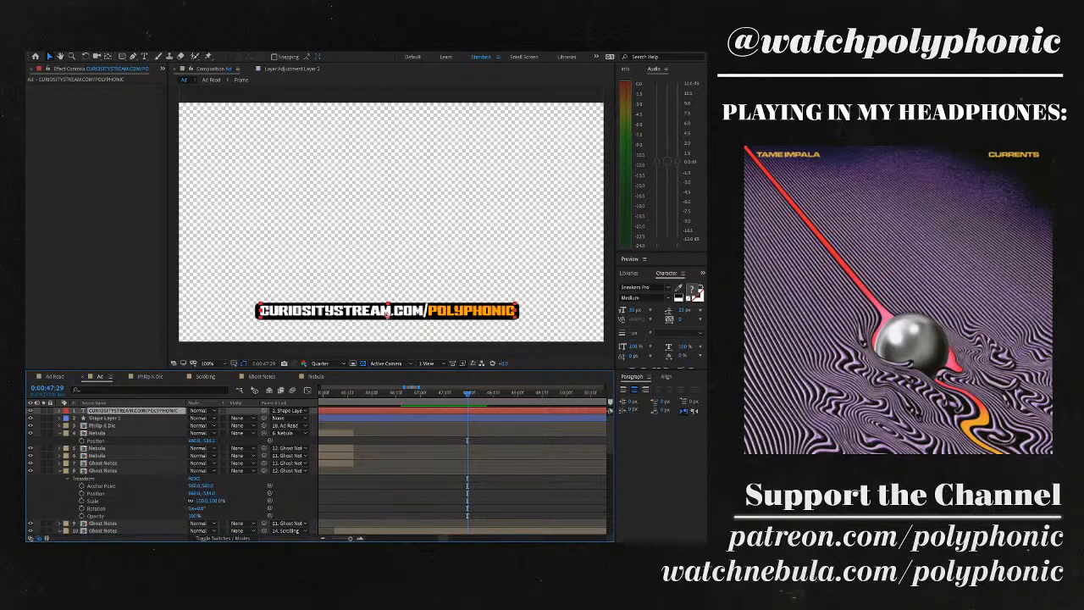
{"action": "left_click", "coordinate": [105, 418]}
{"action": "key", "text": "p"}
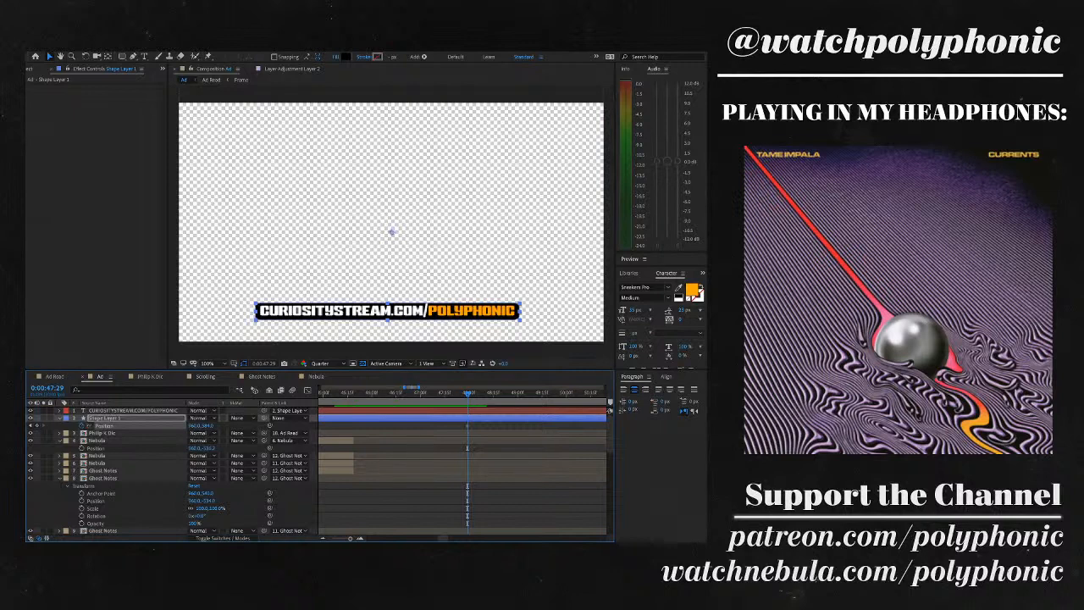
{"action": "left_click_drag", "start_coordinate": [466, 426], "coordinate": [448, 425]}
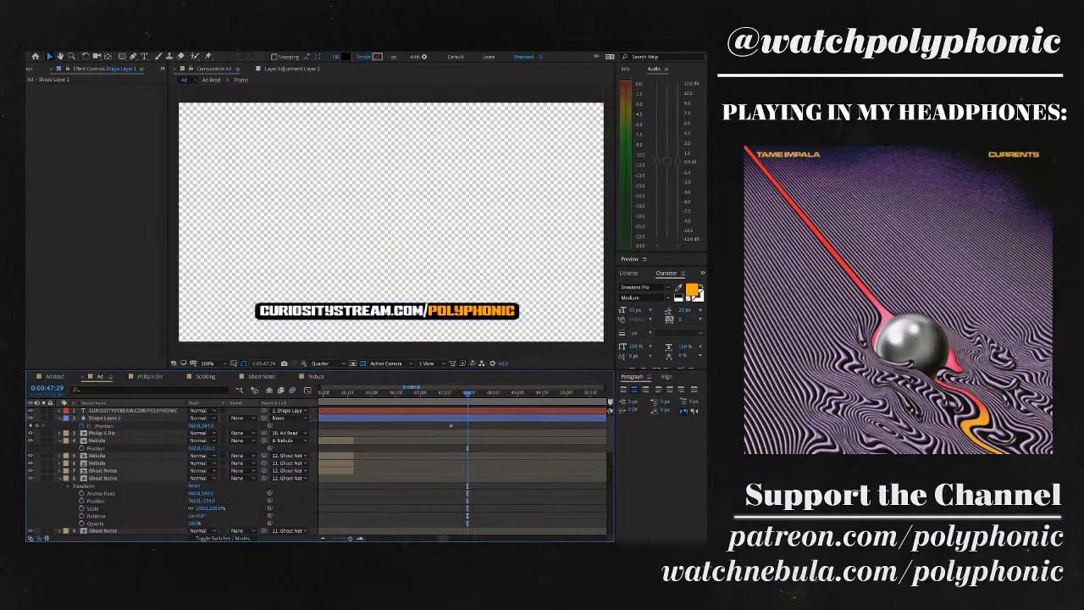
{"action": "left_click", "coordinate": [194, 426]}
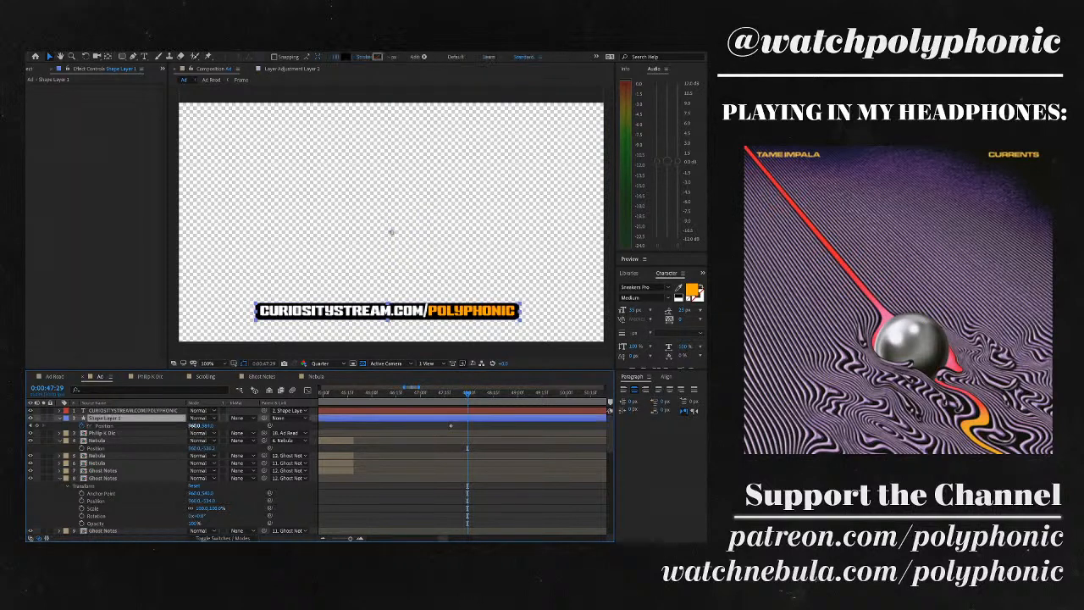
{"action": "key", "text": "Tab"}
{"action": "type", "text": "1023"}
{"action": "key", "text": "Return"}
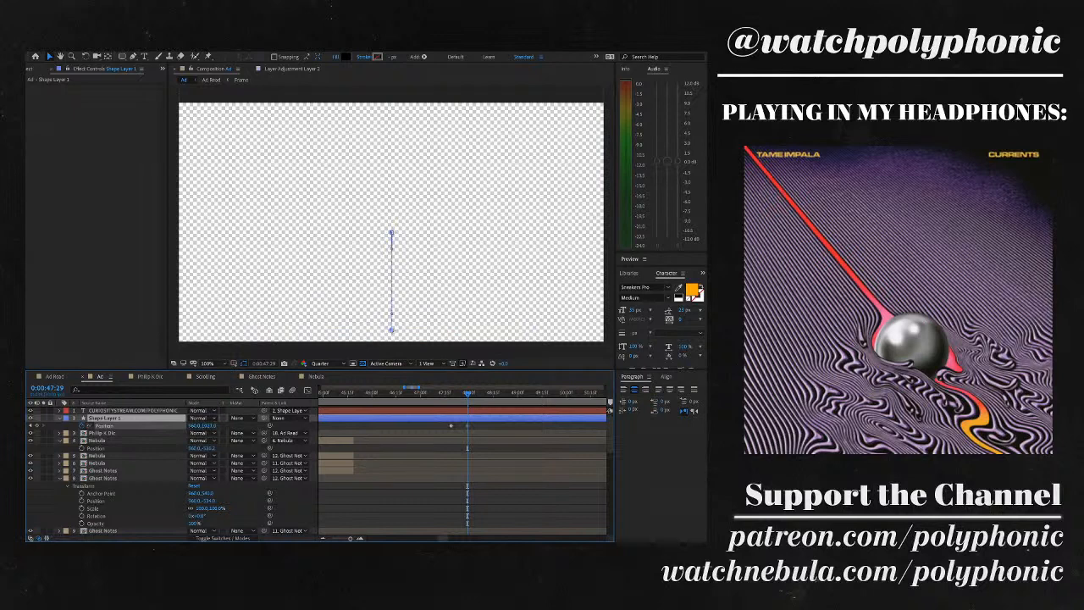
- Ease both Position keyframes of Shape Layer 1 into a smooth central speed peak and preview the URL bar's exit from 0:00:47:19
{"action": "left_click", "coordinate": [306, 391]}
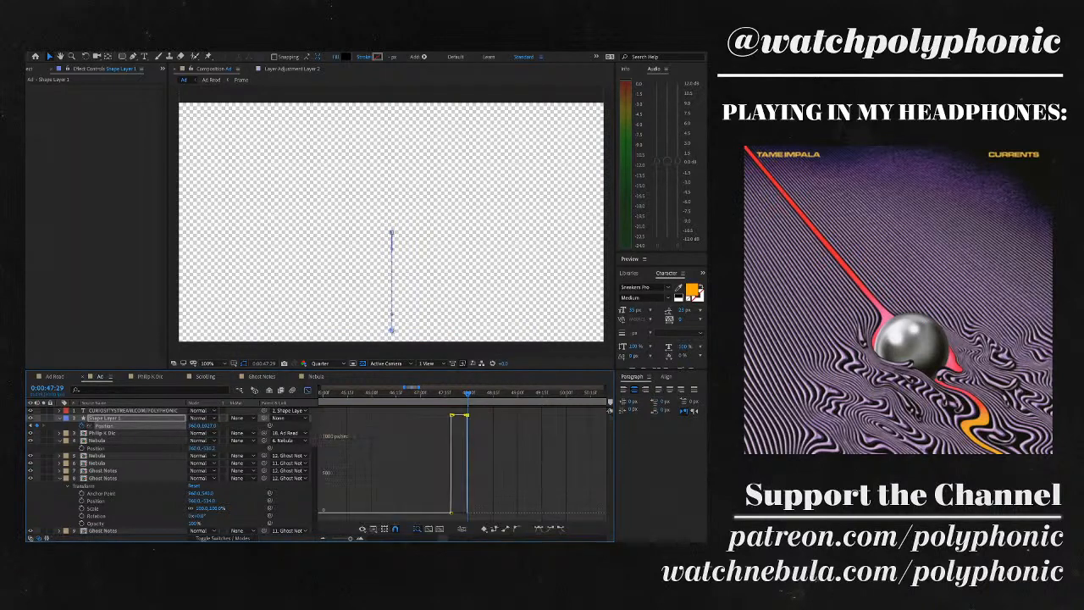
{"action": "key", "text": "minus"}
{"action": "key", "text": "minus"}
{"action": "key", "text": "minus"}
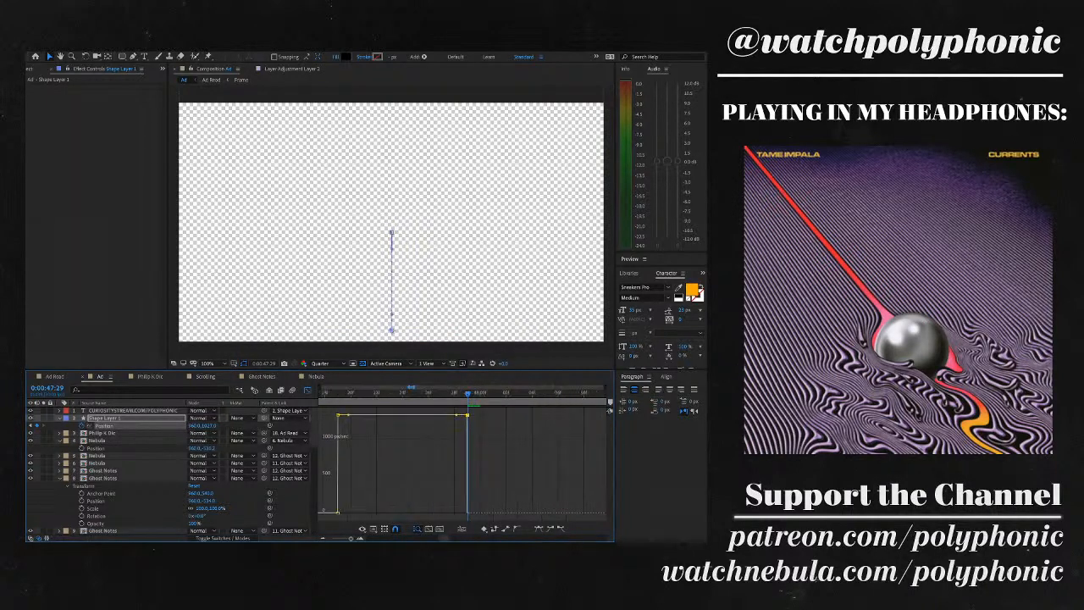
{"action": "key", "text": "equal"}
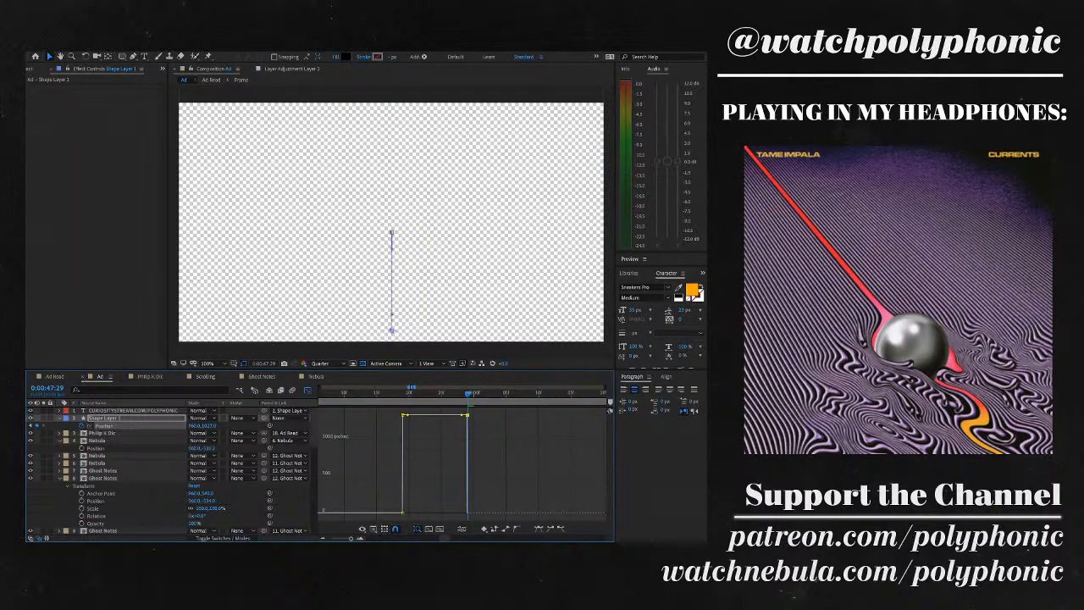
{"action": "left_click_drag", "start_coordinate": [467, 513], "coordinate": [441, 512]}
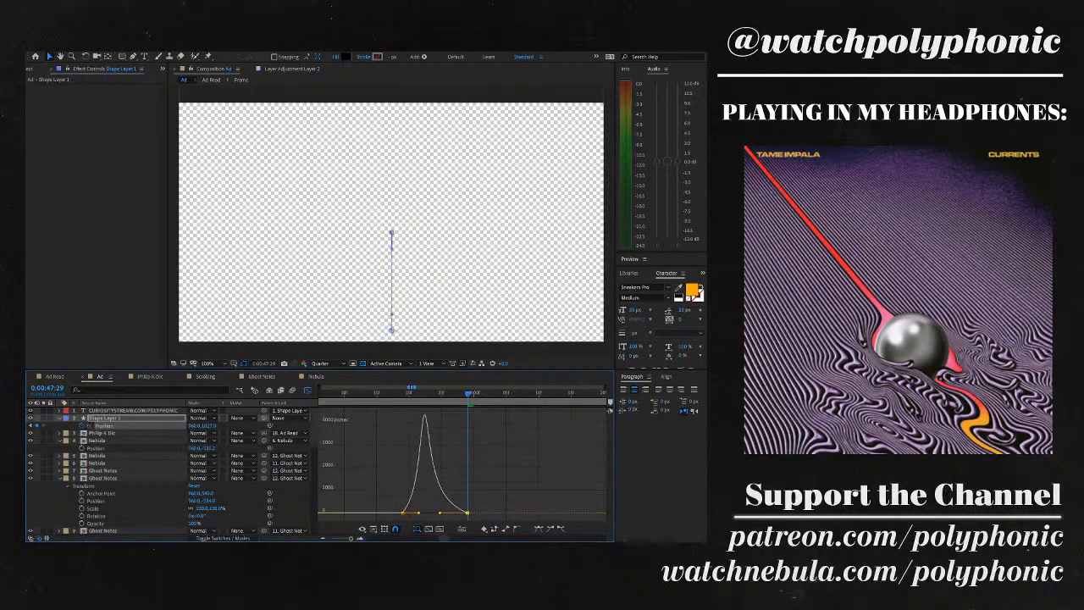
{"action": "left_click", "coordinate": [307, 390]}
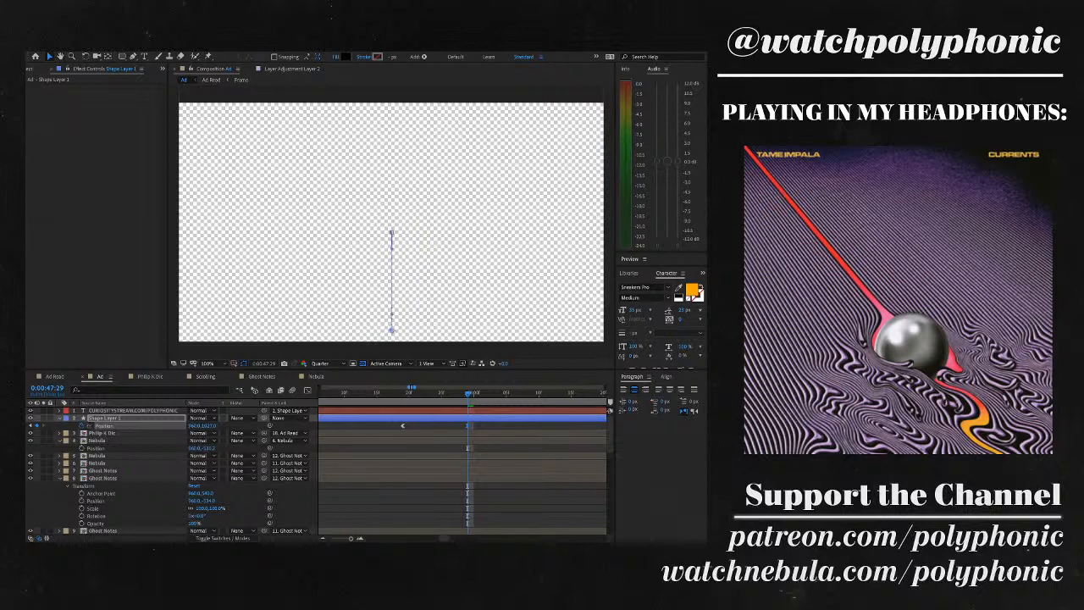
{"action": "left_click_drag", "start_coordinate": [468, 392], "coordinate": [402, 392]}
{"action": "left_click_drag", "start_coordinate": [468, 500], "coordinate": [403, 499]}
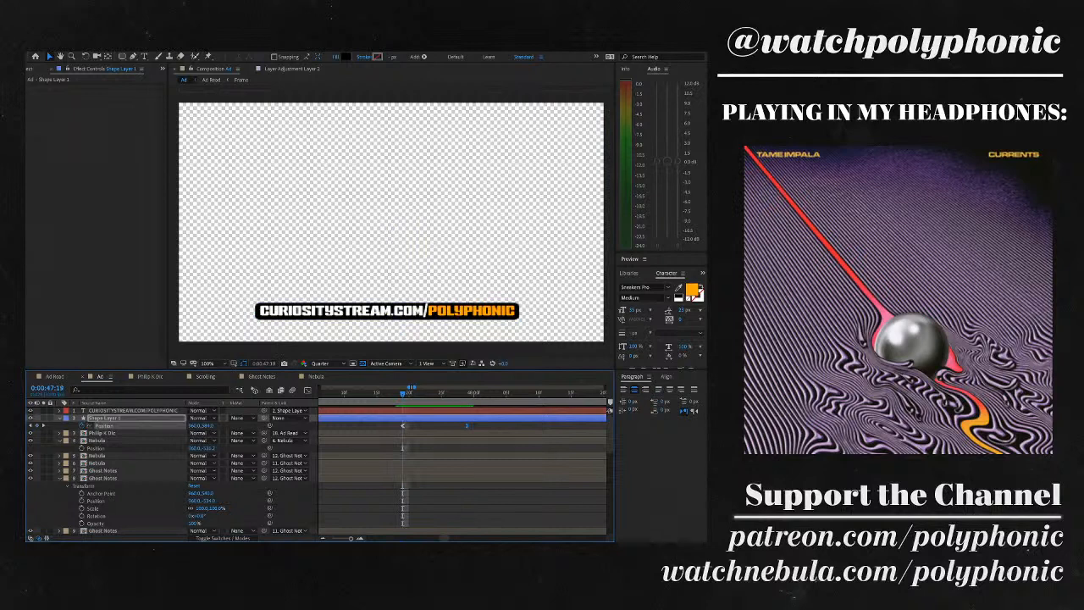
{"action": "key", "text": "space"}
- Move Shape Layer 1's second Position keyframe to a little past 0:00:49:00 and preview the longer exit
{"action": "left_click_drag", "start_coordinate": [466, 425], "coordinate": [513, 392]}
{"action": "key", "text": "minus"}
{"action": "key", "text": "minus"}
{"action": "key", "text": "minus"}
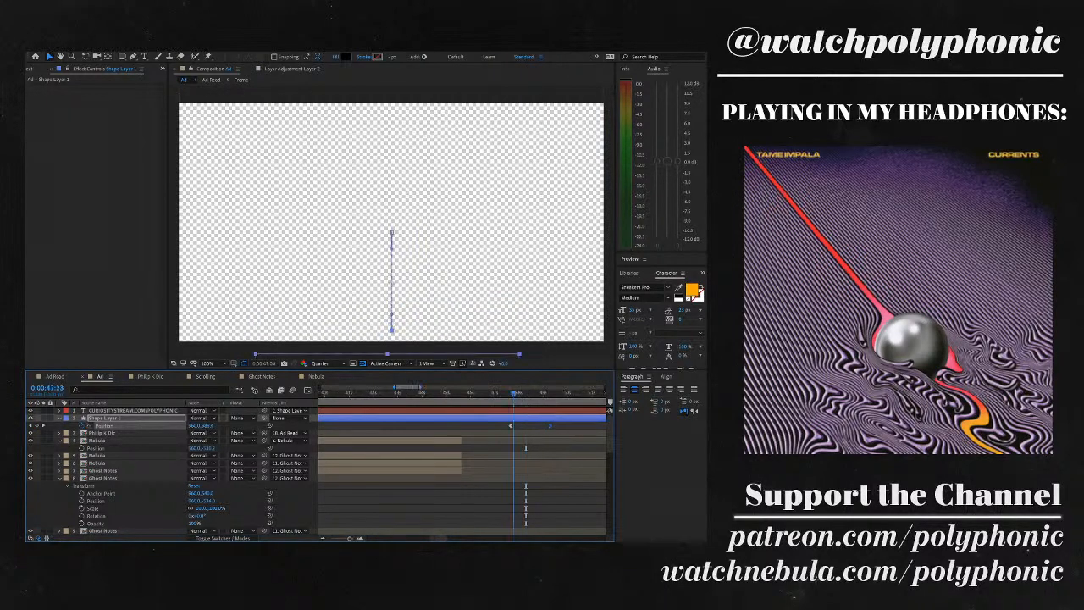
{"action": "key", "text": "space"}
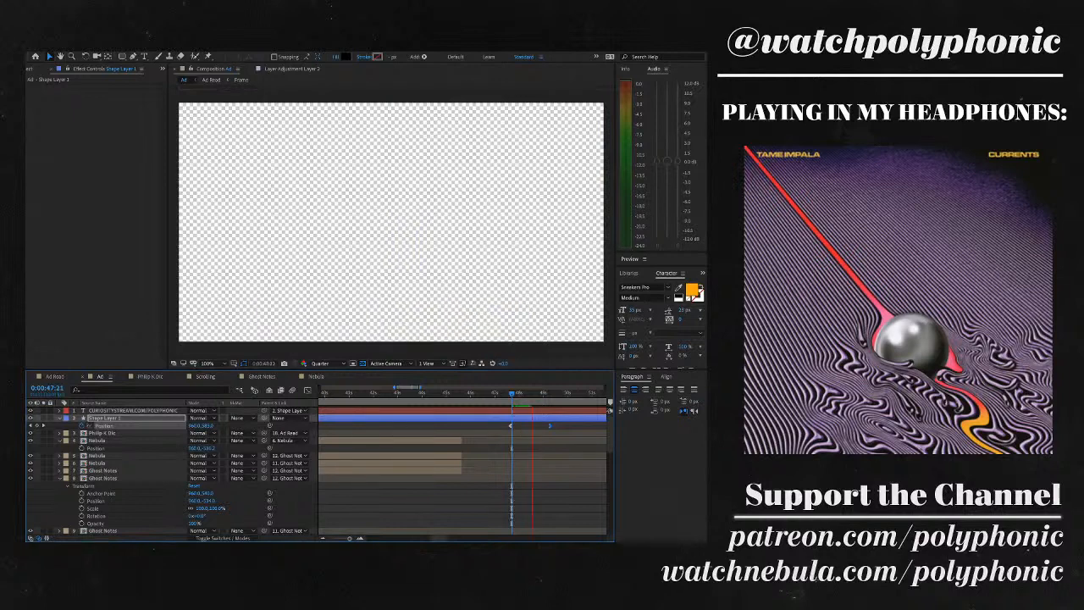
{"action": "key", "text": "space"}
- Shift both Position keyframes of Shape Layer 1 earlier so the first sits at 0:00:46:26, and preview the combined exit
{"action": "left_click_drag", "start_coordinate": [532, 392], "coordinate": [493, 392]}
{"action": "left_click", "coordinate": [497, 433]}
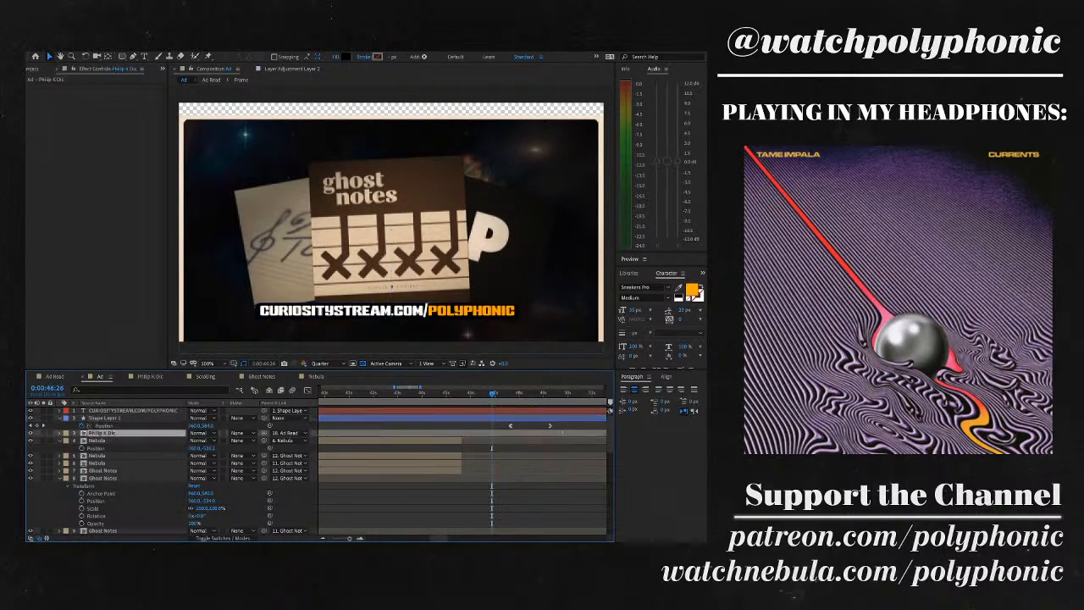
{"action": "left_click", "coordinate": [497, 418]}
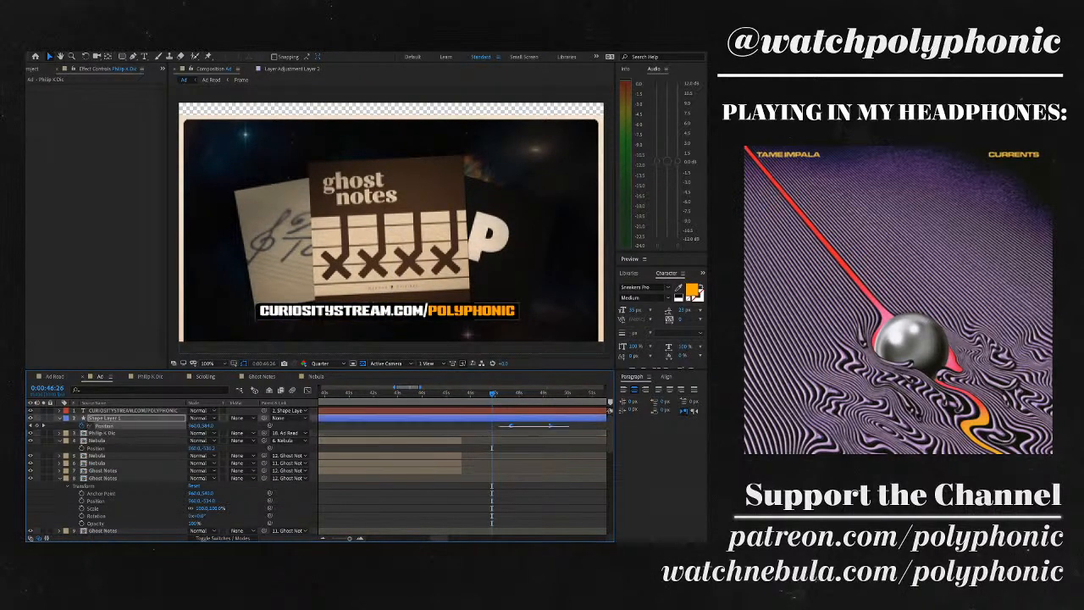
{"action": "left_click_drag", "start_coordinate": [510, 425], "coordinate": [492, 425]}
{"action": "key", "text": "space"}
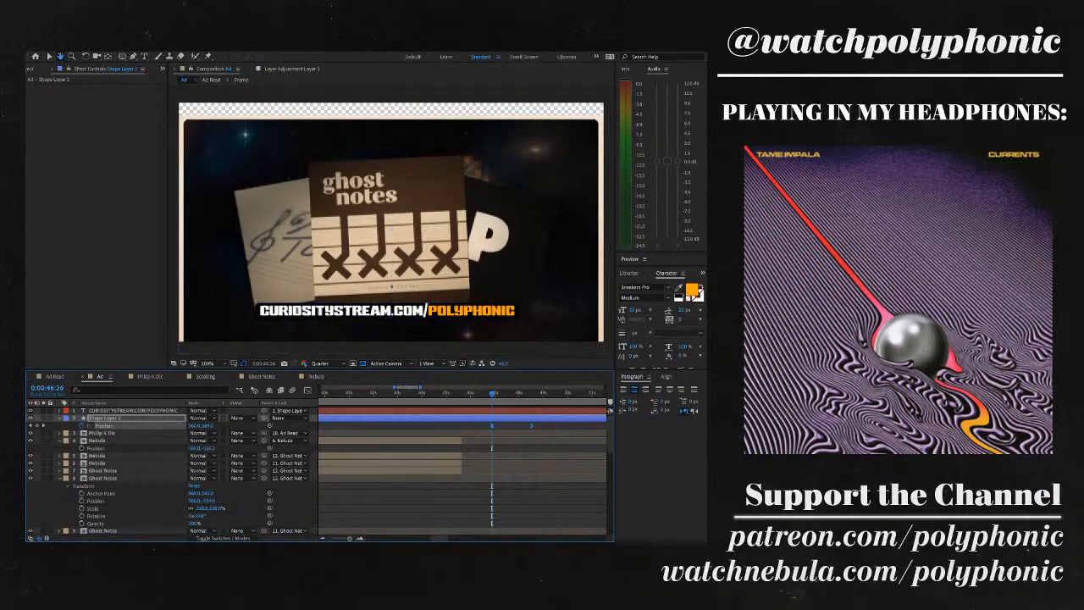
{"action": "key", "text": "space"}
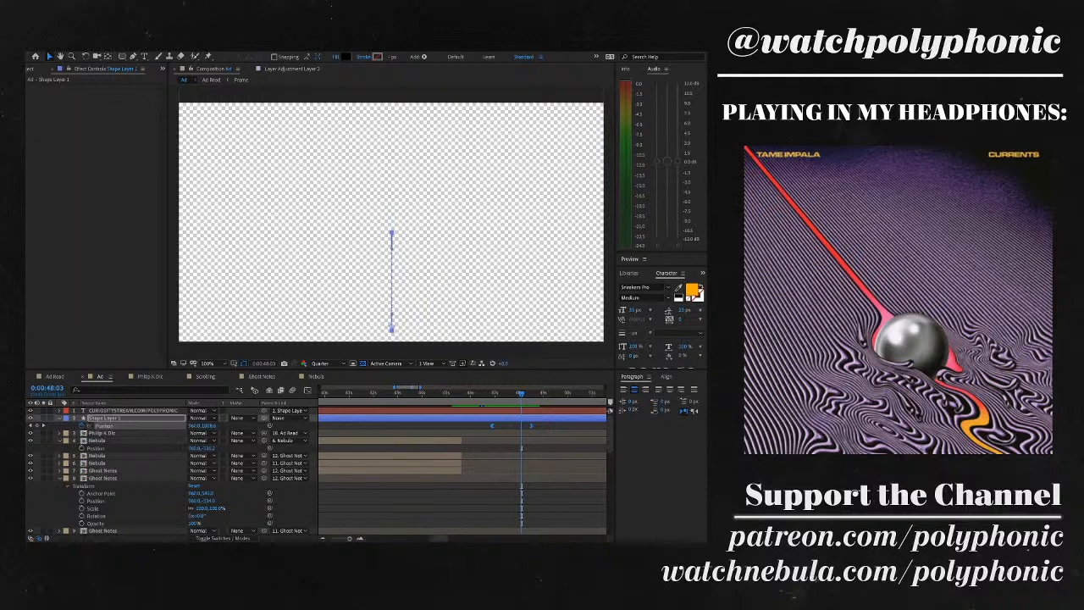
{"action": "key", "text": "F3"}
{"action": "left_click_drag", "start_coordinate": [522, 393], "coordinate": [494, 393]}
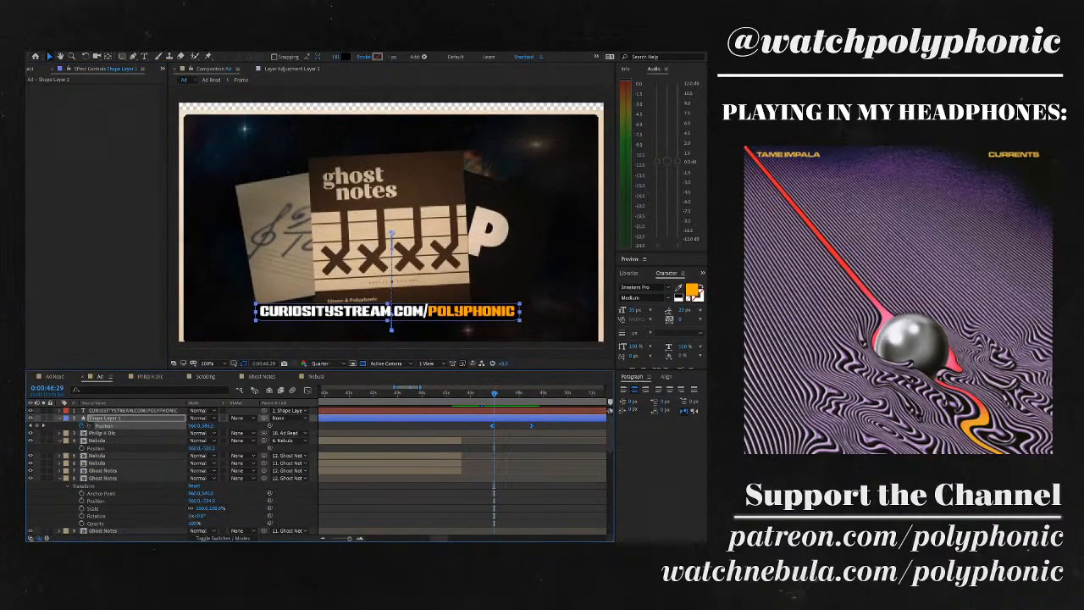
{"action": "key", "text": "space"}
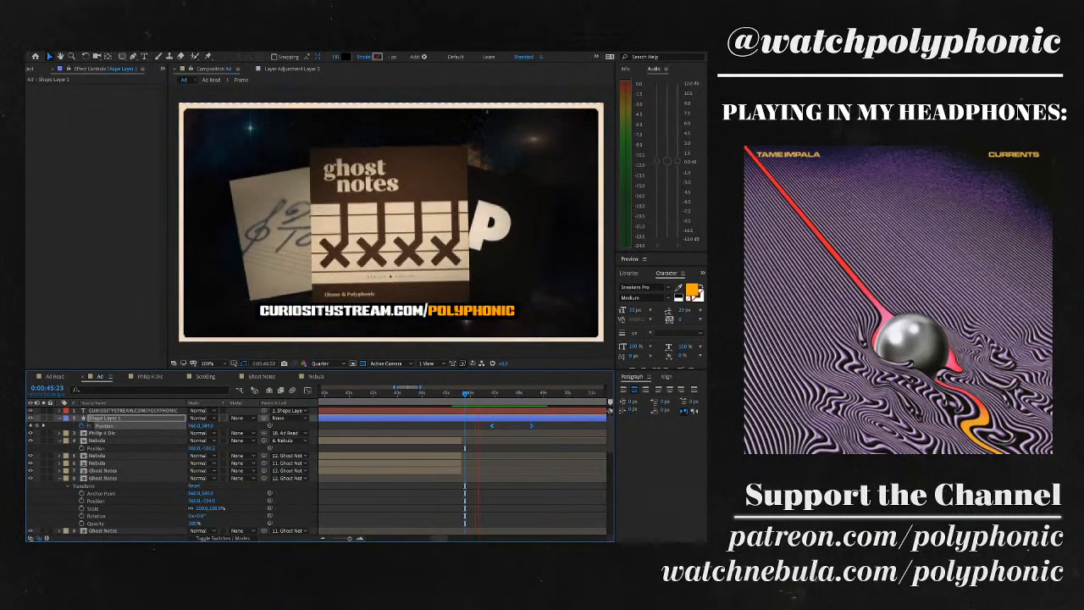
{"action": "key", "text": "space"}
- Return to 0:00:46:26 and duplicate the later part of Ghost Notes layer 10
{"action": "mouse_move", "coordinate": [498, 393]}
{"action": "left_mouse_down"}
{"action": "mouse_move", "coordinate": [483, 393]}
{"action": "mouse_move", "coordinate": [492, 393]}
{"action": "left_mouse_up"}
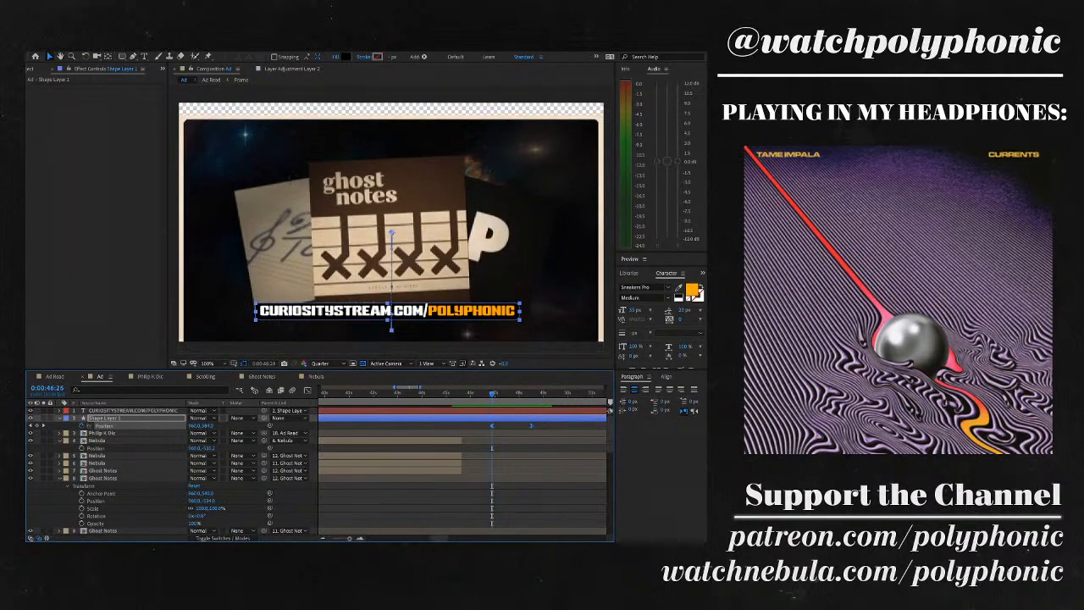
{"action": "scroll", "coordinate": [495, 489], "scroll_direction": "down", "scroll_amount": 5}
{"action": "left_click", "coordinate": [495, 463]}
{"action": "key", "text": "ctrl+d"}
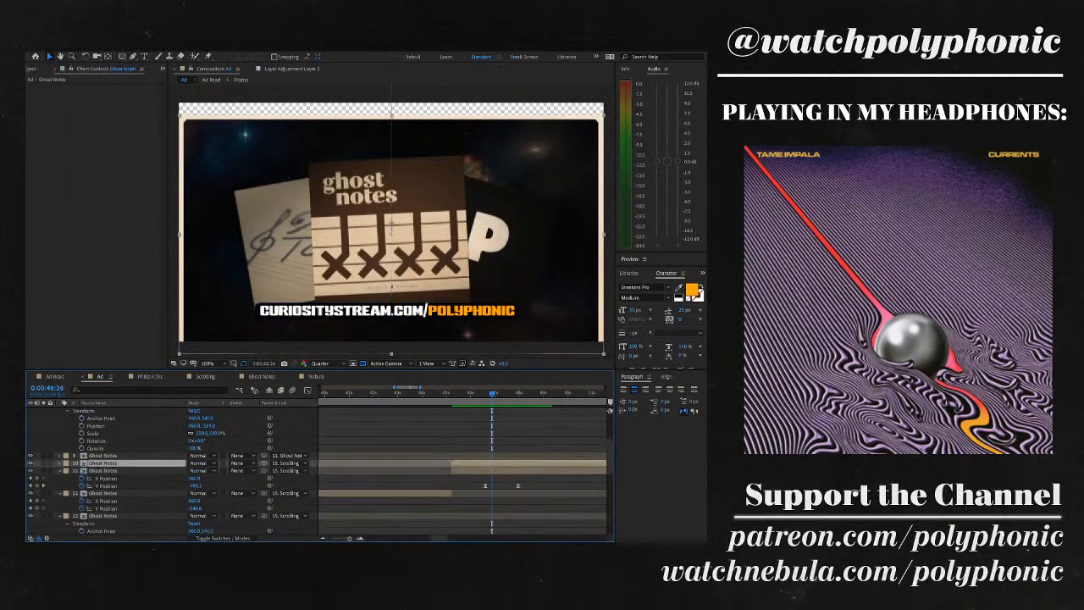
- Remove the duplicated Ghost Notes layer's Y Position keyframes and move it straight up until its bottom edge meets the original's top edge
{"action": "key", "text": "u"}
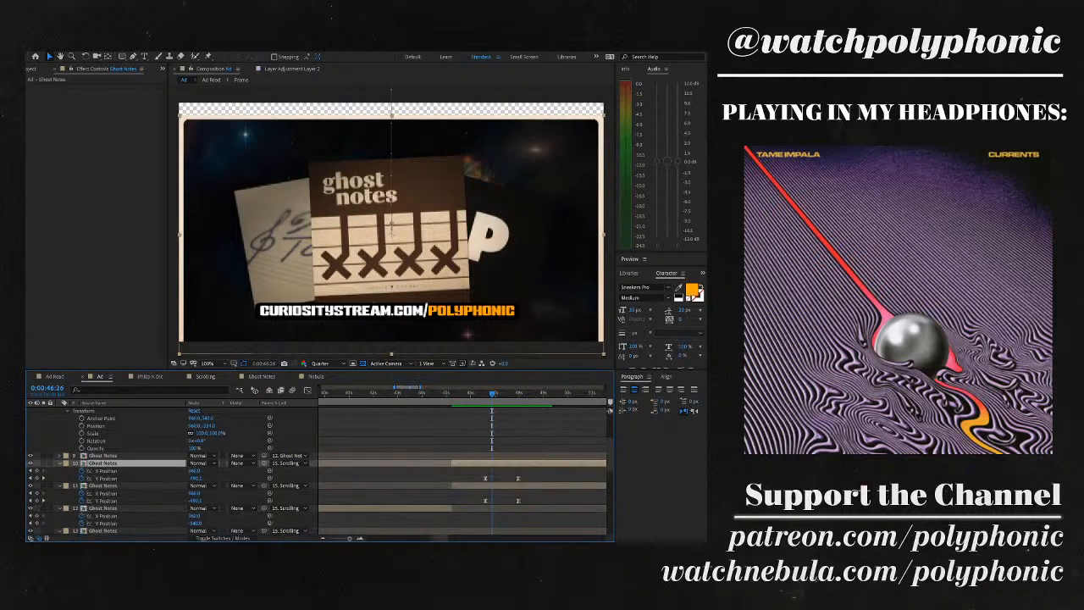
{"action": "left_click_drag", "start_coordinate": [532, 474], "coordinate": [447, 481]}
{"action": "key", "text": "Delete"}
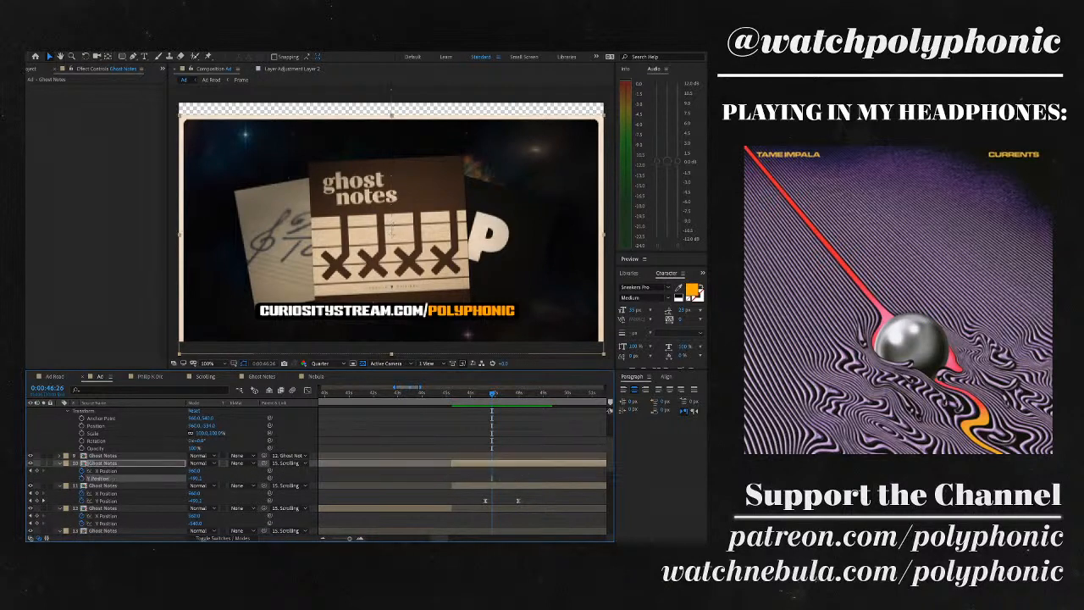
{"action": "left_click_drag", "start_coordinate": [475, 327], "coordinate": [474, 112]}
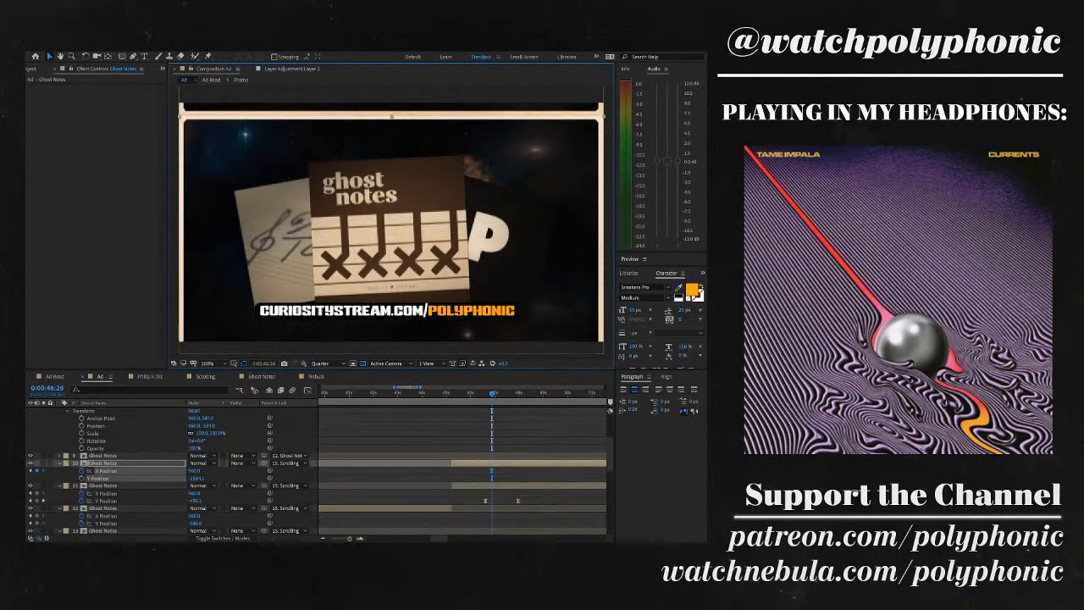
{"action": "key", "text": "u"}
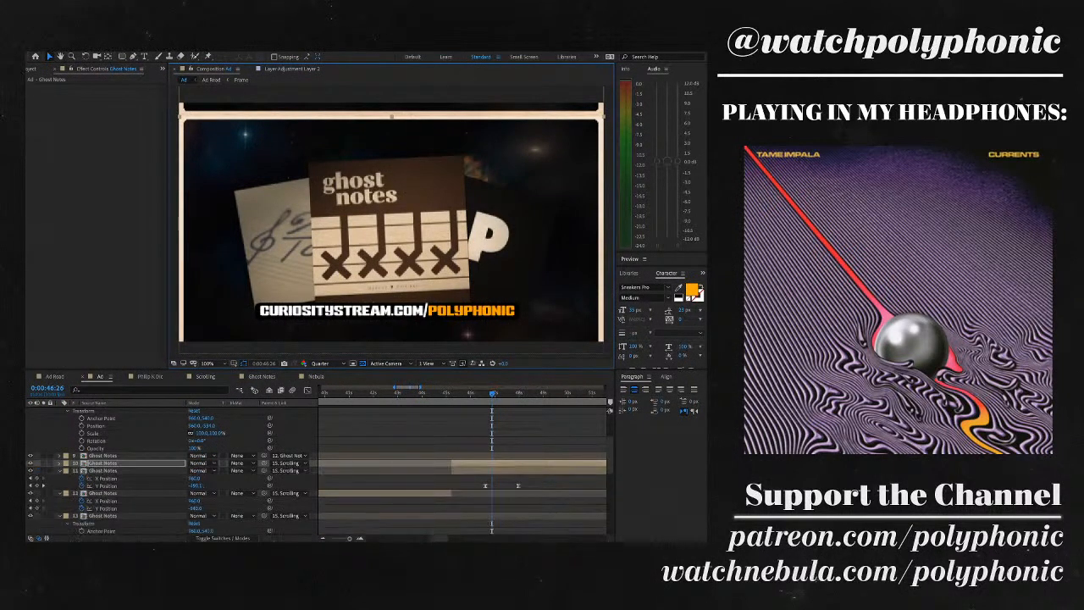
- Parent the duplicated Ghost Notes layer 10 to the Ghost Notes layer directly below it and preview the exit
{"action": "key", "text": "u"}
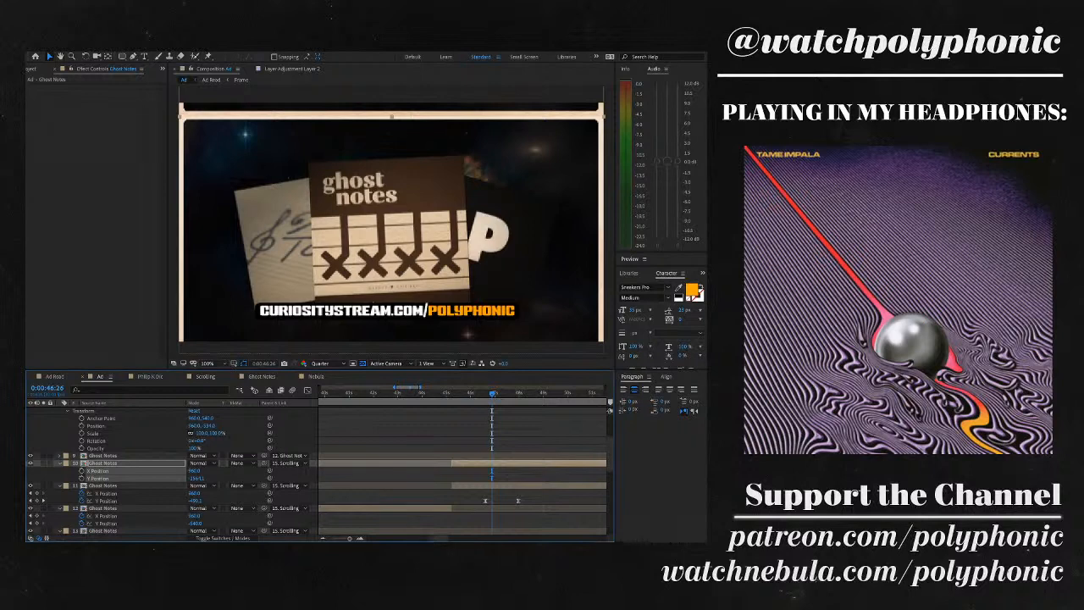
{"action": "left_click_drag", "start_coordinate": [264, 463], "coordinate": [265, 485]}
{"action": "left_click_drag", "start_coordinate": [492, 393], "coordinate": [485, 393]}
{"action": "key", "text": "space"}
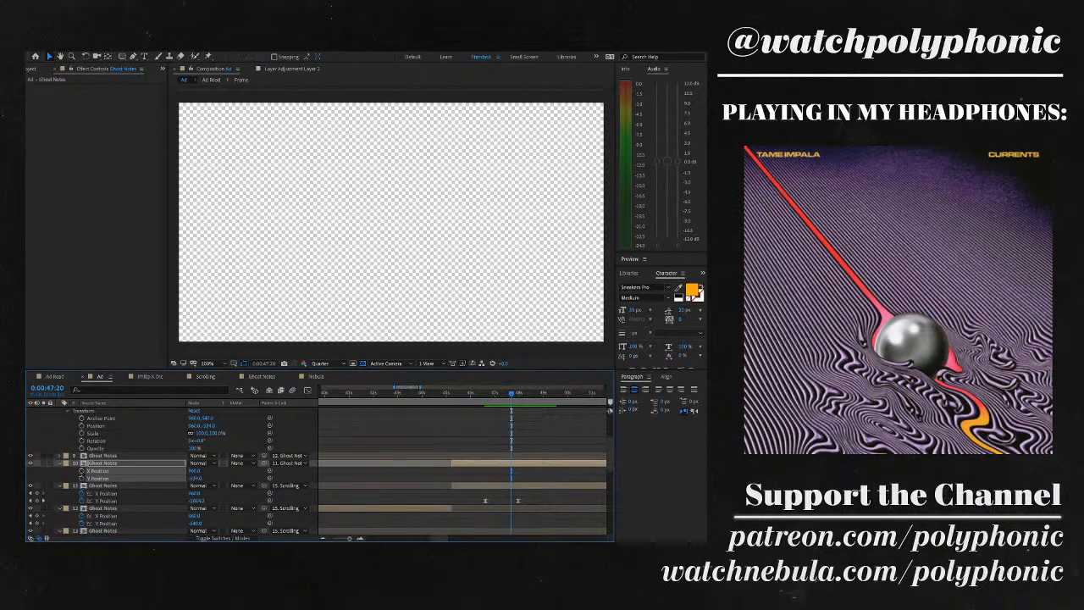
{"action": "mouse_move", "coordinate": [510, 392]}
{"action": "left_mouse_down"}
{"action": "mouse_move", "coordinate": [487, 393]}
{"action": "mouse_move", "coordinate": [508, 393]}
{"action": "left_mouse_up"}
{"action": "key", "text": "space"}
{"action": "key", "text": "minus"}
{"action": "key", "text": "minus"}
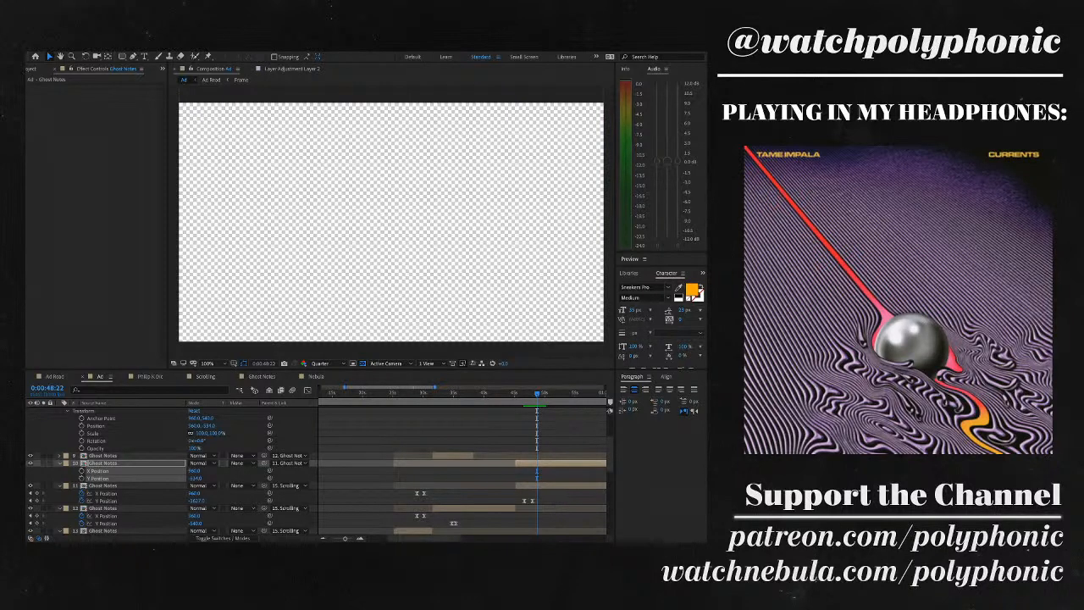
- Replay the Ghost Notes exit from 0:00:45:24, checking the artwork and URL bar movement around 0:00:47:09
{"action": "key", "text": "F3"}
{"action": "left_click_drag", "start_coordinate": [536, 393], "coordinate": [519, 393]}
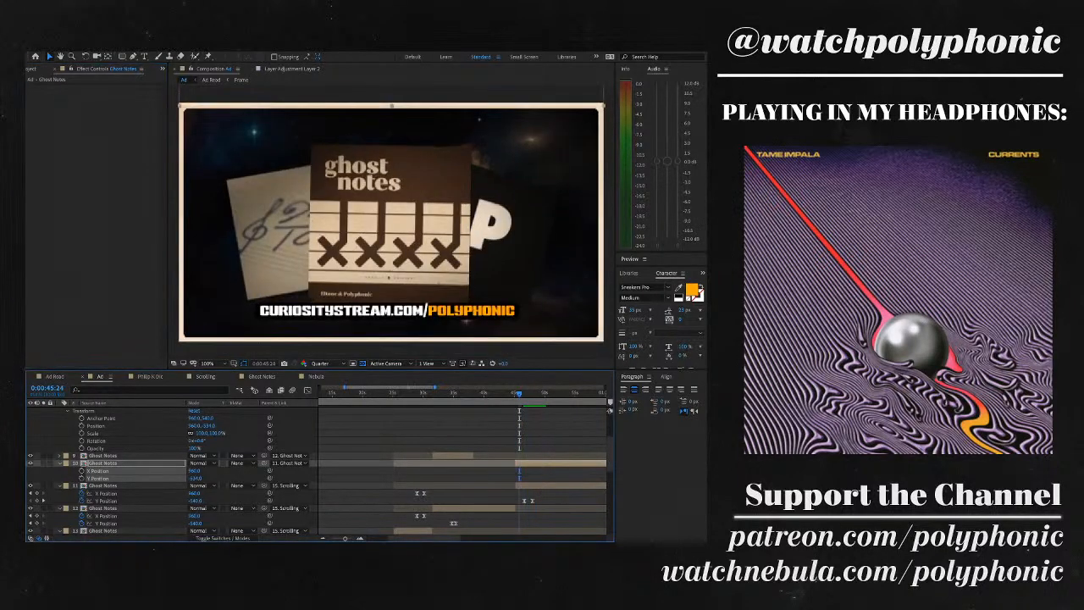
{"action": "key", "text": "space"}
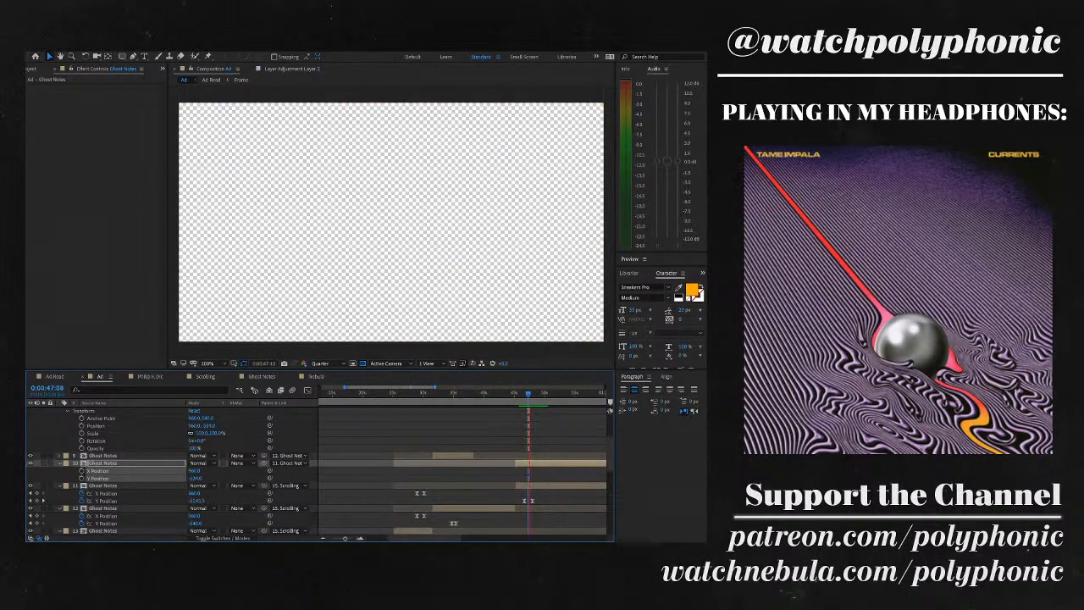
{"action": "key", "text": "space"}
{"action": "left_click_drag", "start_coordinate": [531, 393], "coordinate": [525, 393]}
{"action": "key", "text": "space"}
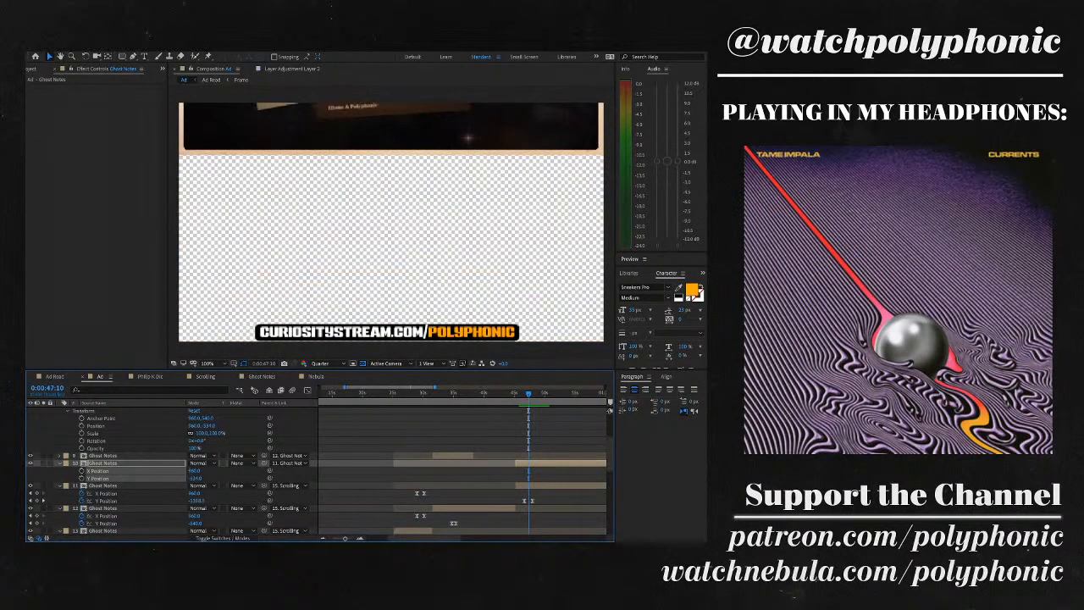
{"action": "key", "text": "Page_Up"}
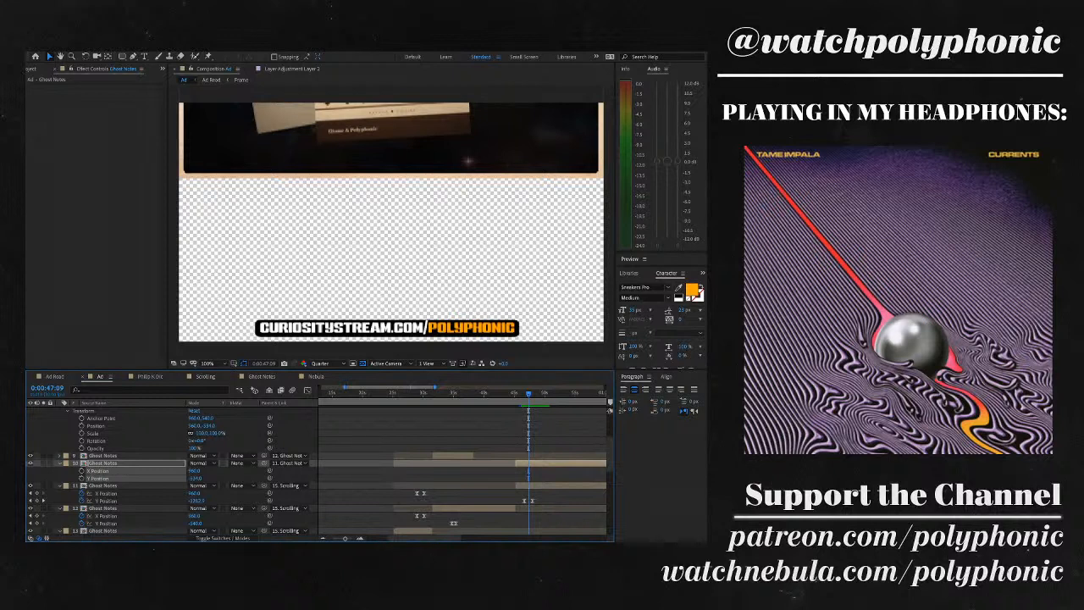
{"action": "key", "text": "space"}
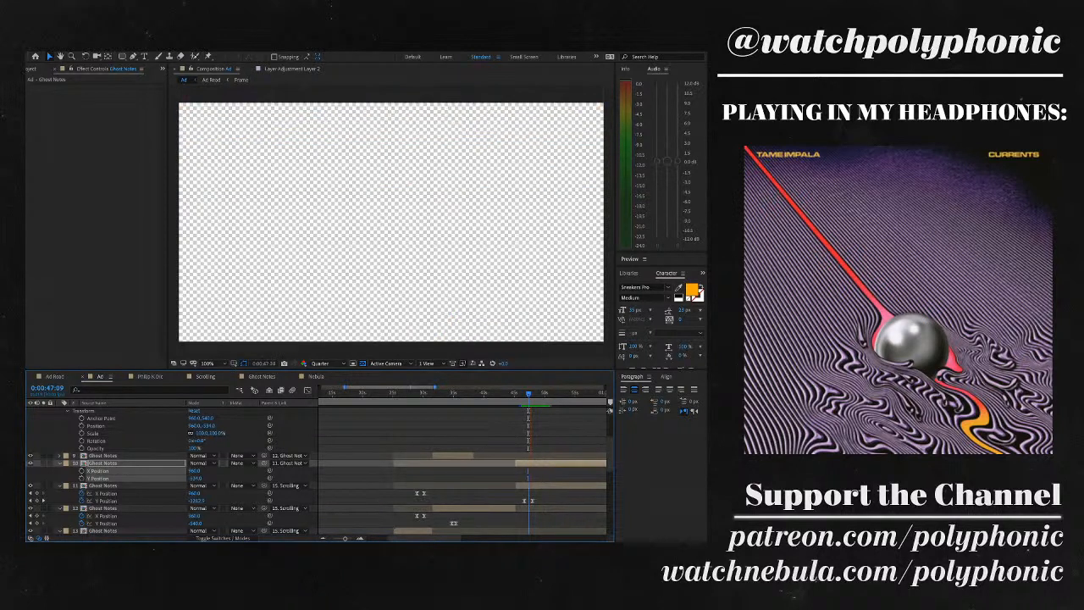
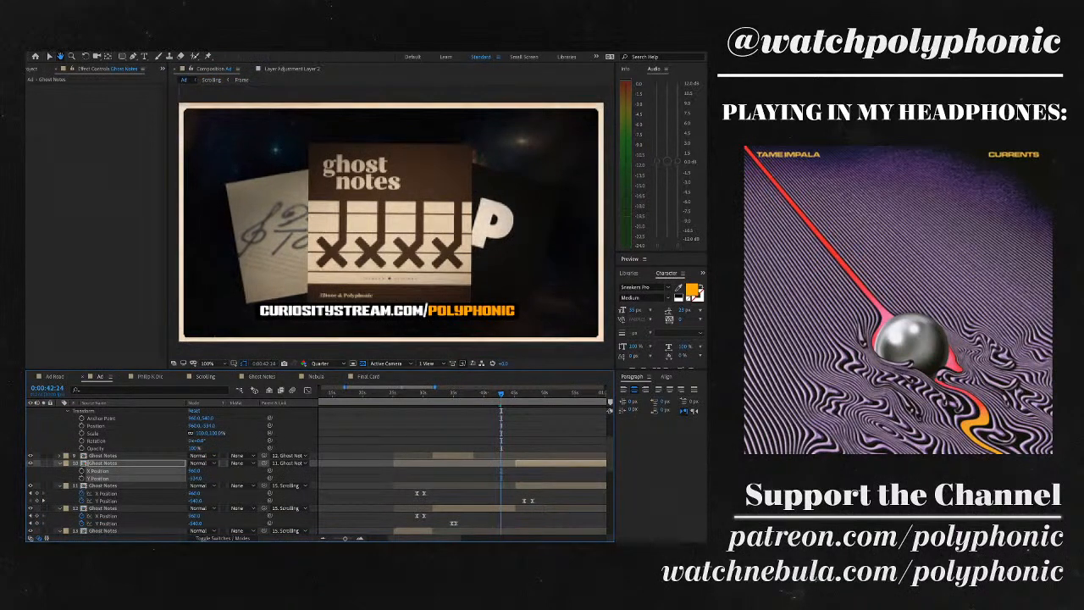
- Select the ad audio layer at the end of the stack and listen to the voice-over following the Ghost Notes exit
{"action": "key", "text": "v"}
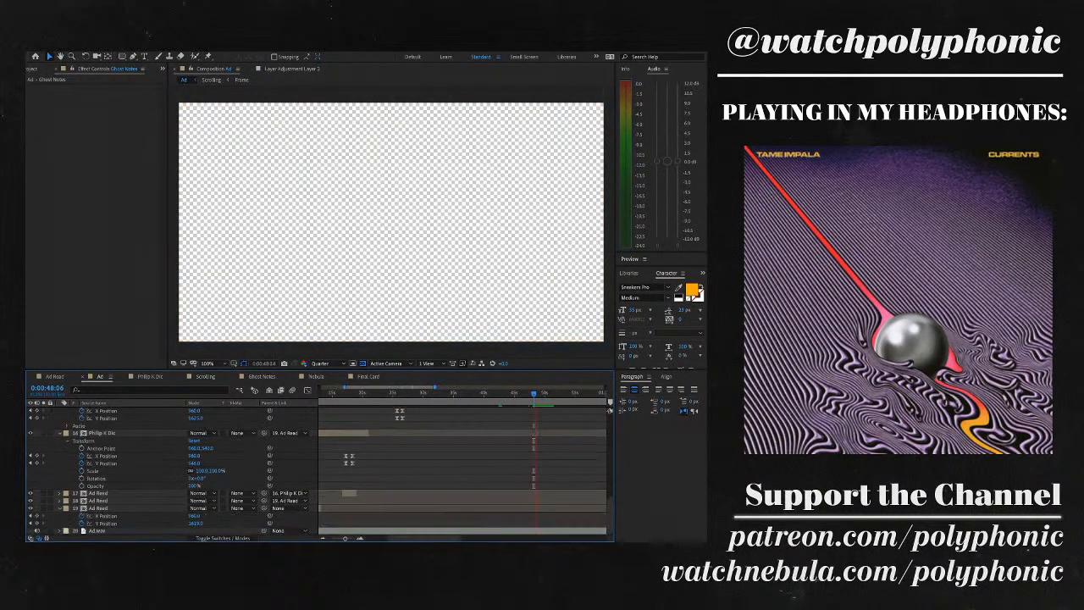
{"action": "left_click", "coordinate": [98, 531]}
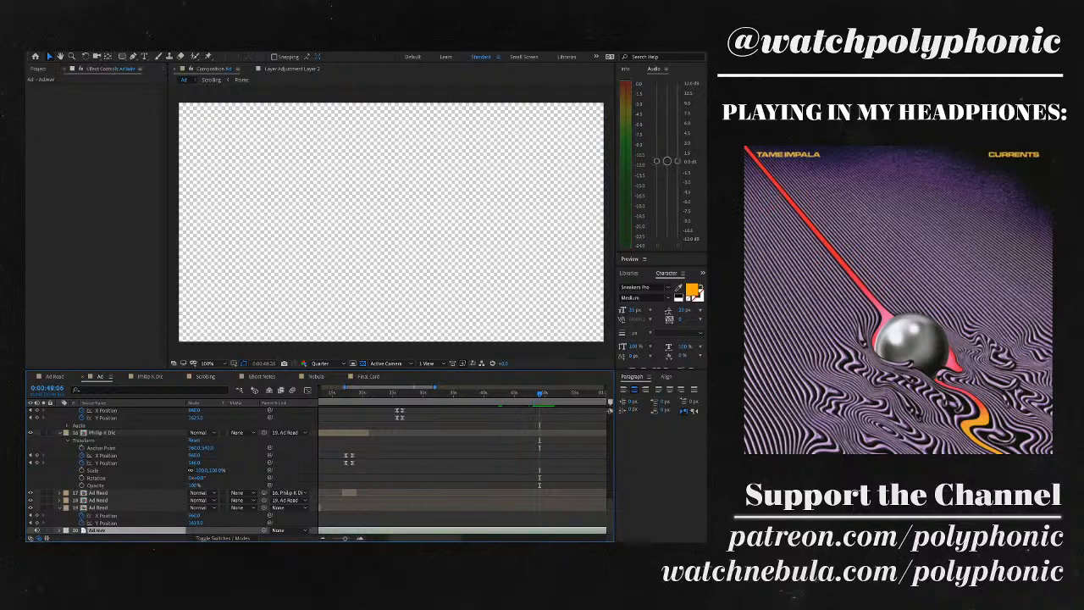
{"action": "key", "text": "="}
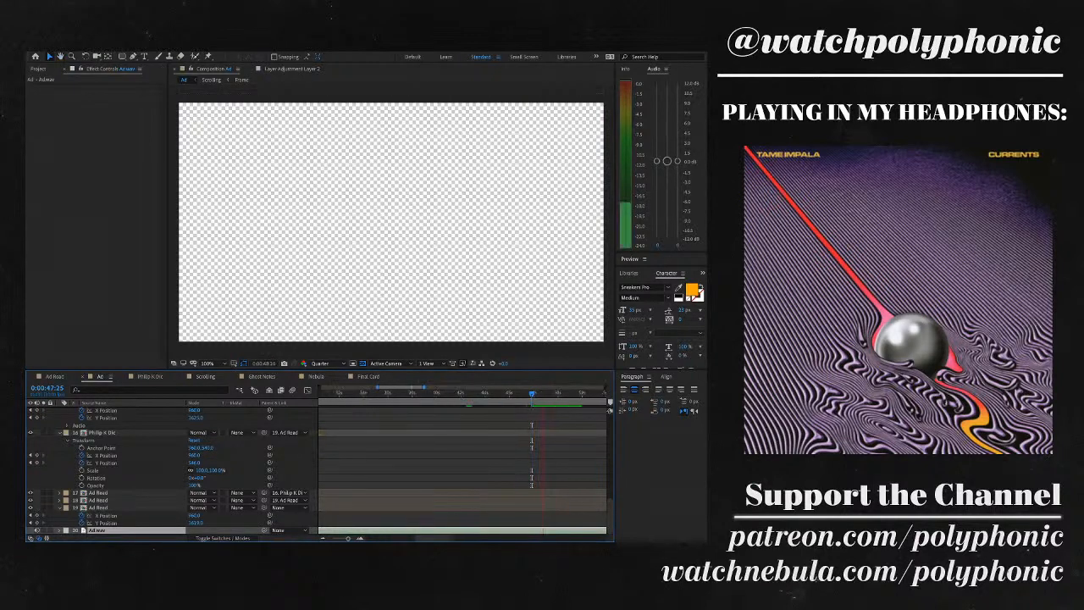
{"action": "key", "text": "="}
{"action": "key", "text": "="}
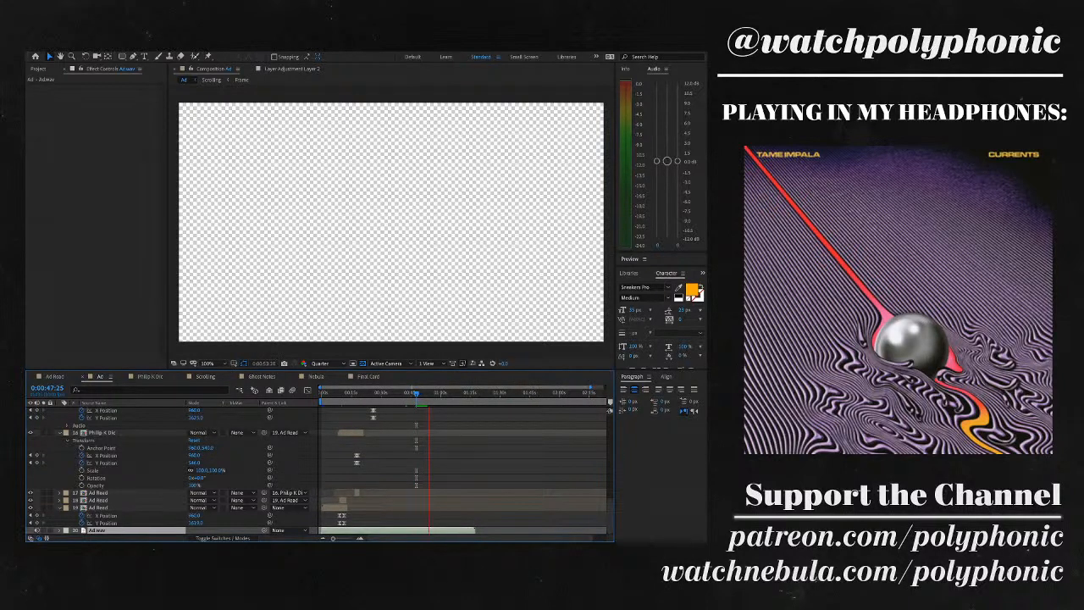
{"action": "key", "text": "space"}
{"action": "key", "text": "space"}
{"action": "key", "text": "="}
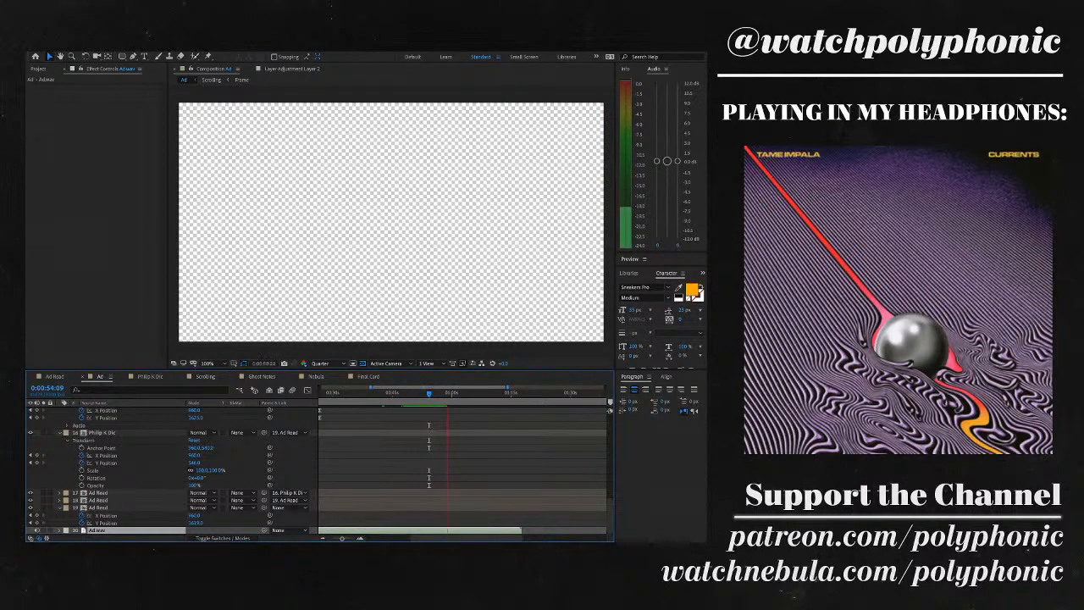
{"action": "key", "text": "space"}
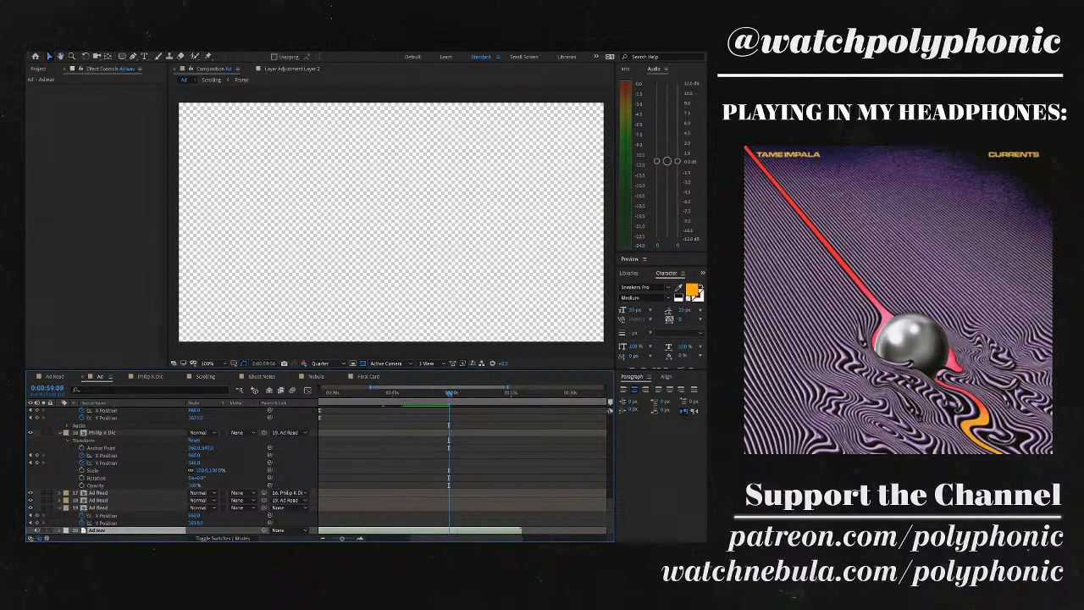
{"action": "key", "text": "space"}
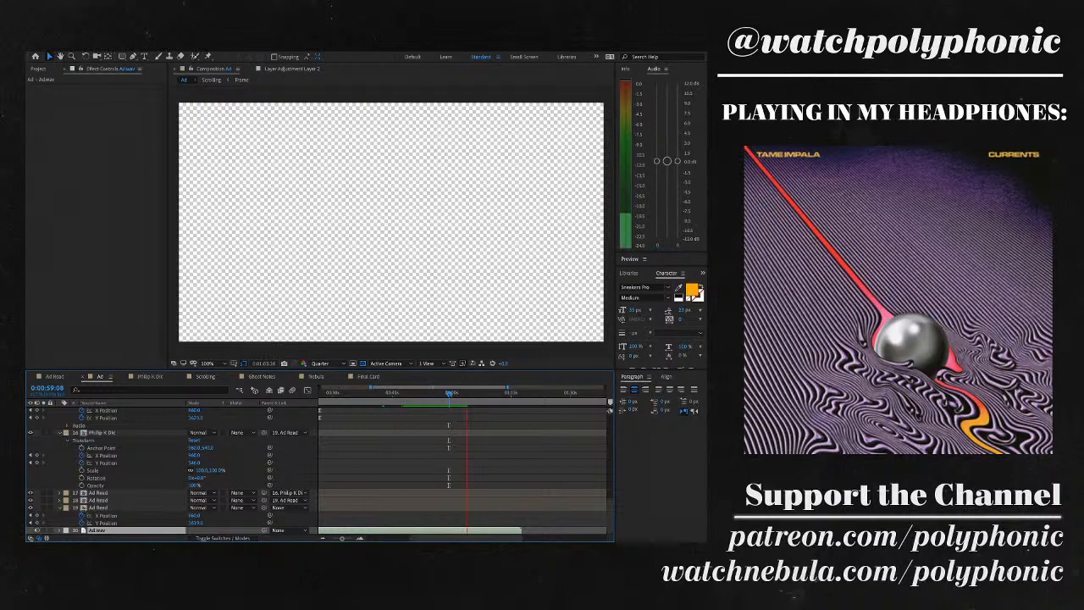
{"action": "key", "text": "space"}
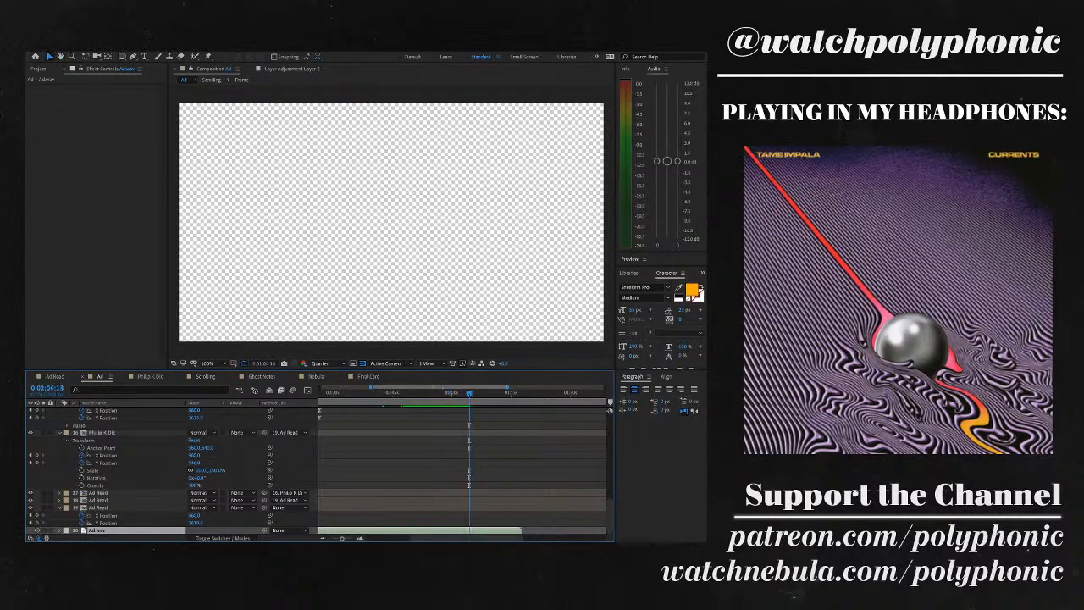
- Listen to the rest of the voice-over up to 0:01:14:13, and return the playhead to the Ghost Notes exit
{"action": "key", "text": "space"}
{"action": "key", "text": "="}
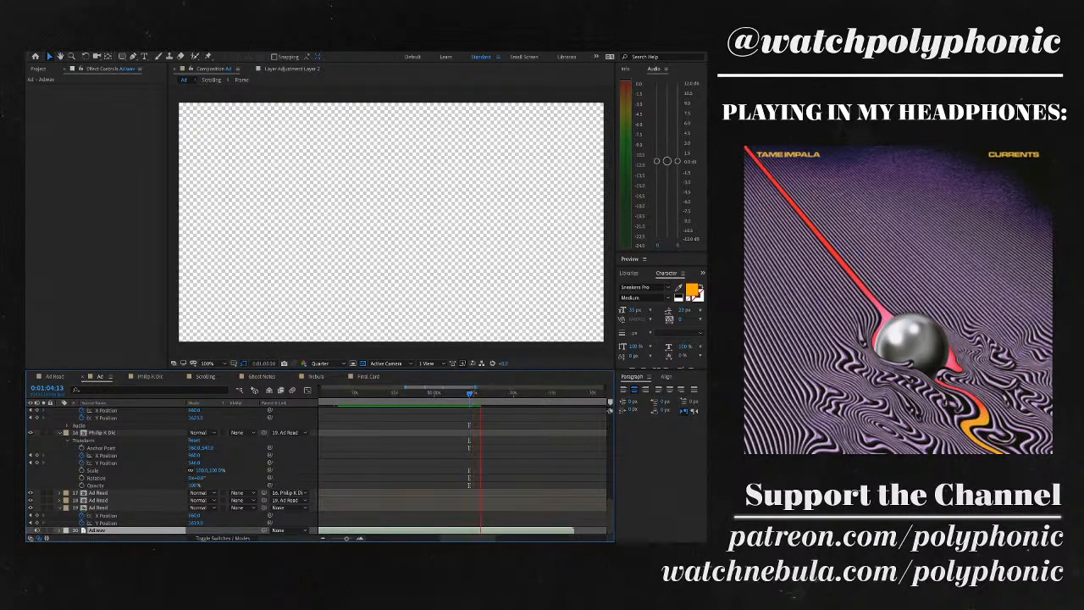
{"action": "key", "text": "minus"}
{"action": "key", "text": "minus"}
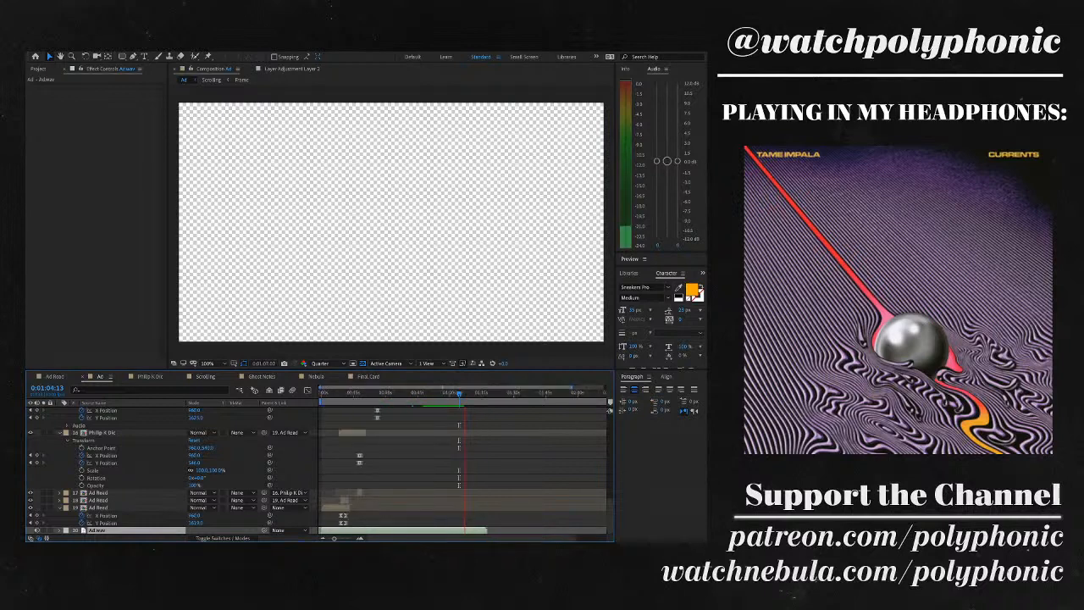
{"action": "key", "text": "minus"}
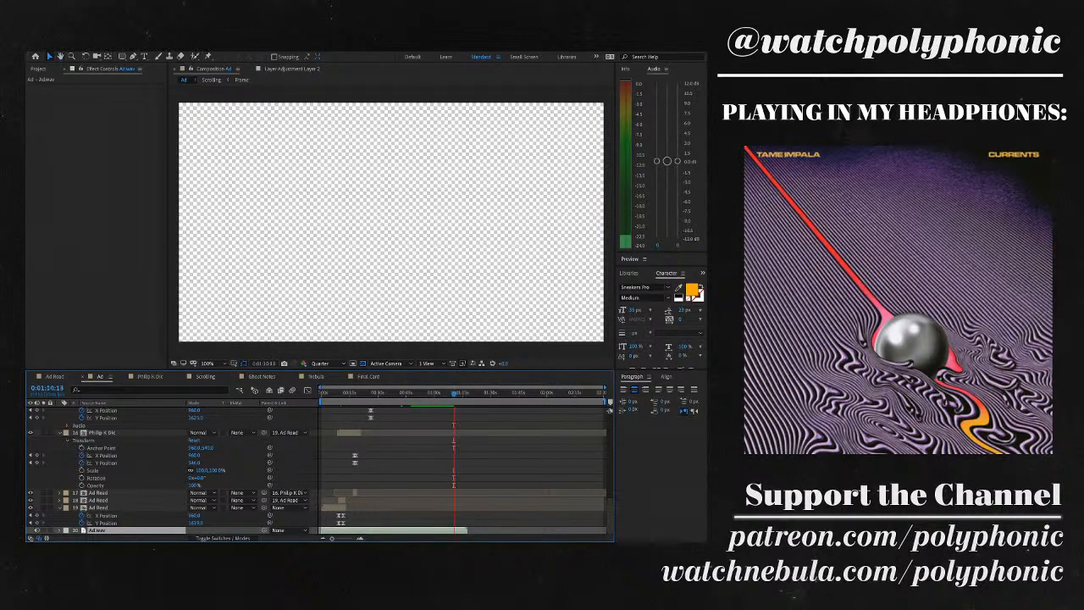
{"action": "key", "text": "equal"}
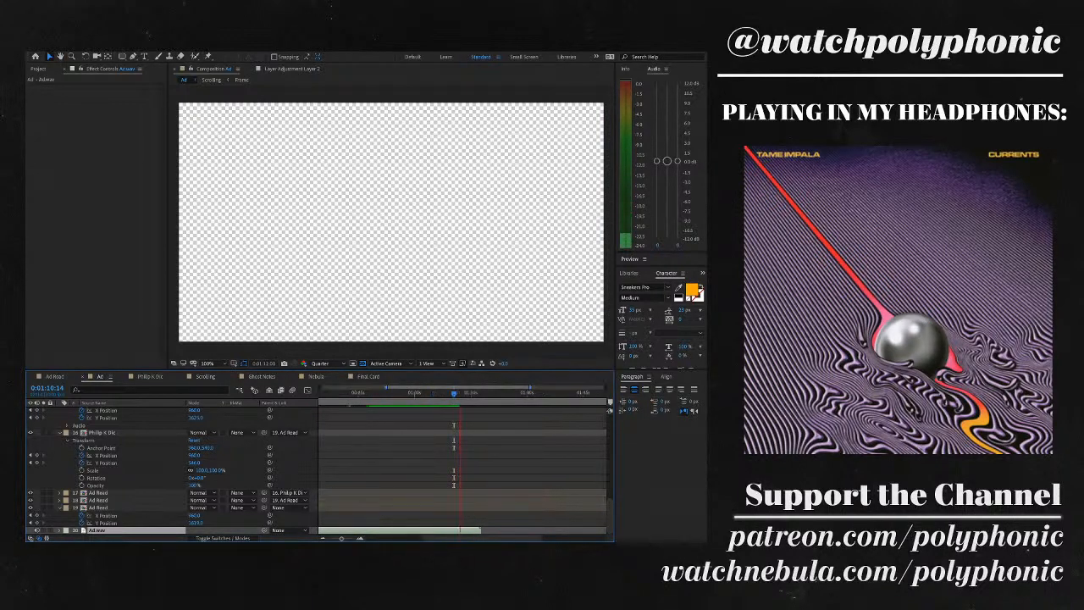
{"action": "key", "text": "minus"}
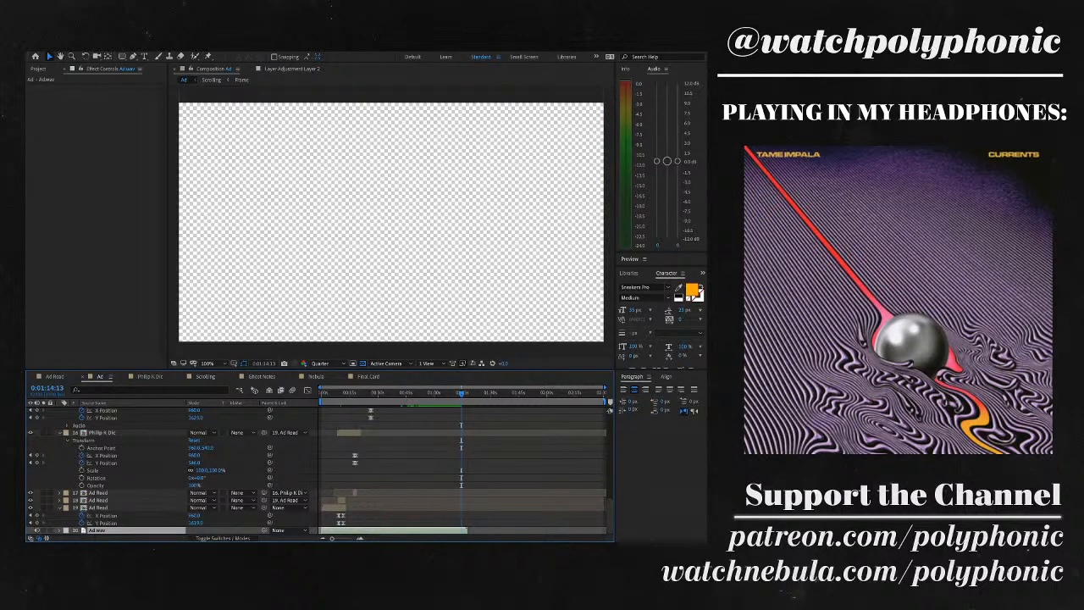
{"action": "left_click_drag", "start_coordinate": [461, 393], "coordinate": [415, 393]}
- Open the Final Card composition, compare the nebula footage in the project, and add Nebula Loop 2.mov as a layer
{"action": "left_click", "coordinate": [368, 376]}
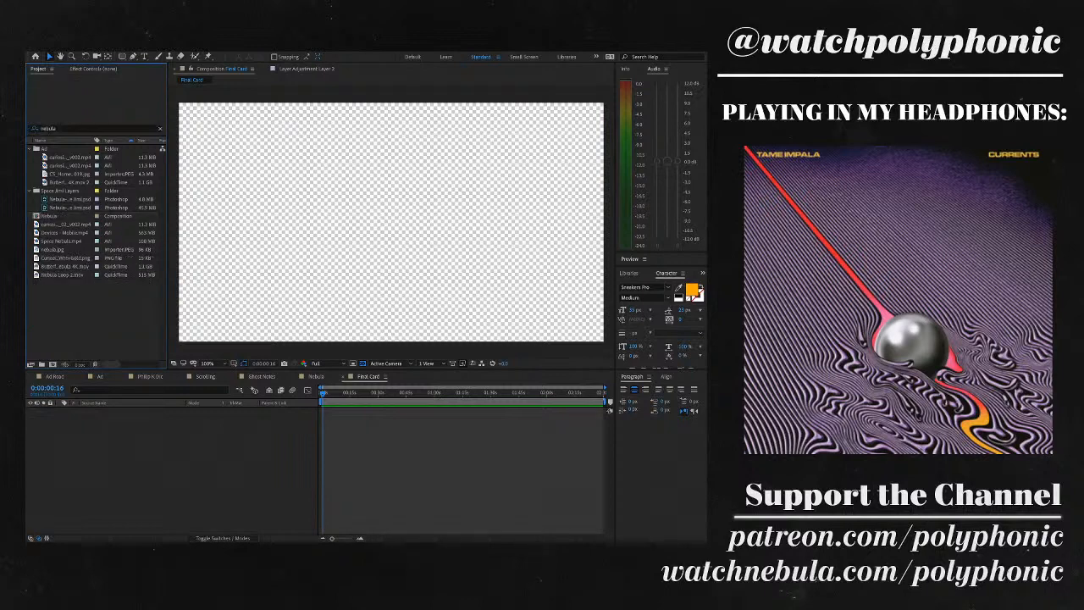
{"action": "left_click", "coordinate": [65, 266]}
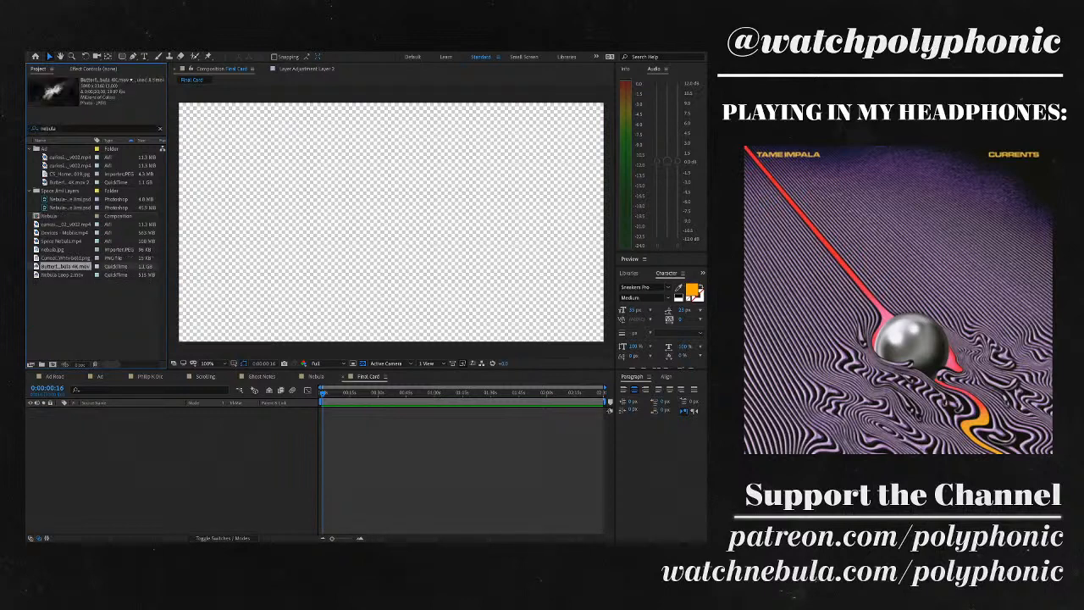
{"action": "left_click", "coordinate": [64, 258]}
{"action": "left_click", "coordinate": [62, 274]}
{"action": "left_click", "coordinate": [62, 241]}
{"action": "left_click", "coordinate": [64, 266]}
{"action": "left_click", "coordinate": [62, 274]}
{"action": "left_click_drag", "start_coordinate": [63, 275], "coordinate": [332, 409]}
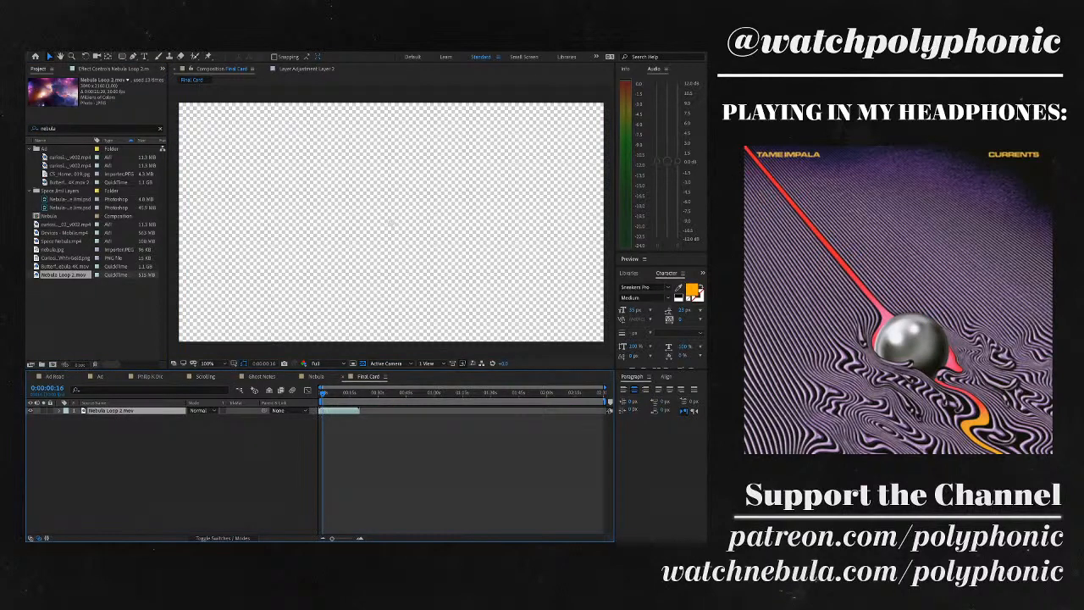
- Scale Nebula Loop 2.mov down until it fills the Final Card frame with a slight overhang on every side
{"action": "key", "text": "comma"}
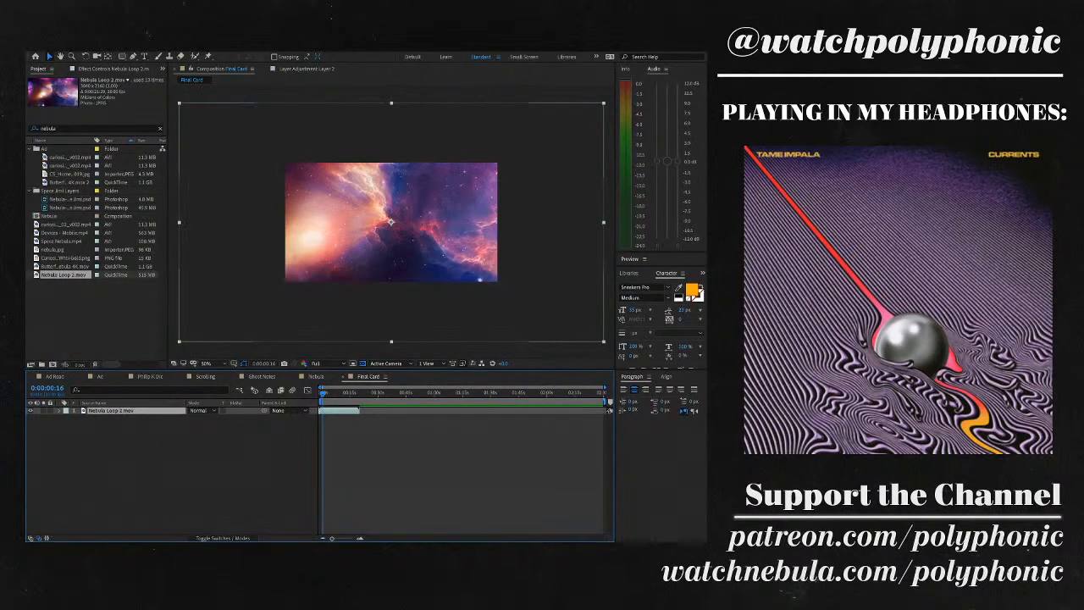
{"action": "mouse_move", "coordinate": [391, 222]}
{"action": "left_mouse_down"}
{"action": "mouse_move", "coordinate": [353, 222]}
{"action": "mouse_move", "coordinate": [371, 222]}
{"action": "left_mouse_up"}
{"action": "key", "text": "ctrl+z"}
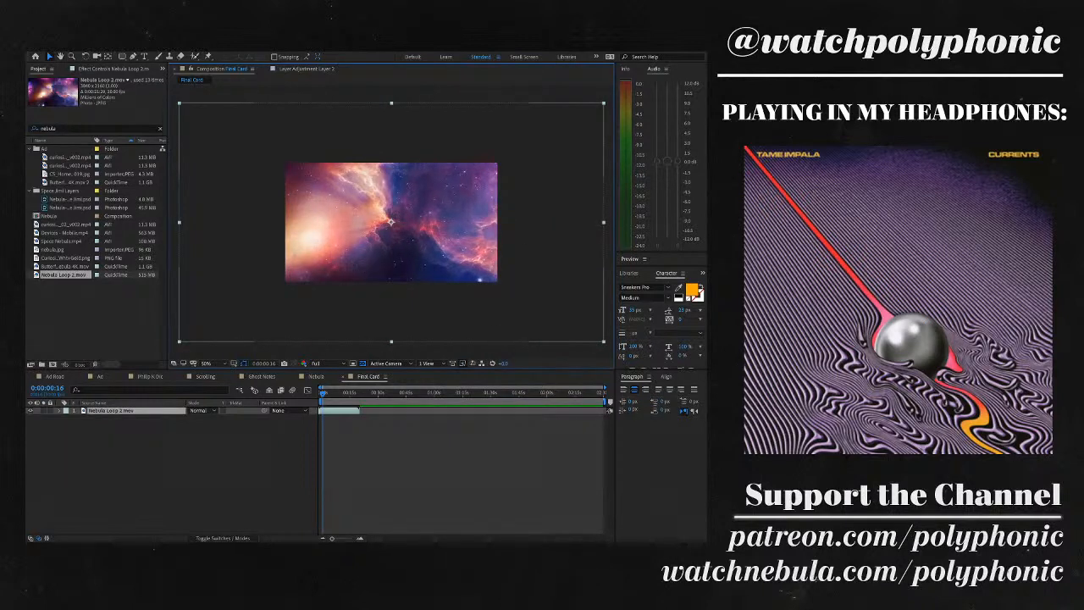
{"action": "key", "text": "ctrl+alt+f"}
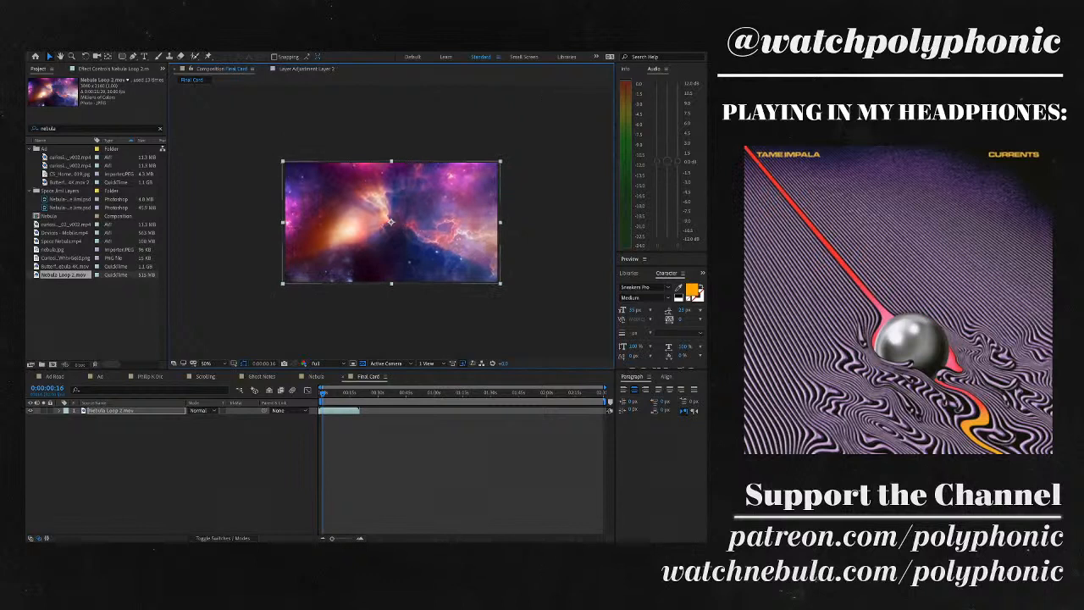
{"action": "key", "text": "alt+KP_Add"}
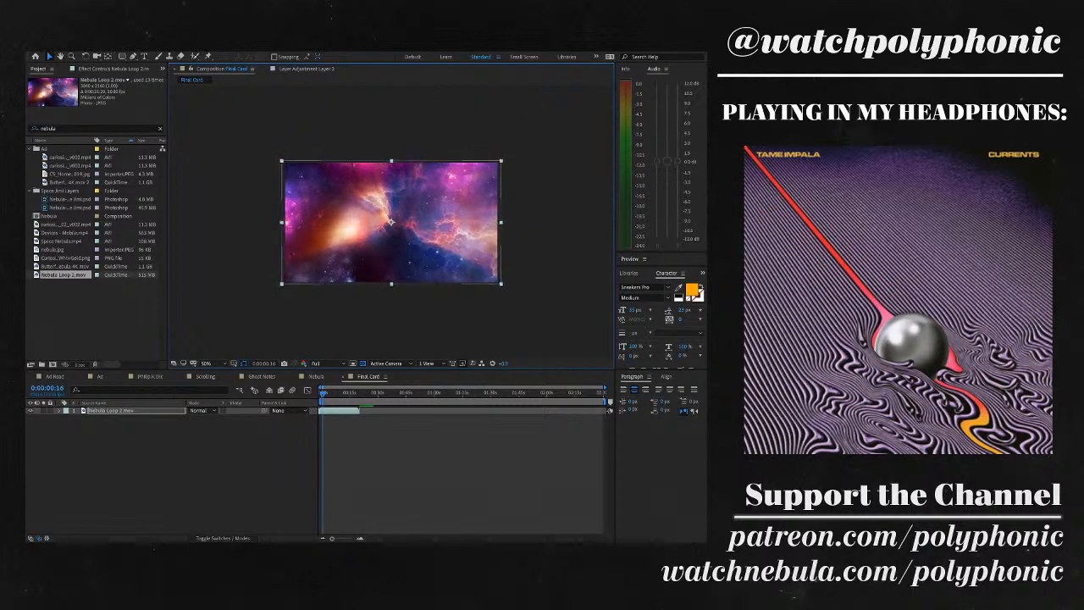
{"action": "key", "text": "slash"}
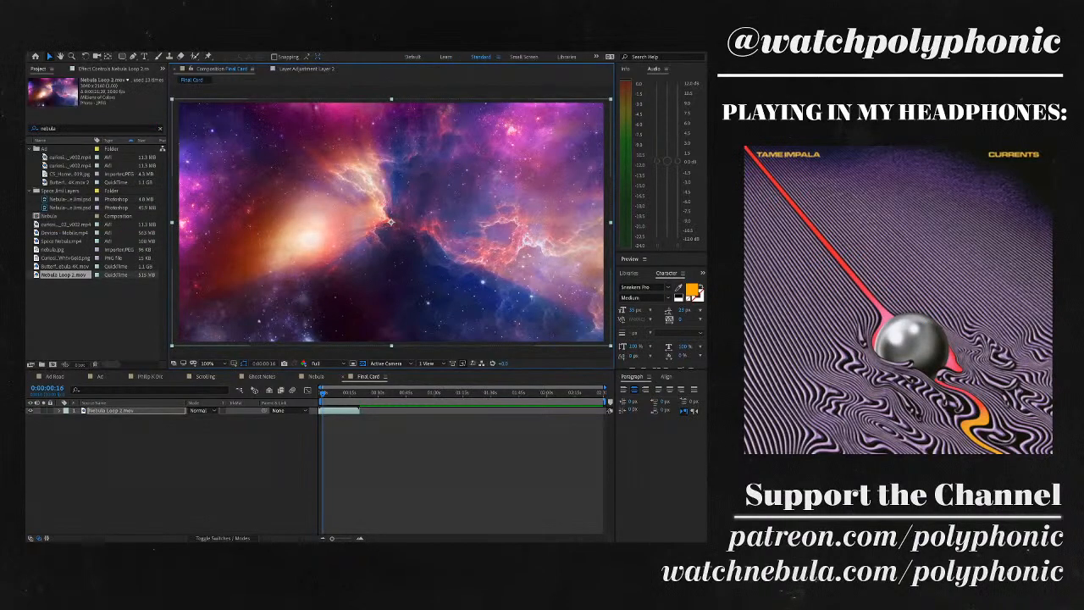
- Darken Nebula Loop 2.mov with Brightness & Contrast by lowering the brightness and increasing the contrast
{"action": "left_click_drag", "start_coordinate": [108, 95], "coordinate": [47, 95]}
{"action": "key", "text": "ctrl+shift+a"}
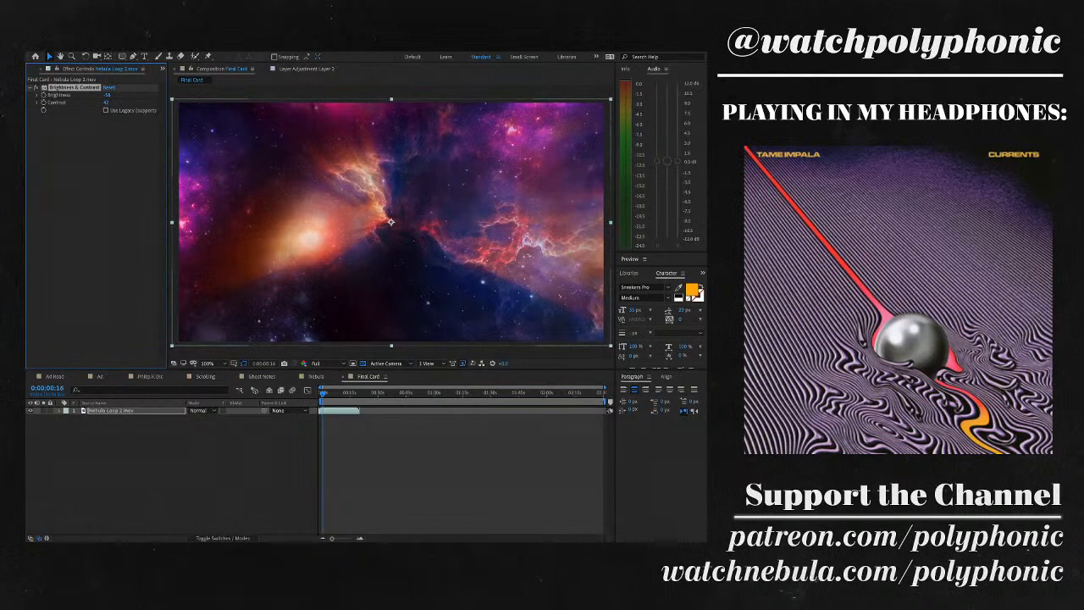
- Look through the other nebula files in the Ad project folder and clear the nebula search filter
{"action": "key", "text": "ctrl+0"}
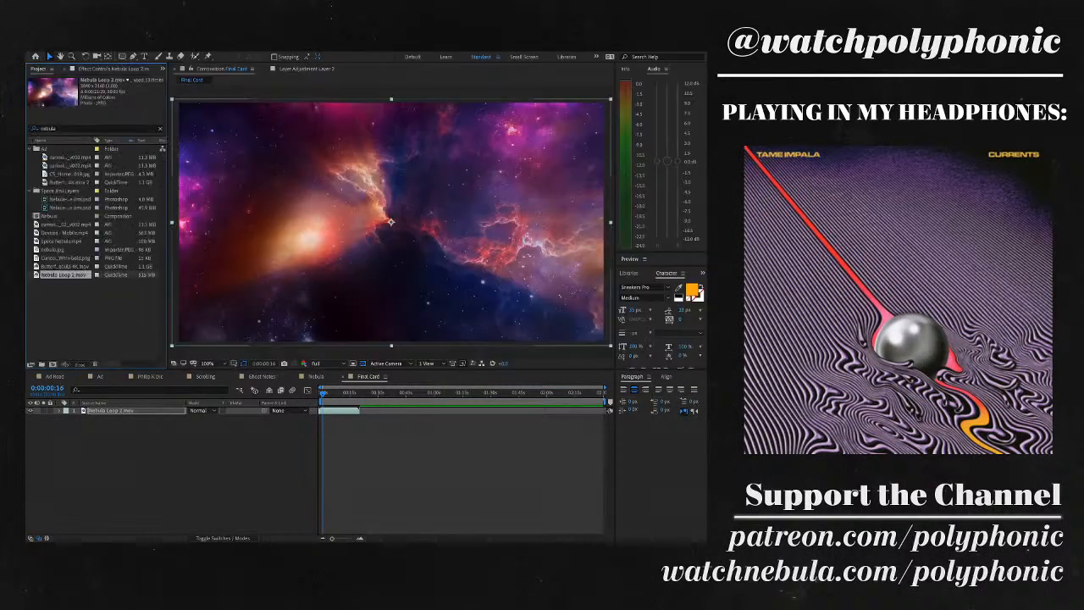
{"action": "left_click", "coordinate": [69, 174]}
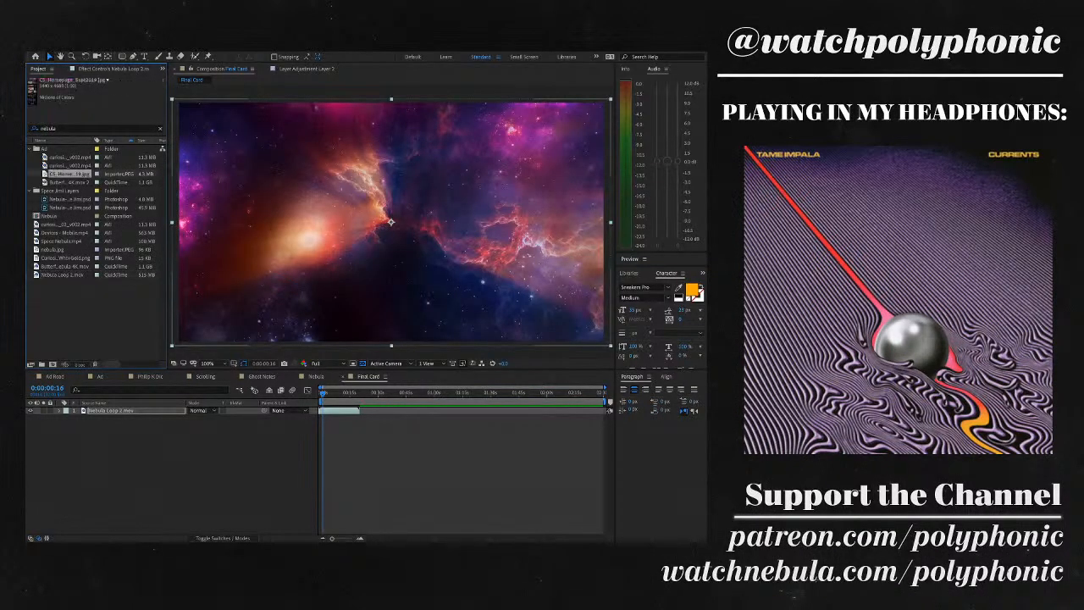
{"action": "left_click", "coordinate": [69, 166]}
{"action": "left_click", "coordinate": [69, 182]}
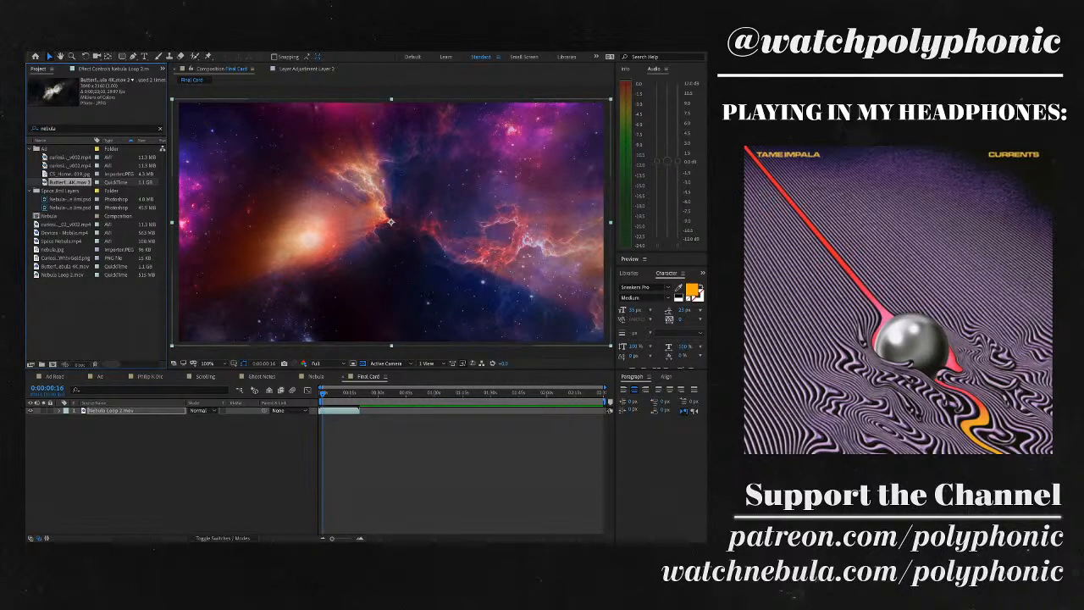
{"action": "left_click", "coordinate": [161, 128]}
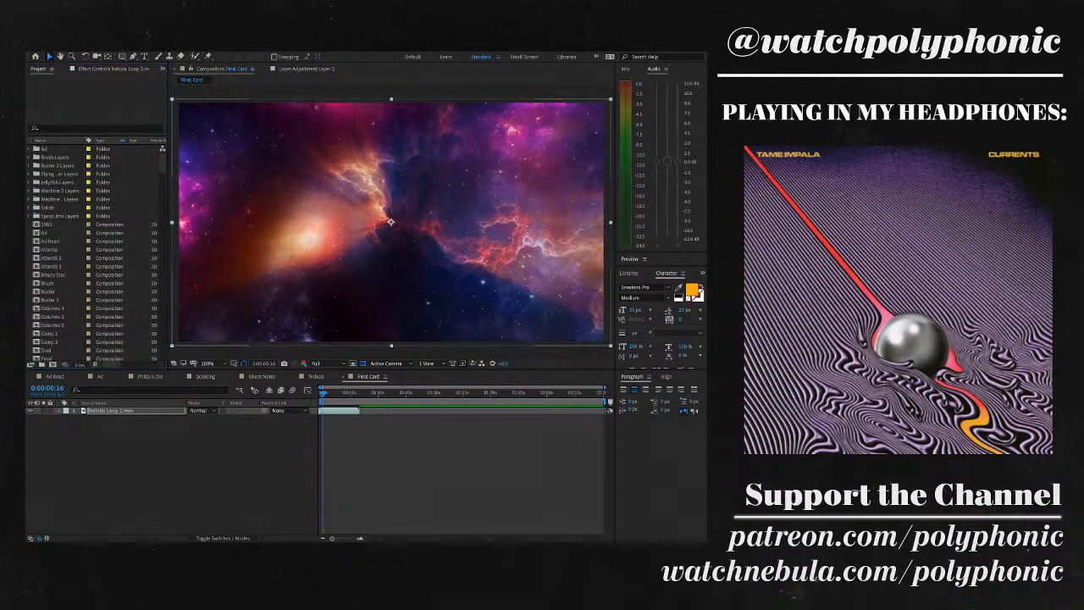
- Search the project for "final" and add the Final Card composition to the Ad timeline between the Ghost Notes layers
{"action": "left_click", "coordinate": [95, 127]}
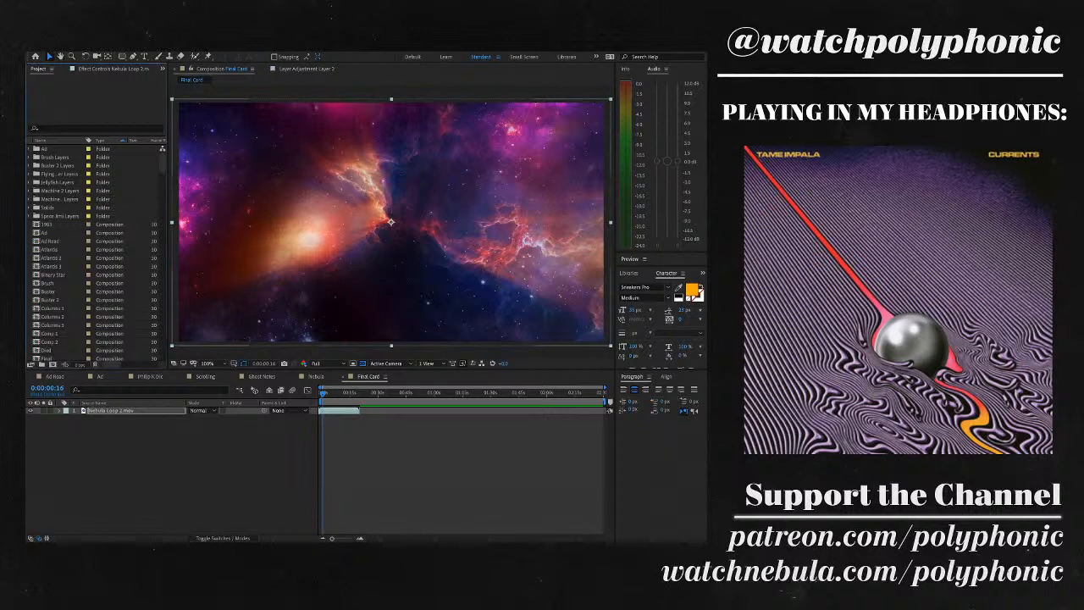
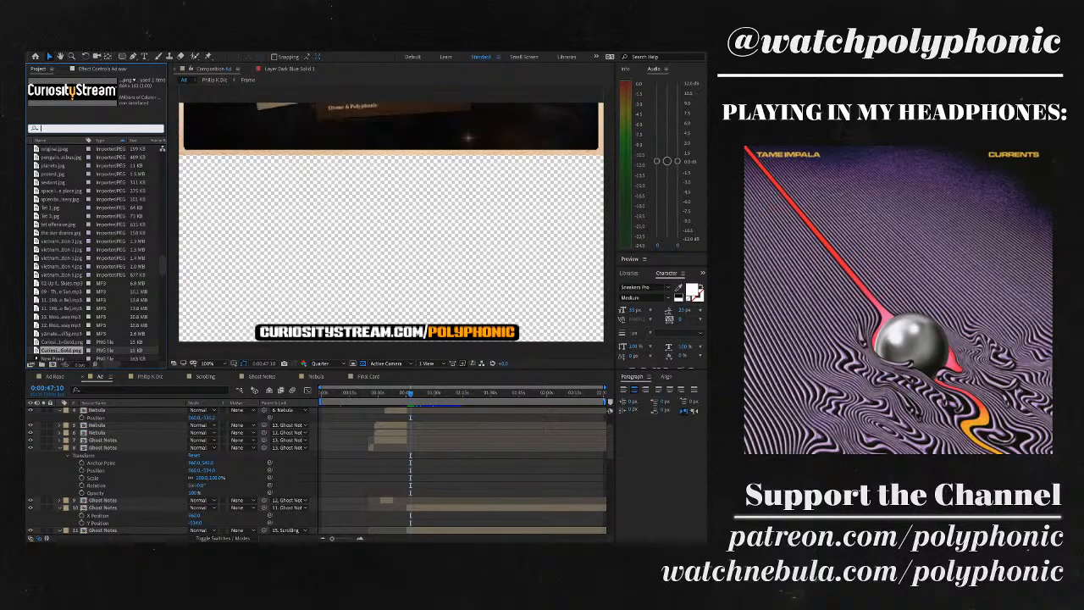
{"action": "scroll", "coordinate": [93, 254], "scroll_direction": "up", "scroll_amount": 10}
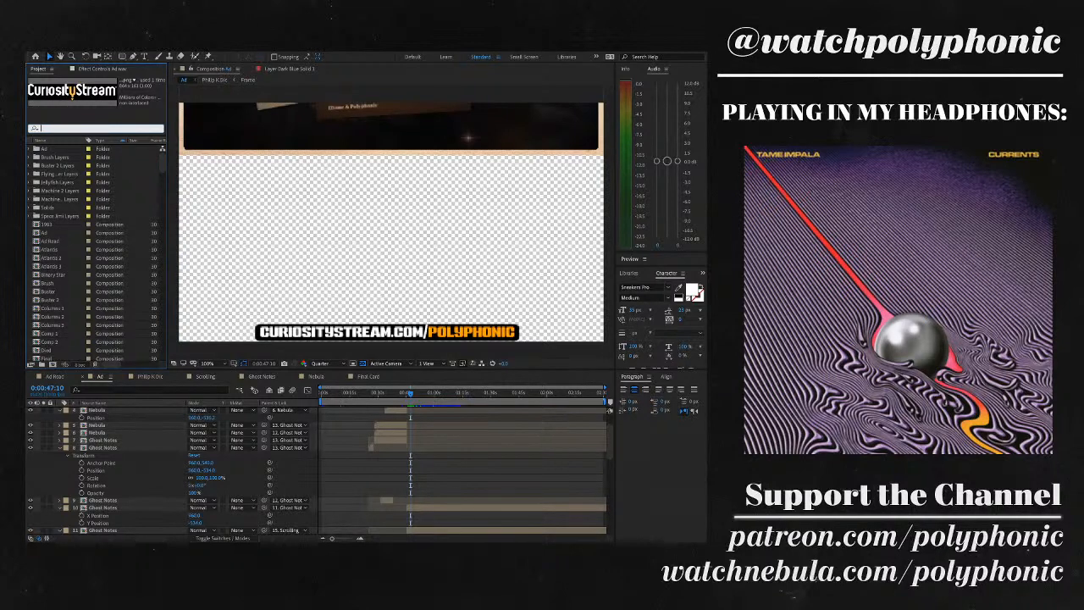
{"action": "type", "text": "final"}
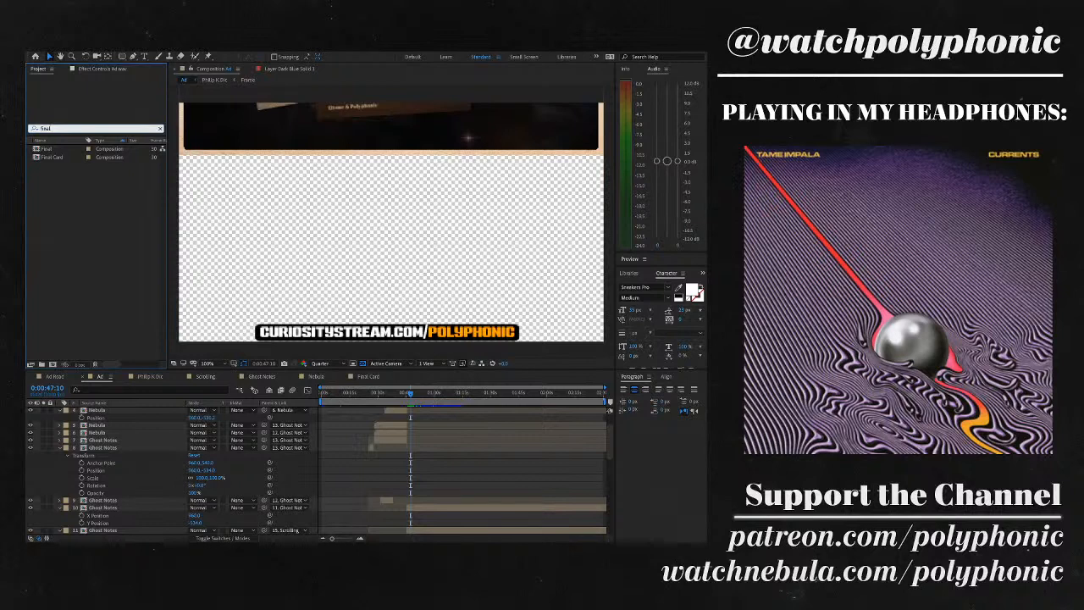
{"action": "left_click", "coordinate": [53, 157]}
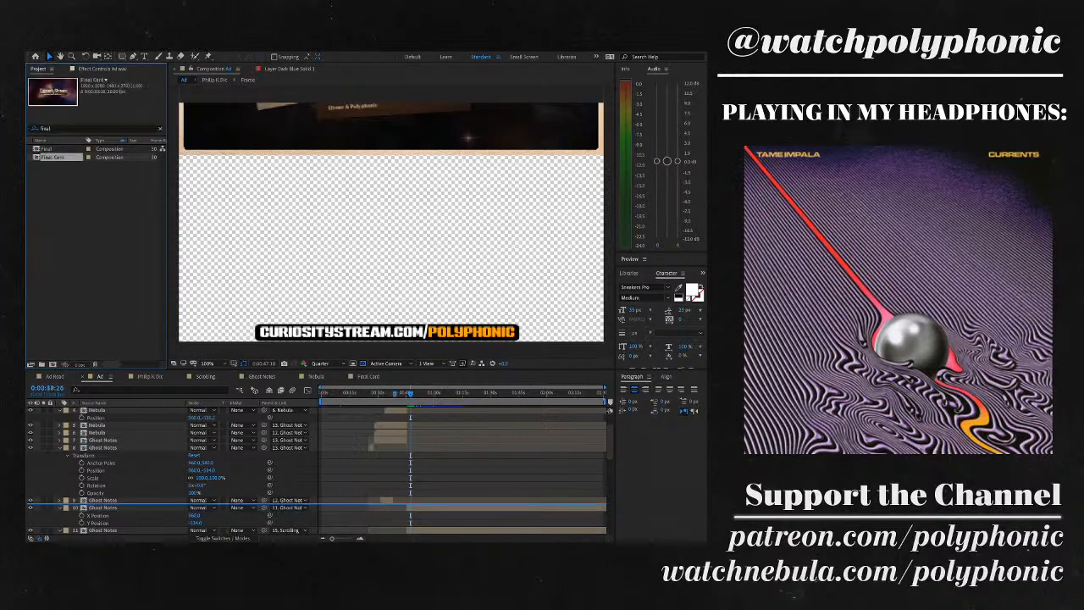
{"action": "left_click_drag", "start_coordinate": [53, 157], "coordinate": [127, 507]}
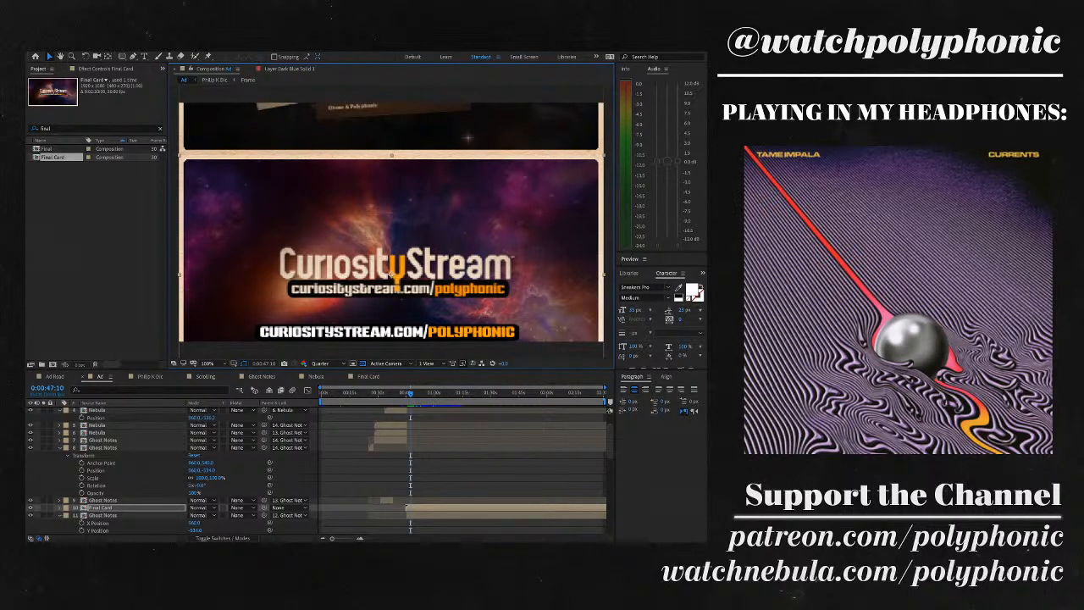
- Parent the Final Card layer to the Ghost Notes layer with keyframed X and Y position, and preview the scroll into the card
{"action": "scroll", "coordinate": [317, 470], "scroll_direction": "down", "scroll_amount": 5}
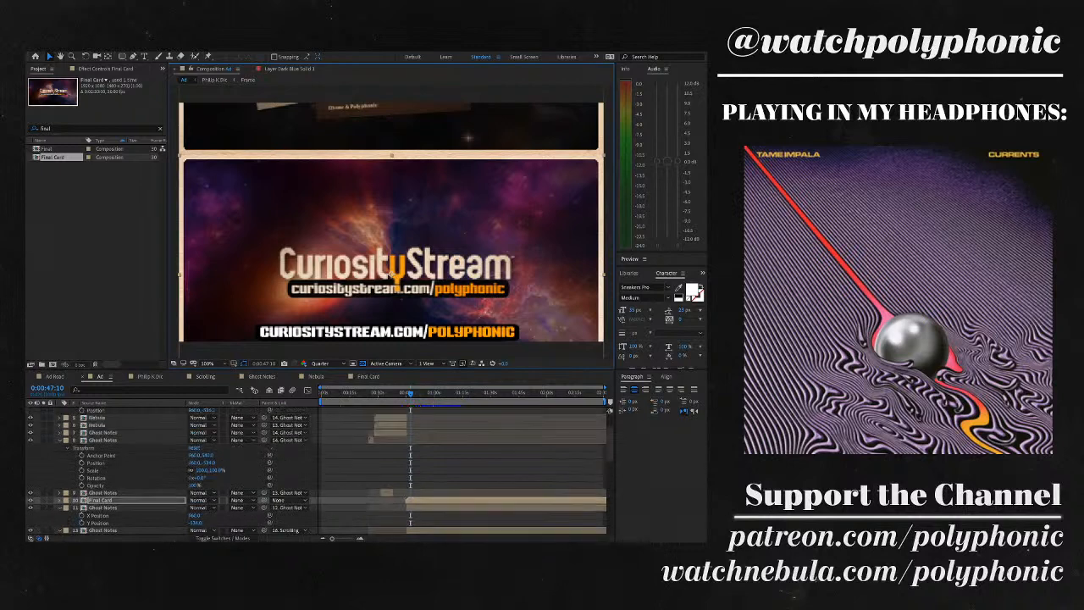
{"action": "scroll", "coordinate": [318, 470], "scroll_direction": "up", "scroll_amount": 5}
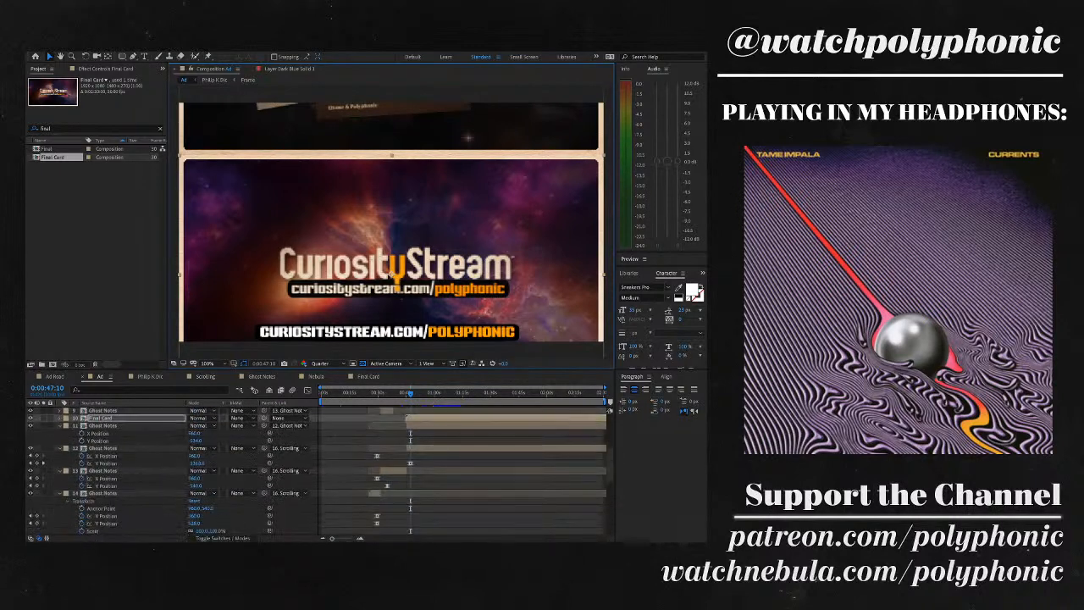
{"action": "scroll", "coordinate": [318, 470], "scroll_direction": "up", "scroll_amount": 2}
{"action": "key", "text": "equal"}
{"action": "key", "text": "equal"}
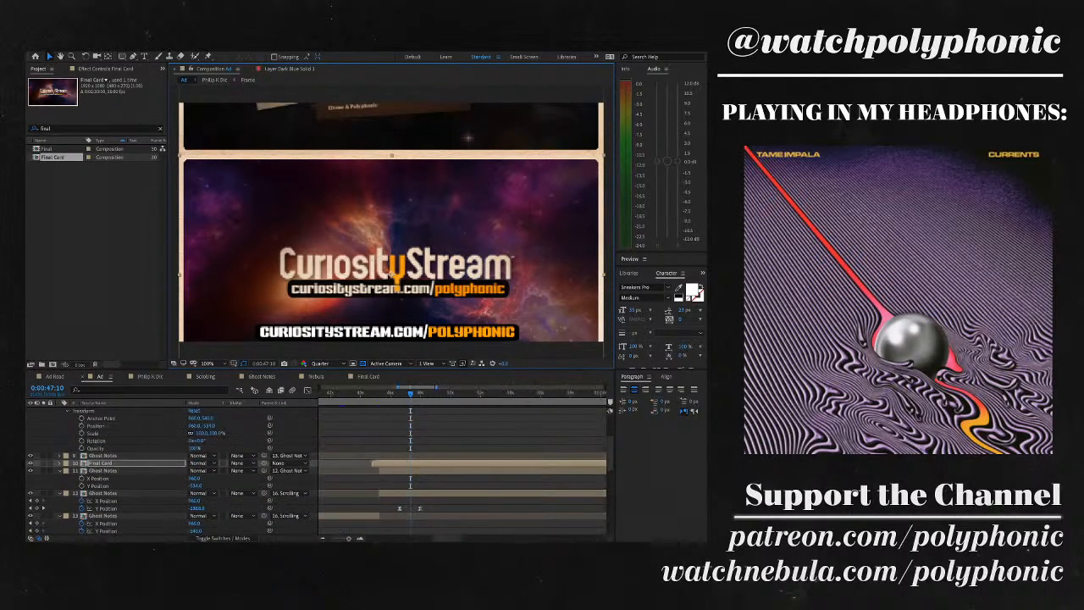
{"action": "left_click_drag", "start_coordinate": [264, 463], "coordinate": [266, 493]}
{"action": "key", "text": "j"}
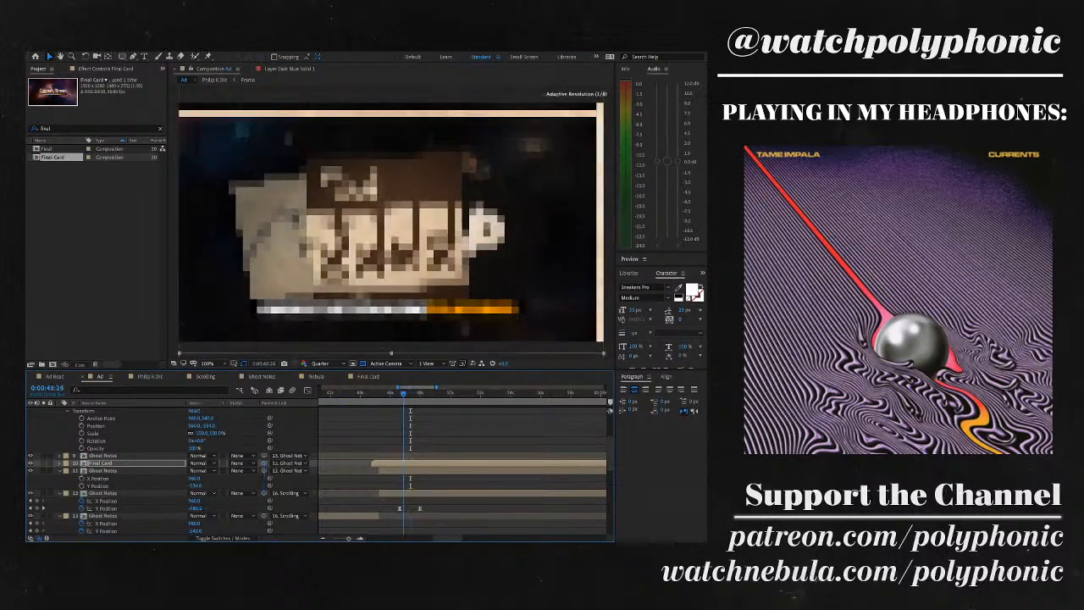
{"action": "key", "text": "space"}
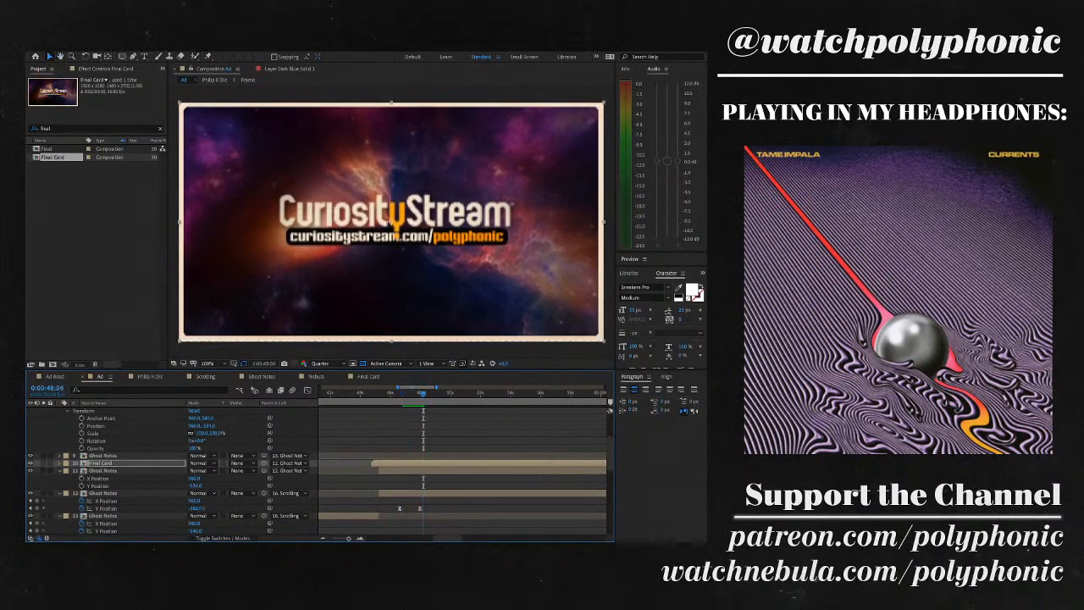
- Duplicate the Final Card layer in the Ad composition and play the transition into the card
{"action": "key", "text": "ctrl+d"}
{"action": "key", "text": "space"}
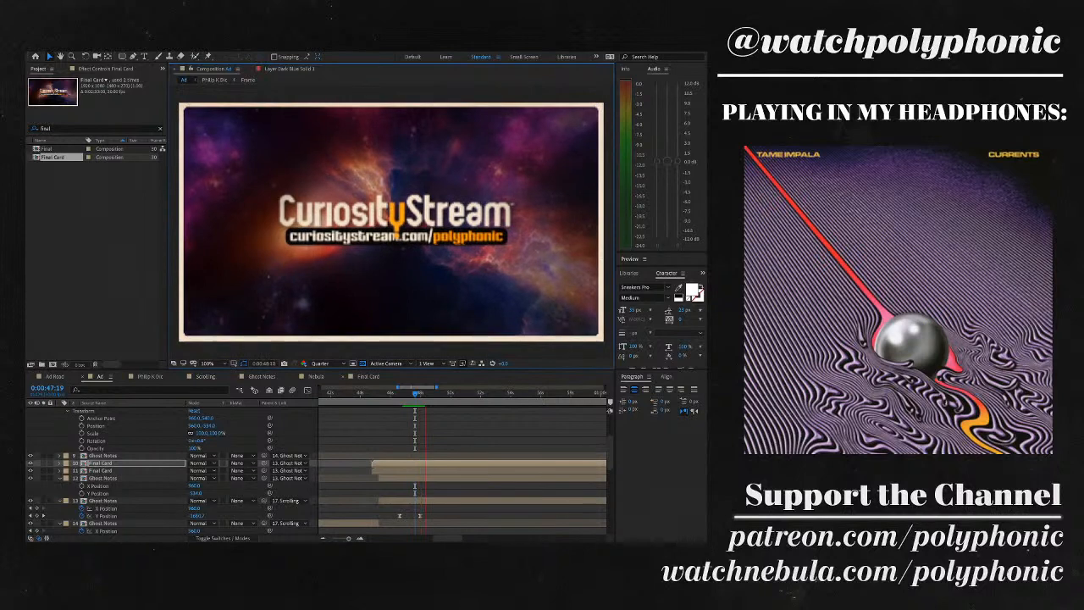
{"action": "key", "text": "="}
{"action": "key", "text": "minus"}
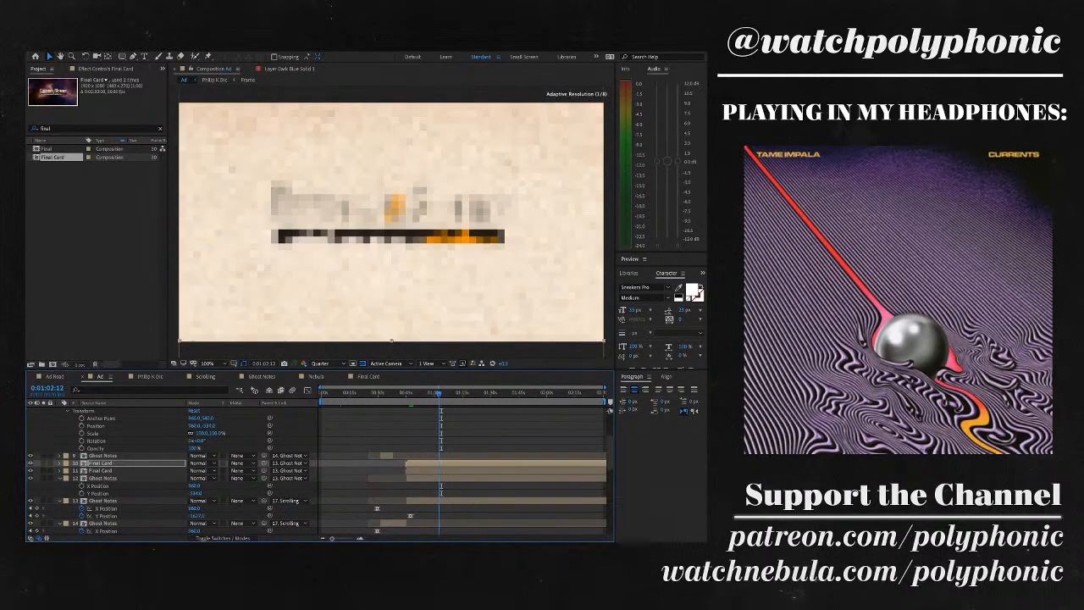
- Scrub and play the Ad composition through the Final Card section to check how long the nebula background lasts against the voice-over
{"action": "left_click_drag", "start_coordinate": [438, 393], "coordinate": [424, 393]}
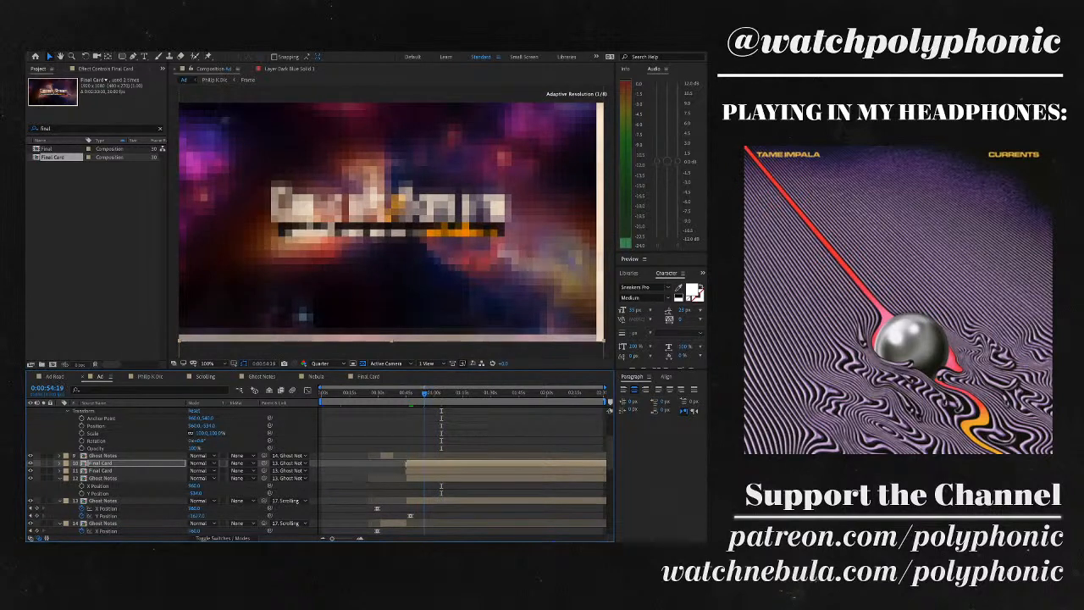
{"action": "scroll", "coordinate": [320, 471], "scroll_direction": "down", "scroll_amount": 5}
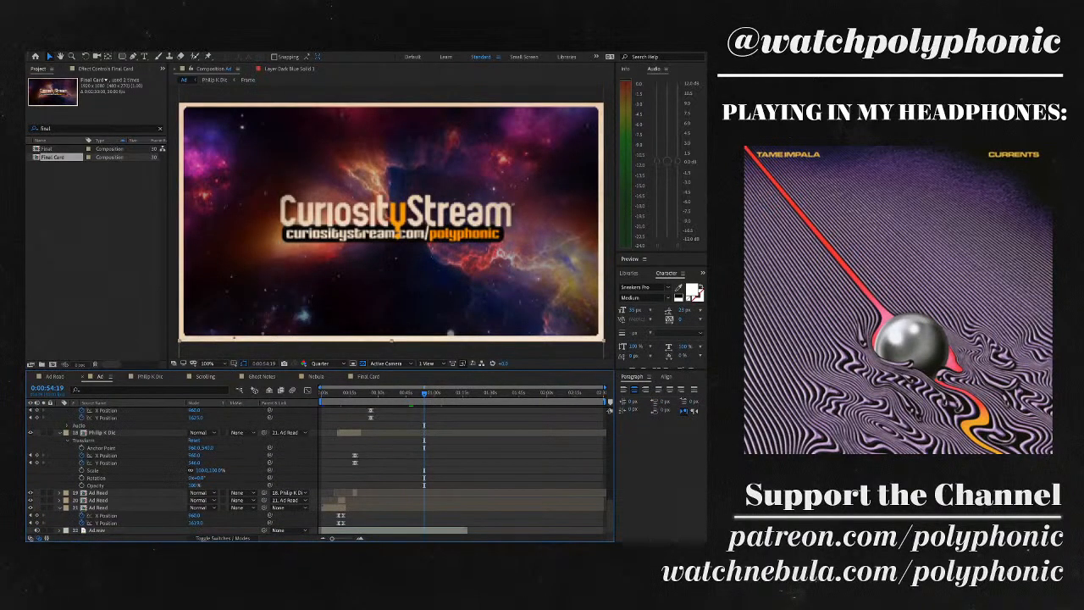
{"action": "left_click_drag", "start_coordinate": [424, 393], "coordinate": [453, 393]}
{"action": "scroll", "coordinate": [320, 471], "scroll_direction": "up", "scroll_amount": 5}
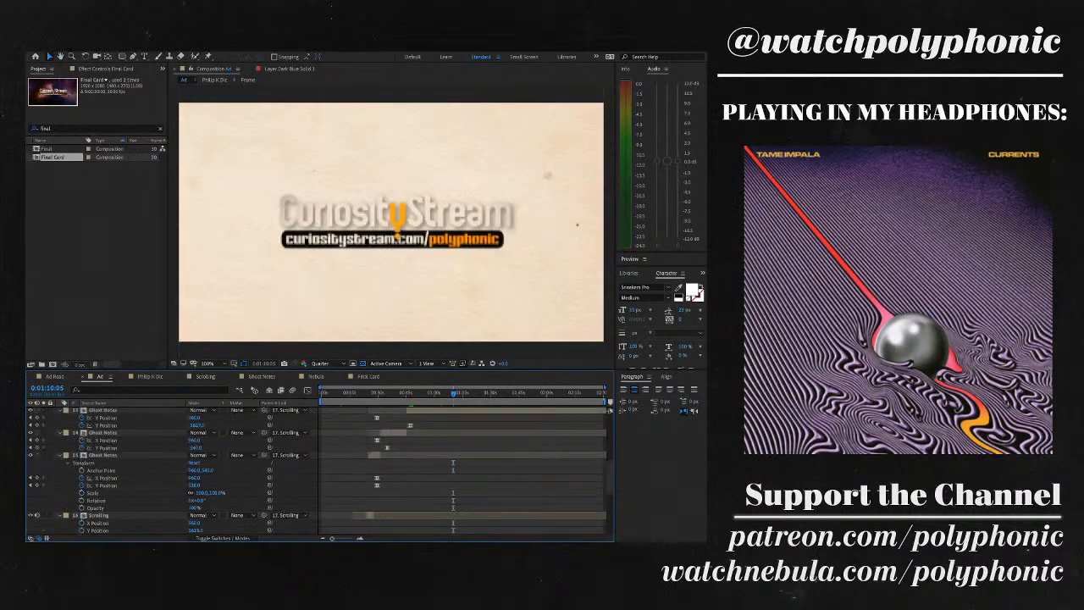
{"action": "scroll", "coordinate": [321, 471], "scroll_direction": "up", "scroll_amount": 2}
{"action": "key", "text": "space"}
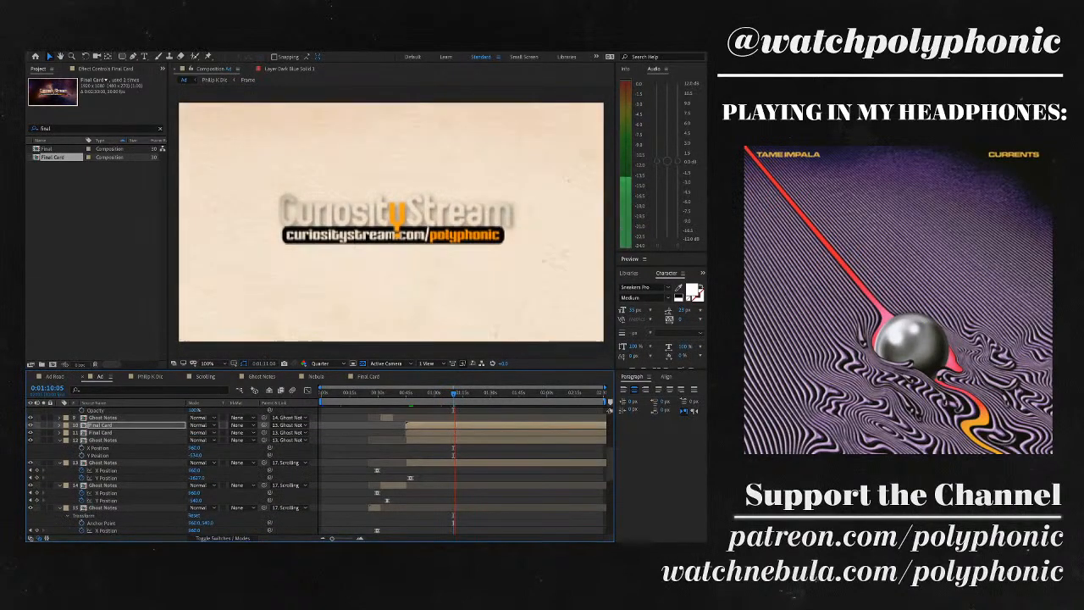
{"action": "left_click_drag", "start_coordinate": [454, 393], "coordinate": [428, 393]}
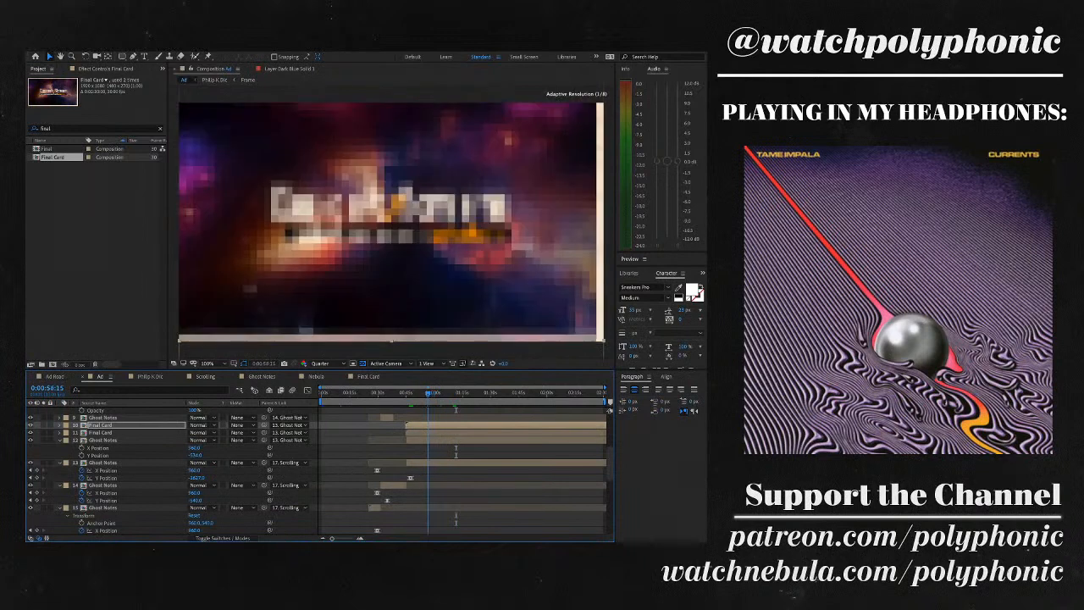
{"action": "key", "text": "space"}
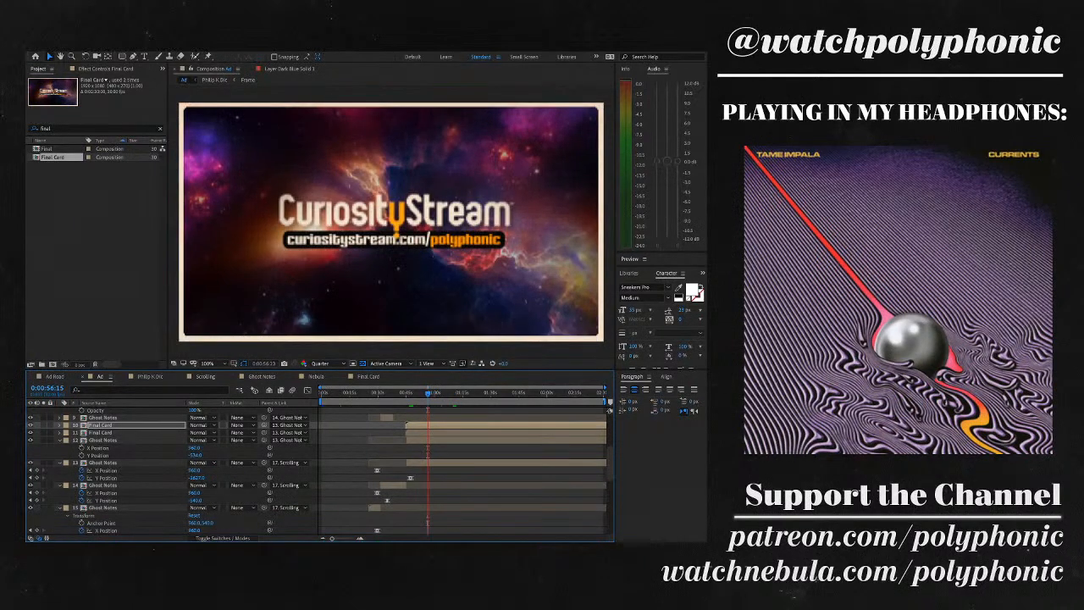
{"action": "key", "text": "space"}
{"action": "scroll", "coordinate": [320, 471], "scroll_direction": "up", "scroll_amount": 4}
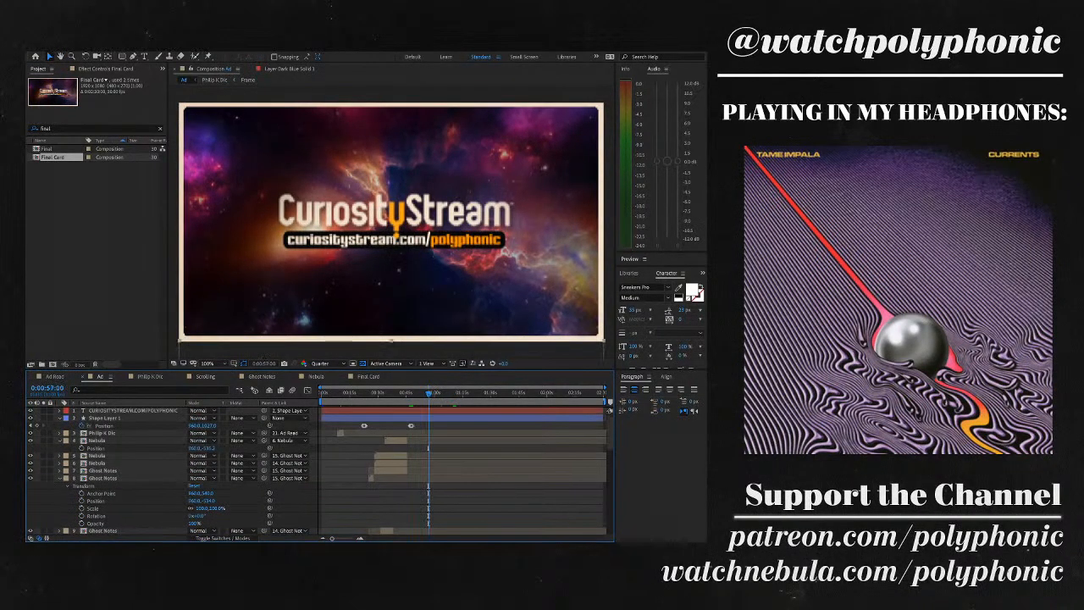
{"action": "left_click_drag", "start_coordinate": [428, 393], "coordinate": [434, 393]}
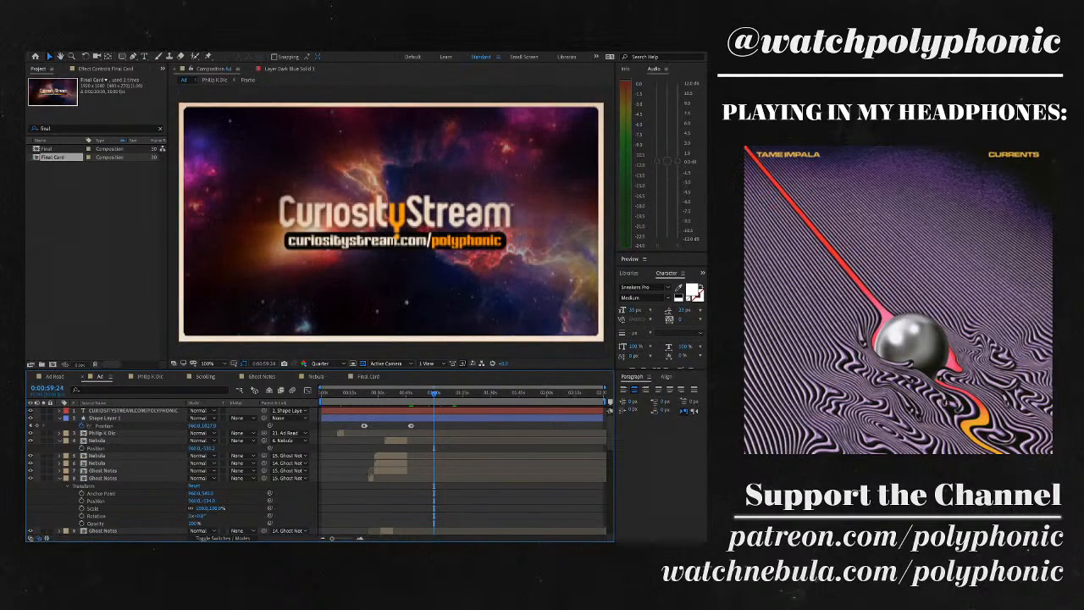
{"action": "key", "text": "space"}
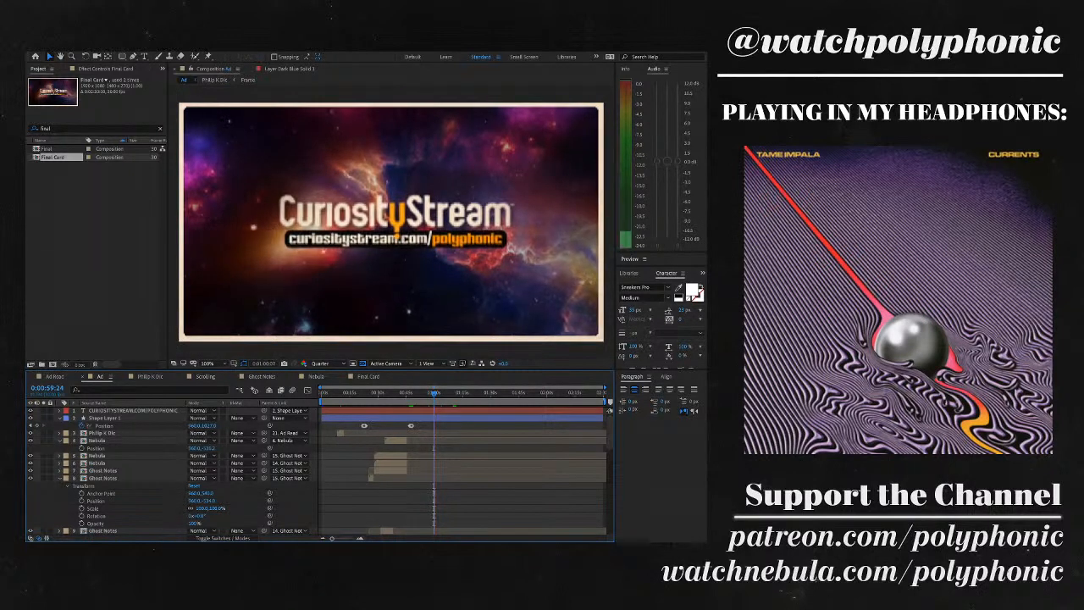
{"action": "key", "text": "space"}
- Duplicate Nebula Loop 2.mov in the Final Card composition, extend the first copy's end, and place the second copy right after it
{"action": "left_click", "coordinate": [368, 376]}
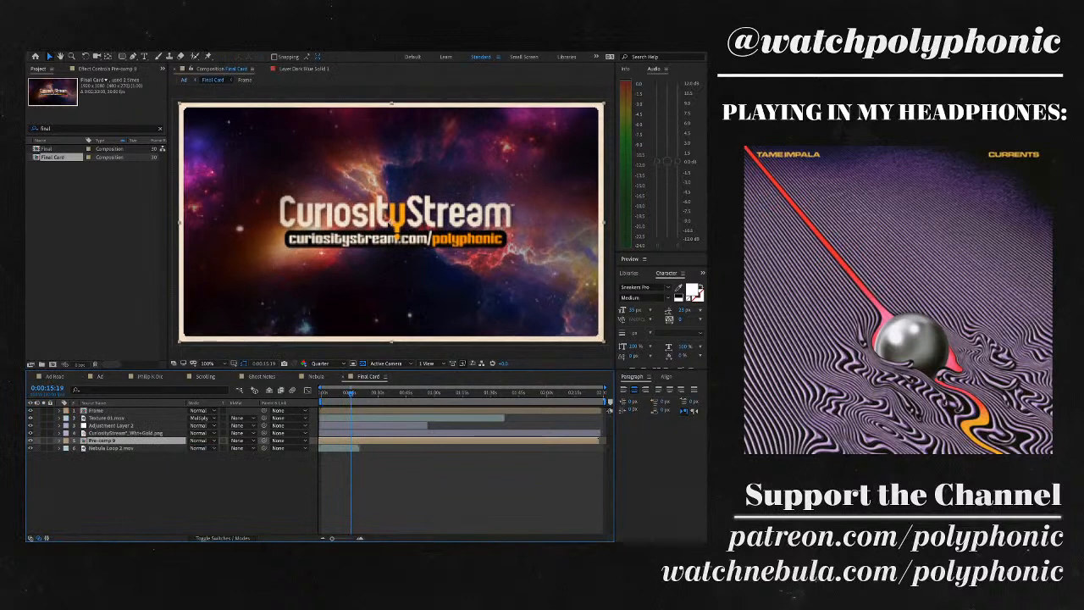
{"action": "left_click", "coordinate": [110, 447]}
{"action": "key", "text": "ctrl+d"}
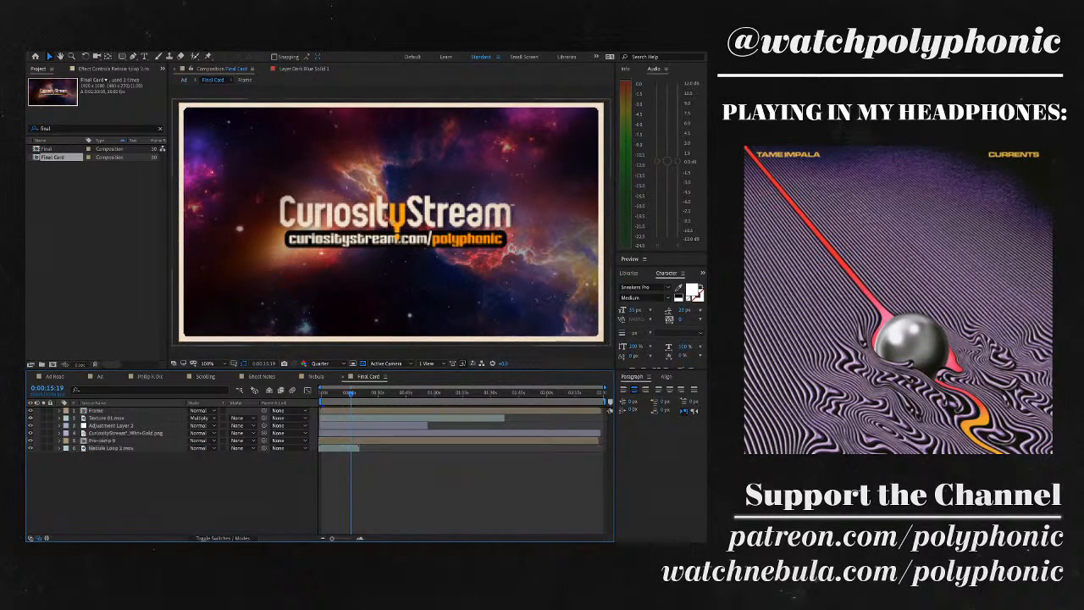
{"action": "left_click_drag", "start_coordinate": [339, 448], "coordinate": [379, 448]}
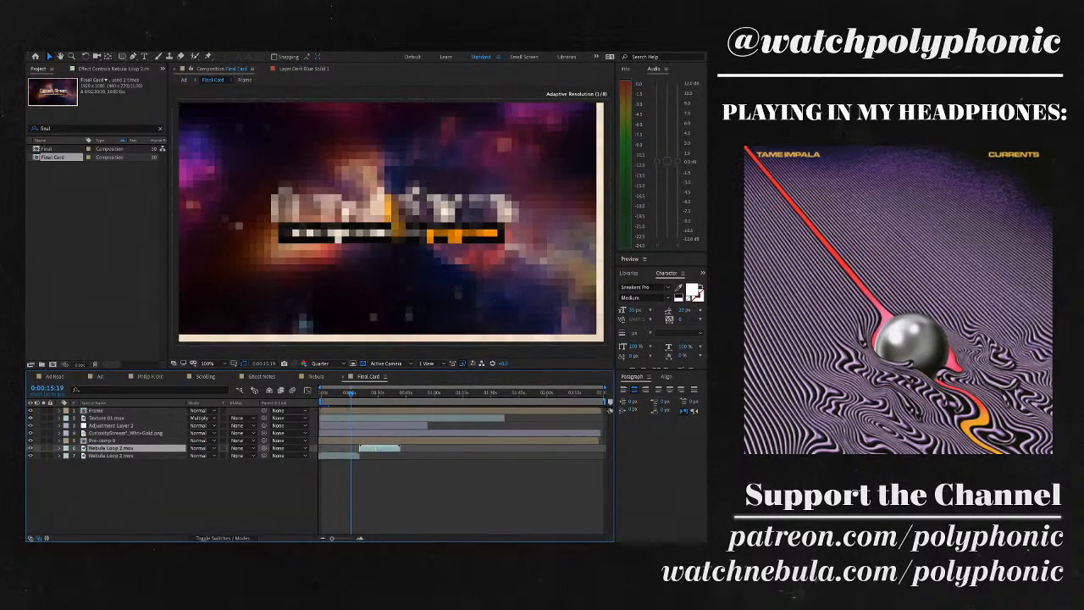
{"action": "left_click", "coordinate": [343, 454]}
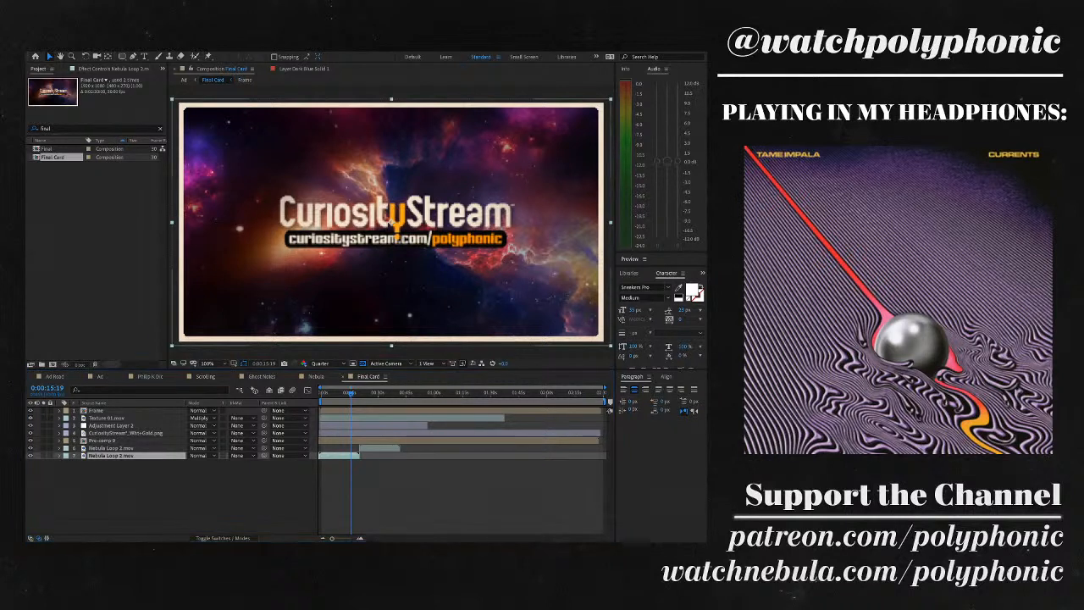
{"action": "left_click_drag", "start_coordinate": [358, 455], "coordinate": [376, 448]}
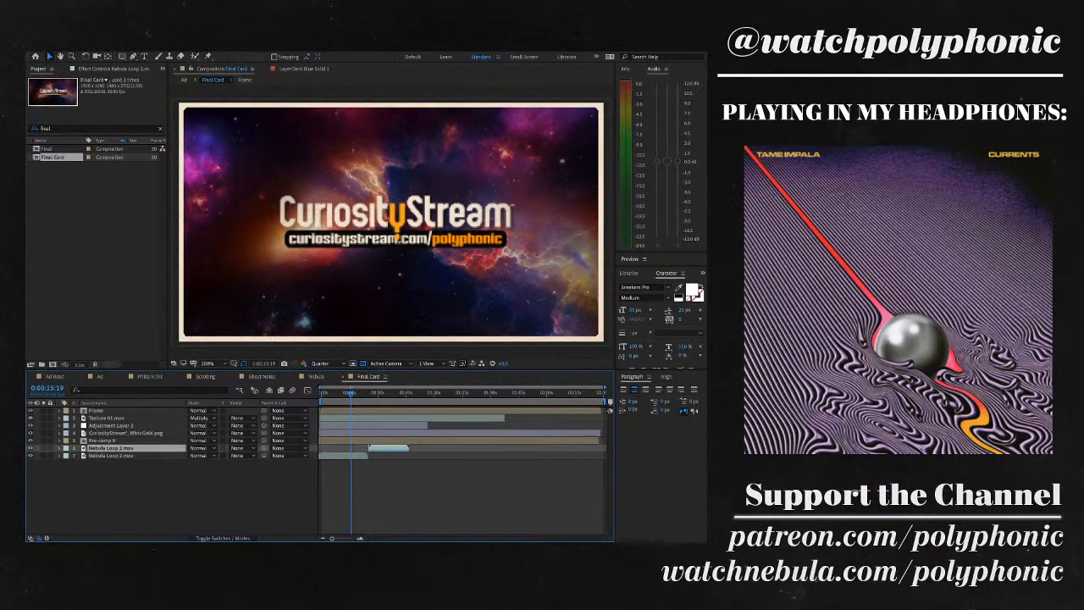
{"action": "left_click_drag", "start_coordinate": [370, 448], "coordinate": [411, 448]}
{"action": "key", "text": "ctrl+z"}
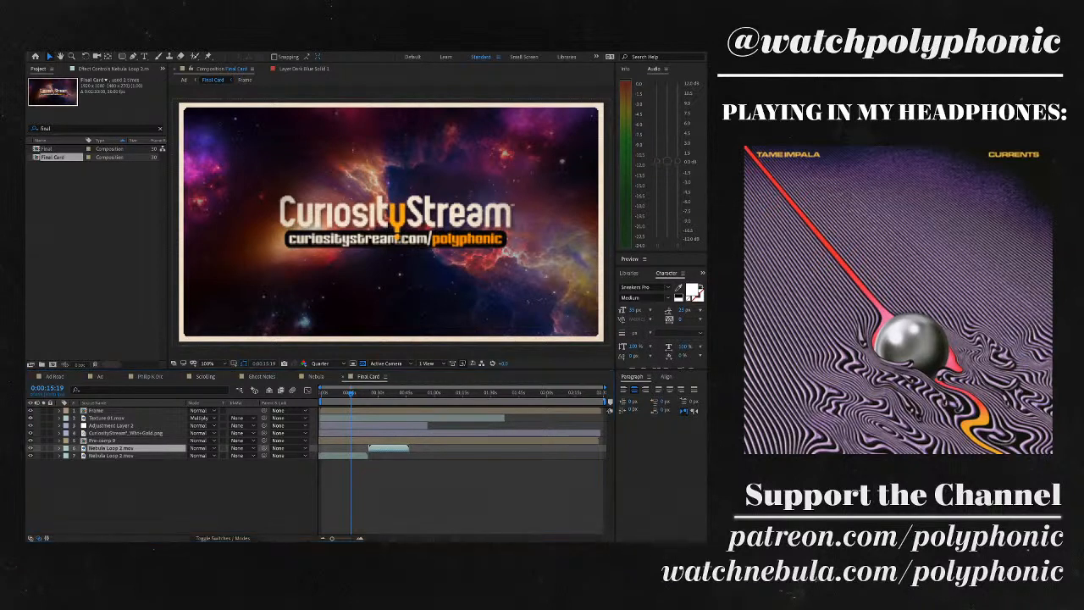
{"action": "key", "text": "ctrl+z"}
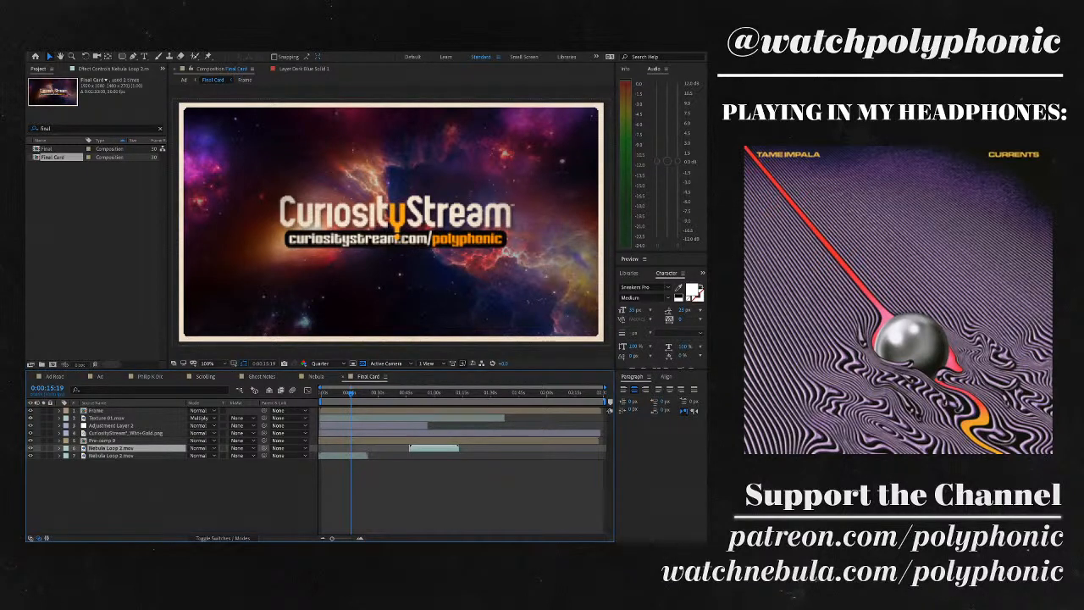
{"action": "key", "text": "ctrl+shift+z"}
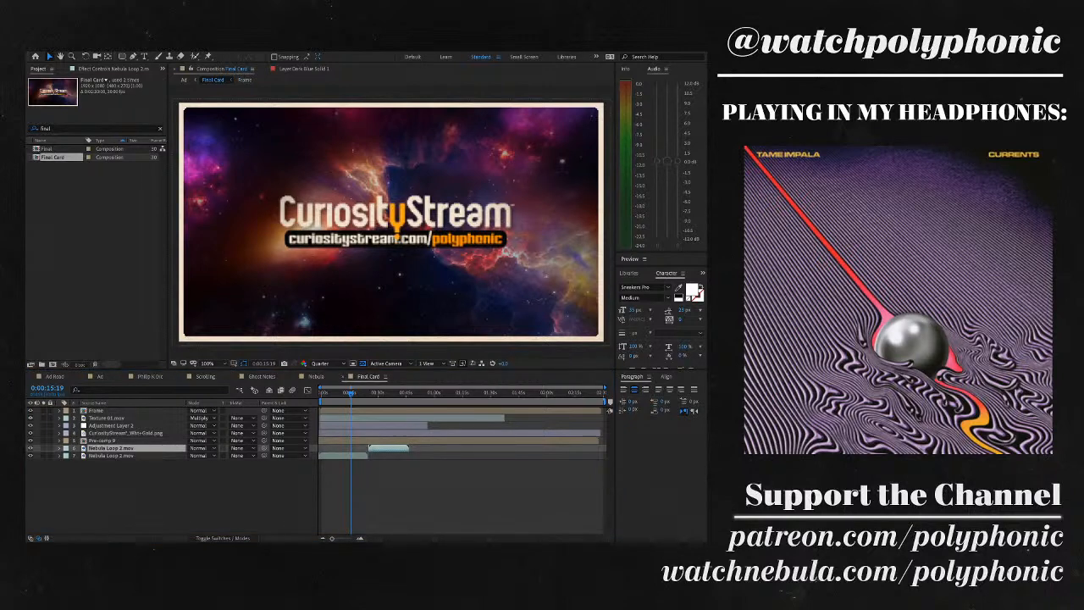
- Extend the start of the second Nebula Loop 2.mov, slide it to meet the first copy's end exactly, and preview the join
{"action": "left_click_drag", "start_coordinate": [369, 448], "coordinate": [361, 448]}
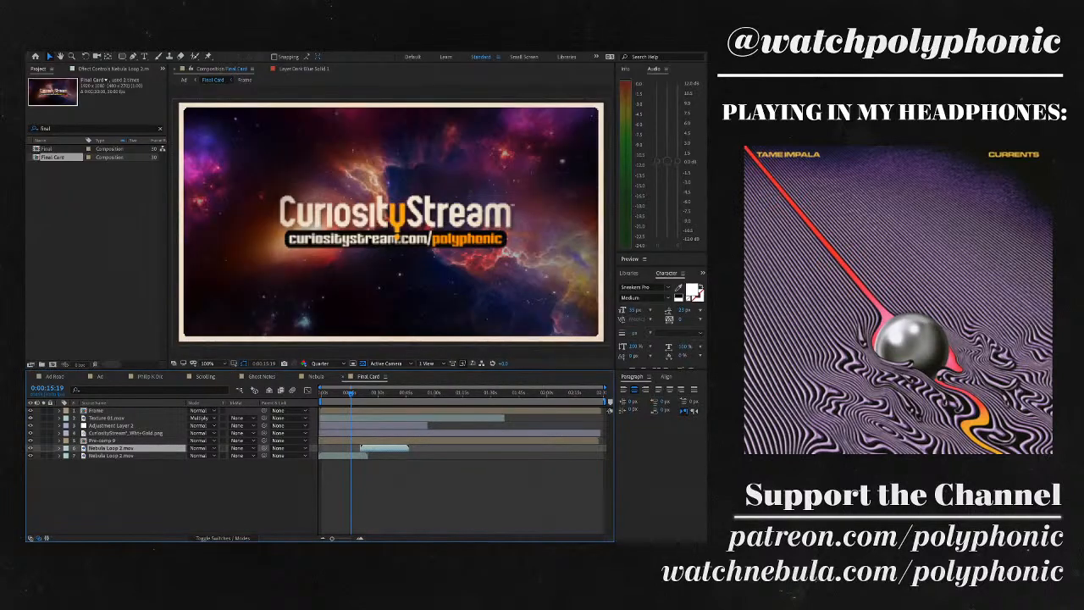
{"action": "left_click_drag", "start_coordinate": [365, 448], "coordinate": [374, 448]}
{"action": "key", "text": "="}
{"action": "key", "text": "="}
{"action": "key", "text": "="}
{"action": "key", "text": "="}
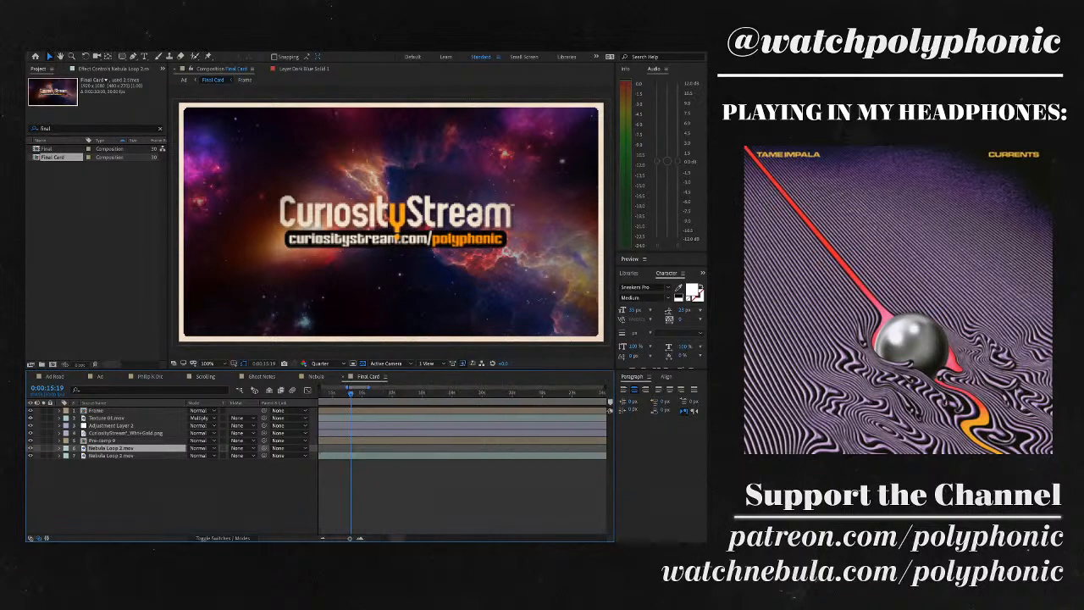
{"action": "scroll", "coordinate": [462, 448], "scroll_direction": "right", "scroll_amount": 2}
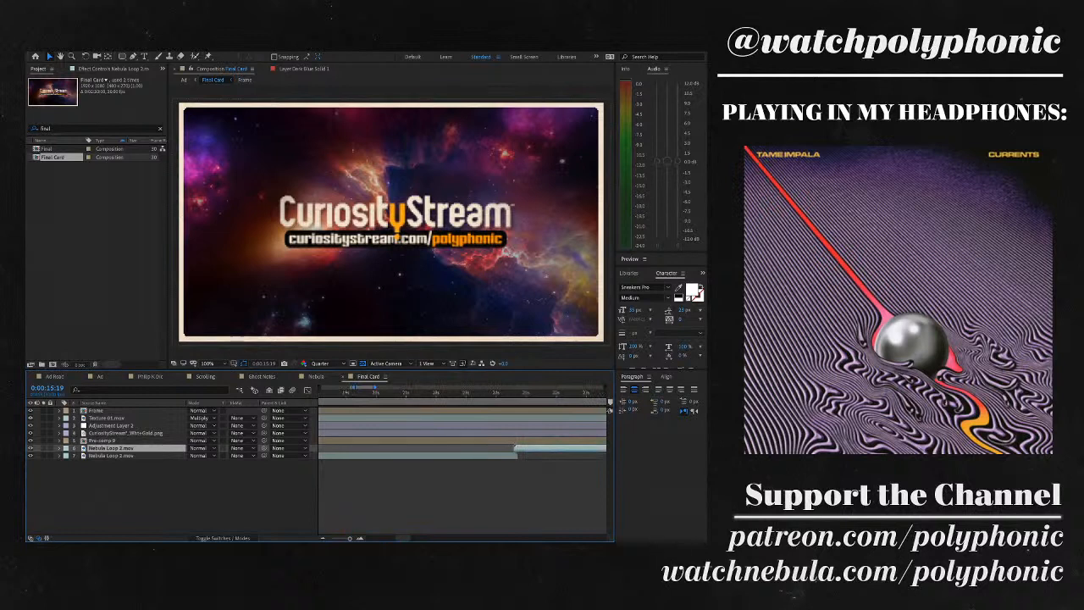
{"action": "left_click_drag", "start_coordinate": [530, 448], "coordinate": [534, 448]}
{"action": "left_click_drag", "start_coordinate": [510, 392], "coordinate": [514, 392]}
{"action": "key", "text": "="}
{"action": "key", "text": "space"}
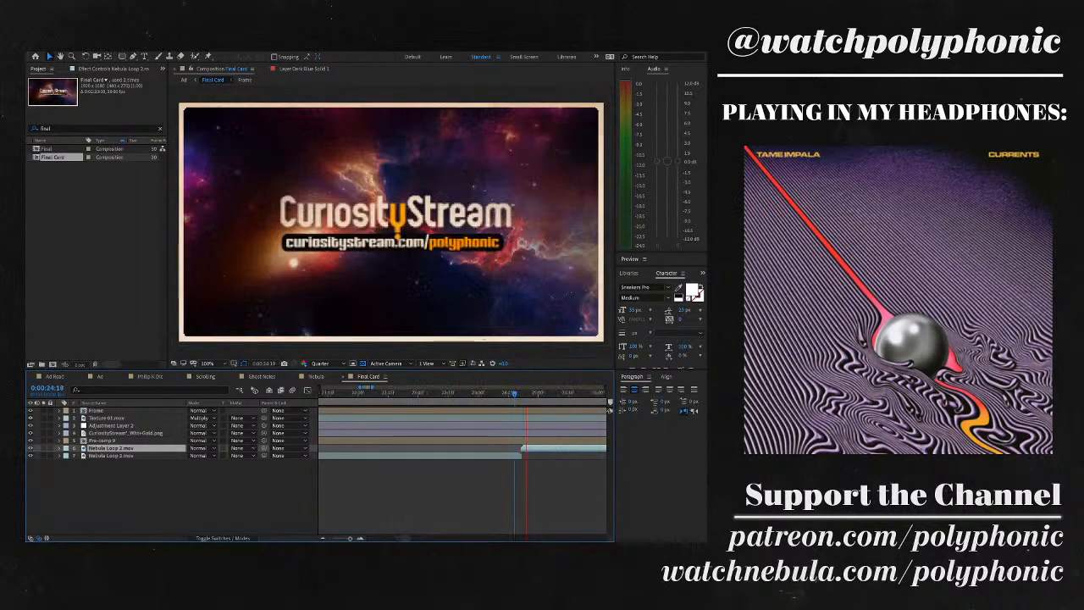
{"action": "key", "text": "space"}
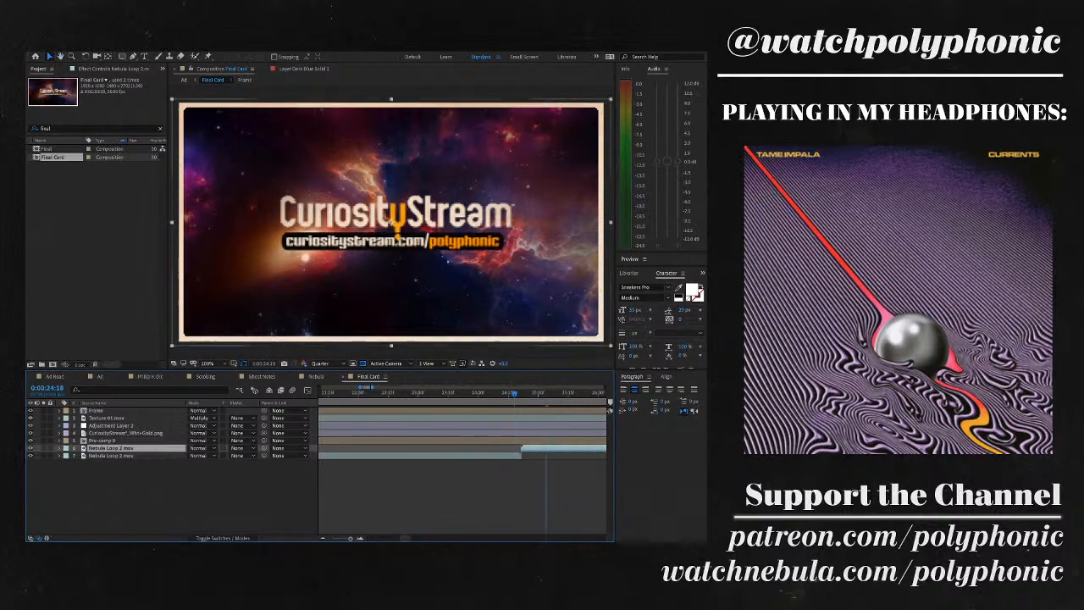
- Replay the join between the two Nebula Loop 2.mov layers and check how far the second copy reaches in the Final Card composition
{"action": "key", "text": "Page_Up"}
{"action": "key", "text": "-"}
{"action": "key", "text": "space"}
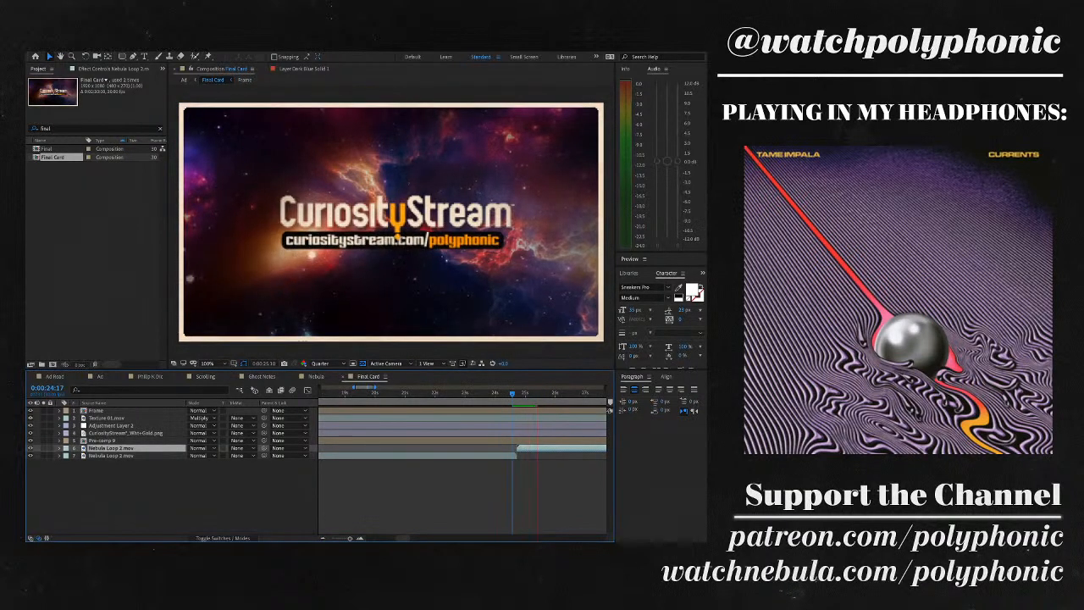
{"action": "key", "text": "-"}
{"action": "key", "text": "-"}
{"action": "key", "text": "-"}
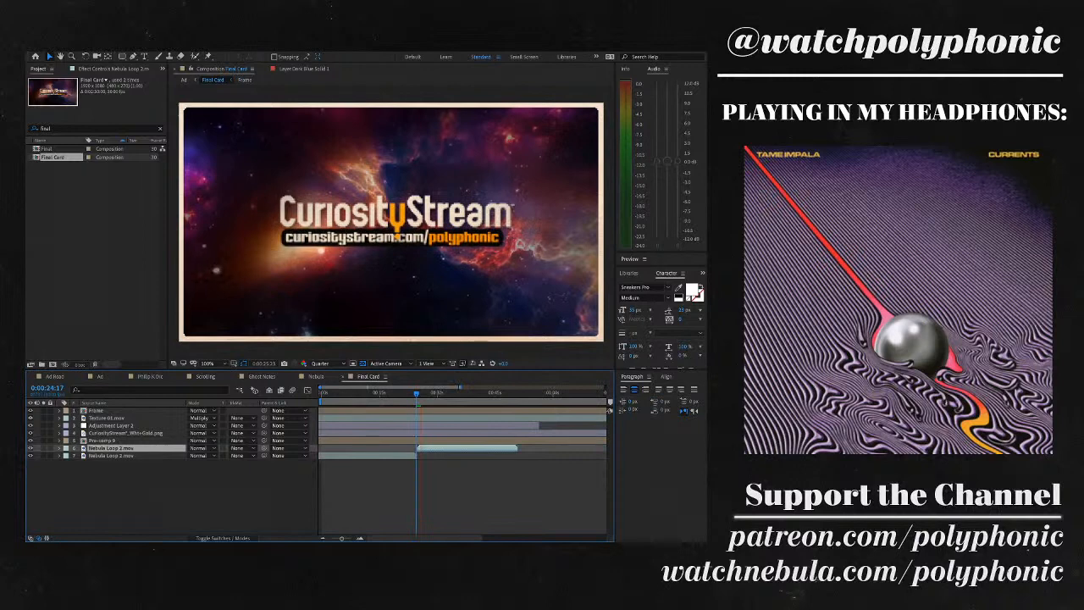
{"action": "key", "text": "space"}
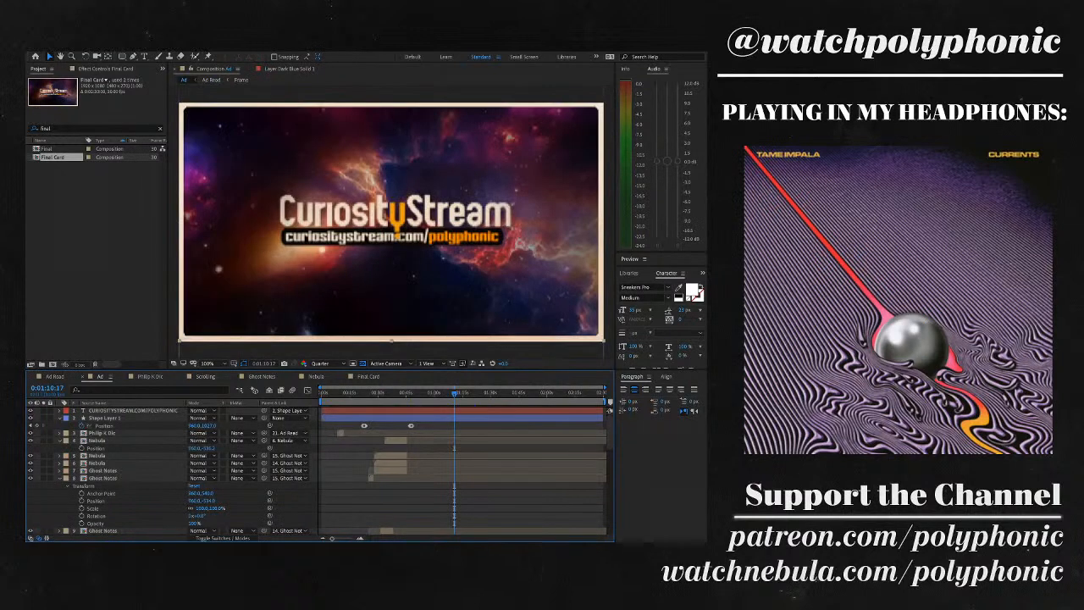
- Return to the Ad composition and play the end of the Final Card section against the end of the voice-over audio
{"action": "left_click", "coordinate": [127, 440]}
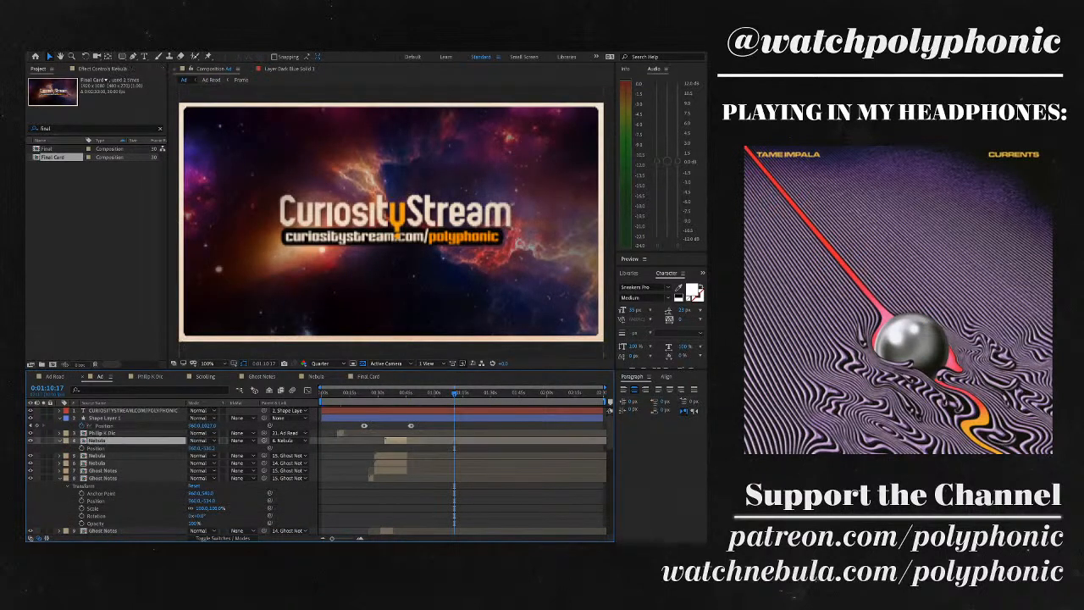
{"action": "left_click_drag", "start_coordinate": [454, 393], "coordinate": [472, 393]}
{"action": "scroll", "coordinate": [169, 466], "scroll_direction": "down", "scroll_amount": 5}
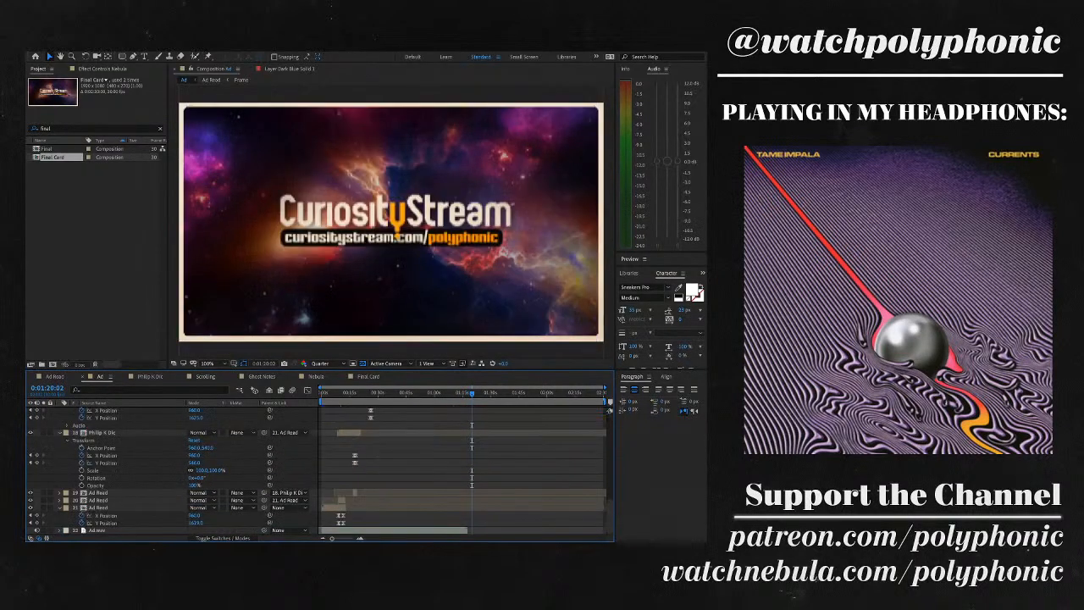
{"action": "left_click_drag", "start_coordinate": [472, 393], "coordinate": [460, 393]}
{"action": "key", "text": "space"}
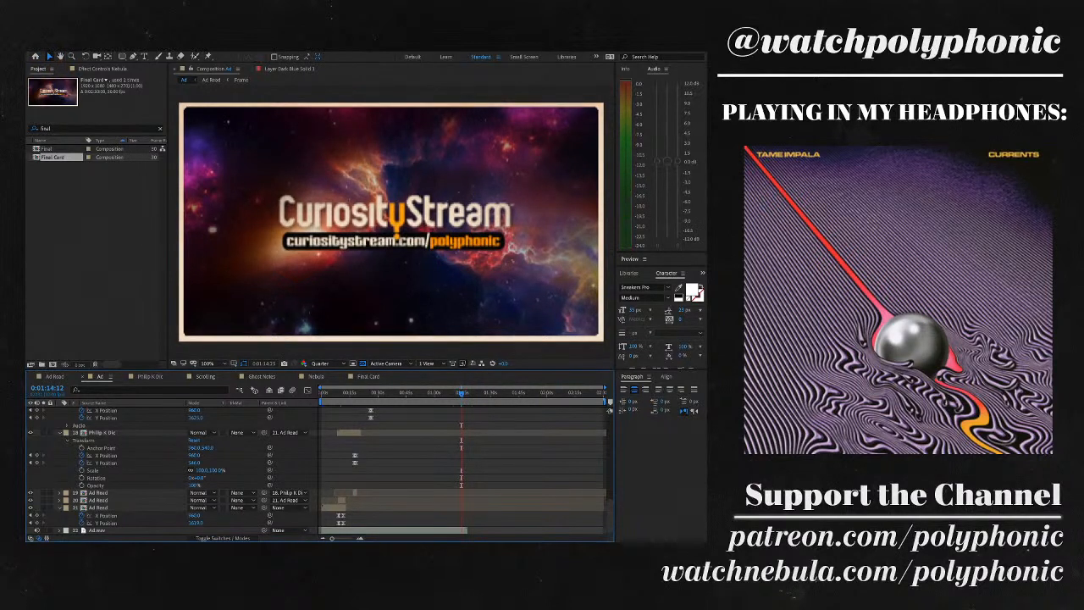
{"action": "key", "text": "space"}
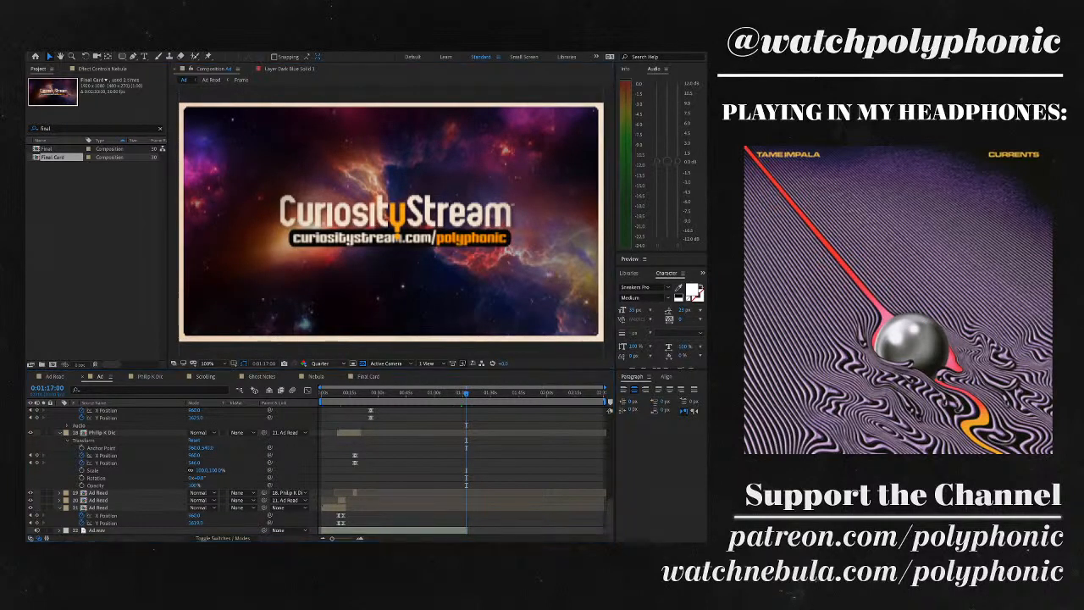
- Set the Ad composition's preview resolution to Full and move the playhead back to the Science Fiction title at about 0:00:06:18
{"action": "key", "text": "ctrl+j"}
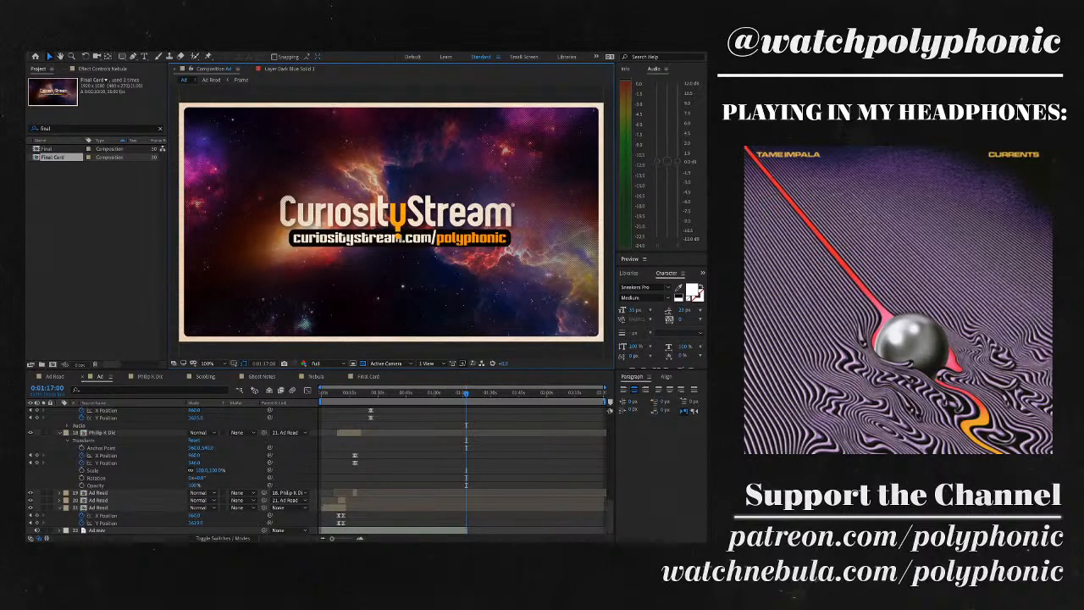
{"action": "left_click_drag", "start_coordinate": [465, 392], "coordinate": [334, 392]}
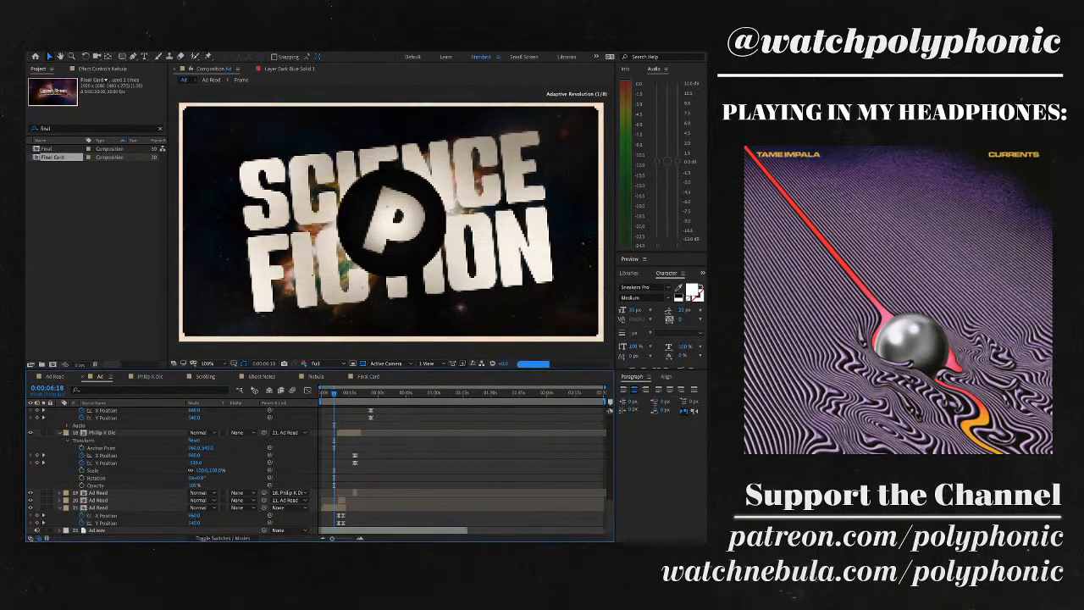